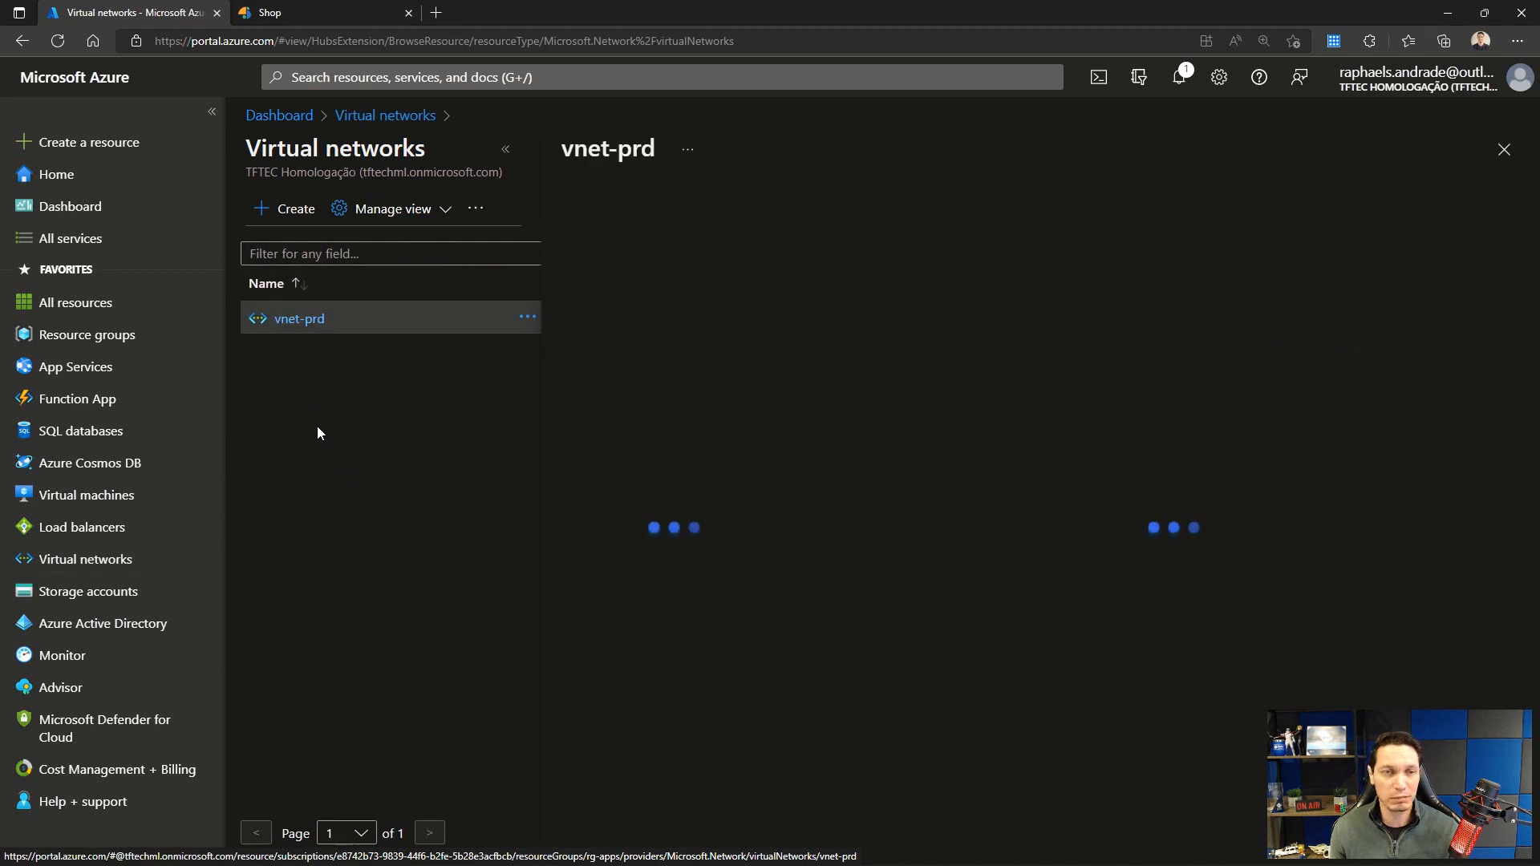
Step: Check the subnets of vnet-prd and the public IP address of the vm-web virtual machine
click(617, 507)
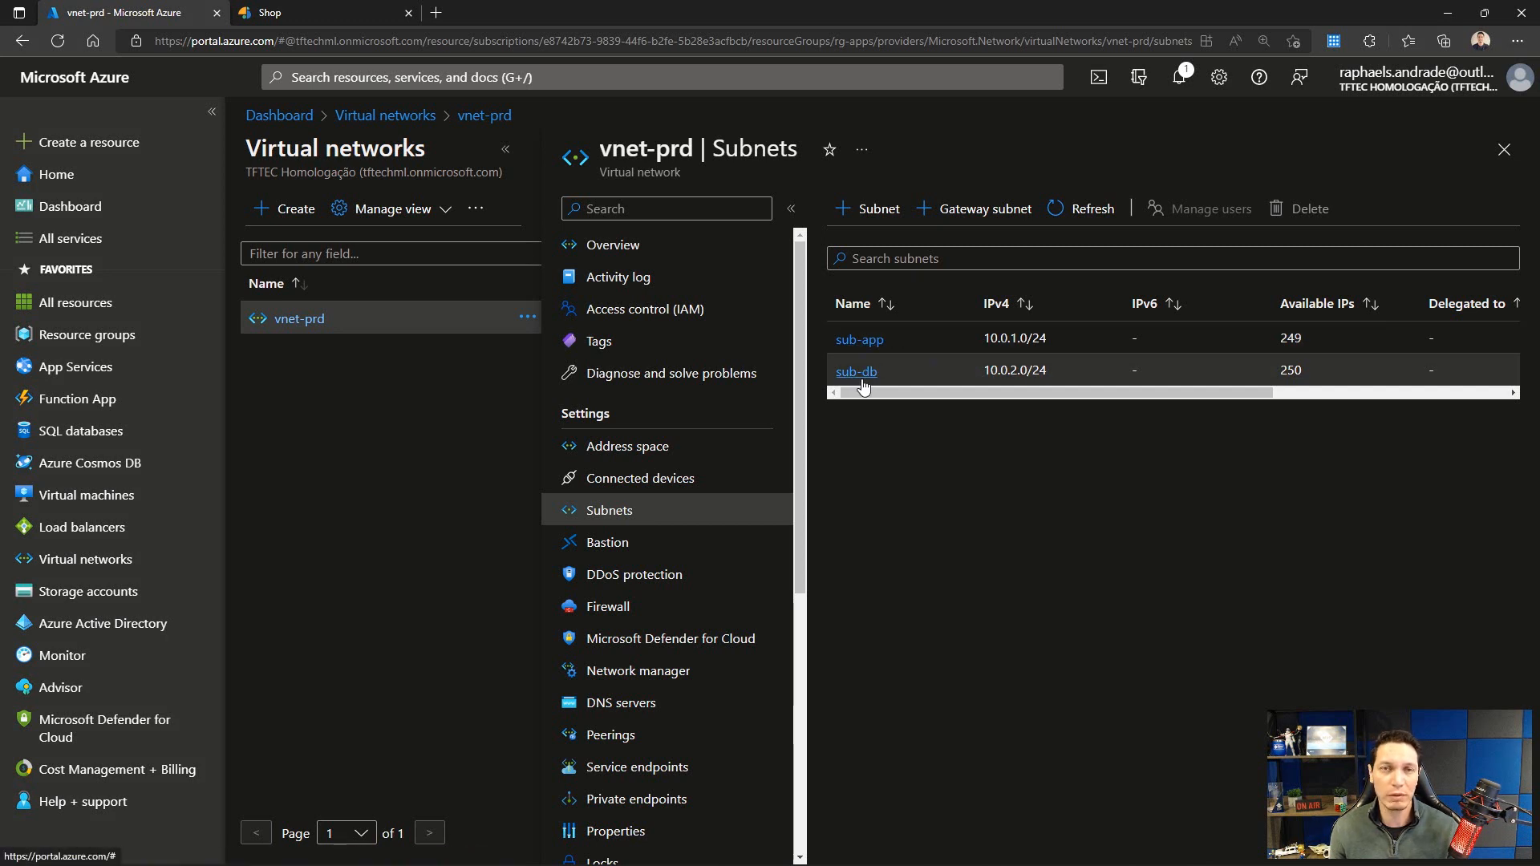
click(88, 495)
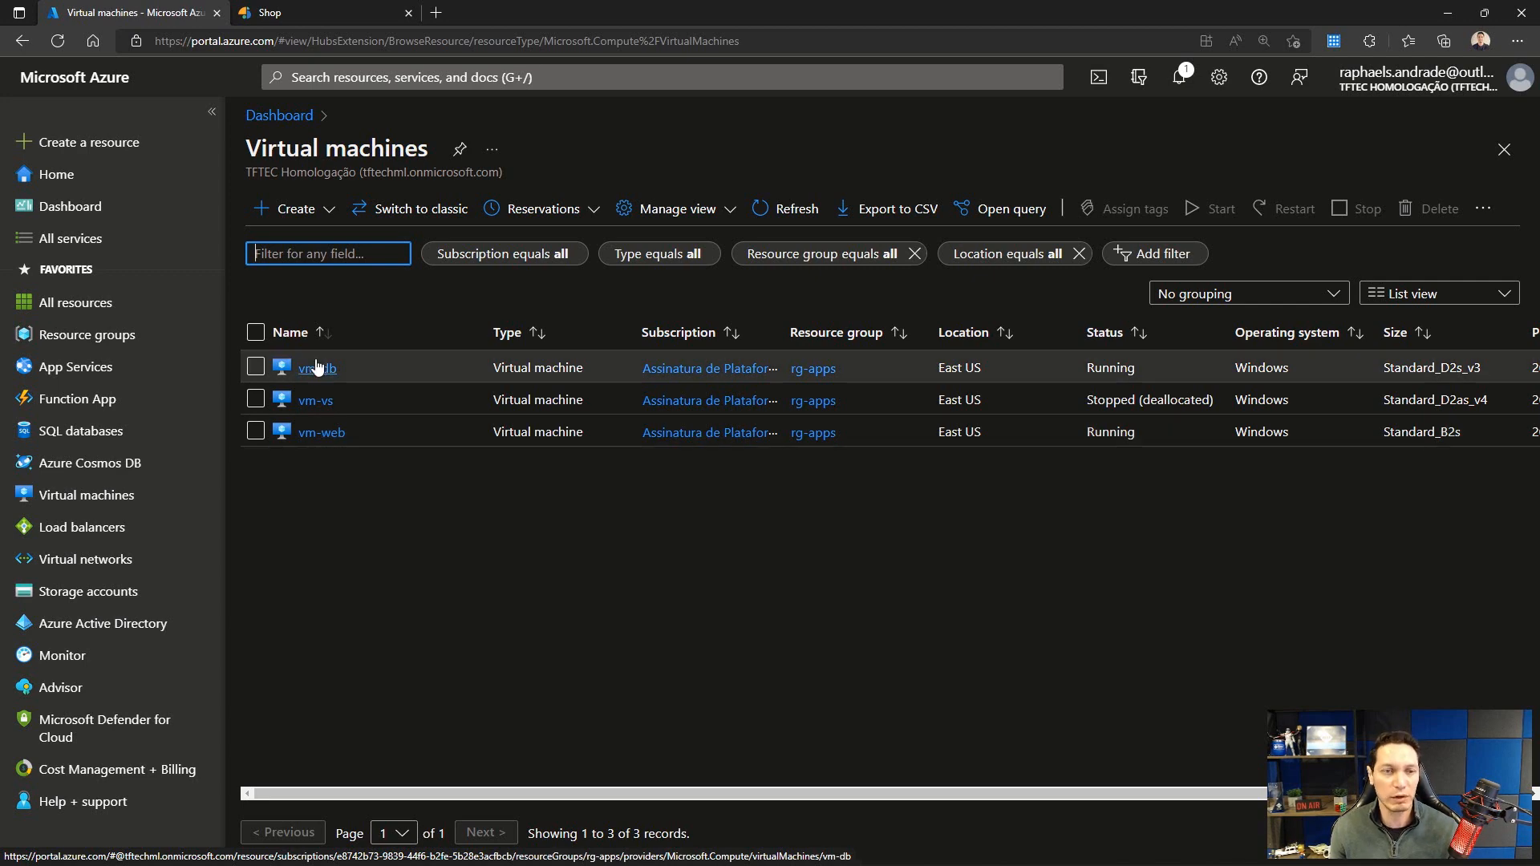
click(318, 434)
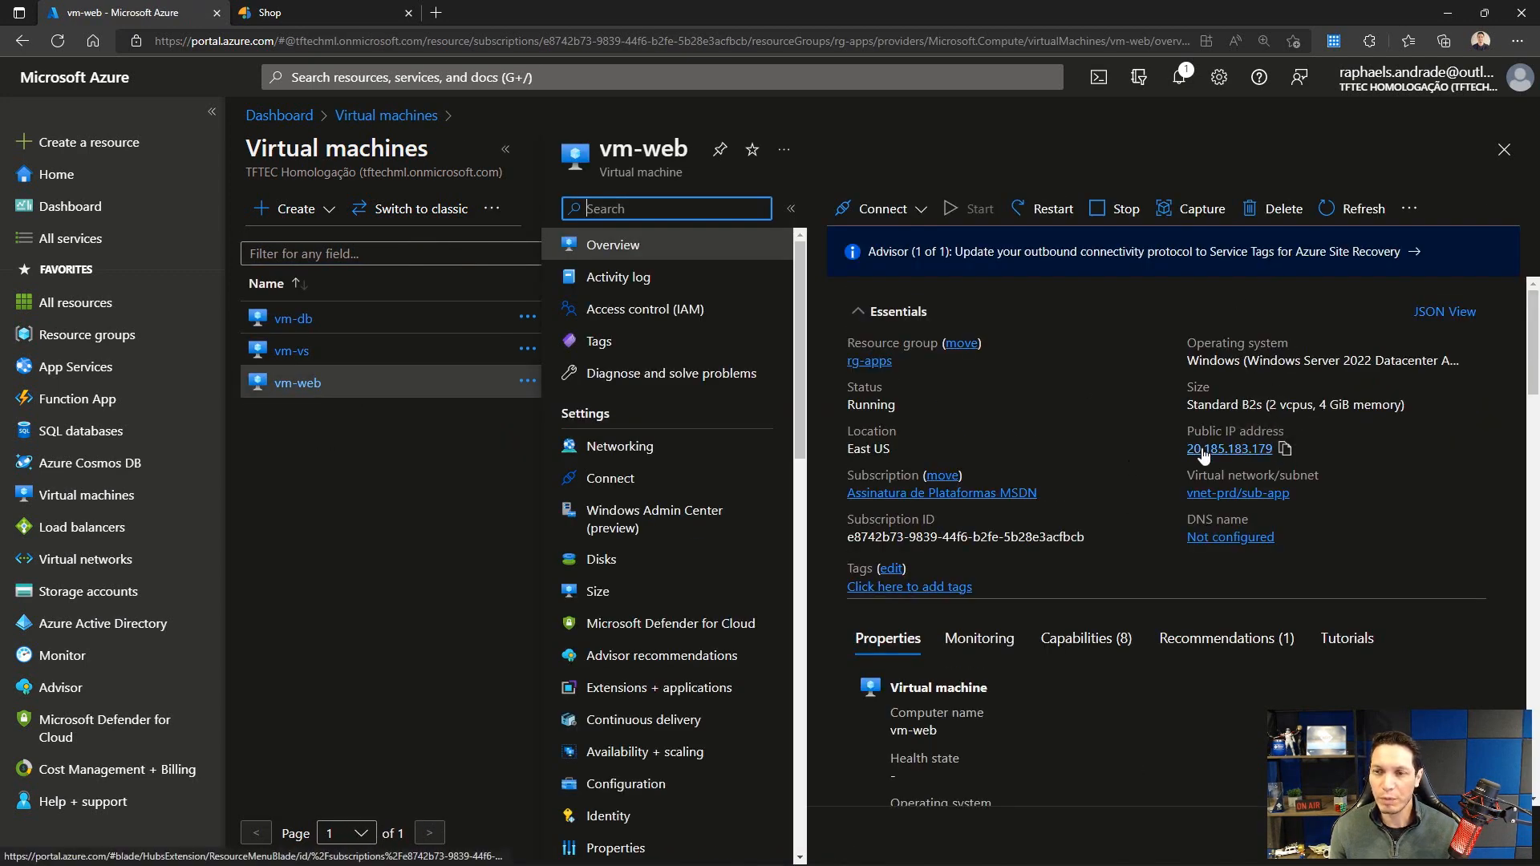
mouse_move(1233, 457)
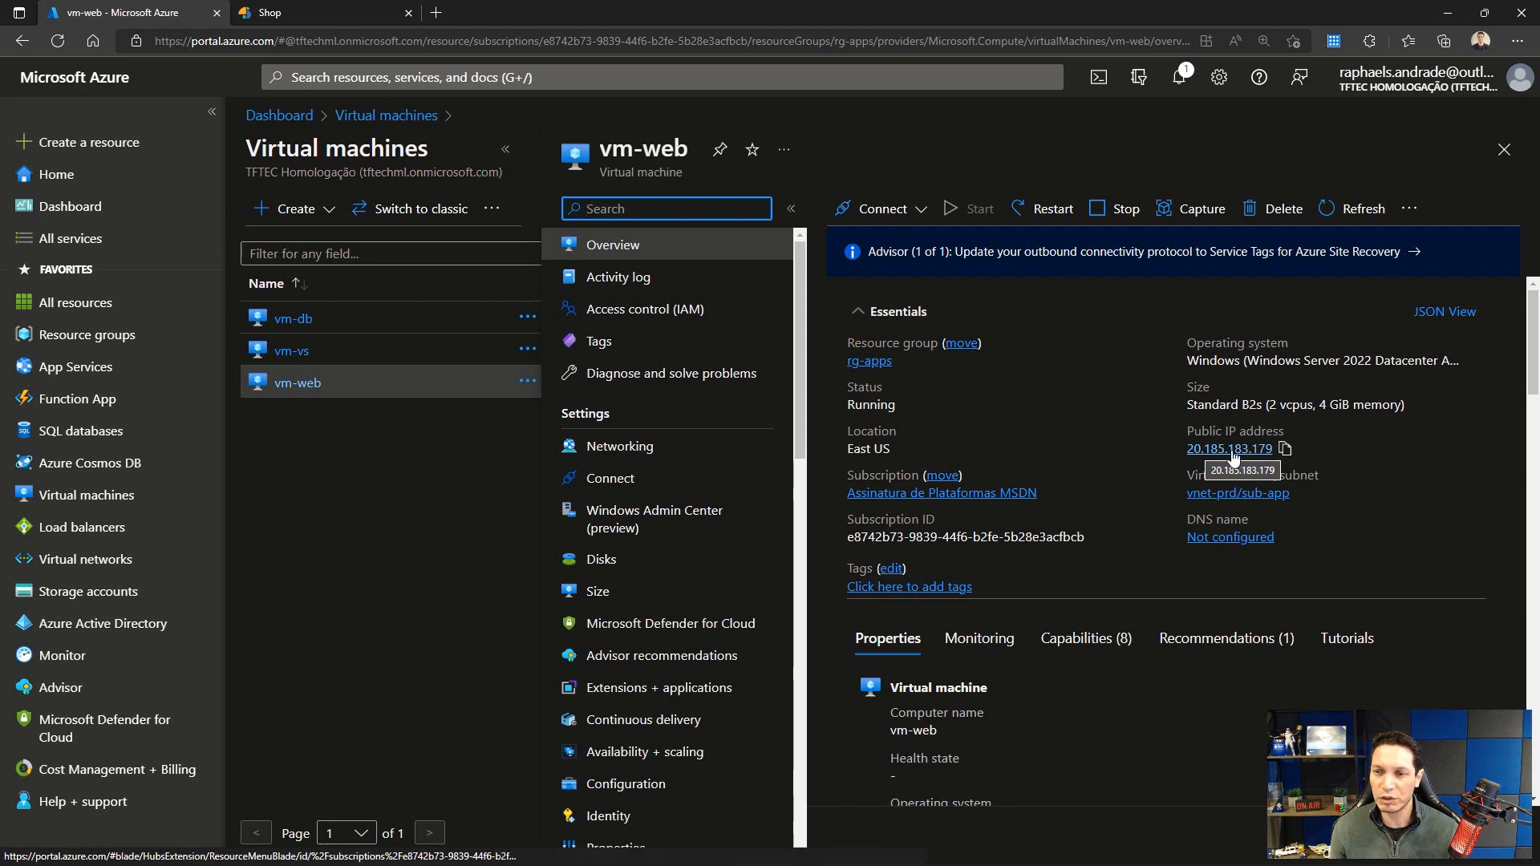
Step: Look over the Smartstore.net shop's home page, reload it through the store logo and request the Apple category
click(273, 11)
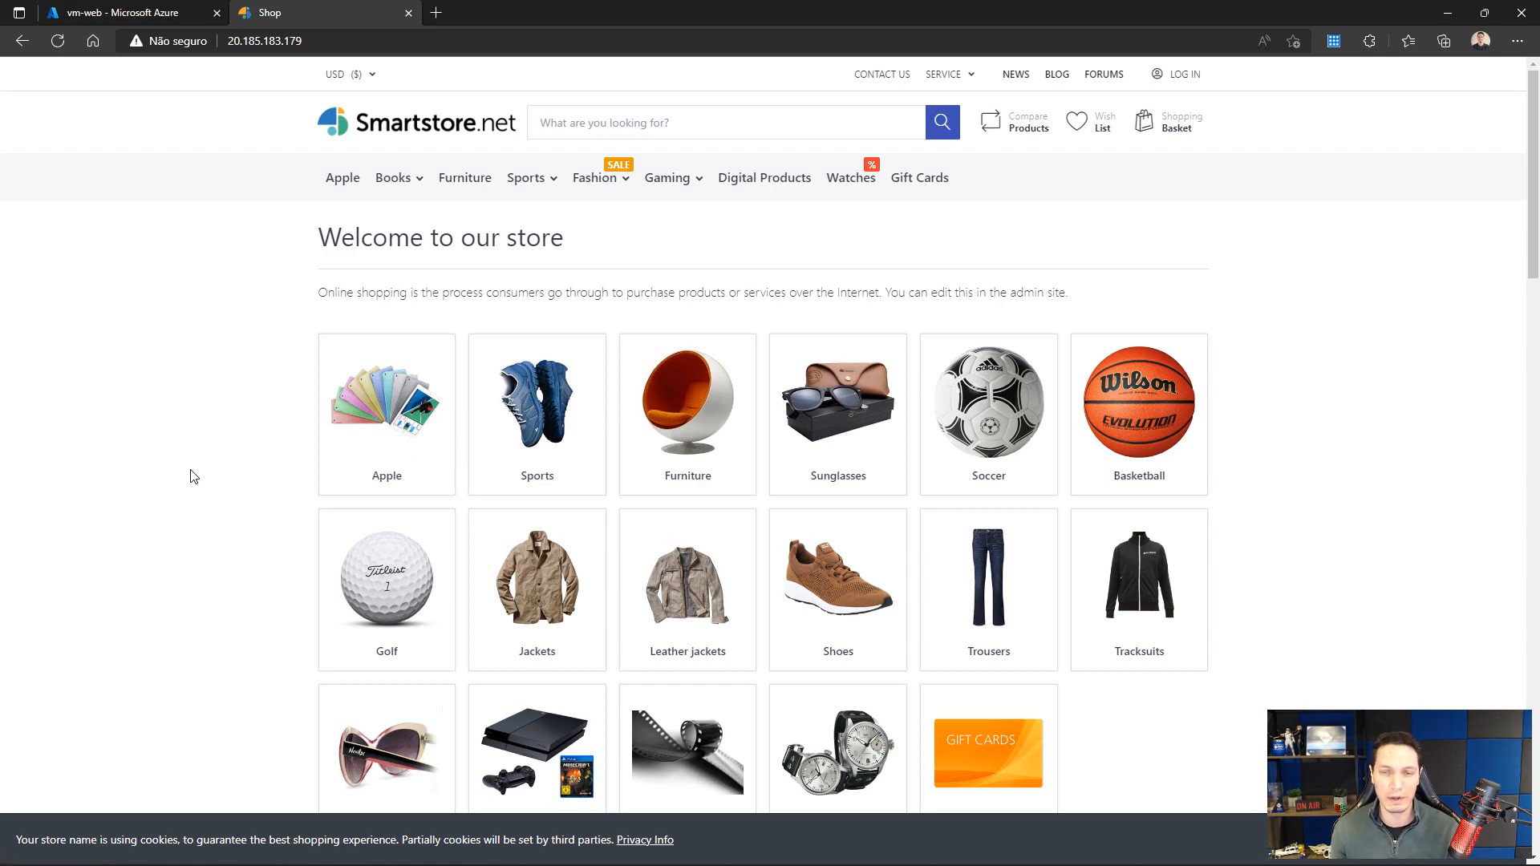
click(390, 127)
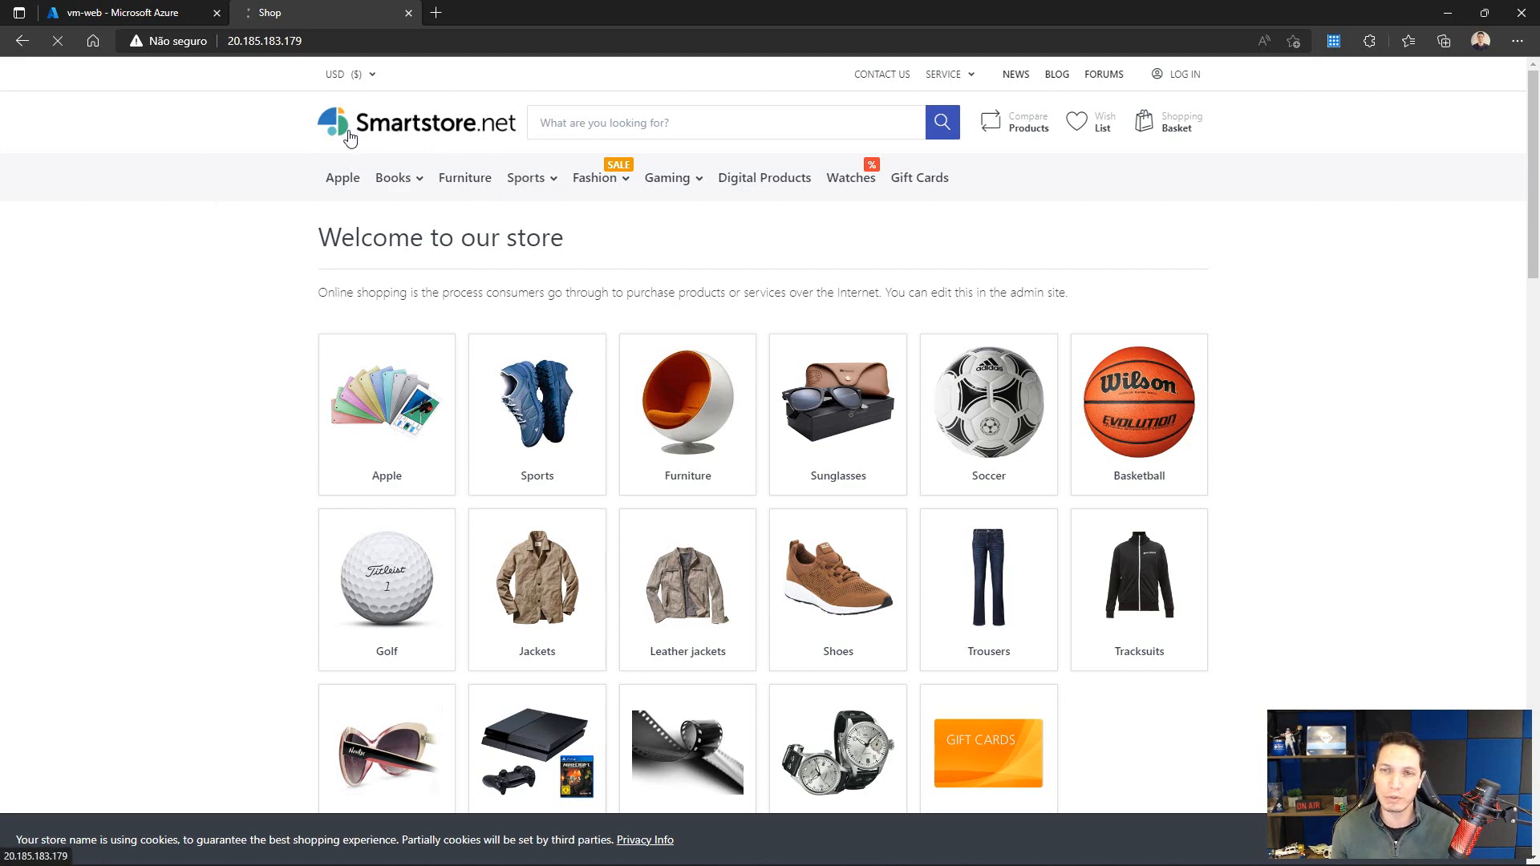
click(335, 186)
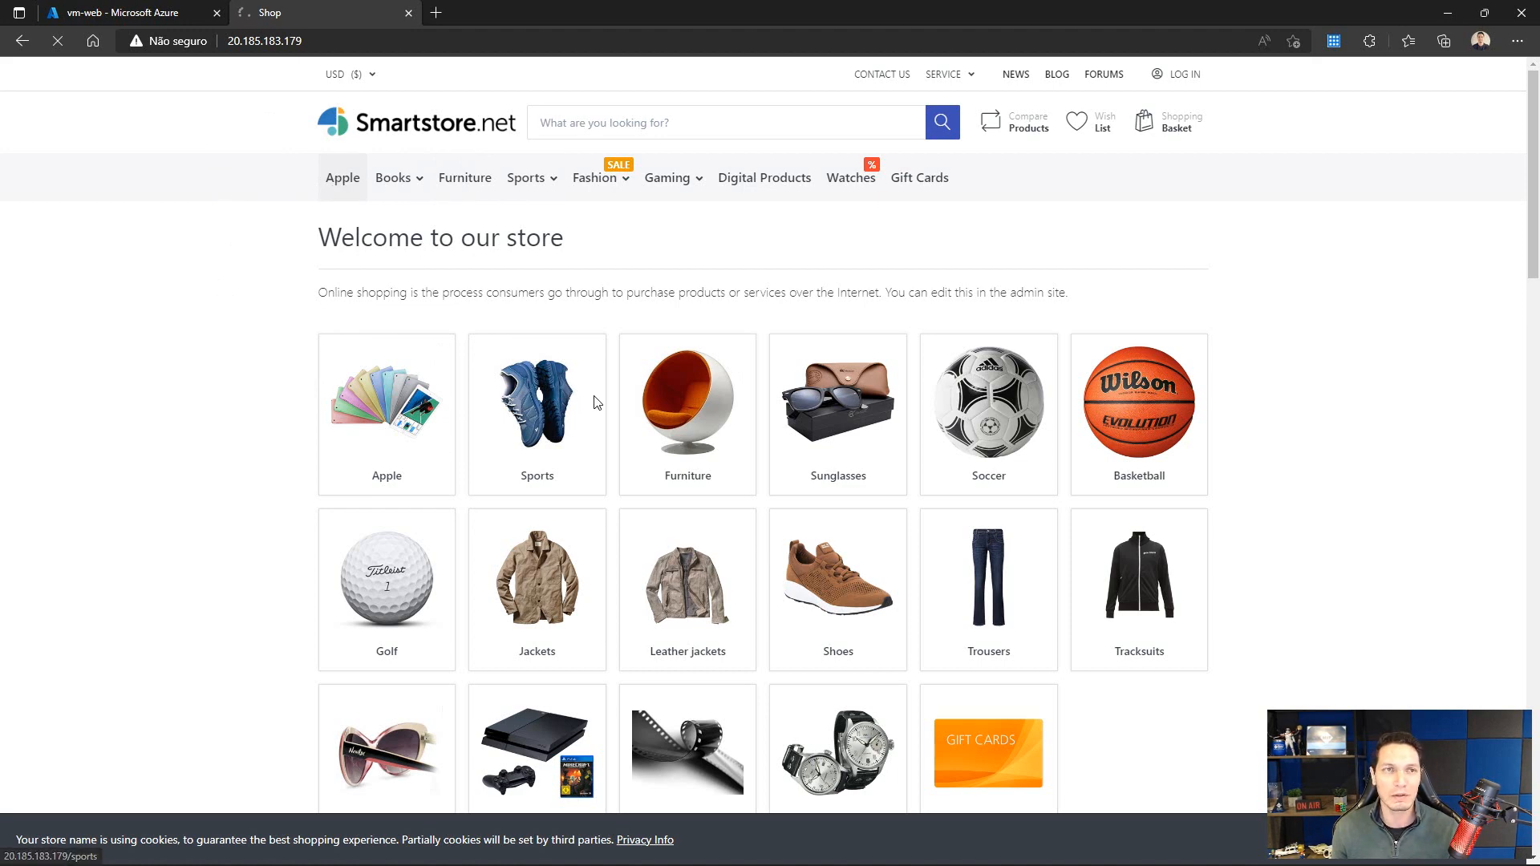
scroll(595, 403, down, 2)
scroll(595, 403, up, 2)
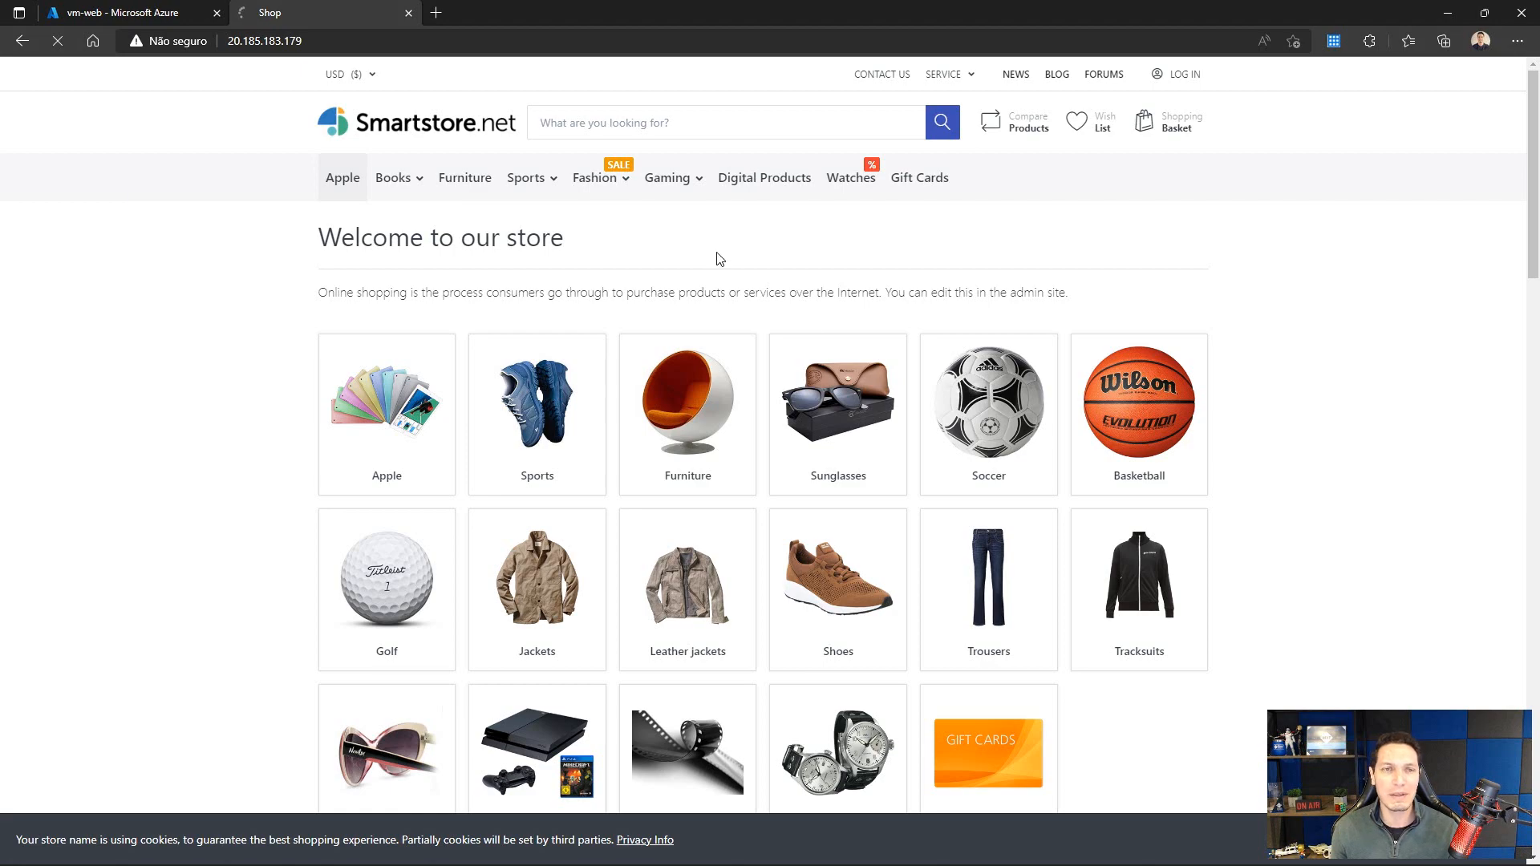
scroll(963, 364, down, 15)
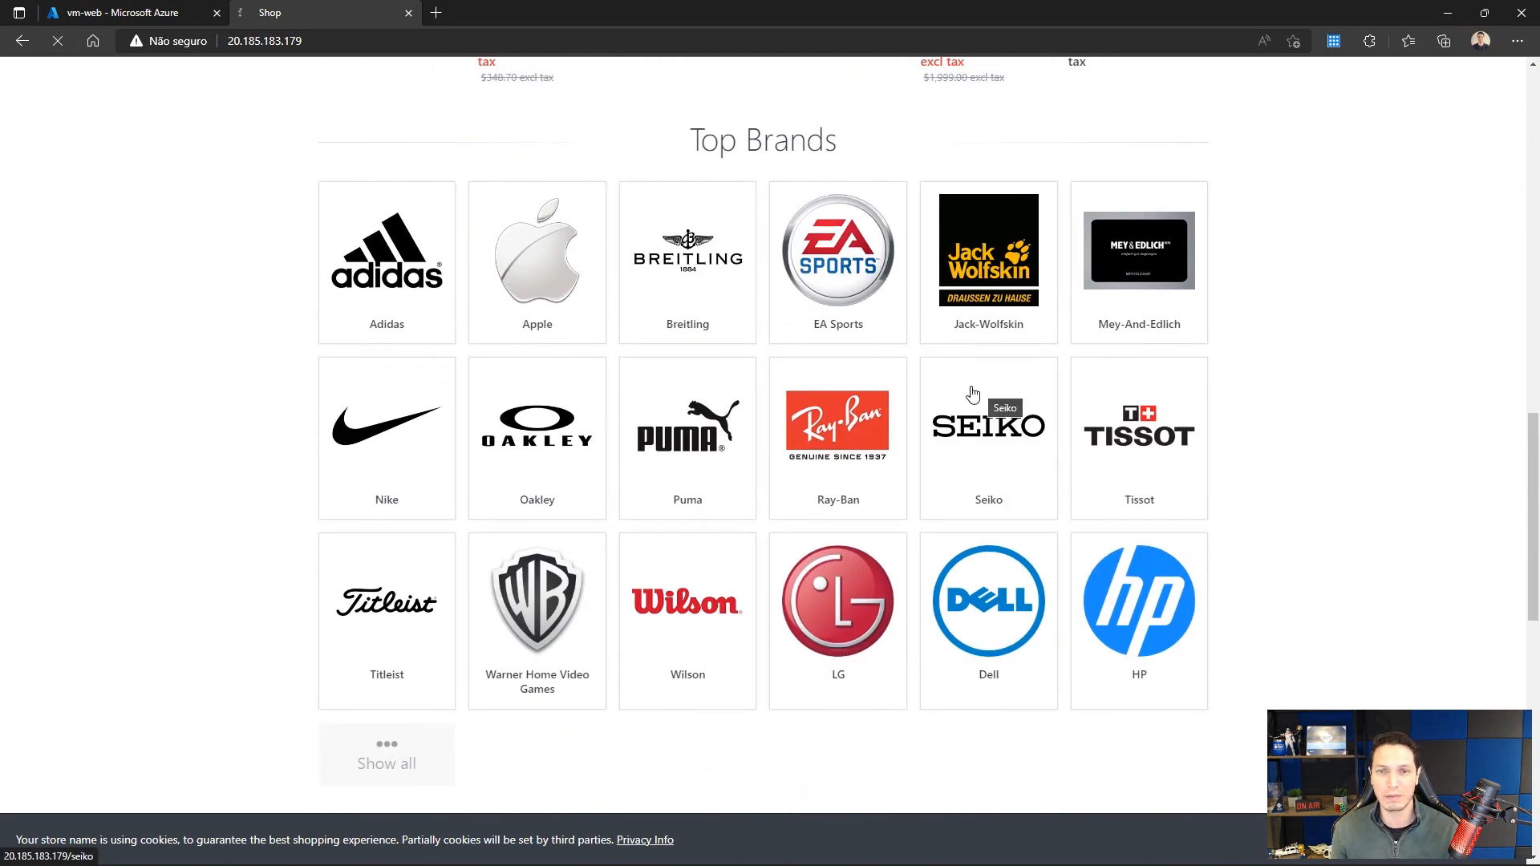
scroll(973, 393, up, 7)
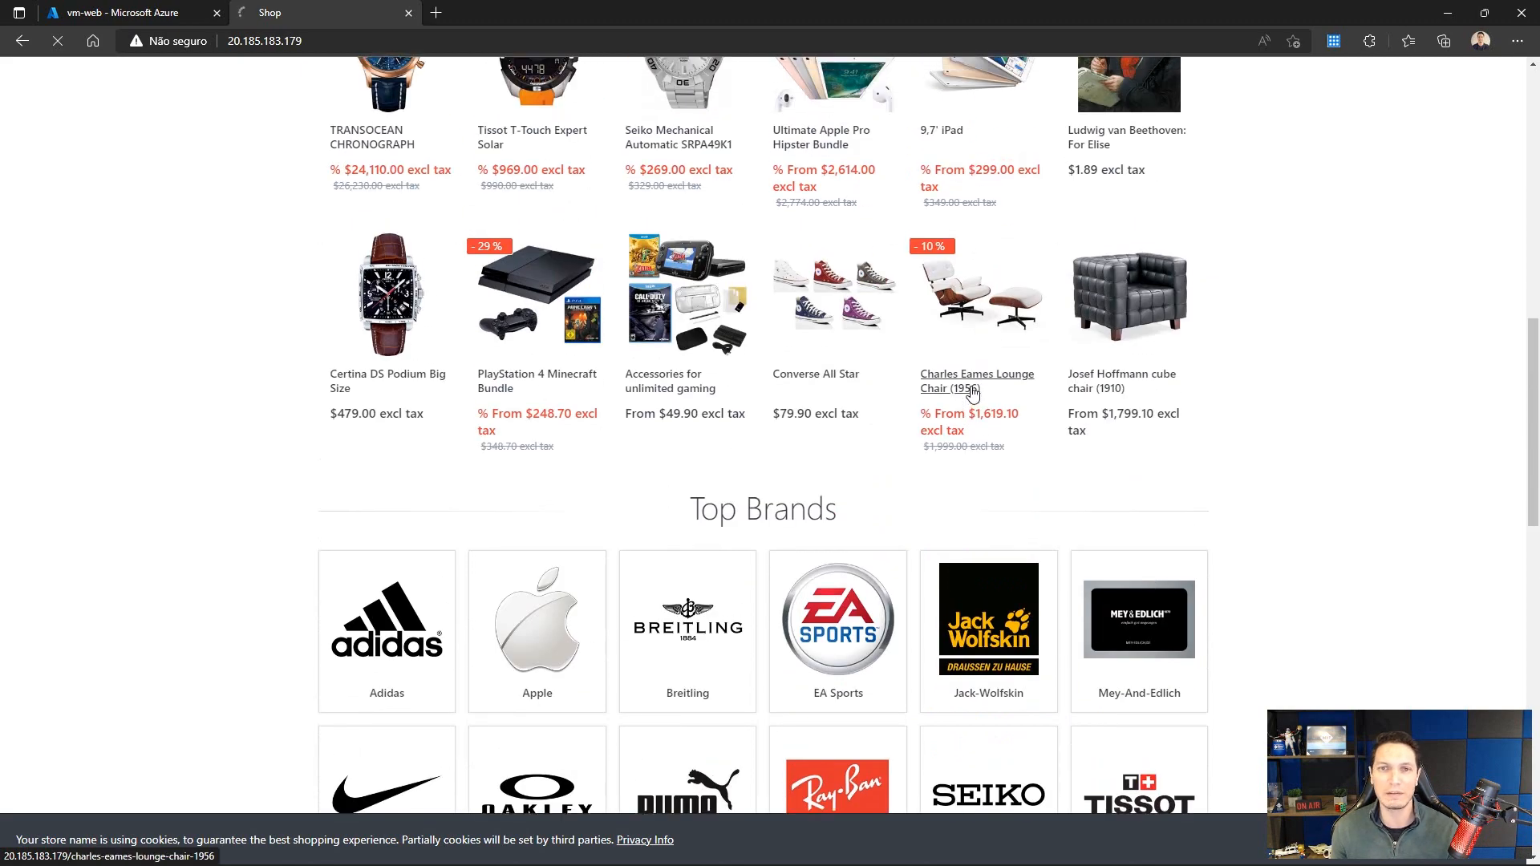
scroll(973, 393, up, 9)
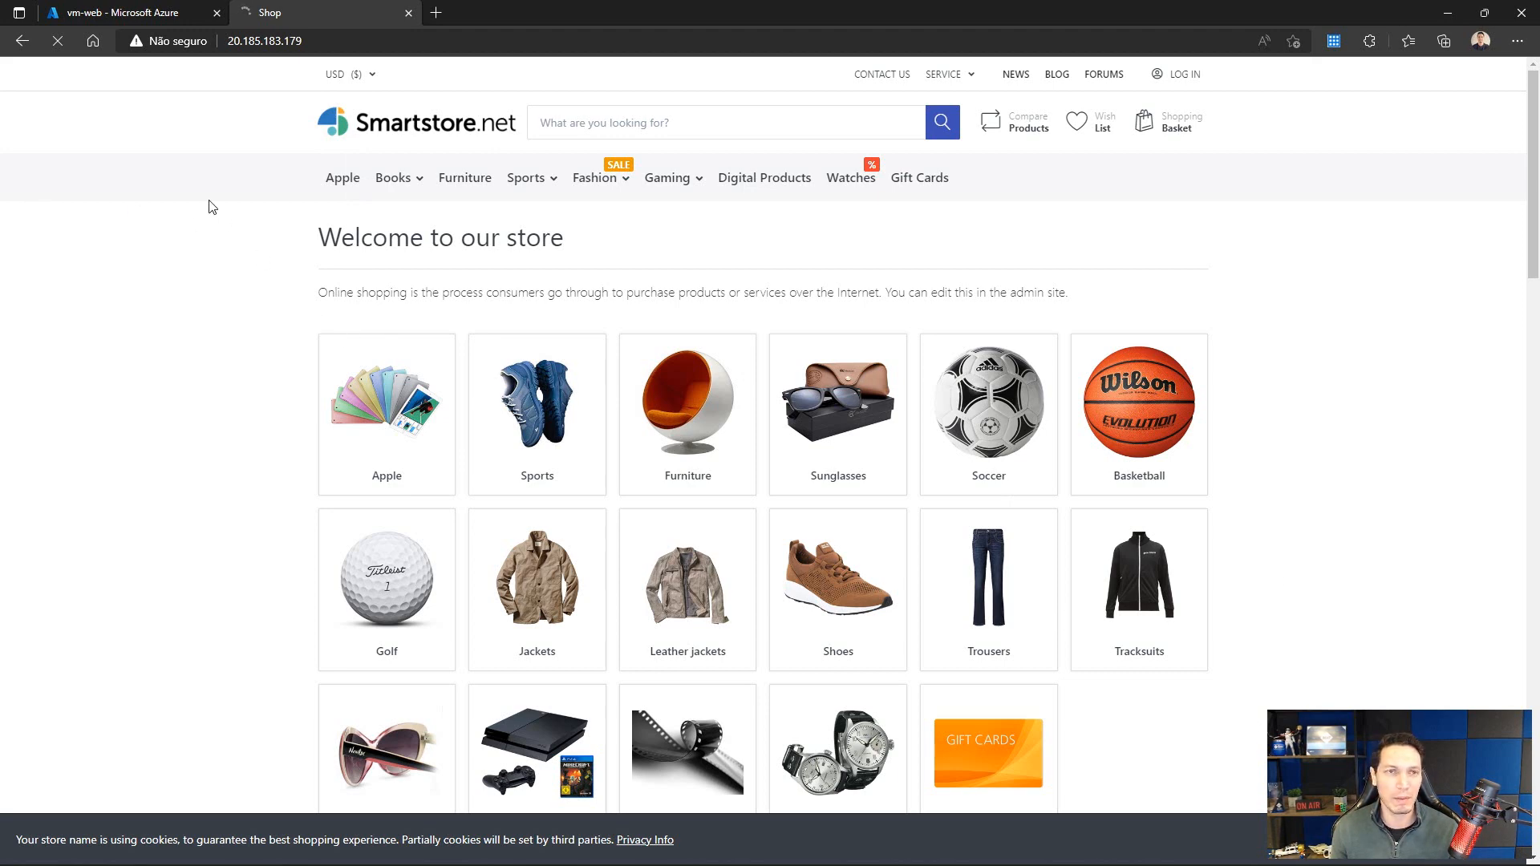
click(131, 15)
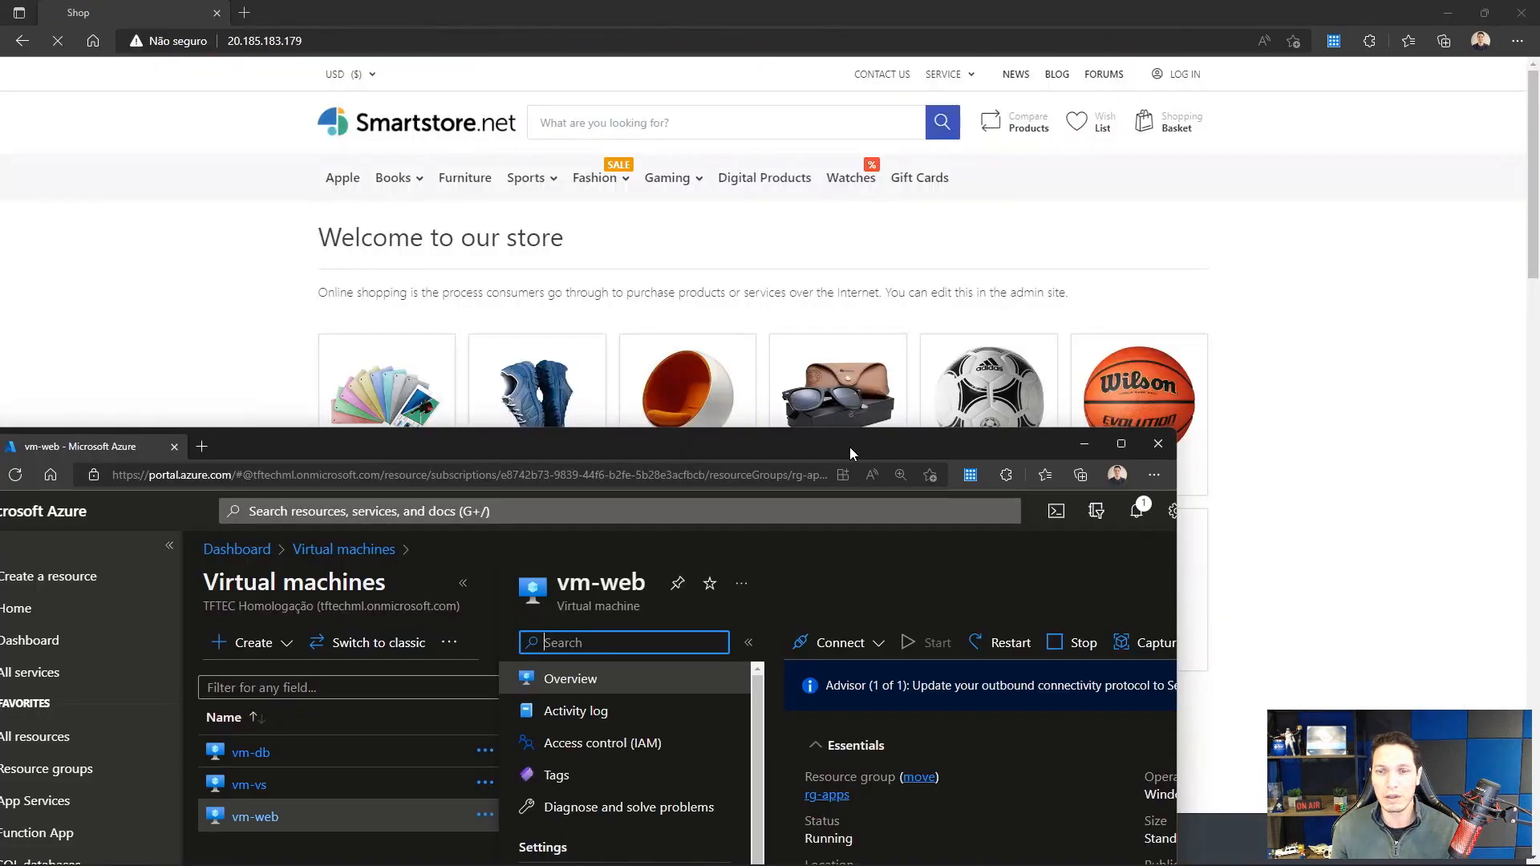
drag(849, 446, 1043, 291)
double_click(1043, 291)
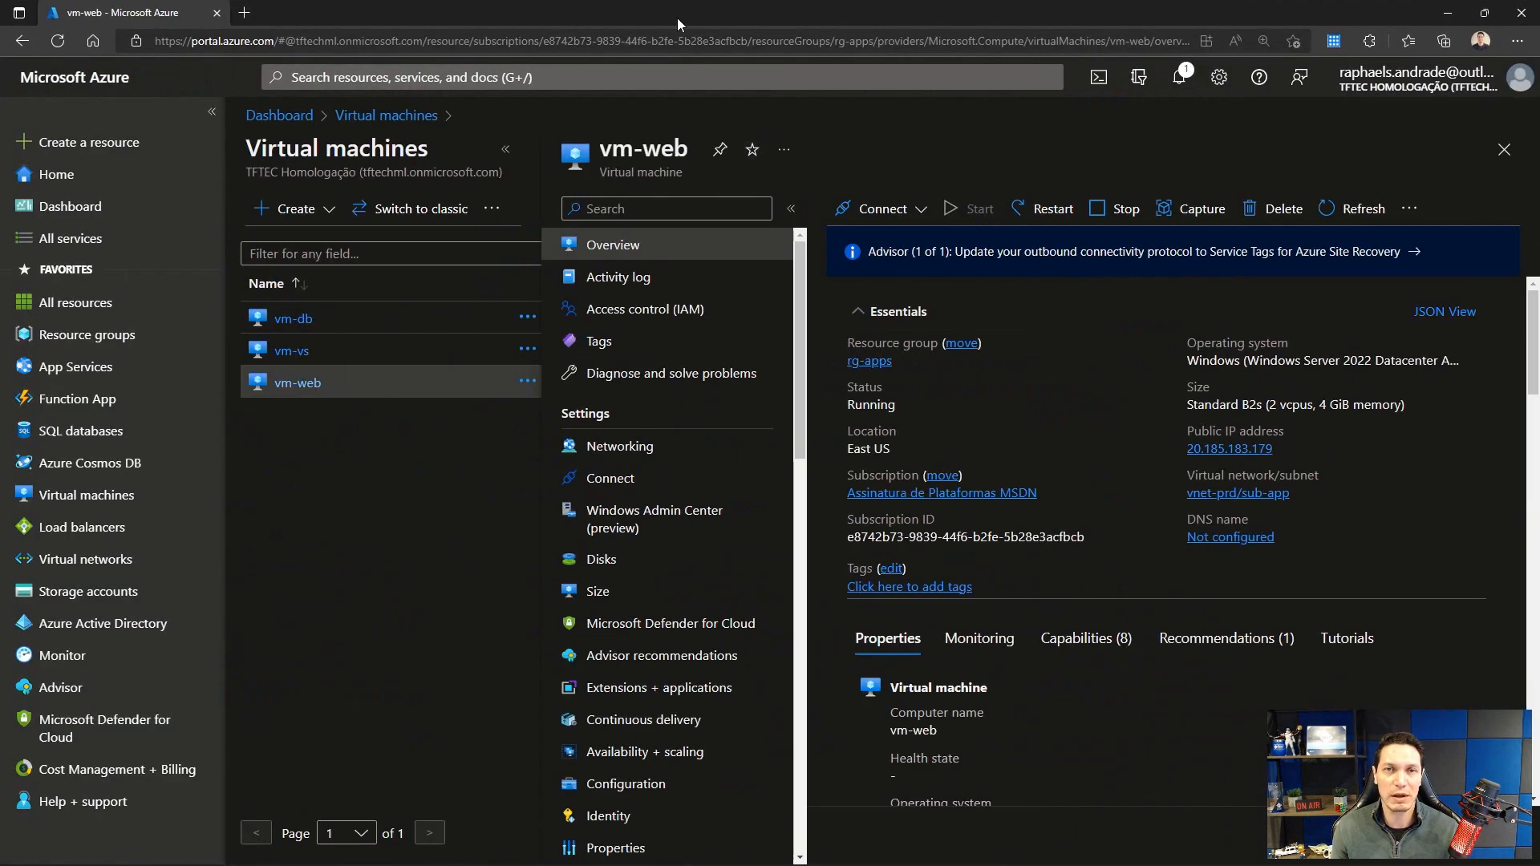
drag(678, 17, 664, 166)
drag(165, 162, 120, 13)
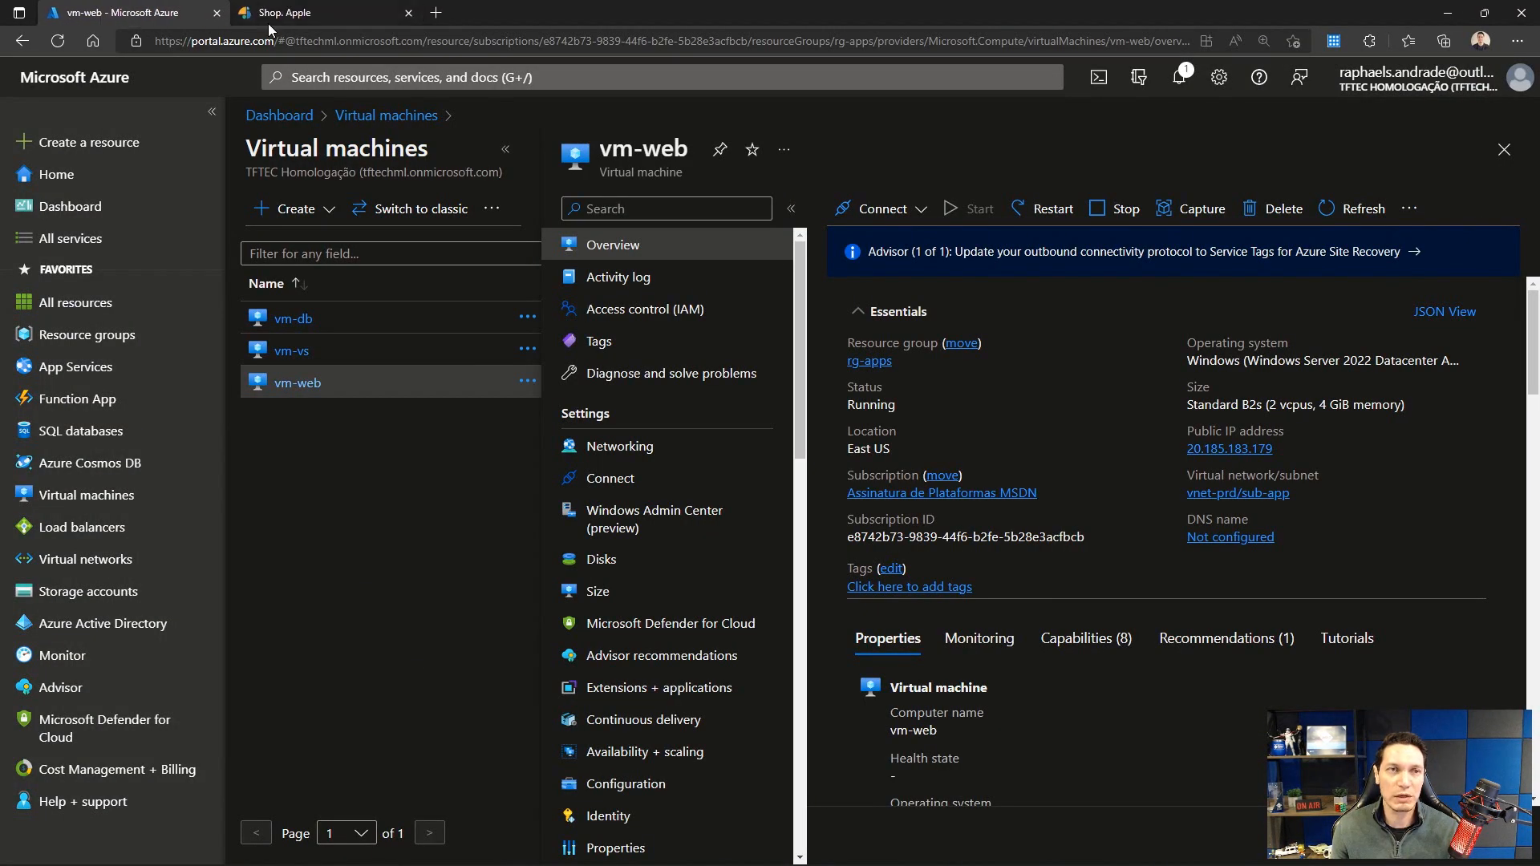
Step: Browse the shop's Apple category and open the iPhone Plus product page
click(273, 17)
scroll(923, 401, down, 5)
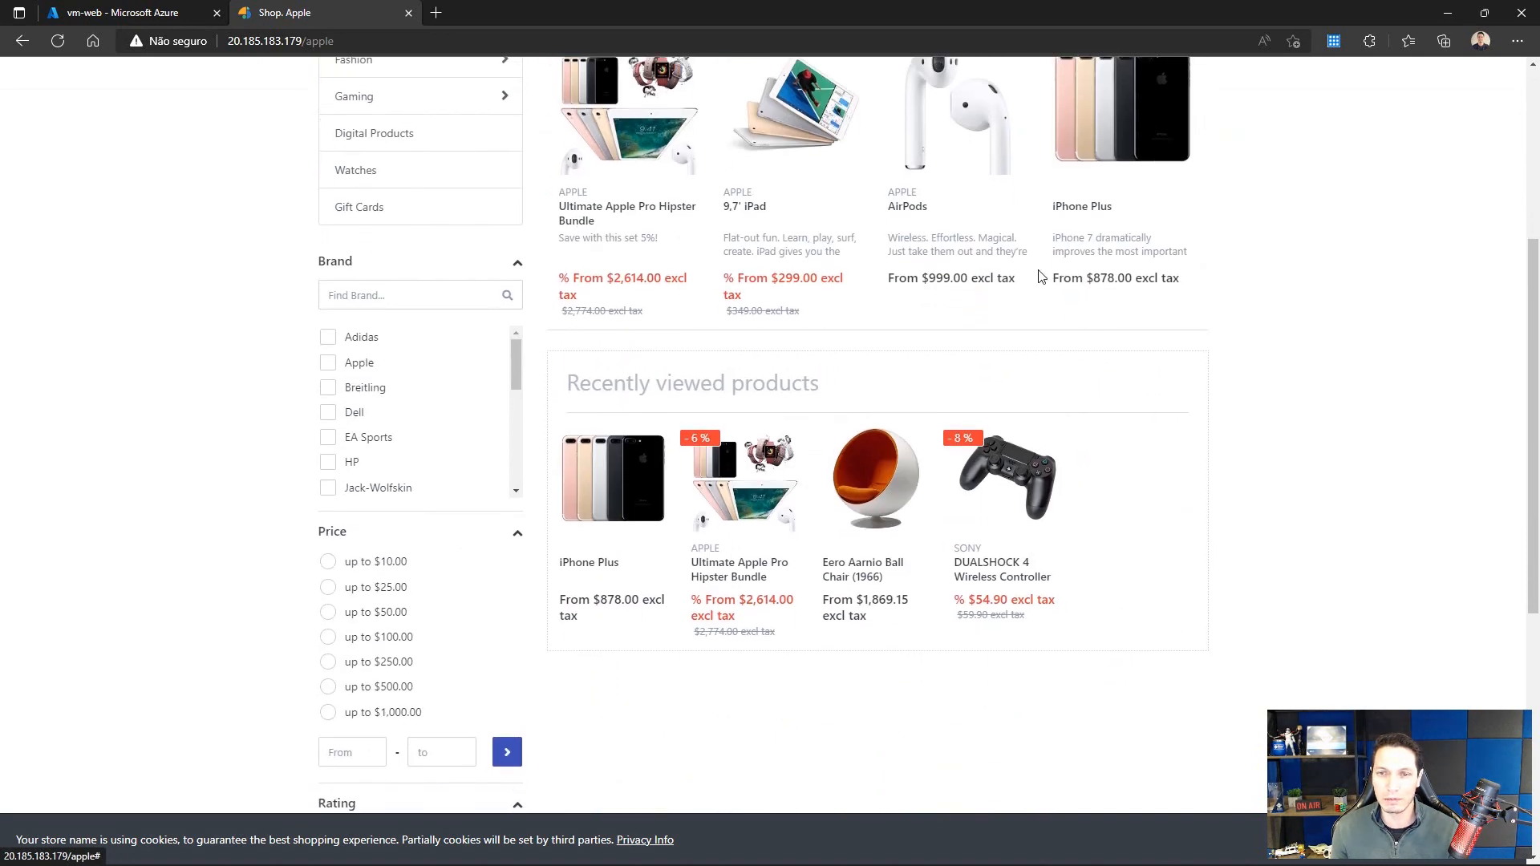
scroll(916, 451, up, 2)
scroll(916, 451, up, 3)
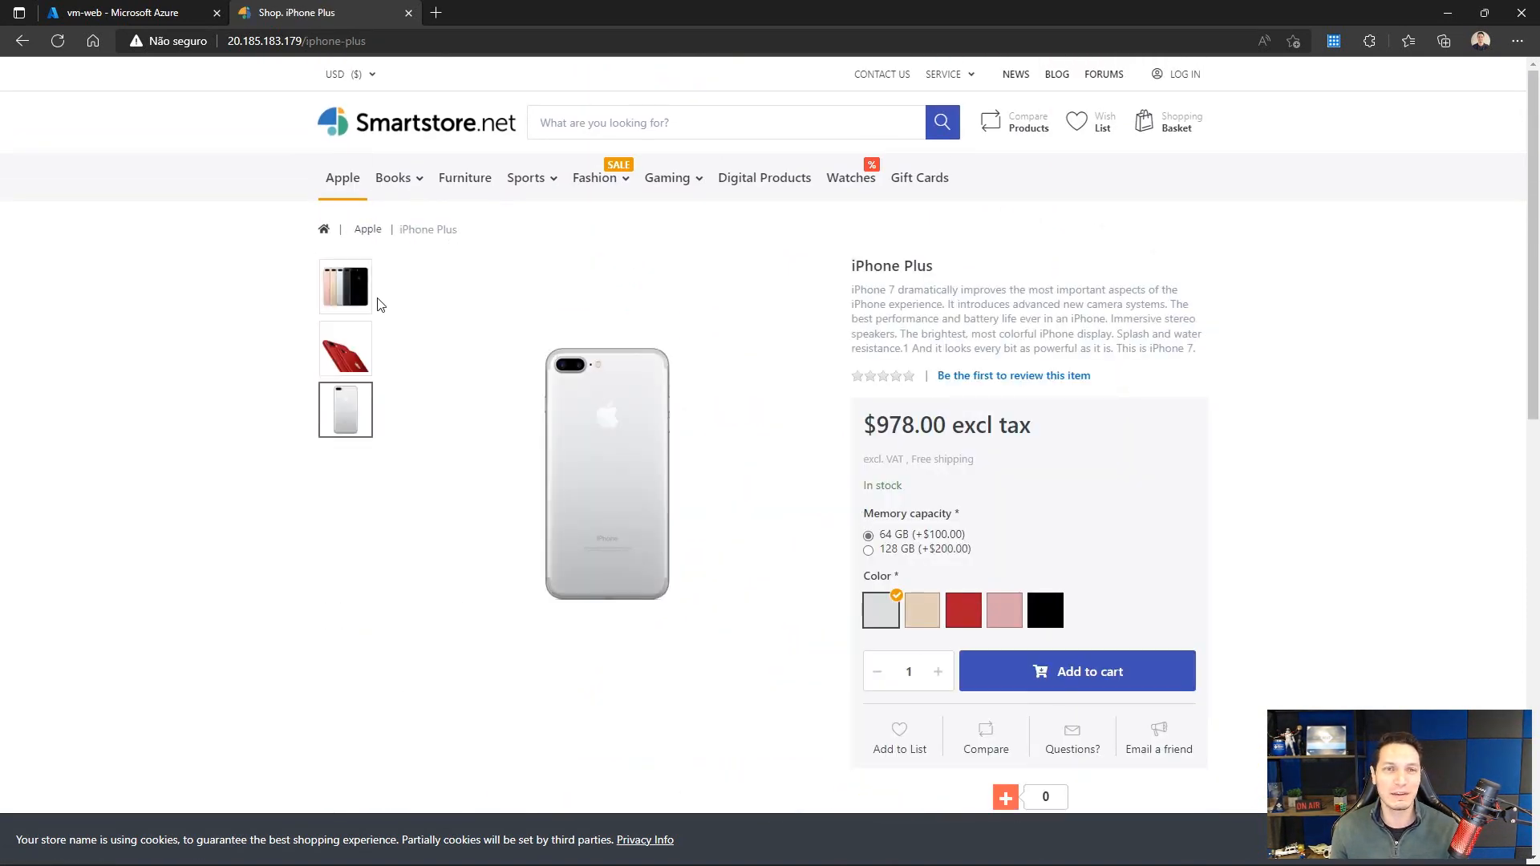
Step: Open Estrutura Workshop.drawio.png from File Explorer, examine the main and DR site architecture, and return to the Azure portal
click(84, 11)
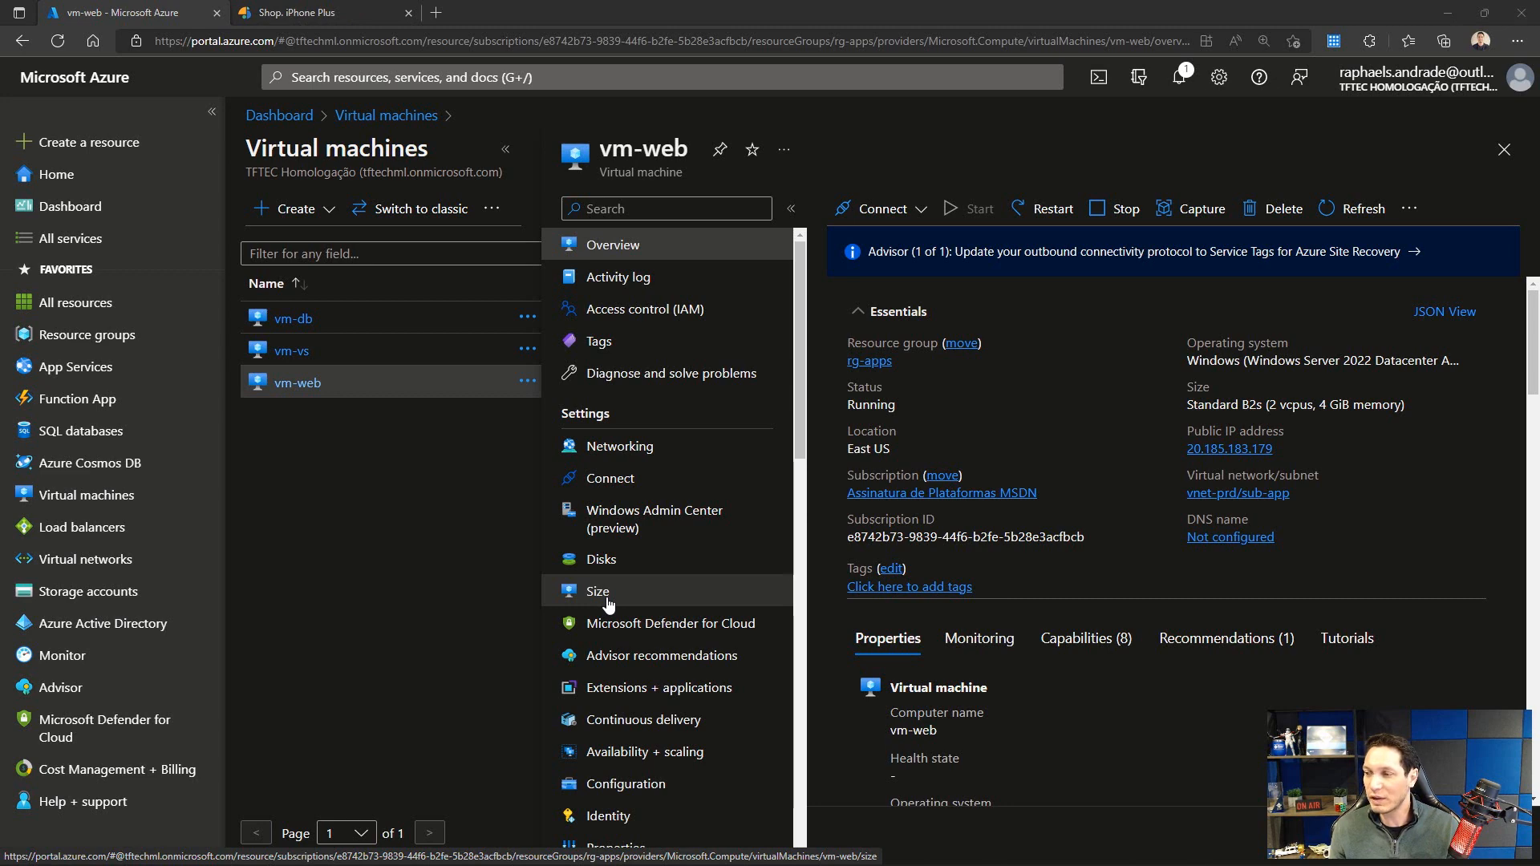
key(alt+Tab)
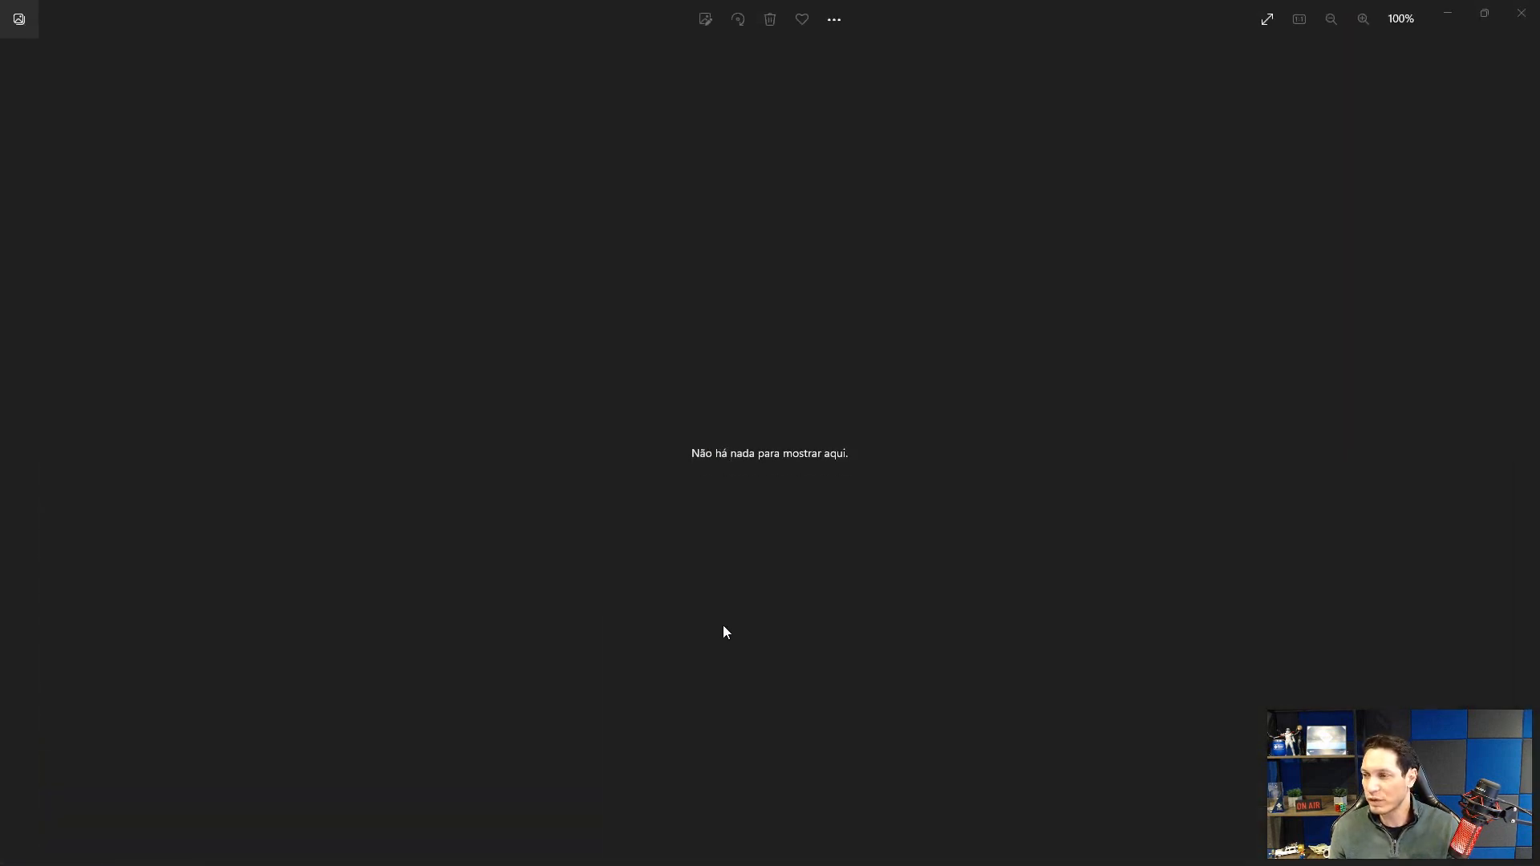
key(super+e)
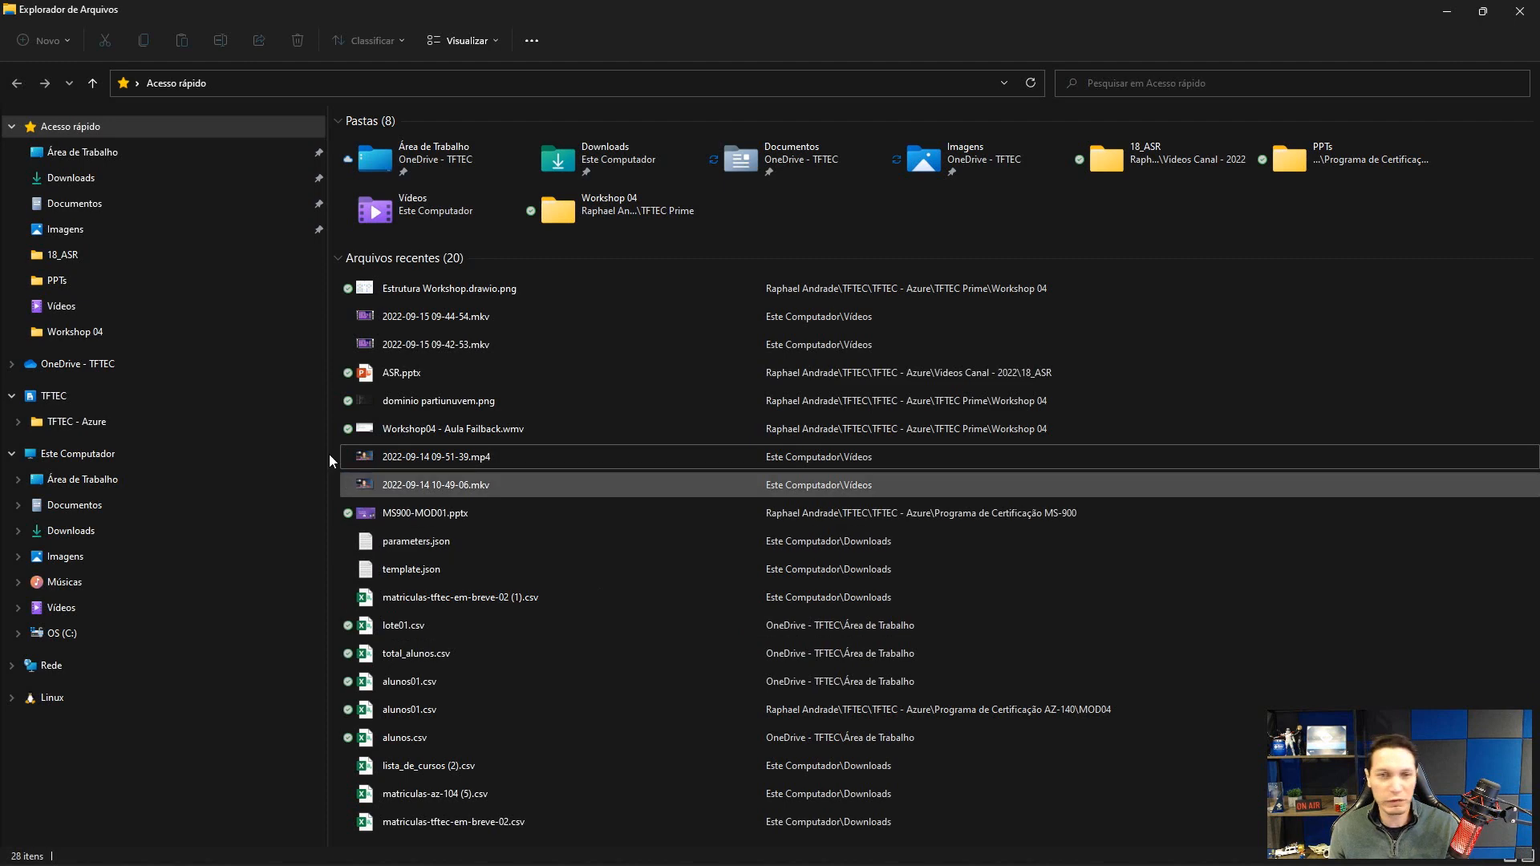
double_click(407, 291)
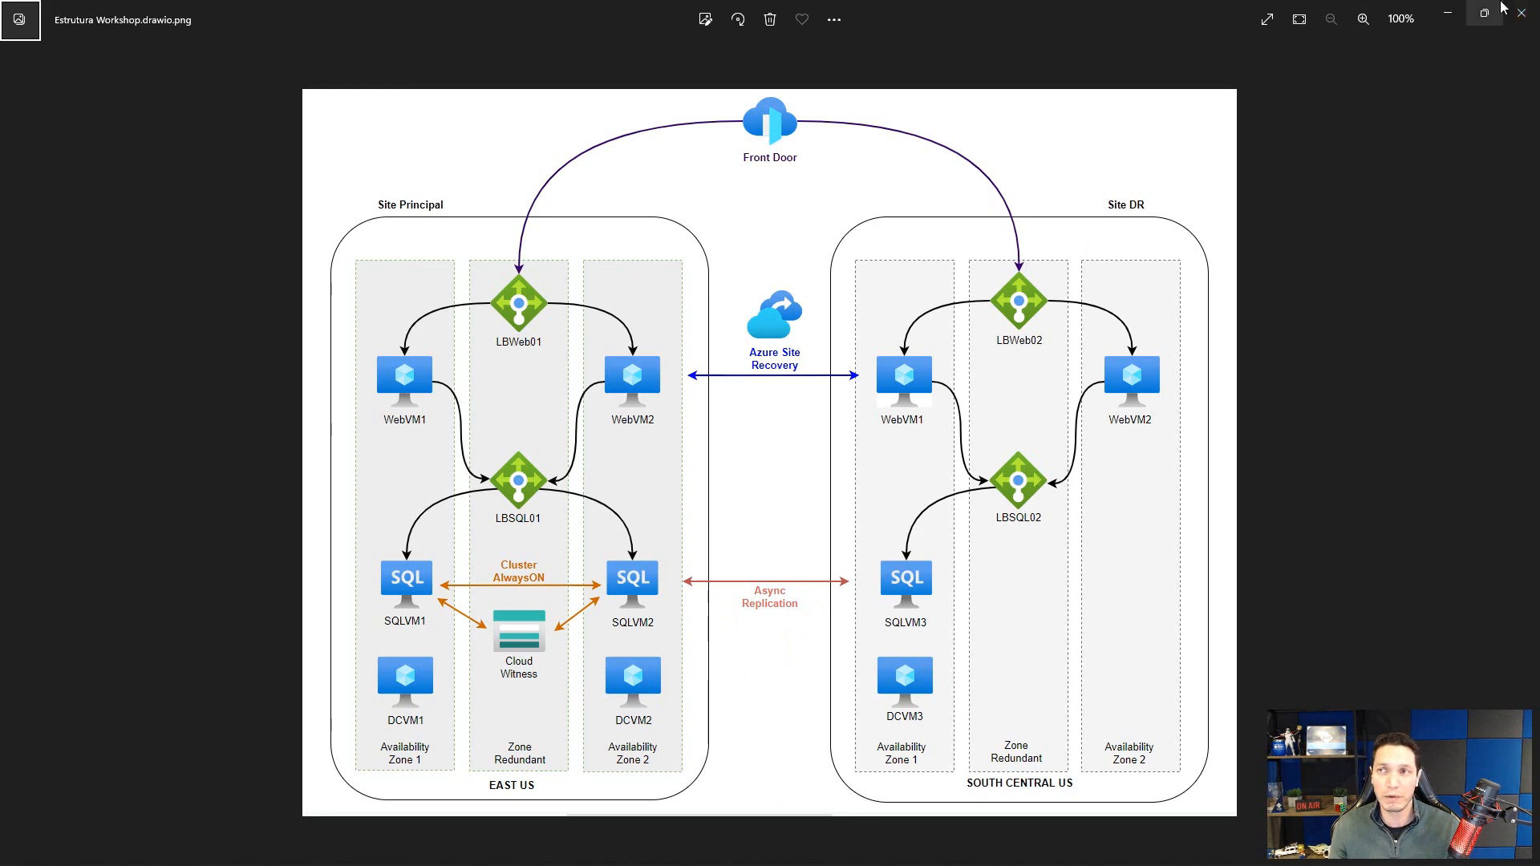
click(1454, 12)
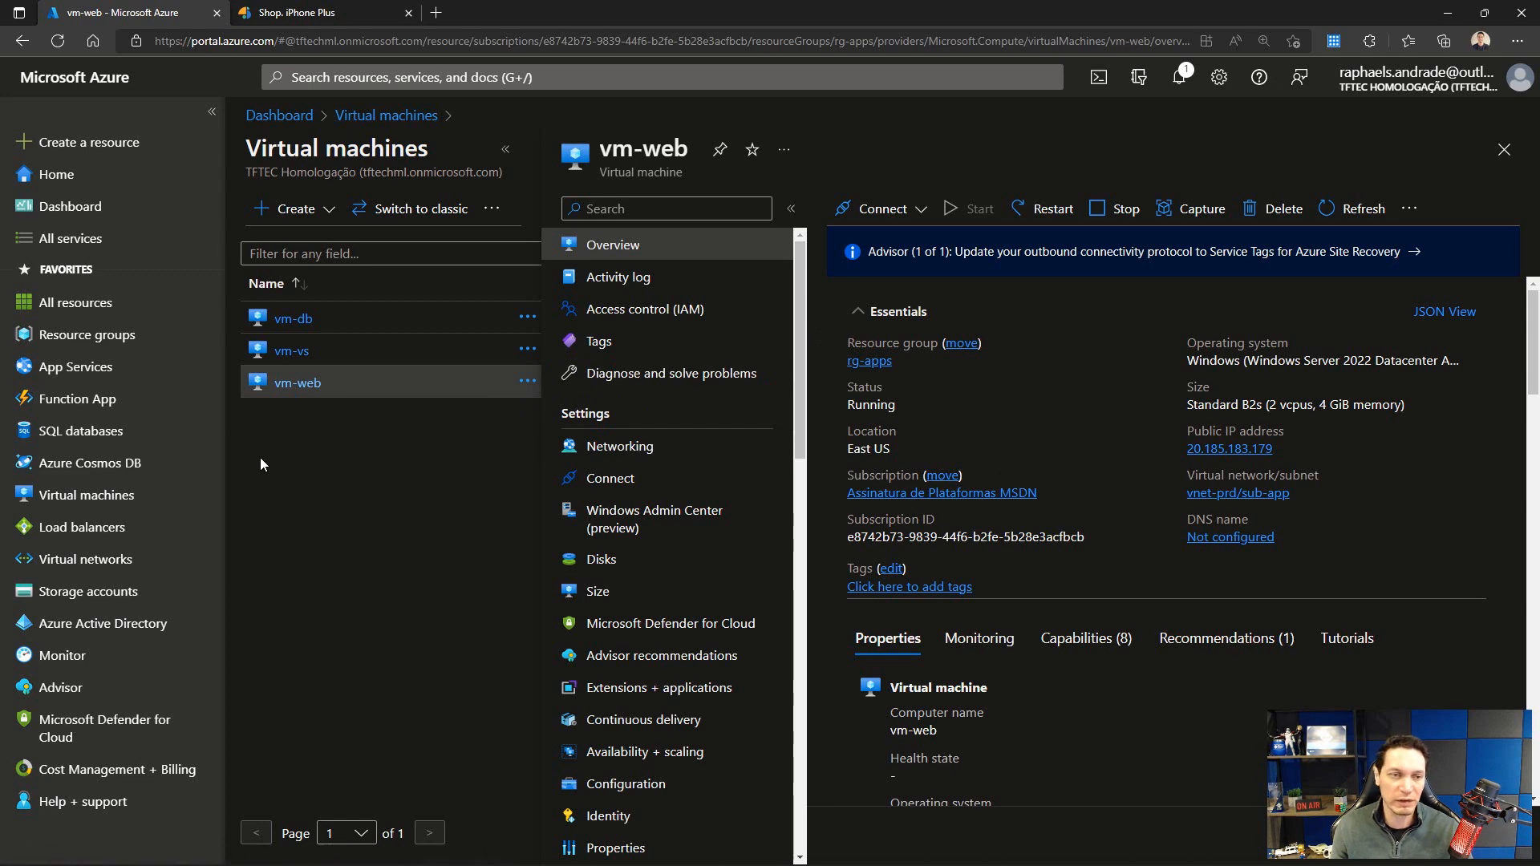
Step: Check the address space of the vnet-prd virtual network, and close it without changes
drag(112, 559, 353, 425)
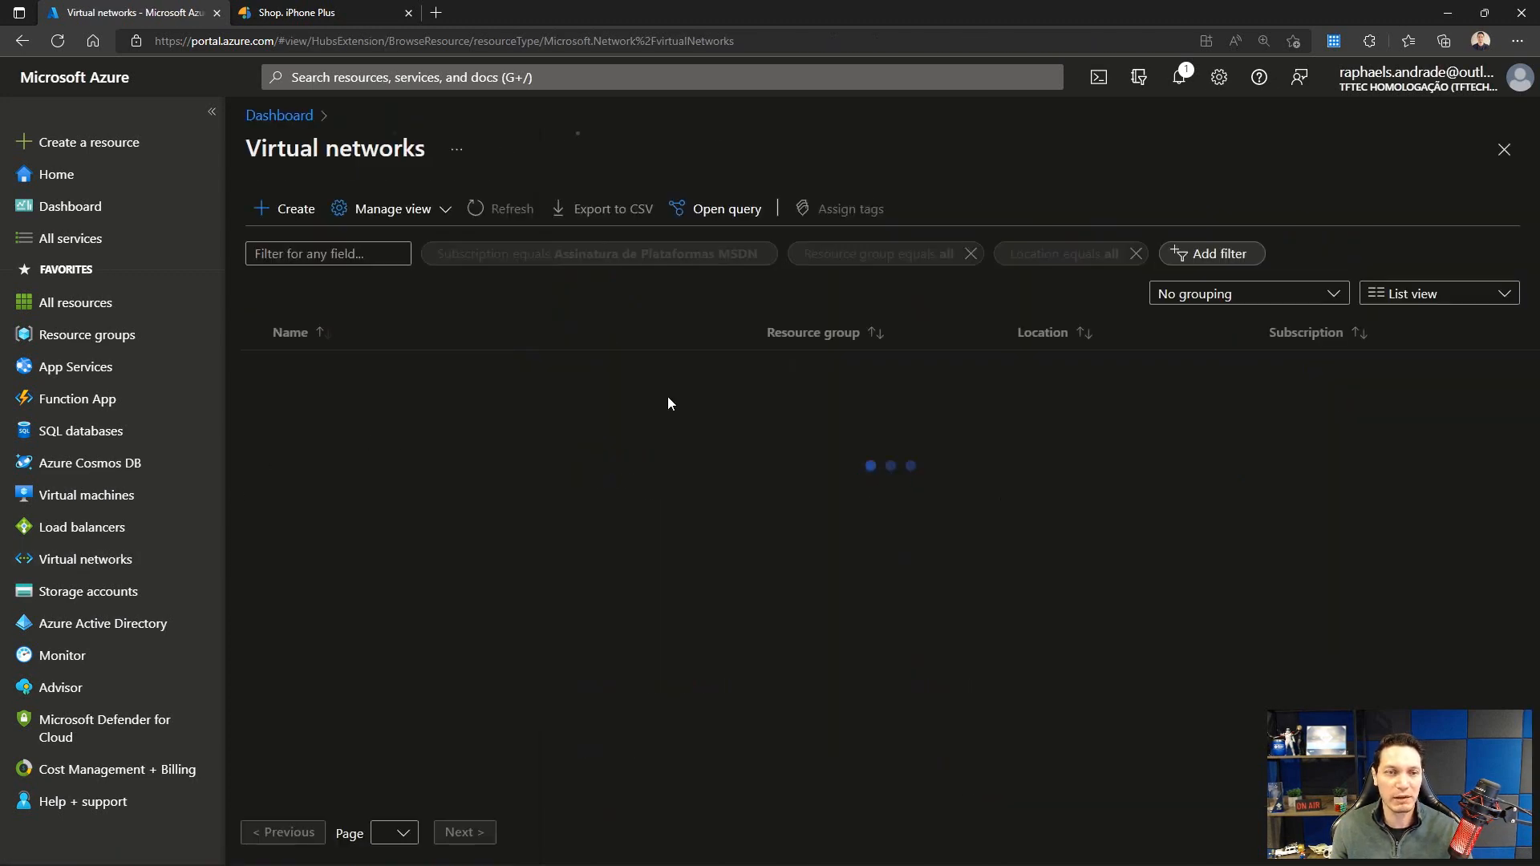
click(306, 372)
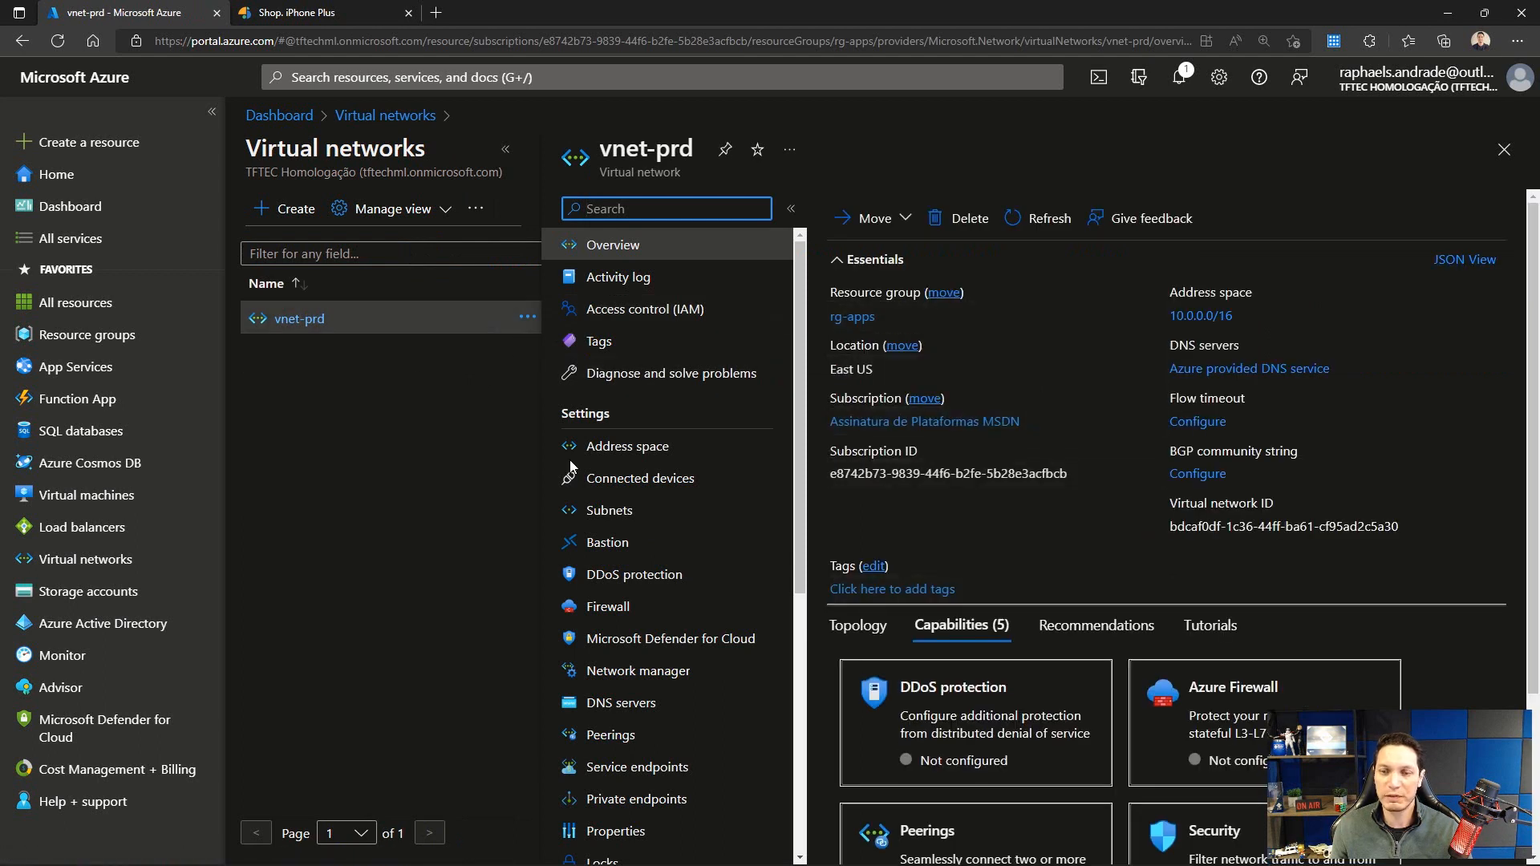
click(626, 446)
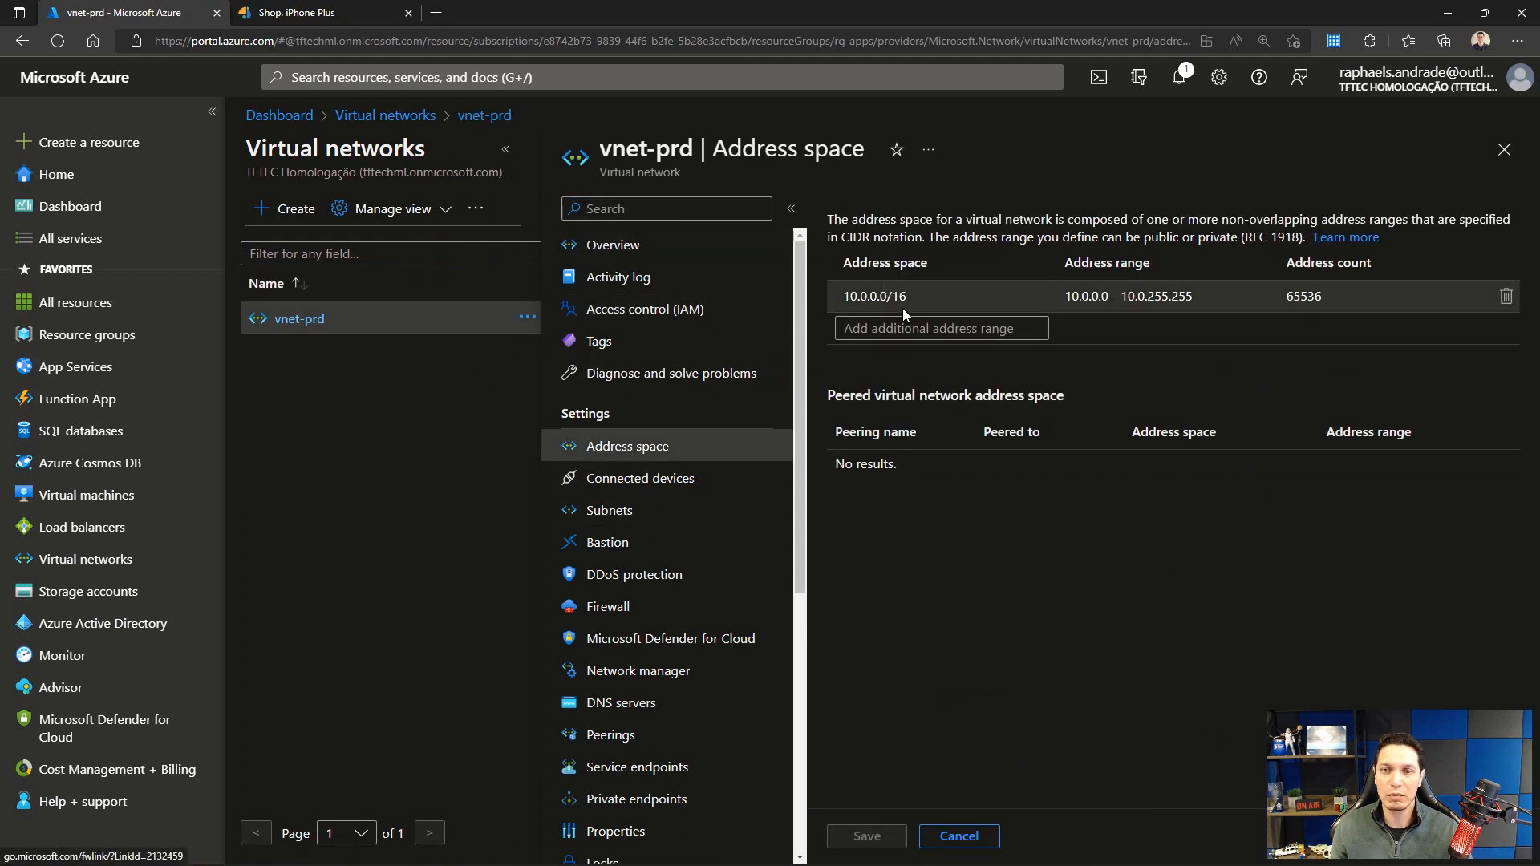
click(914, 297)
drag(920, 300, 808, 294)
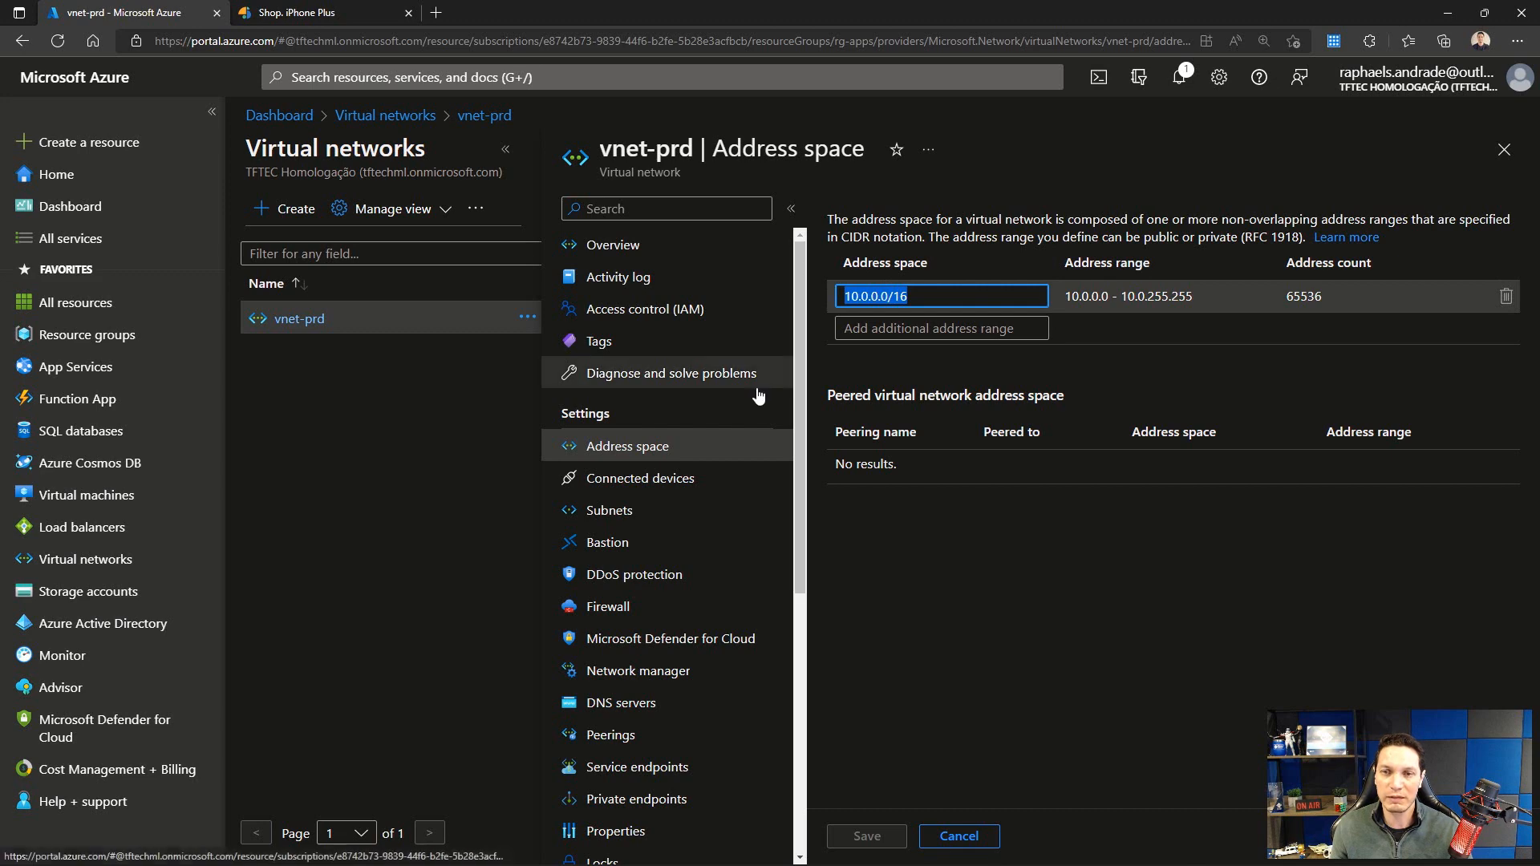
click(1505, 149)
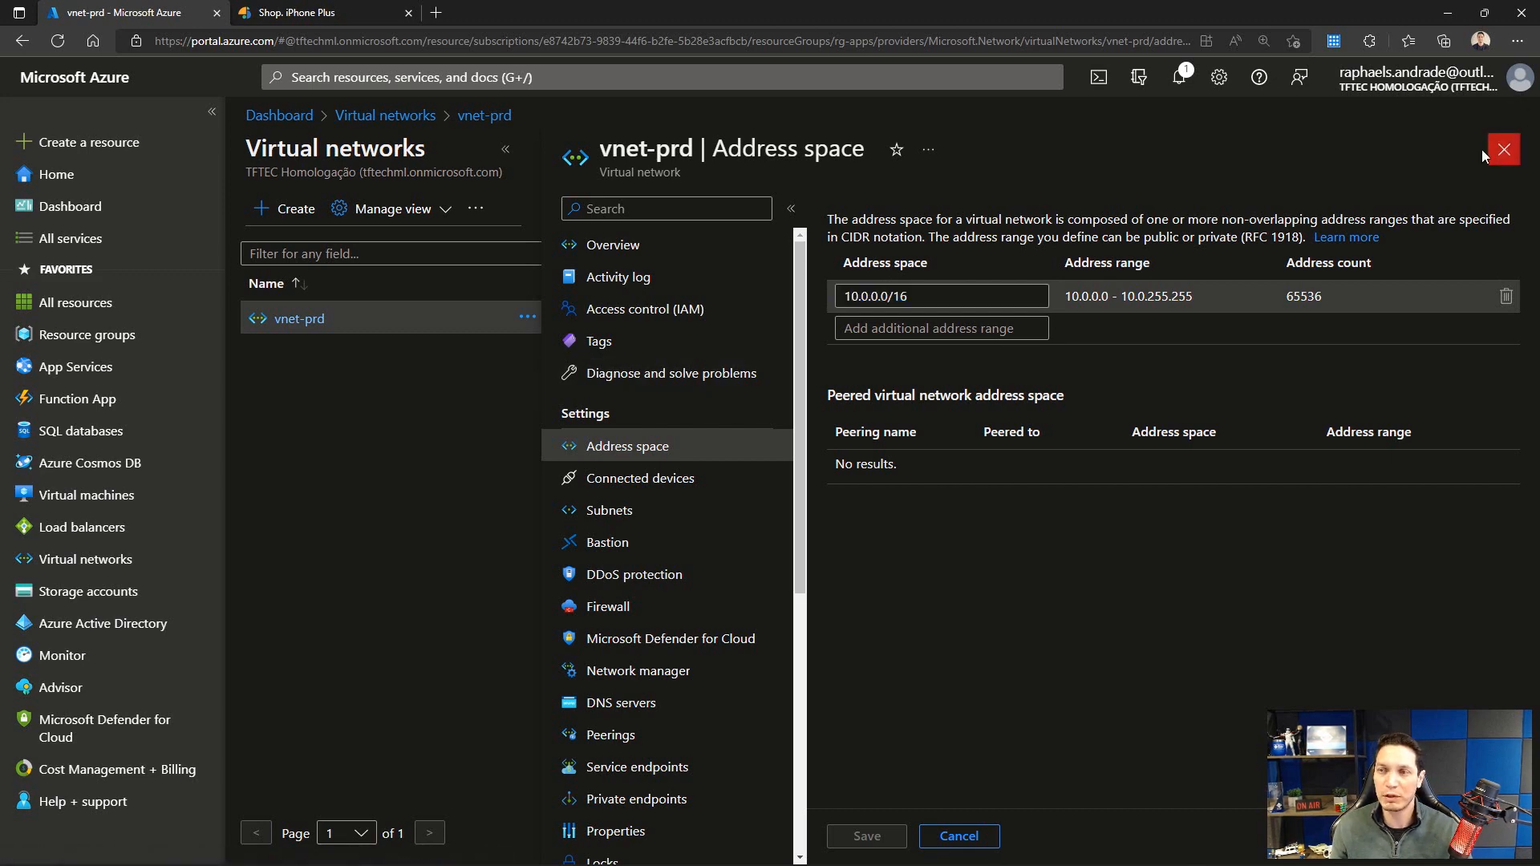
Step: Create a resource group named rg-dr in the (Europe) North Europe region and dismiss the creation notification
click(81, 333)
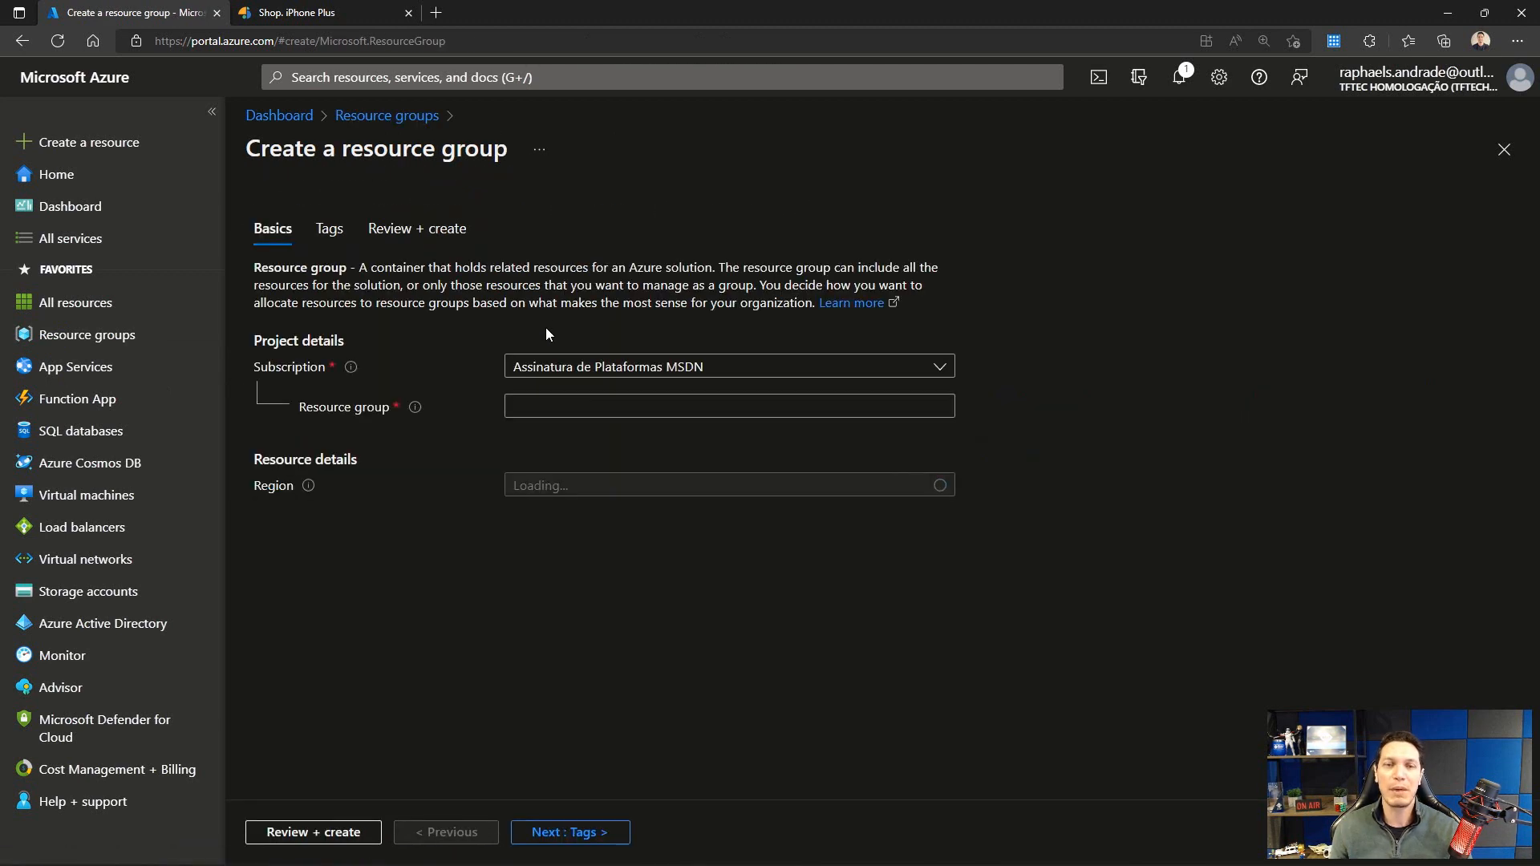
click(561, 407)
text(rg-dr)
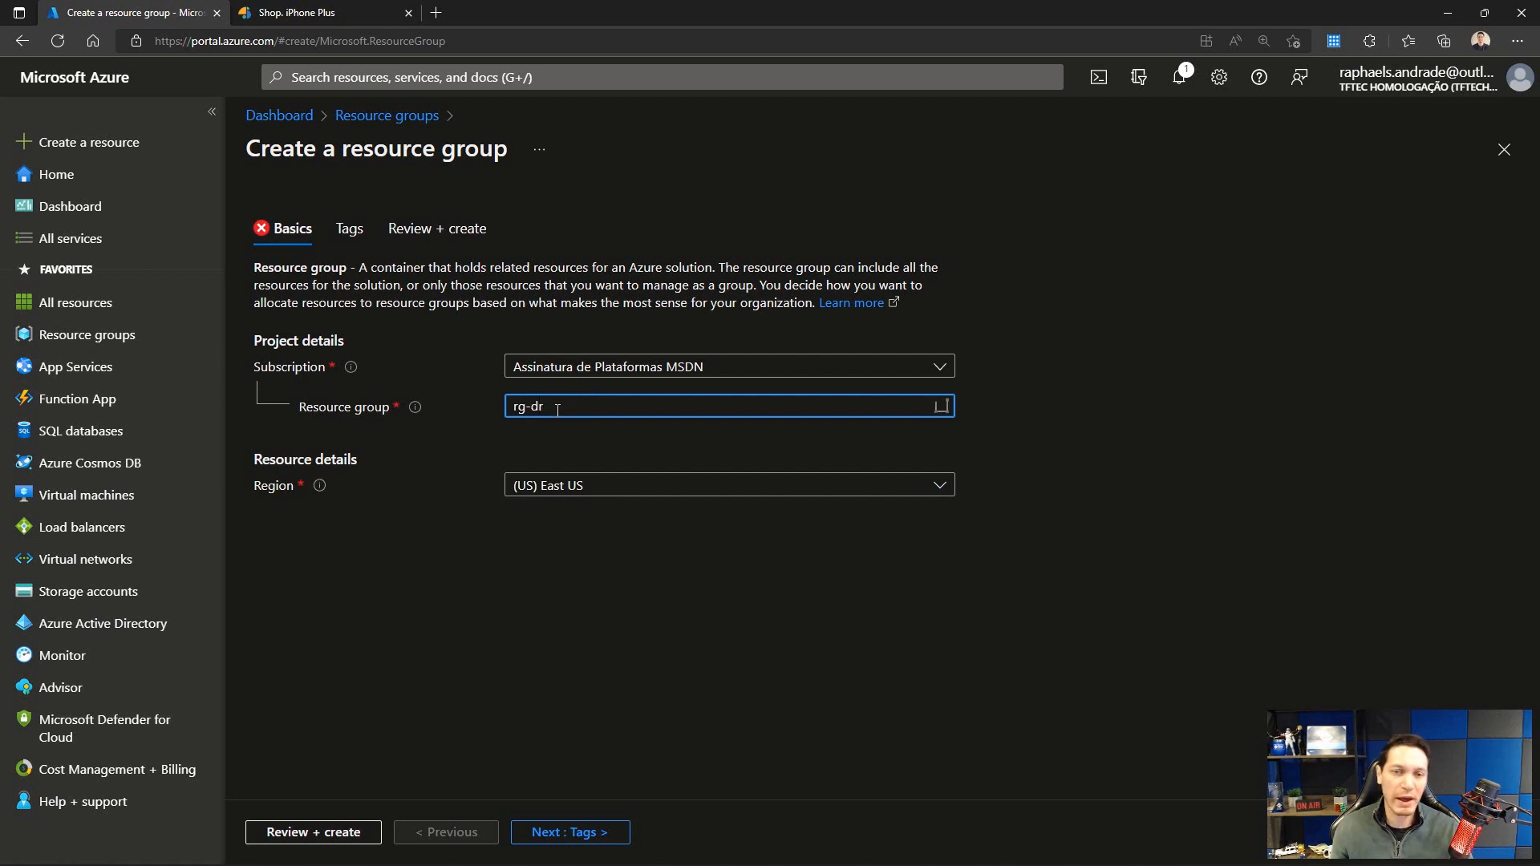
click(603, 491)
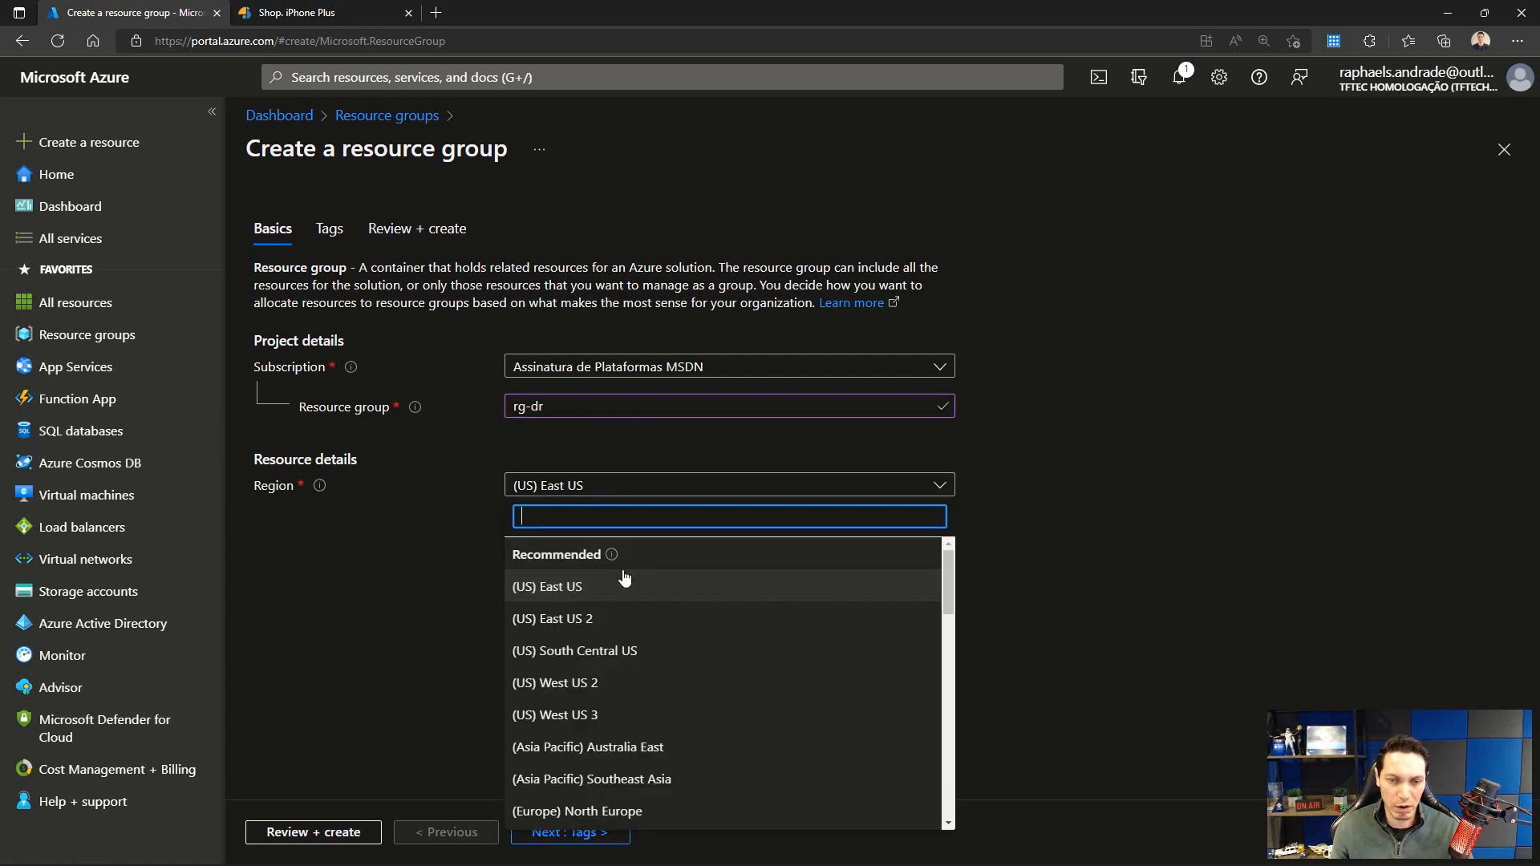
click(591, 813)
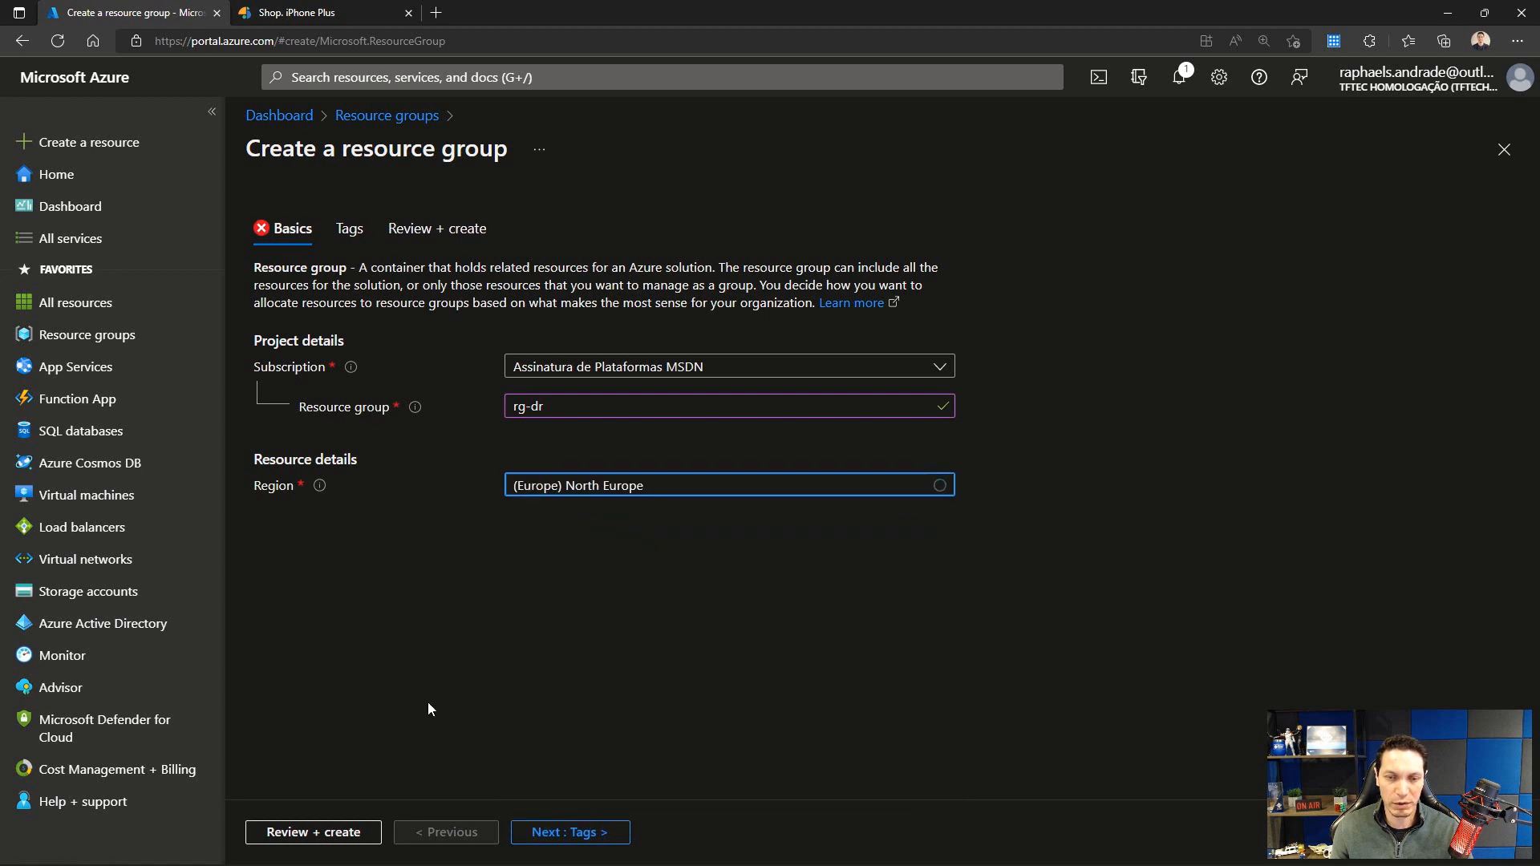
click(337, 833)
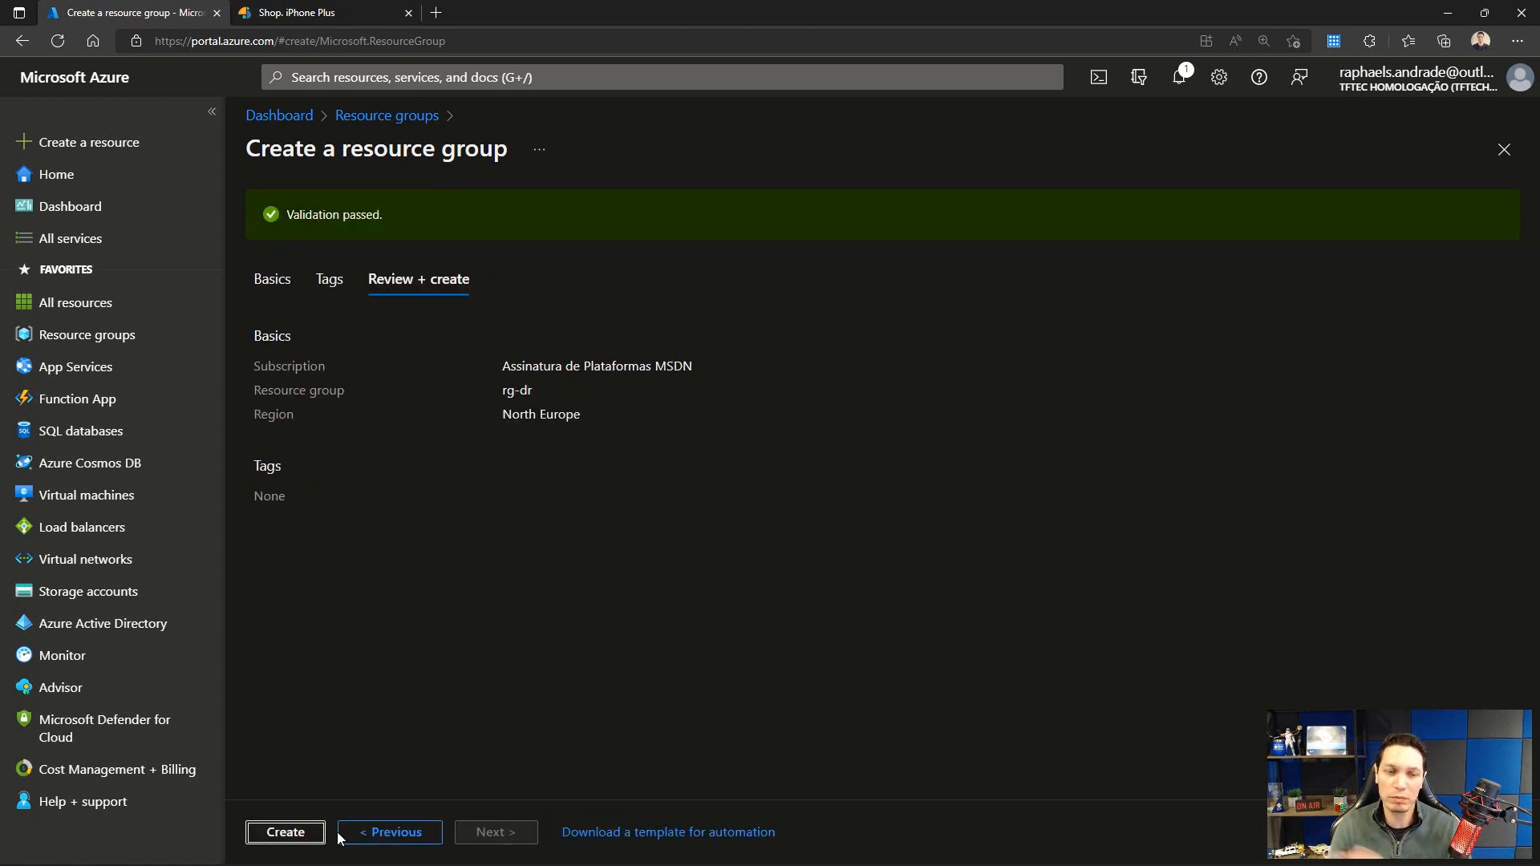
click(284, 833)
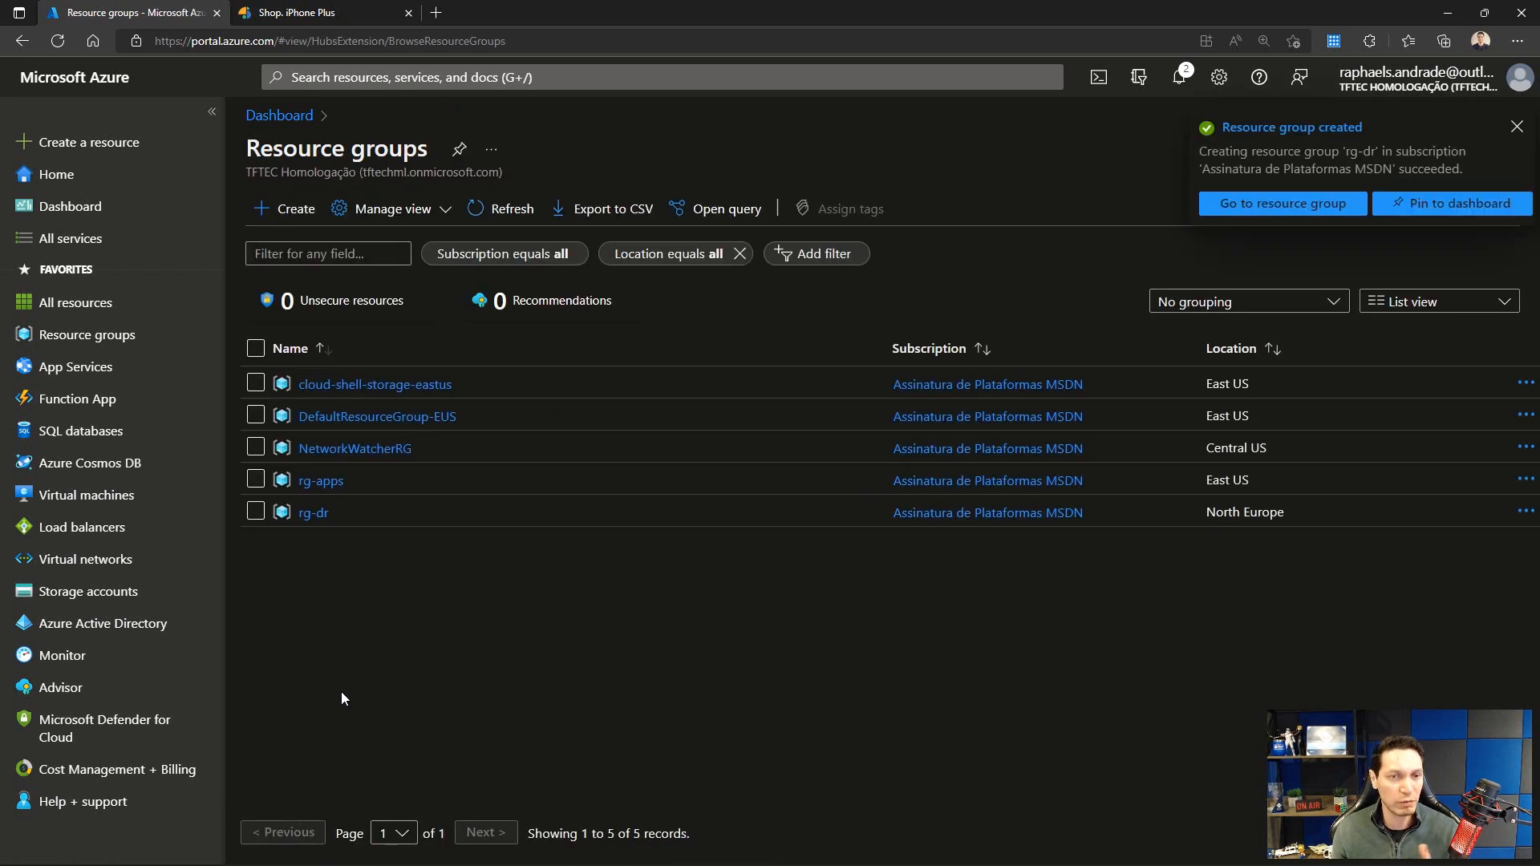
click(1518, 129)
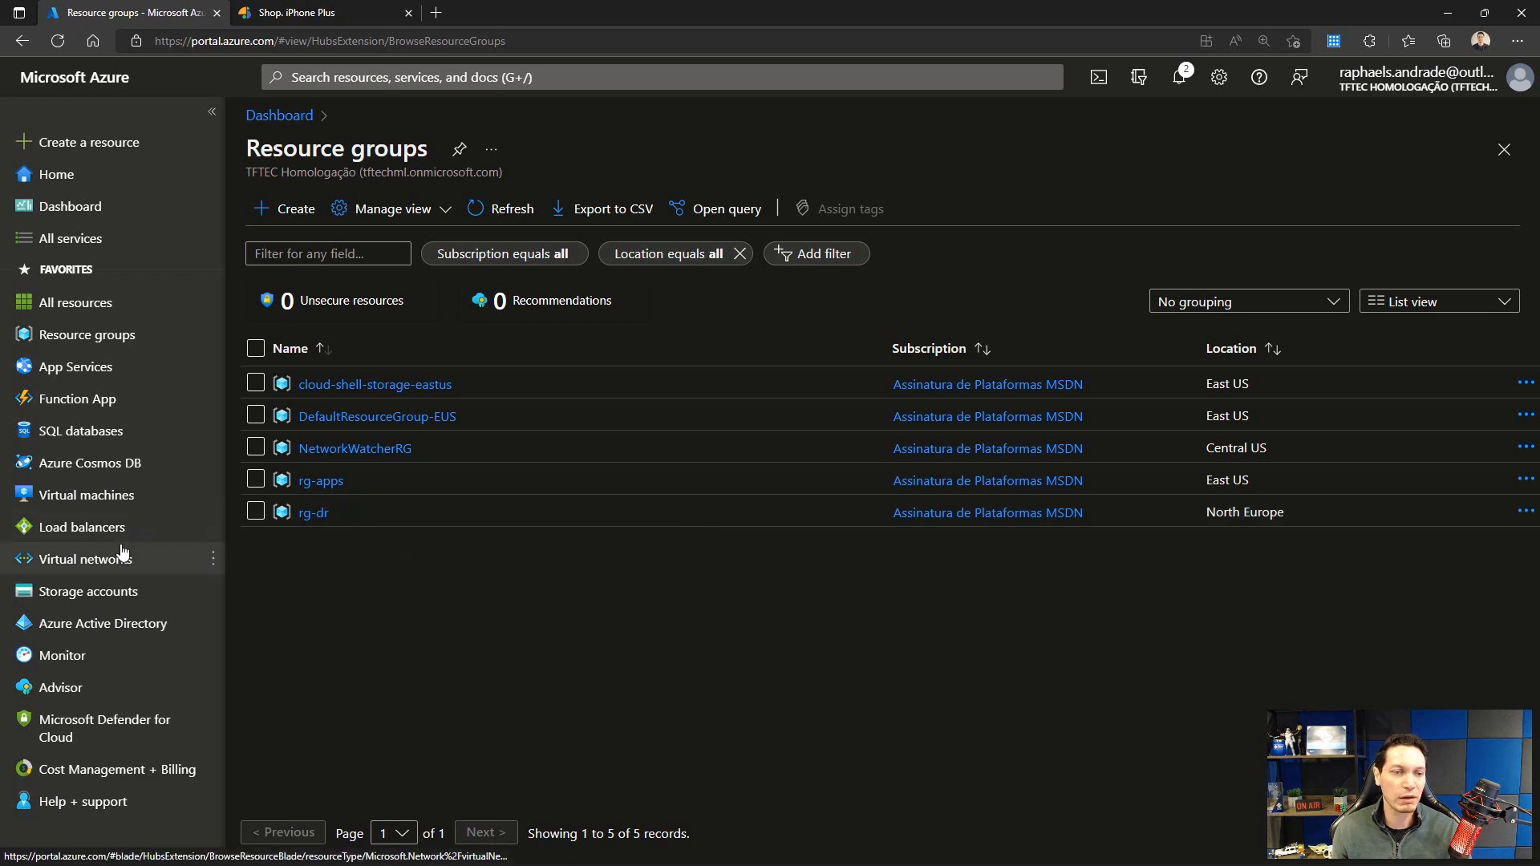
Step: Start a new virtual network named vnet-dr in the rg-dr resource group and proceed to its IP address settings
click(91, 562)
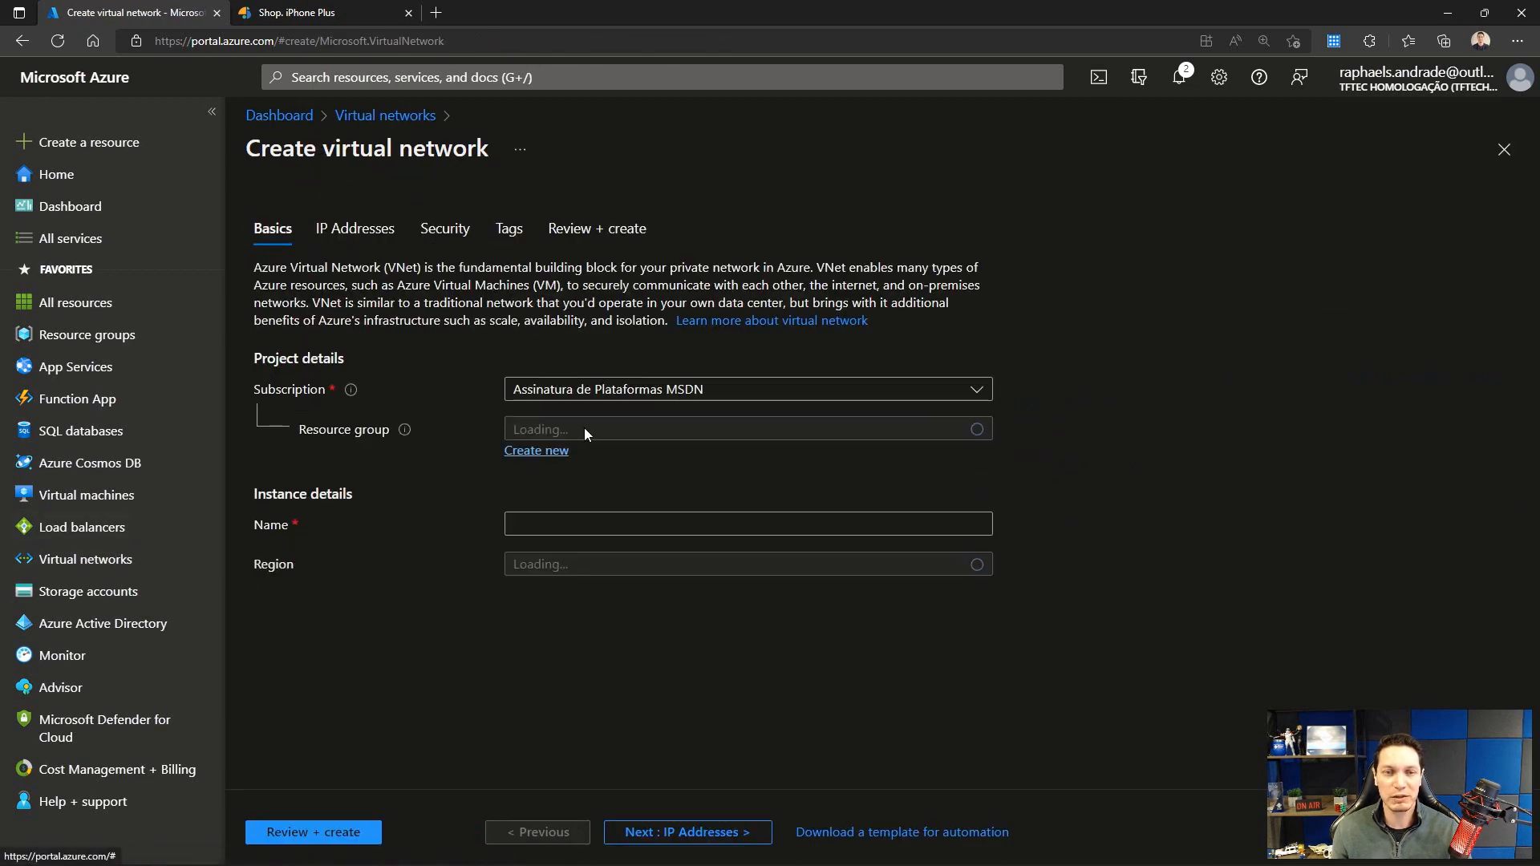
click(616, 431)
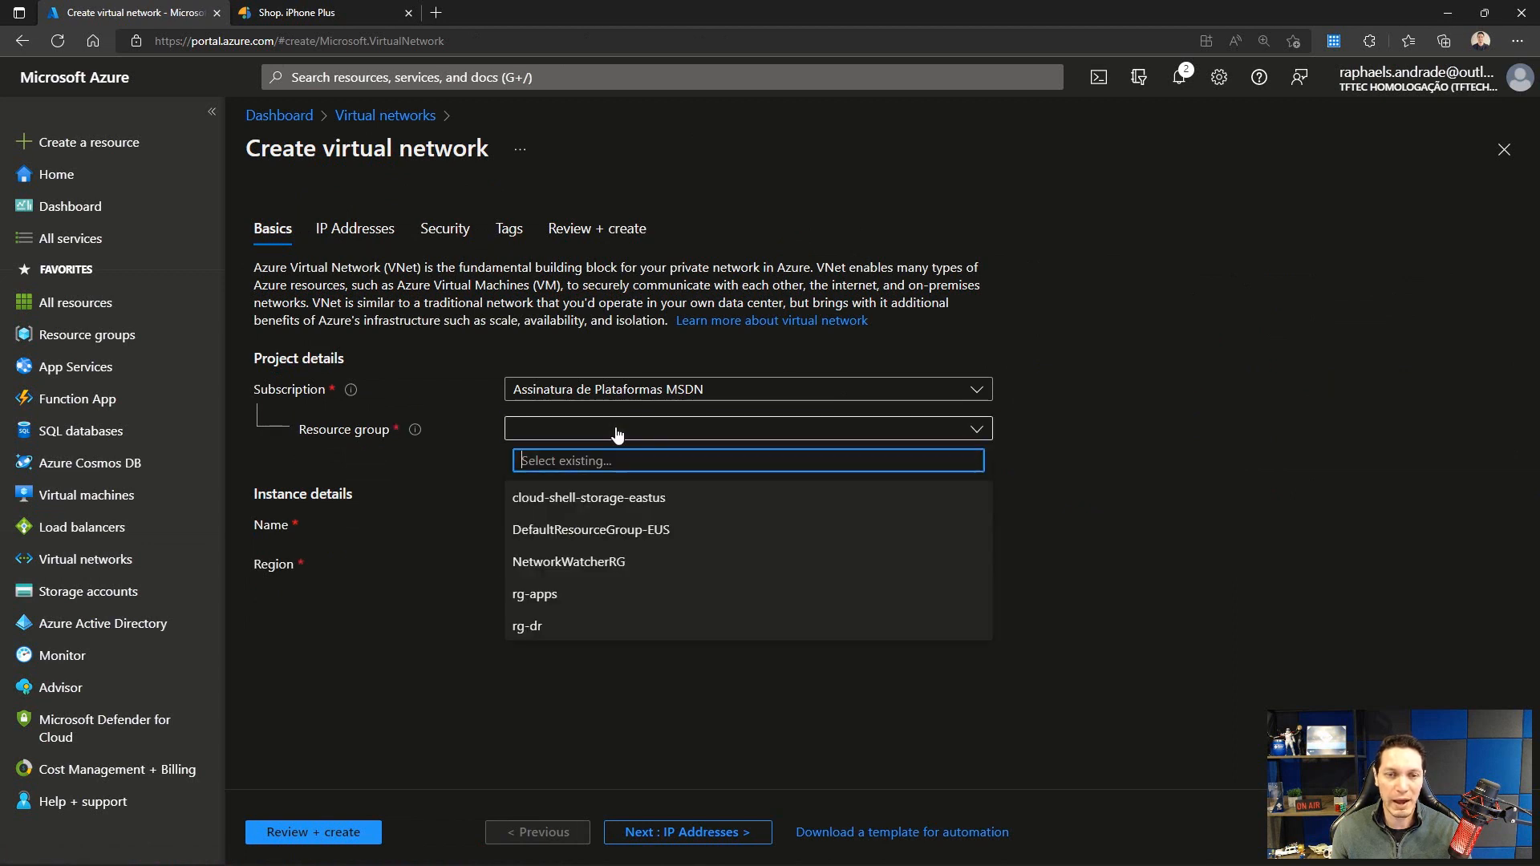
click(535, 627)
click(575, 522)
text(vne)
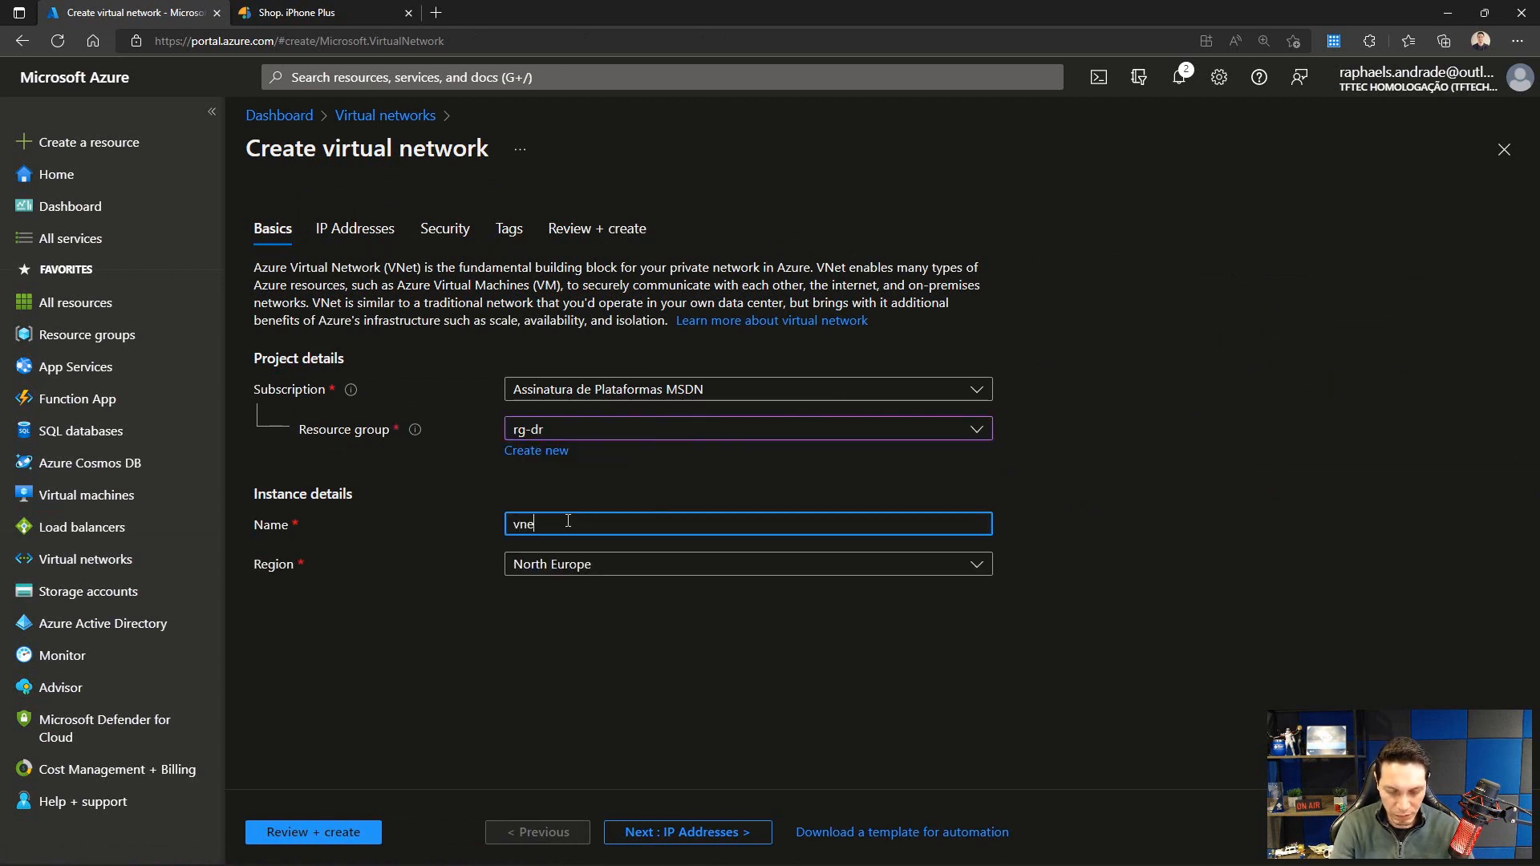
text(t-dr)
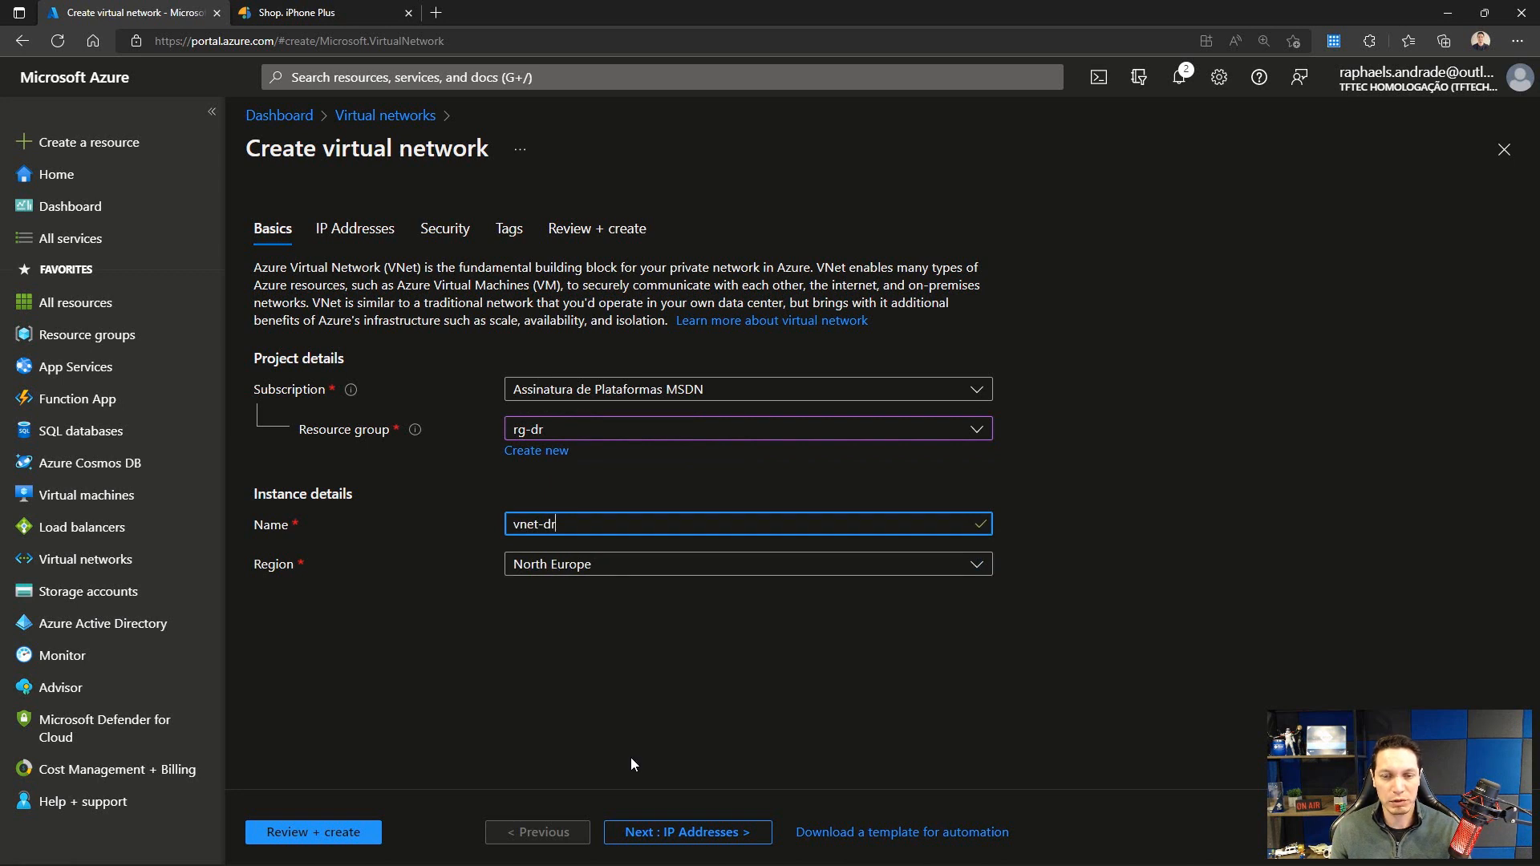
click(674, 832)
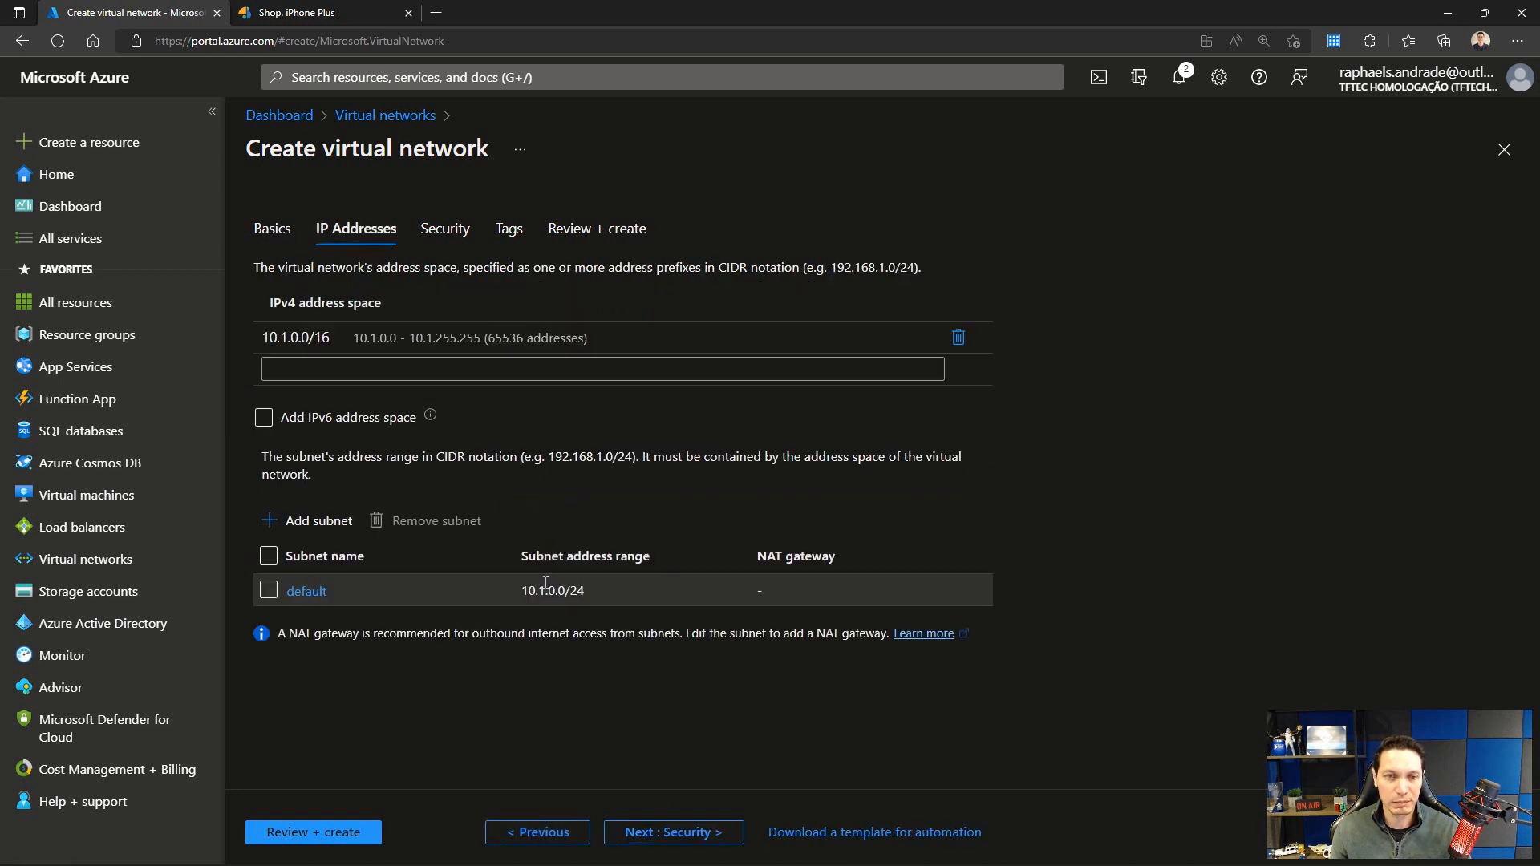
Step: Rename the default subnet of the new virtual network as sub-apps-dr and set its address range to 10.1.1.0/24
click(291, 339)
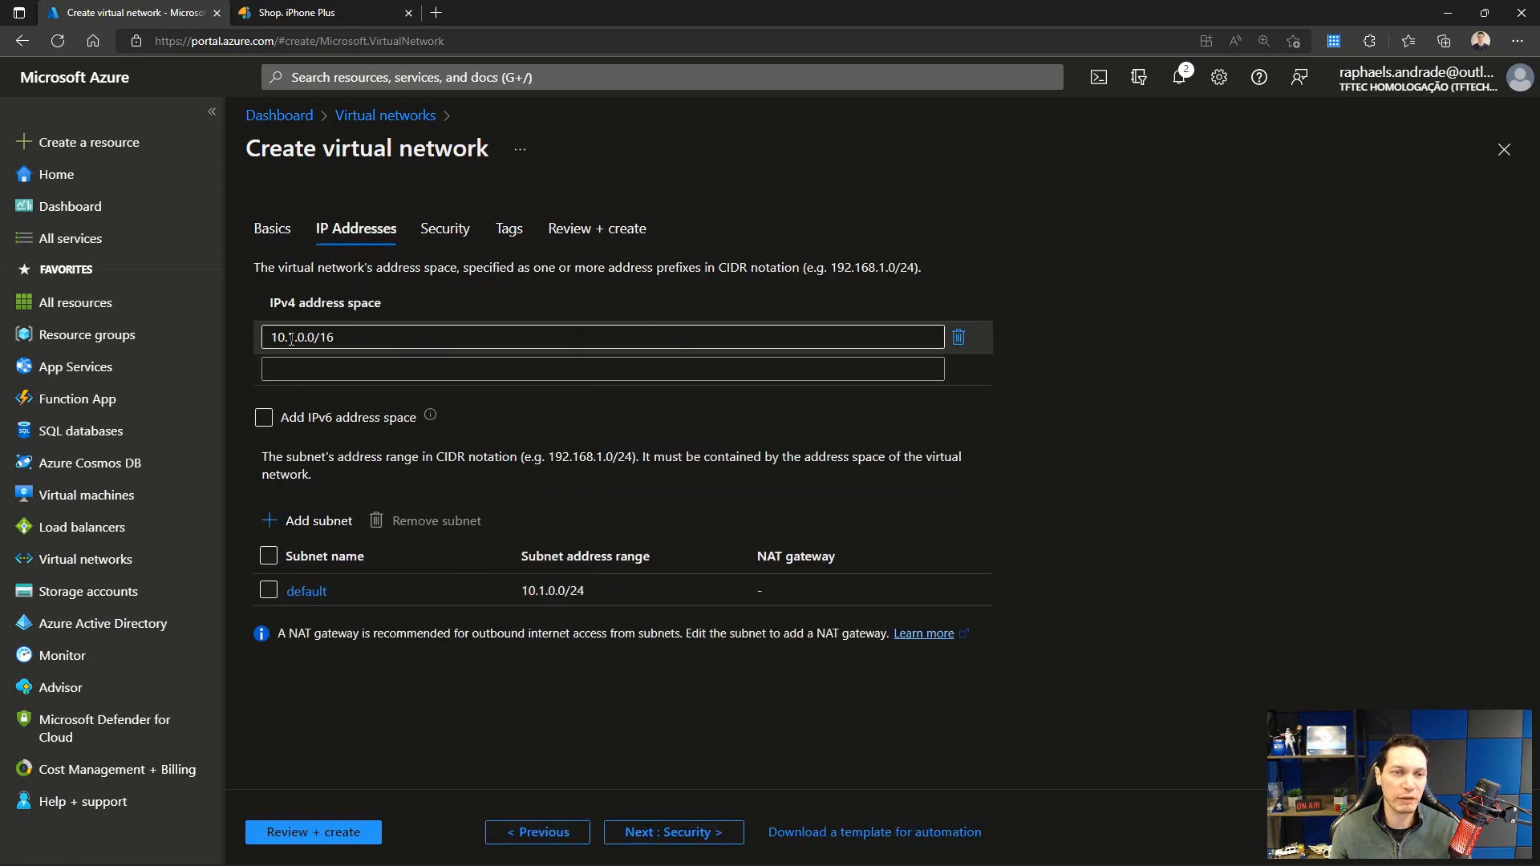
click(361, 393)
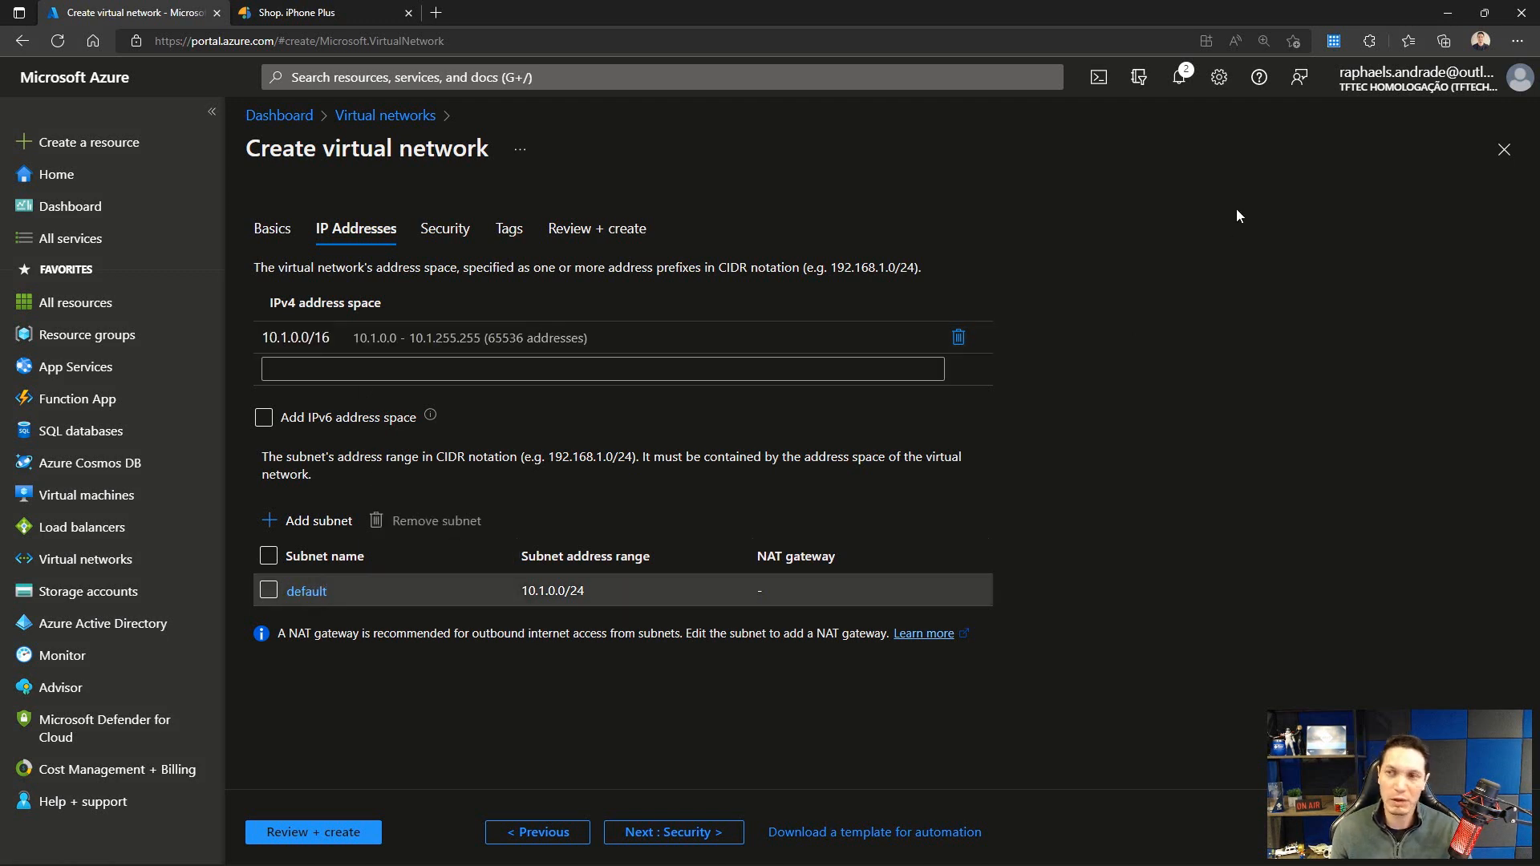
click(299, 594)
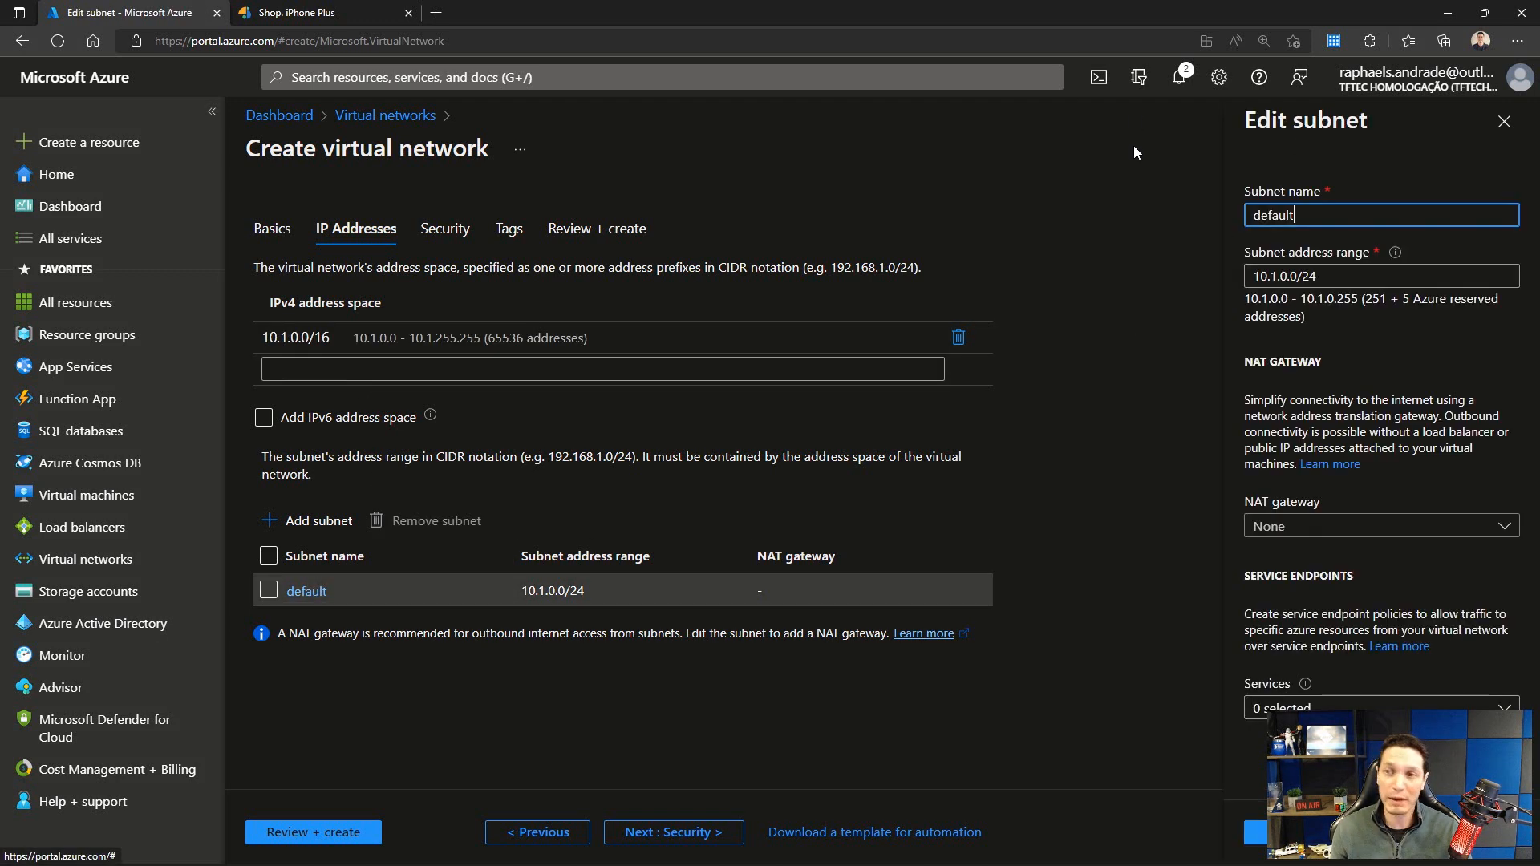
key(ctrl+a)
text(s)
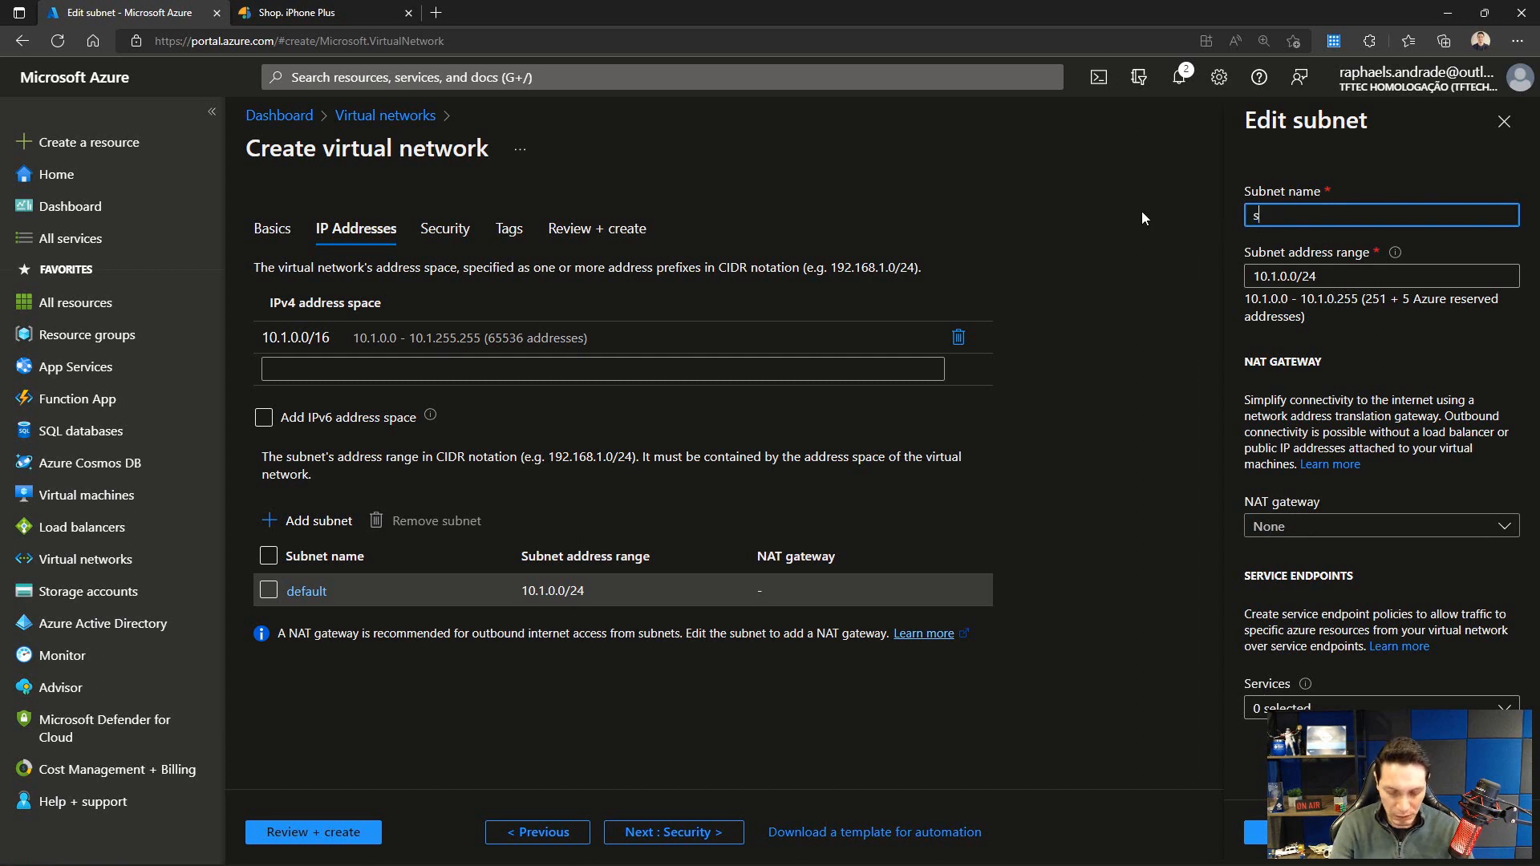
text(ub-apps)
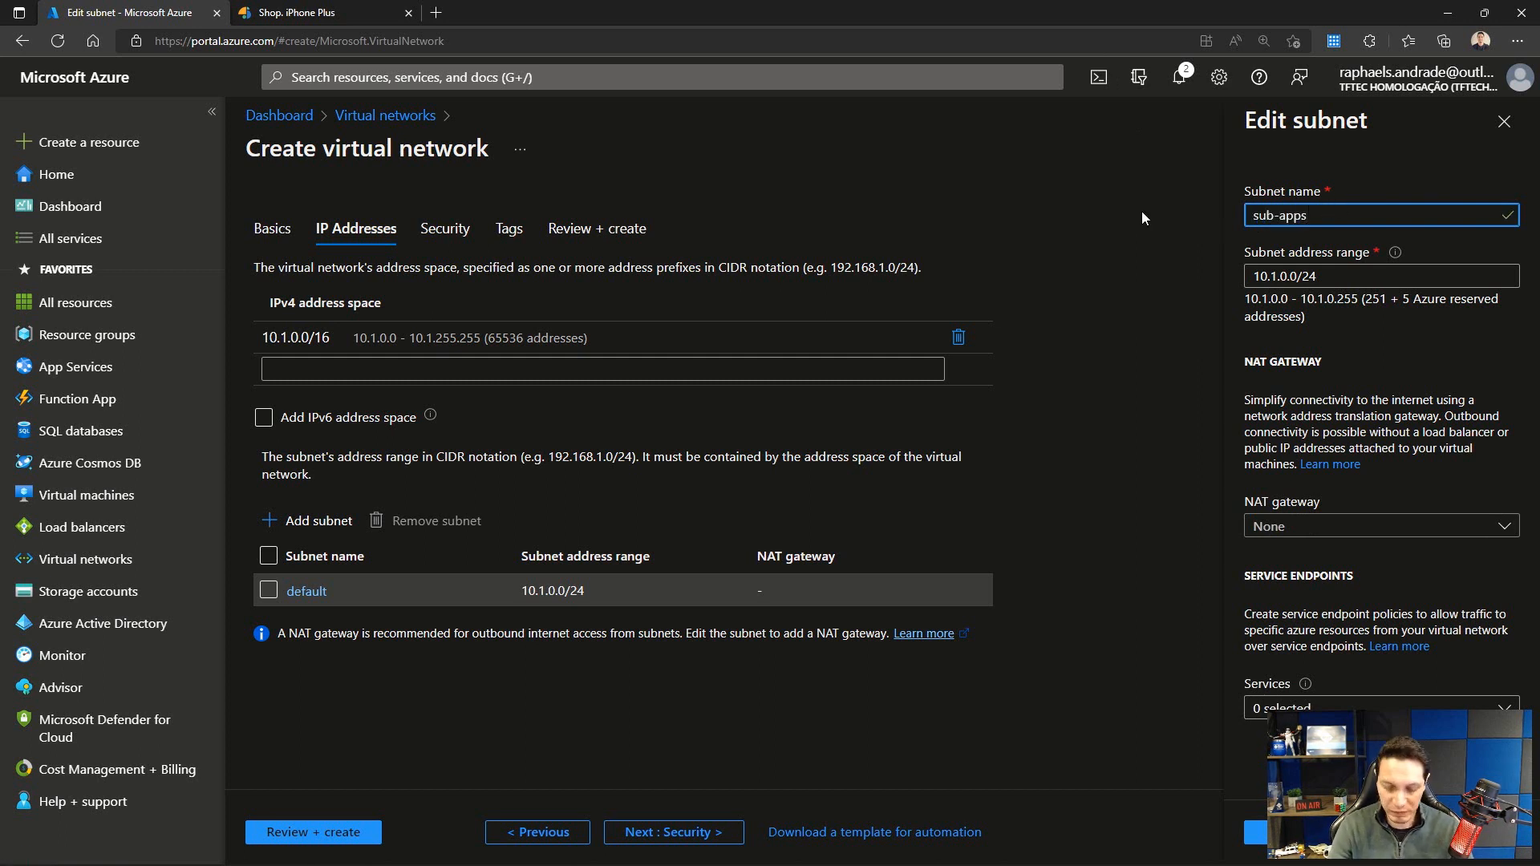
text(-dr)
click(1288, 275)
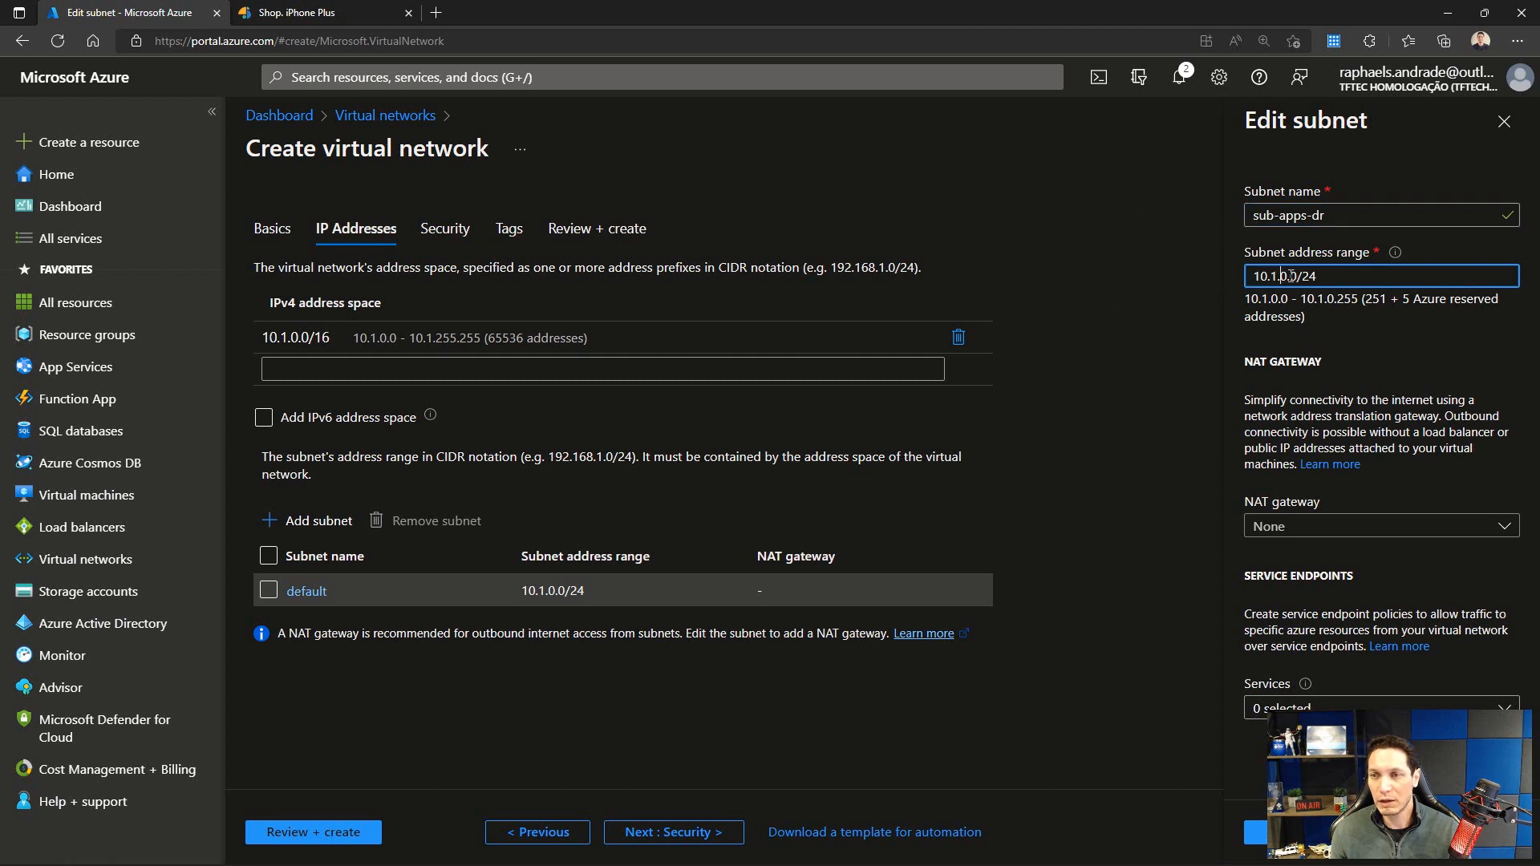
key(Delete)
text(1)
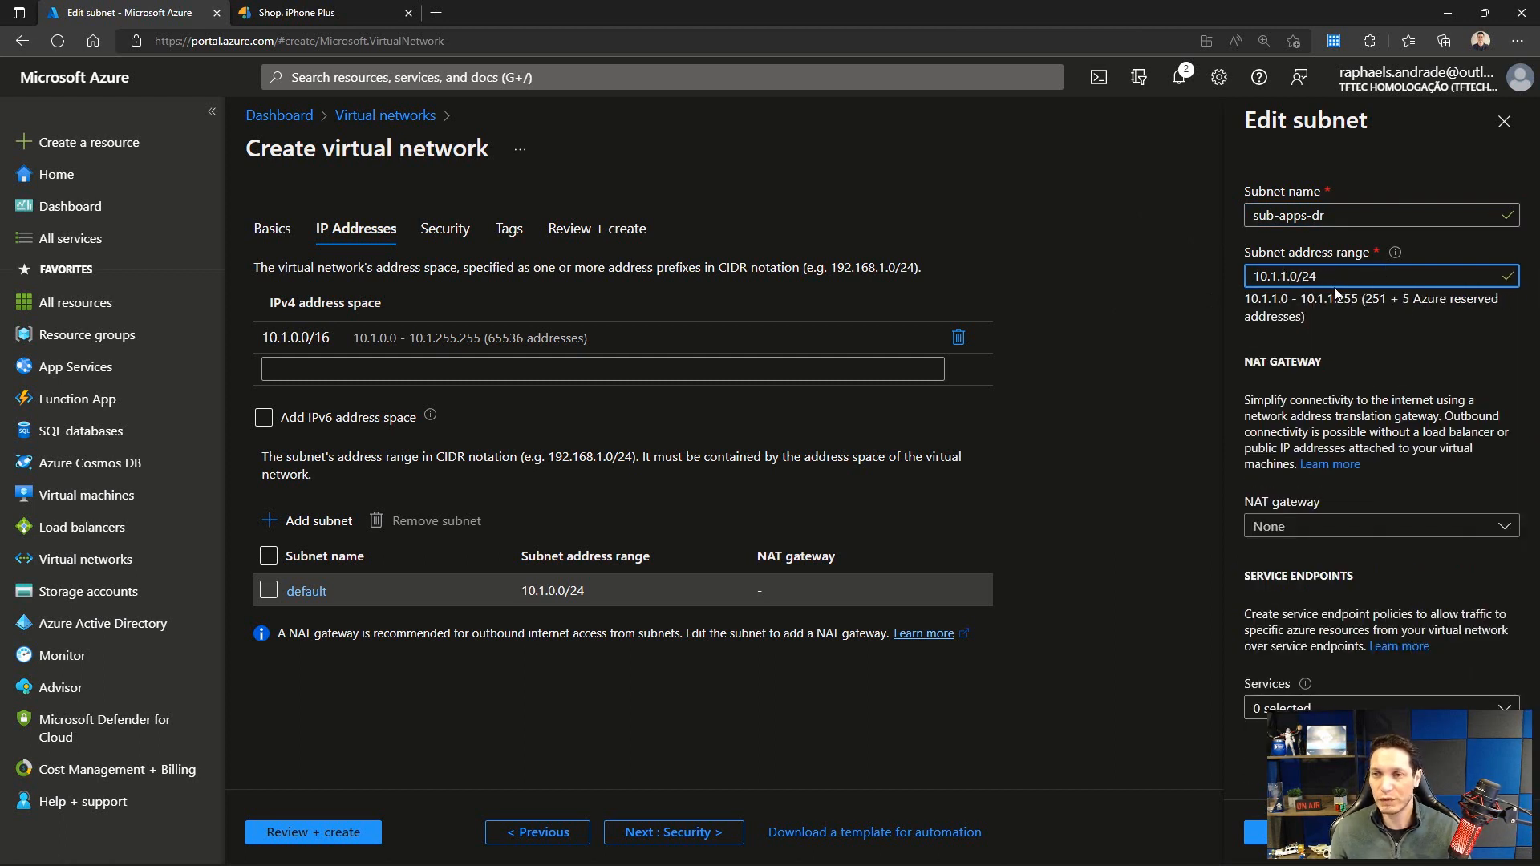
click(1255, 832)
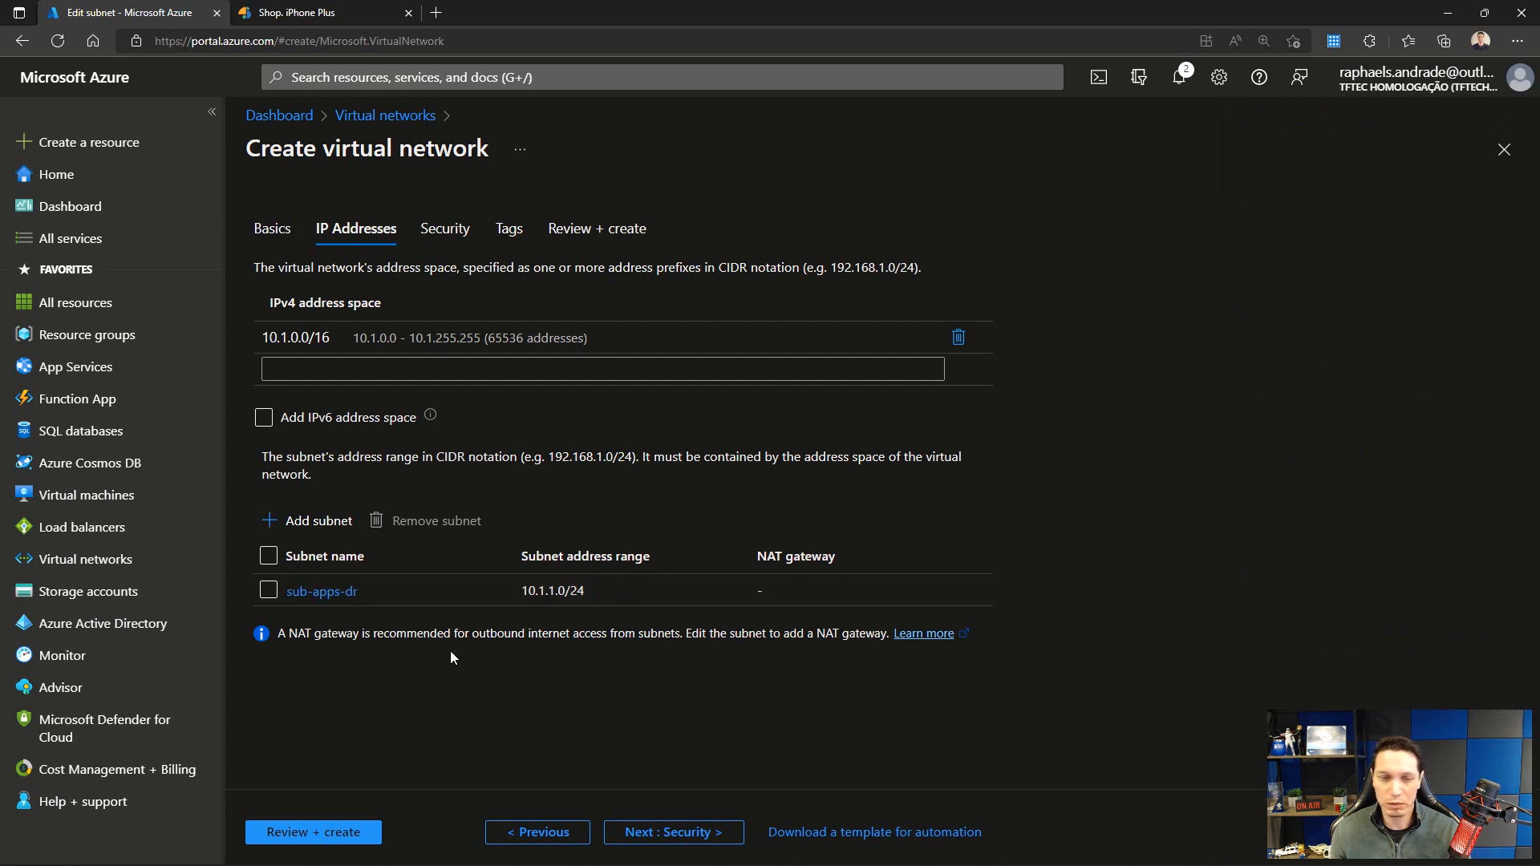
Step: Add a second subnet named sub-db-dr with the address range 10.1.2.0/24
click(311, 521)
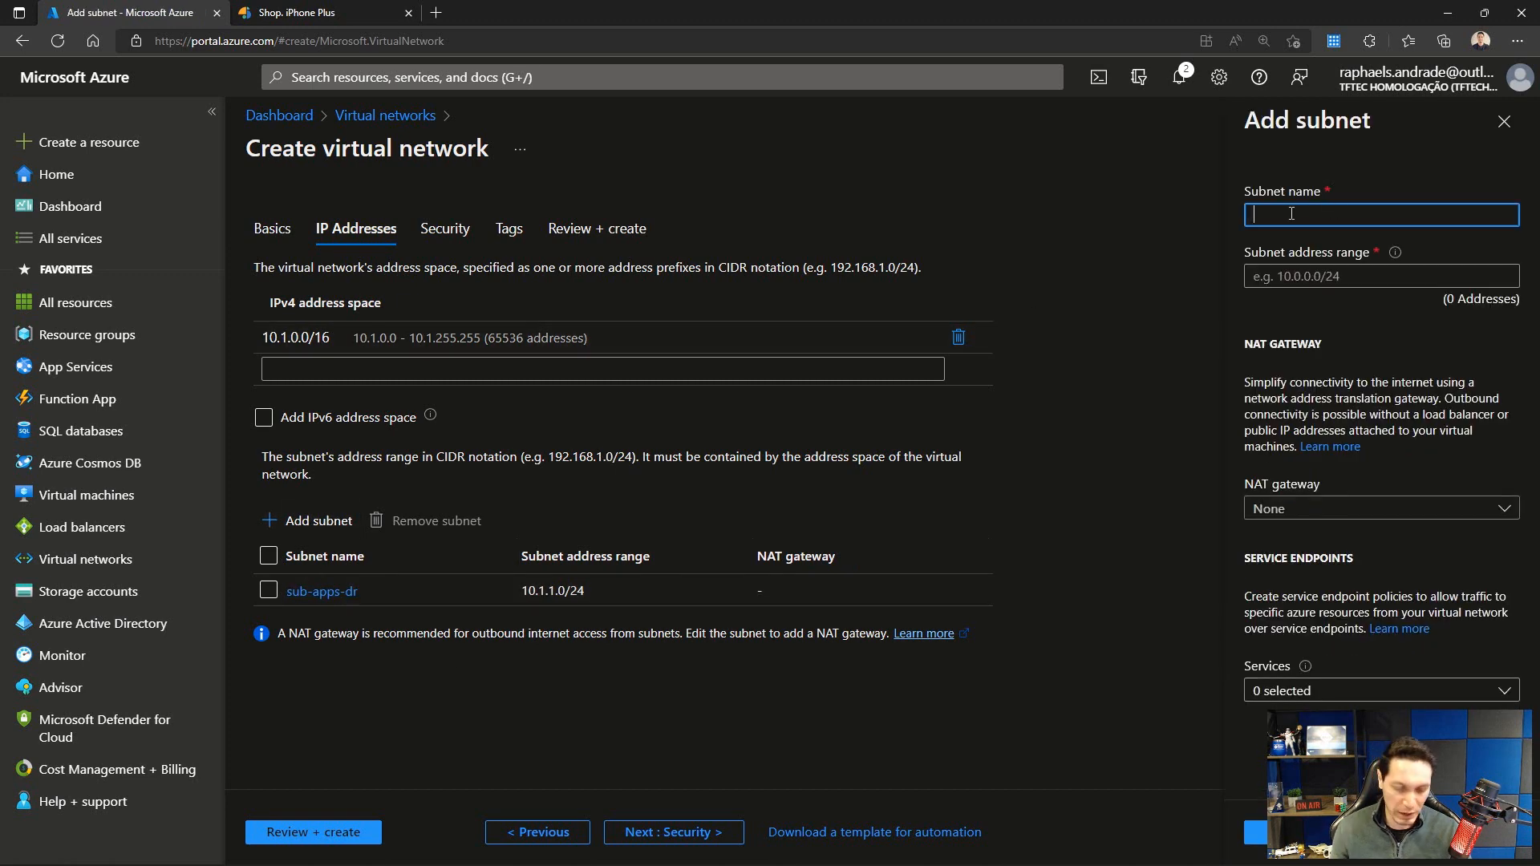
text(sub)
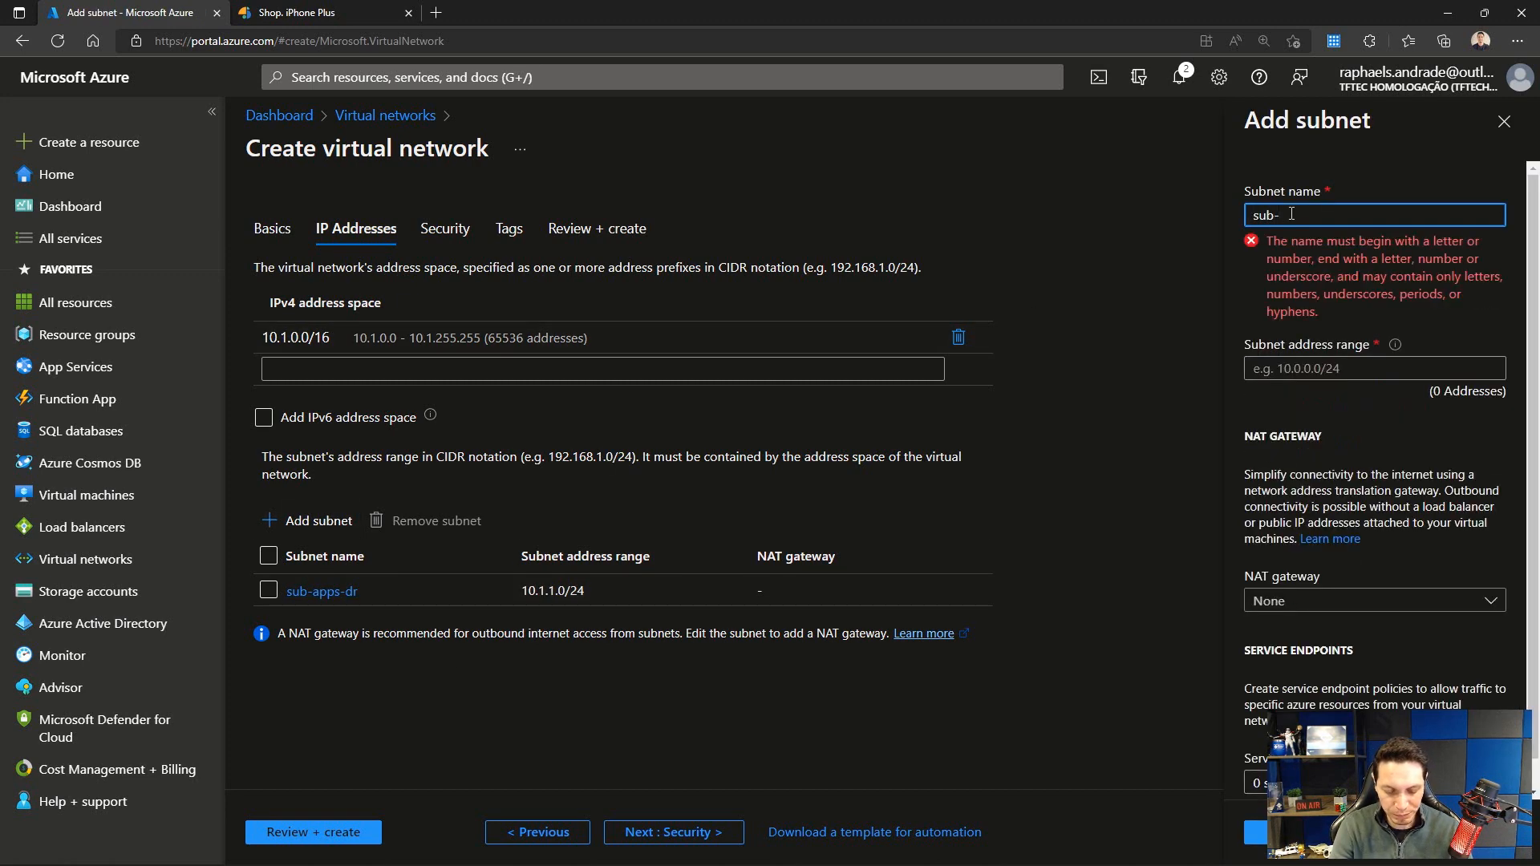
text(-db-dr)
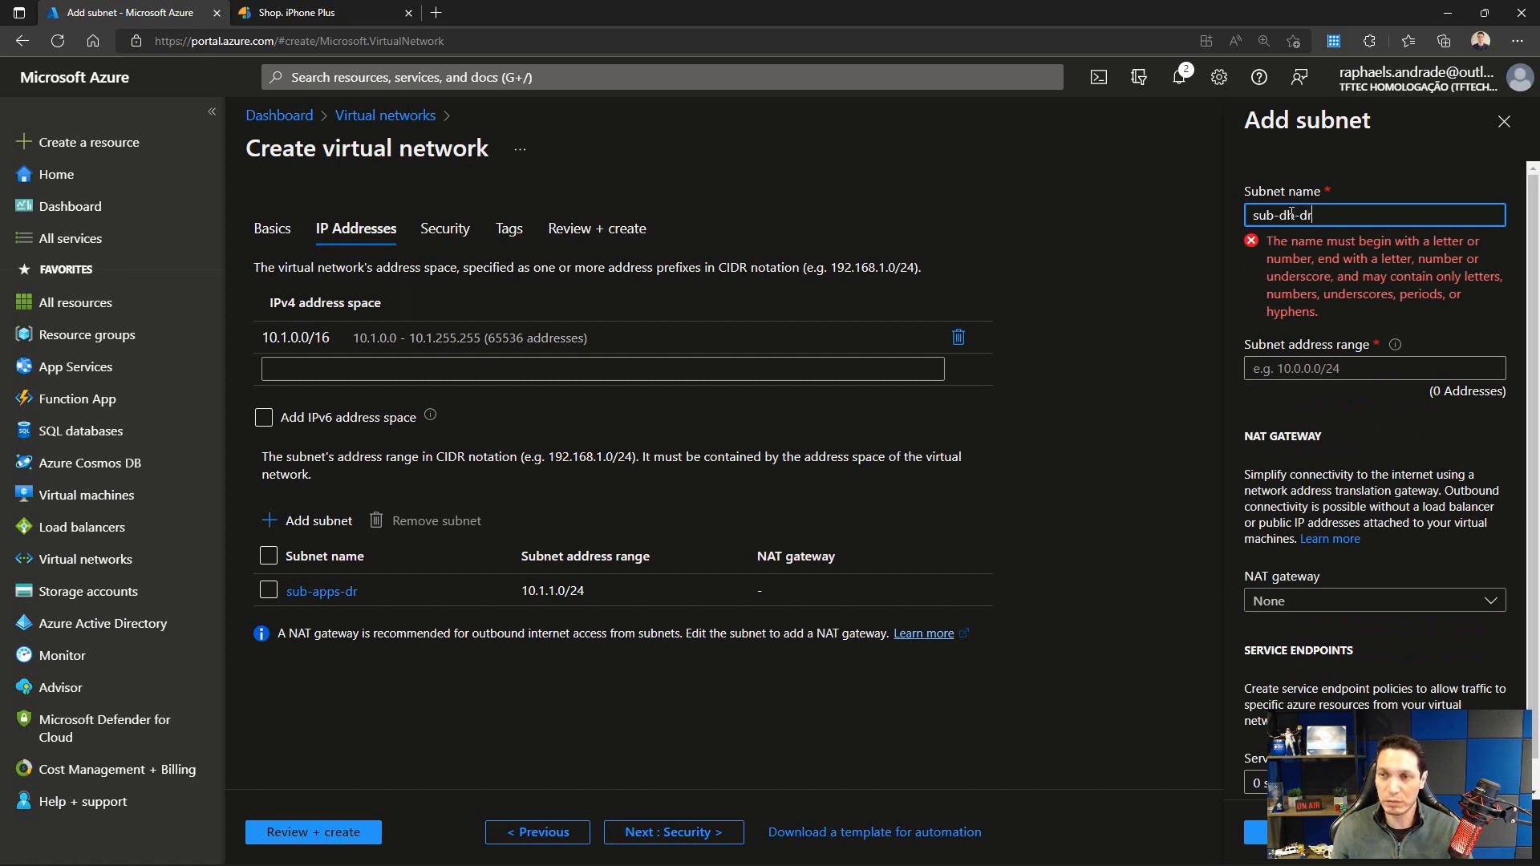
click(1293, 278)
text(10)
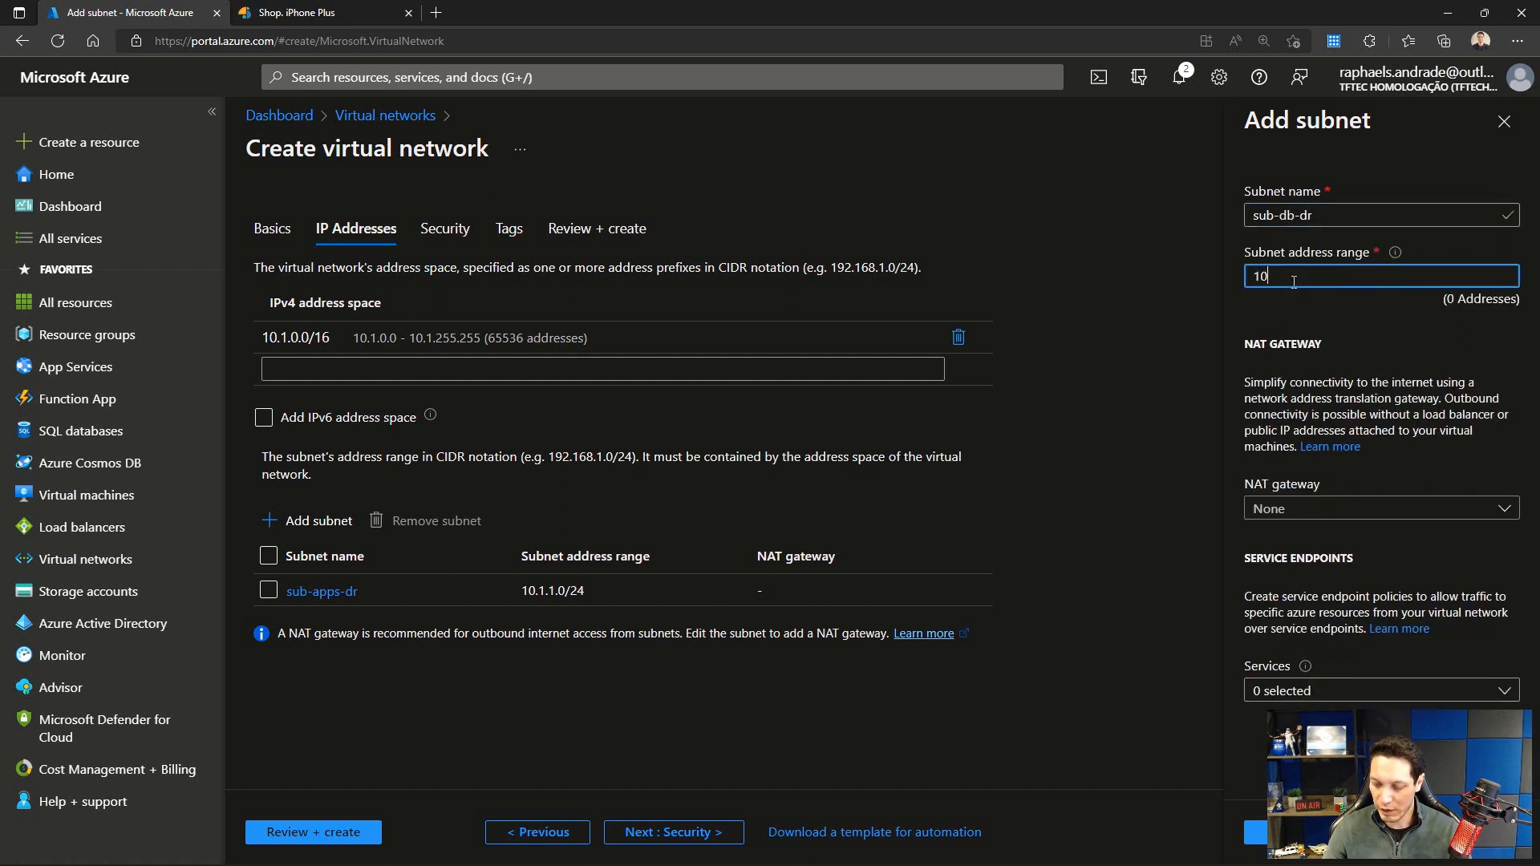
text(.1.2.0/24)
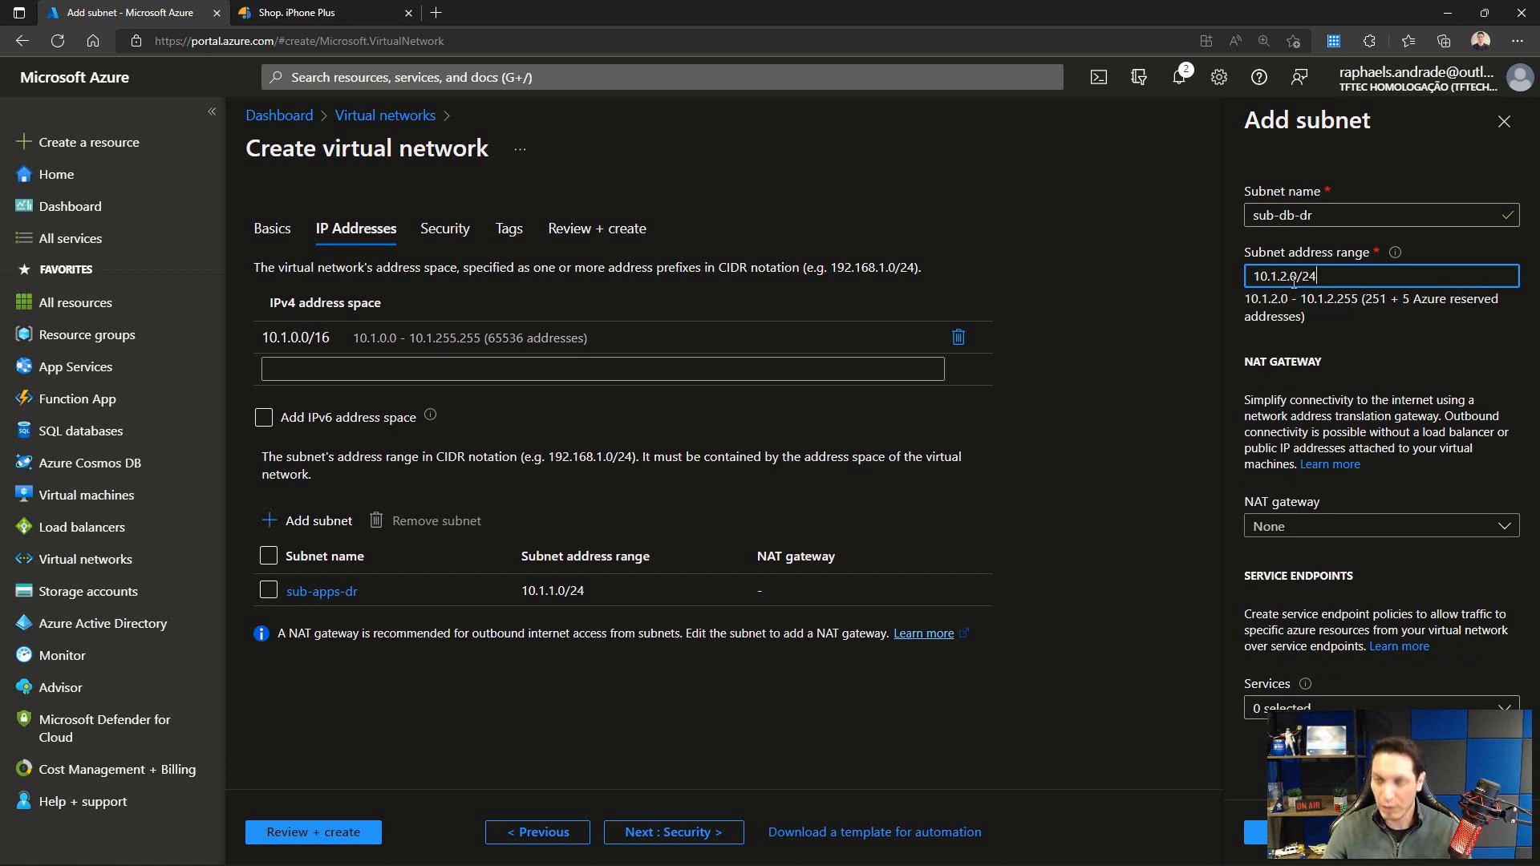
click(1256, 833)
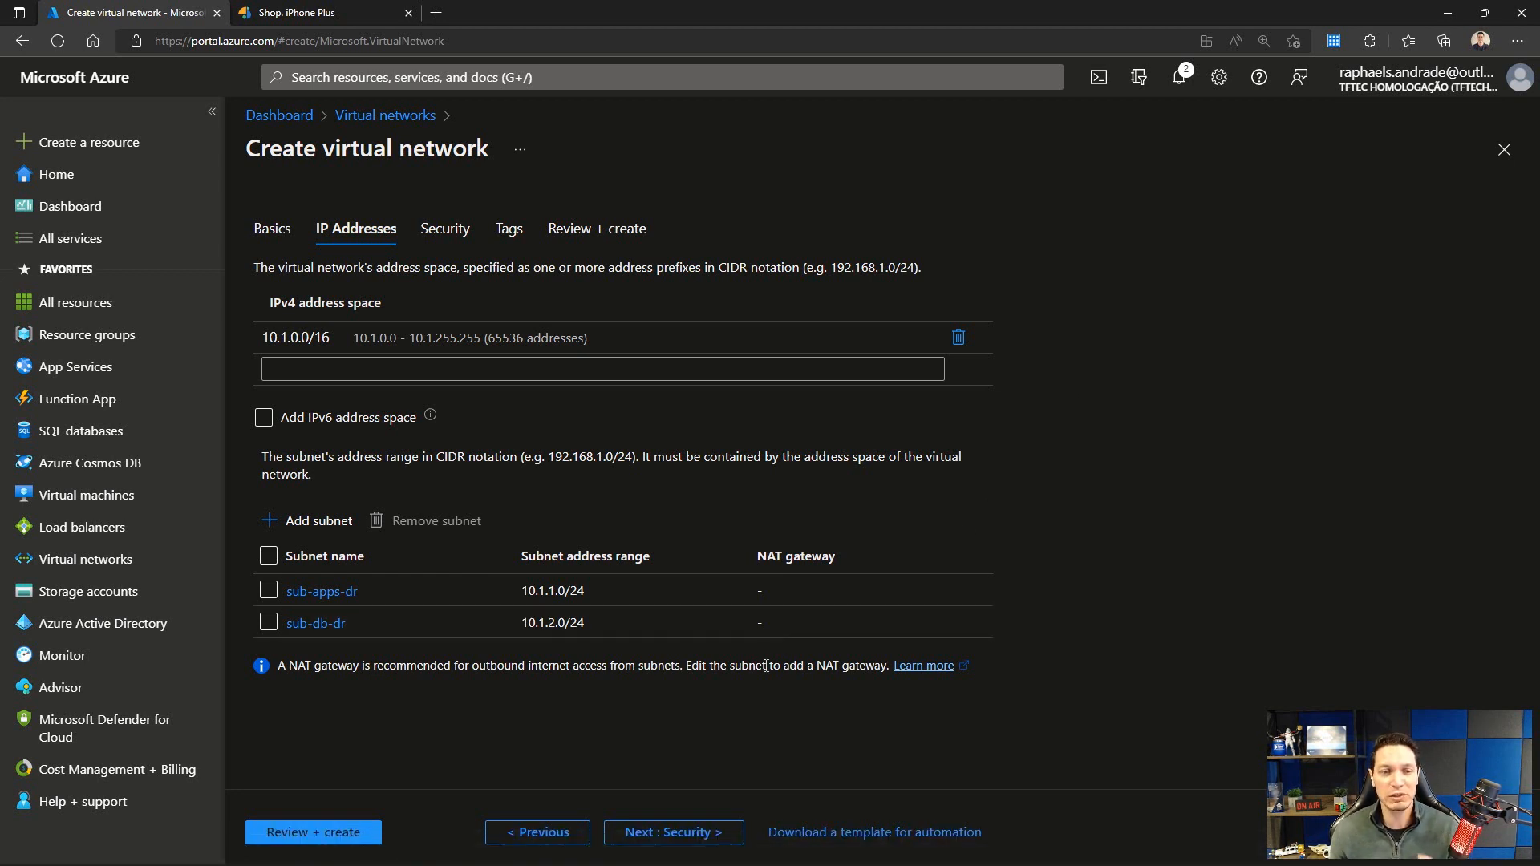
Step: Keep the default security and tag settings, create the virtual network, and dismiss the deployment notification
click(664, 832)
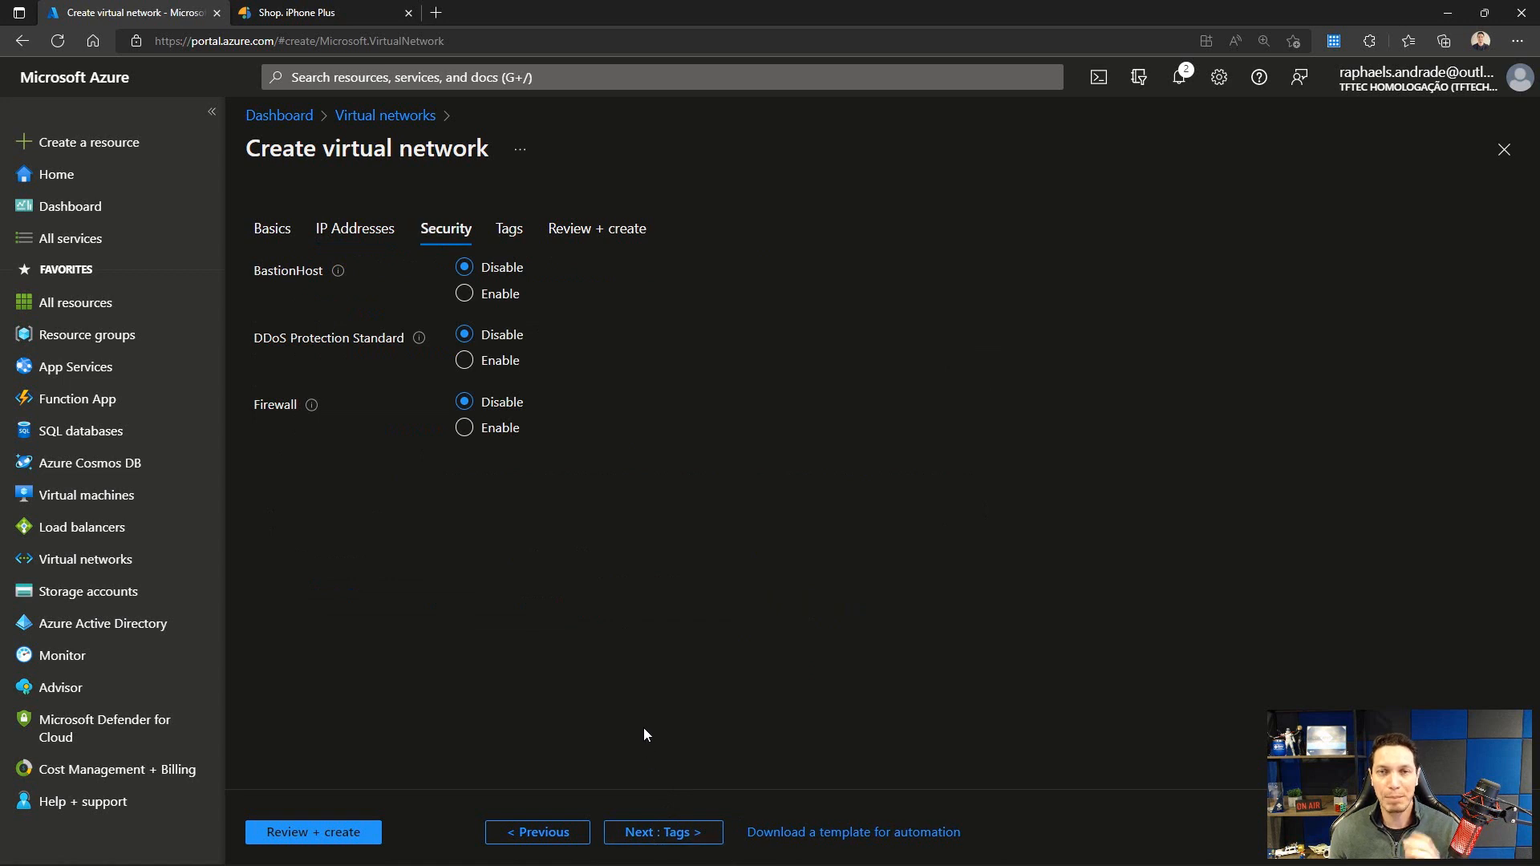
click(657, 830)
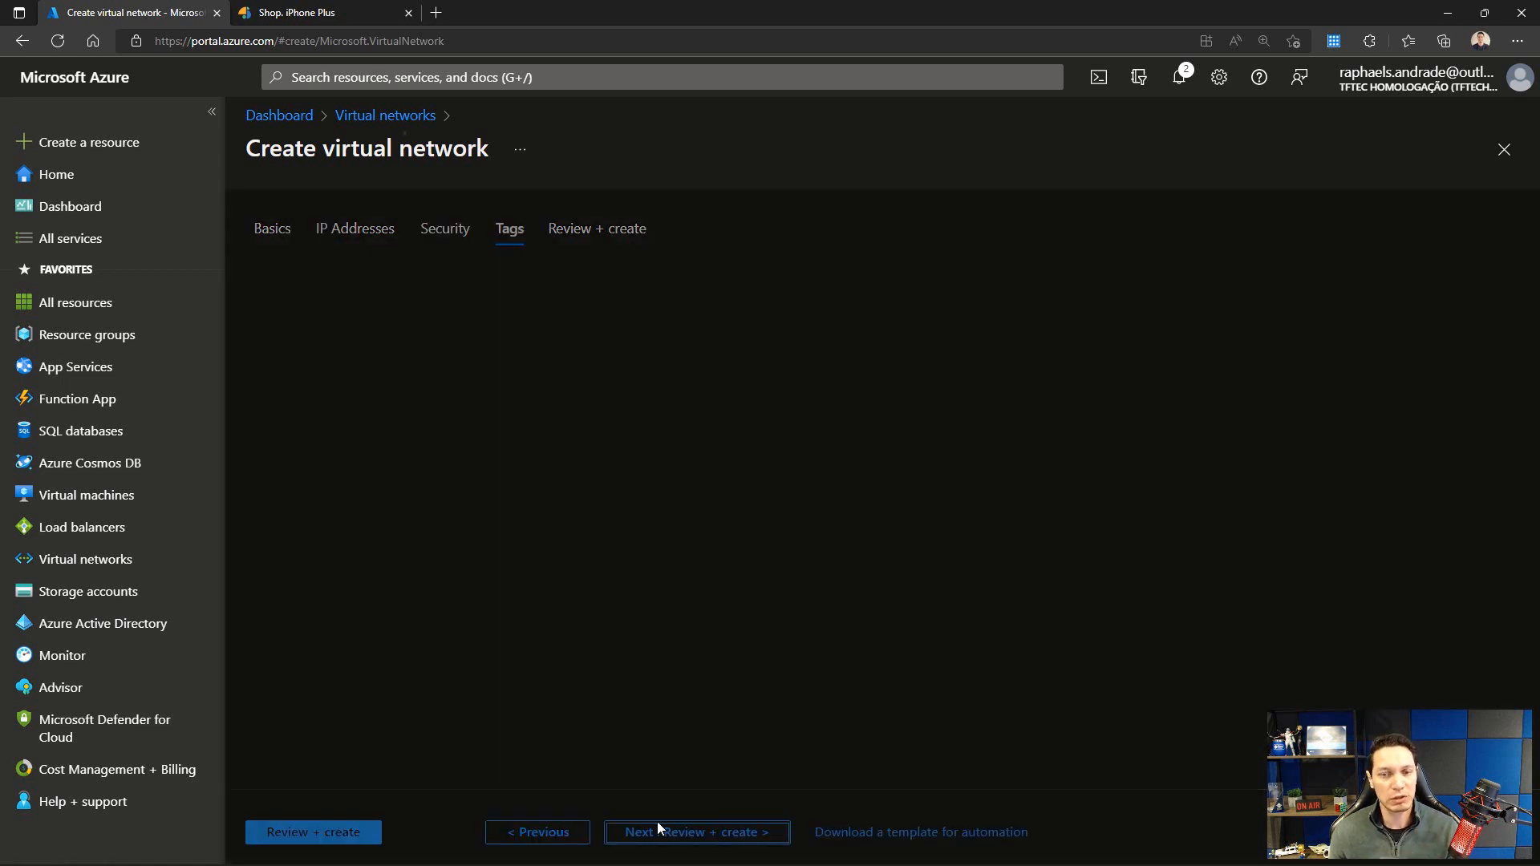
click(366, 824)
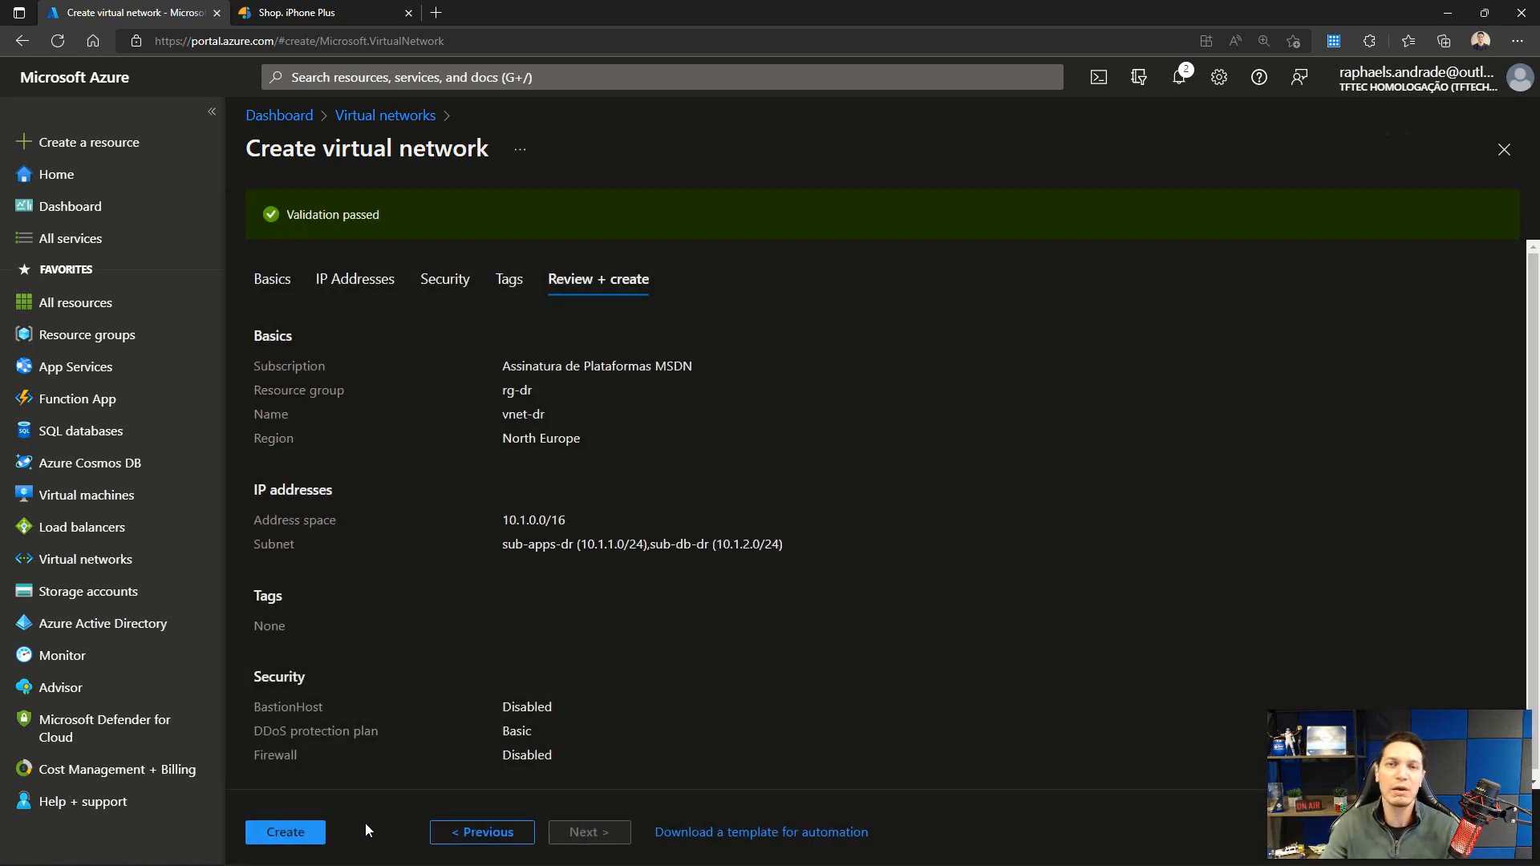
click(283, 840)
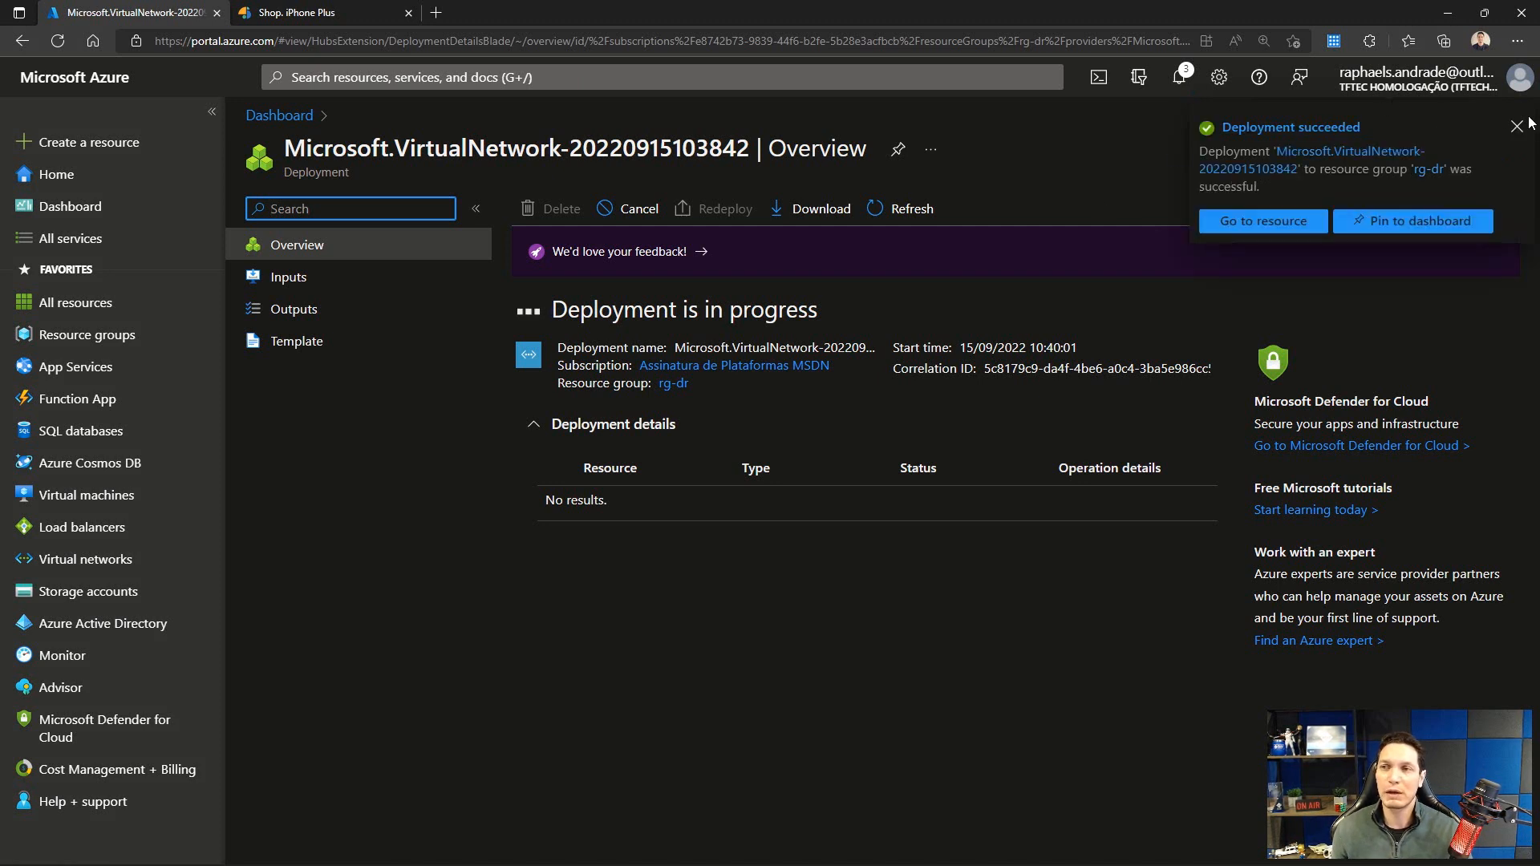
click(1517, 131)
Step: Search for nsg, open the Network security groups list, and glance at the shop's iPhone Plus page before returning to the Azure portal
click(423, 70)
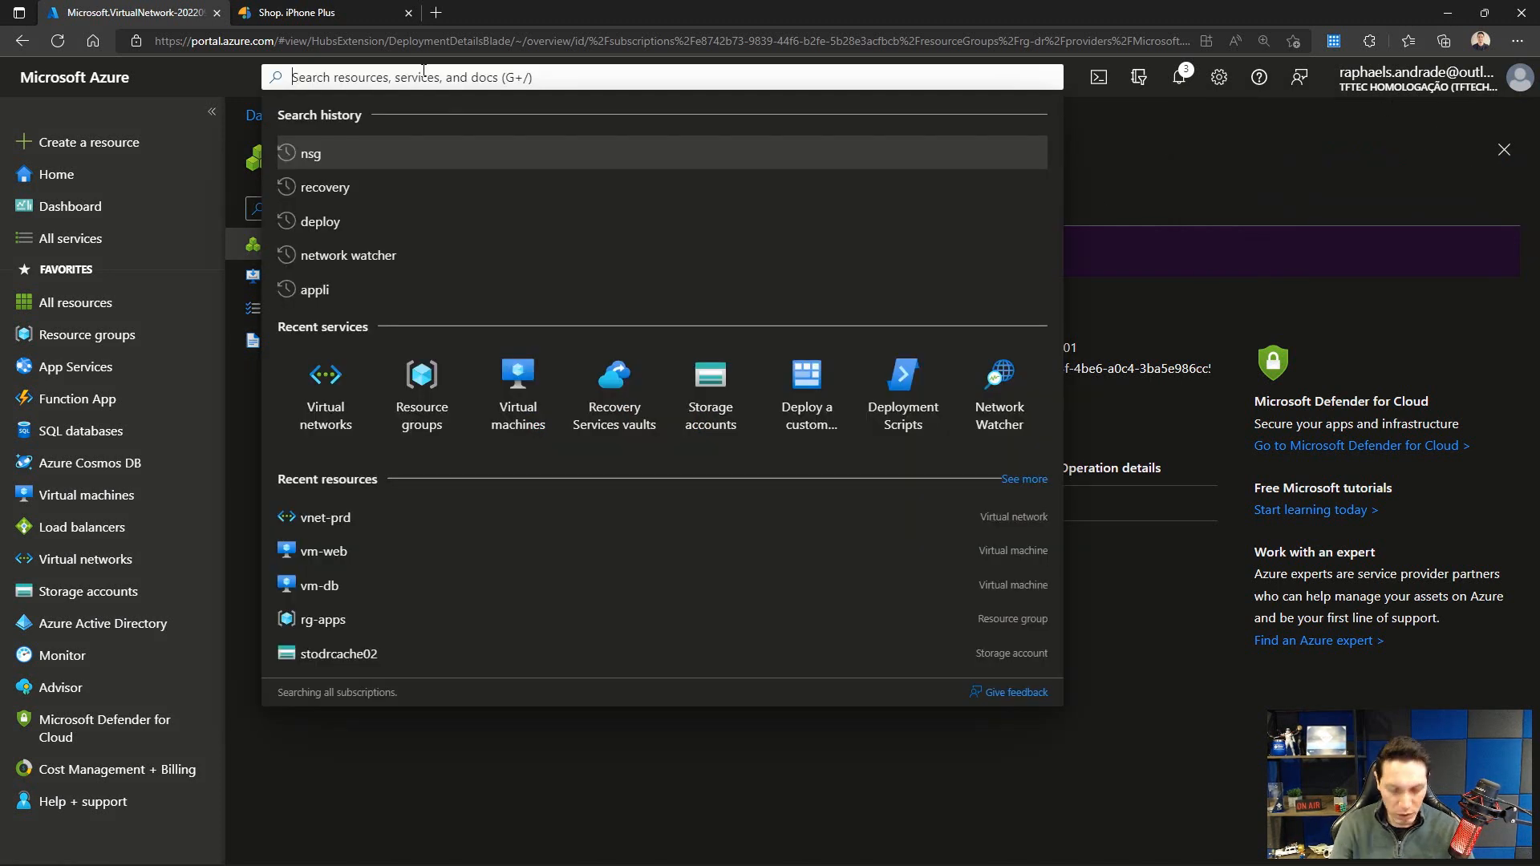
text(nsg)
key(Down)
key(Return)
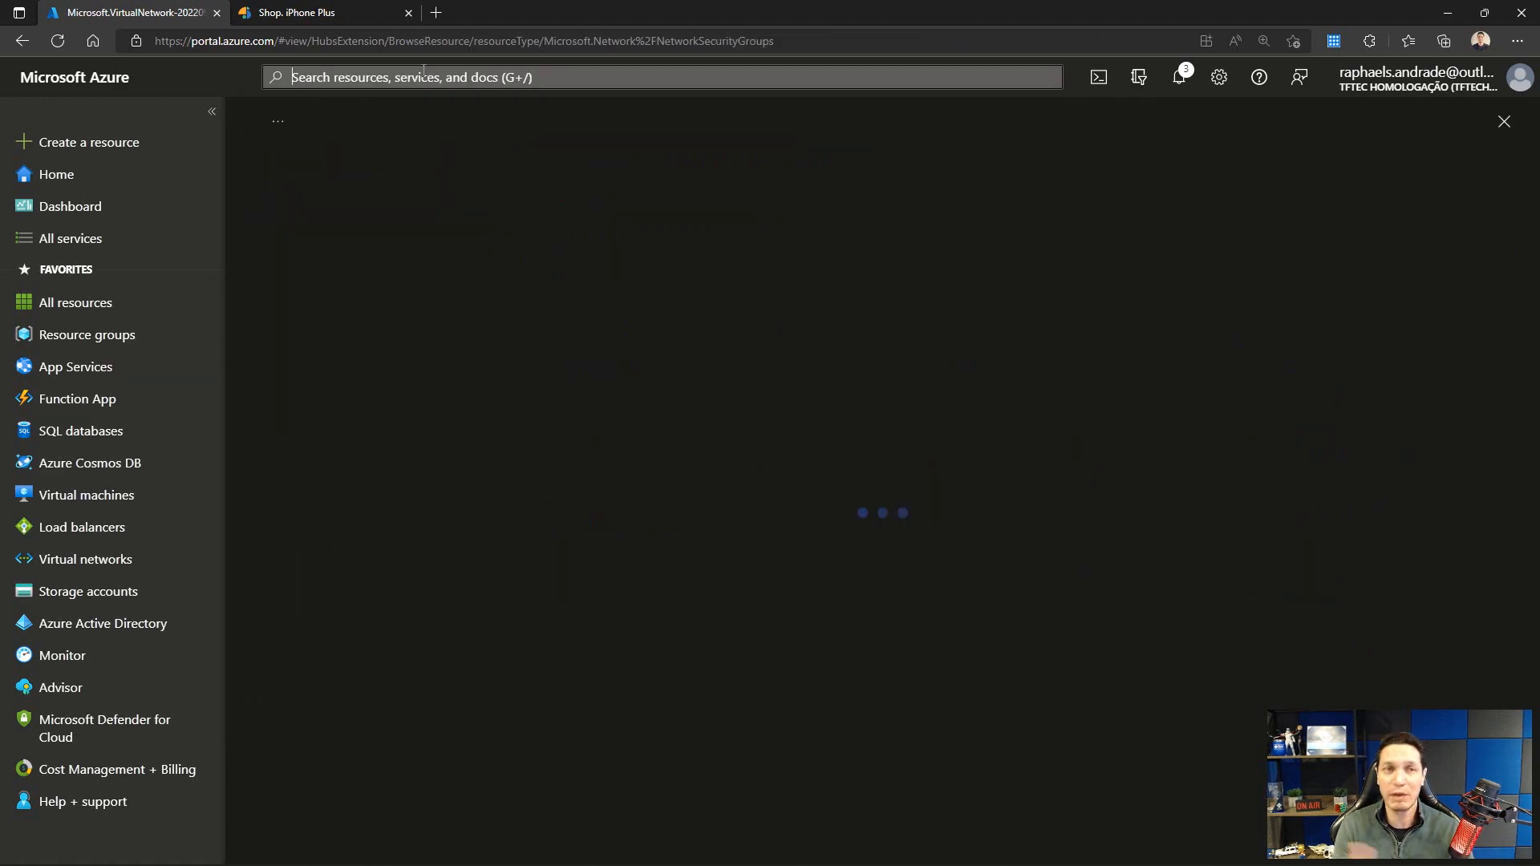
click(345, 14)
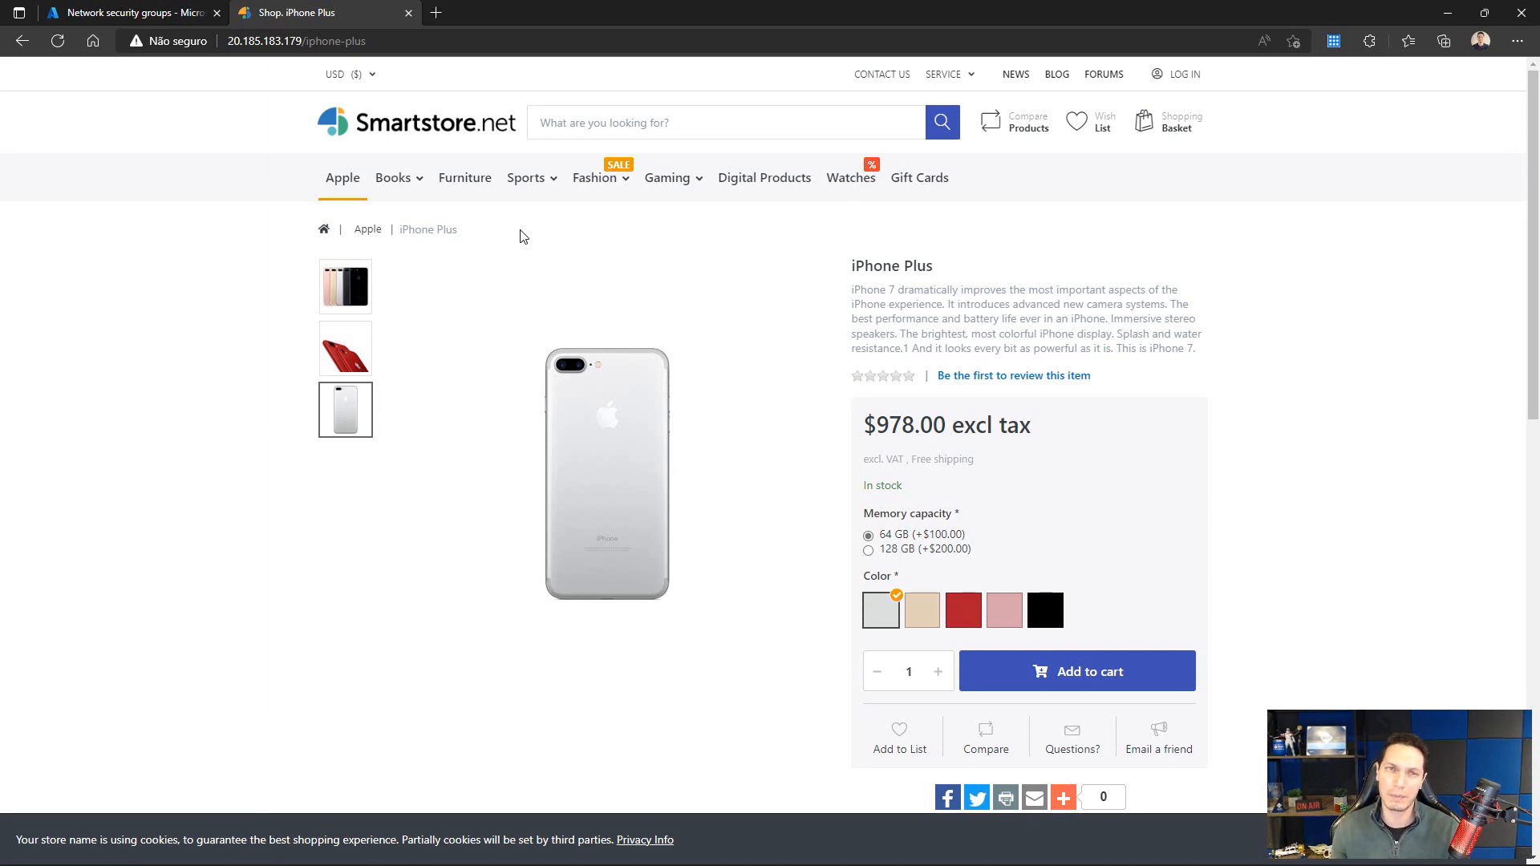
click(170, 14)
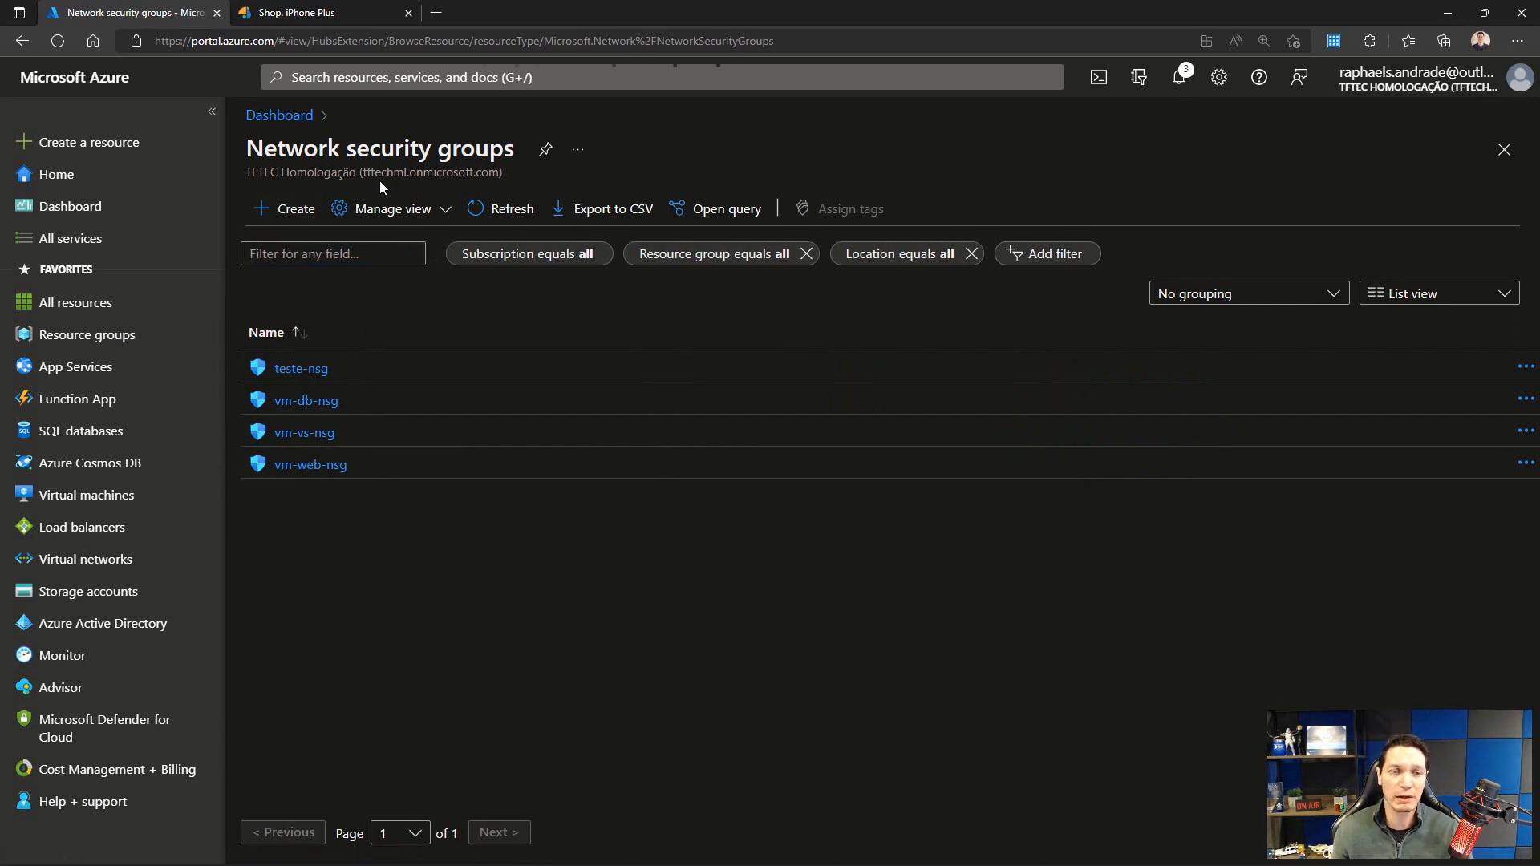
Step: Create a network security group named nsg-dr in the rg-dr resource group and dismiss the deployment notification
click(285, 209)
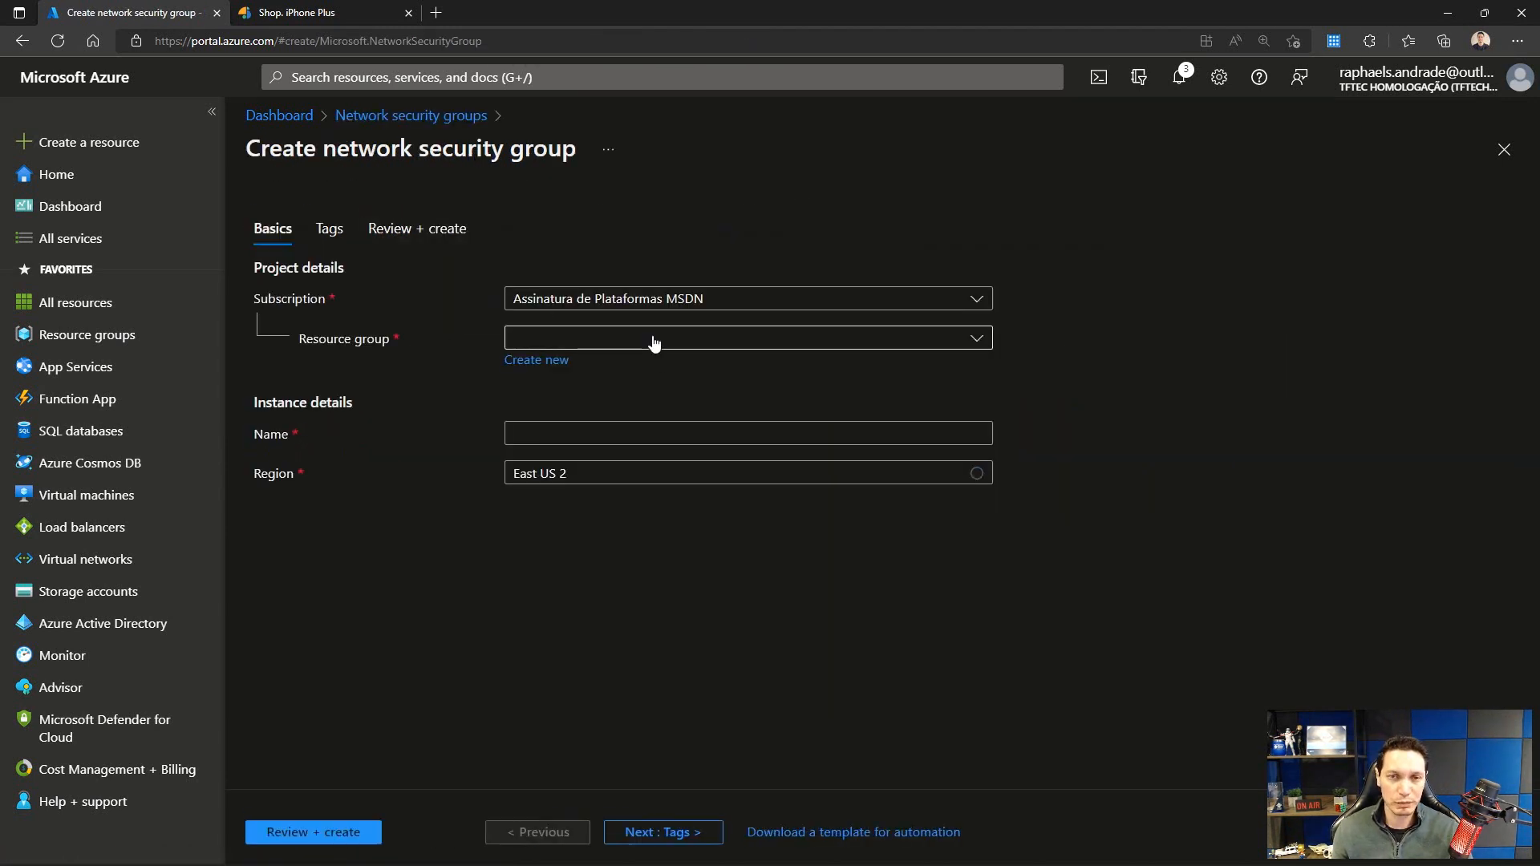
click(588, 338)
click(536, 535)
click(552, 433)
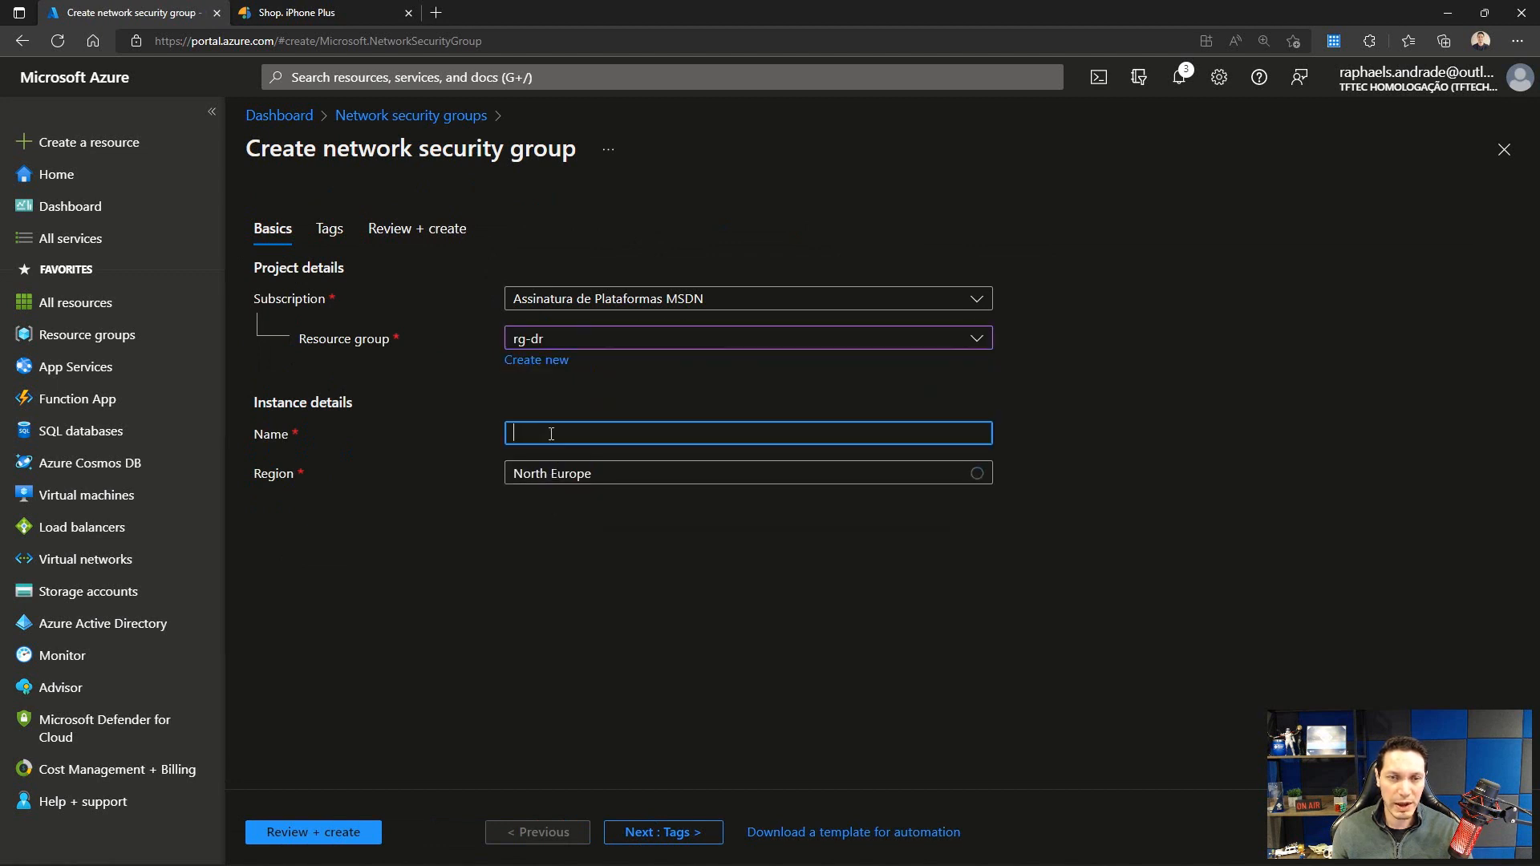
text(nsg-dr)
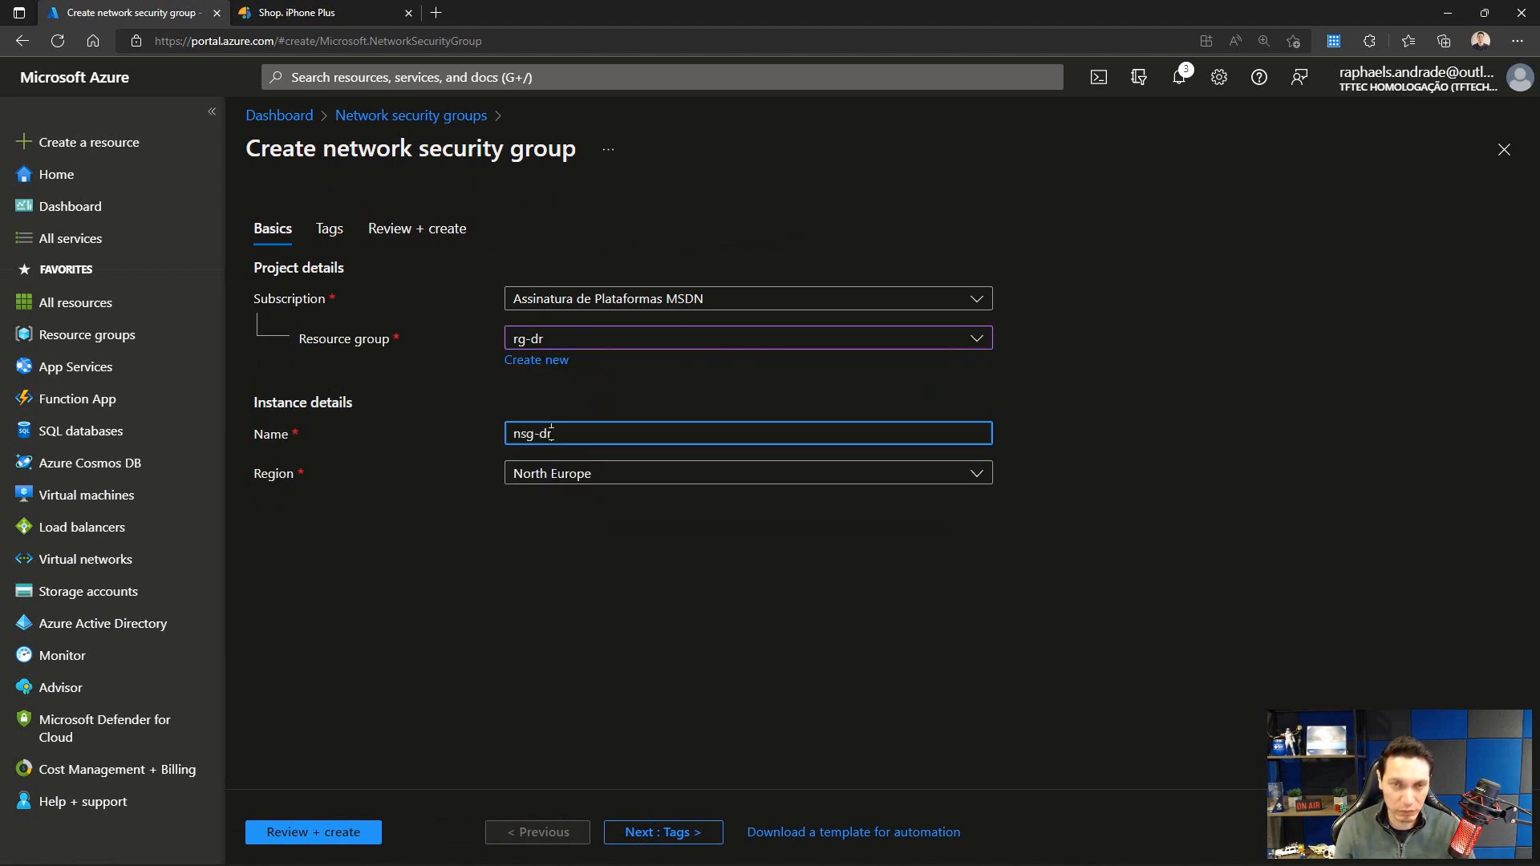
click(377, 833)
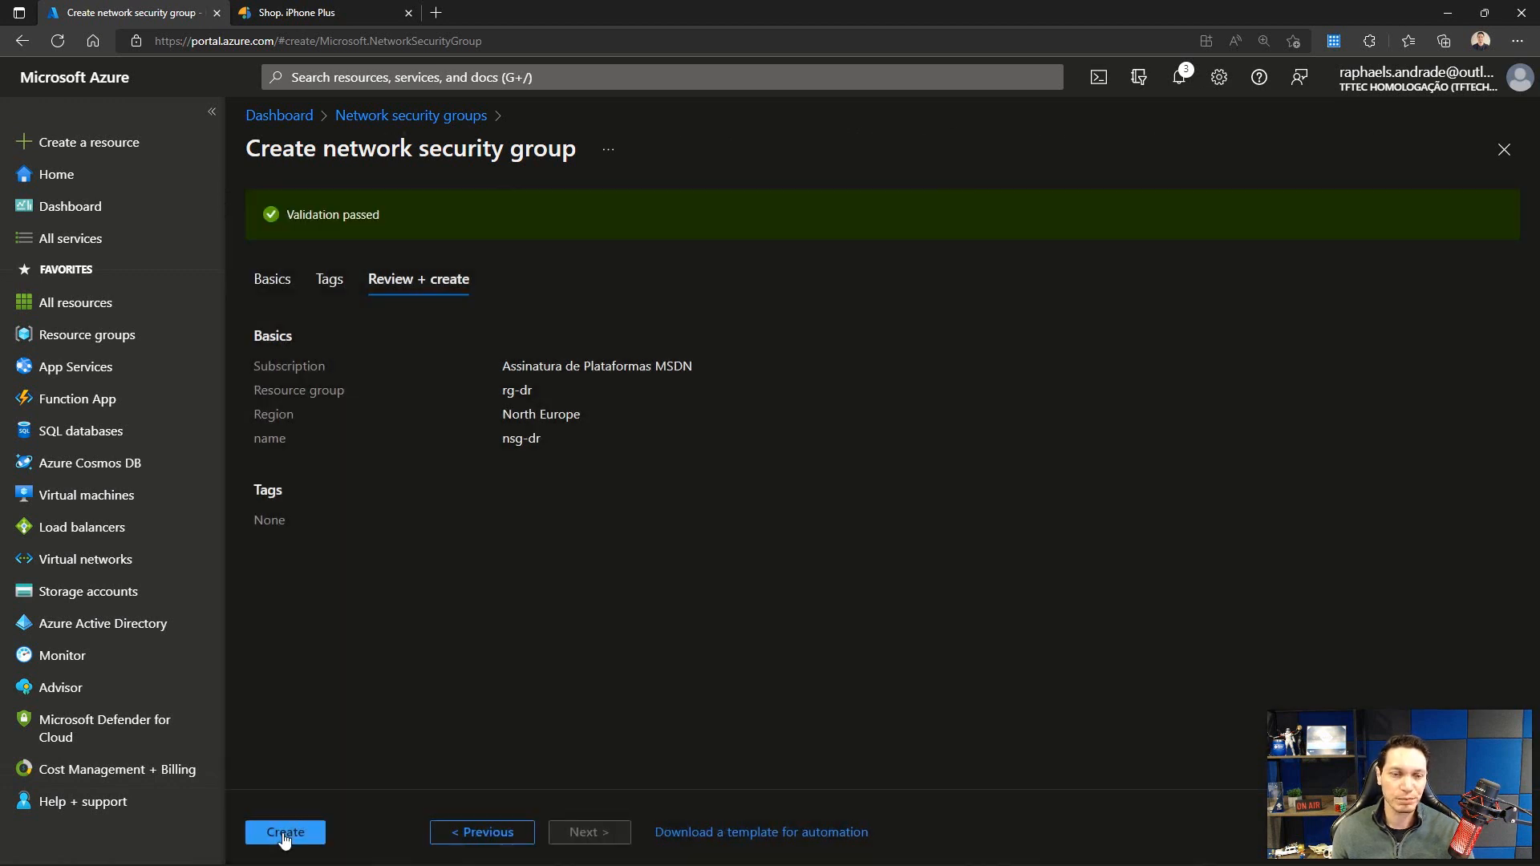
click(282, 832)
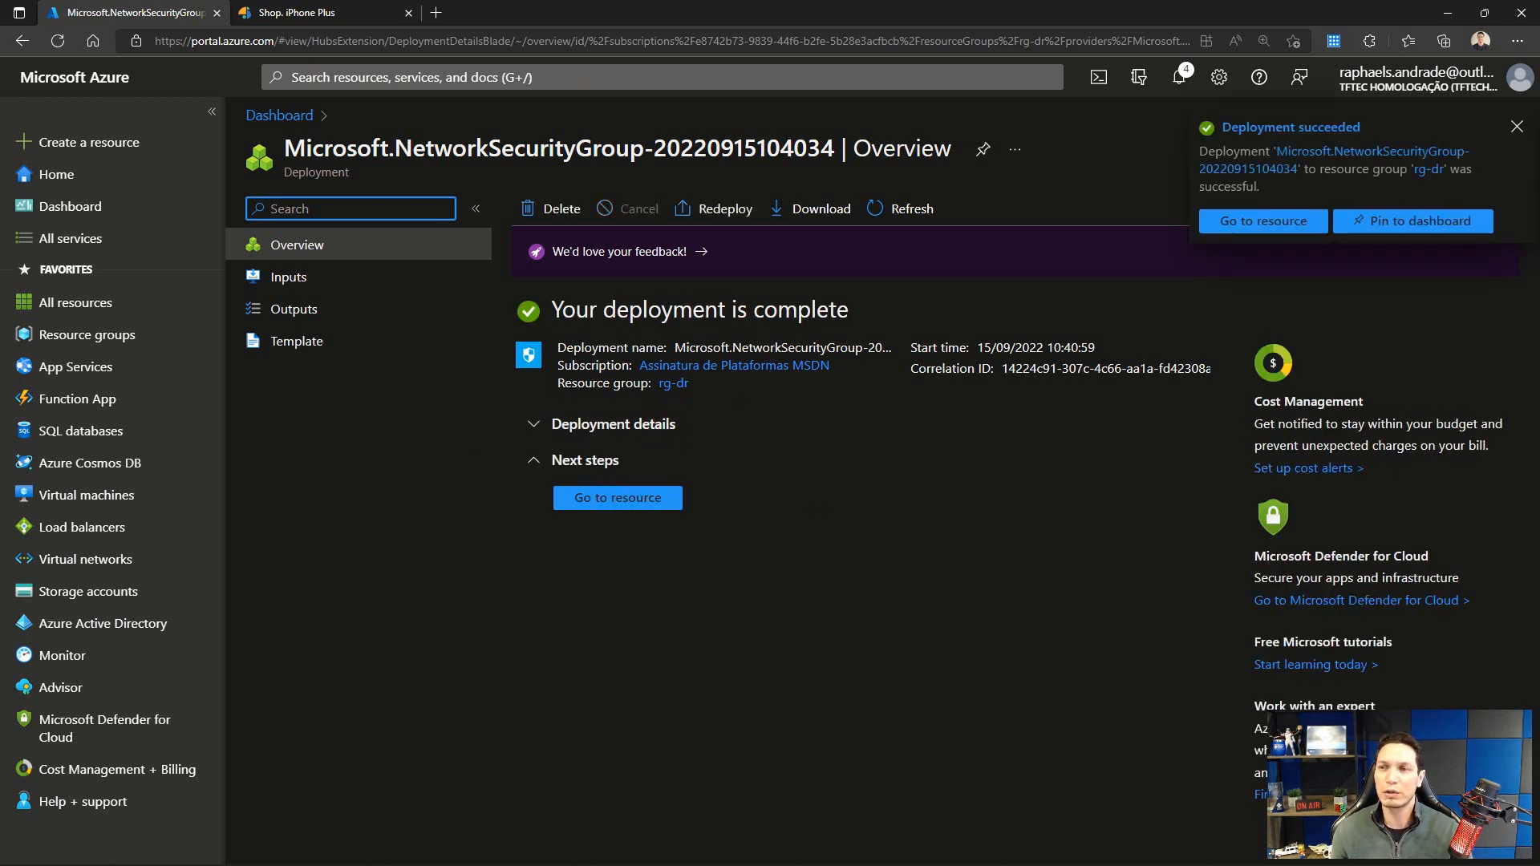
click(1514, 129)
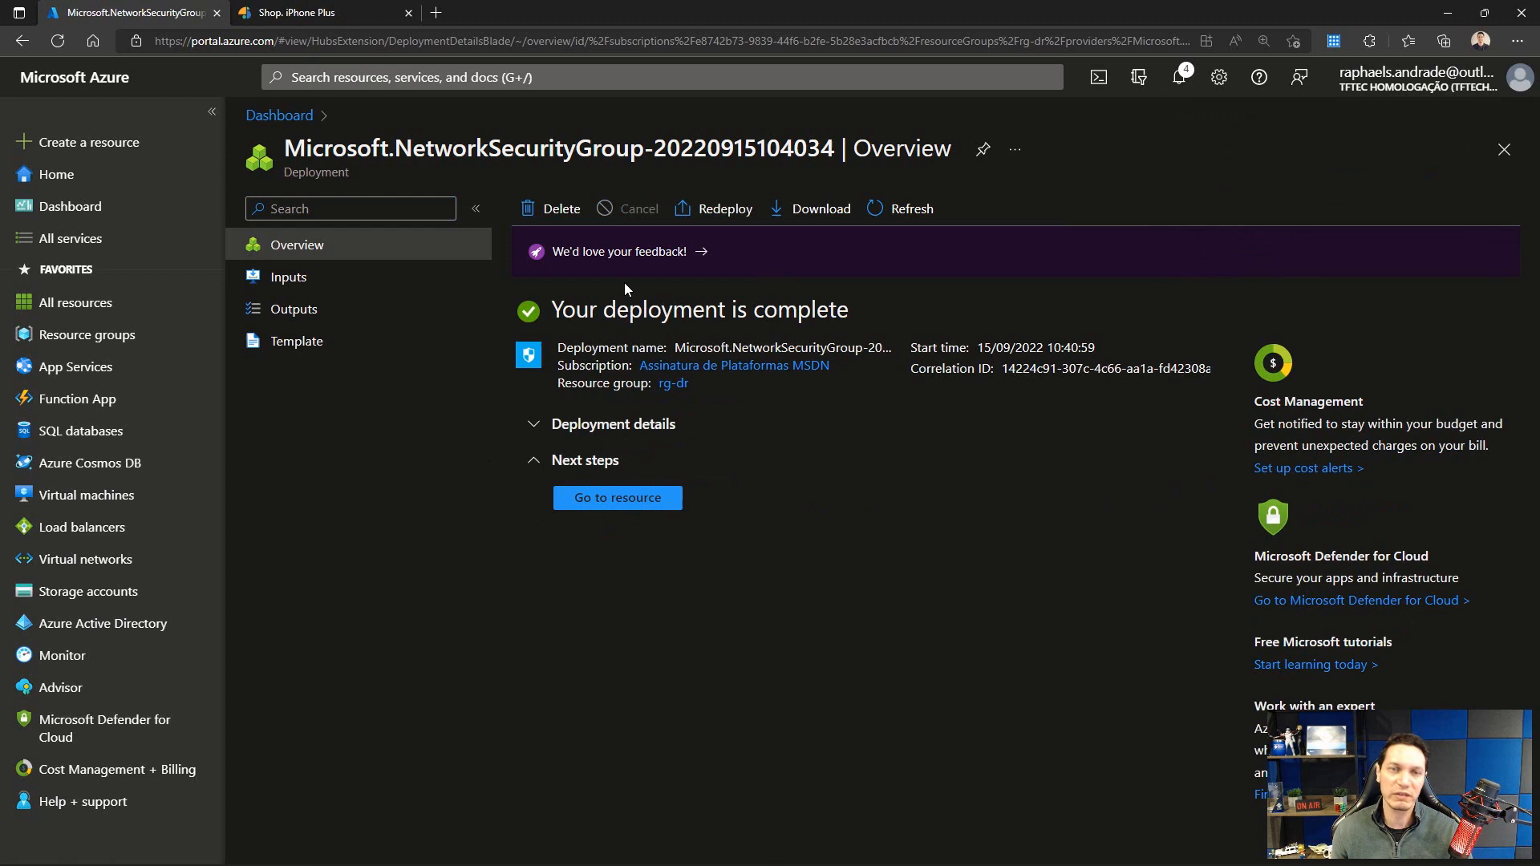
Step: Open the new nsg-dr security group and associate it with the sub-apps-dr subnet of vnet-dr
click(583, 498)
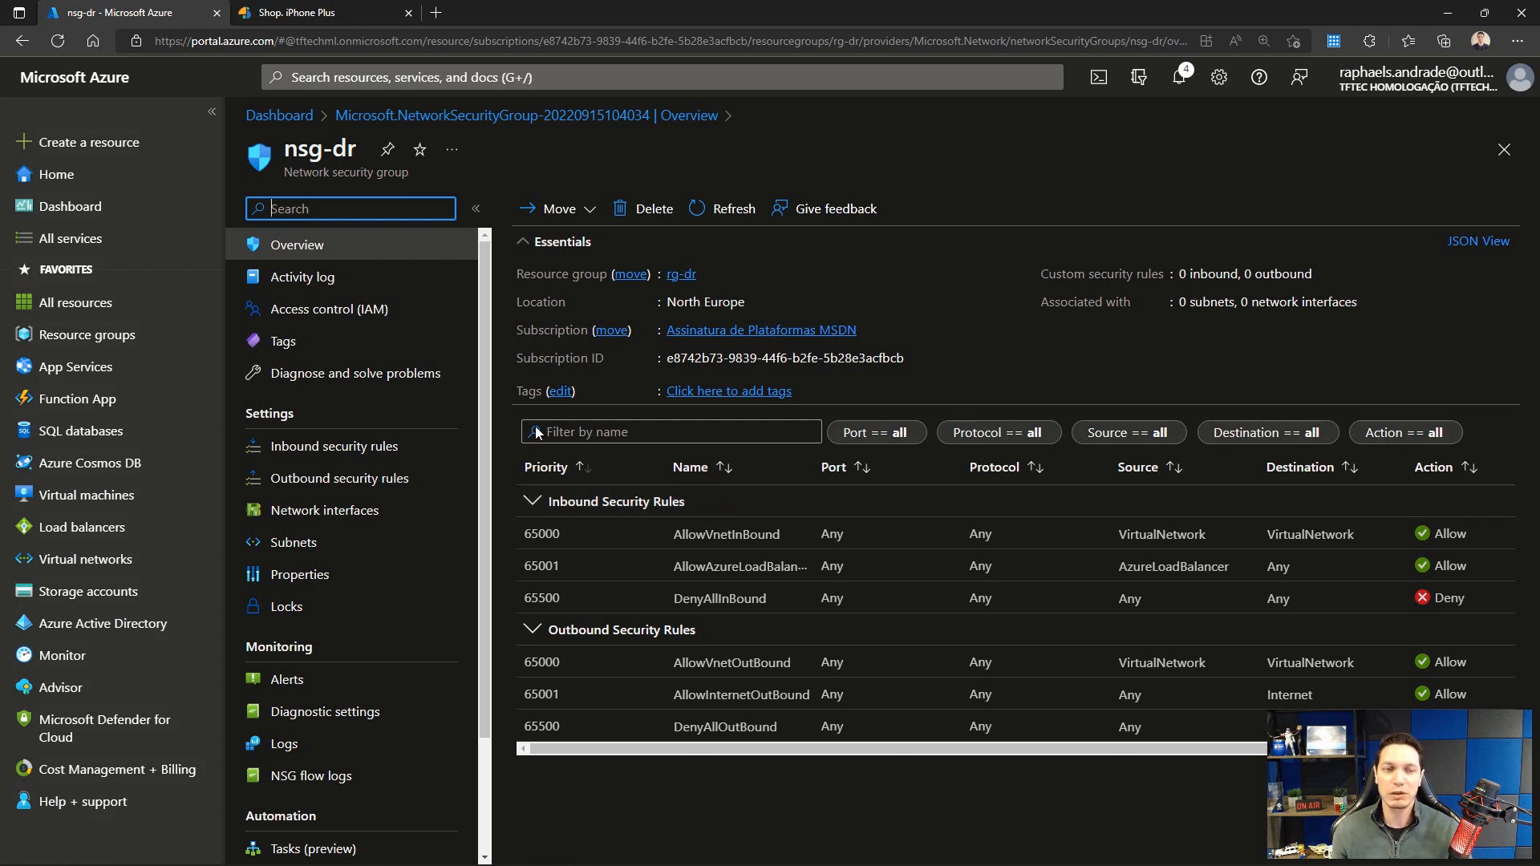
click(318, 543)
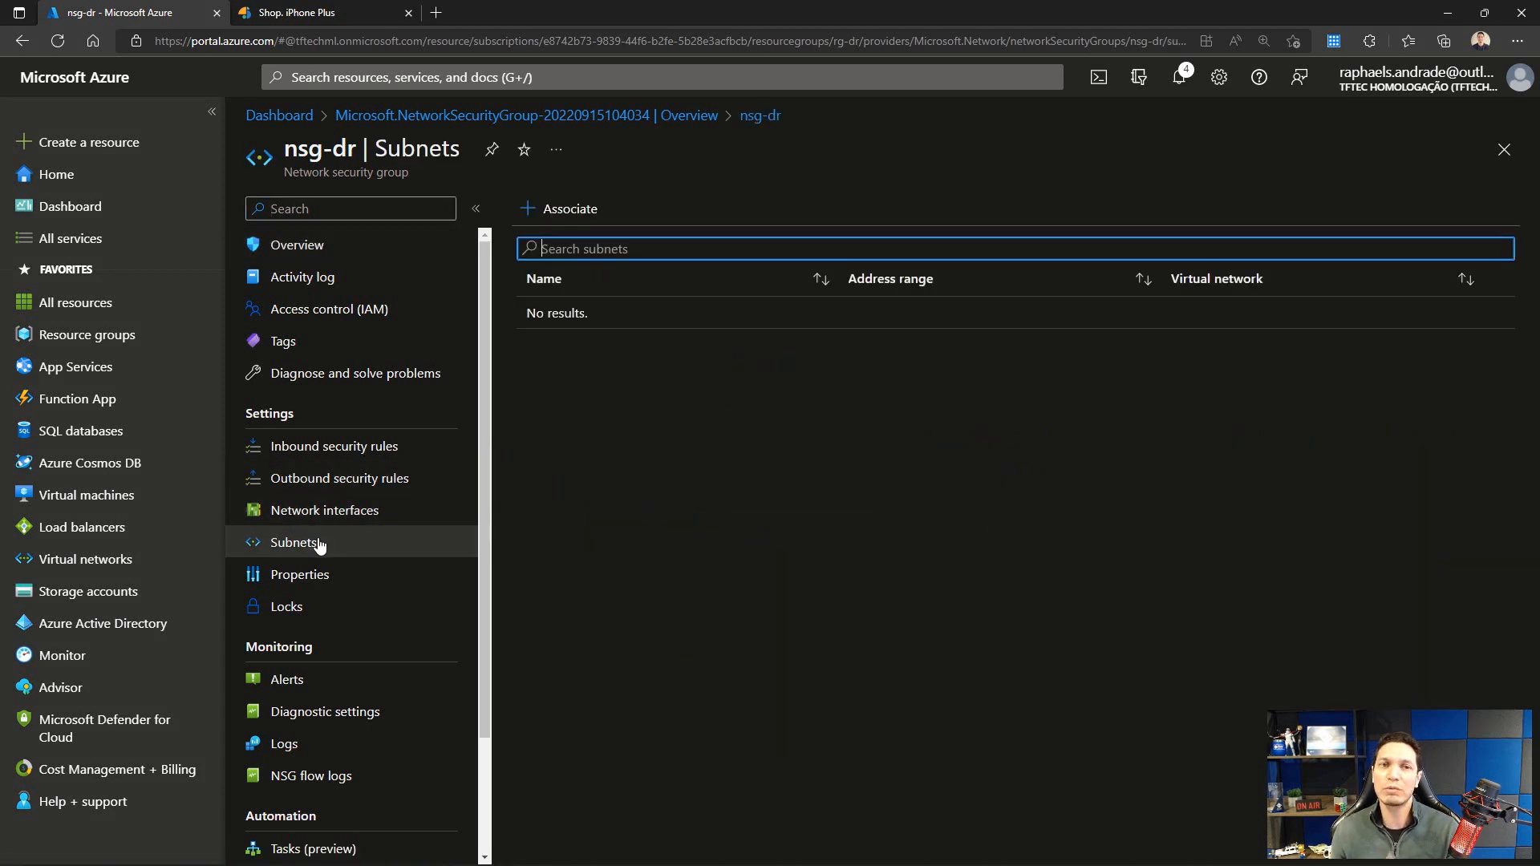
click(553, 217)
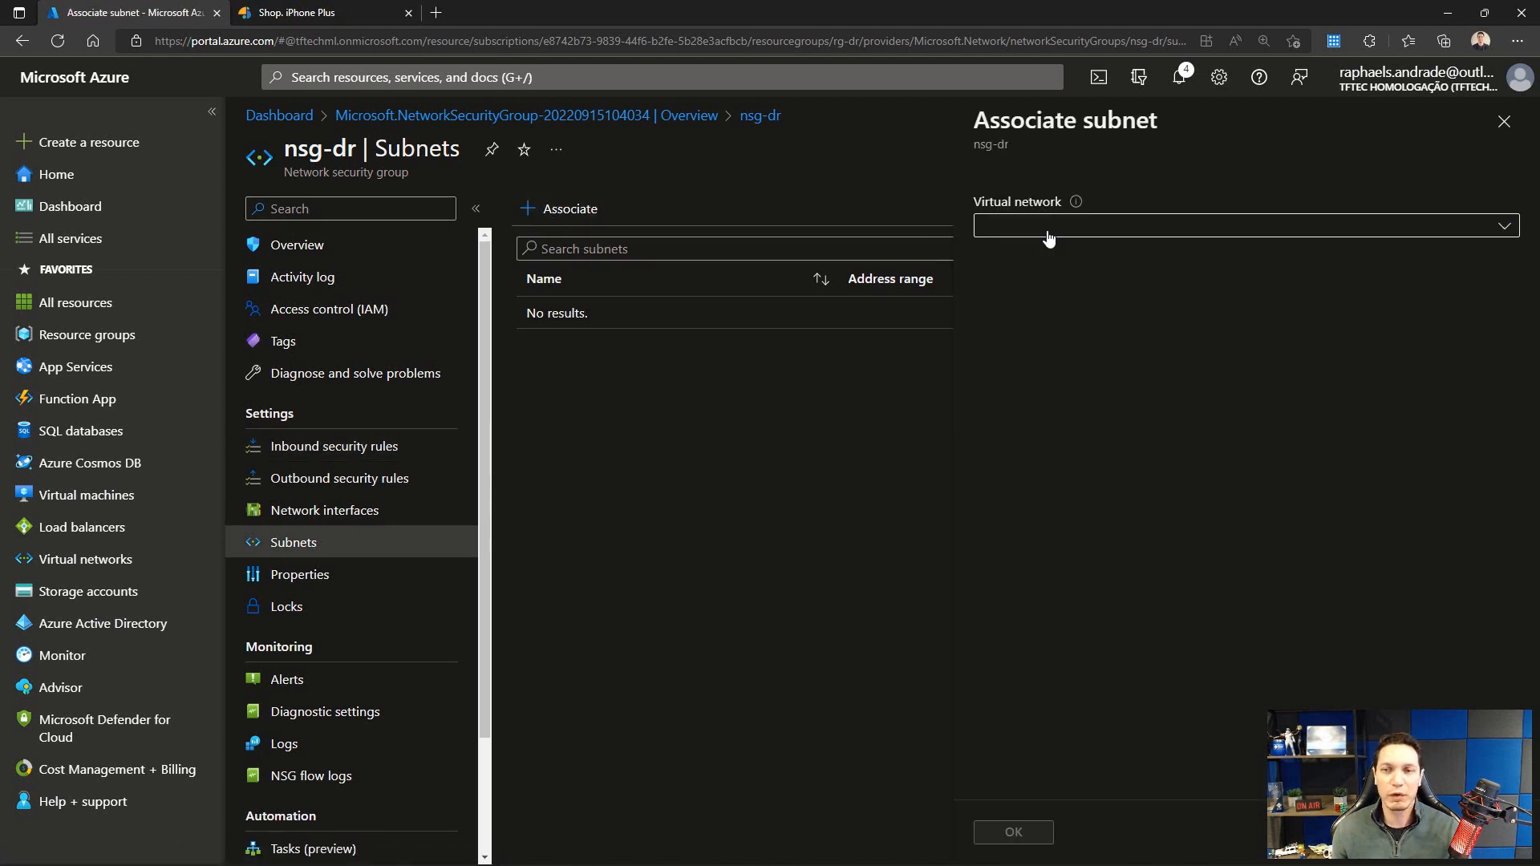
click(1056, 226)
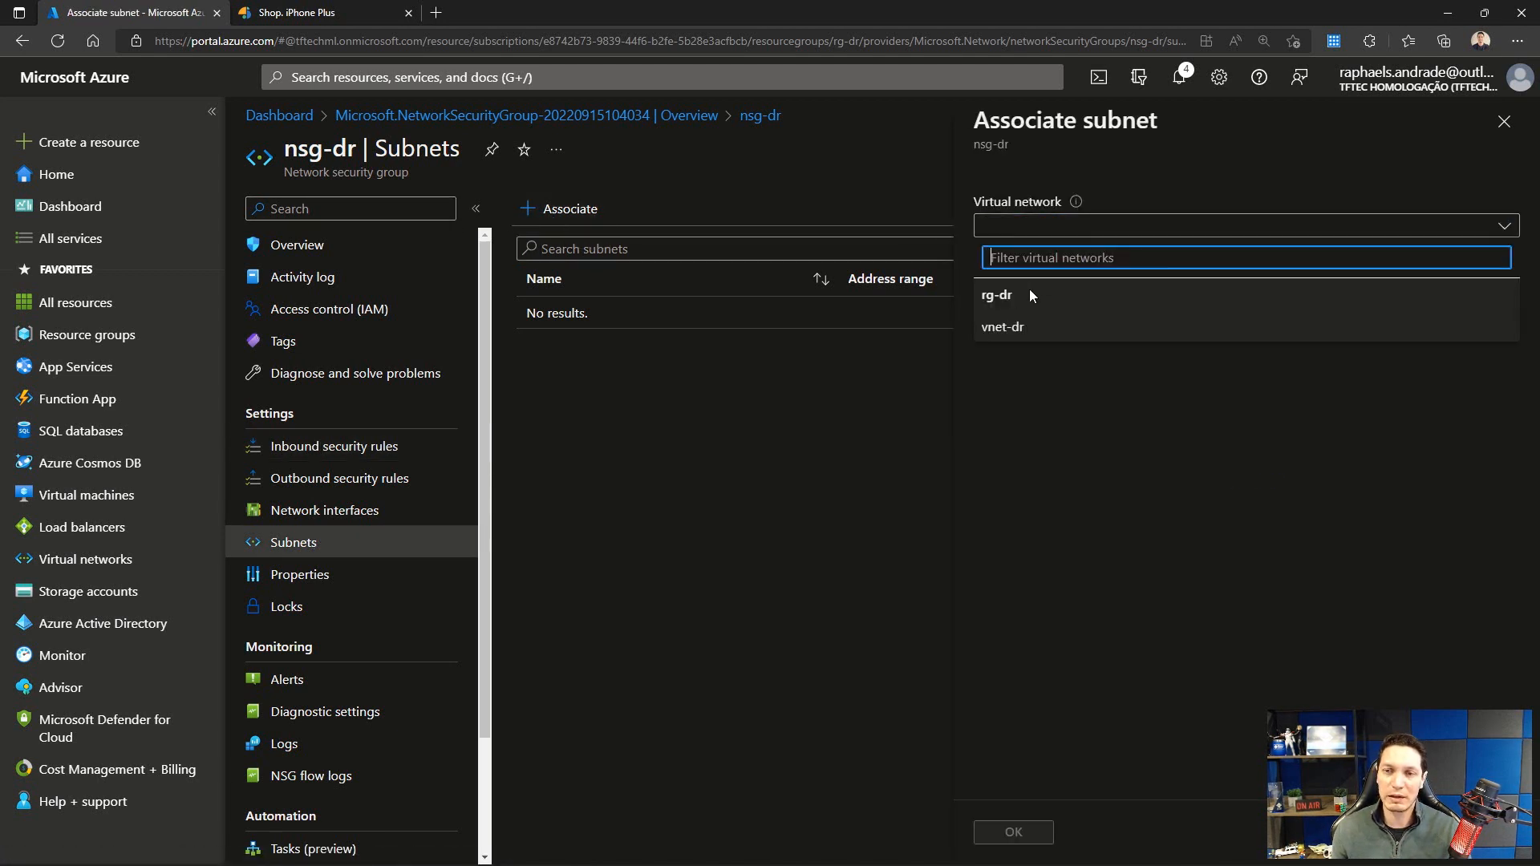
click(1003, 328)
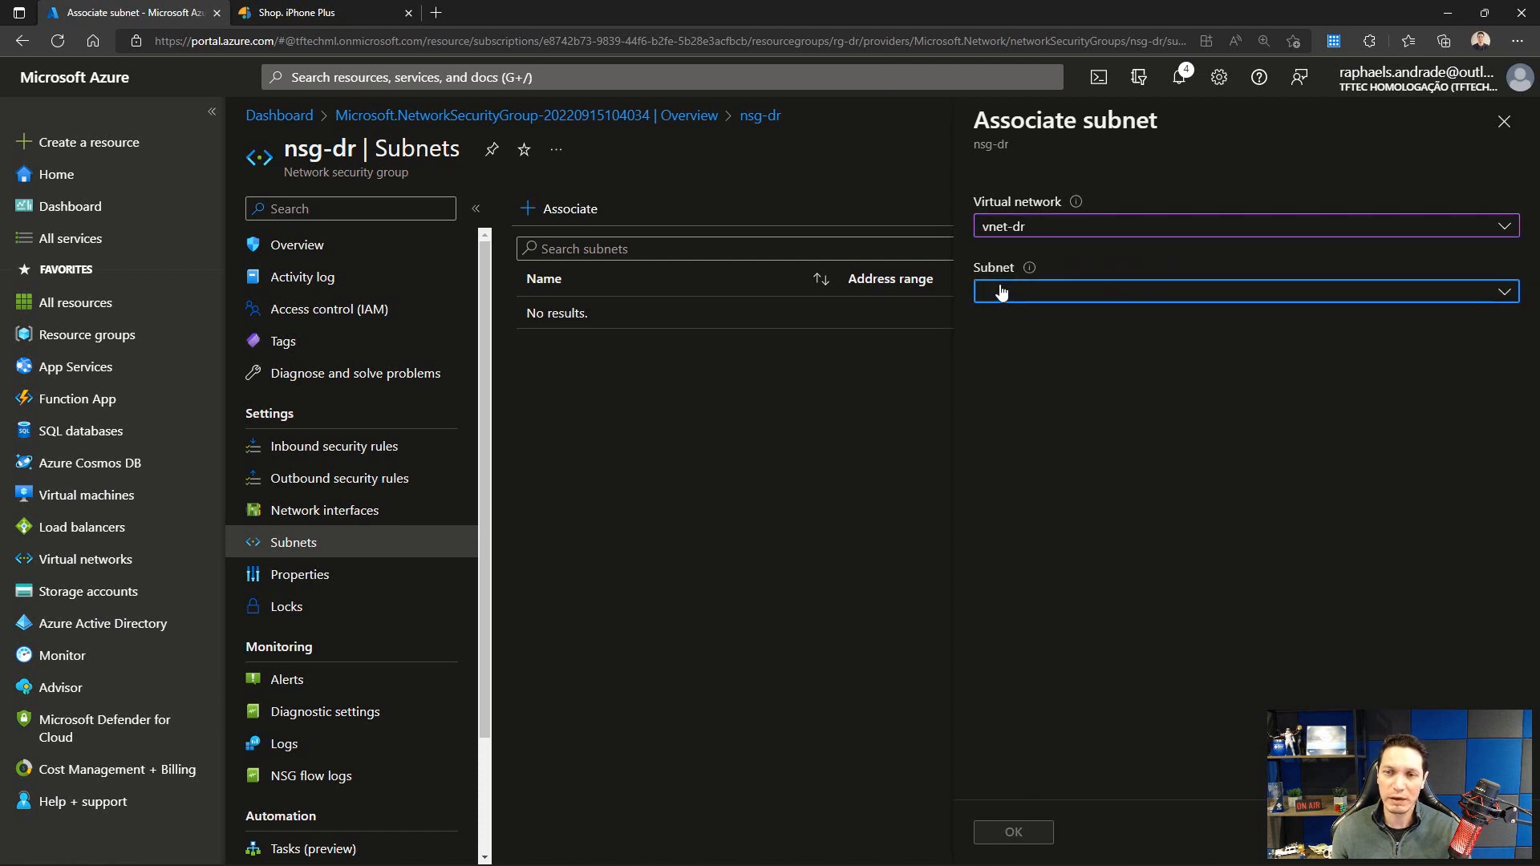
click(1001, 291)
click(1015, 393)
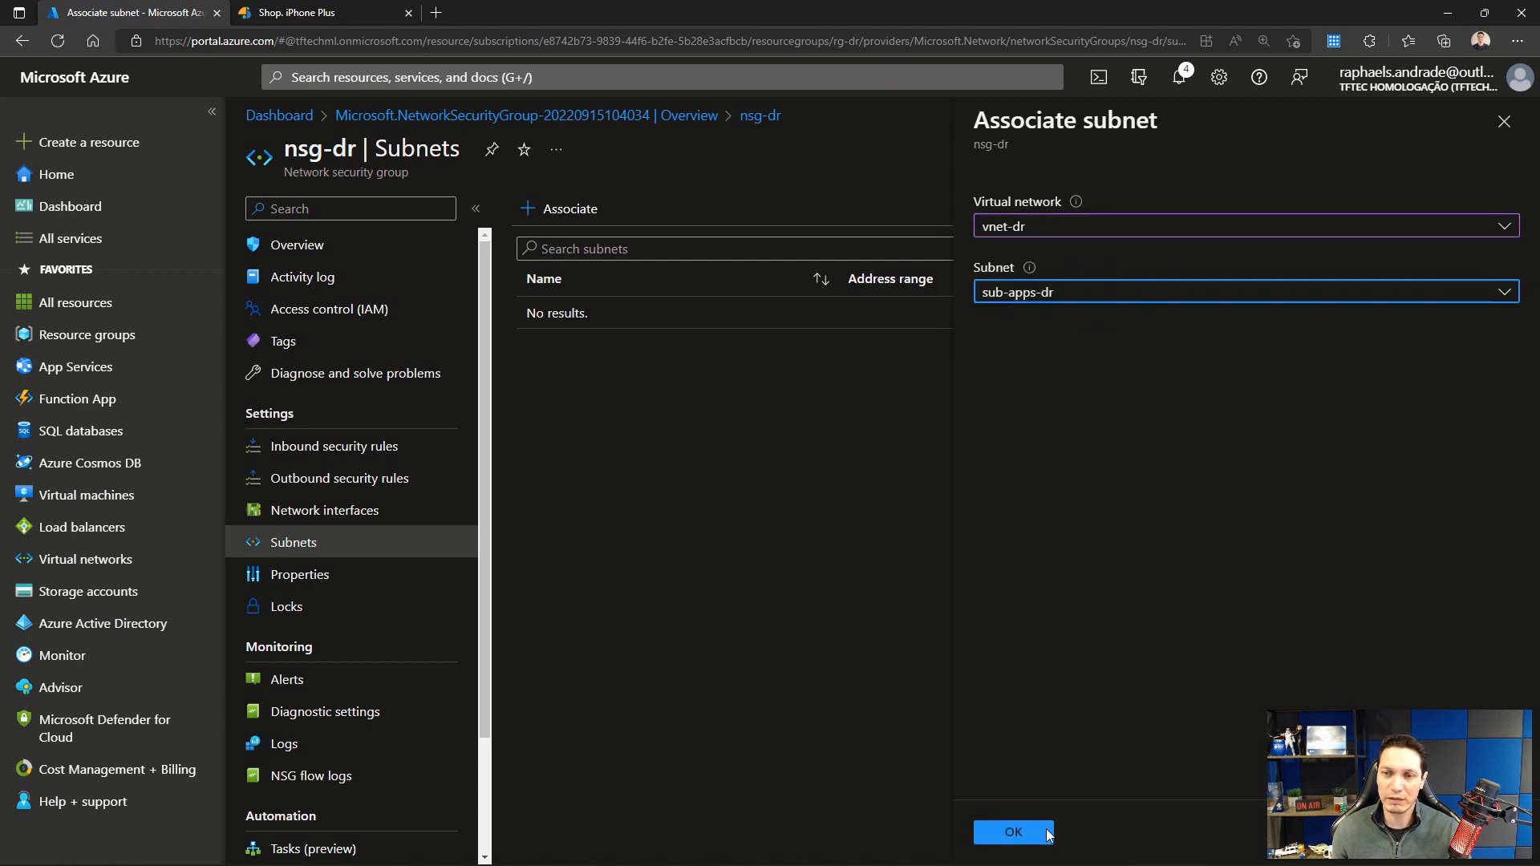
click(1047, 834)
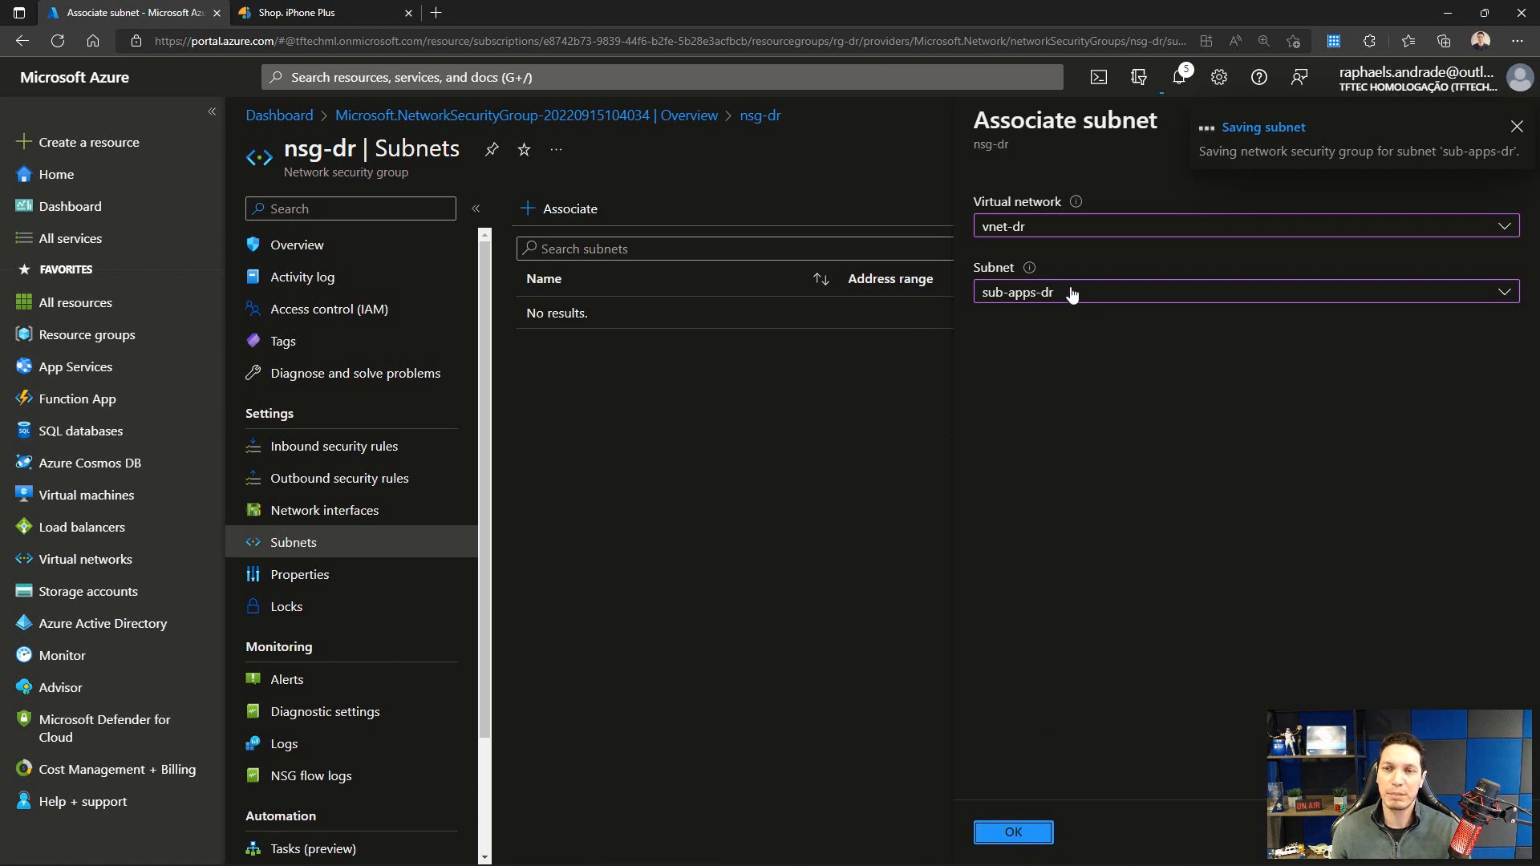
Step: Associate the sub-db-dr subnet of vnet-dr with the nsg-dr network security group
click(571, 208)
click(1002, 232)
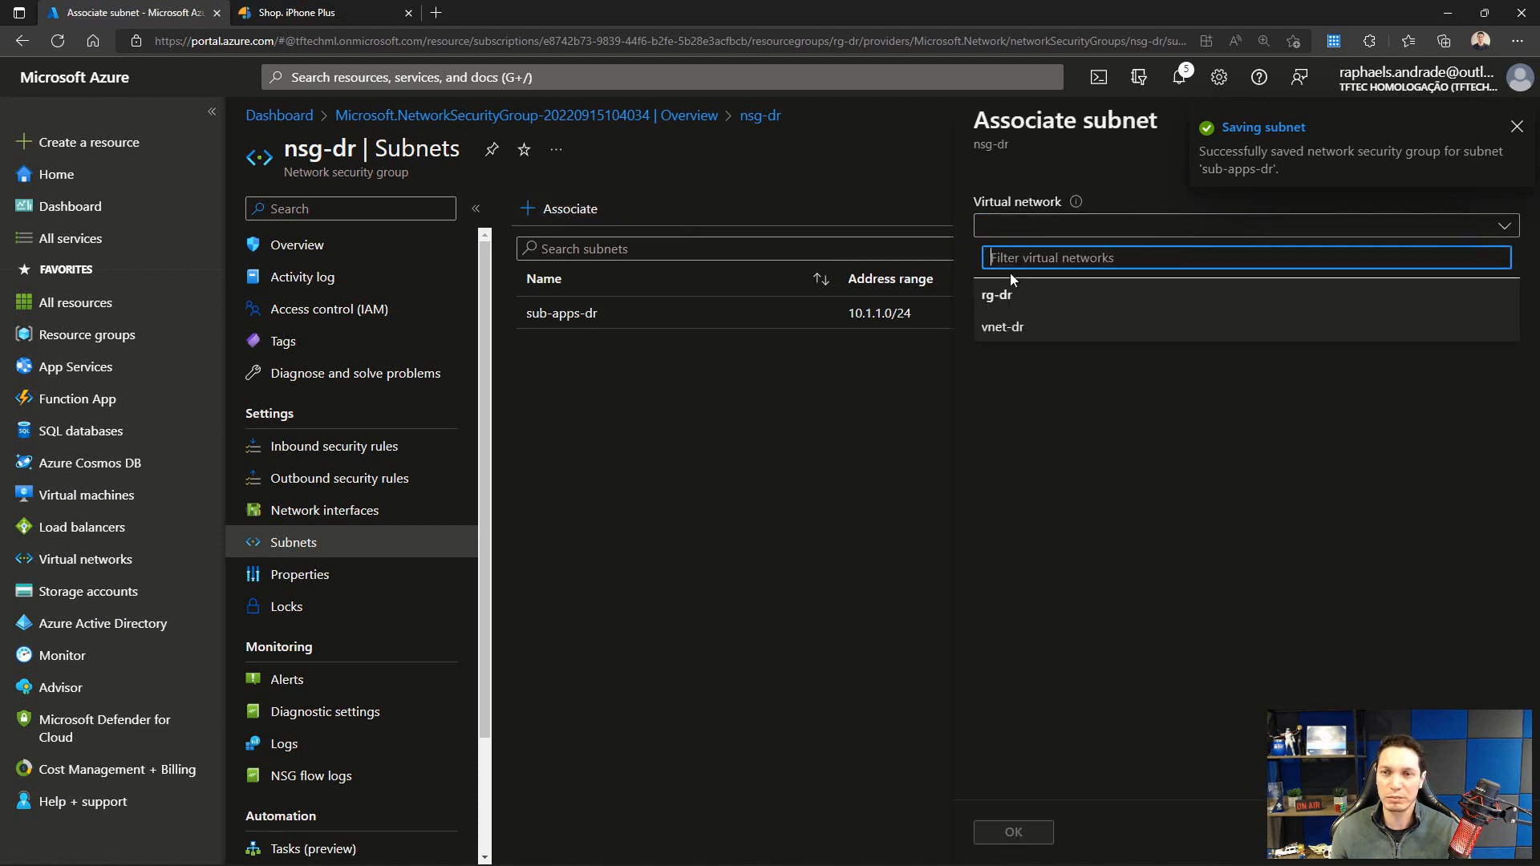
click(1009, 322)
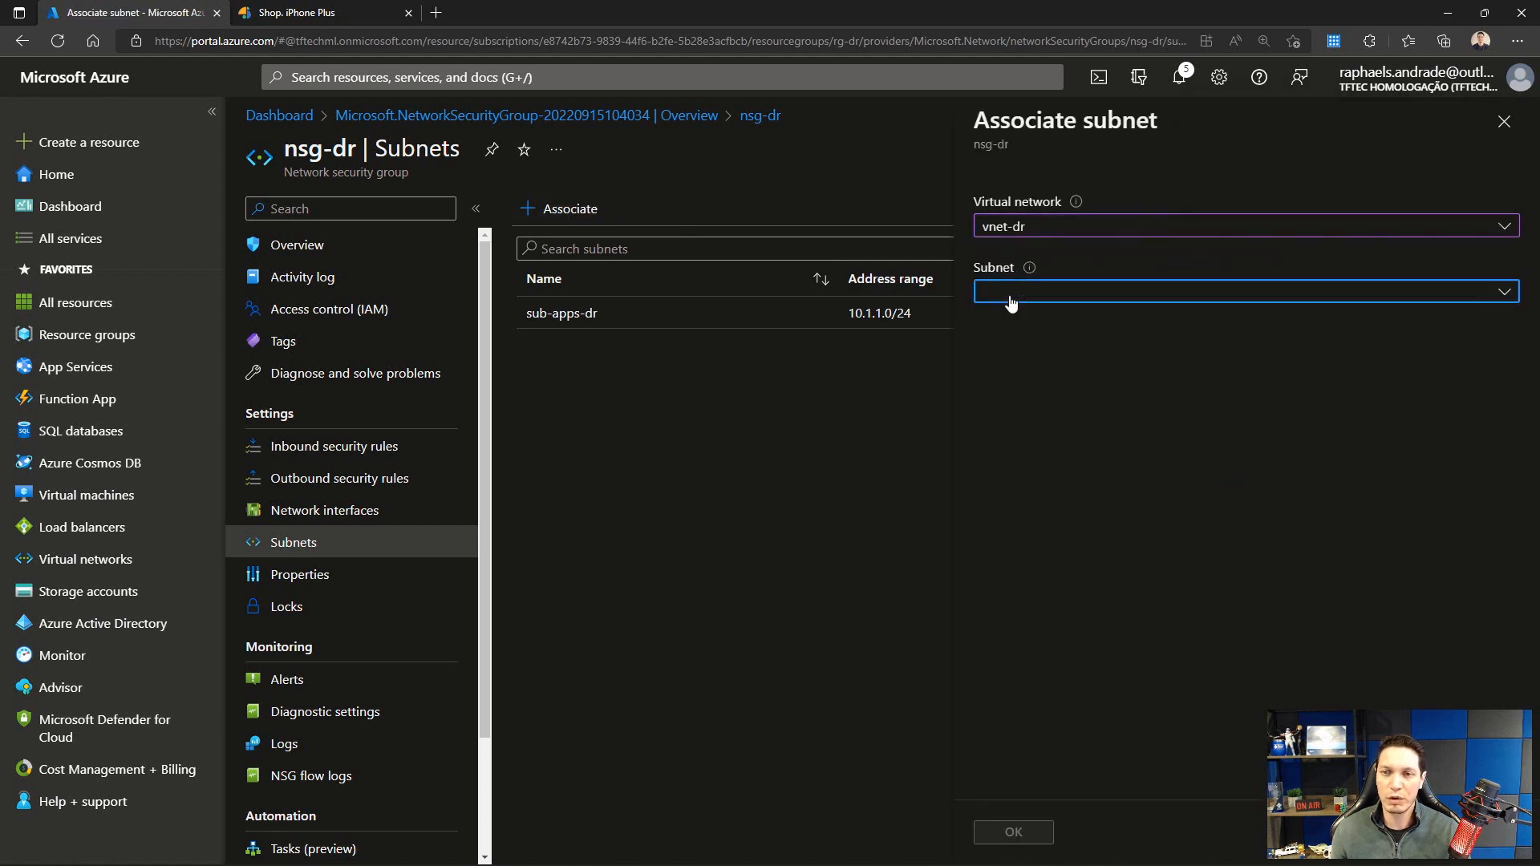
click(1008, 297)
click(1015, 454)
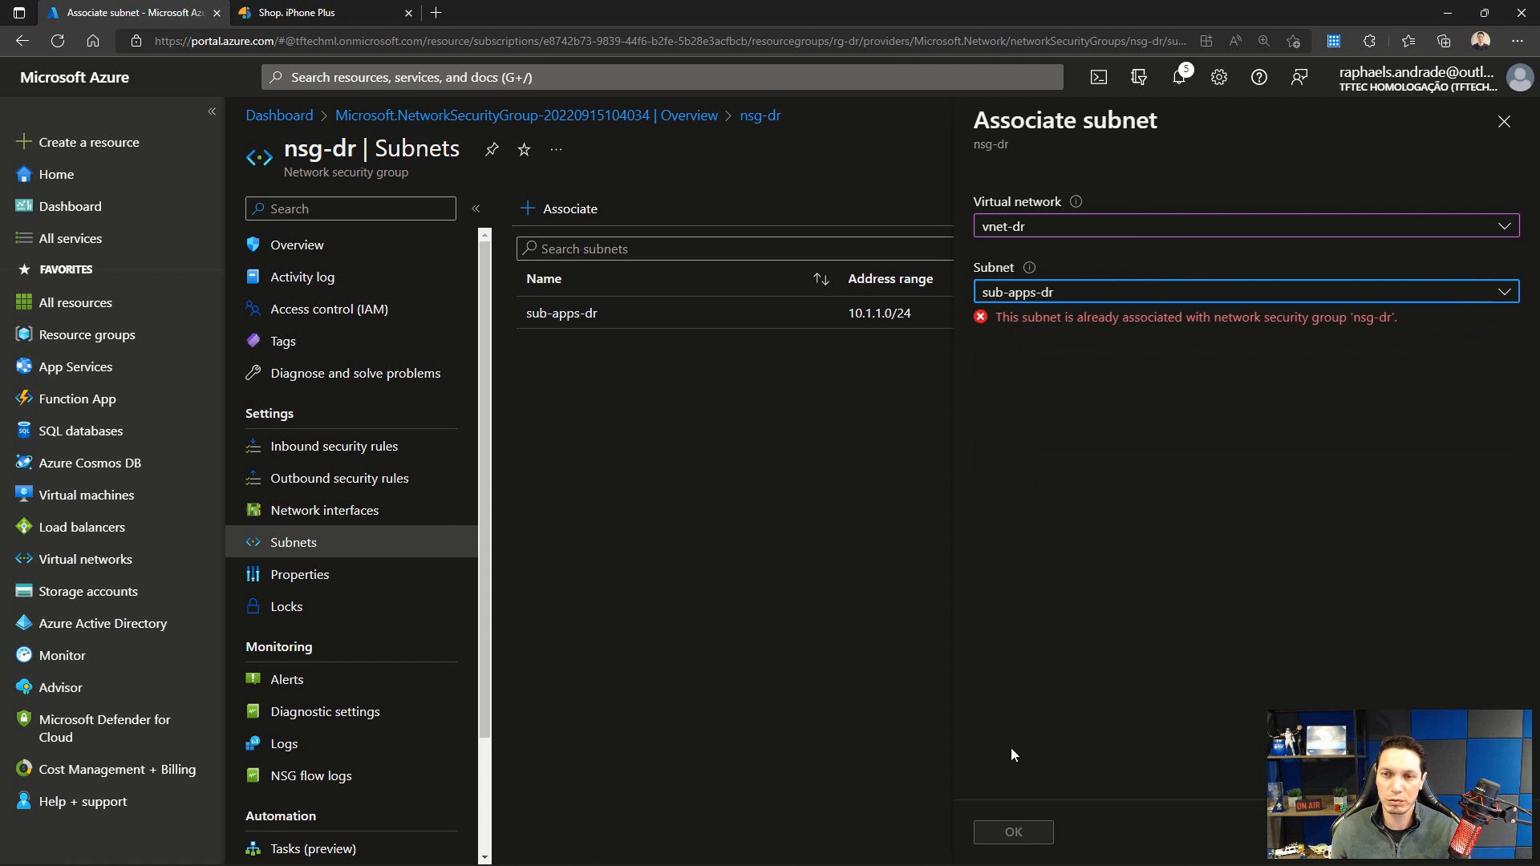
click(1035, 290)
click(1024, 396)
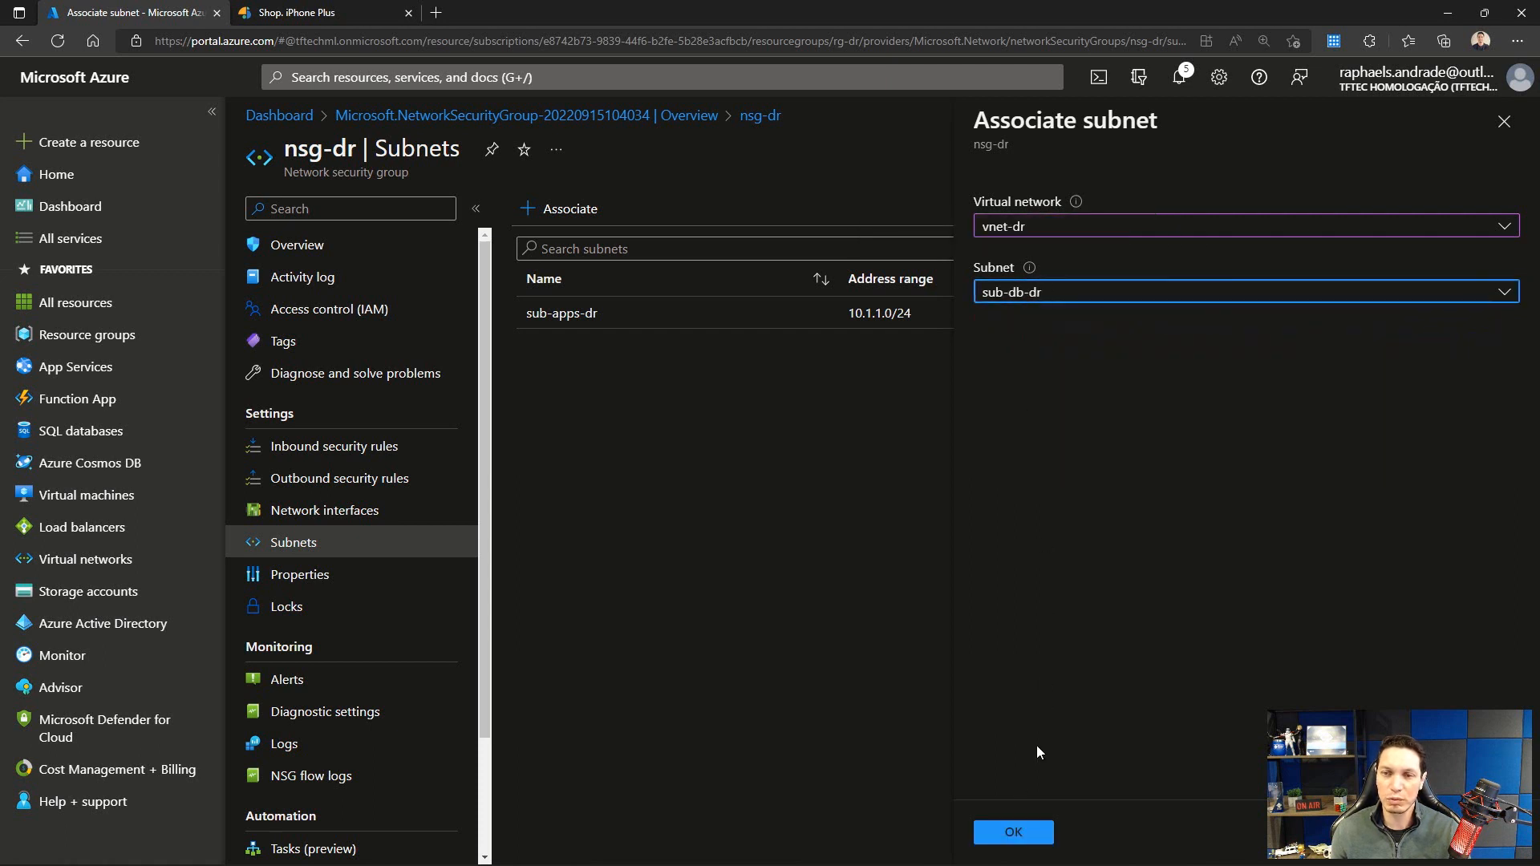
click(1013, 832)
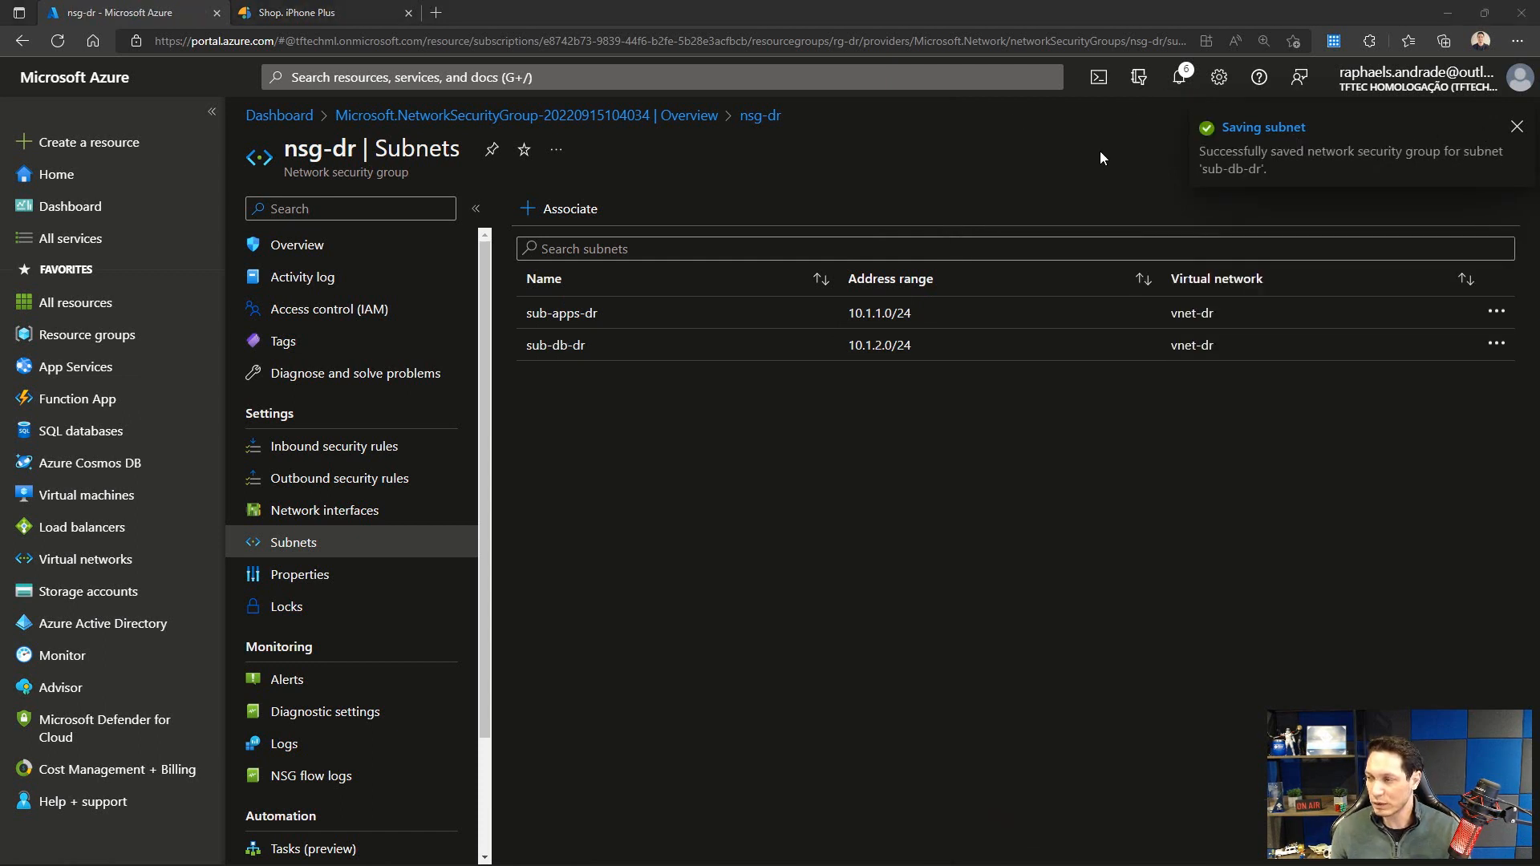
Step: Switch to the ASR.pptx presentation in PowerPoint and examine the "Arquitetura do ASR" slide for the required storage accounts
key(alt+Tab)
key(Page_Up)
key(Page_Up)
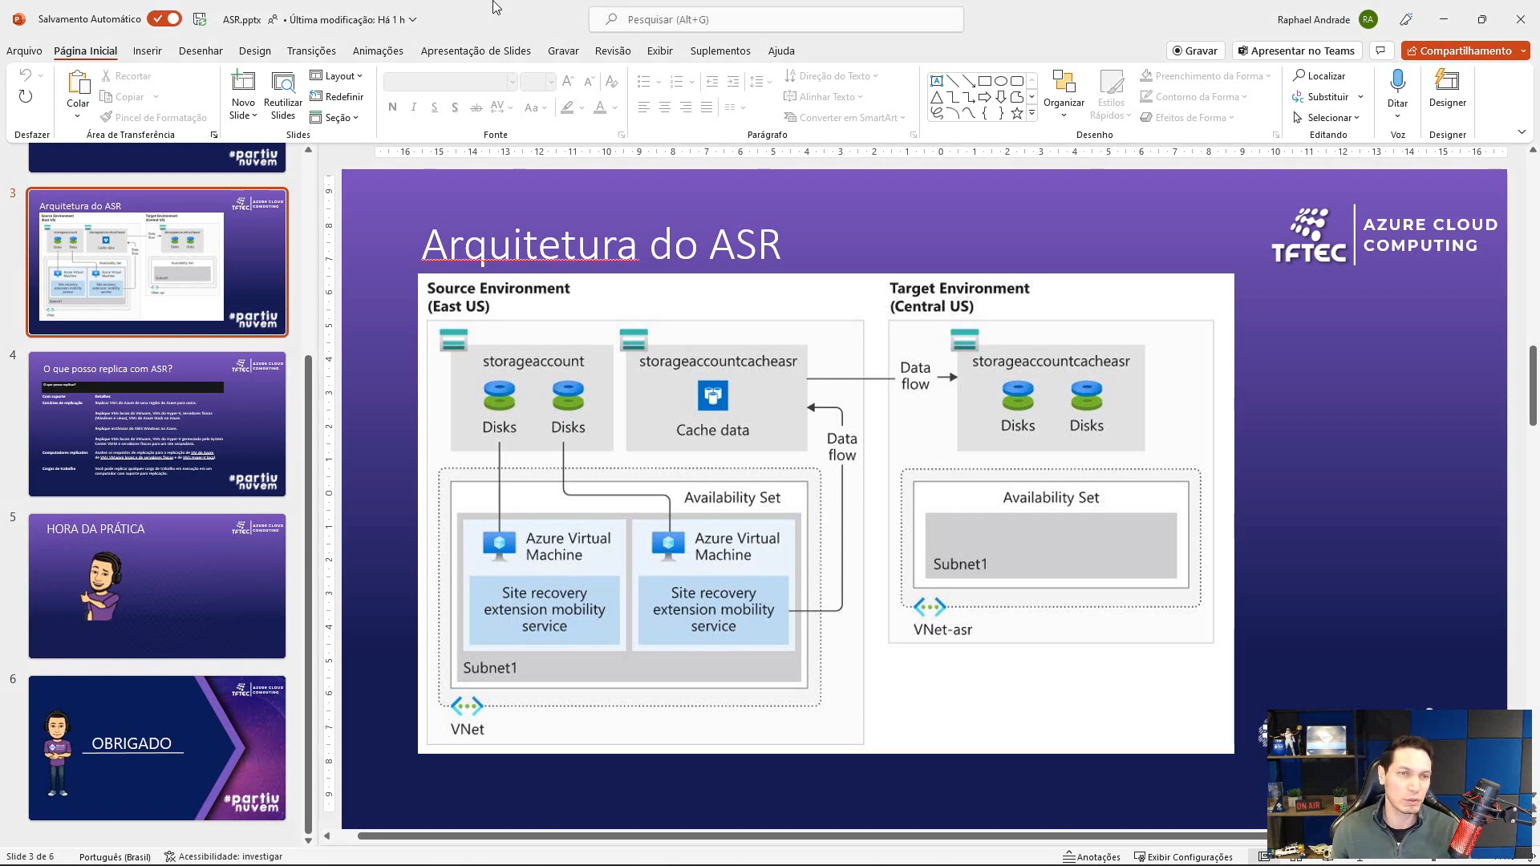
scroll(215, 295, up, 1)
scroll(215, 295, up, 2)
scroll(216, 301, down, 3)
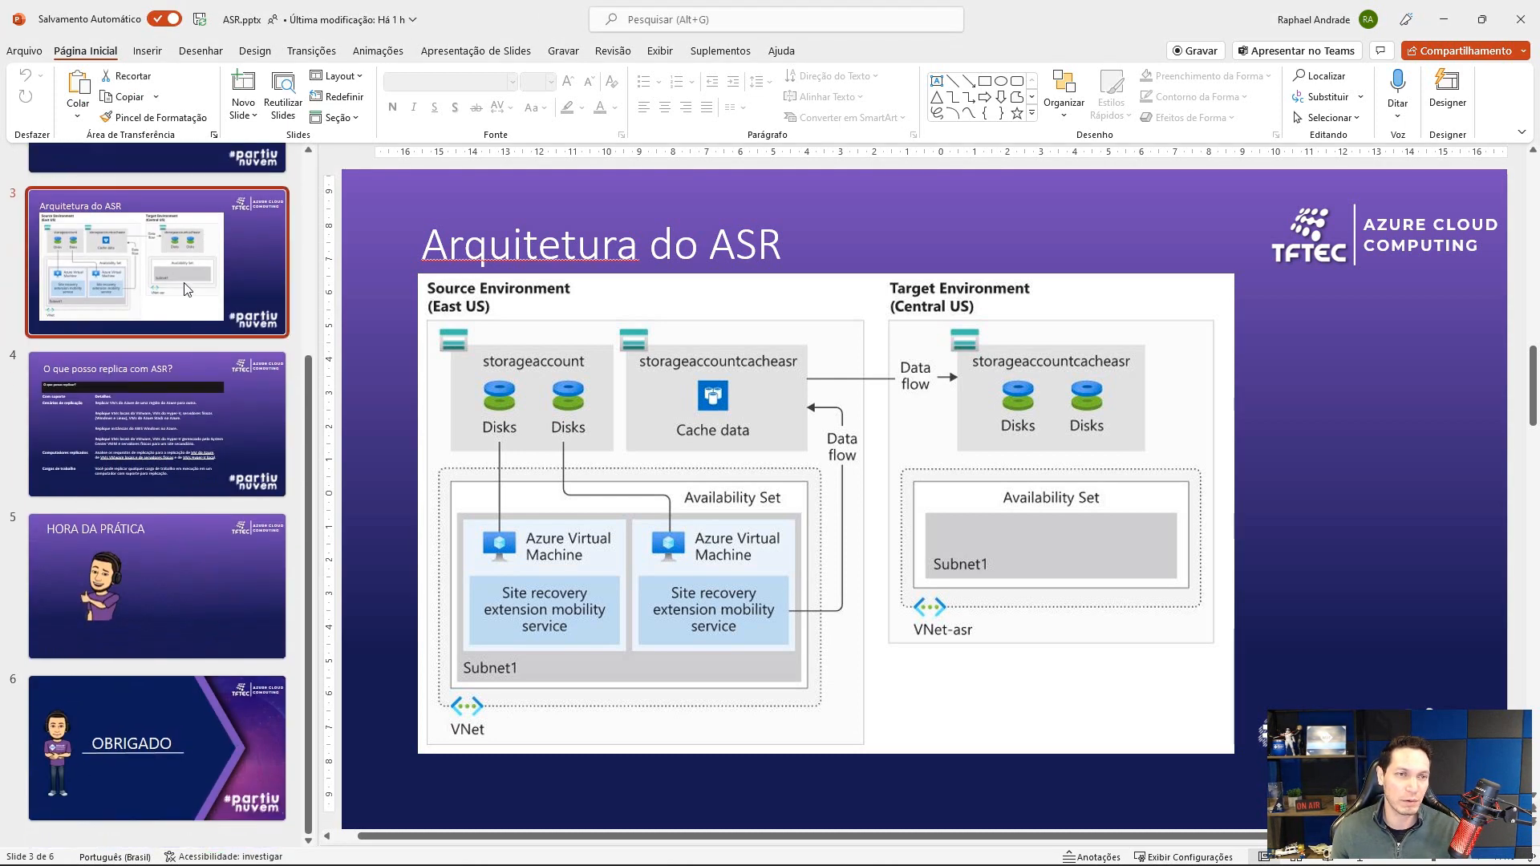
click(1328, 857)
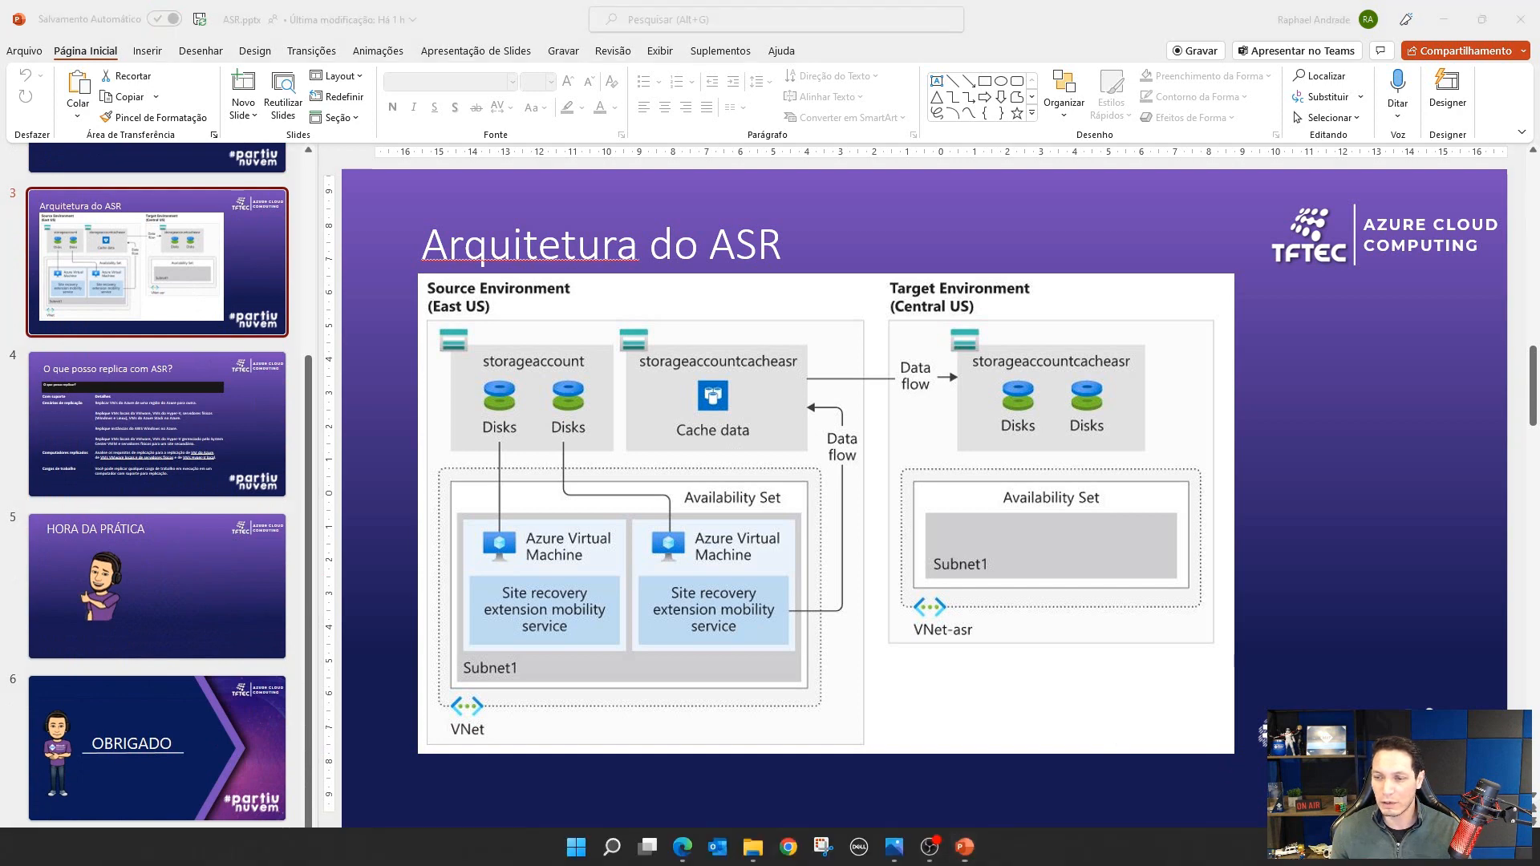
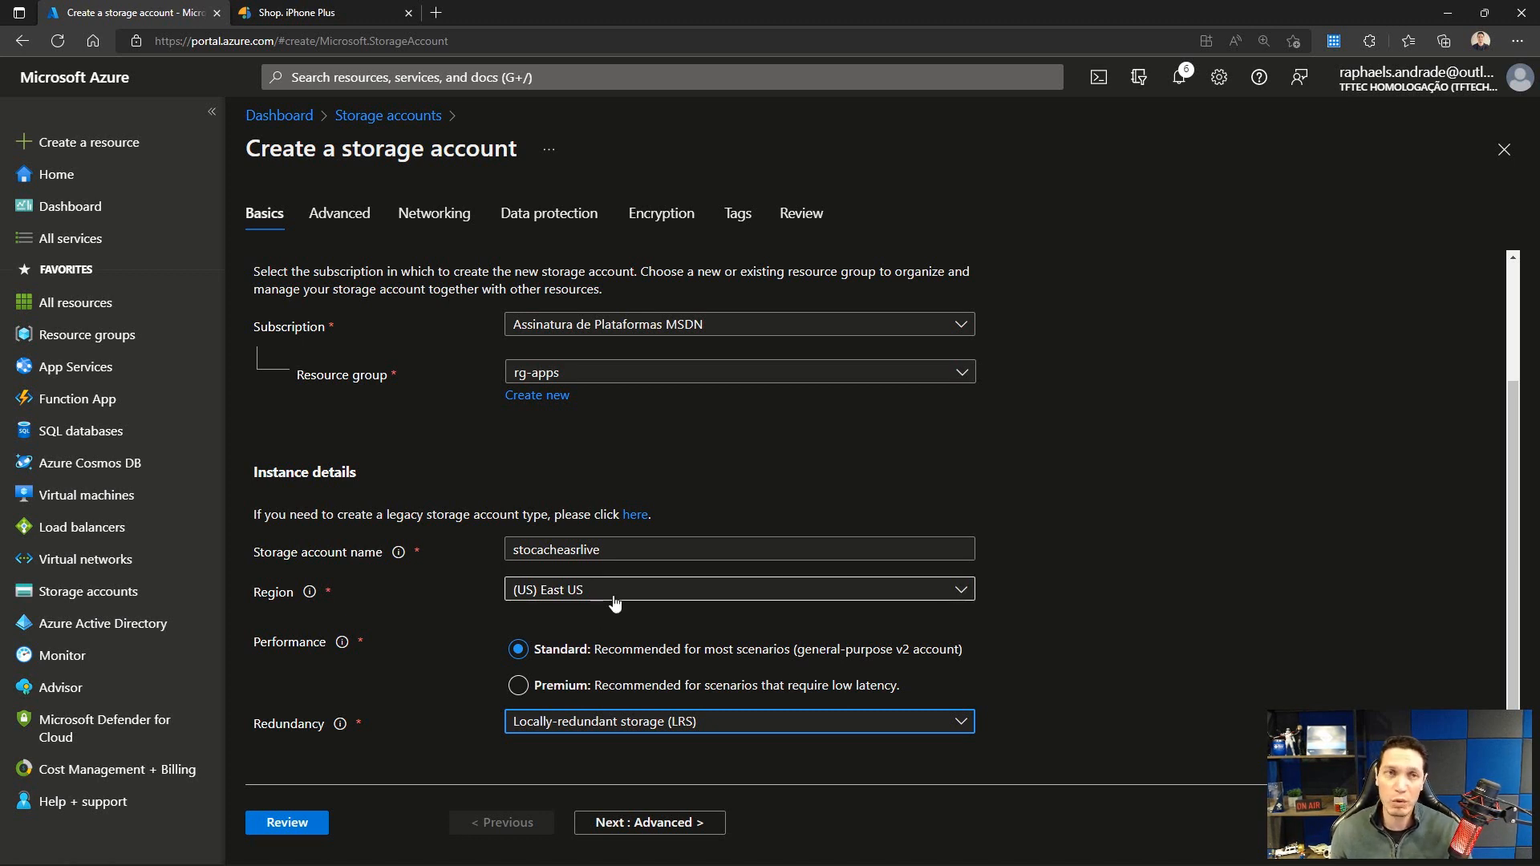
Step: Keep the storage account's default advanced and networking settings and disable soft delete for blobs, containers and file shares
click(651, 822)
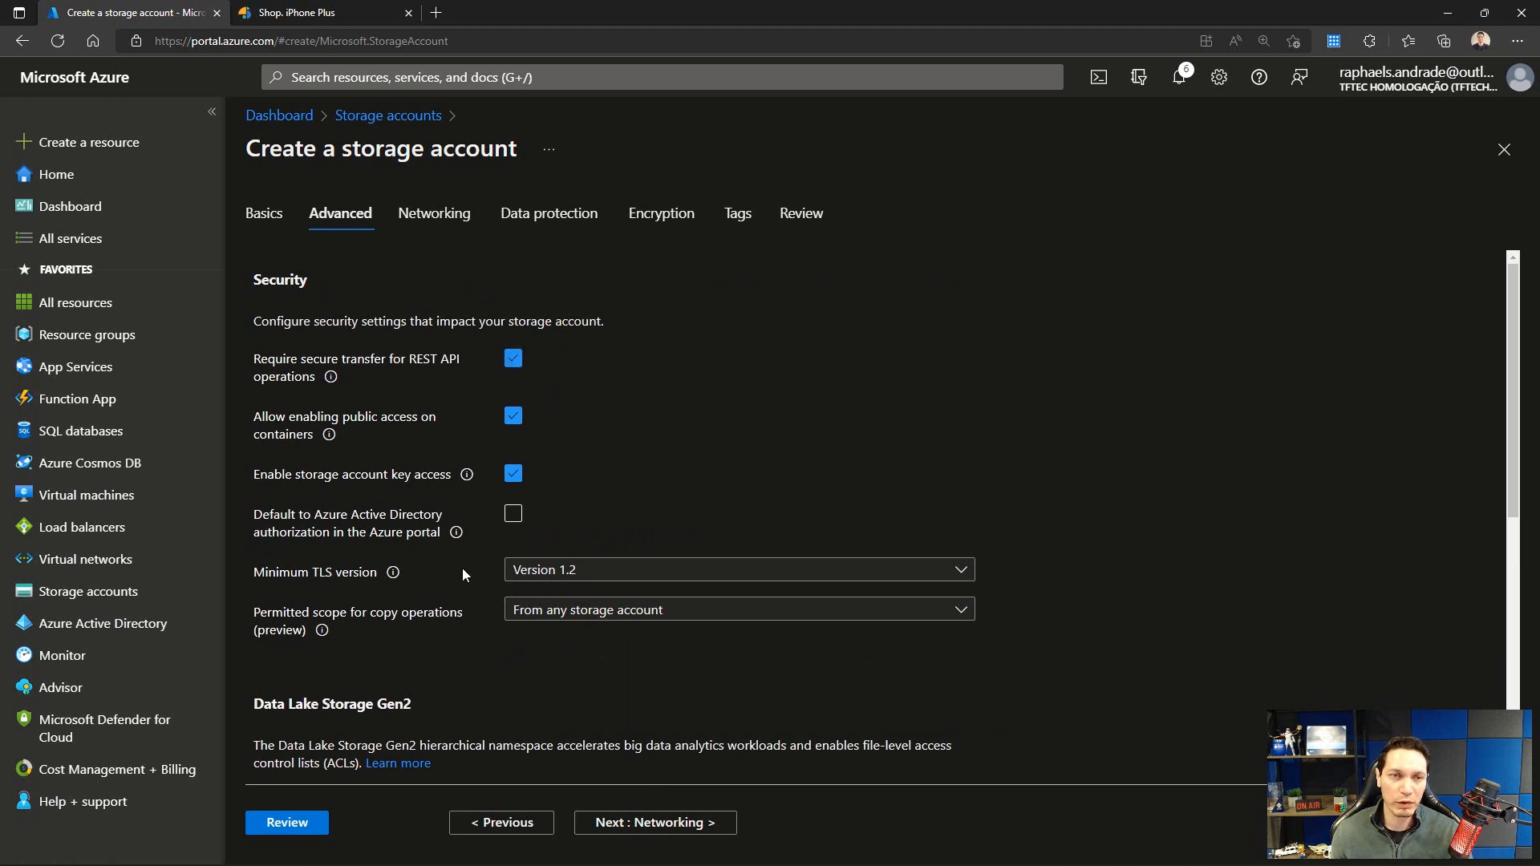
click(644, 824)
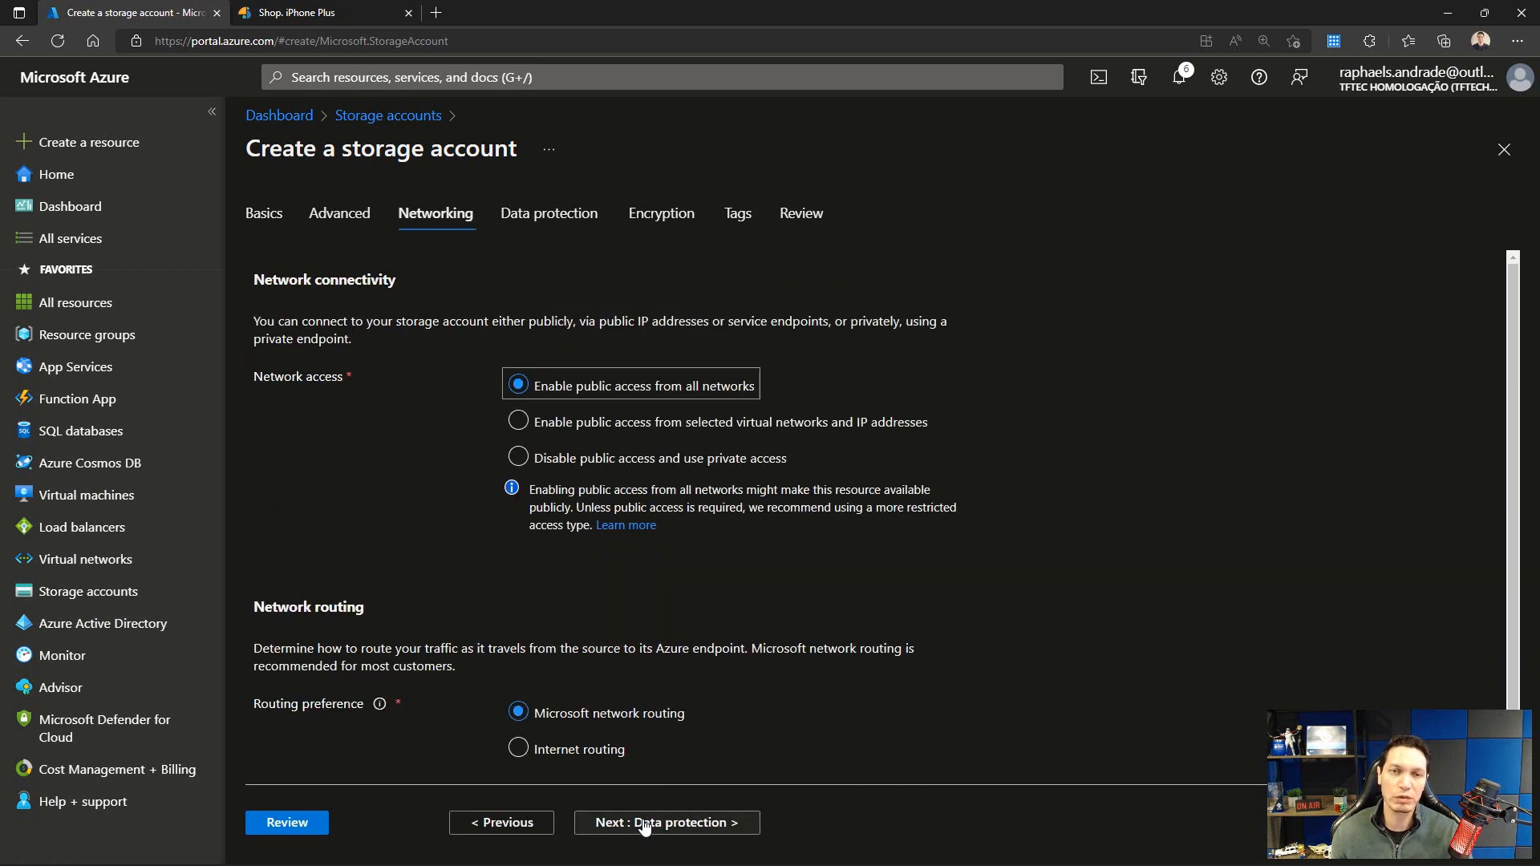
click(645, 824)
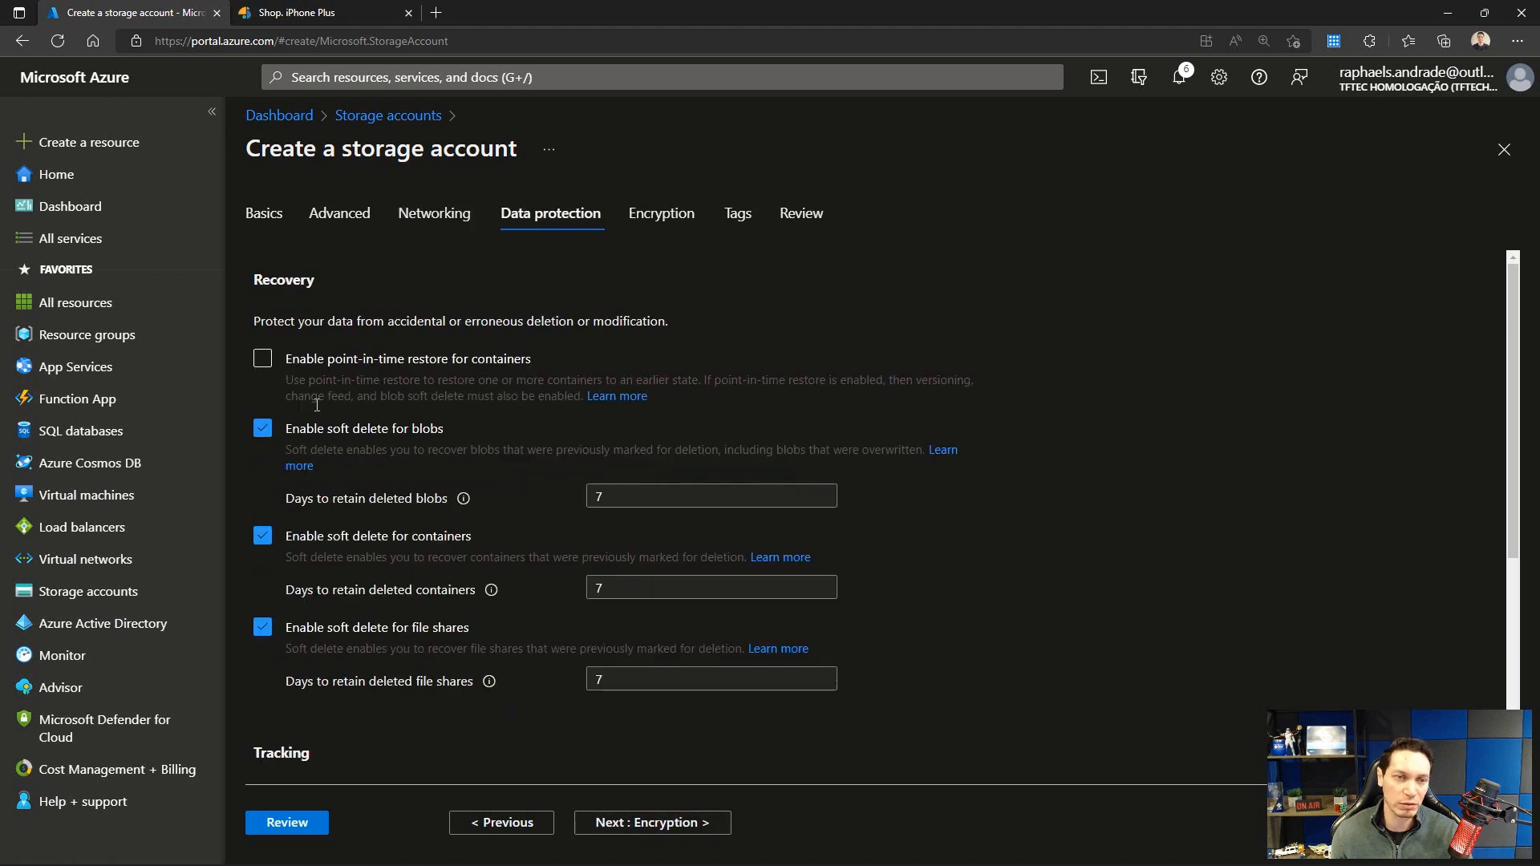
click(263, 428)
click(262, 498)
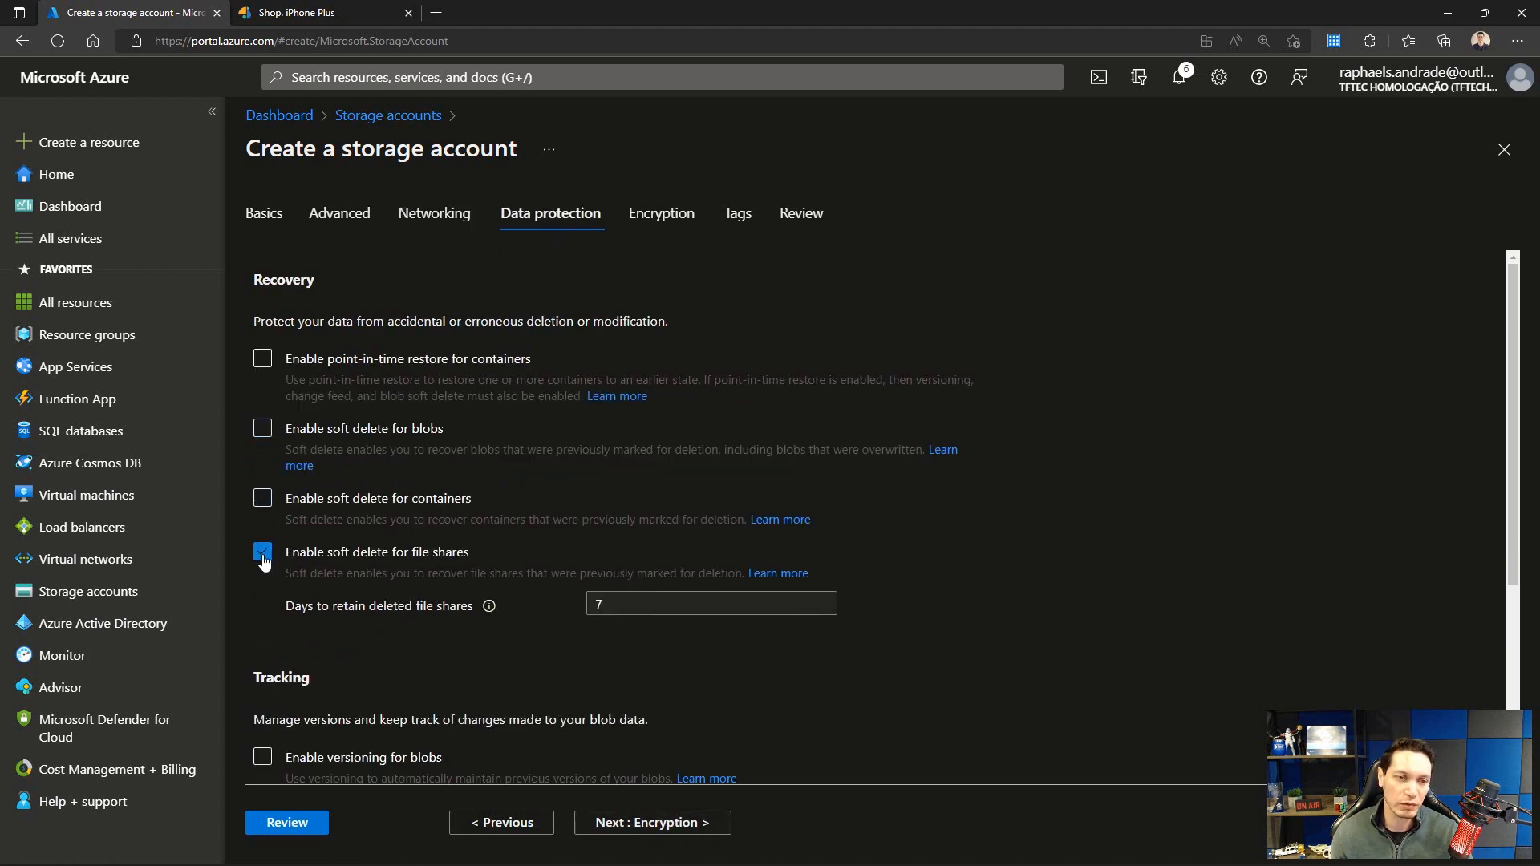
click(262, 552)
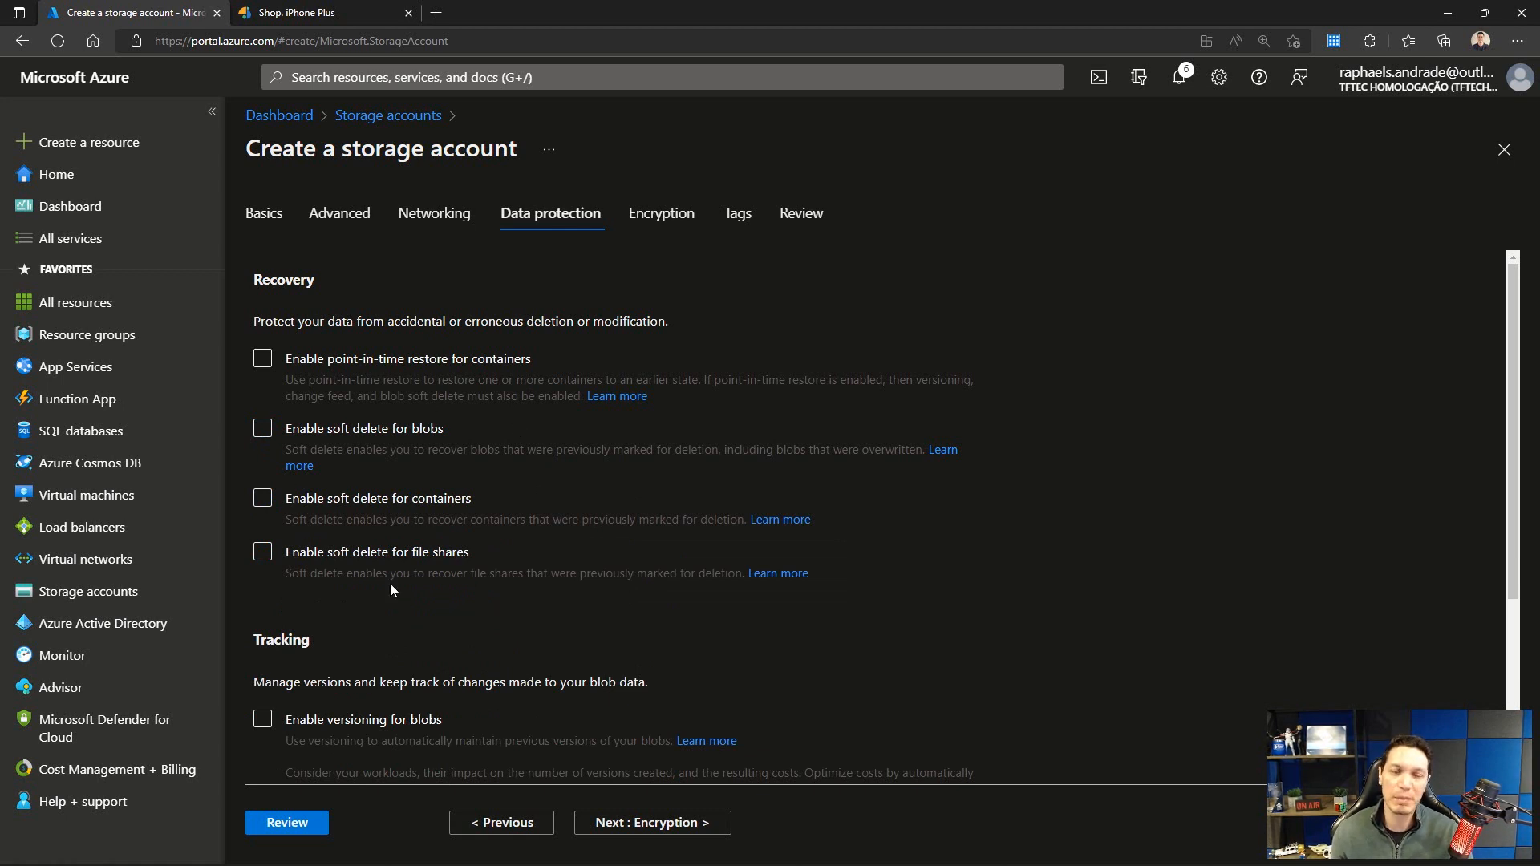
Step: Keep the default encryption and tag settings, create the stocacheasrlive storage account, and dismiss the deployment notification
click(652, 824)
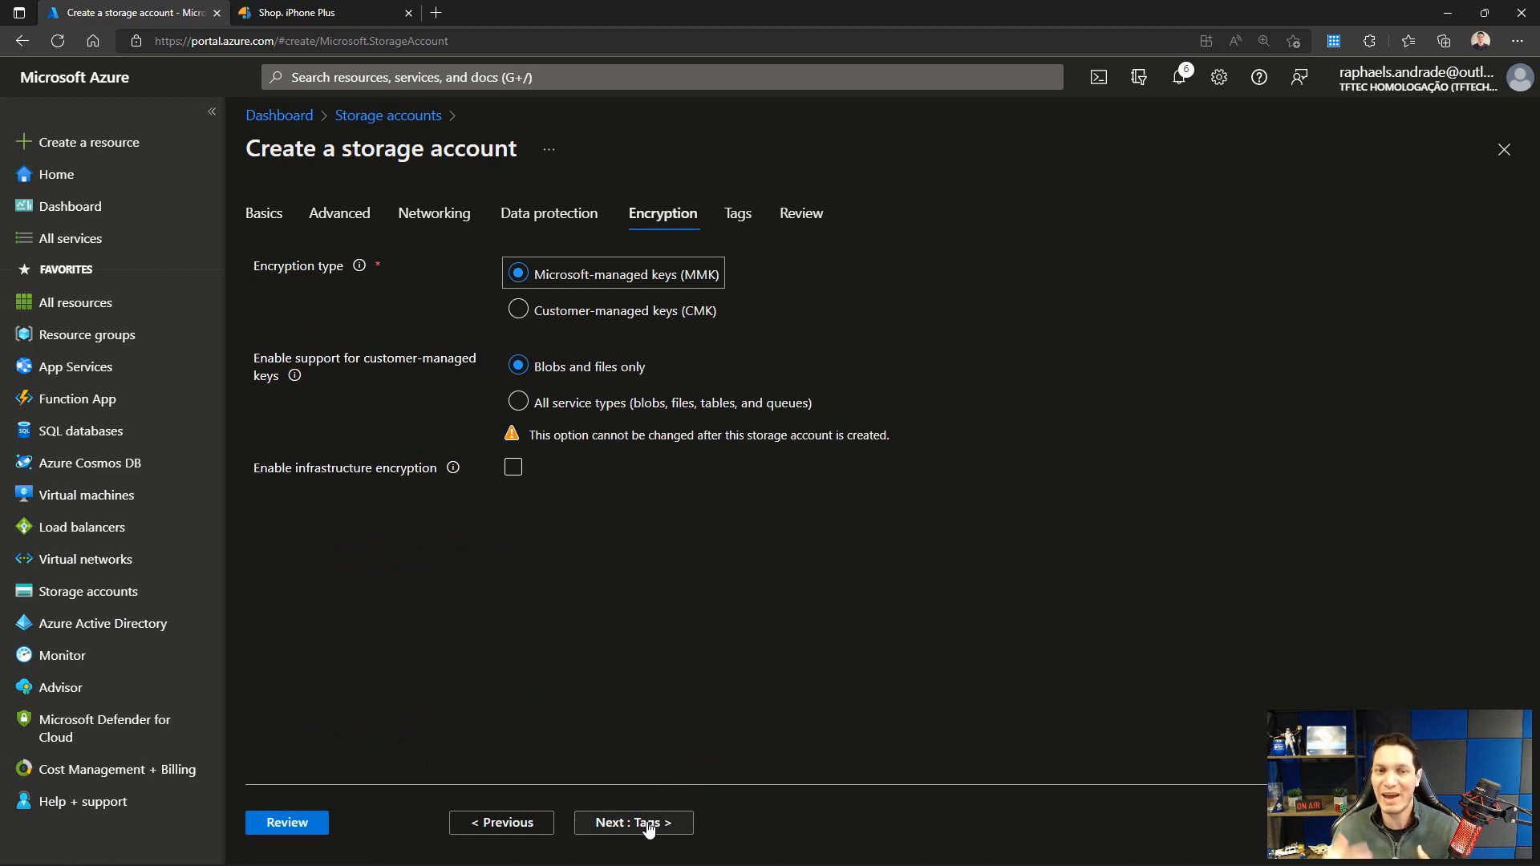
click(650, 824)
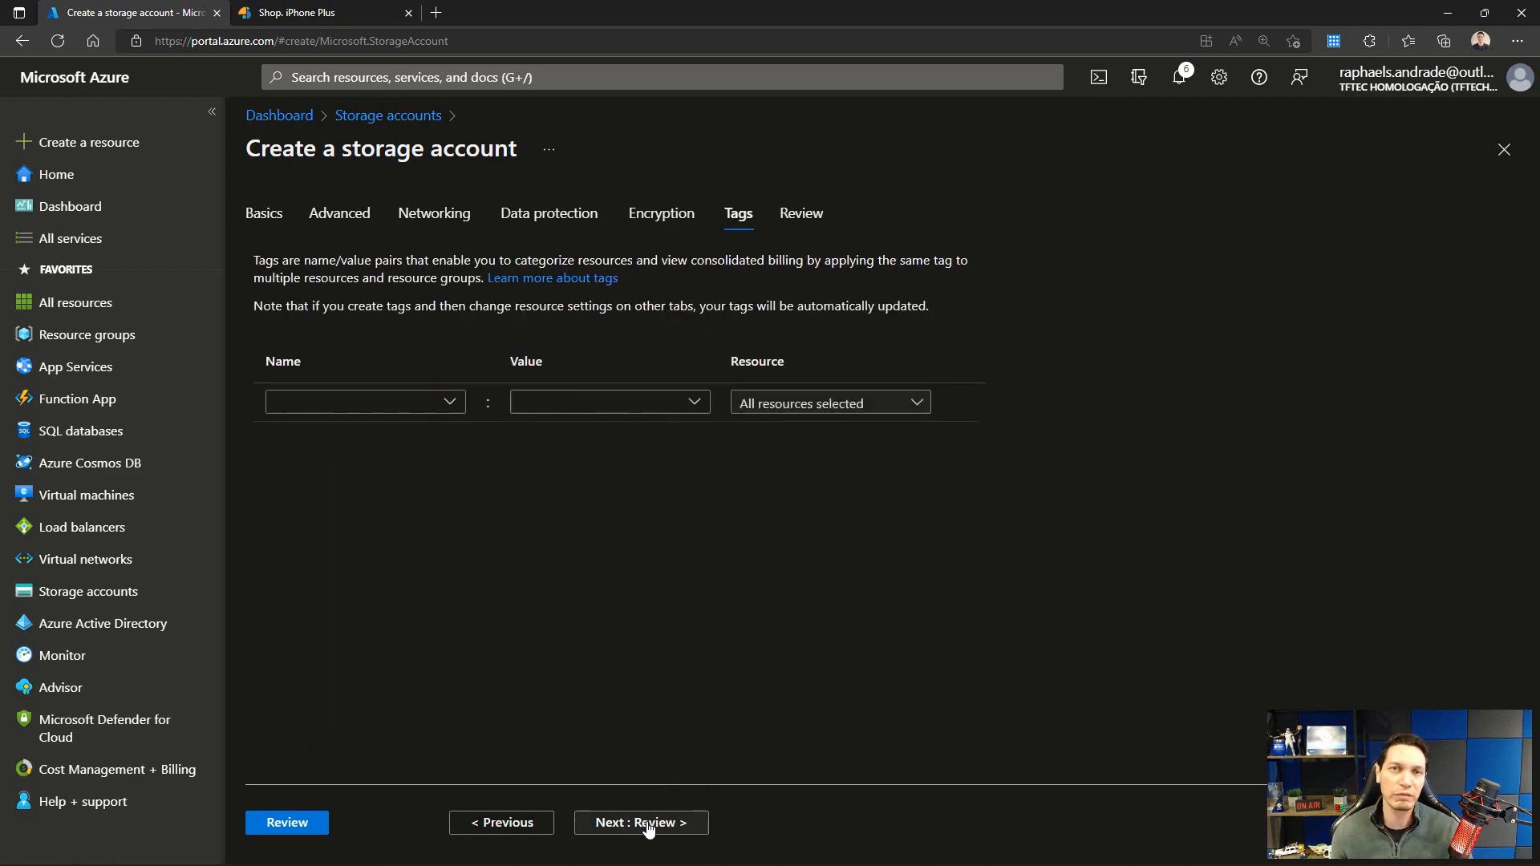
click(649, 824)
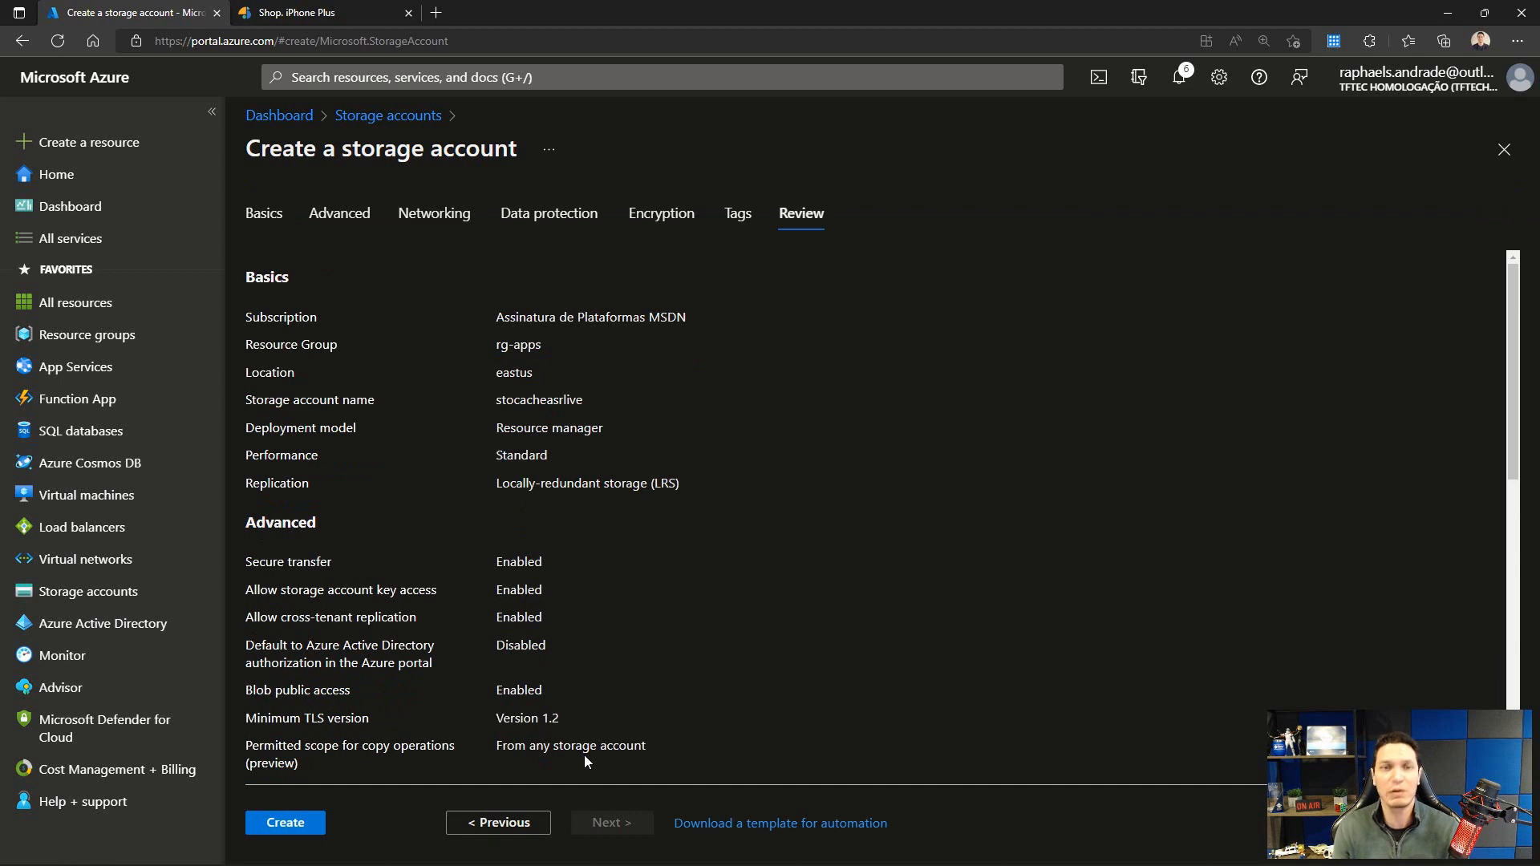
click(320, 822)
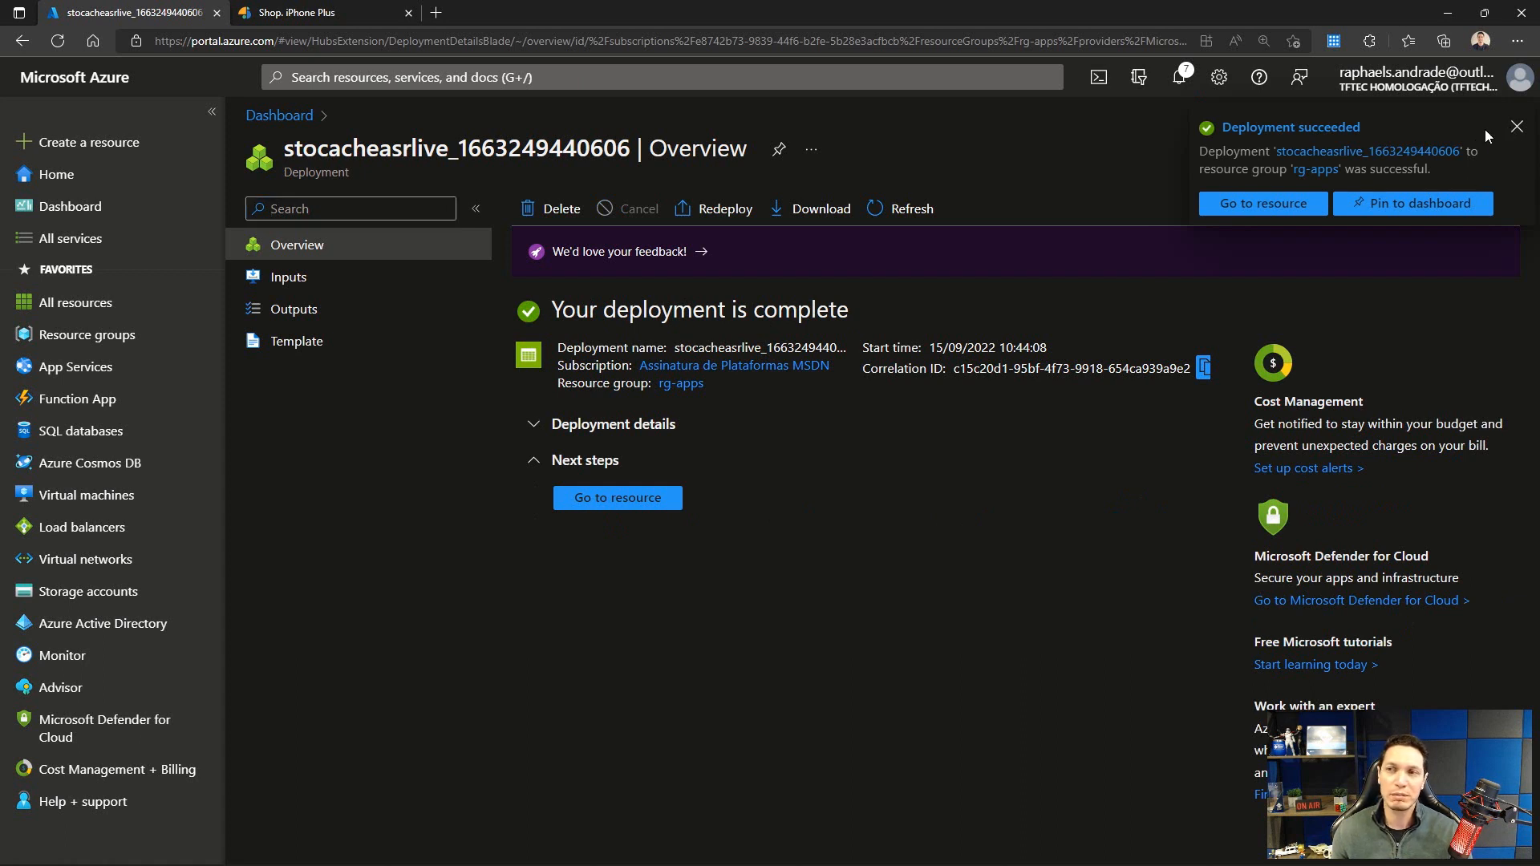
click(1516, 126)
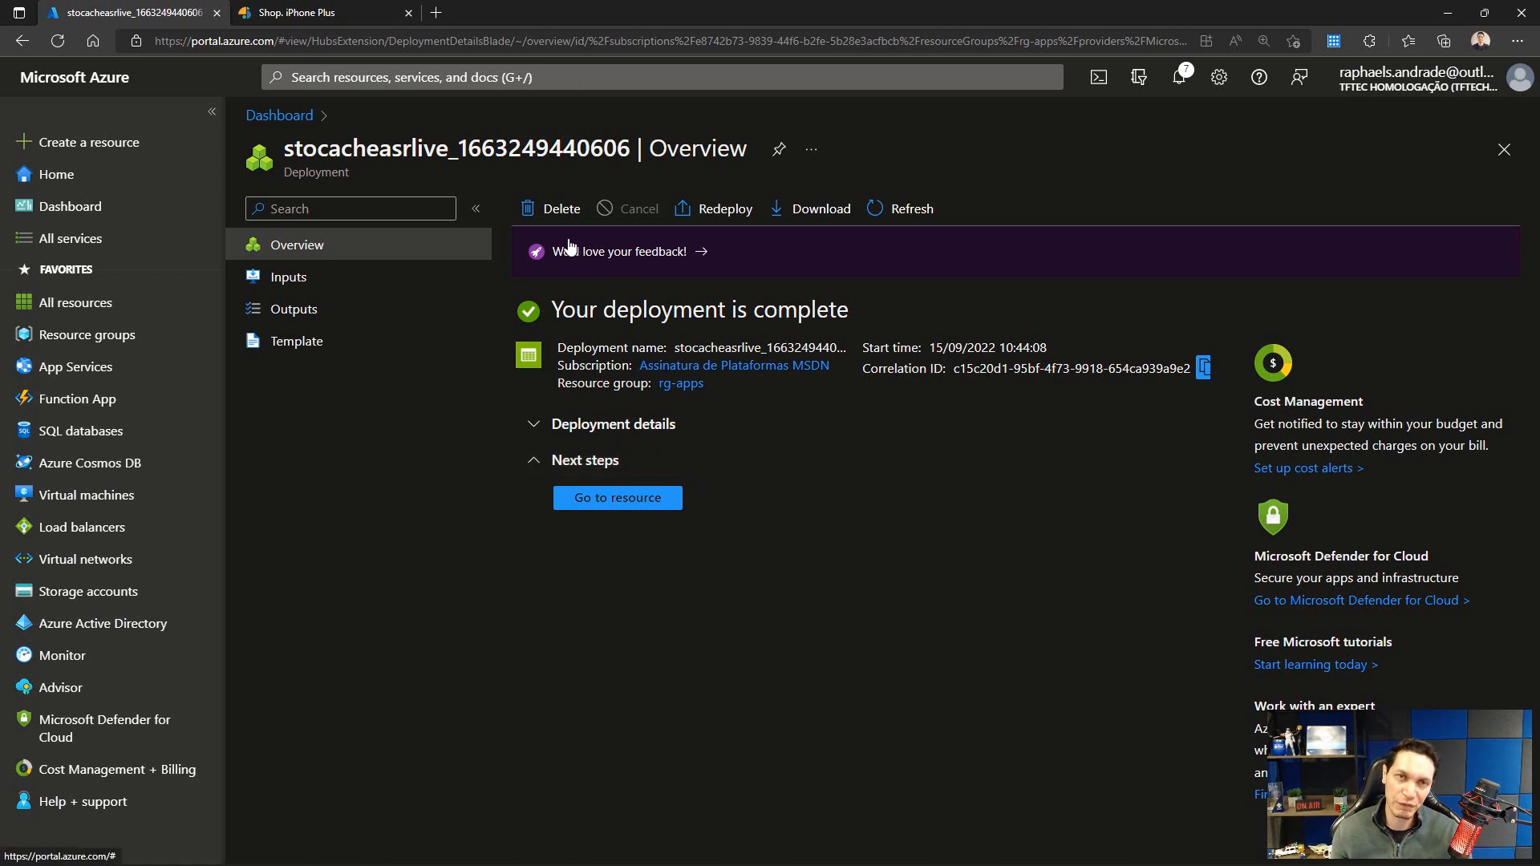
Step: Search the portal for public ip and open the Public IP addresses list
click(527, 79)
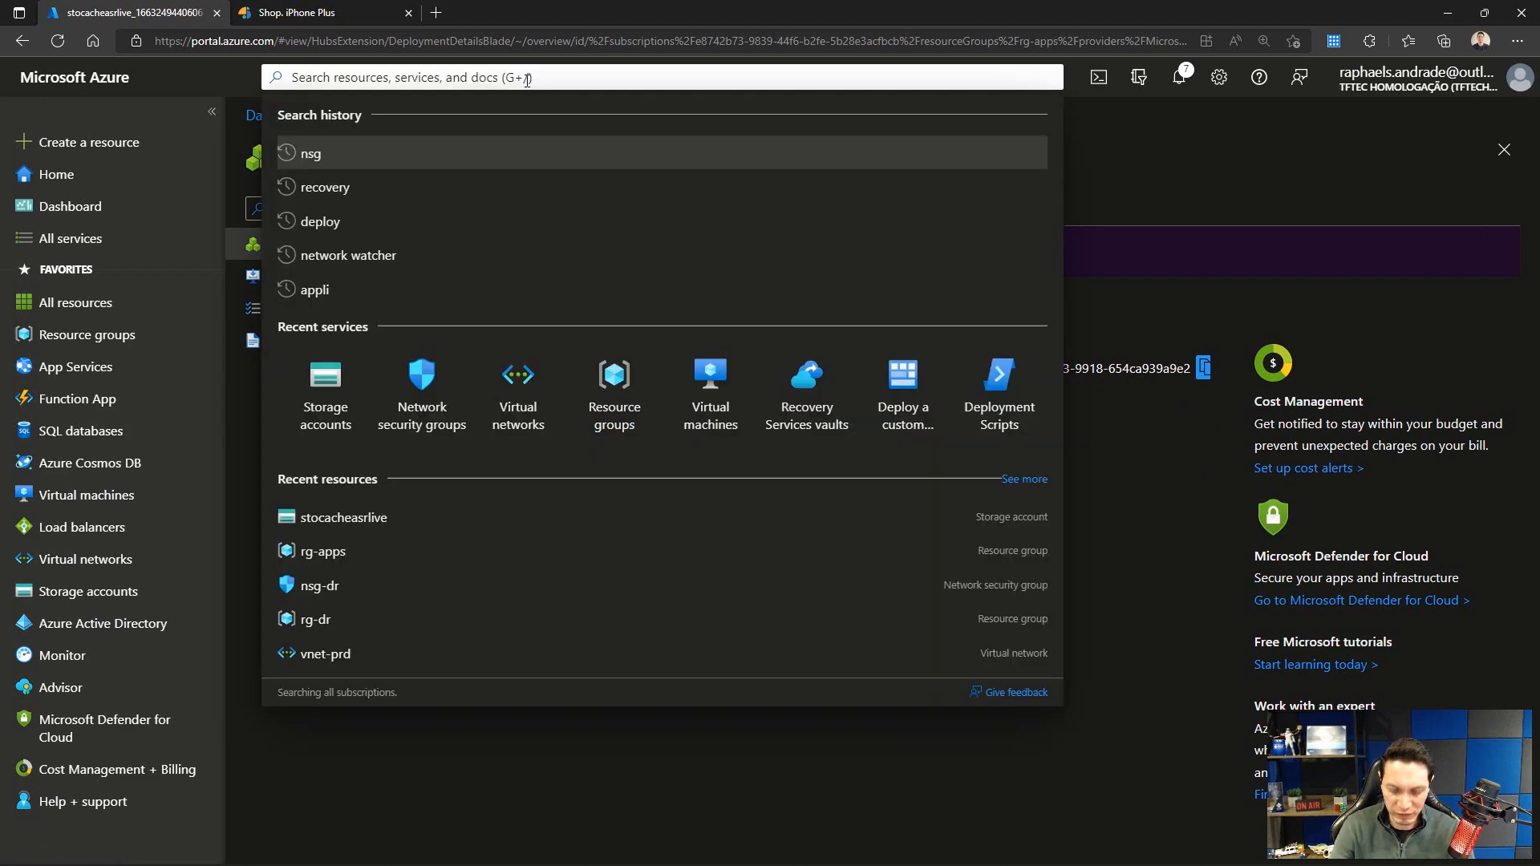
text(pip)
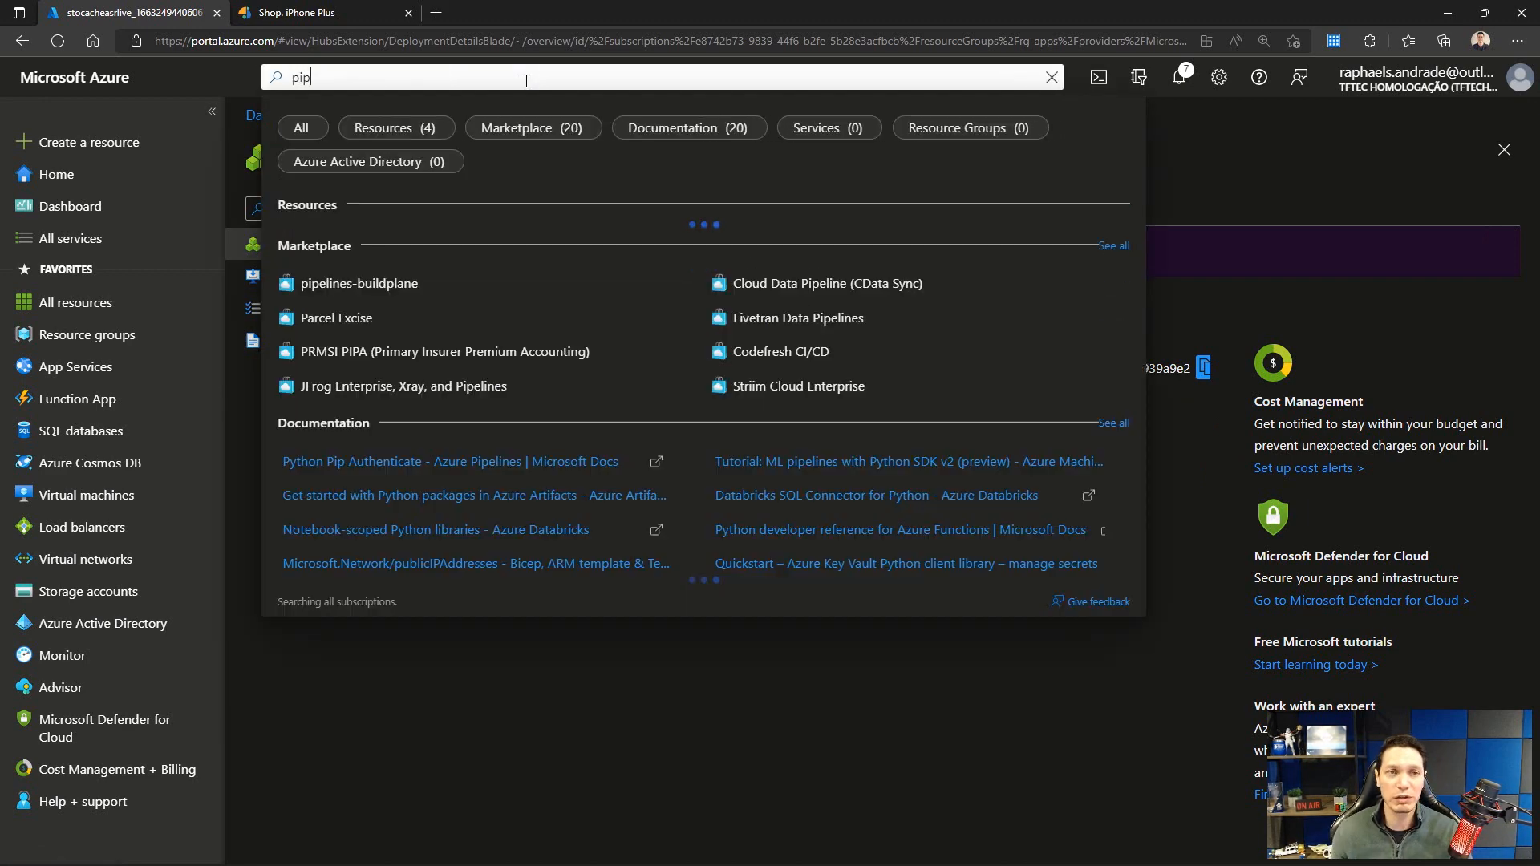
key(BackSpace)
key(BackSpace)
key(BackSpace)
text(public ip)
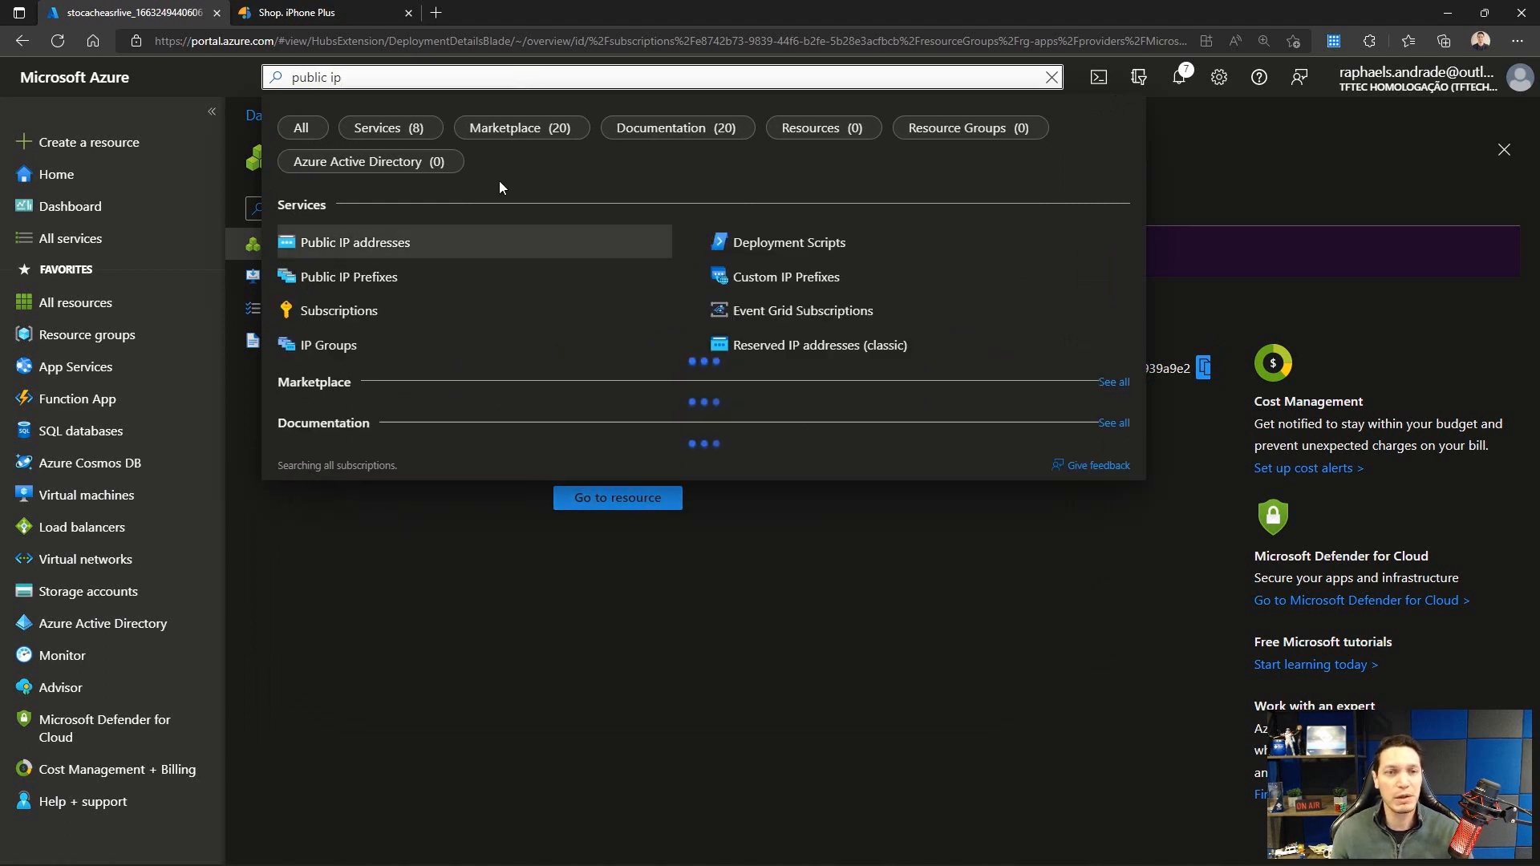
click(339, 245)
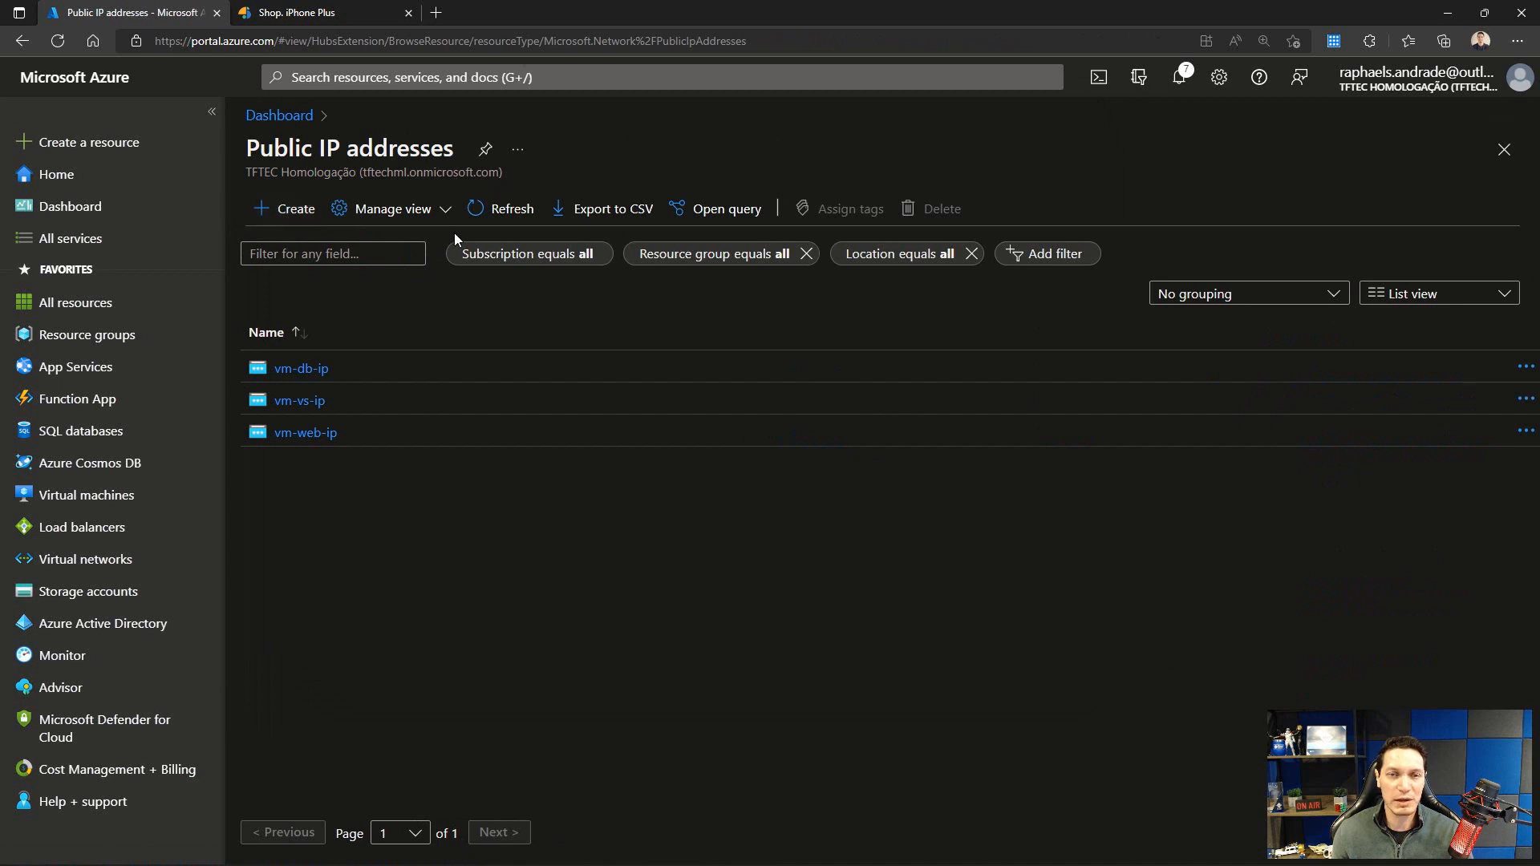
Step: Start a new public IP address and name it pip-vm-web-dr
click(284, 209)
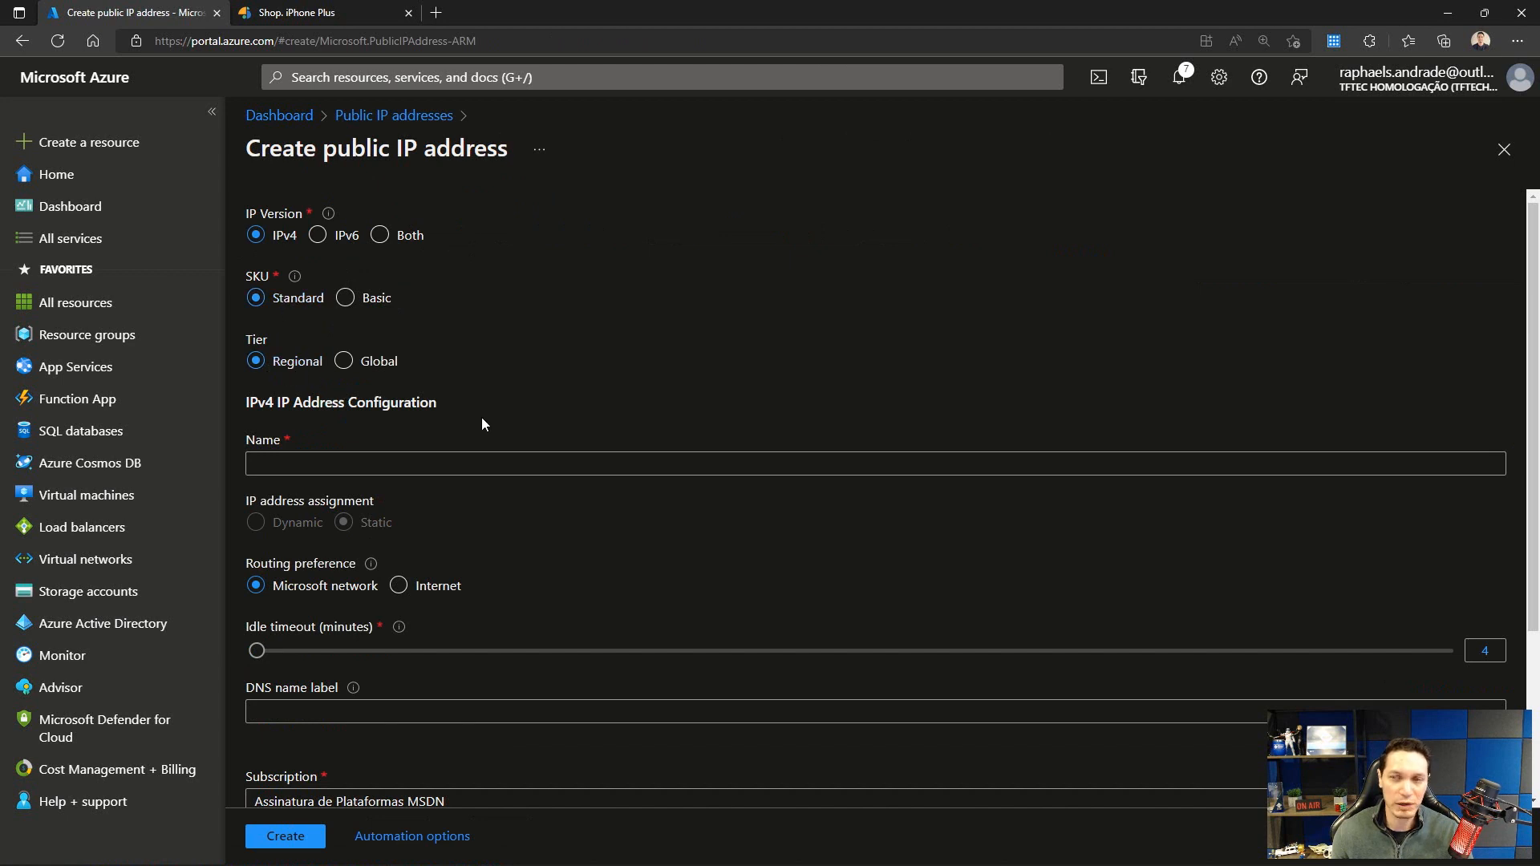
click(529, 465)
text(pip)
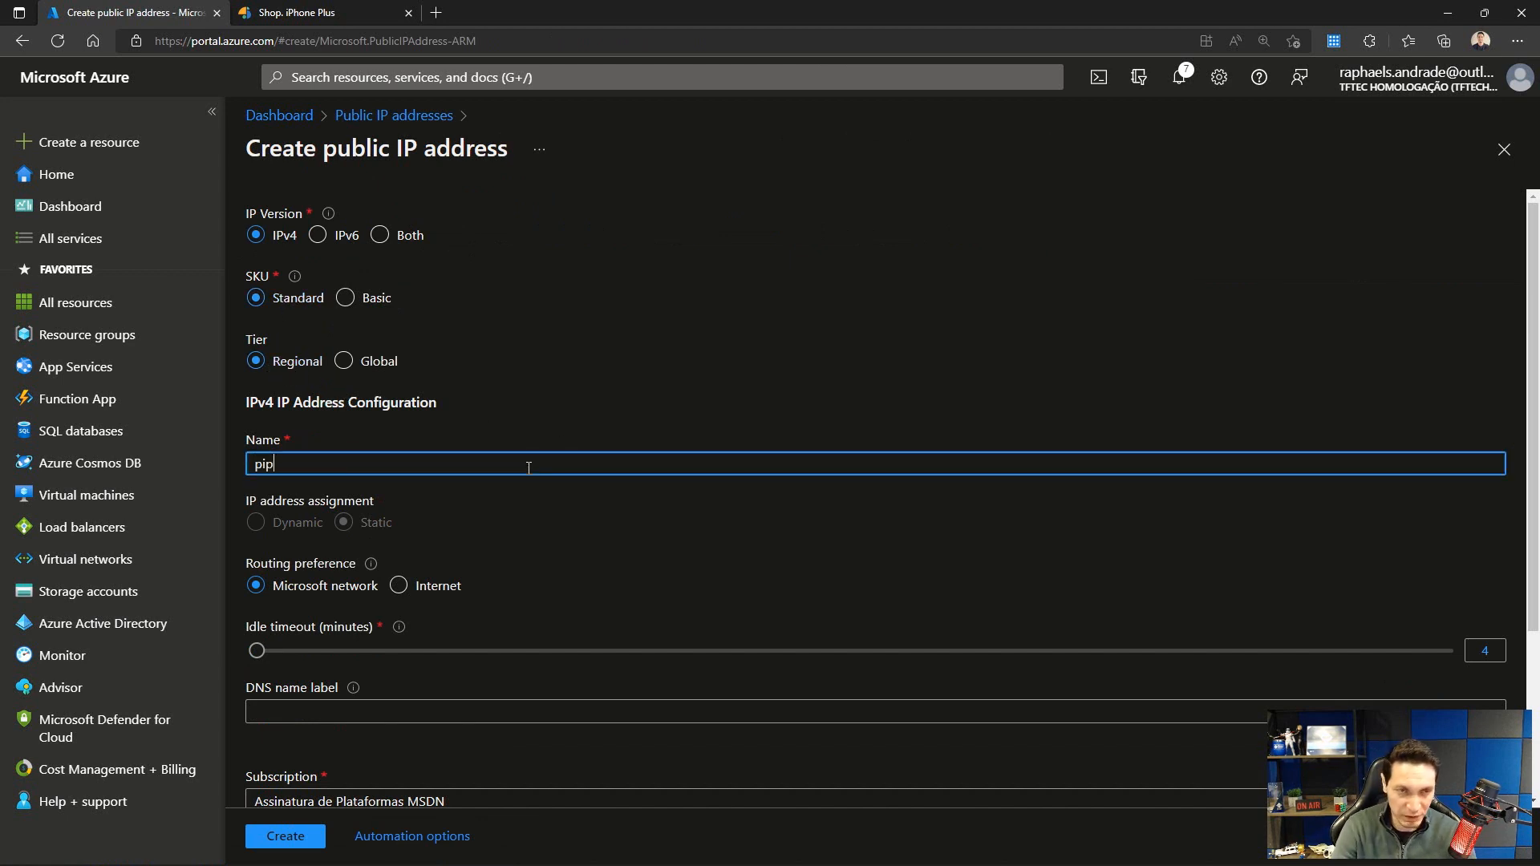
text(-)
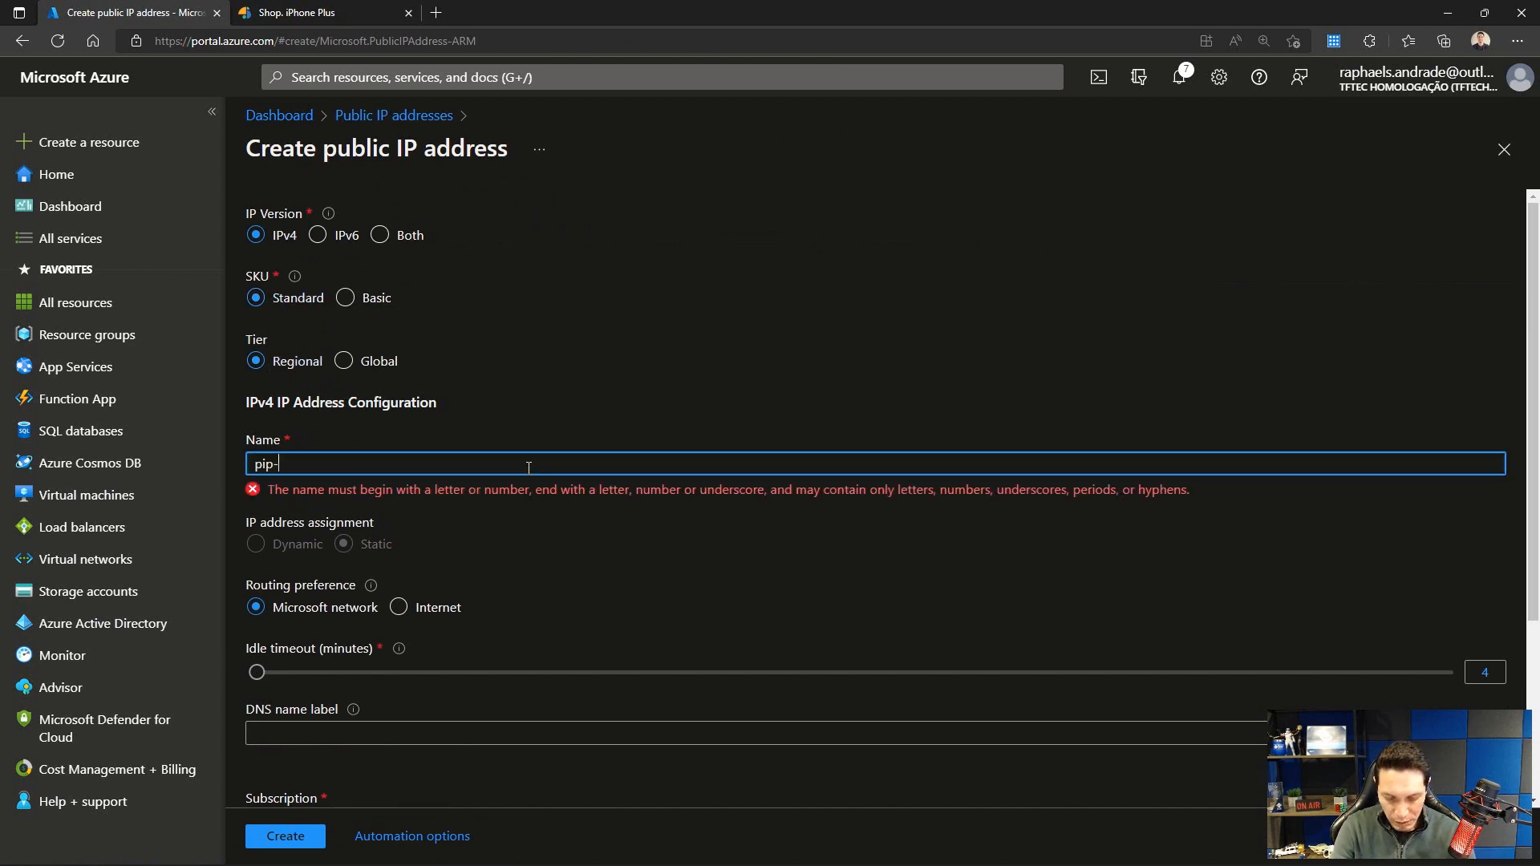
text(vm-web-dr)
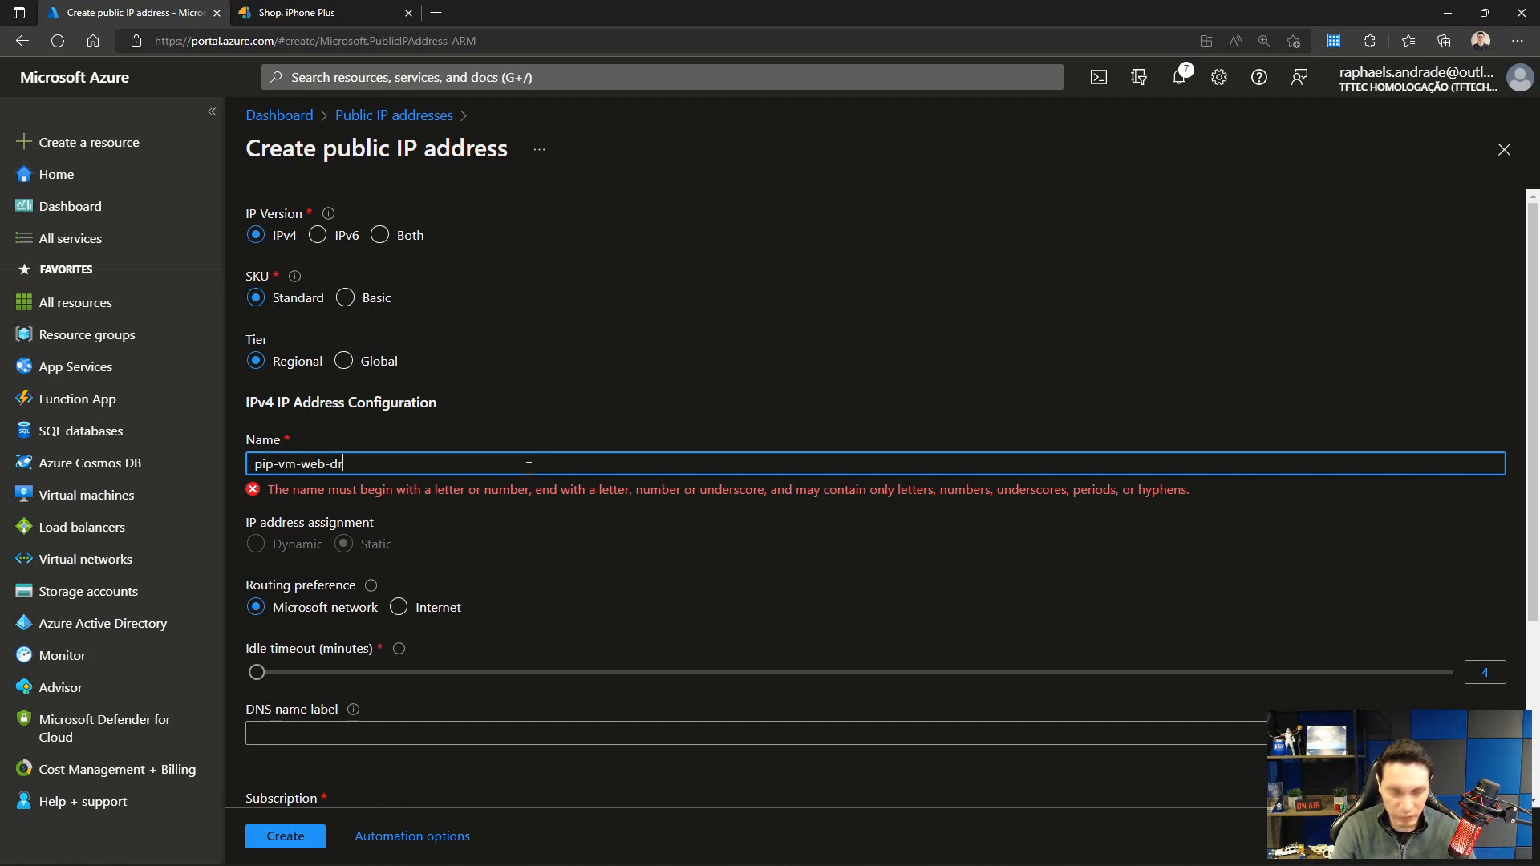
scroll(469, 471, down, 3)
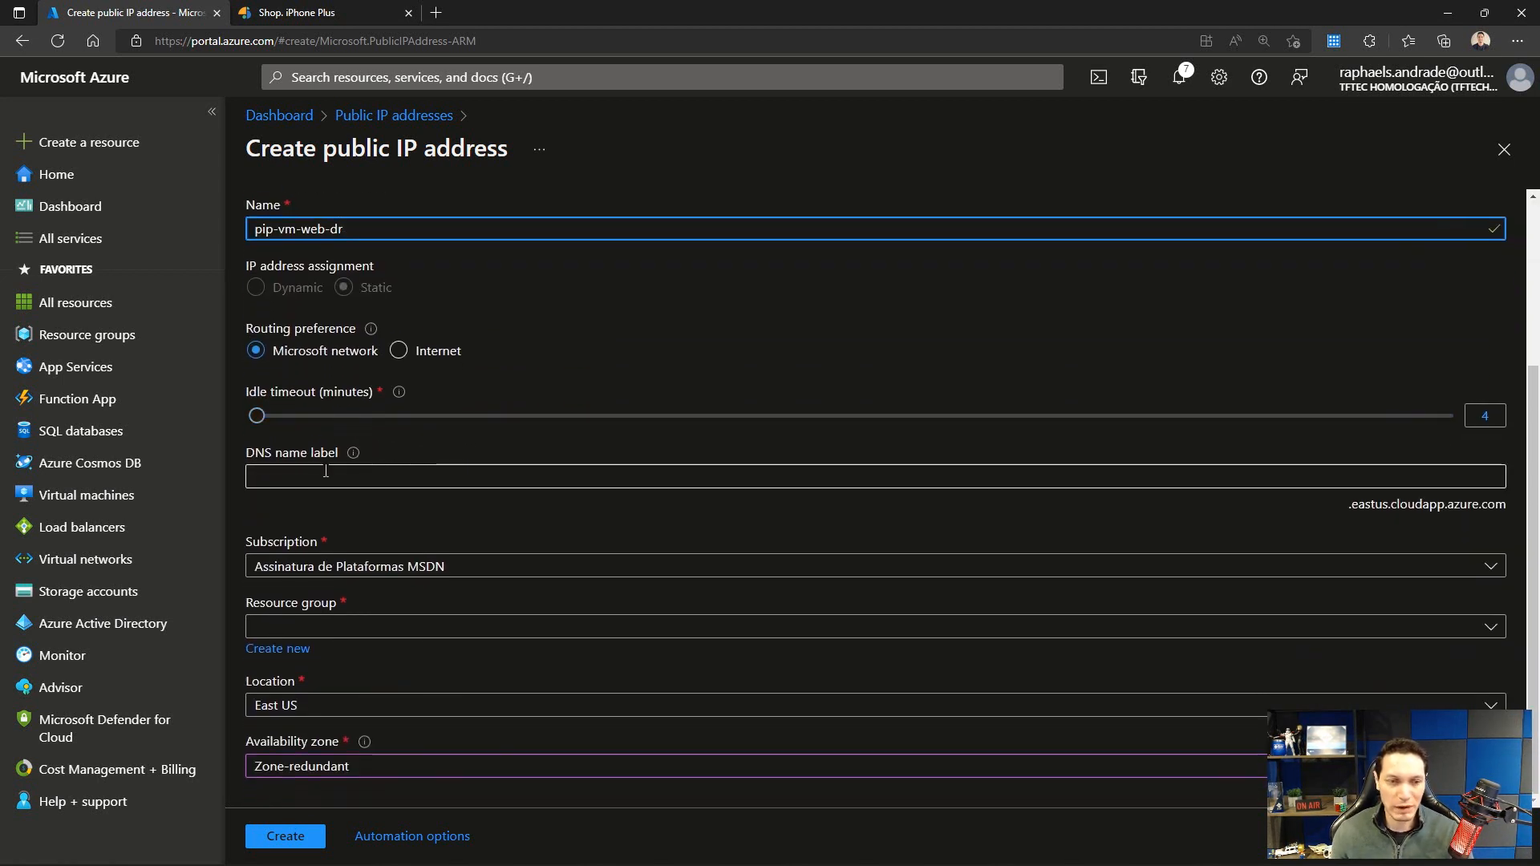
Step: Set the public IP's location to North Europe and its resource group to rg-dr, and create it
click(325, 706)
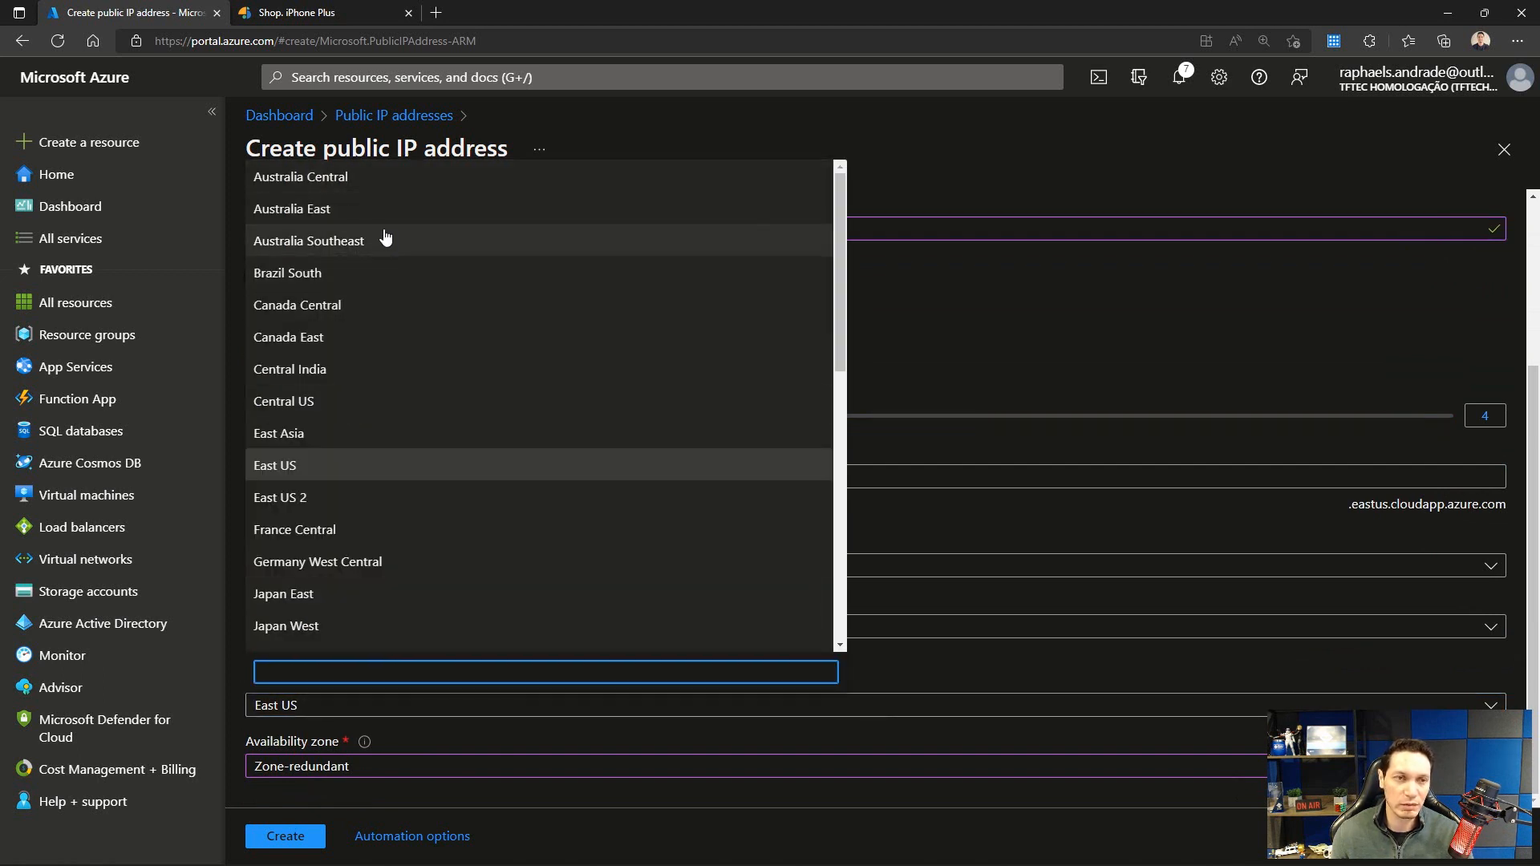
scroll(385, 238, down, 3)
click(337, 532)
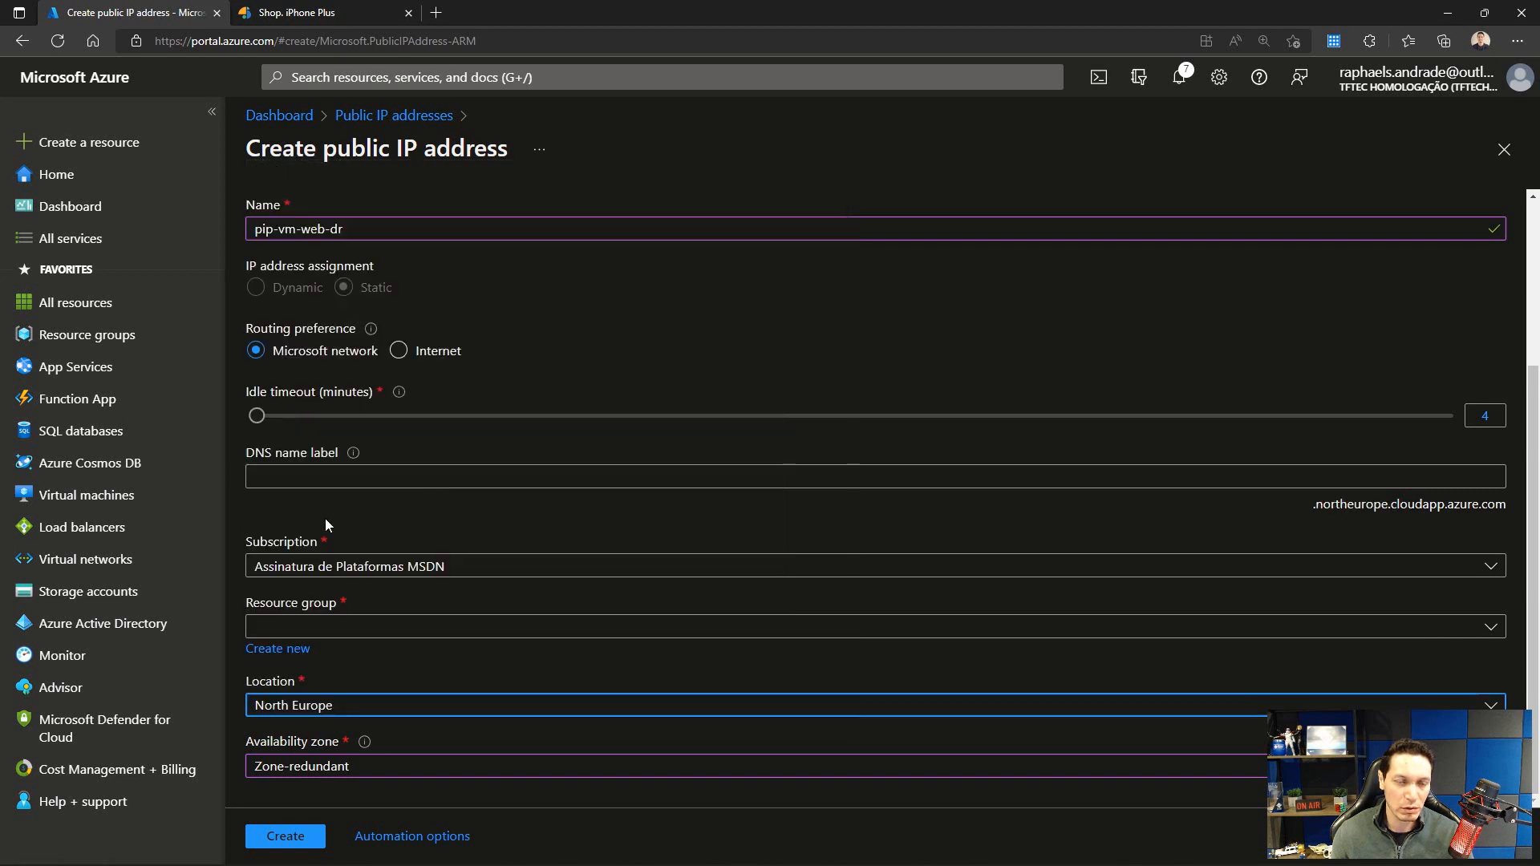
click(584, 627)
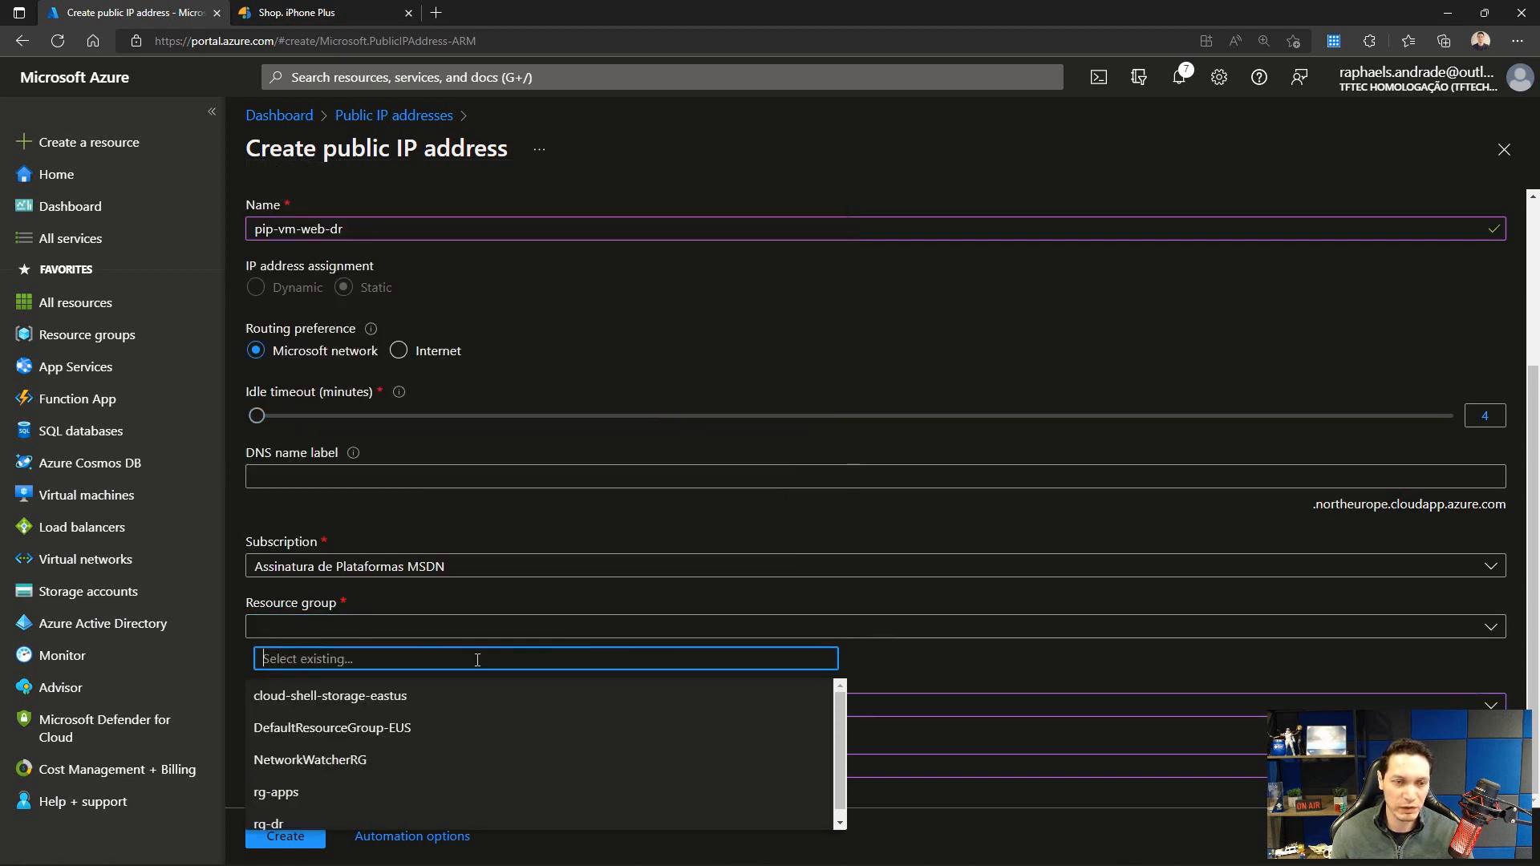
click(473, 818)
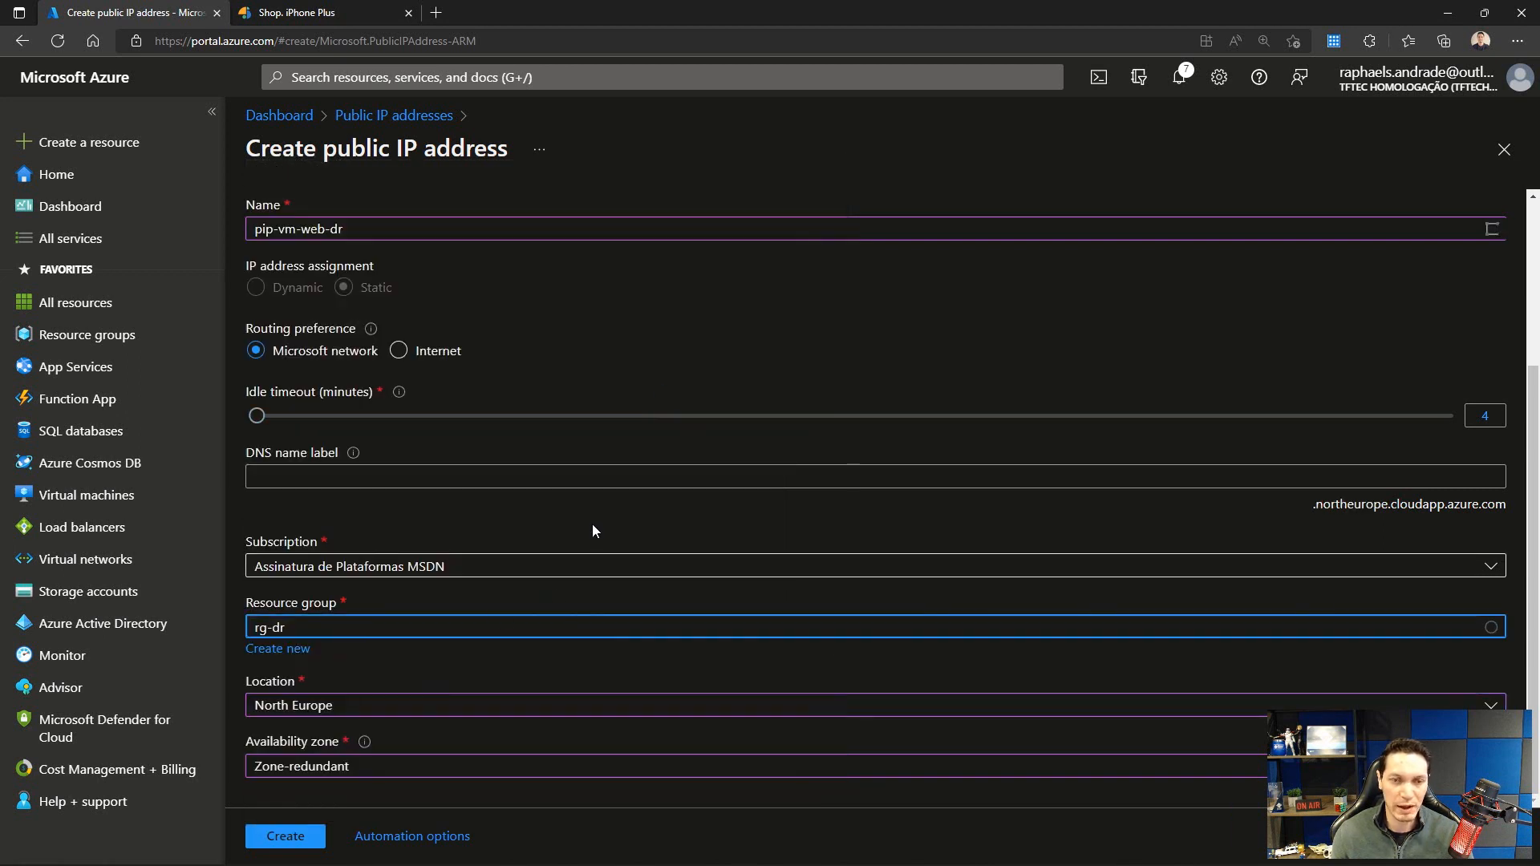
scroll(592, 520, up, 3)
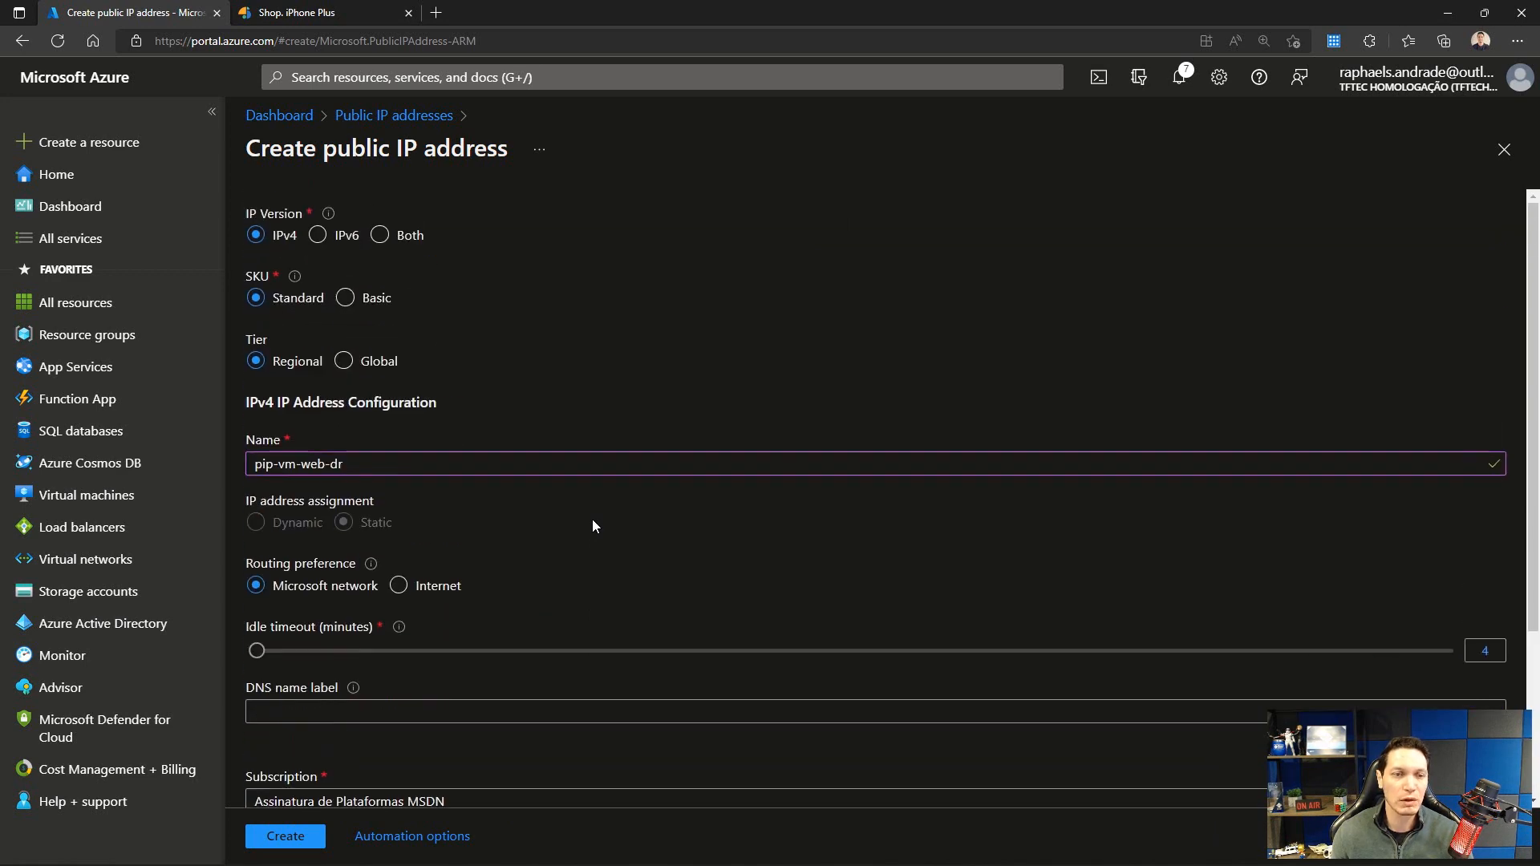
scroll(593, 521, down, 3)
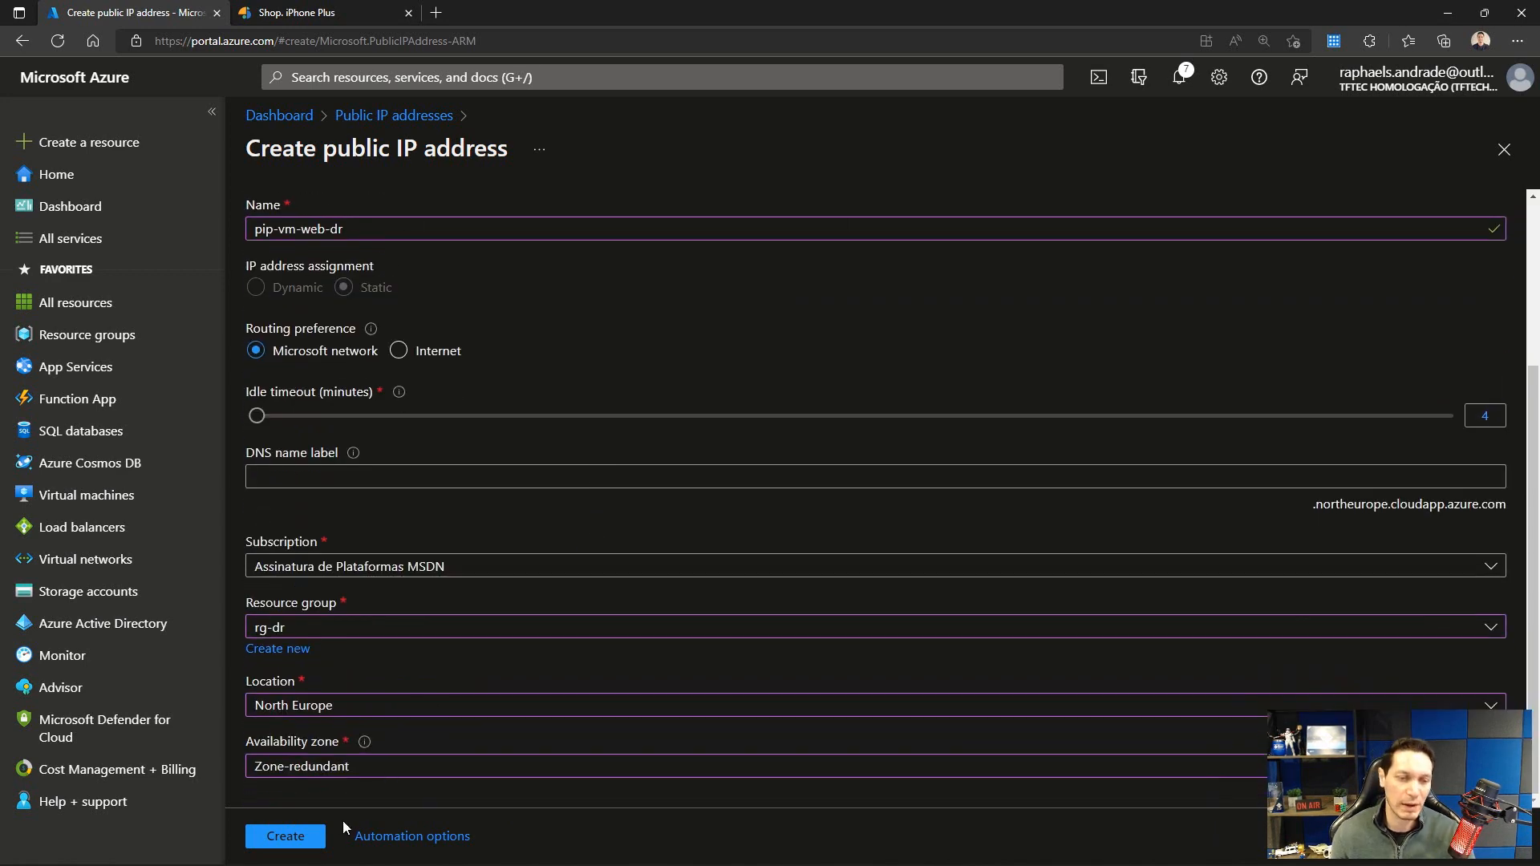
click(305, 836)
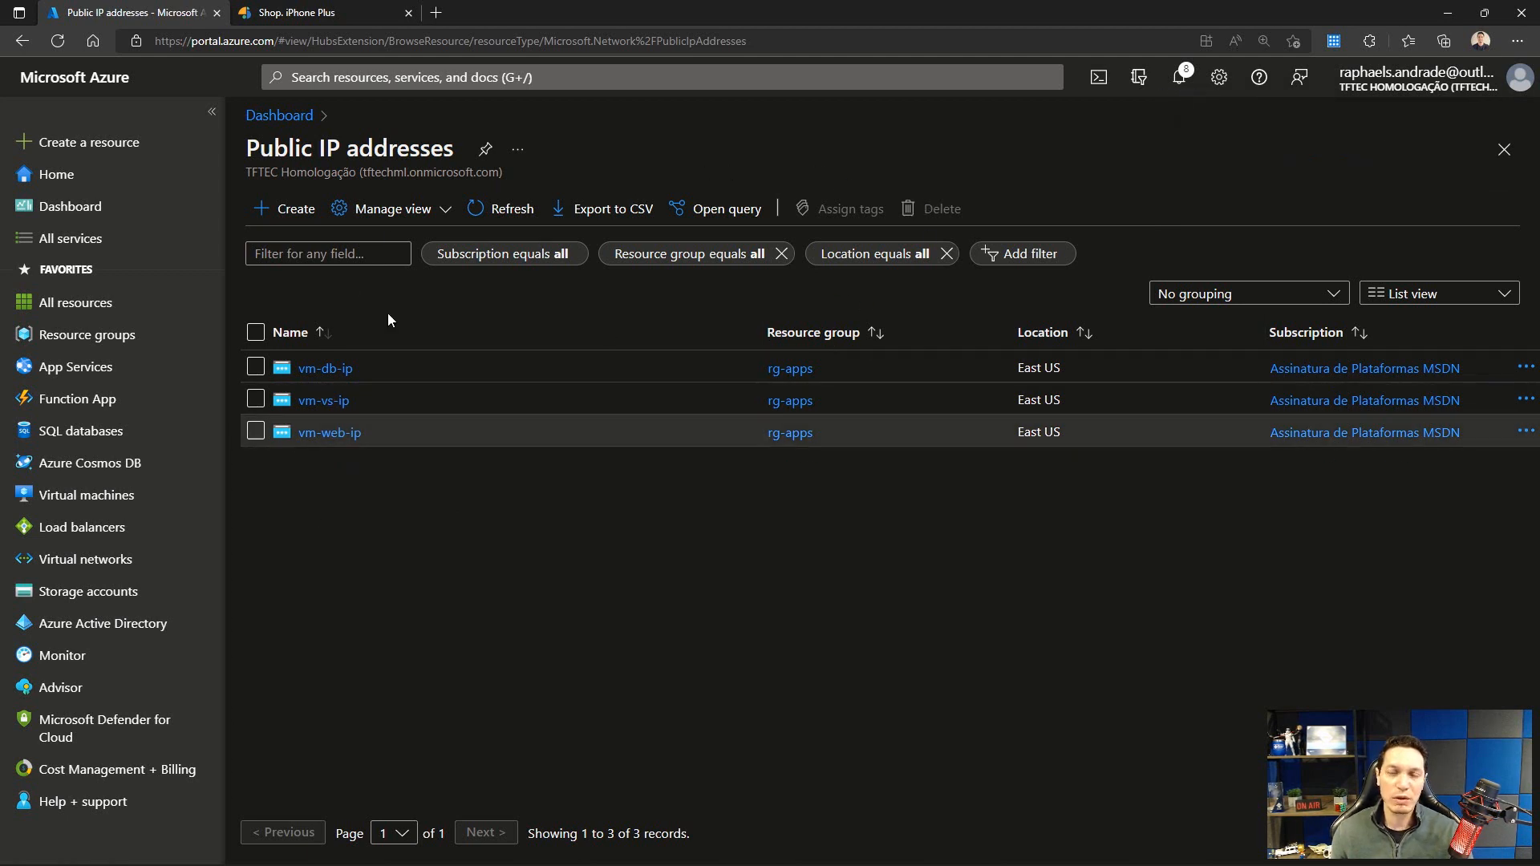
Step: Open the Disaster recovery settings of the vm-web virtual machine and dismiss the deployment notification
click(51, 493)
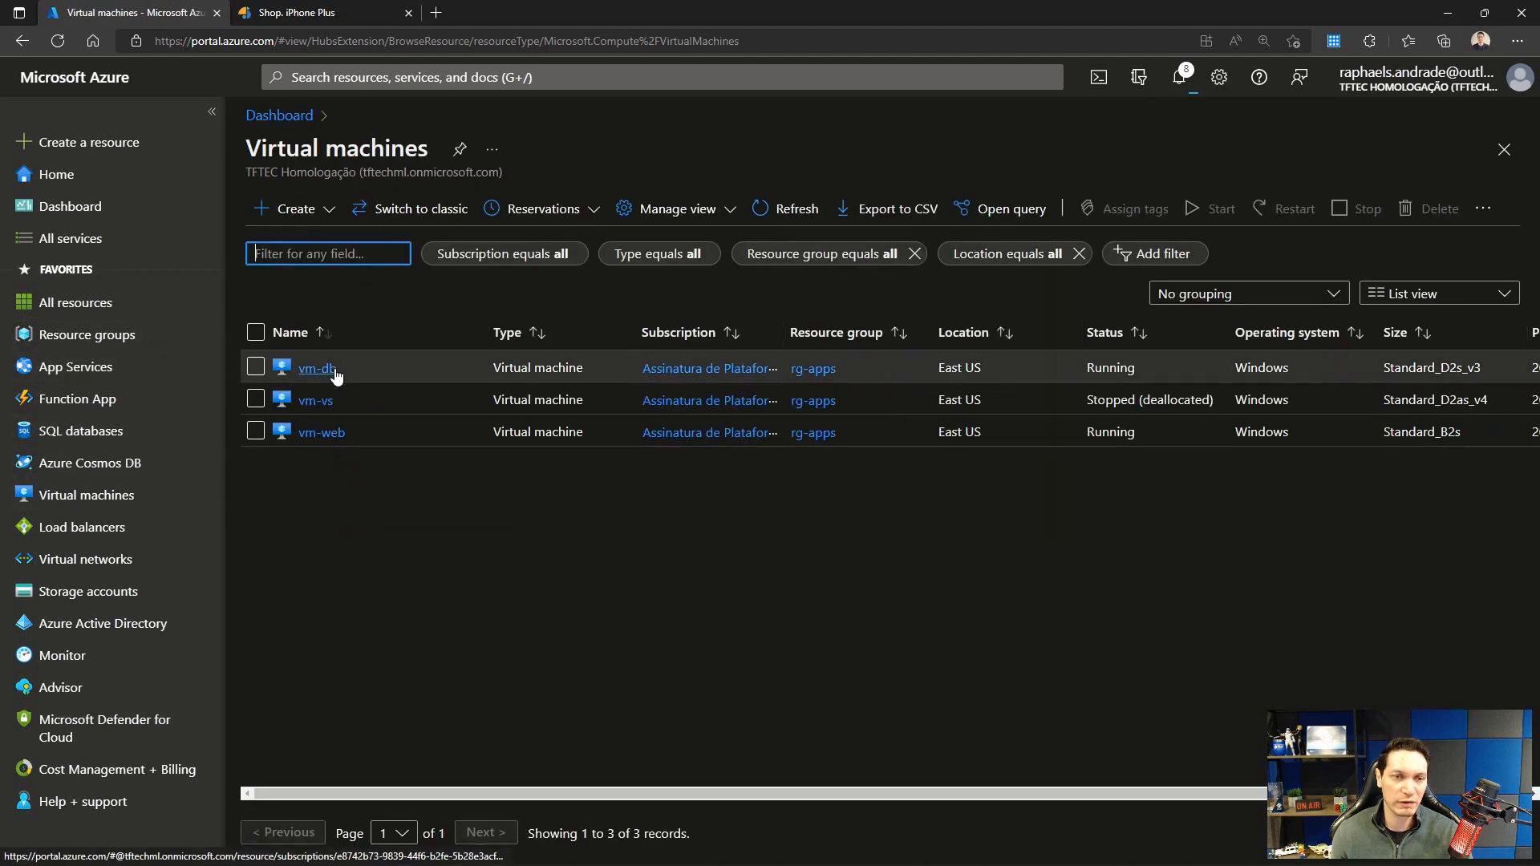
click(325, 433)
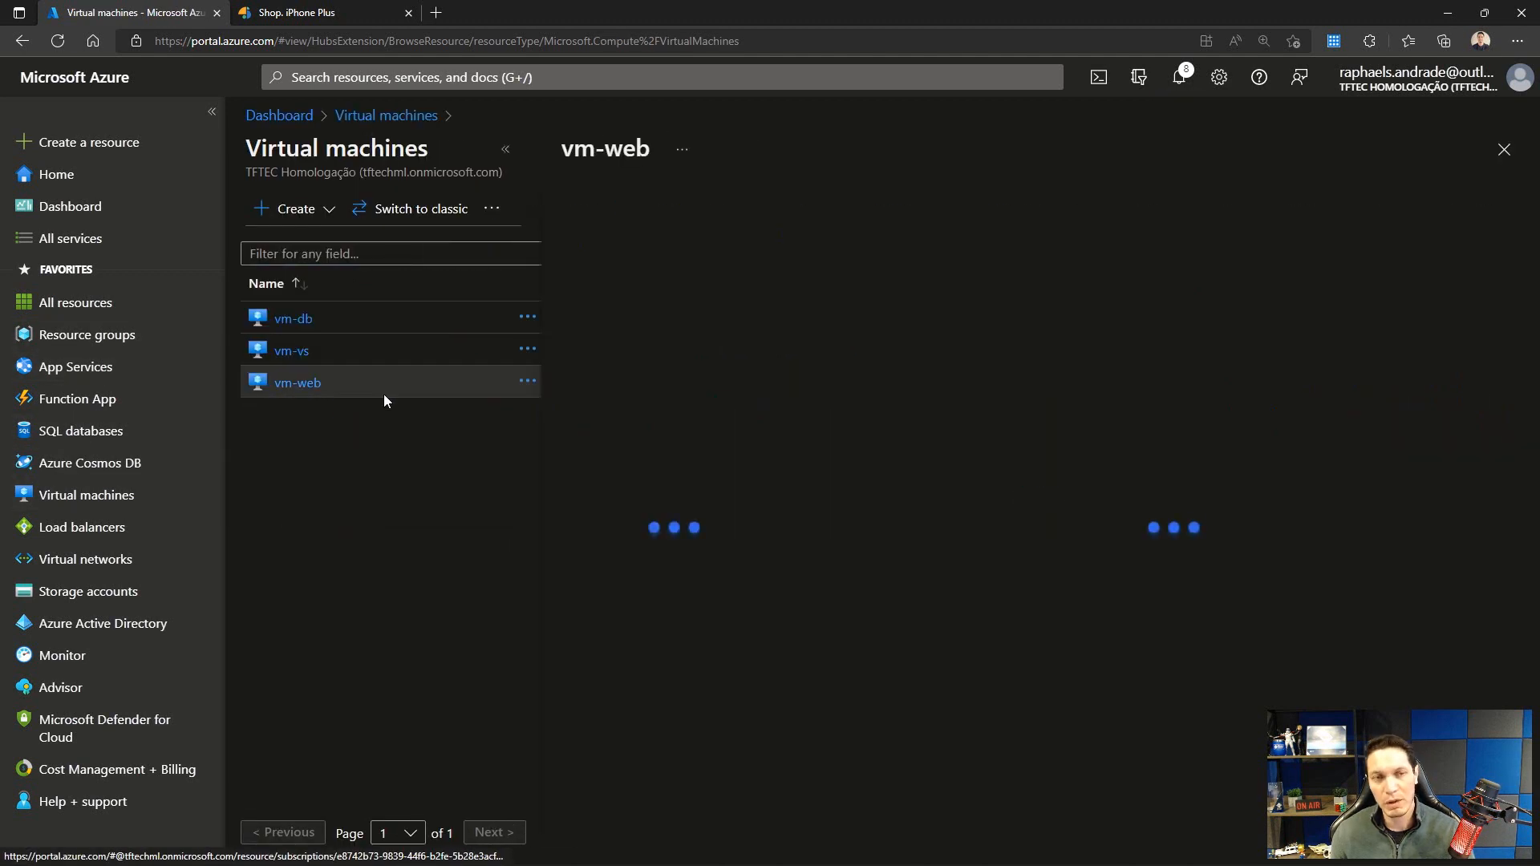
click(506, 149)
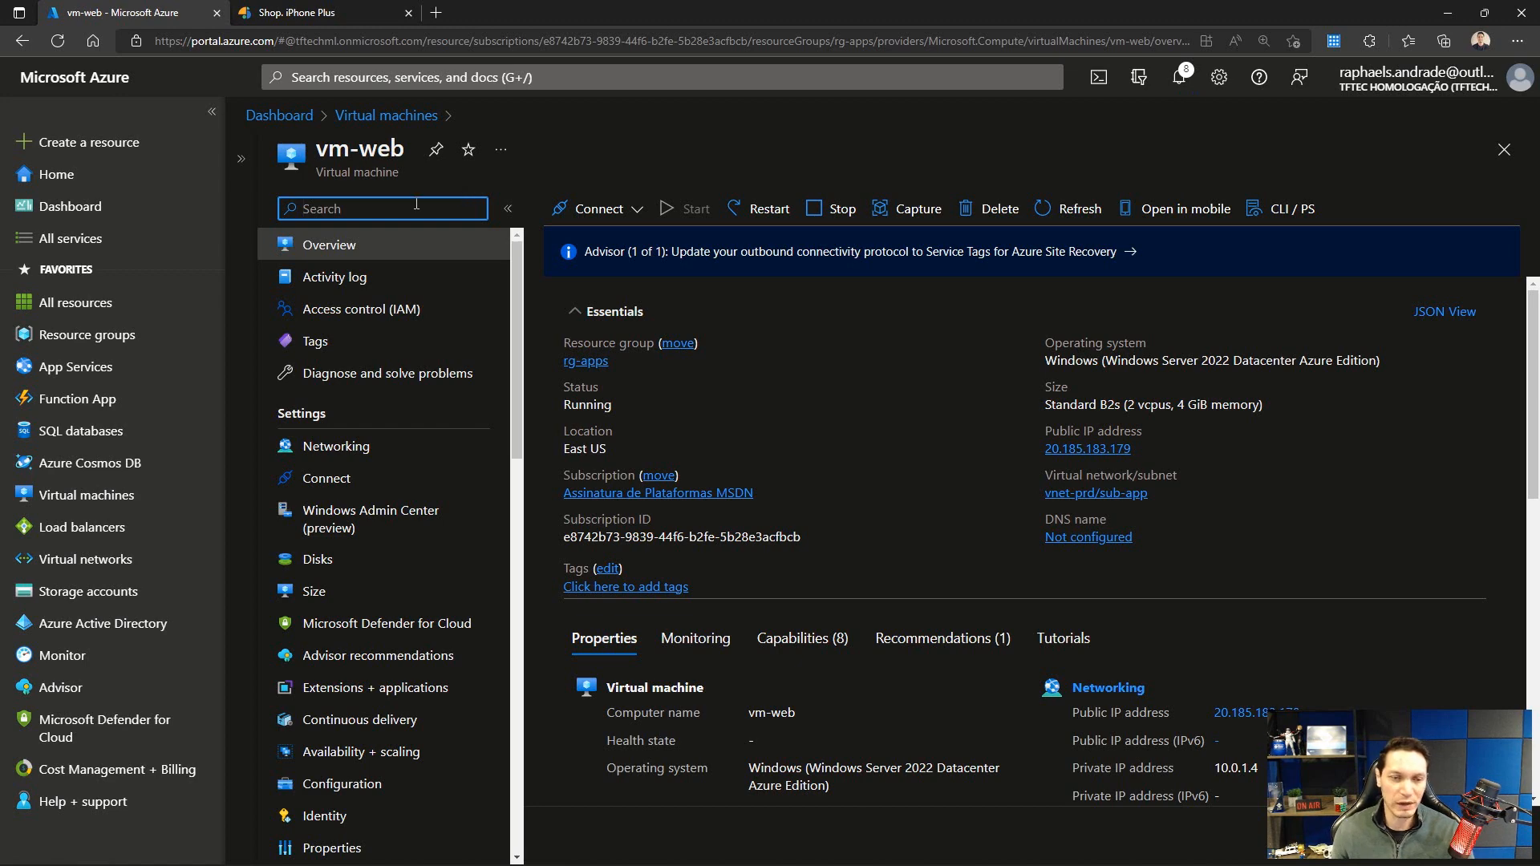
scroll(368, 369, down, 4)
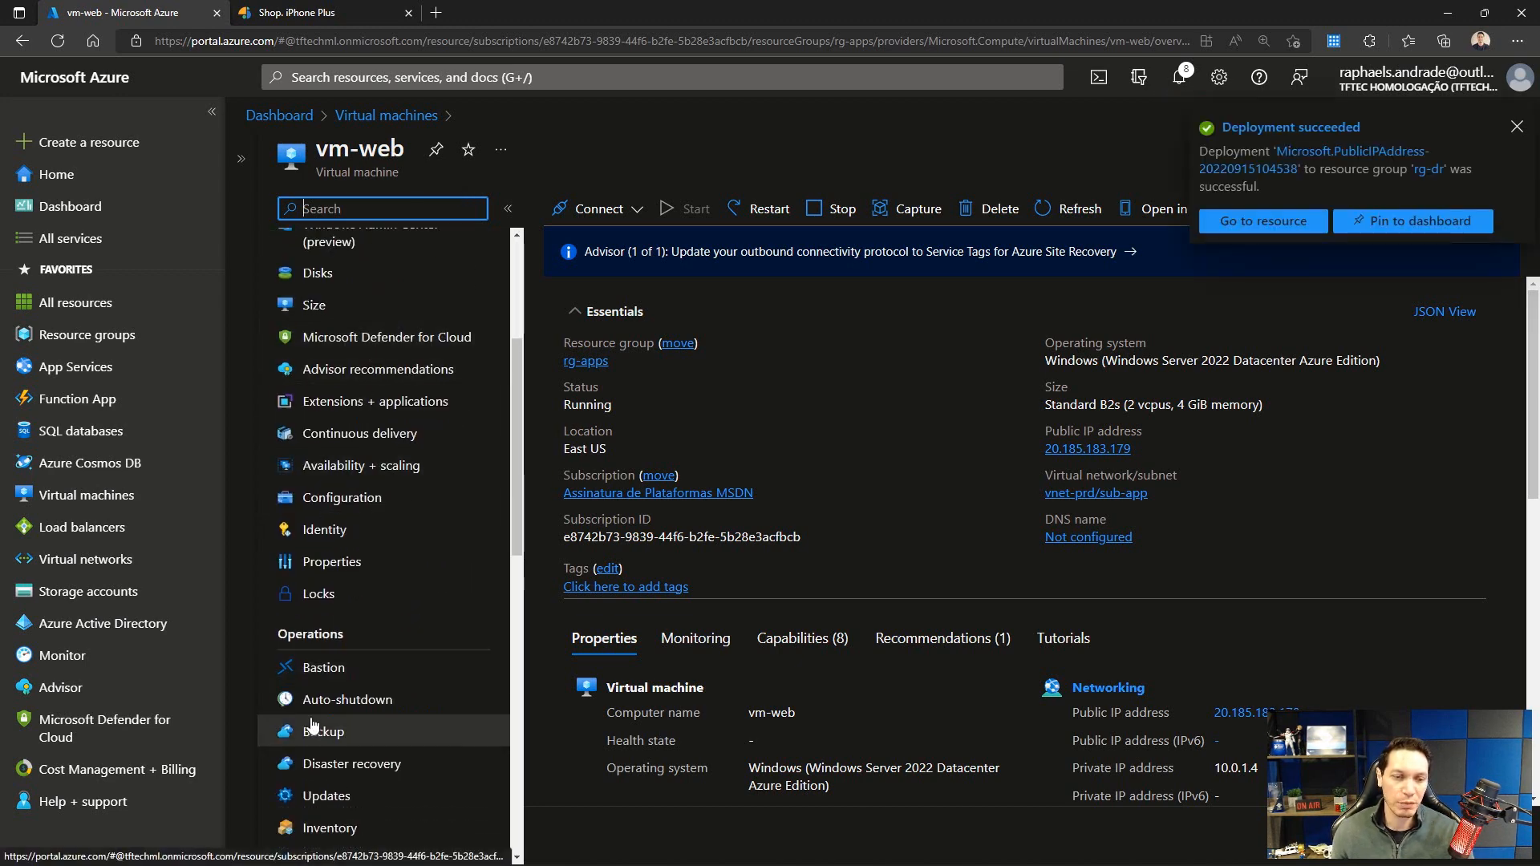
click(345, 766)
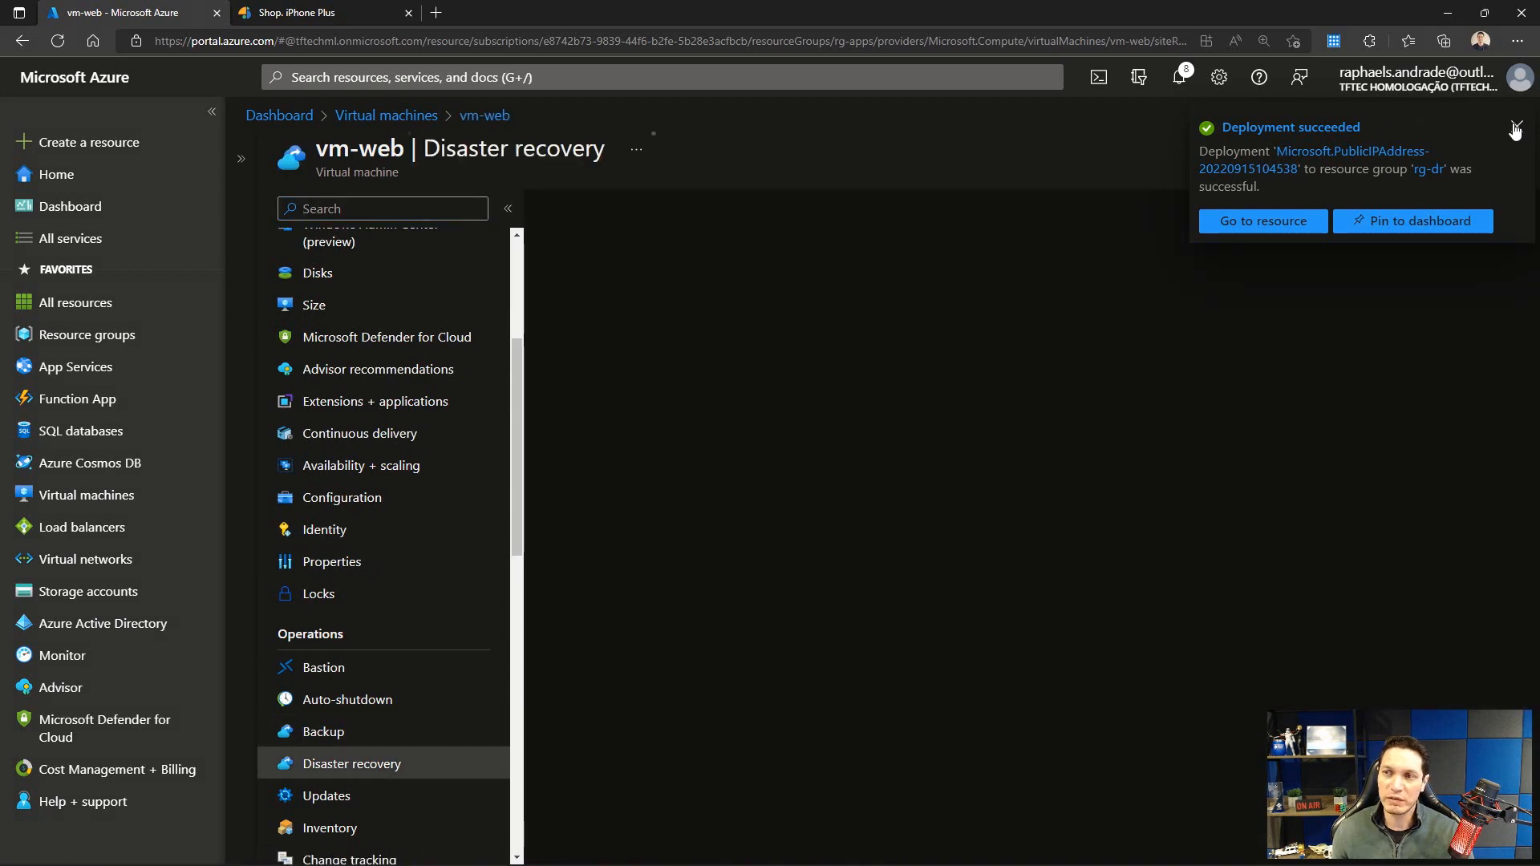
click(1517, 127)
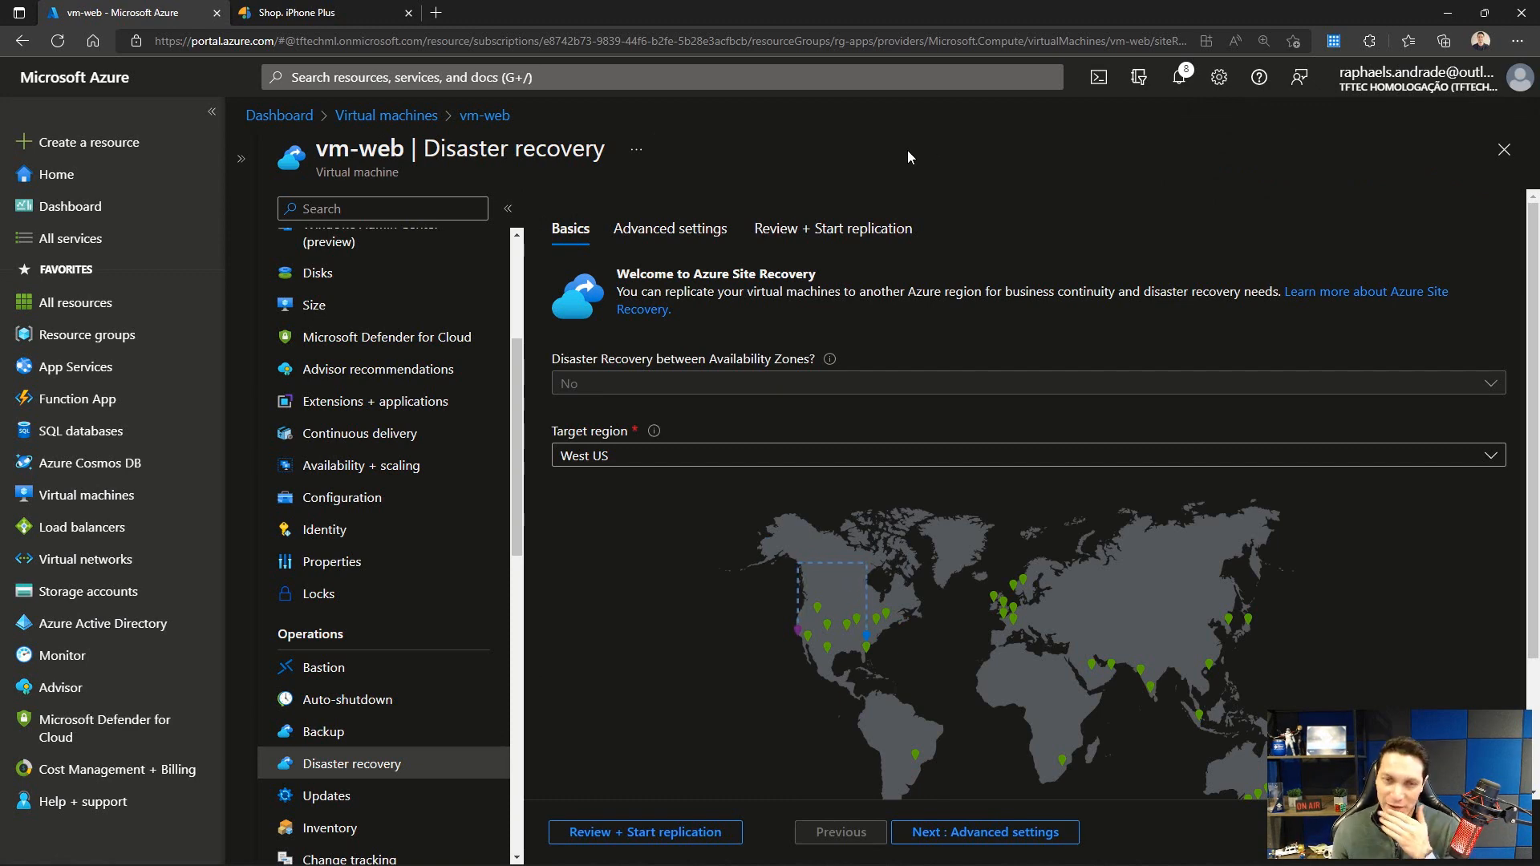
Step: Try West India as the replication target region and examine the source and target on the map
scroll(831, 502, down, 2)
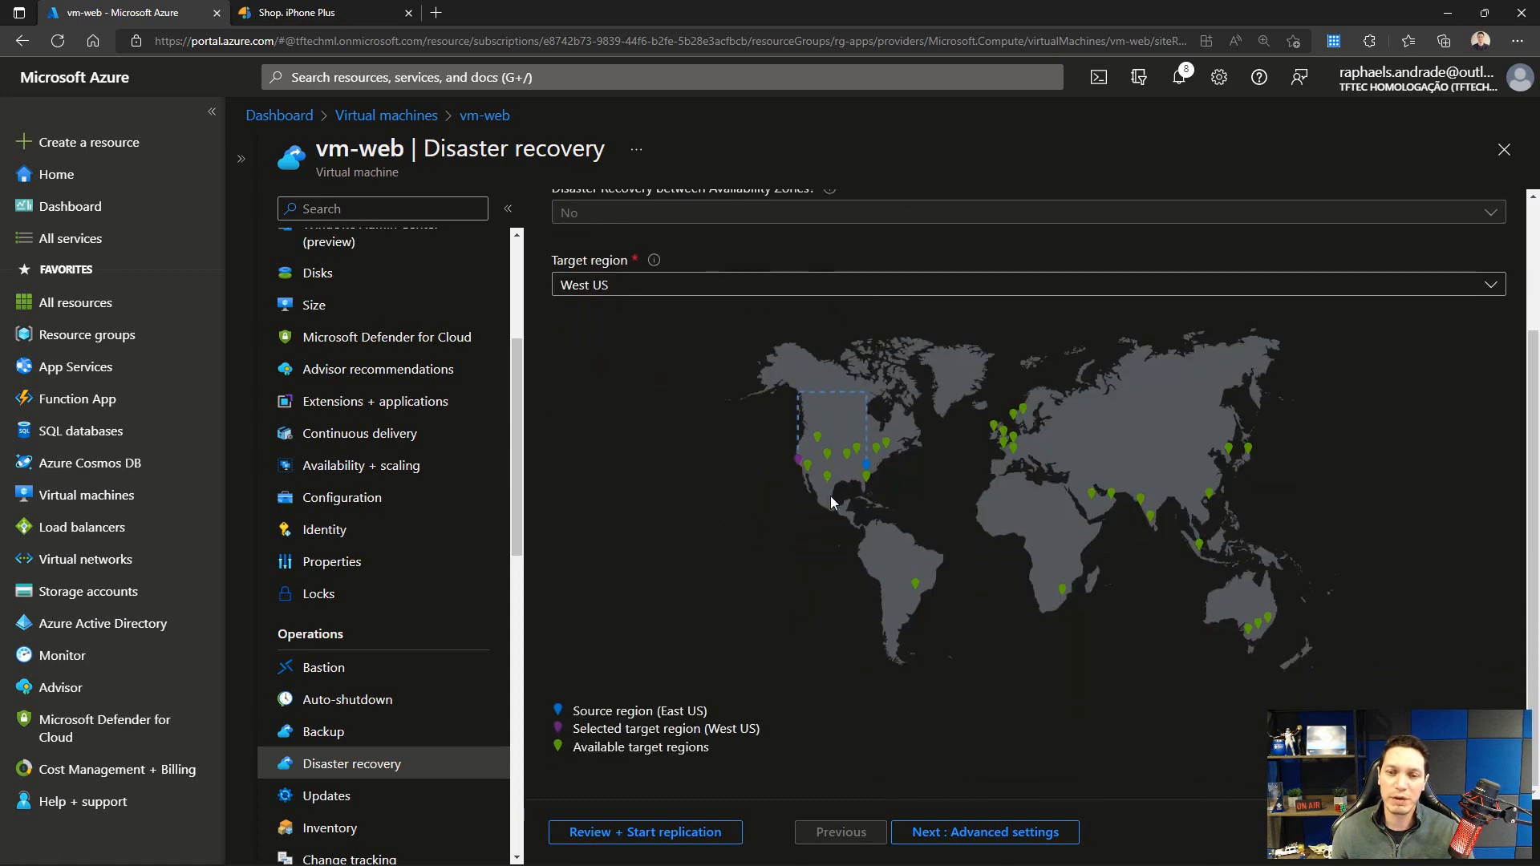
scroll(782, 425, up, 2)
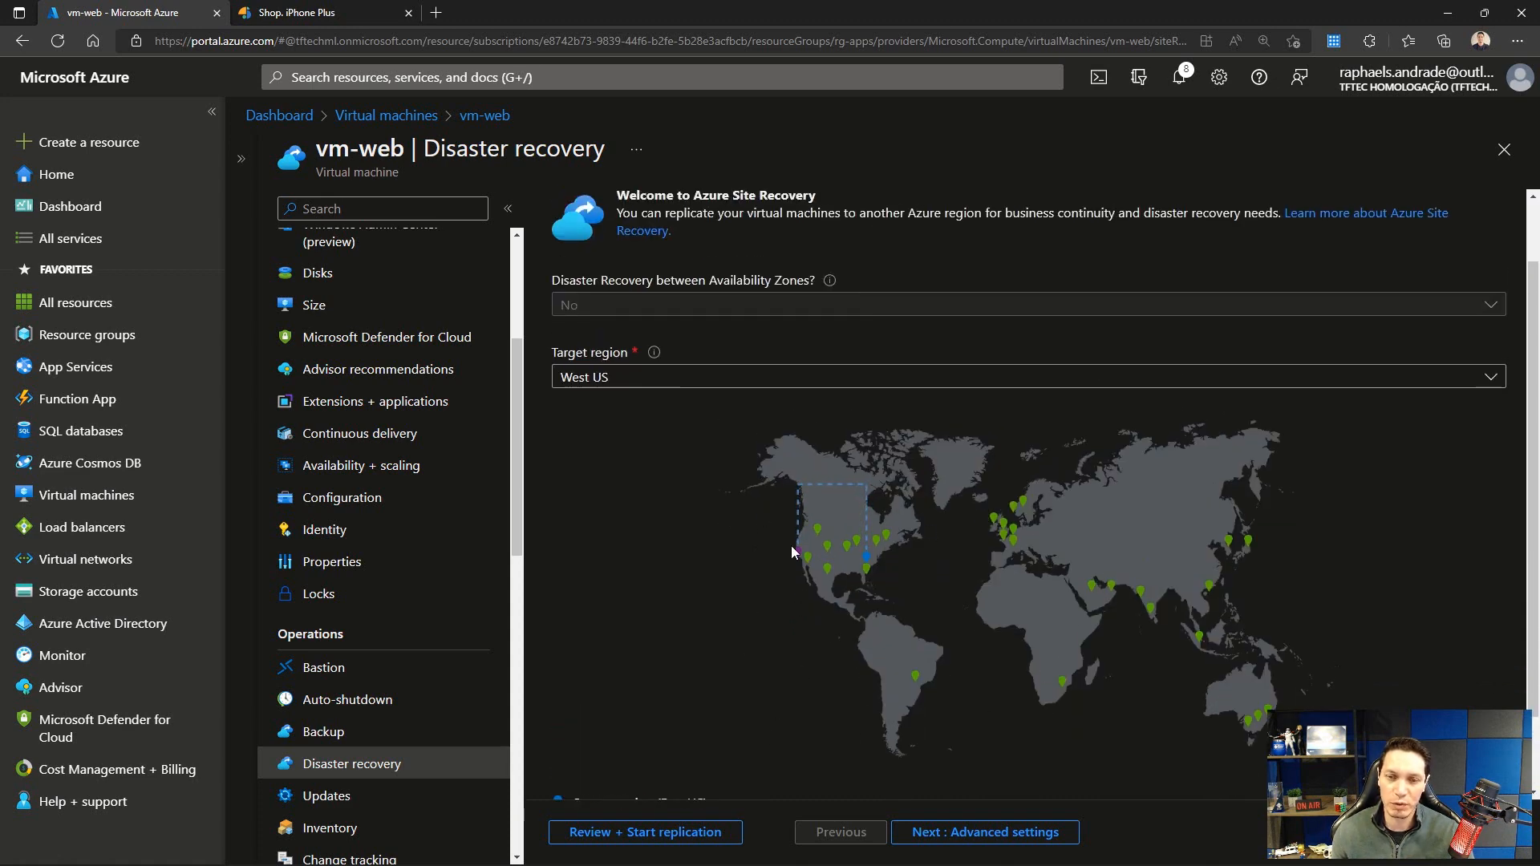
click(784, 376)
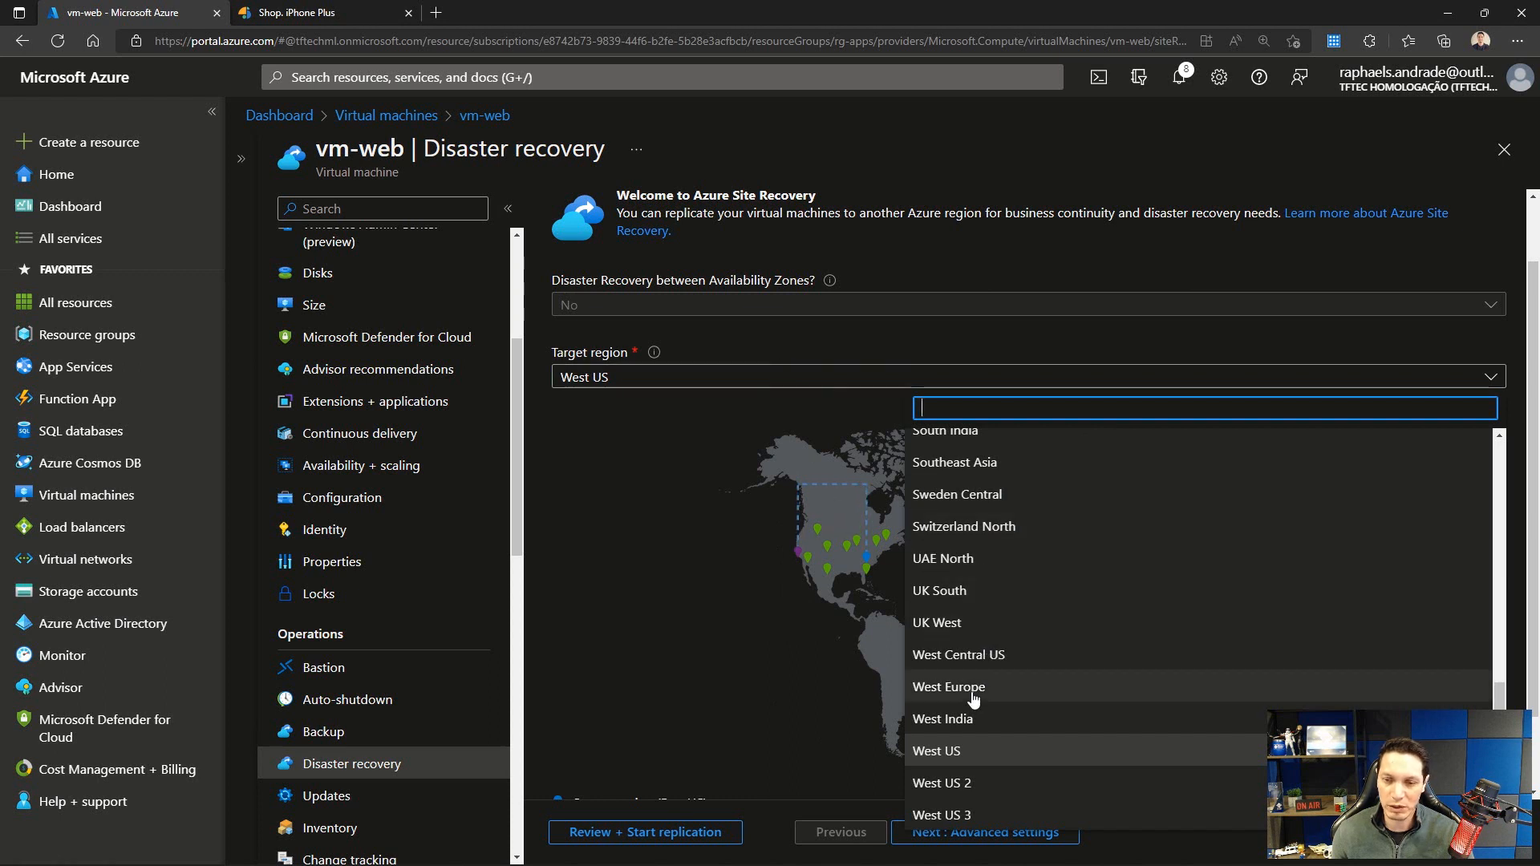
click(973, 719)
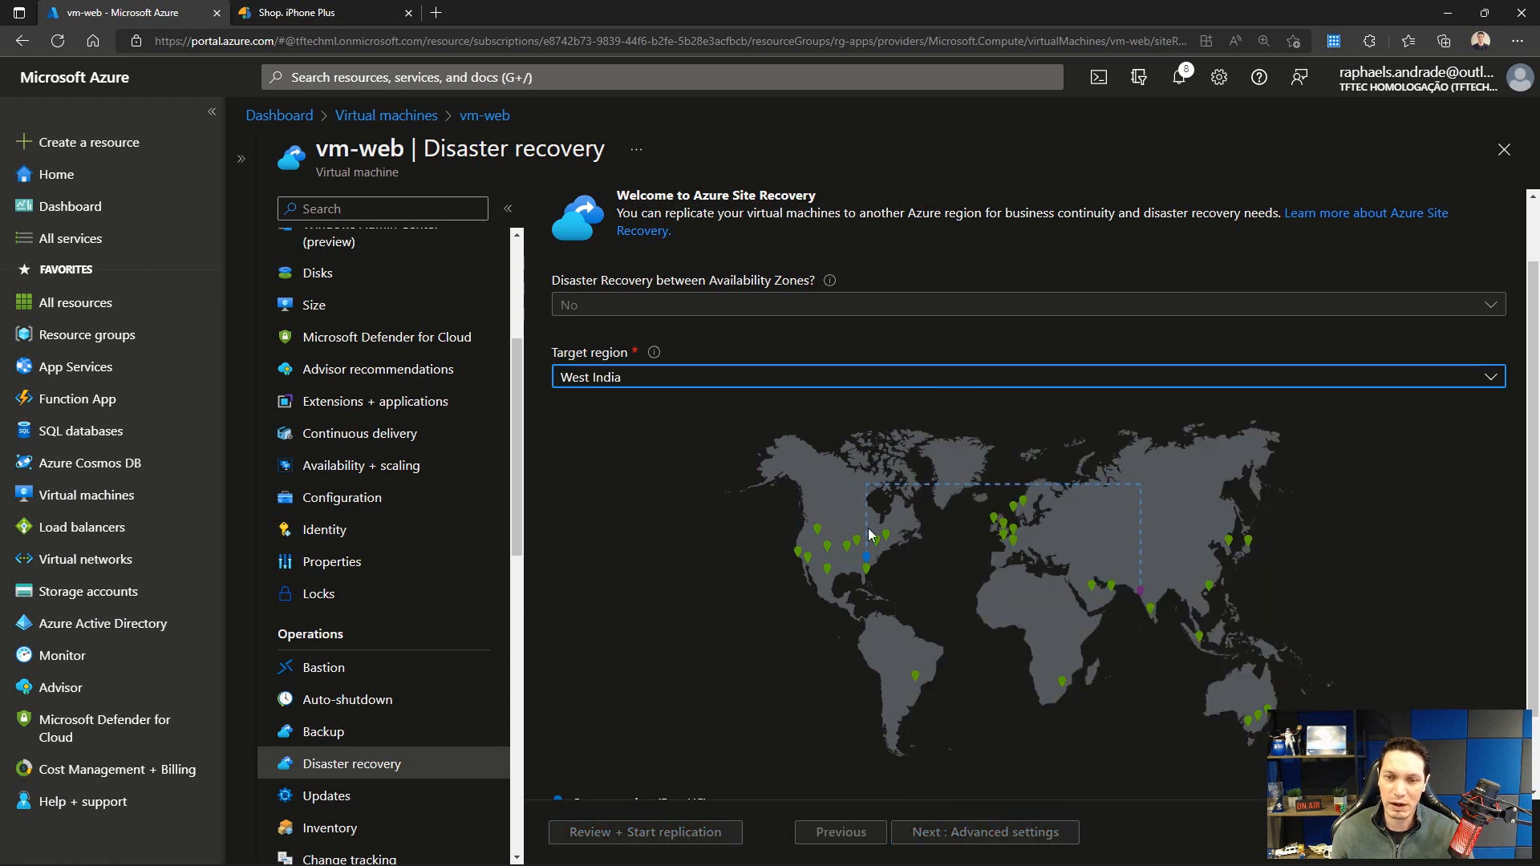
scroll(1053, 570, down, 2)
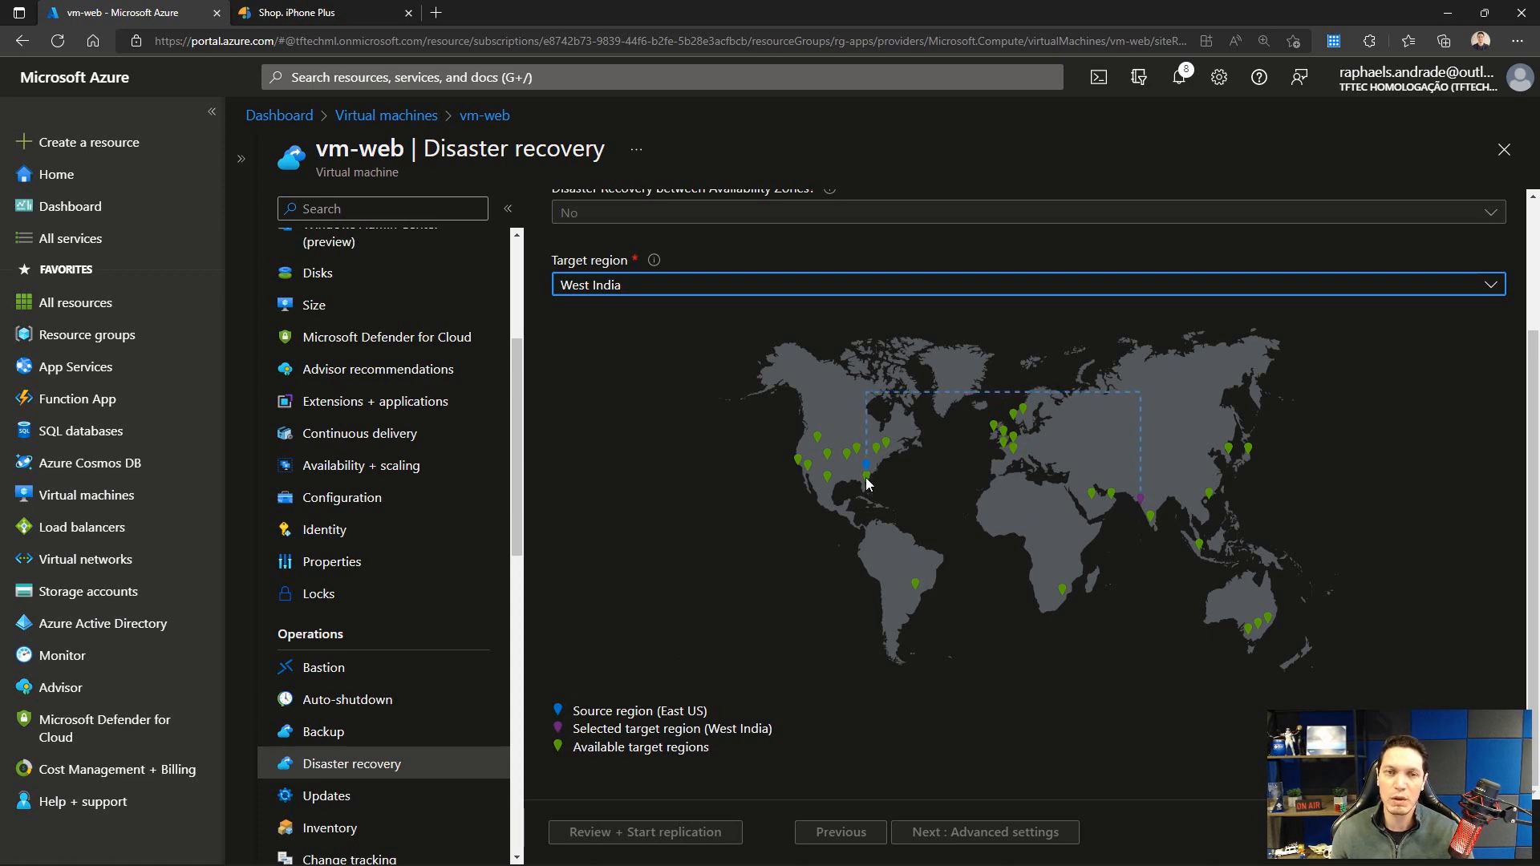
scroll(866, 482, up, 2)
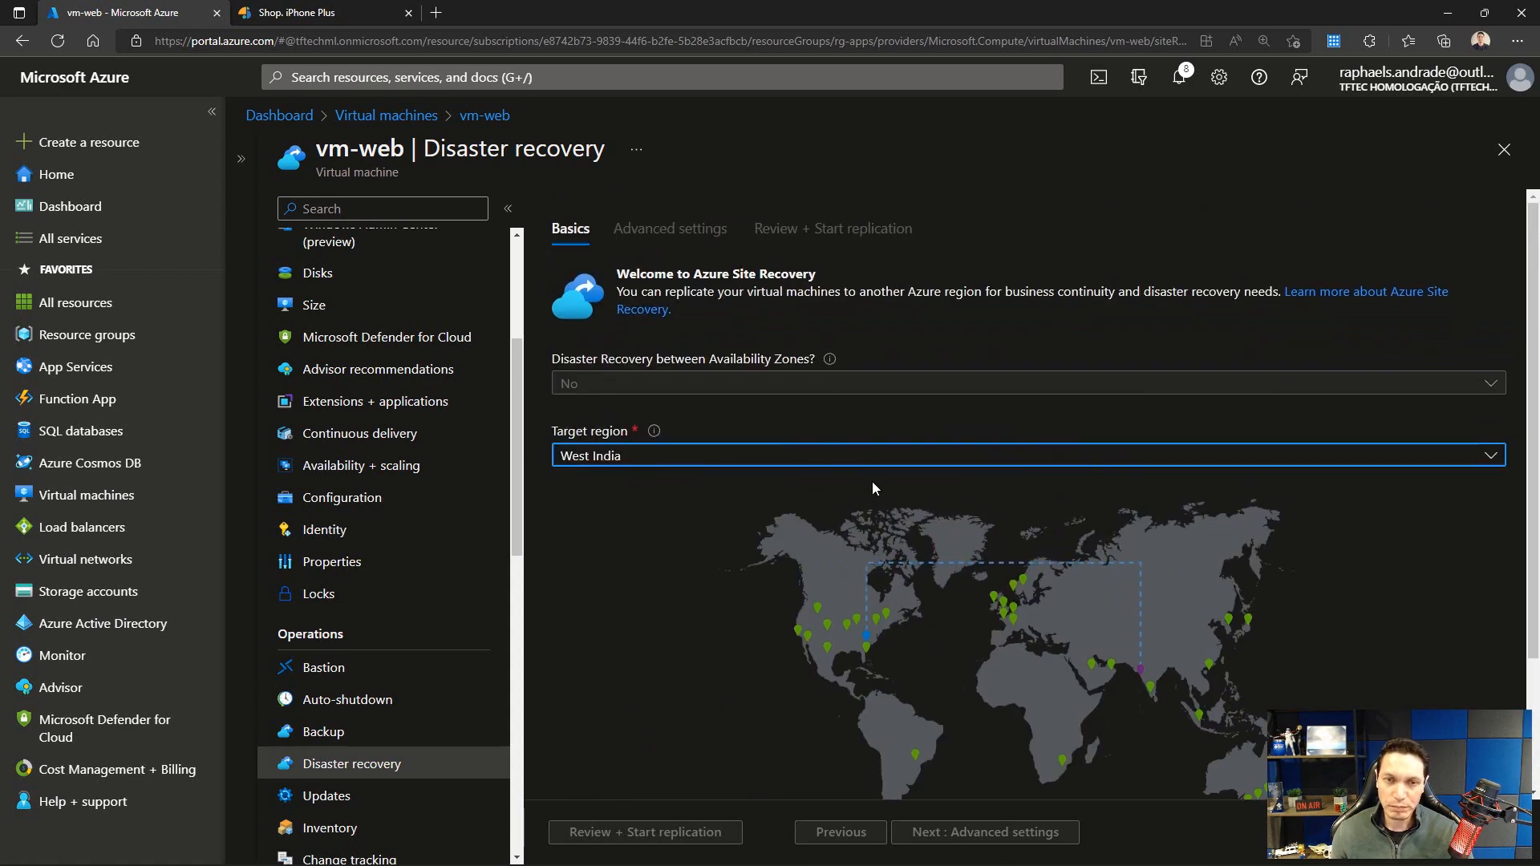
Step: Try UK West as the target region, check it on the map, and return the target region to West US
click(867, 457)
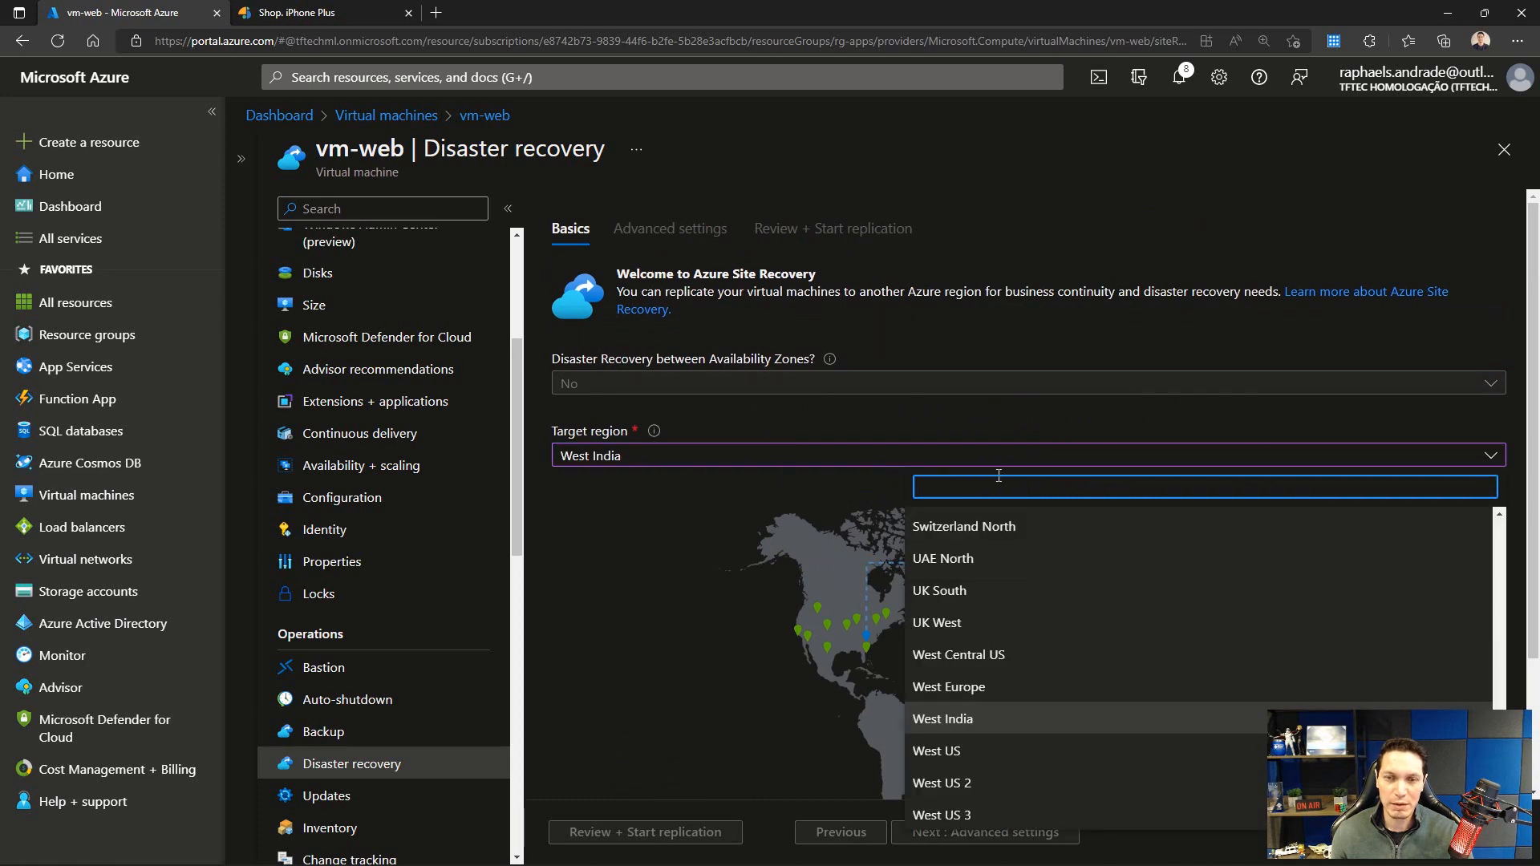
click(949, 624)
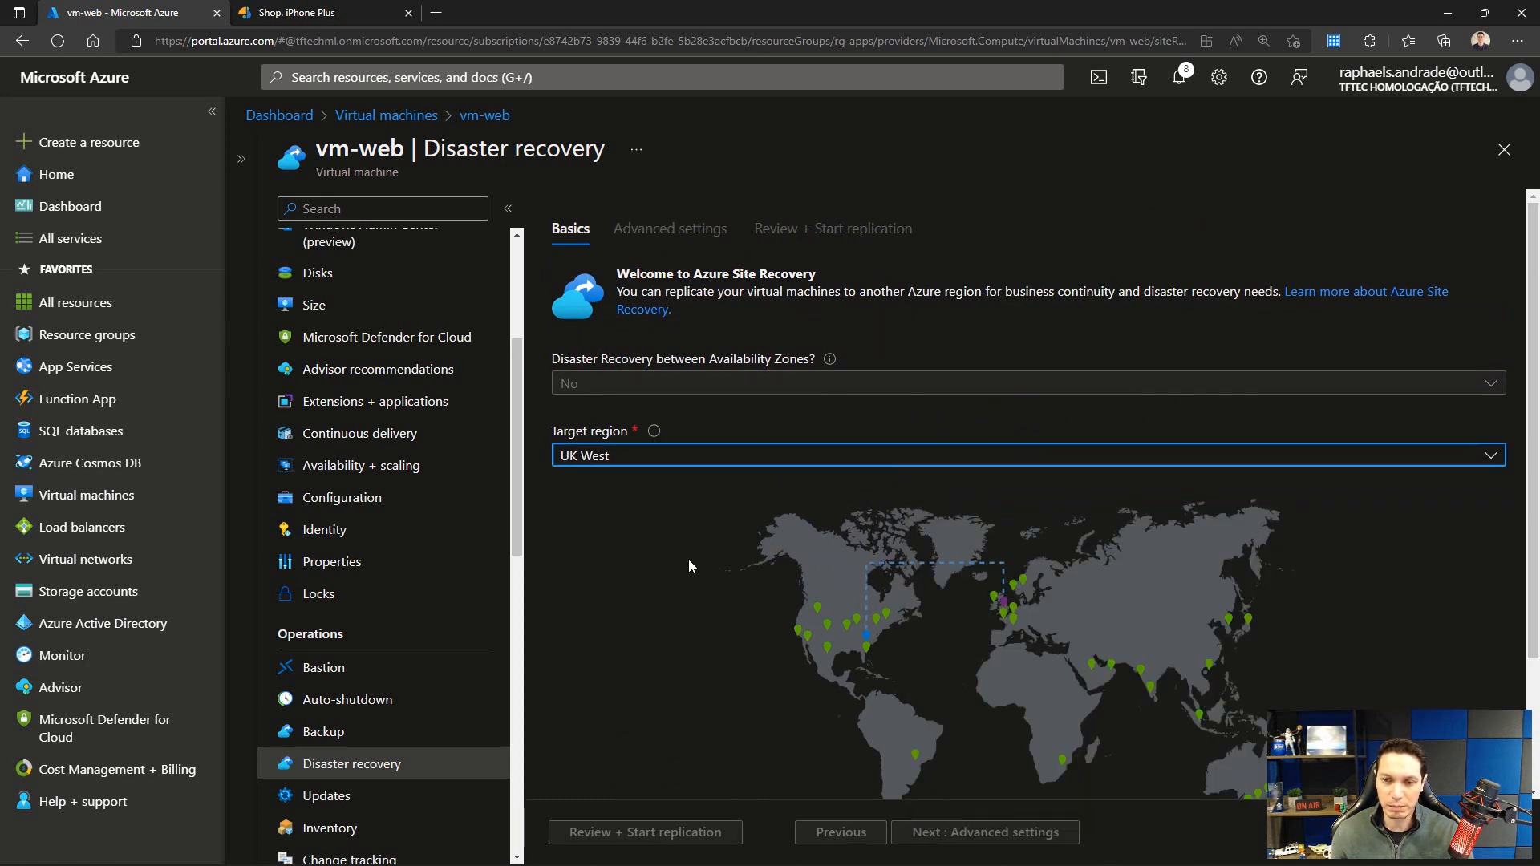
scroll(1056, 496, down, 2)
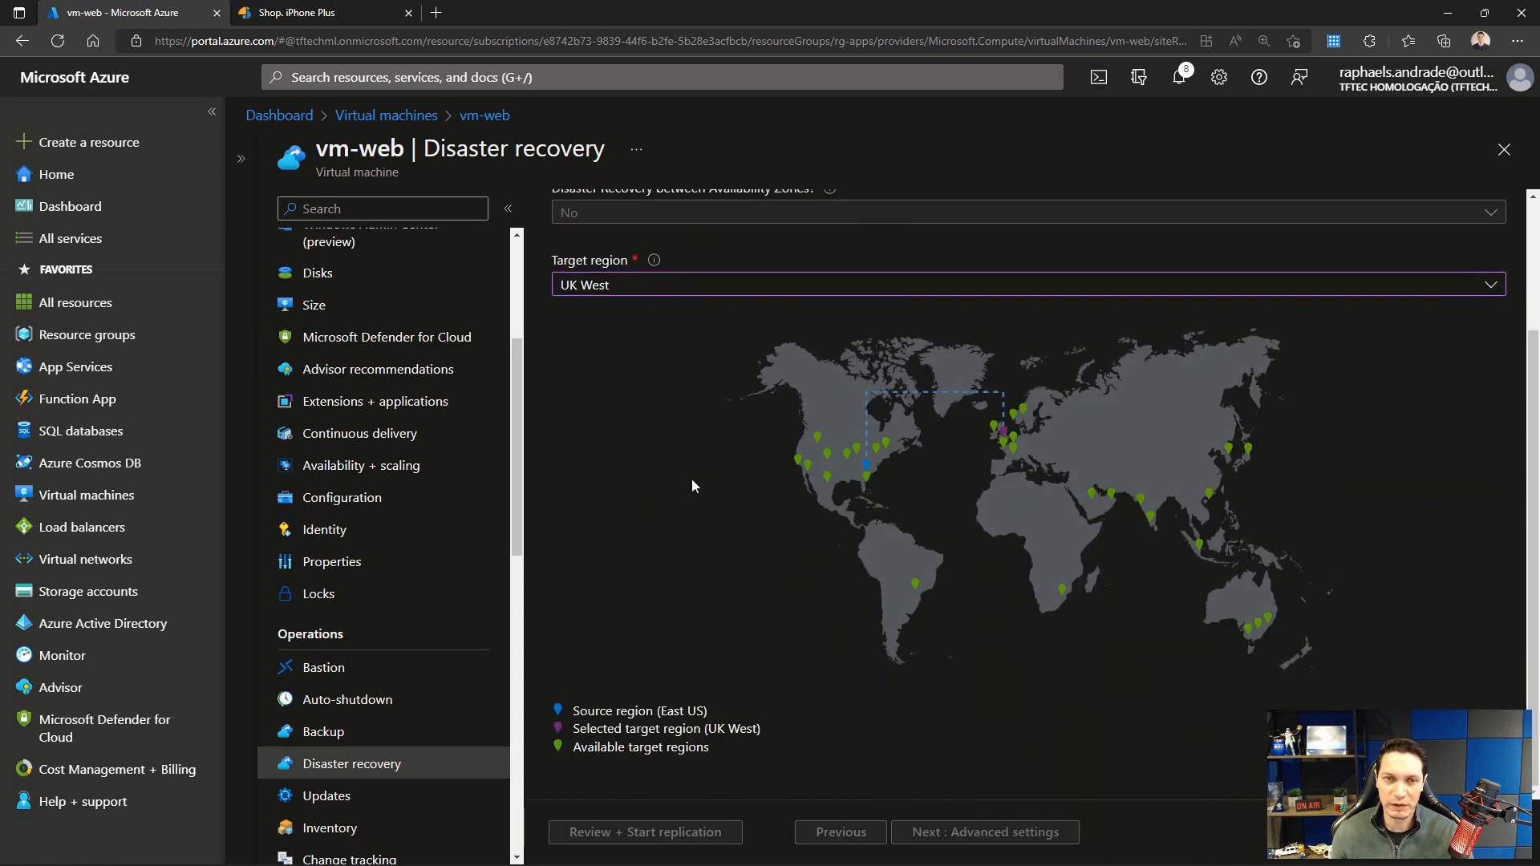
scroll(721, 495, up, 2)
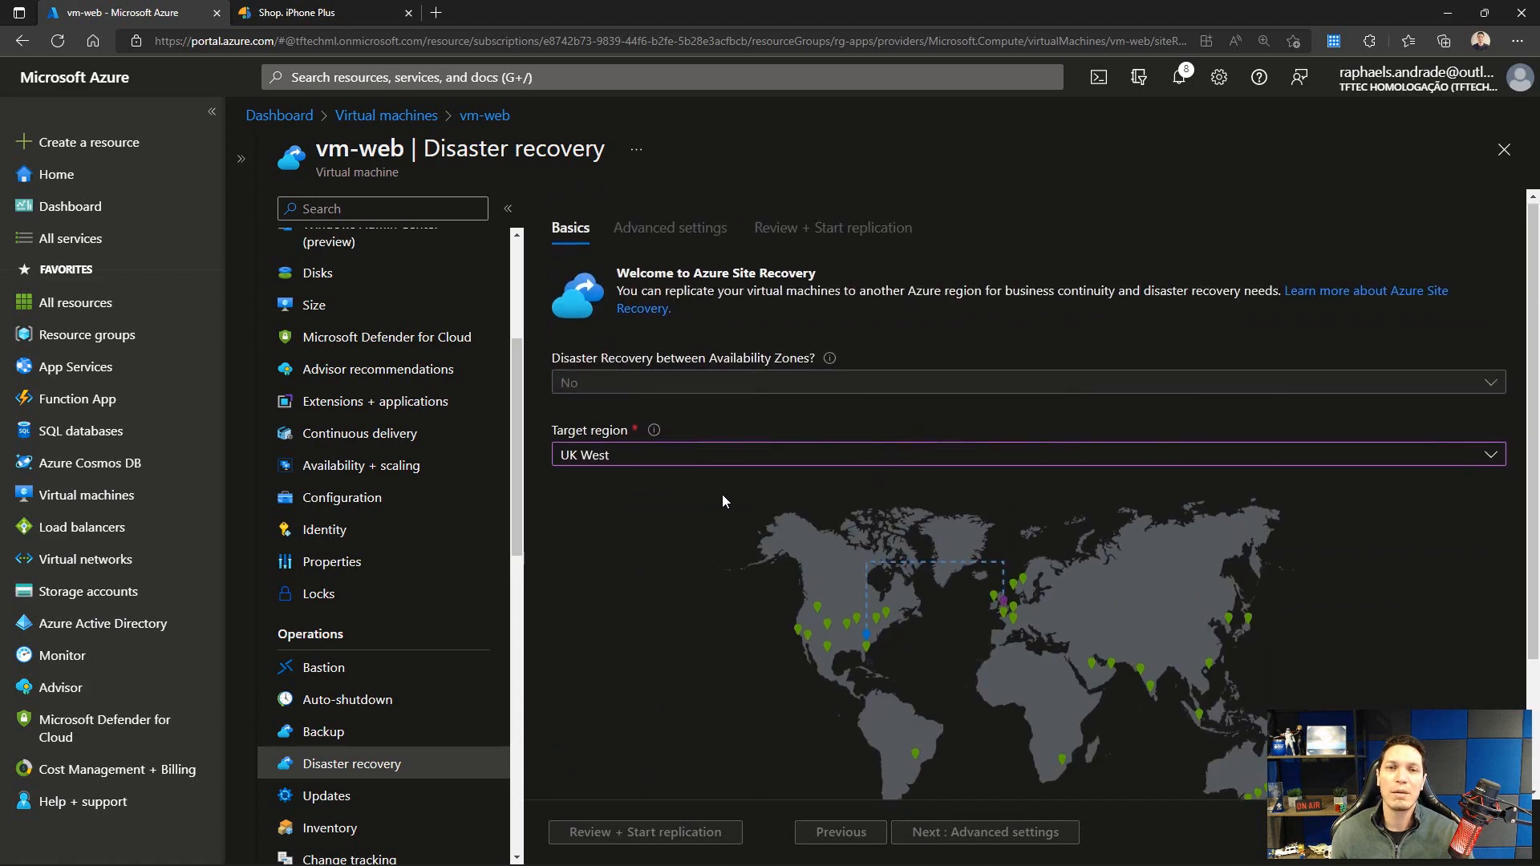
click(851, 455)
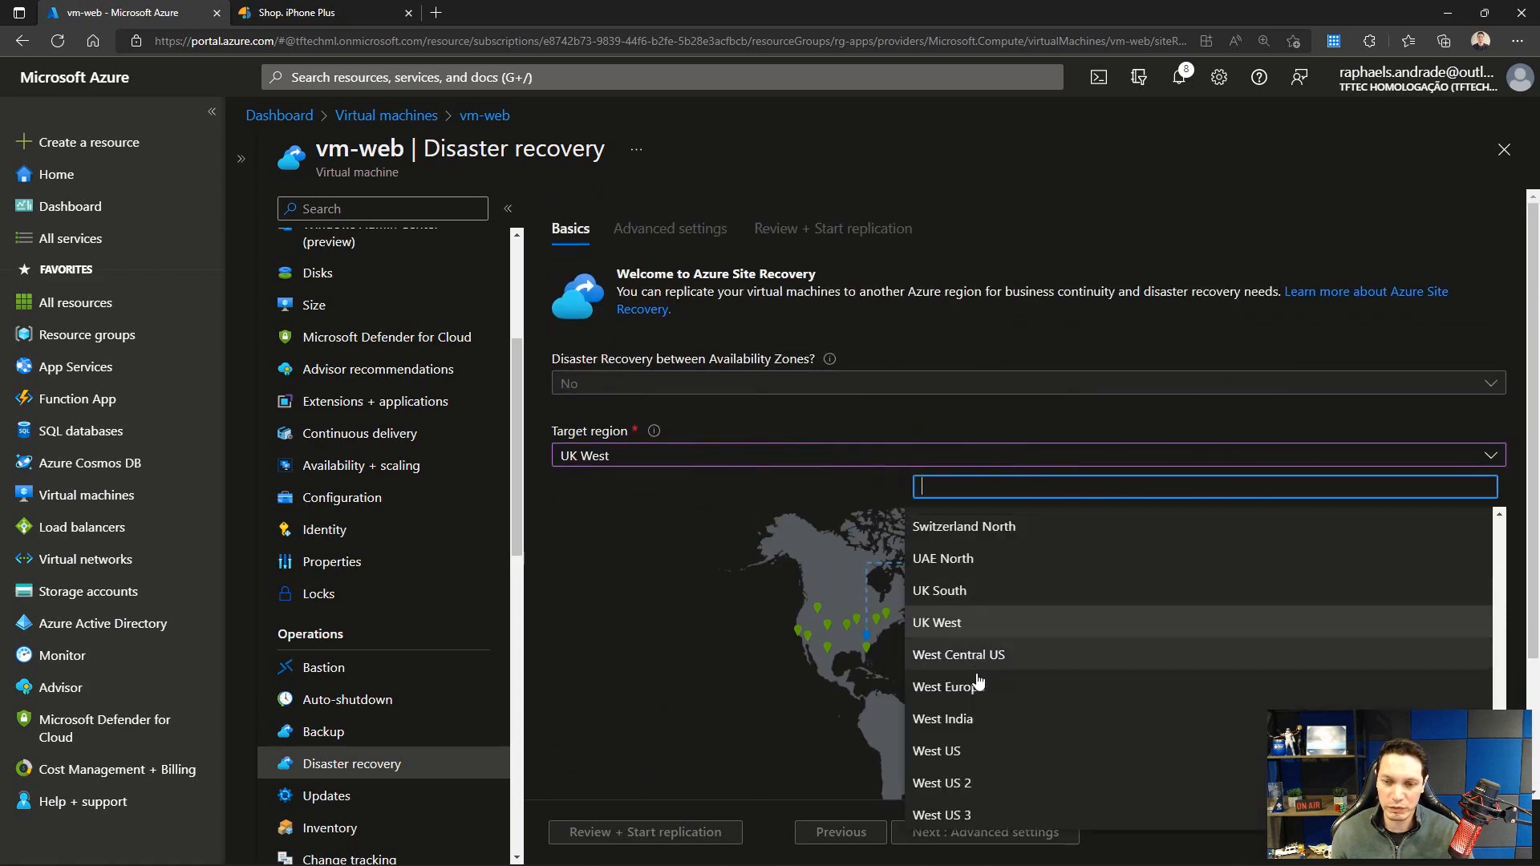
click(963, 754)
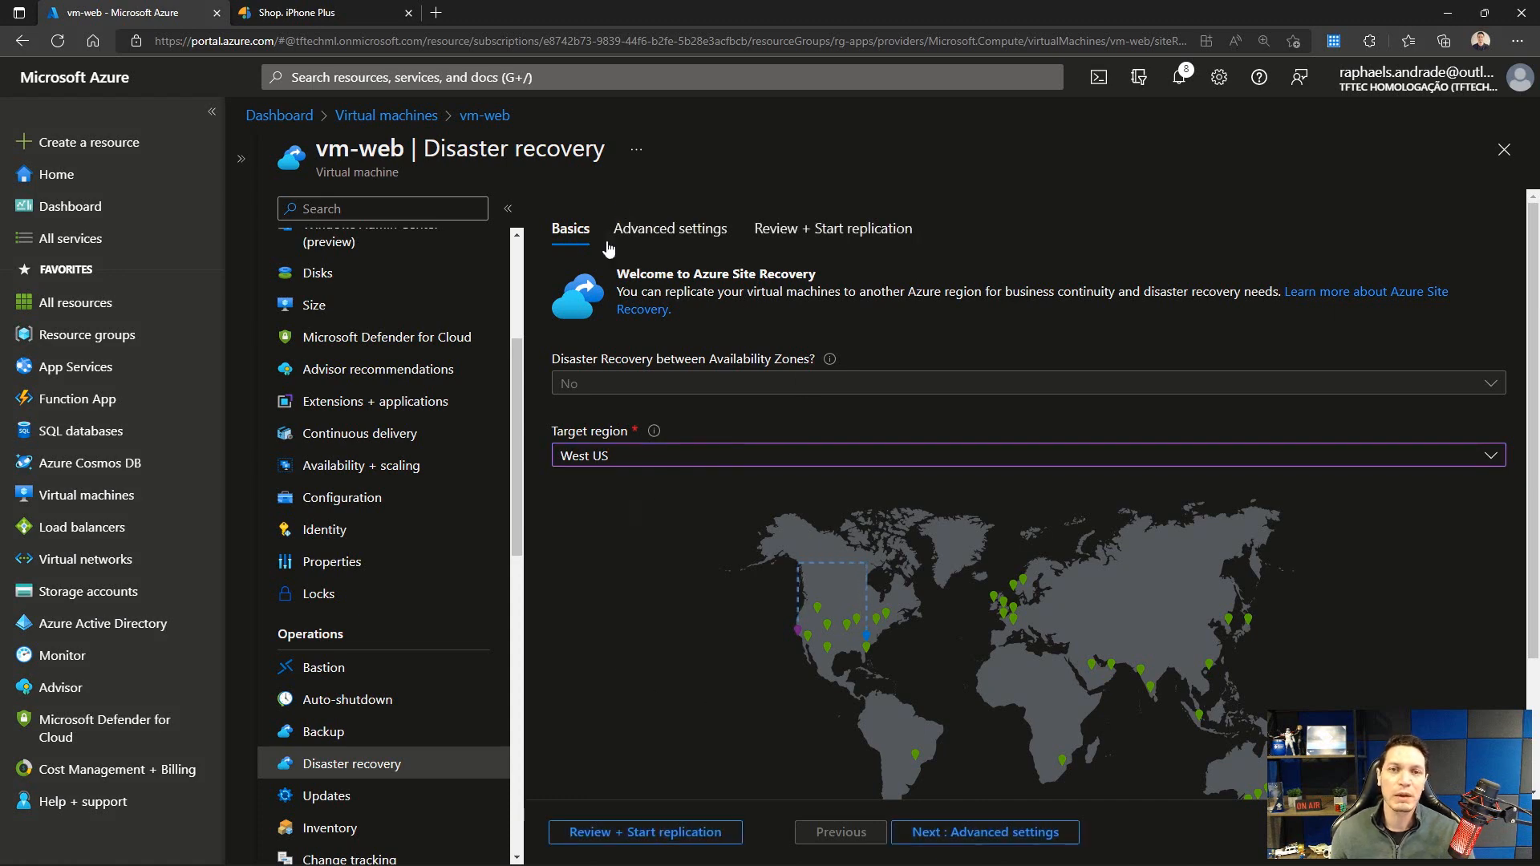
Step: Open the advanced replication settings, try the Availability set option, and return the target availability to Single instance
click(650, 230)
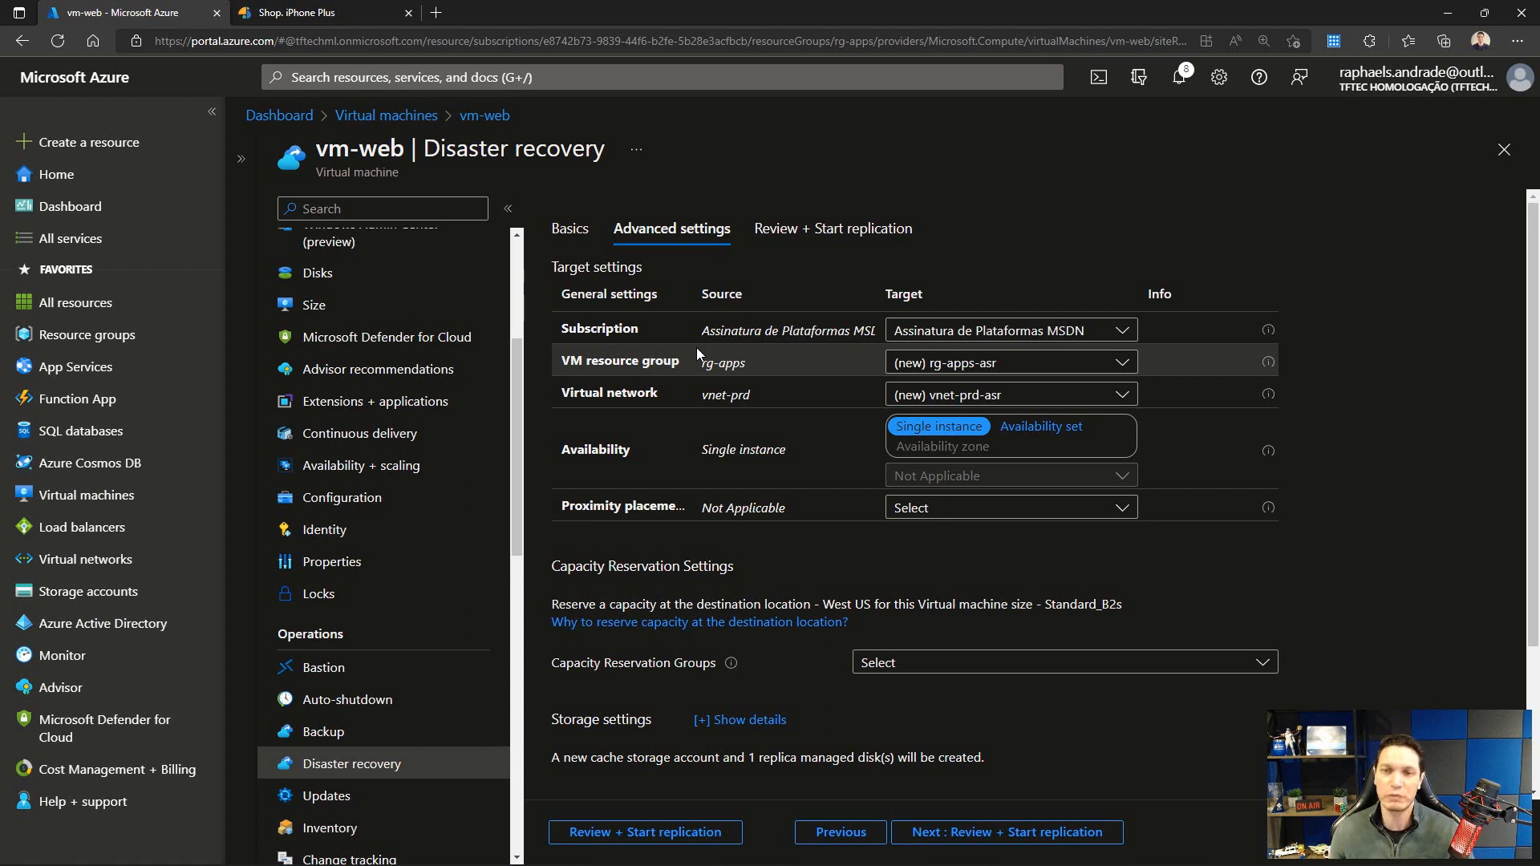
click(1107, 328)
click(1112, 359)
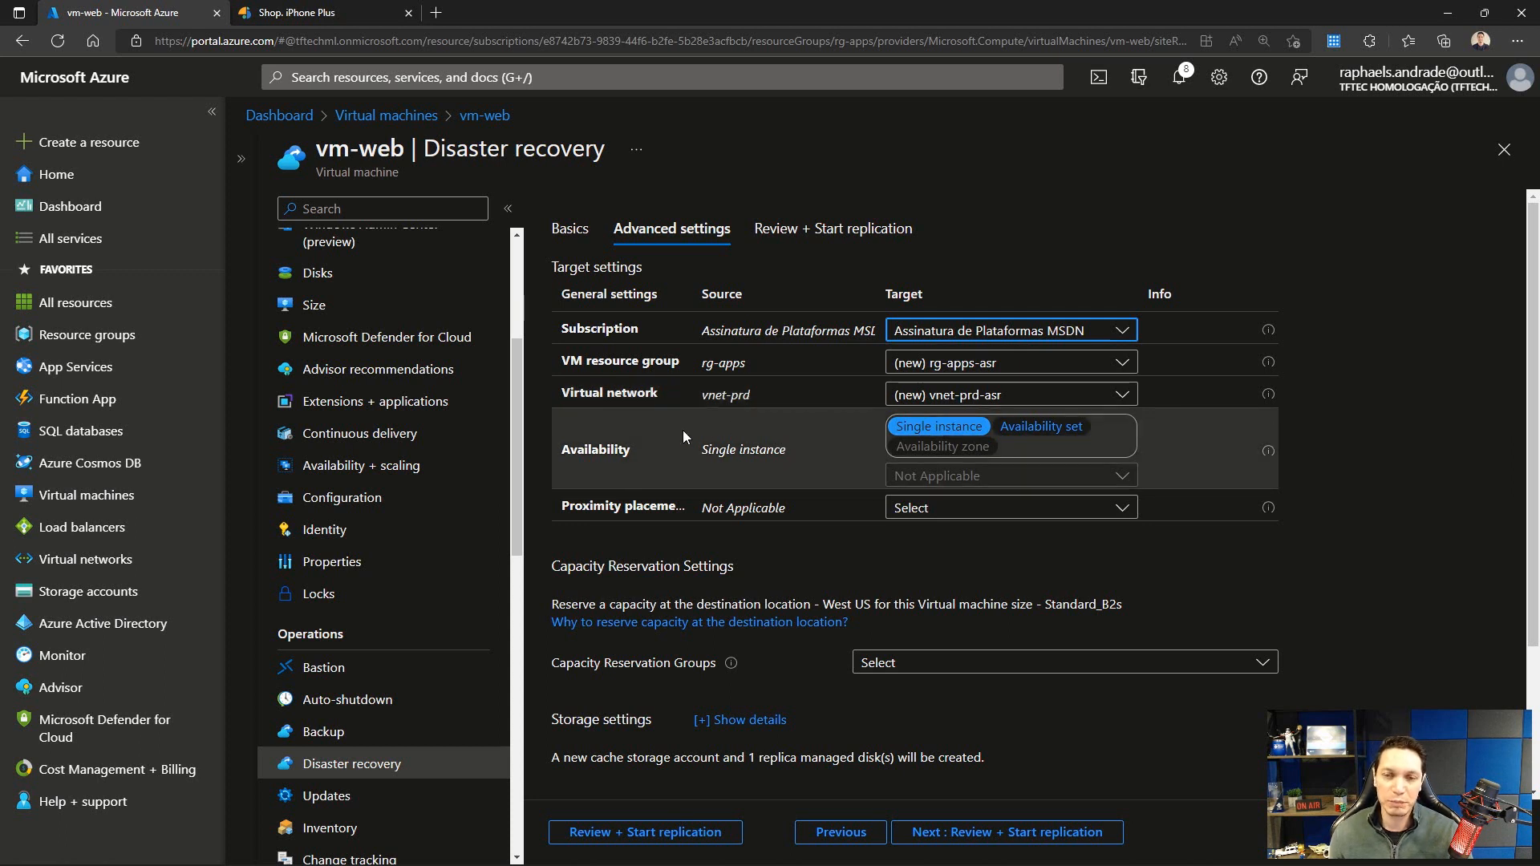
click(1040, 429)
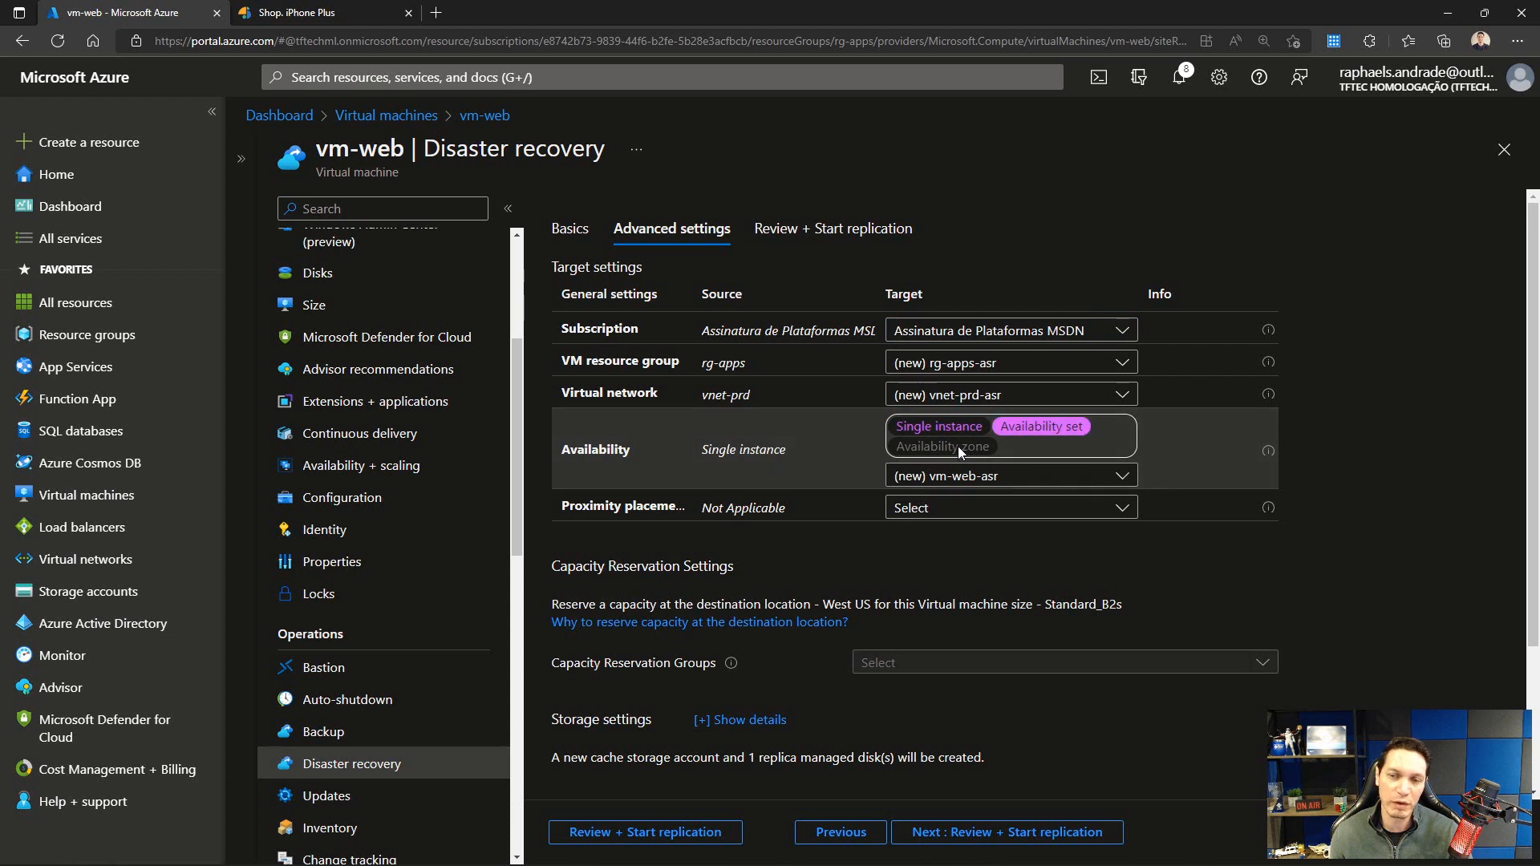
click(938, 427)
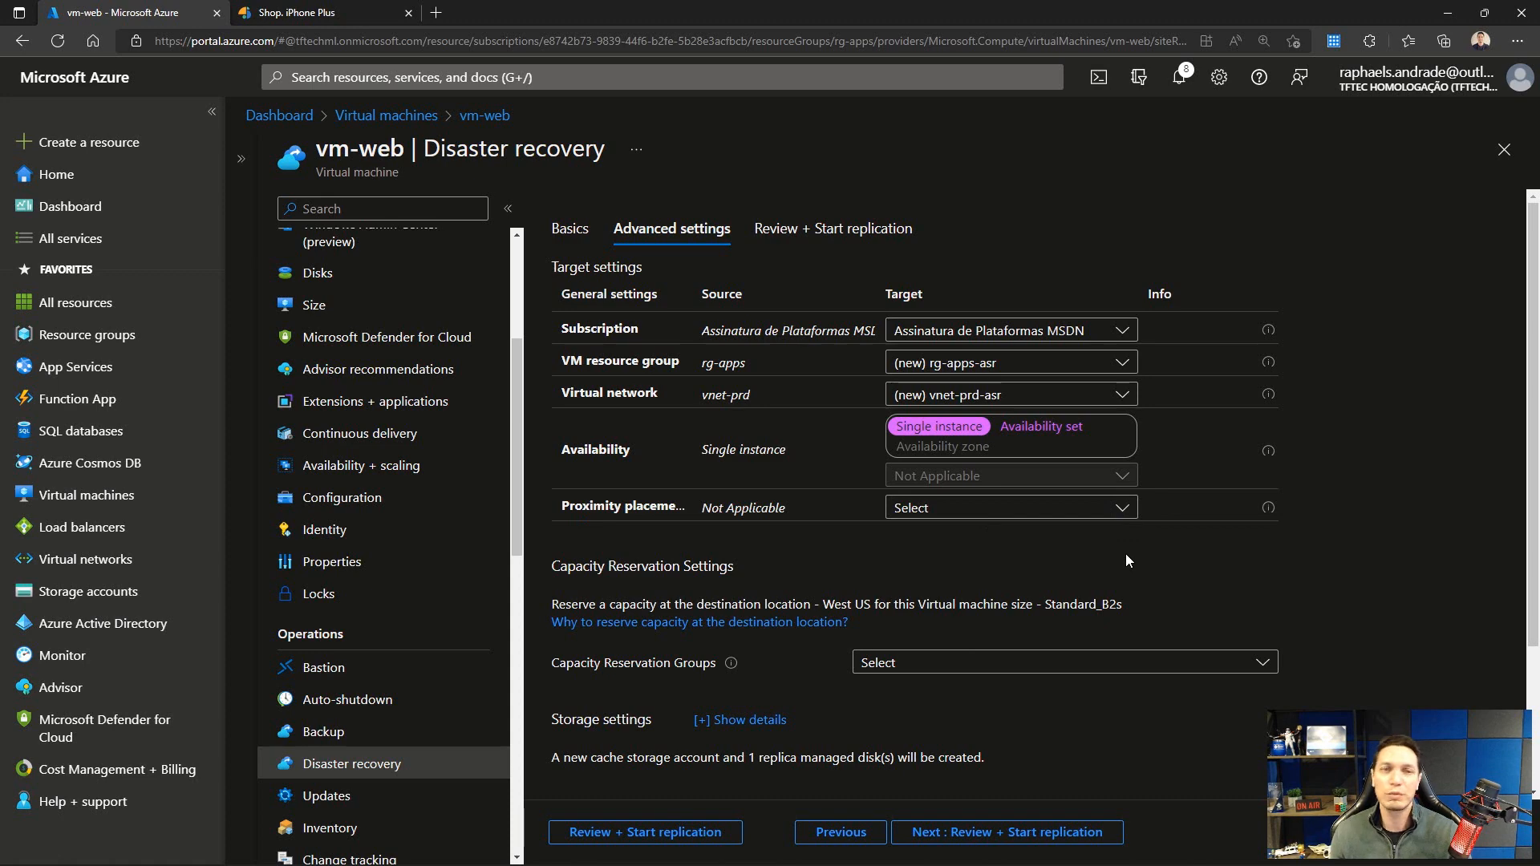
Step: Examine the capacity reservation group options for the target VM without selecting one
scroll(1126, 560, down, 1)
scroll(1125, 560, down, 1)
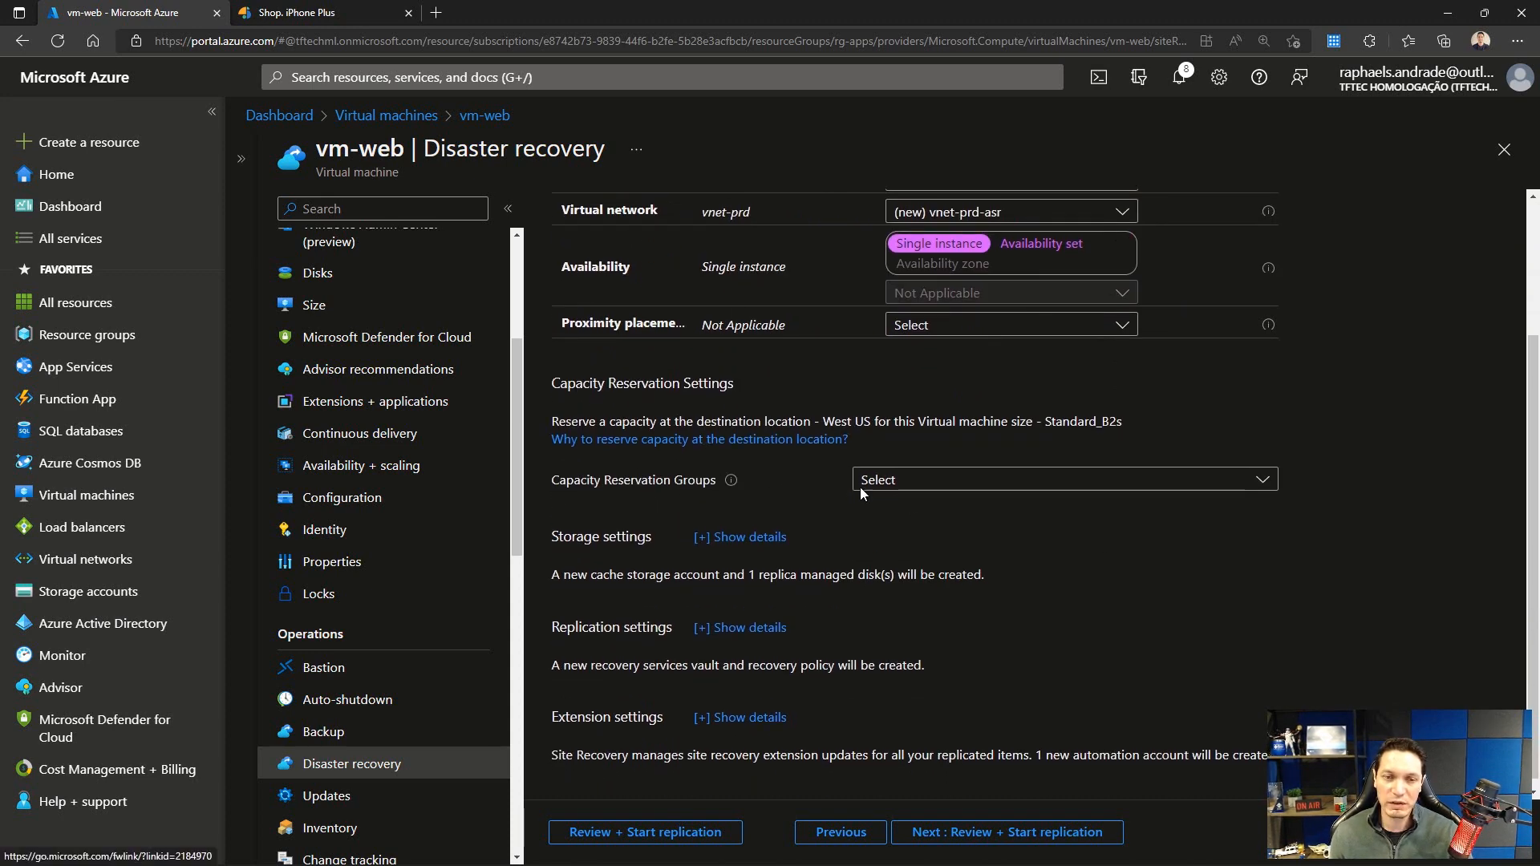
click(1008, 488)
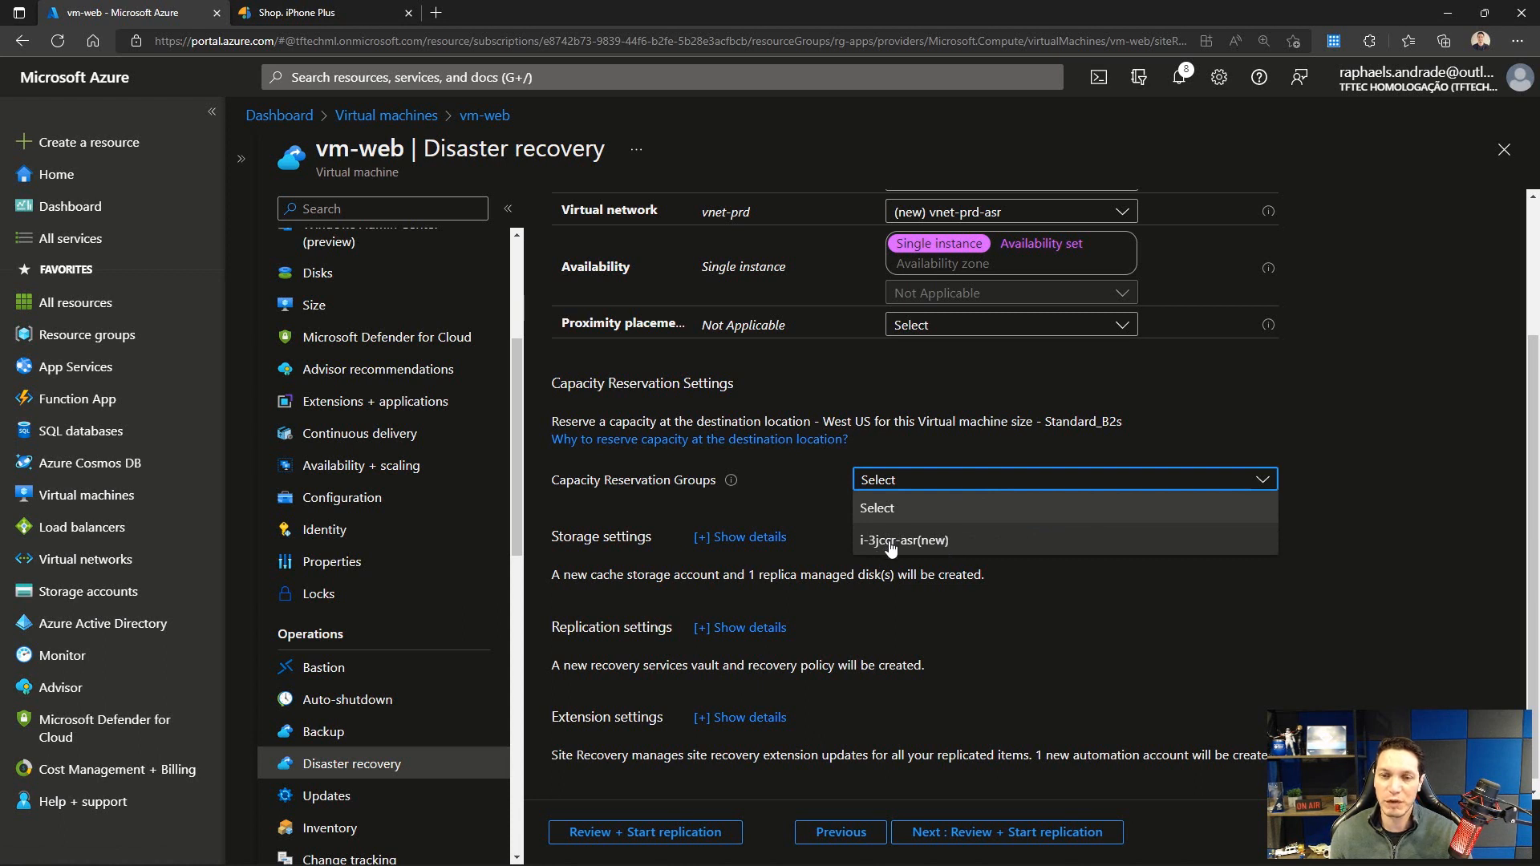
click(1313, 524)
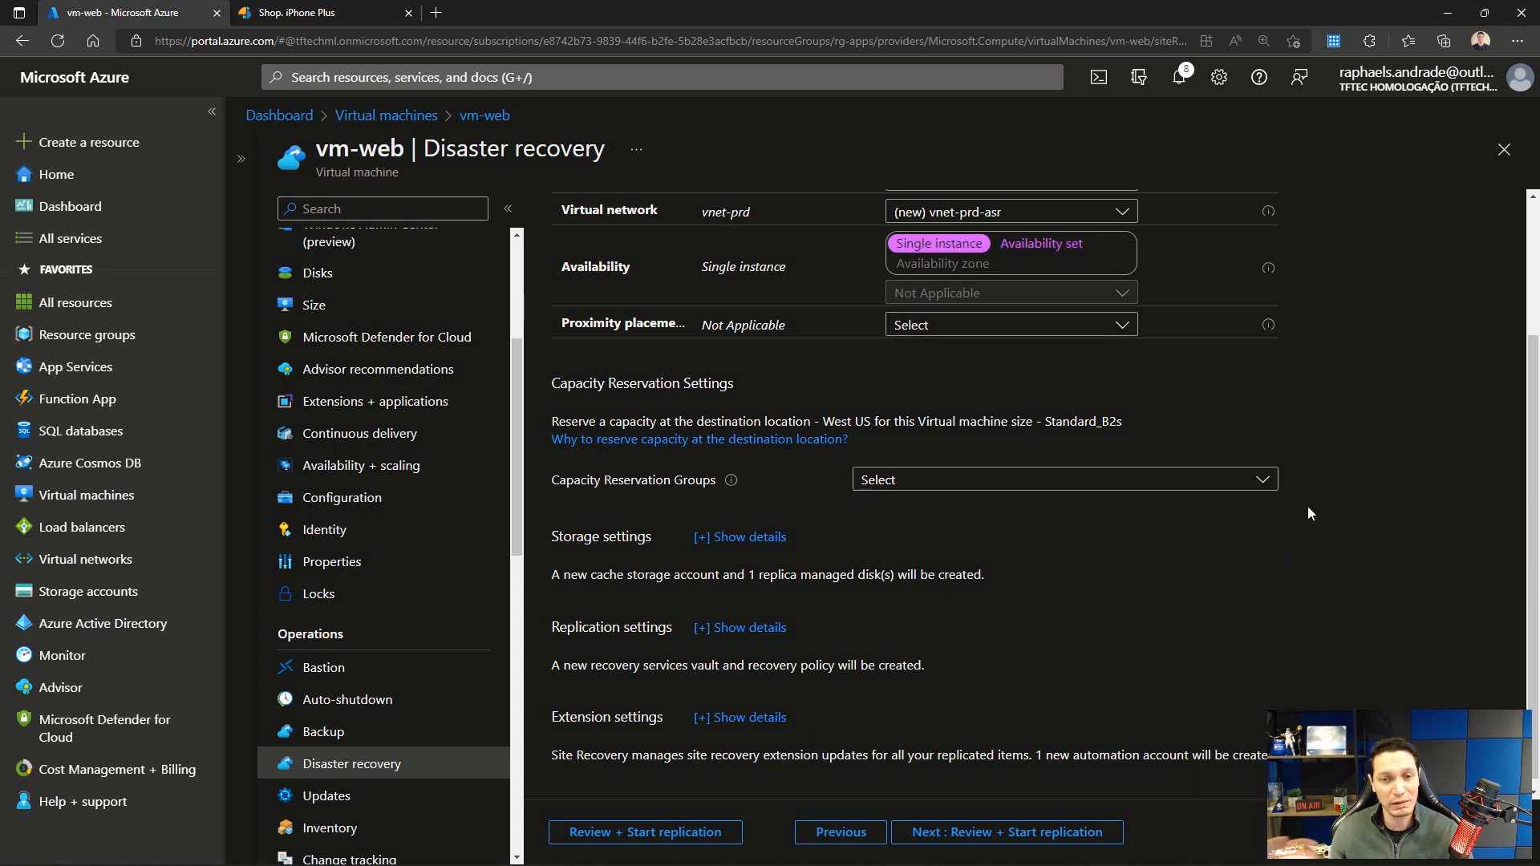
Step: Expand the storage settings details and examine the available cache storage accounts without changing the selection
click(724, 538)
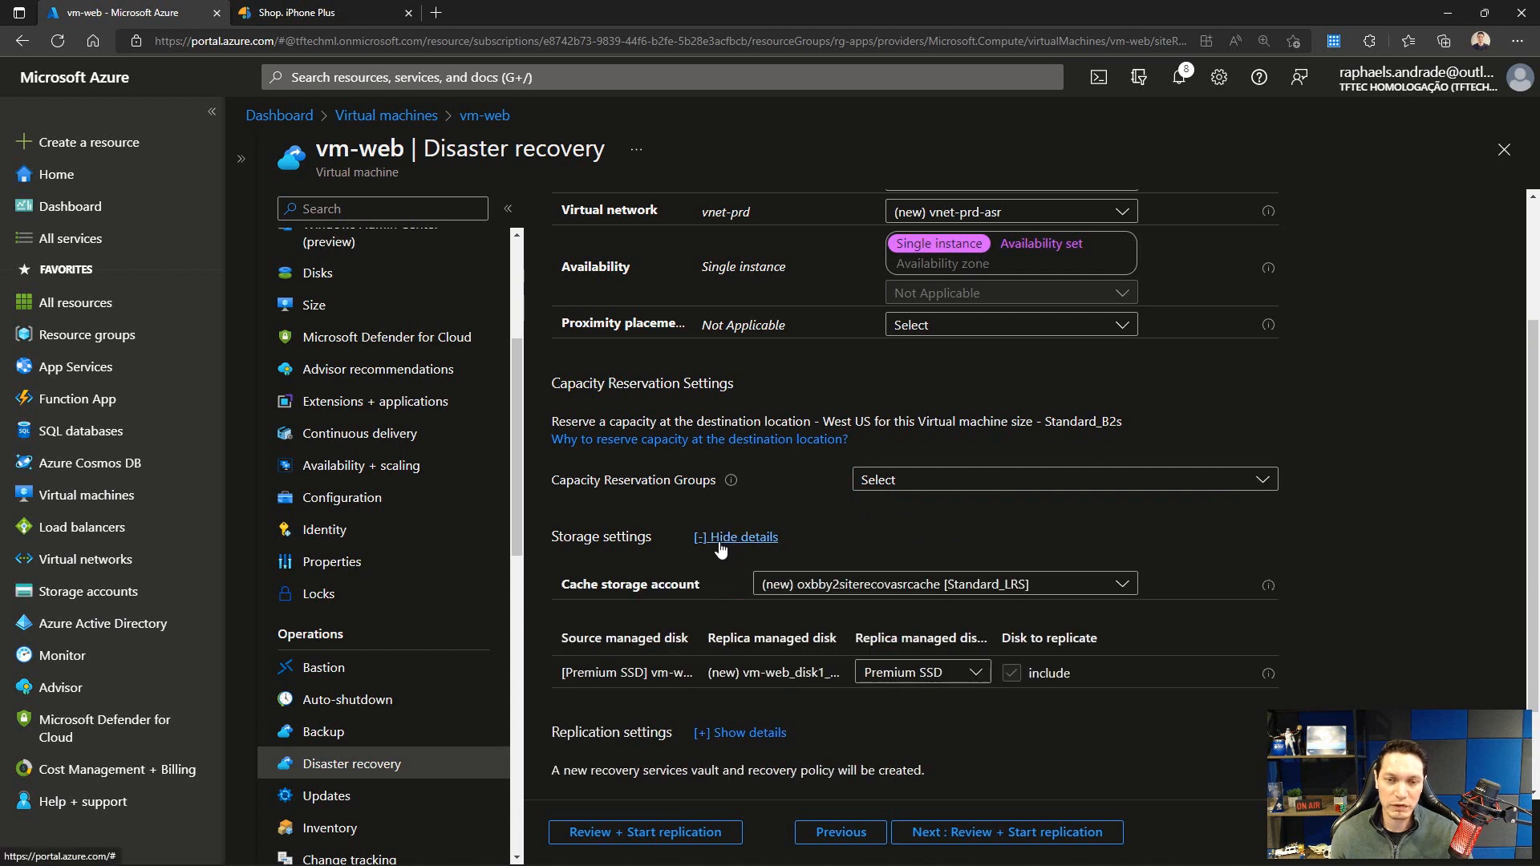
click(1115, 584)
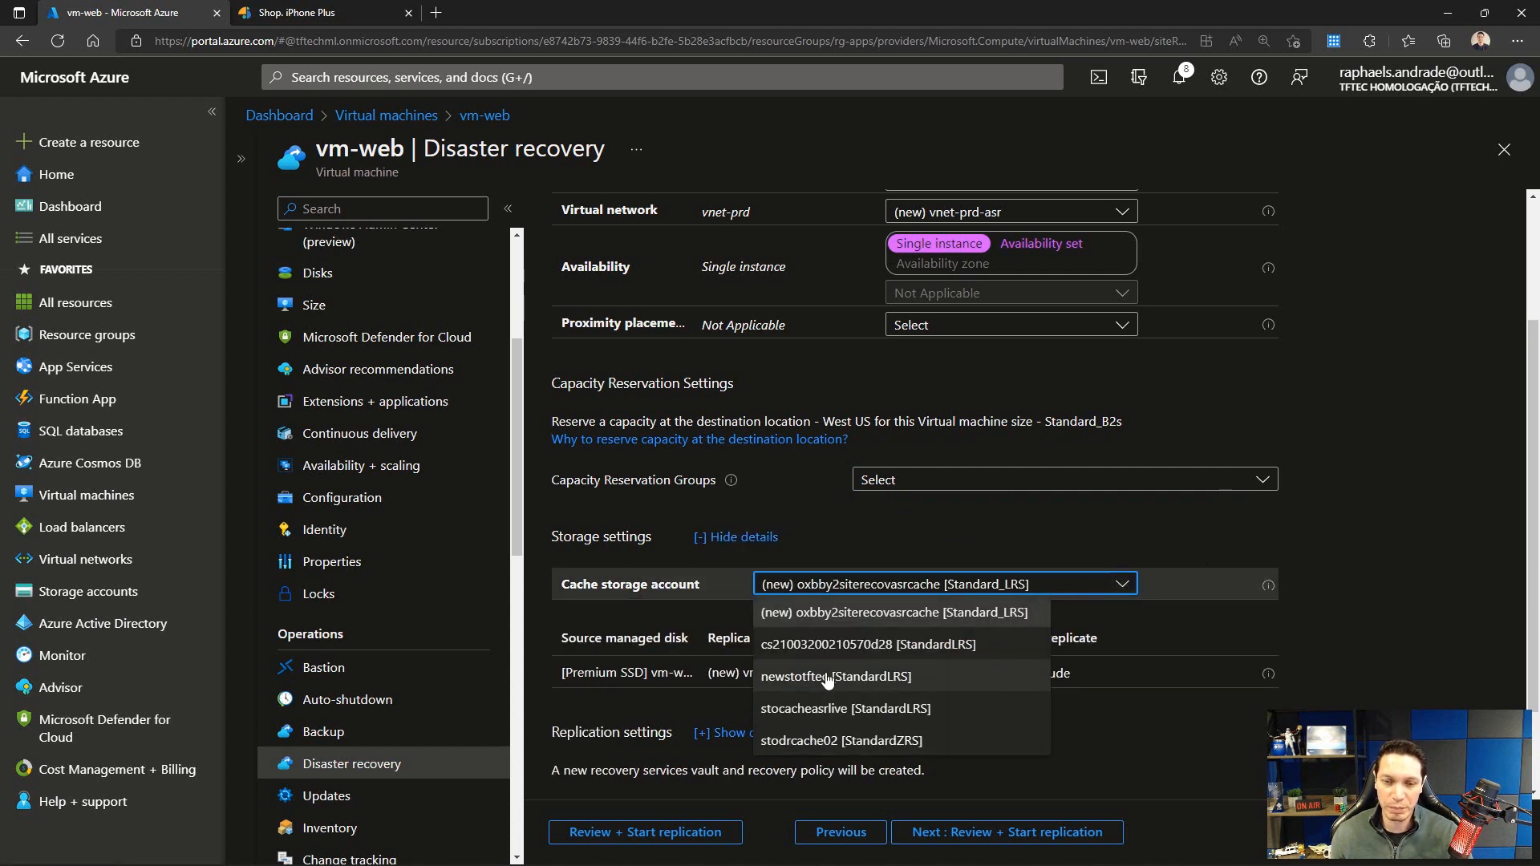
click(811, 526)
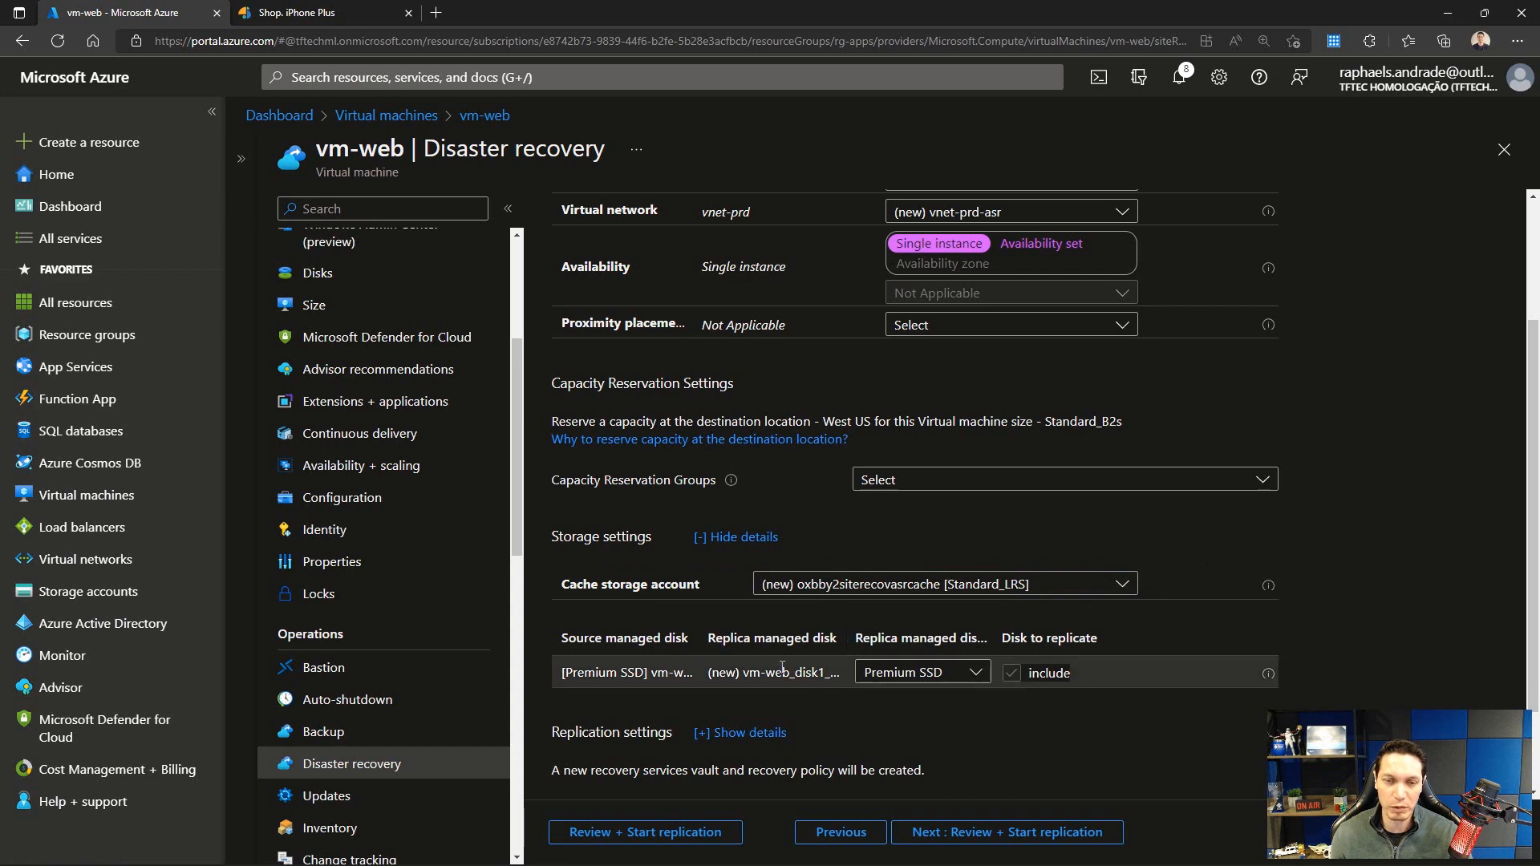
Step: Examine the replica managed disk type options for vm-web's disk without changing the selection
scroll(878, 640, down, 1)
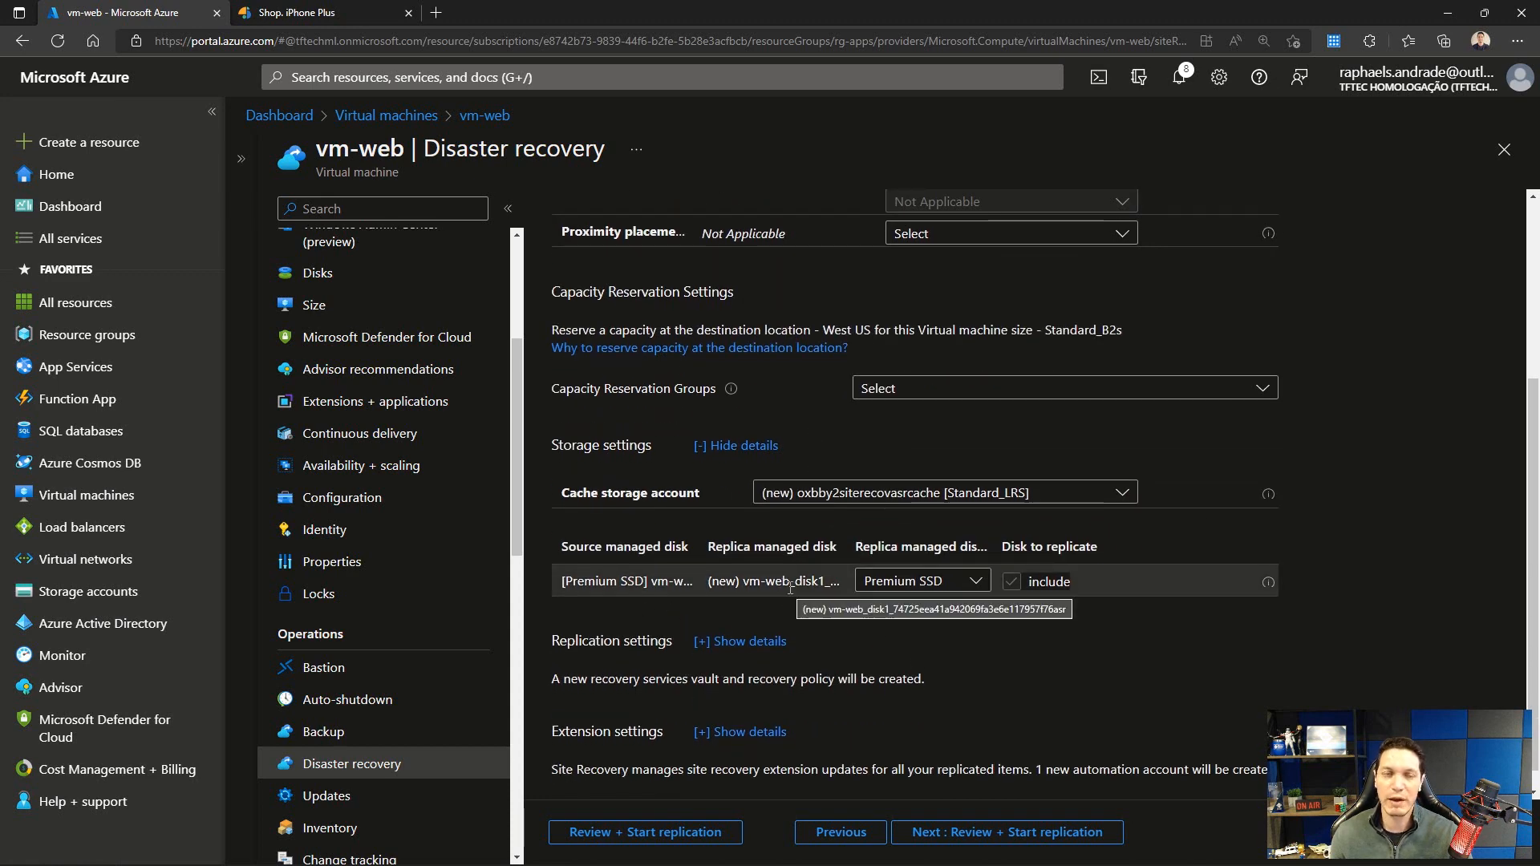
click(985, 581)
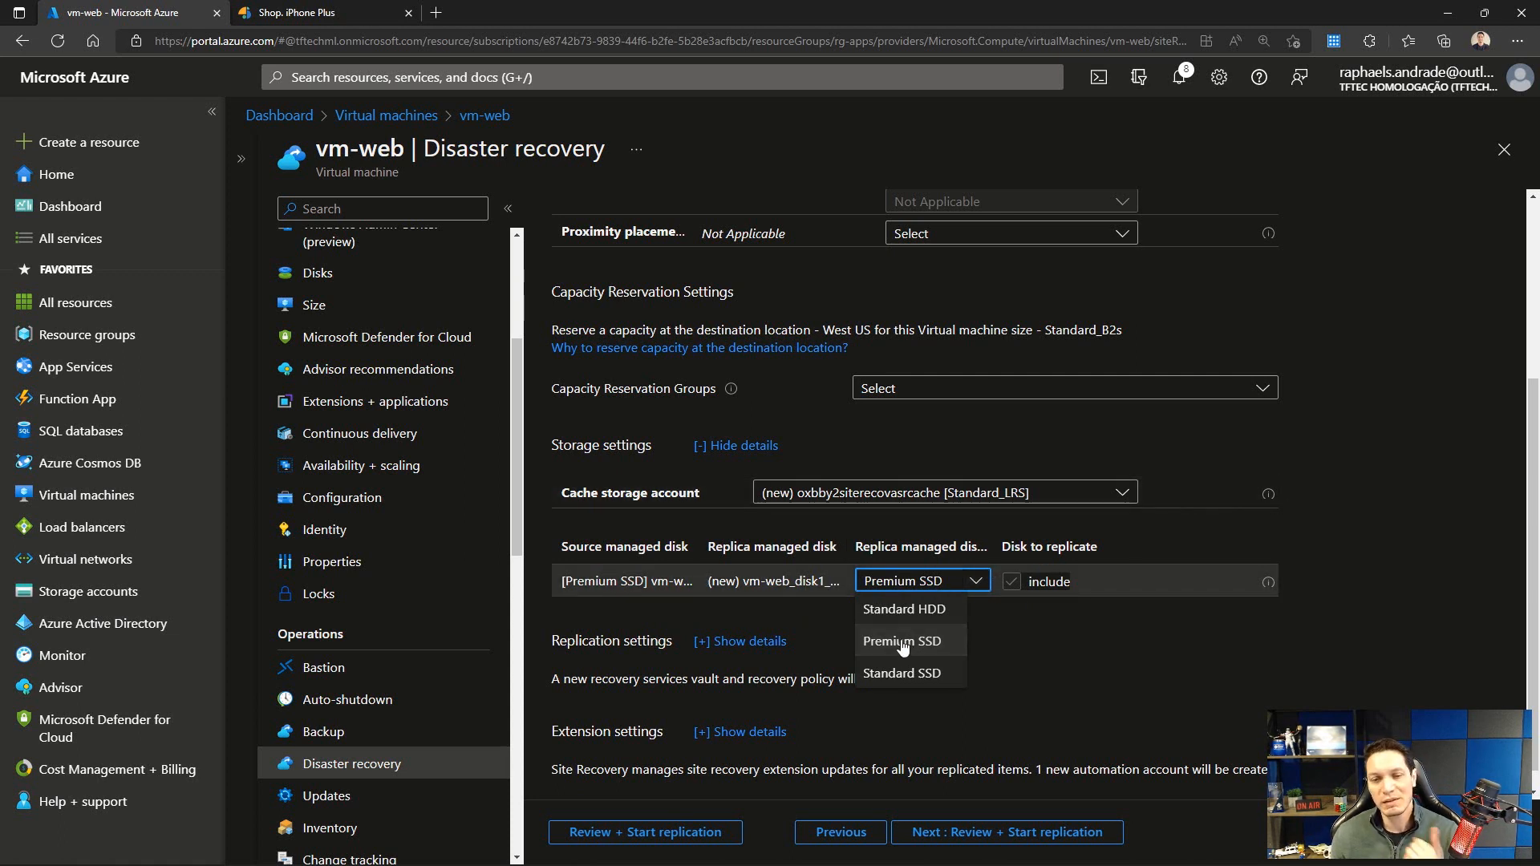
click(1331, 605)
scroll(860, 613, down, 1)
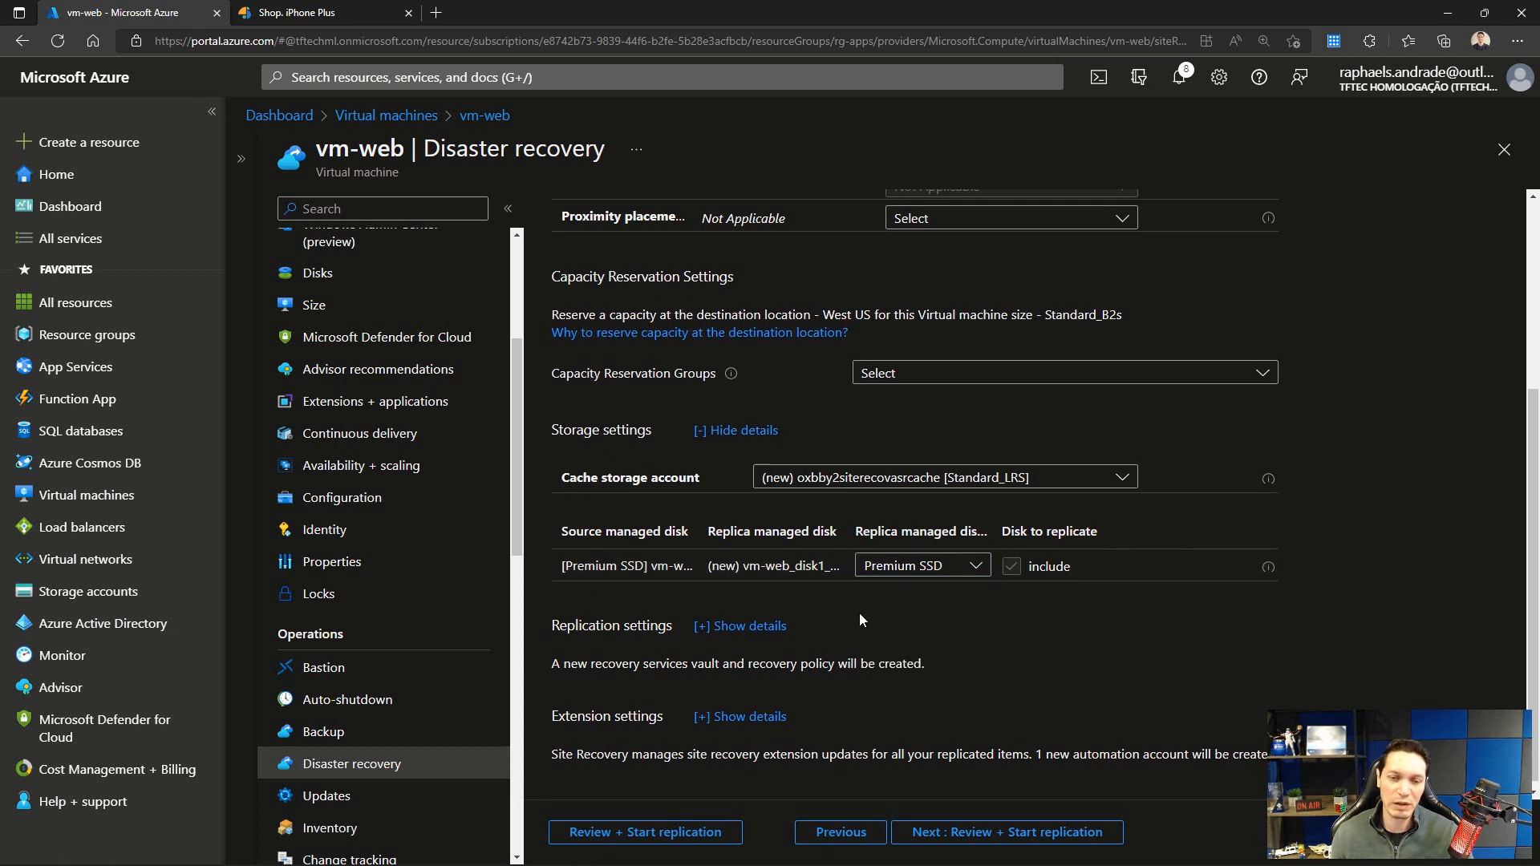
Step: Expand the replication settings and extension settings details and examine the vault, retention policy and automation account values
scroll(855, 613, down, 1)
click(722, 618)
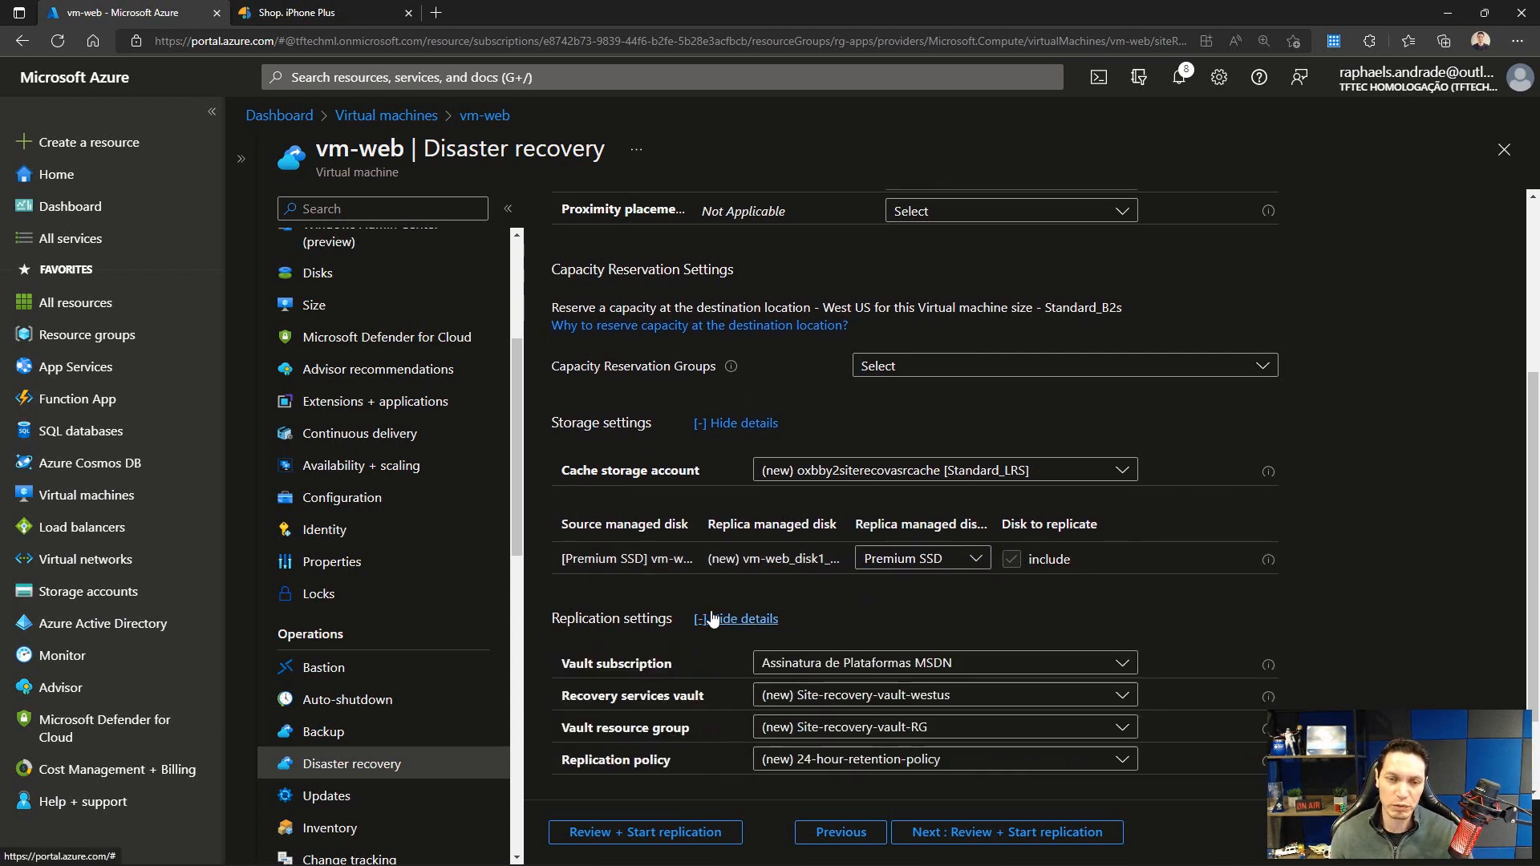
scroll(850, 605, down, 1)
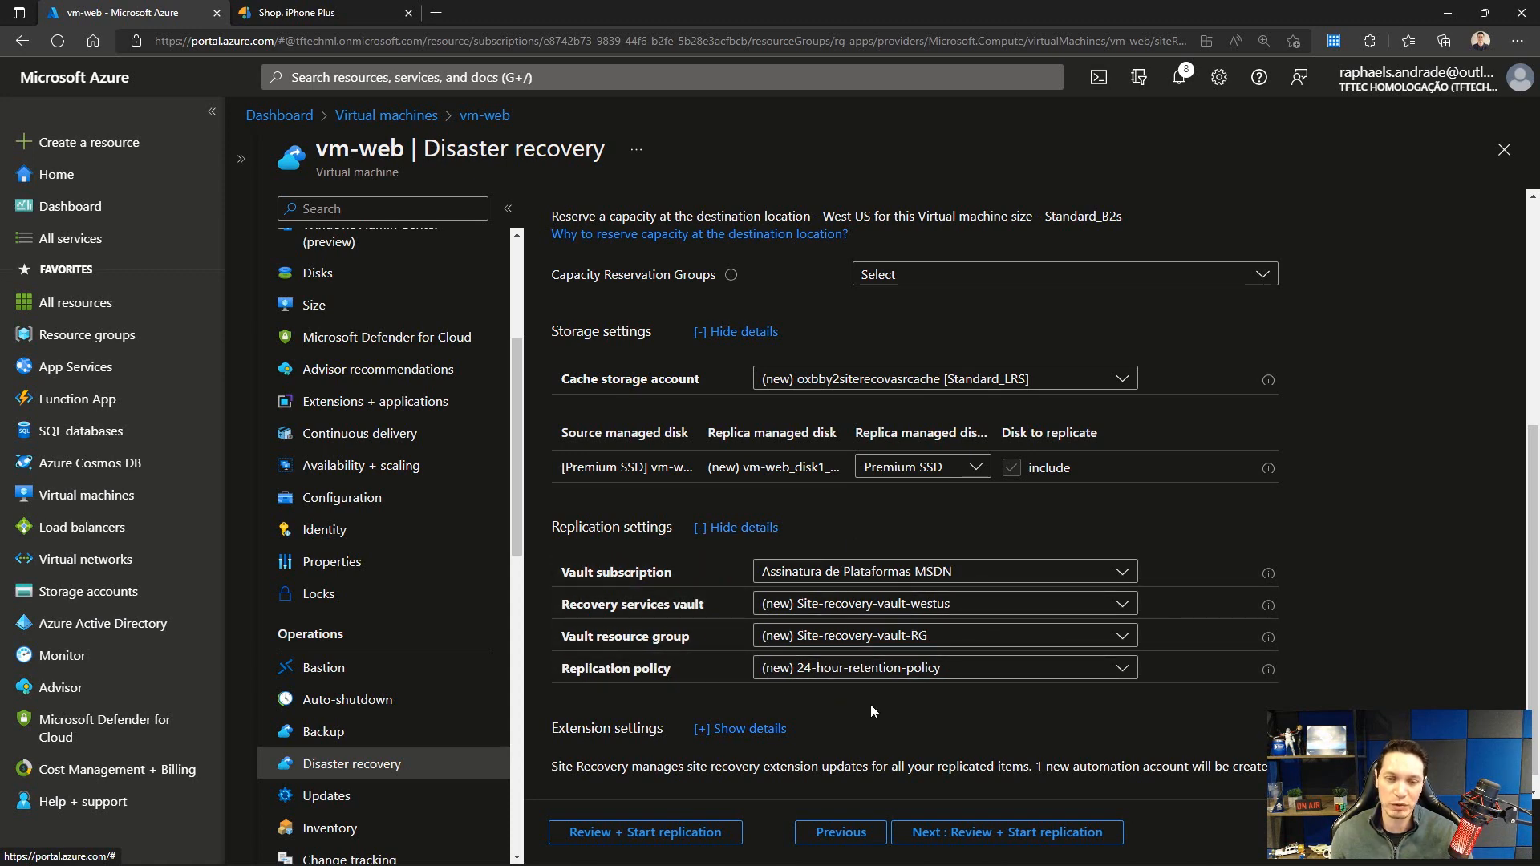
click(706, 728)
scroll(950, 689, down, 2)
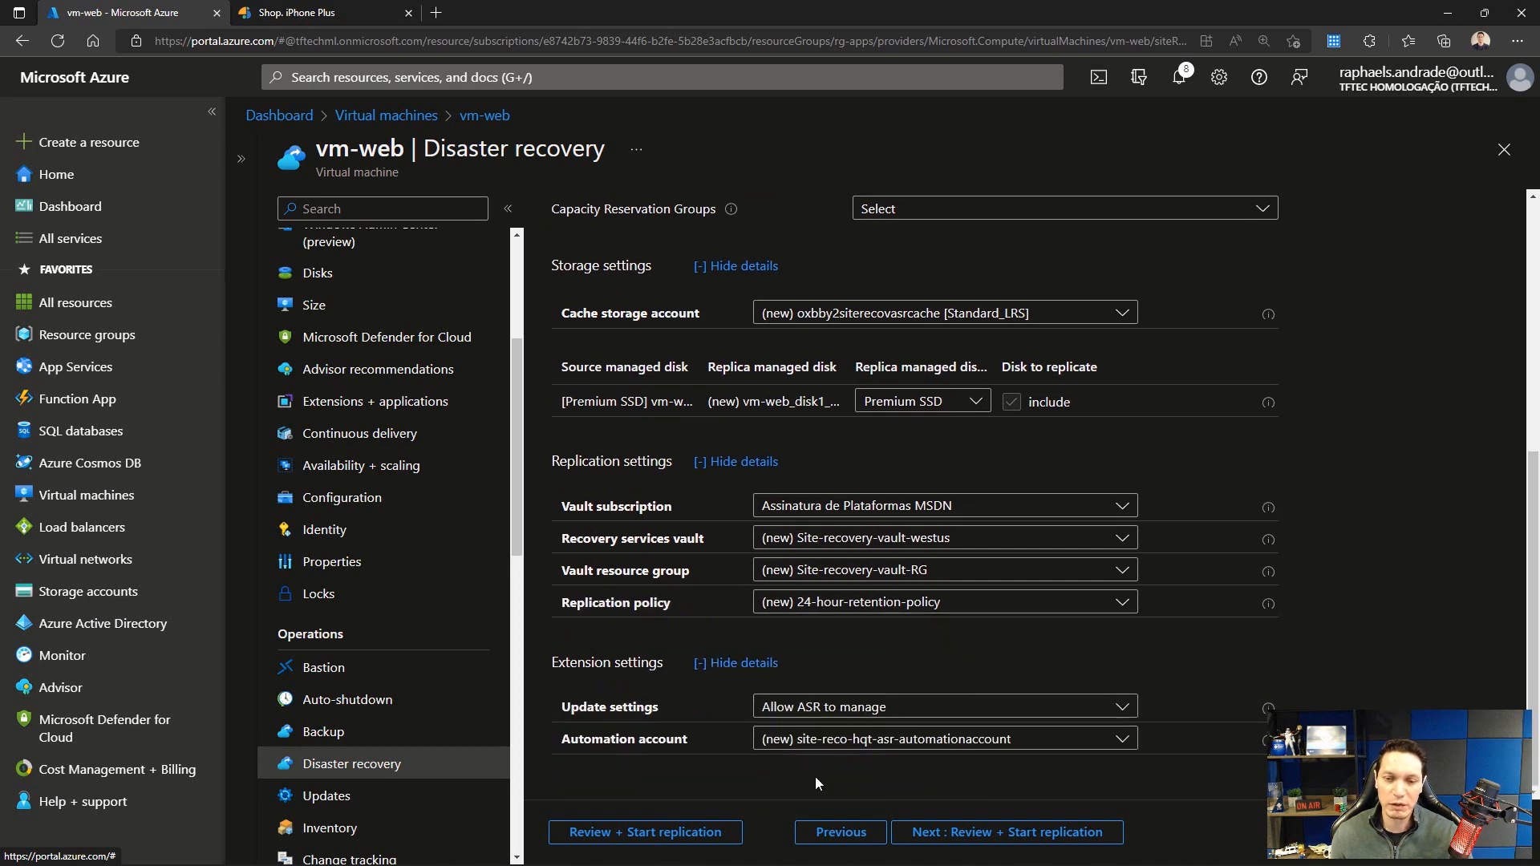
scroll(836, 615, up, 5)
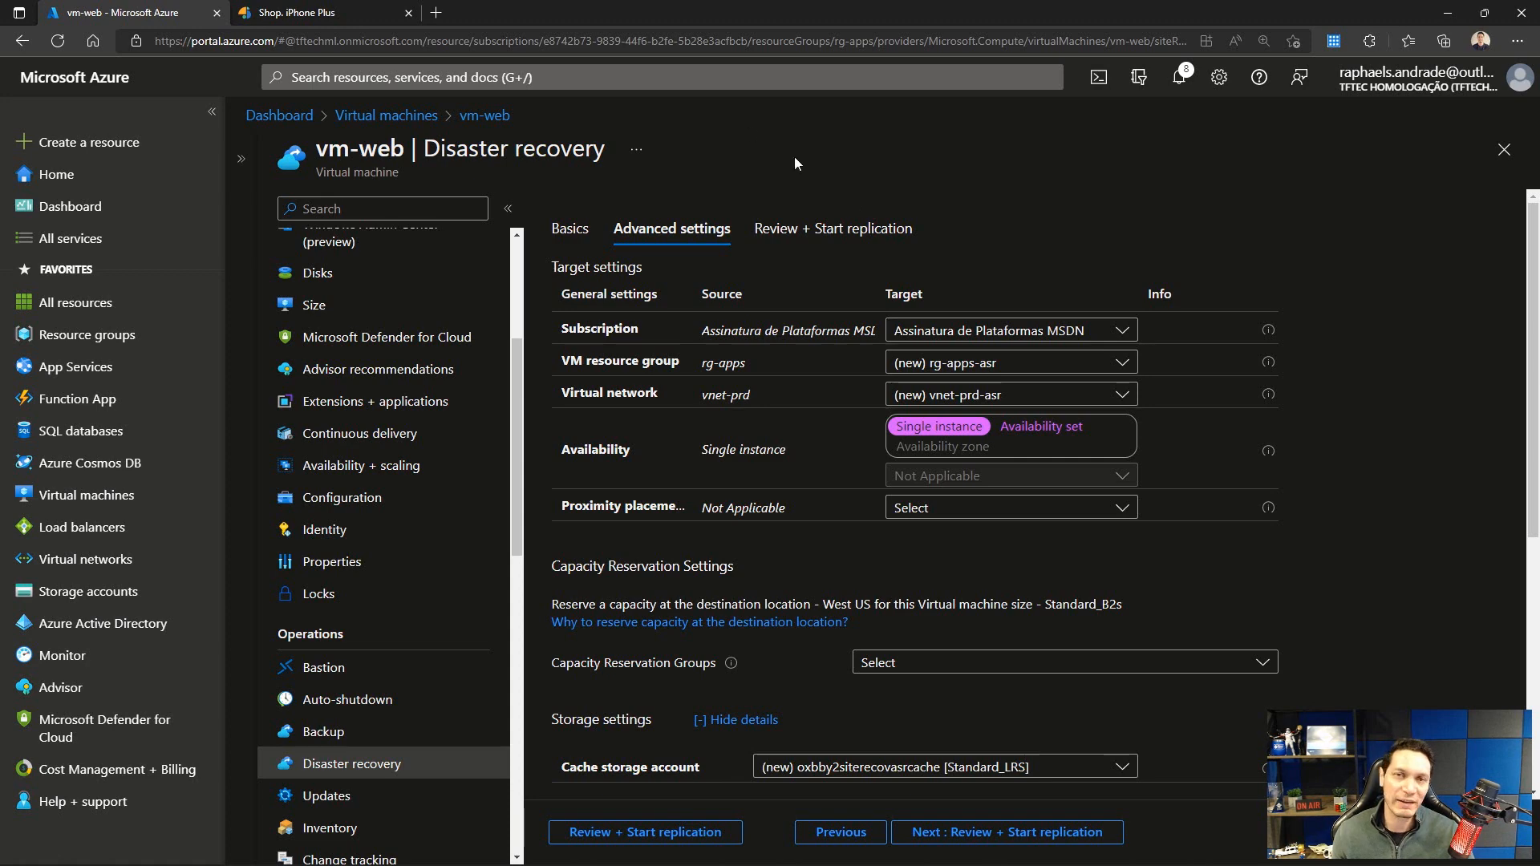
Step: Search for Recovery Services vaults, open the service while discarding the unsaved replication edits, and start creating a new vault
click(736, 73)
text(reco)
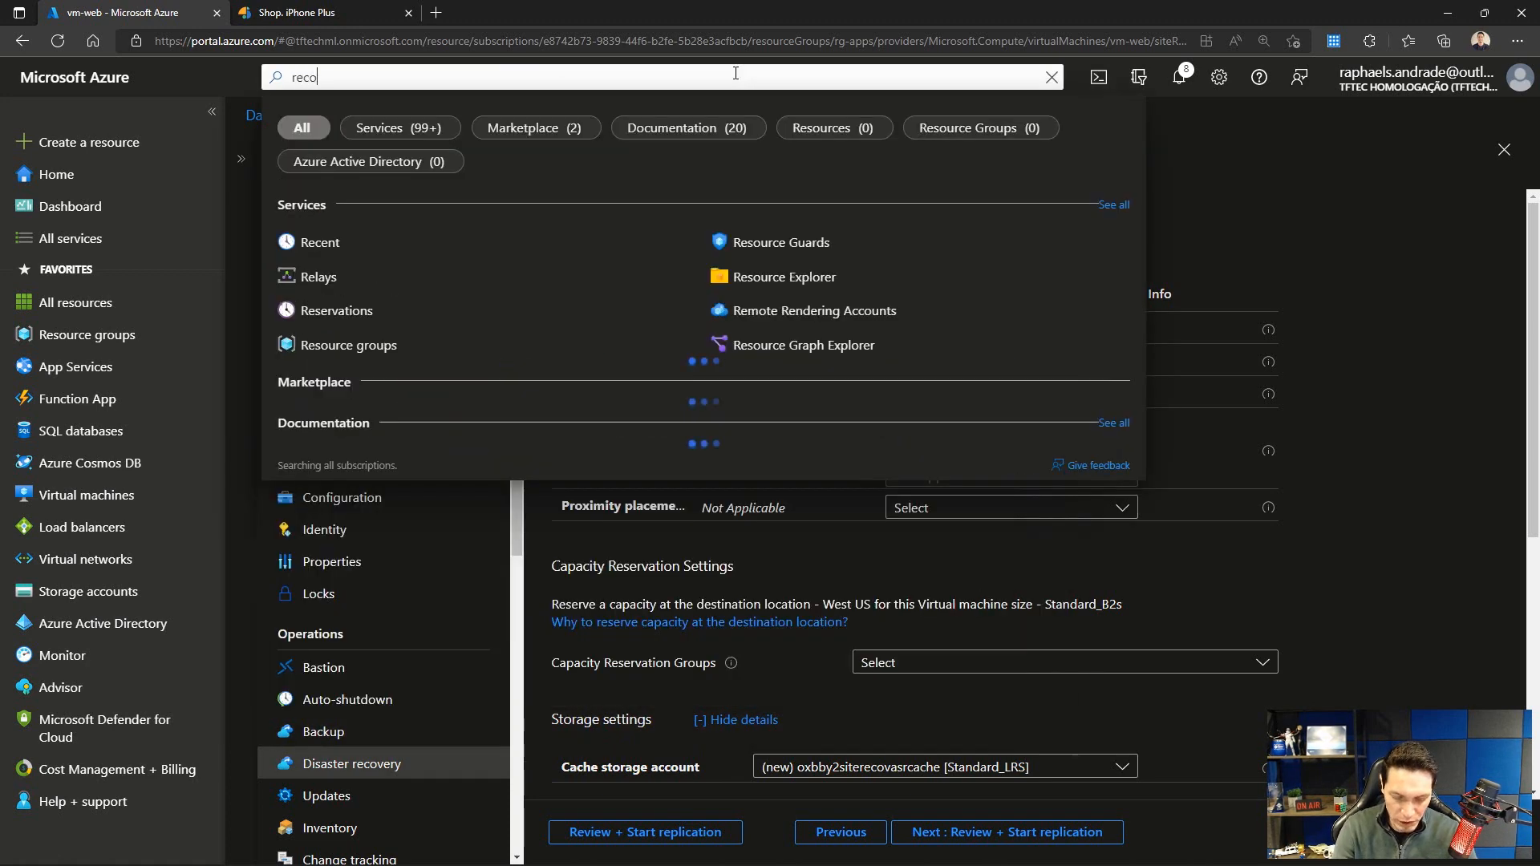
text(bery)
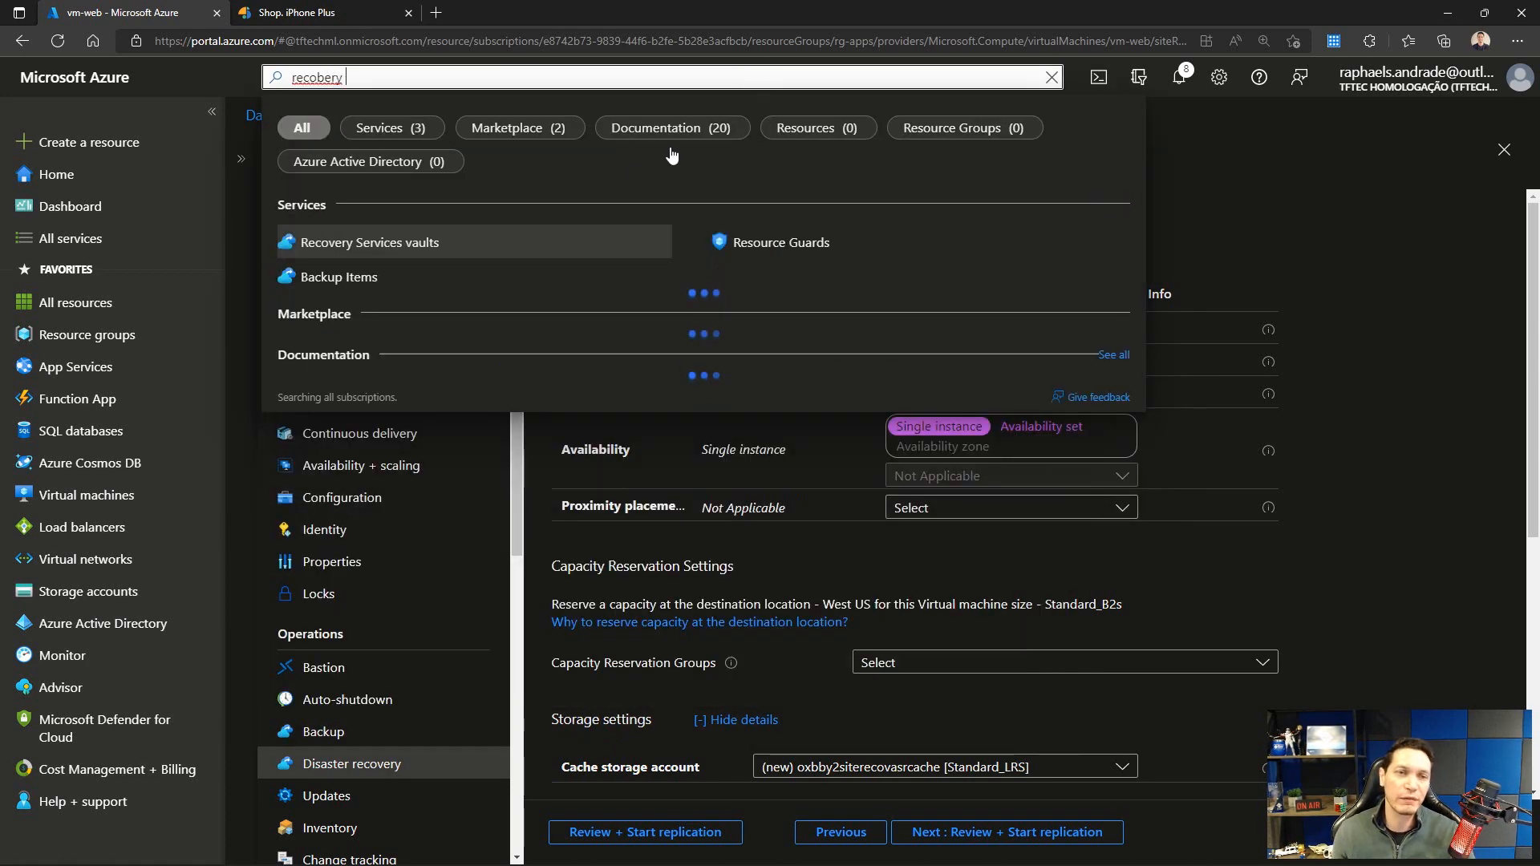
click(374, 243)
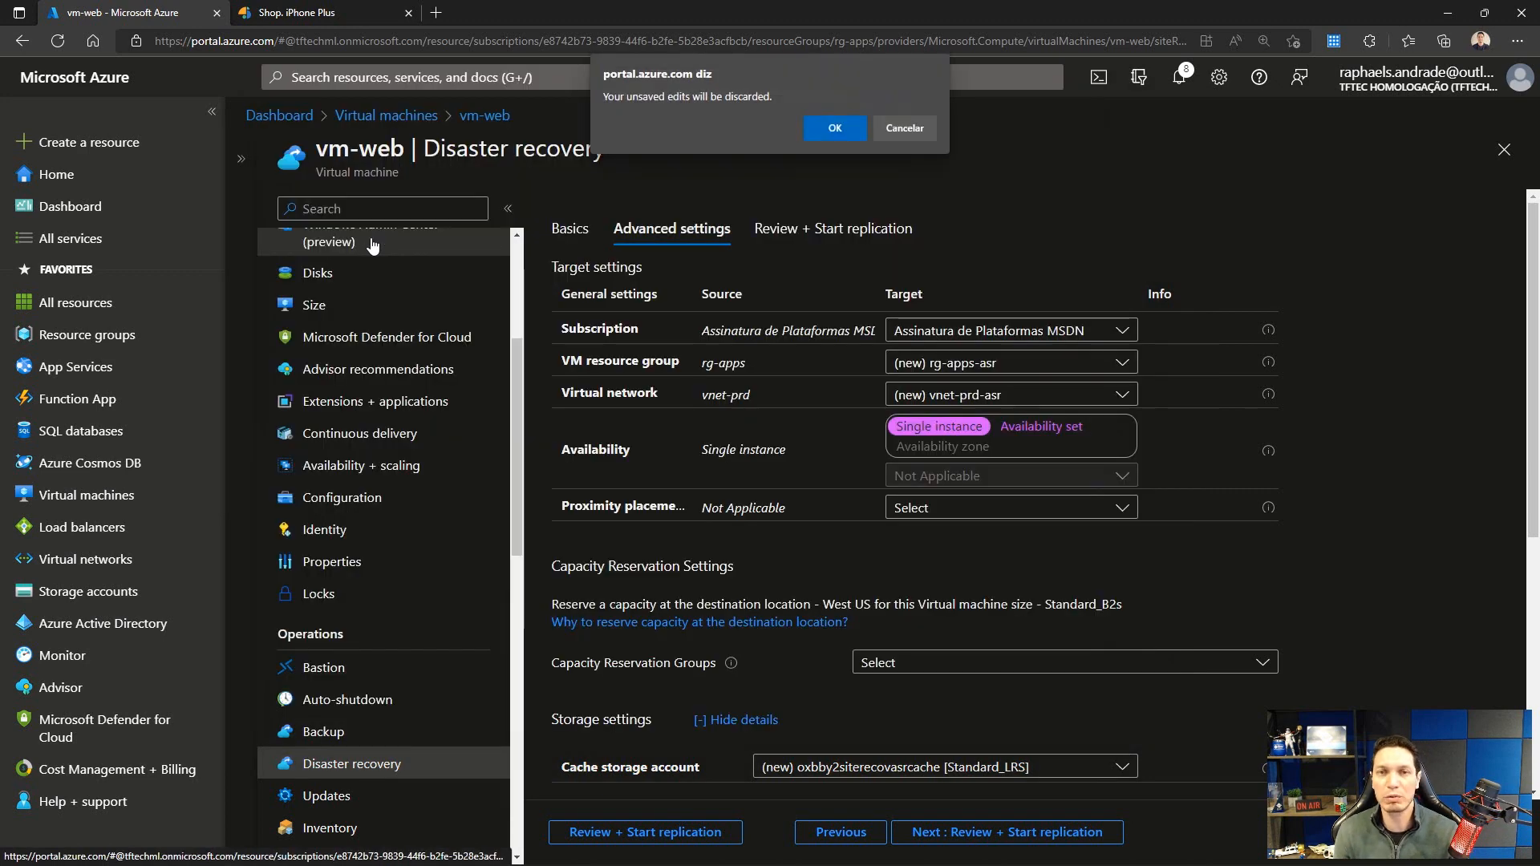
click(854, 134)
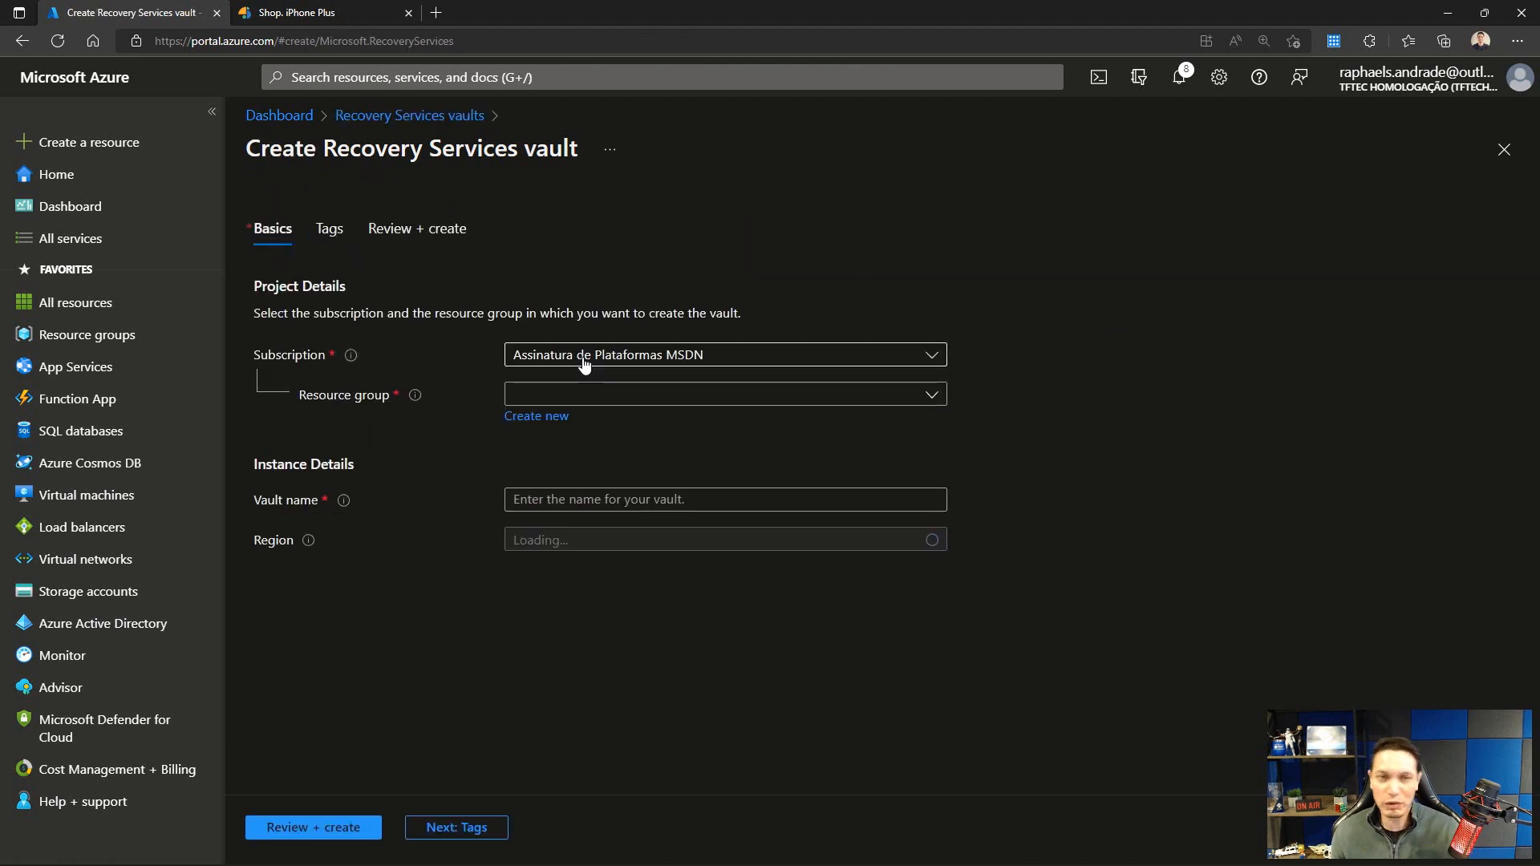
Step: Set the new Recovery Services vault's resource group to rg-dr and its name to vault-dr
click(616, 397)
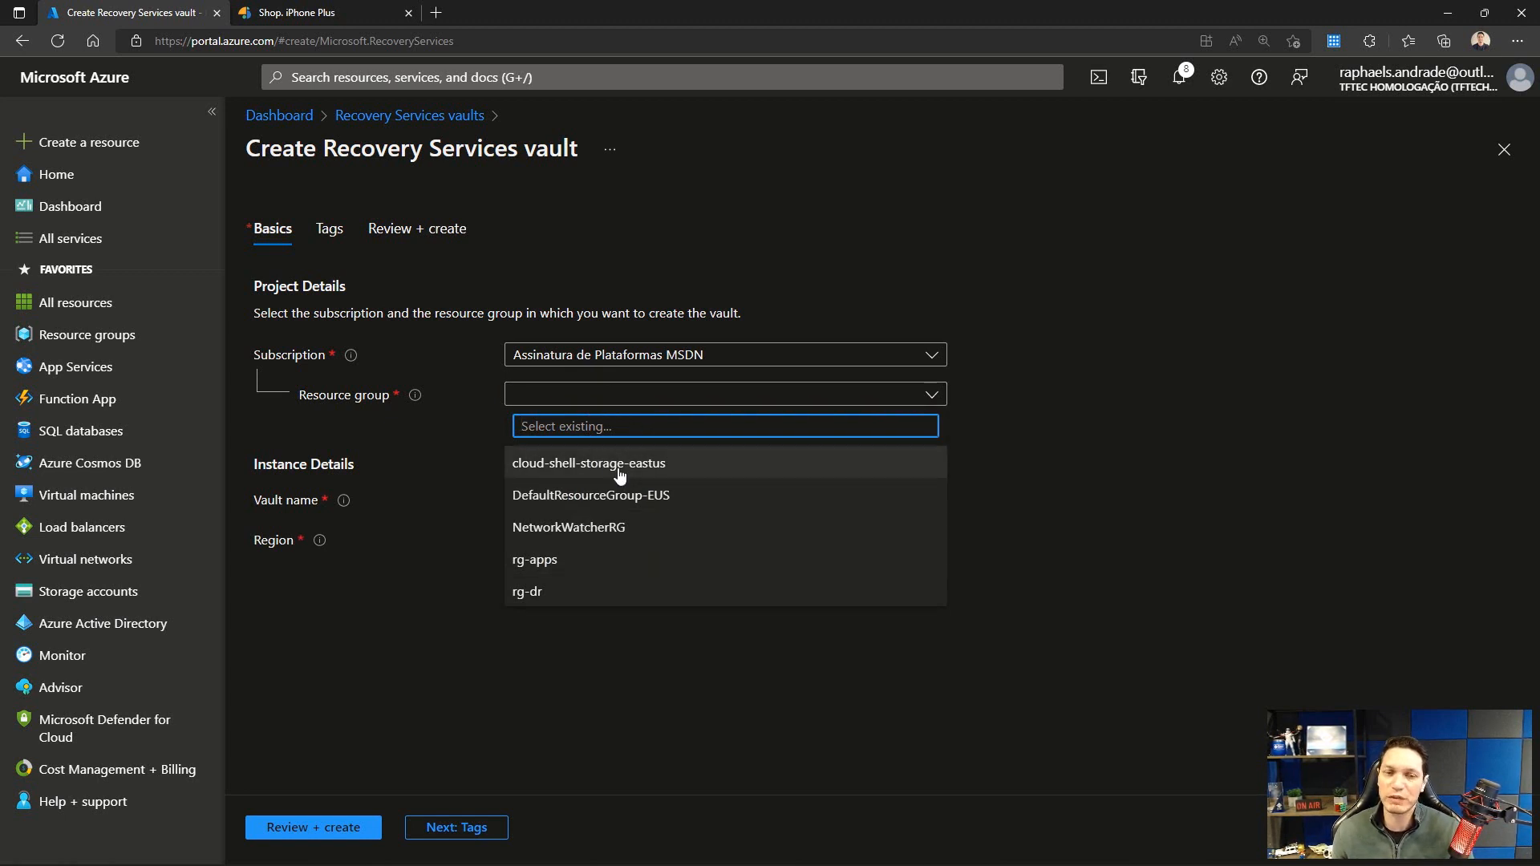
click(534, 592)
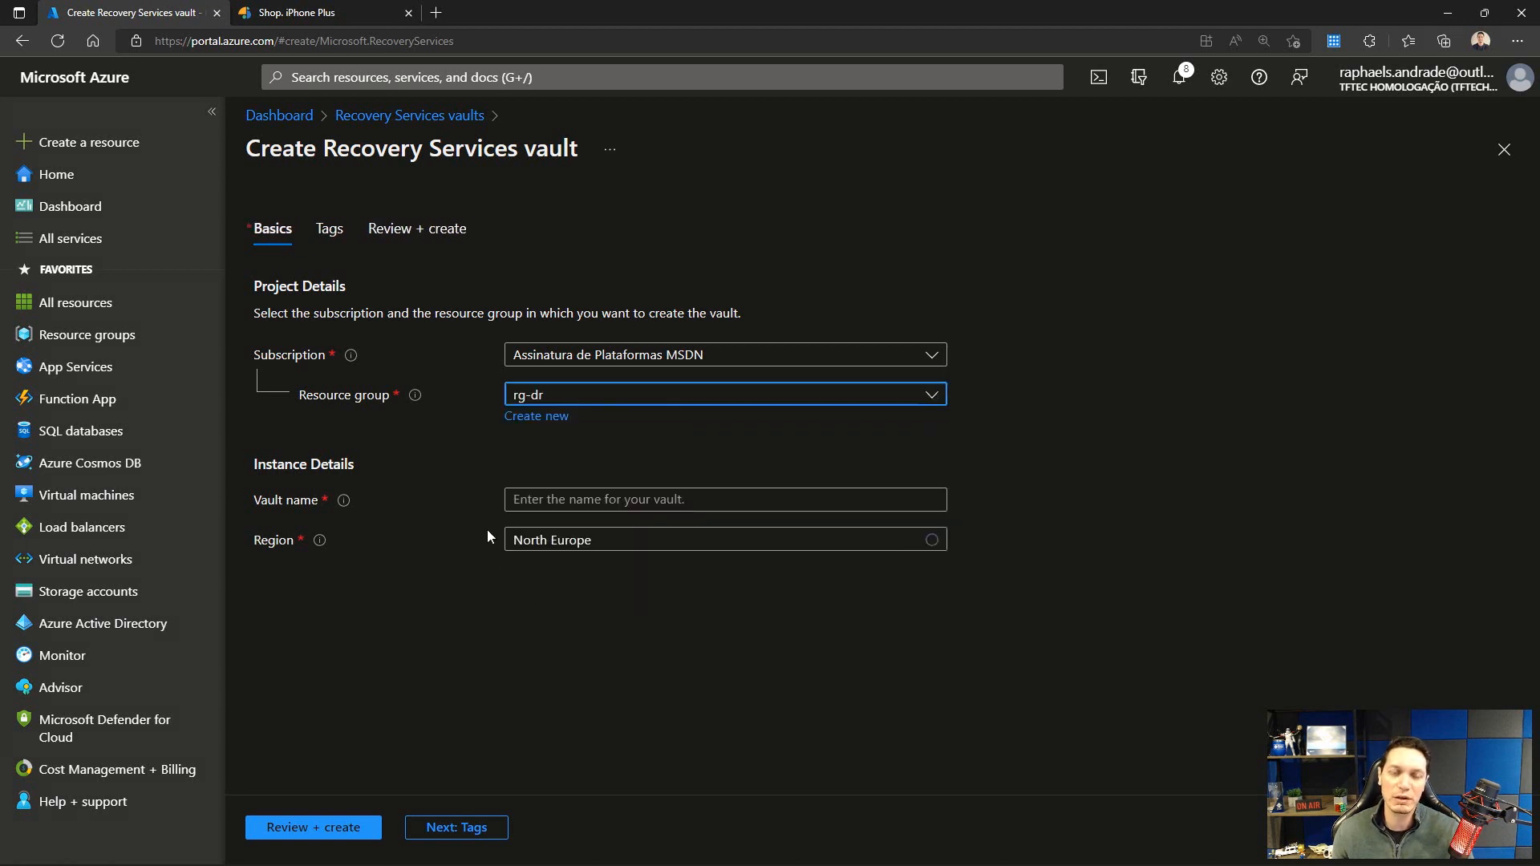
click(581, 500)
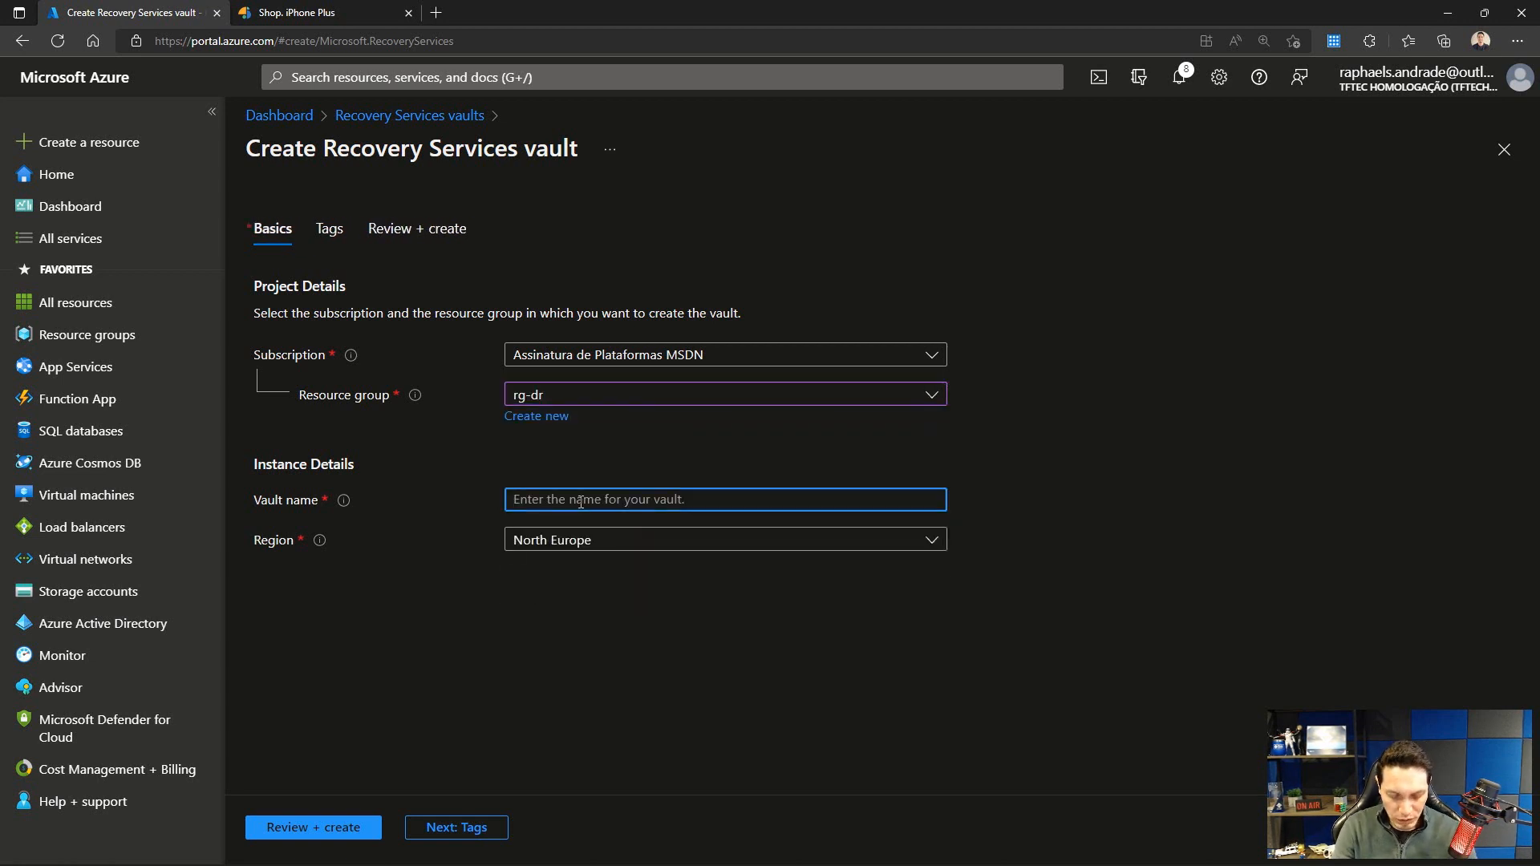
text(vaul)
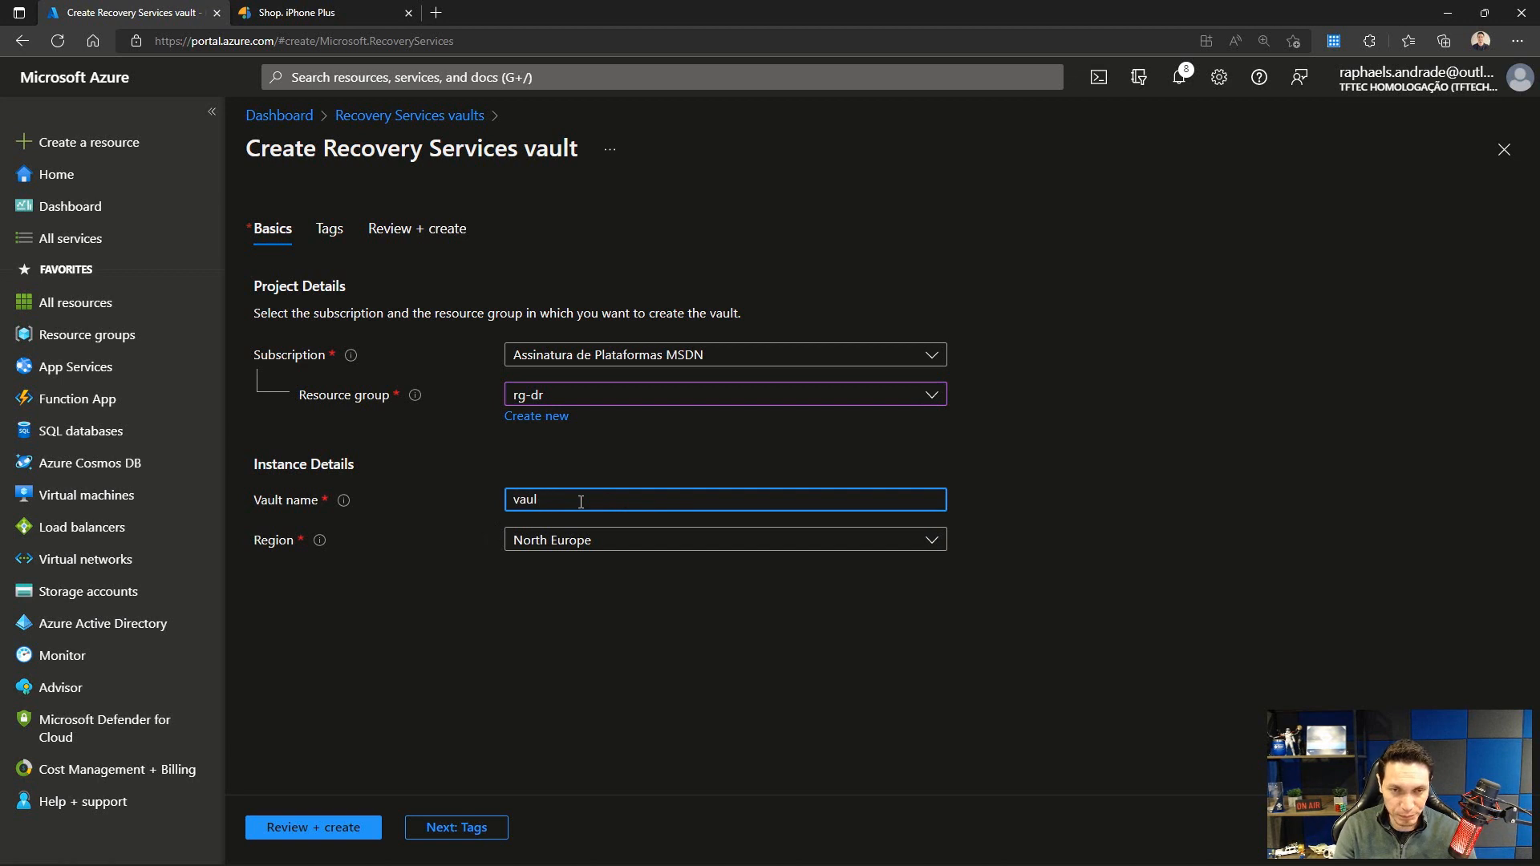
key(BackSpace)
text(lt-dr)
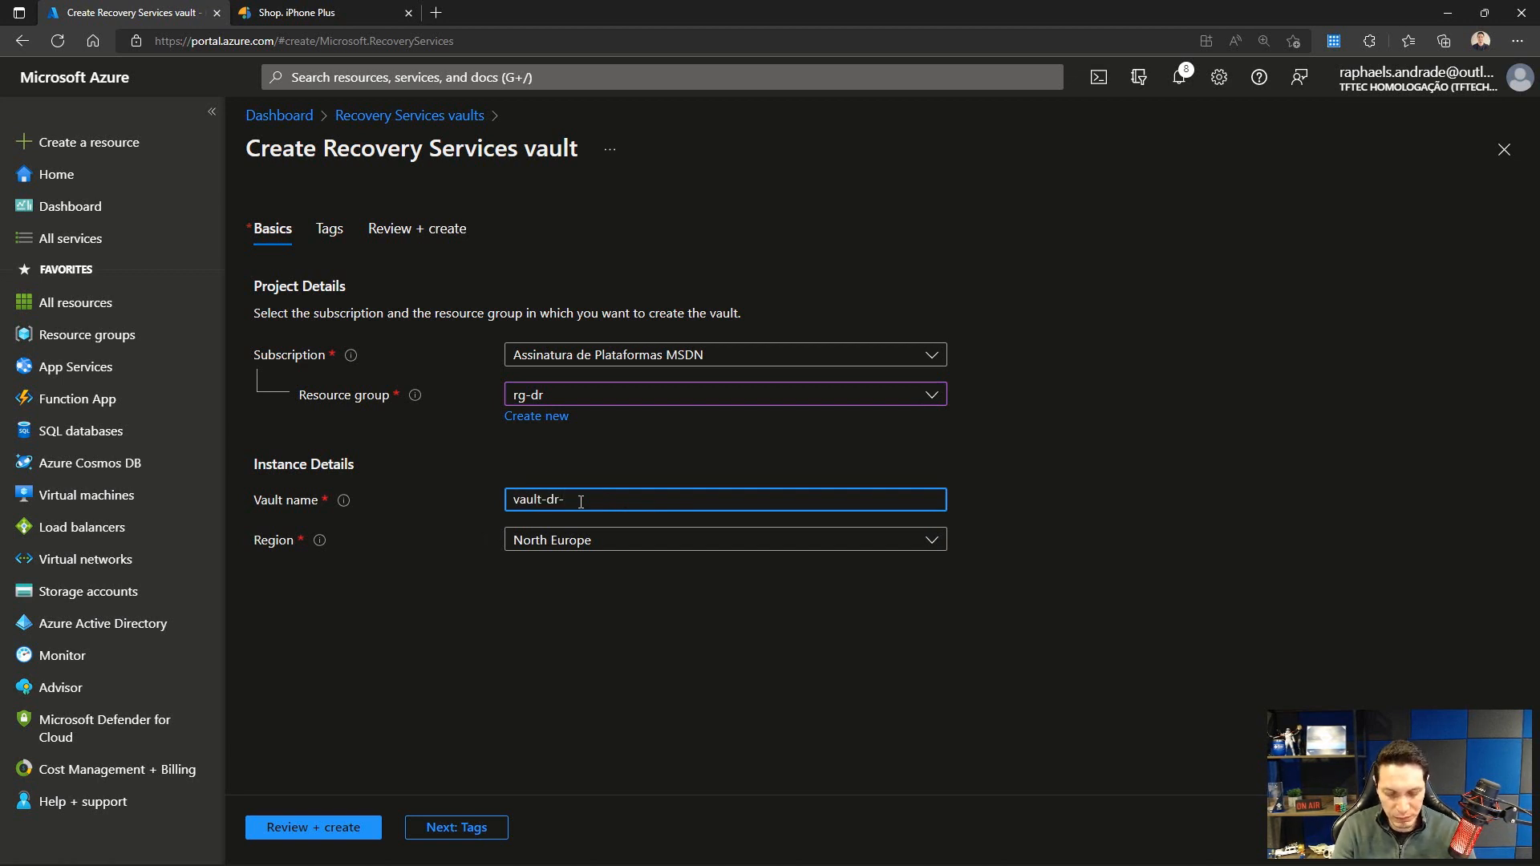
text(-neu)
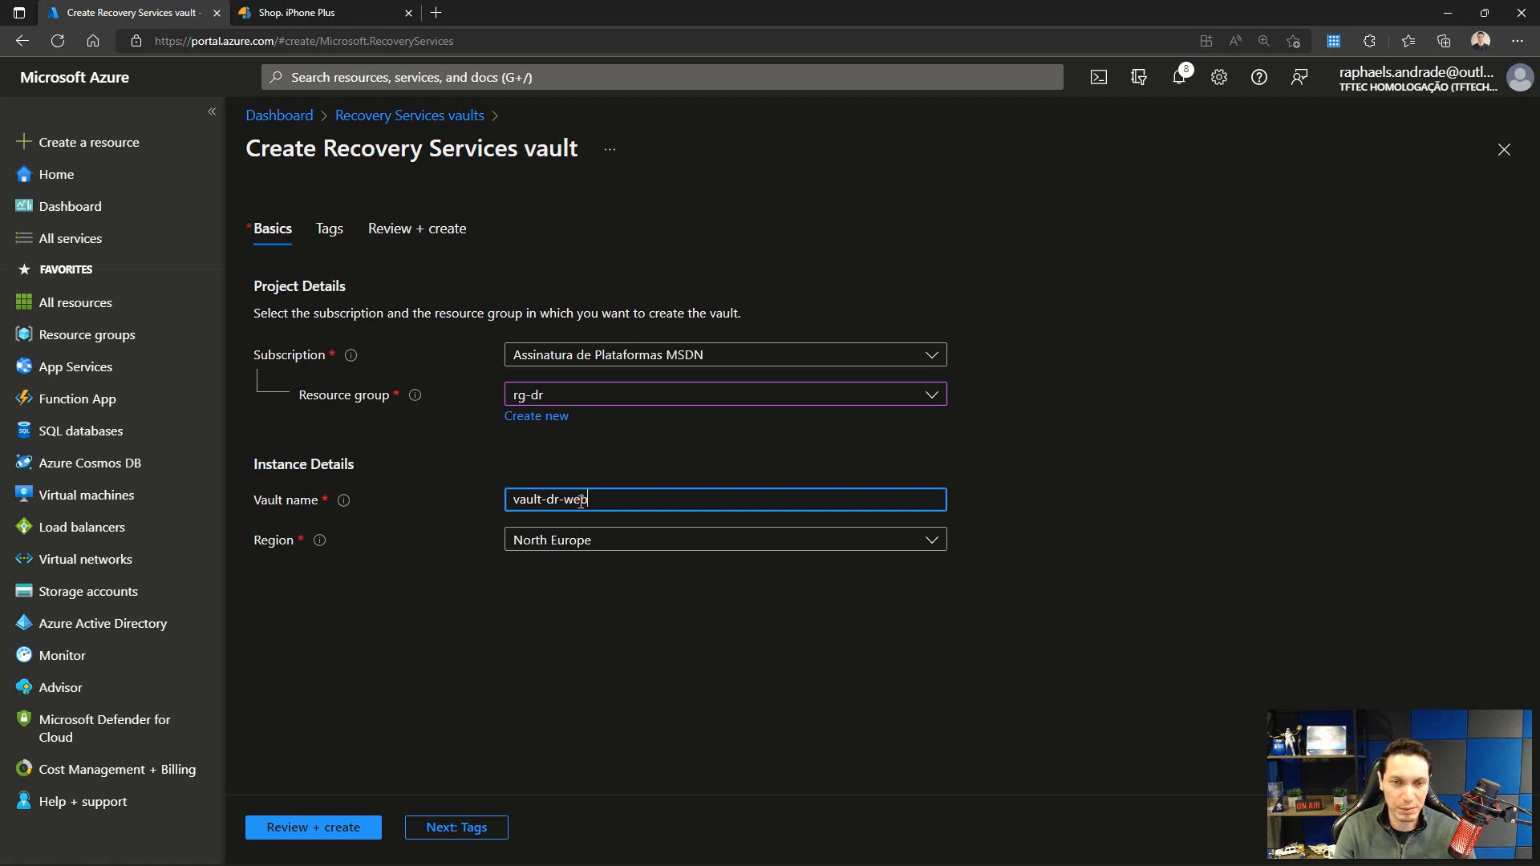
key(BackSpace)
key(BackSpace)
key(BackSpace)
key(BackSpace)
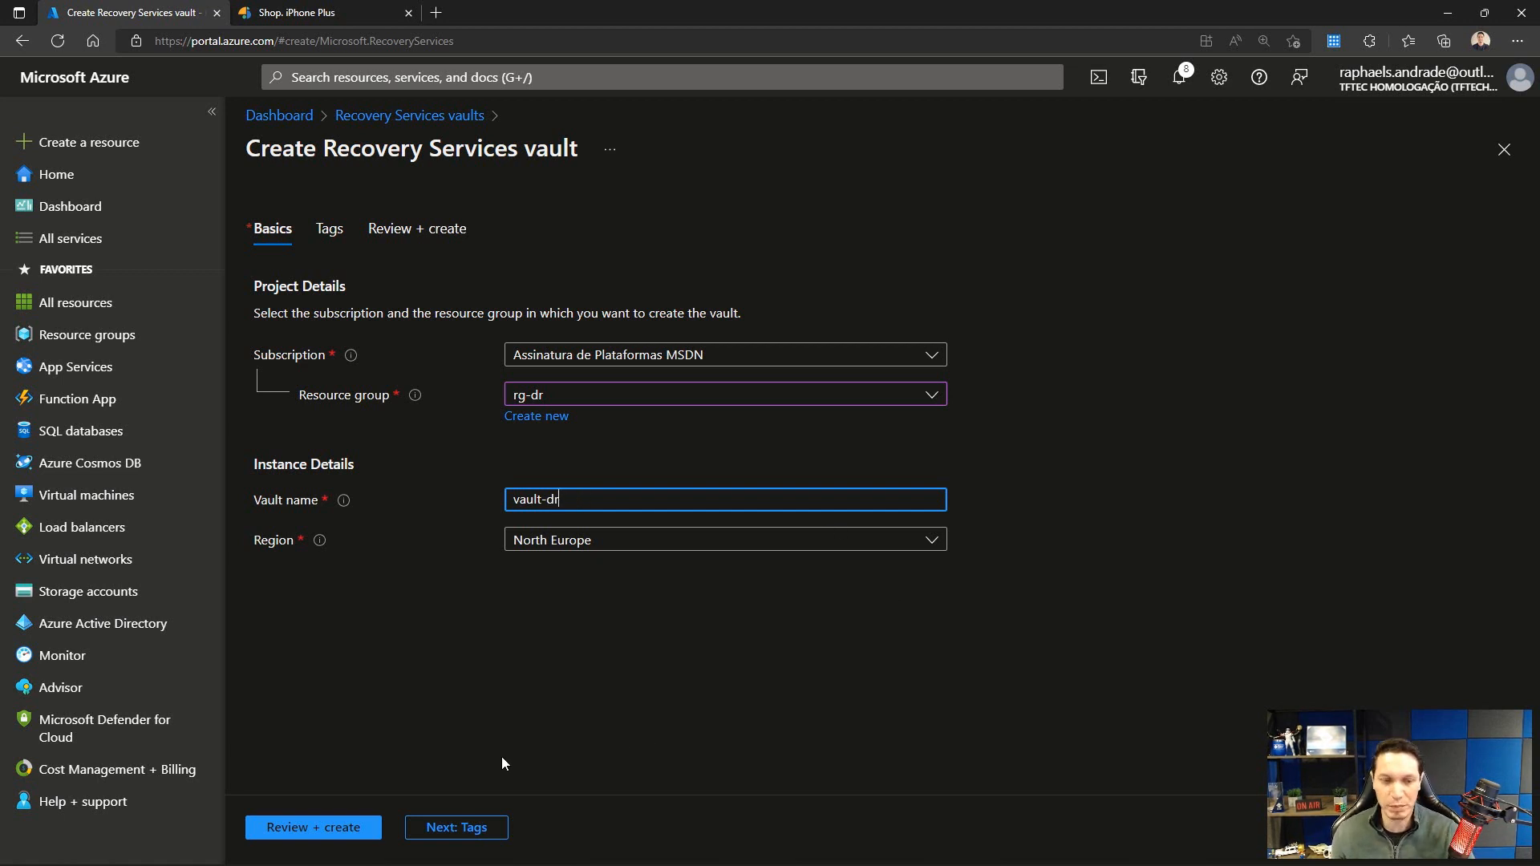
Step: Review and create the Recovery Services vault in North Europe, and dismiss the deployment notification
click(329, 823)
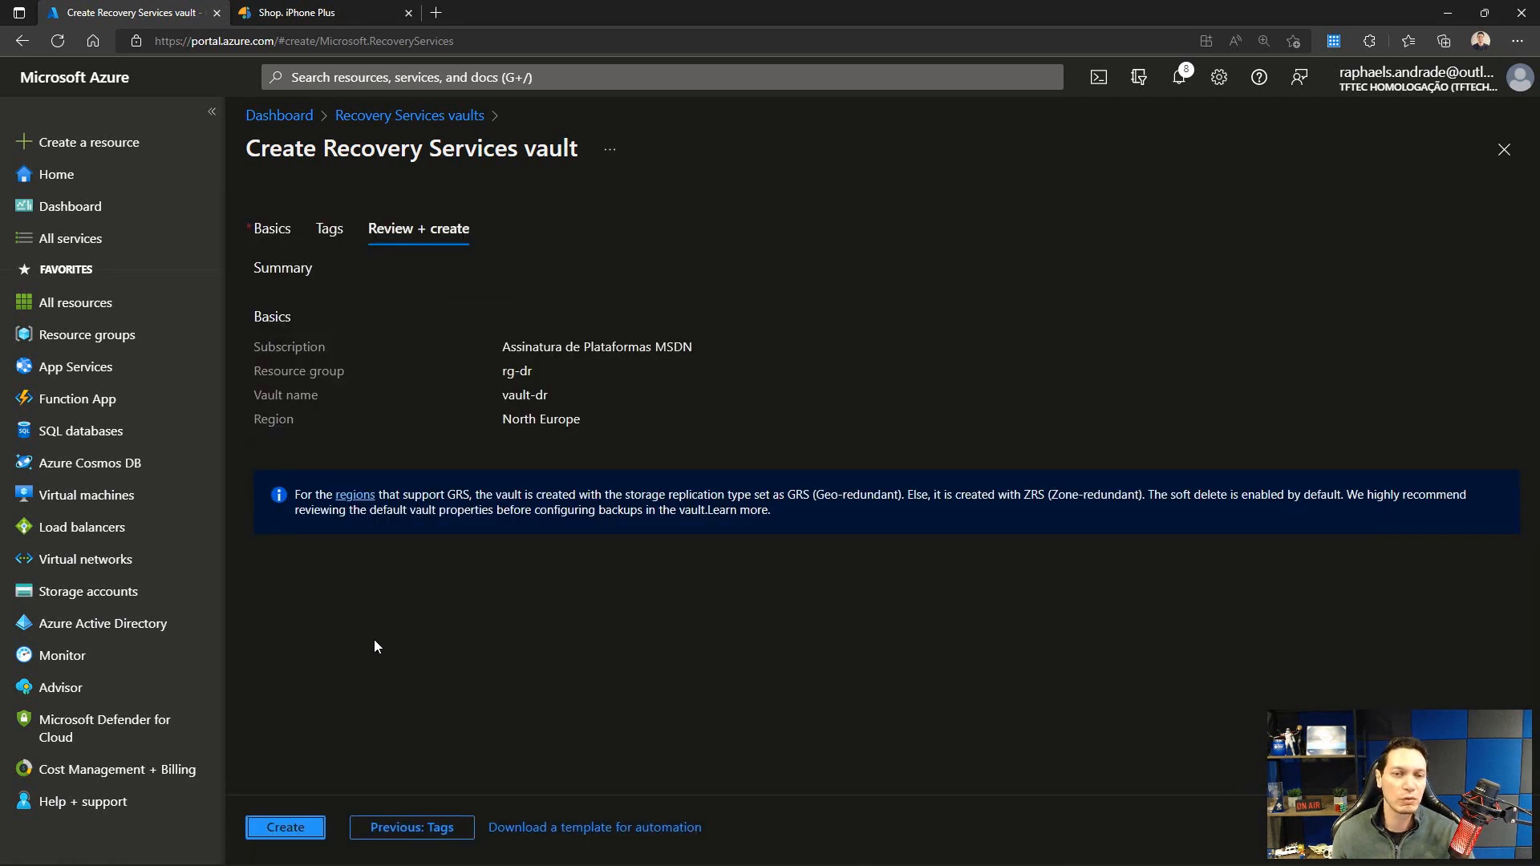
click(301, 830)
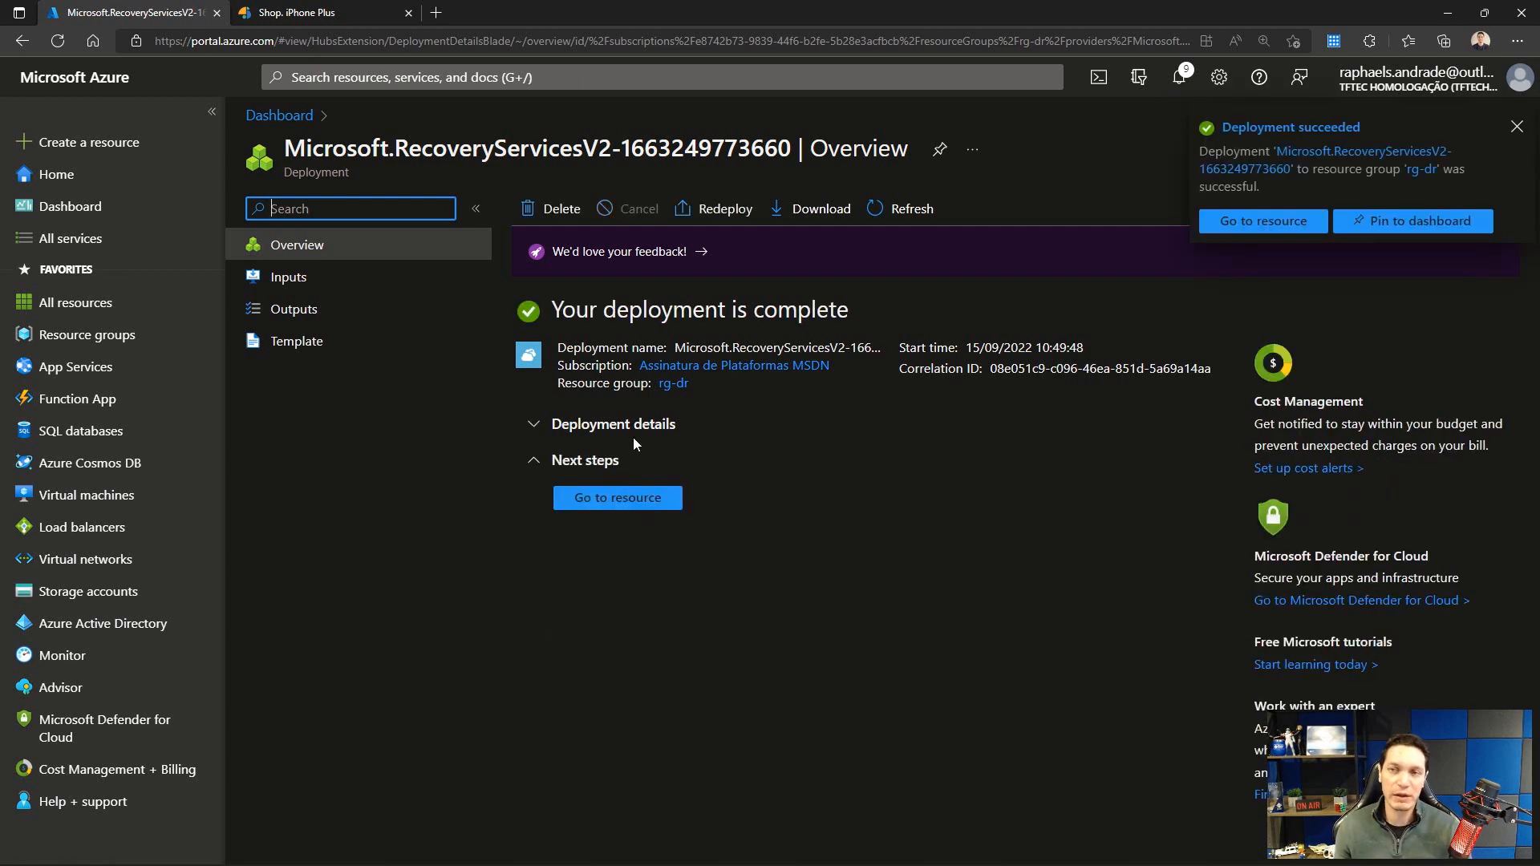
click(1516, 129)
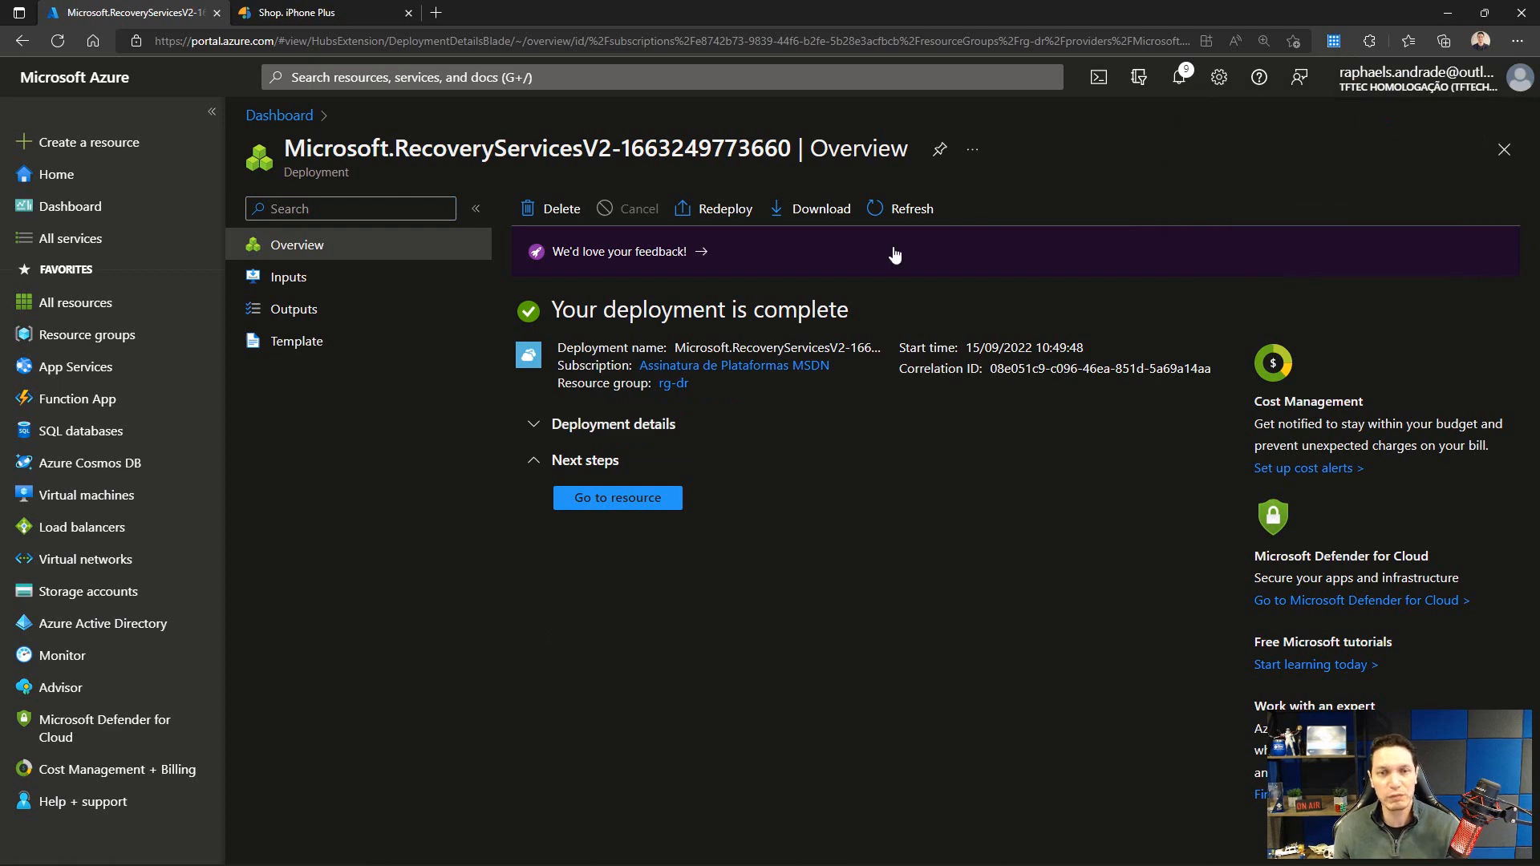
Step: Open the deployed vault-dr resource and start enabling Site Recovery replication for Azure virtual machines
click(620, 501)
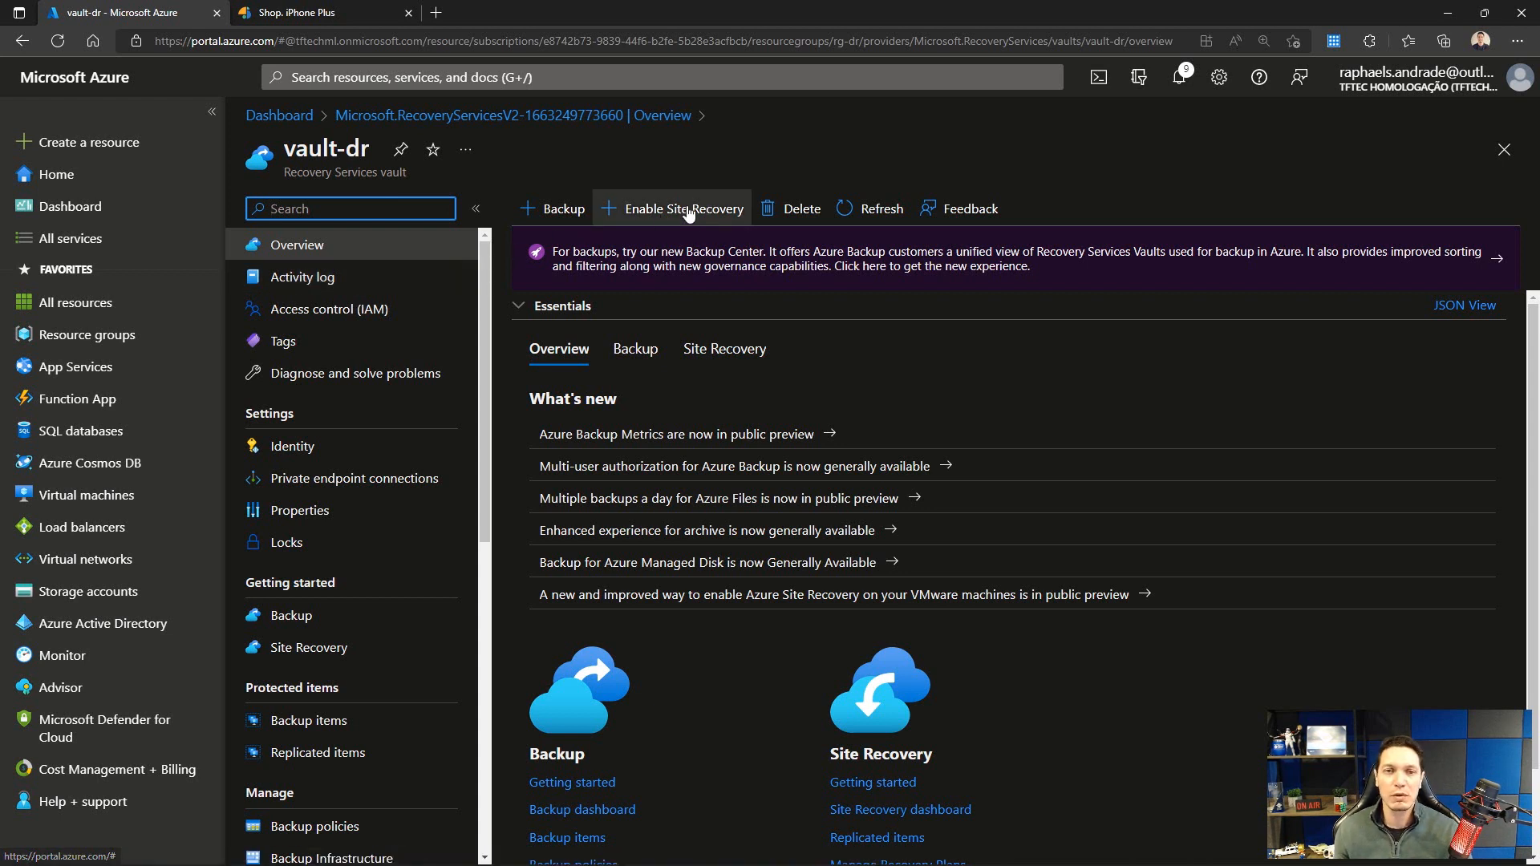
click(642, 211)
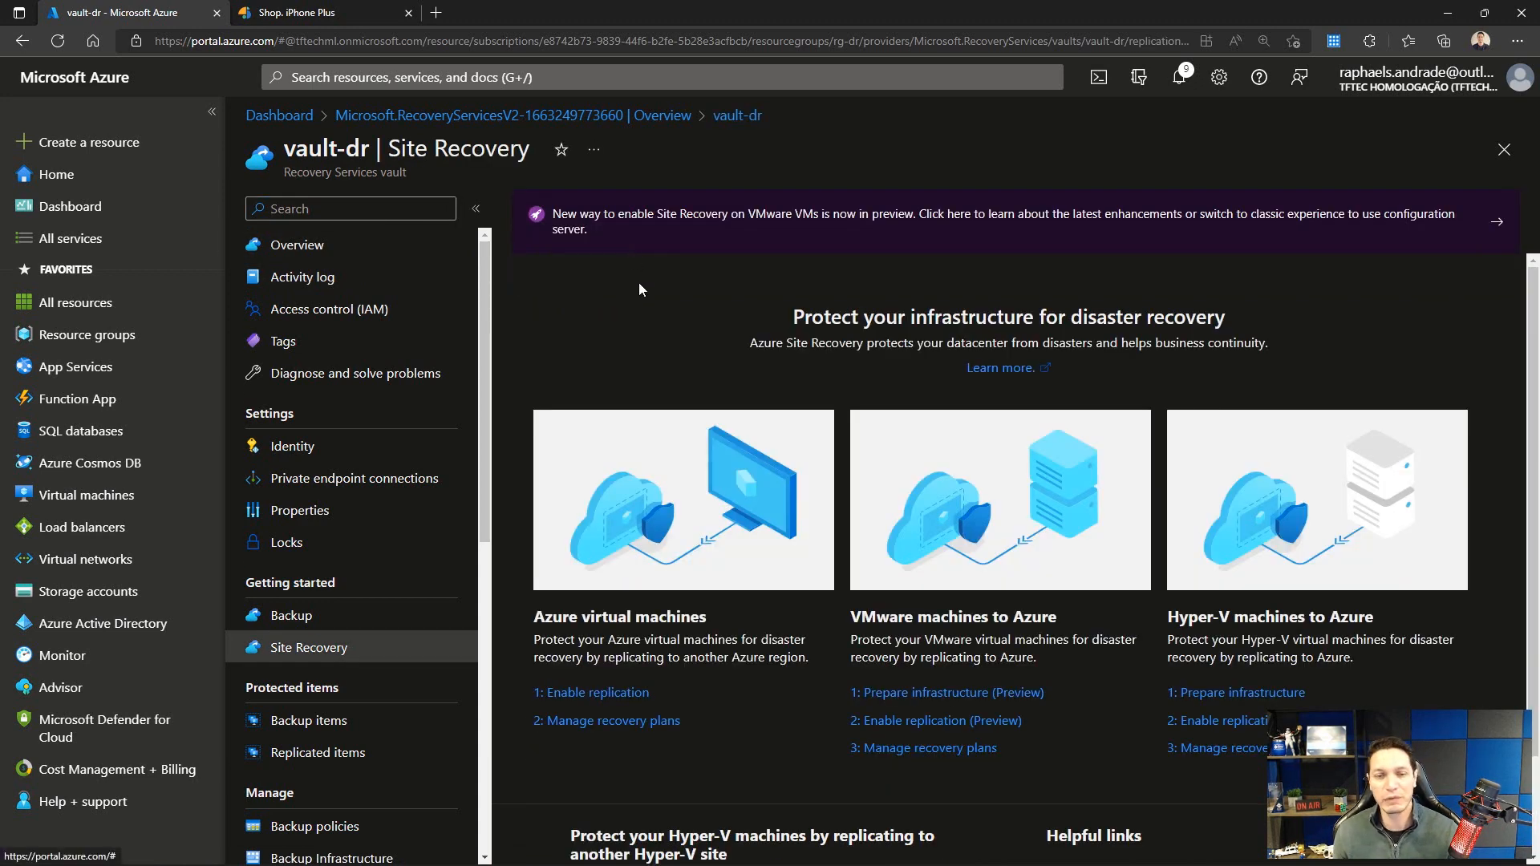
scroll(673, 418, down, 1)
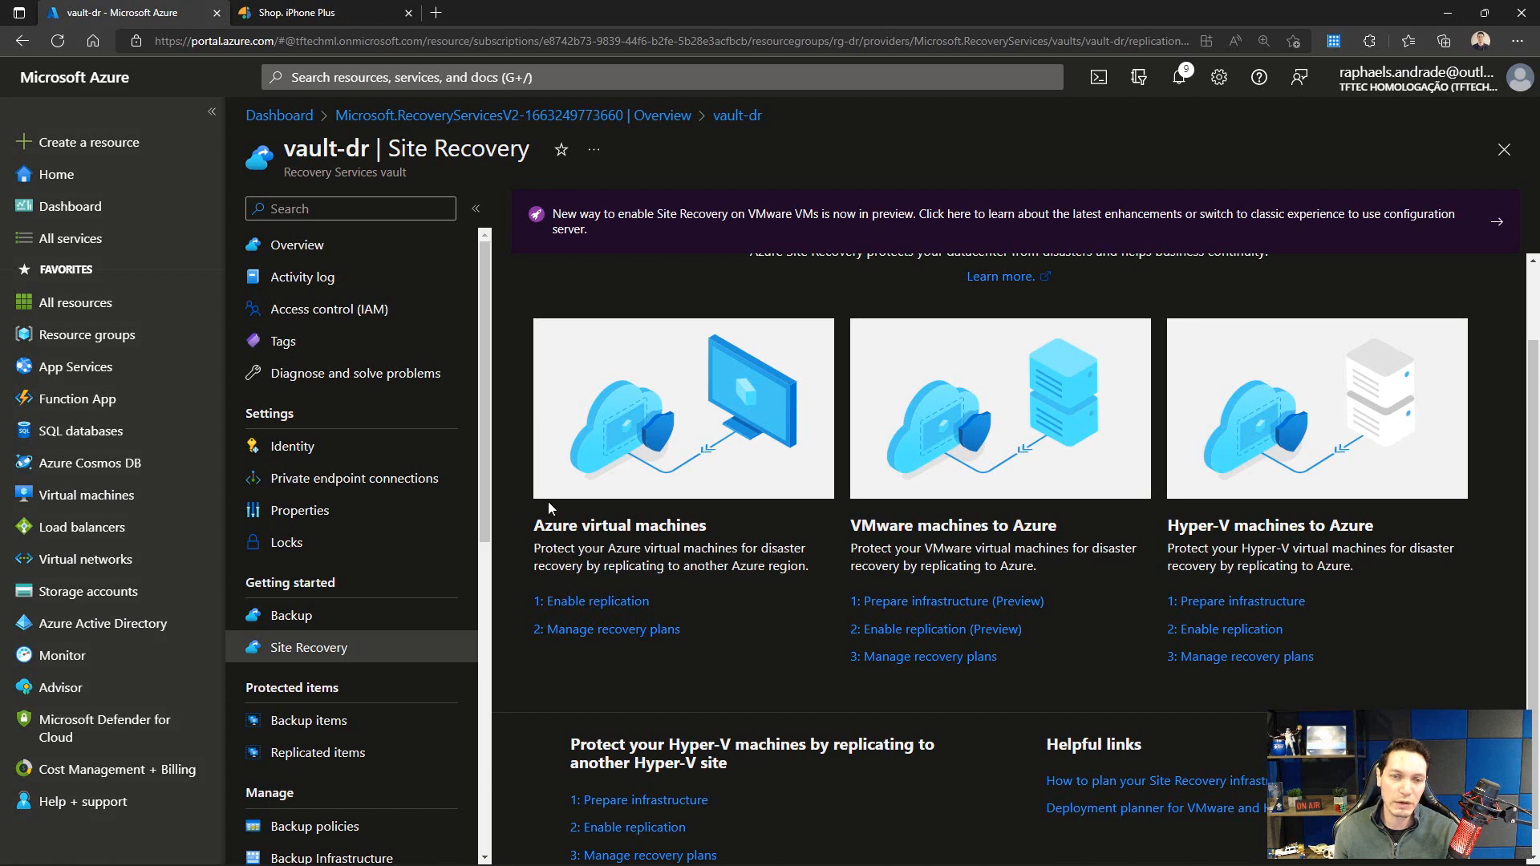
click(576, 600)
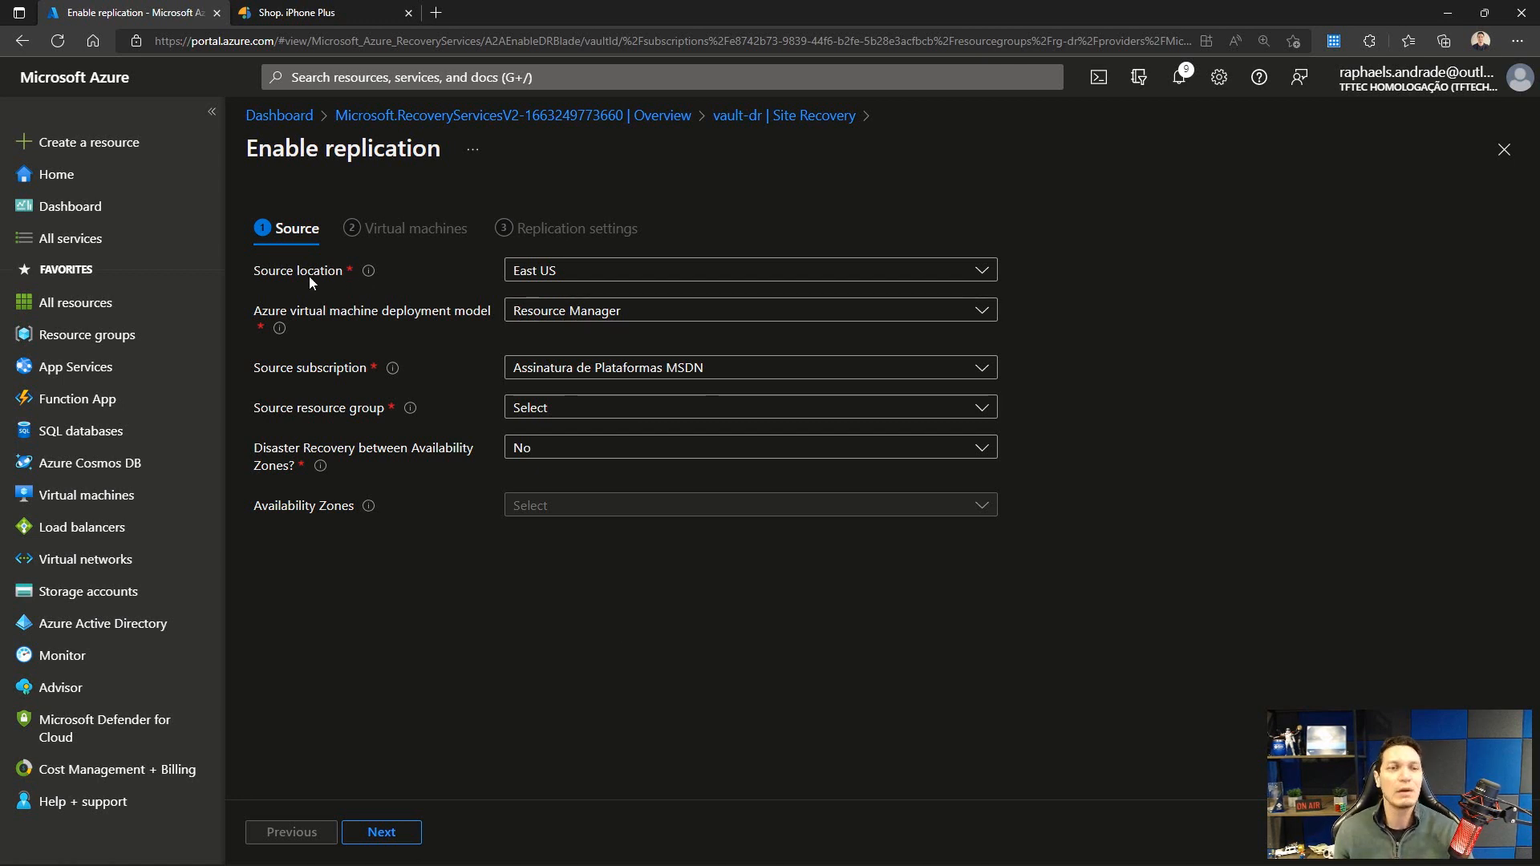
Step: Keep Resource Manager as the deployment model and try rg-dr as the source resource group
click(561, 318)
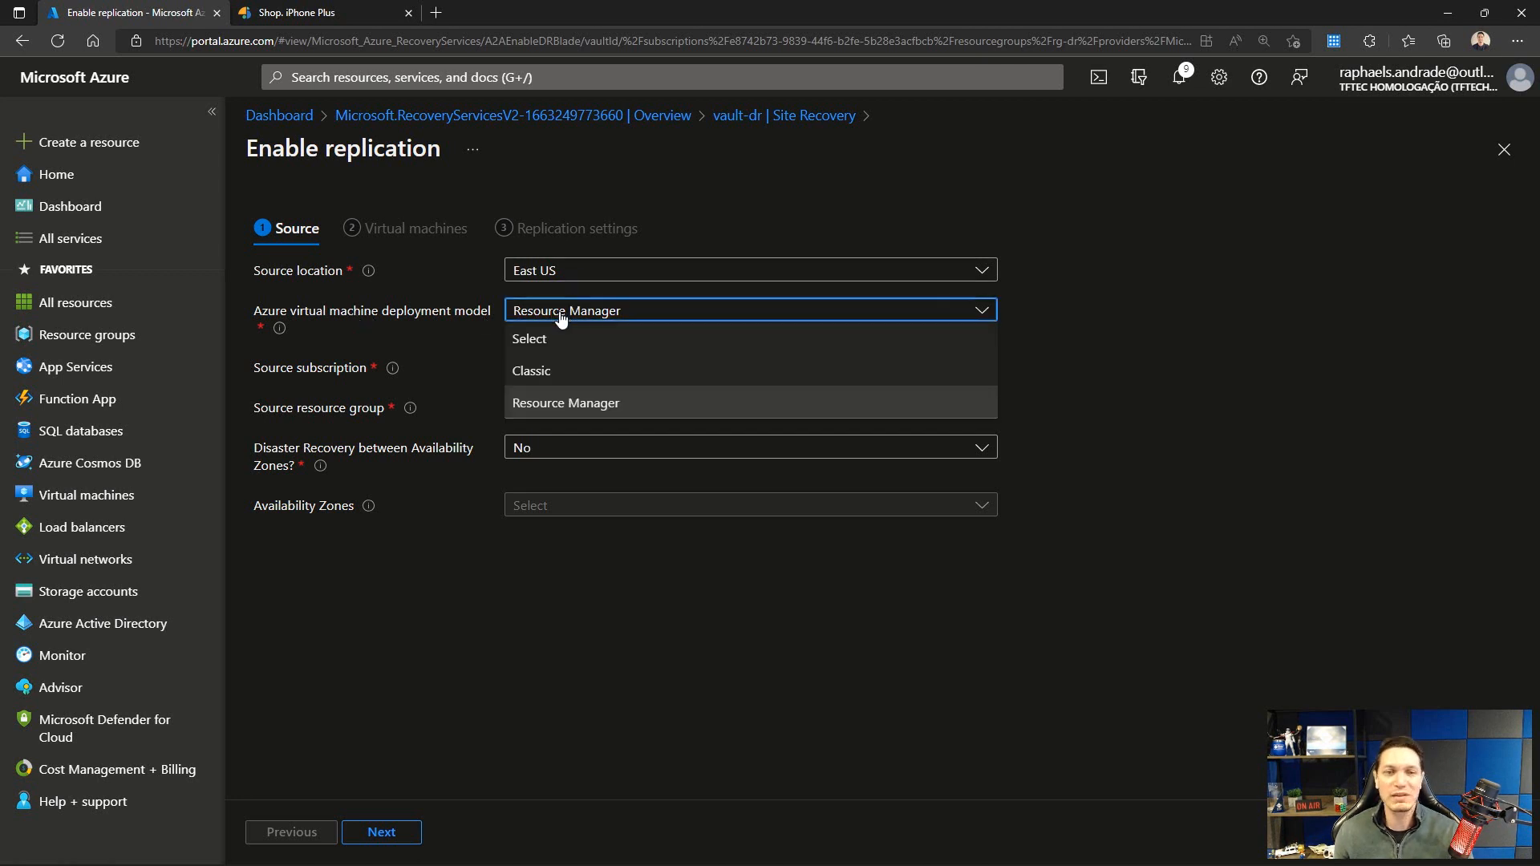
click(550, 409)
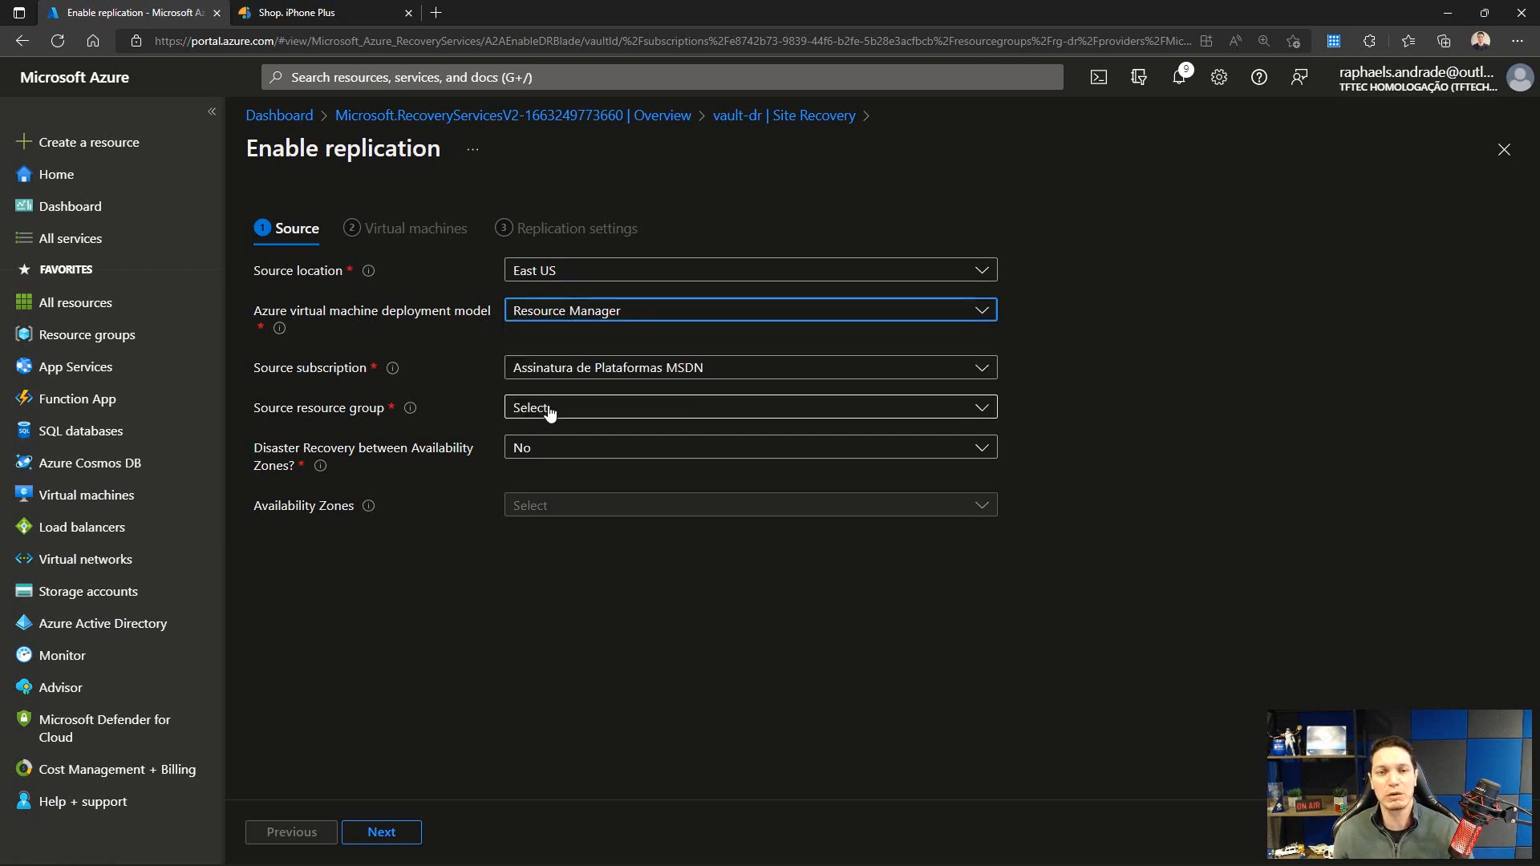
click(585, 413)
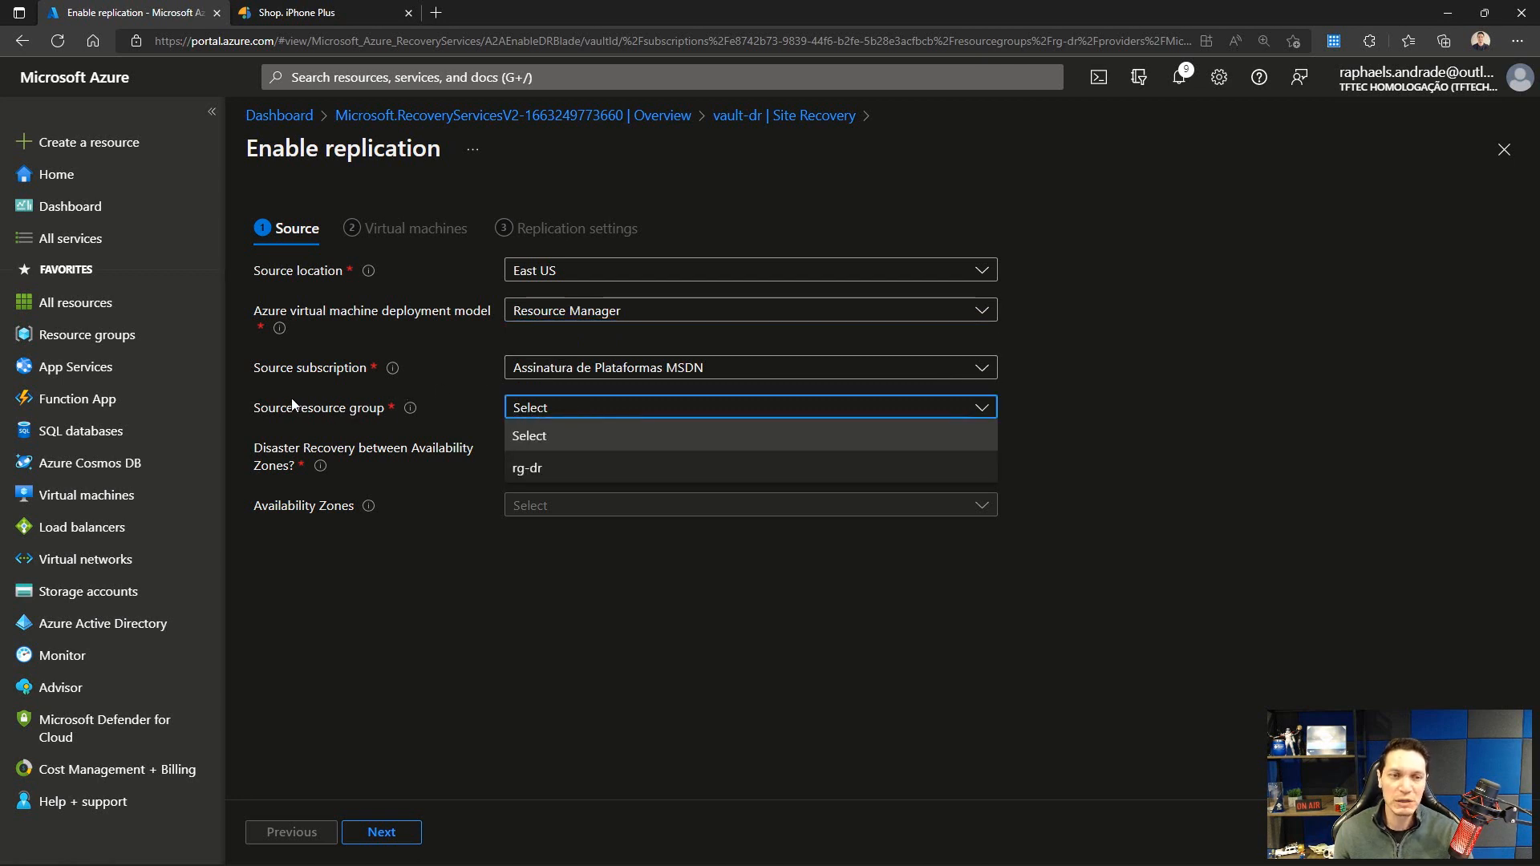
click(539, 470)
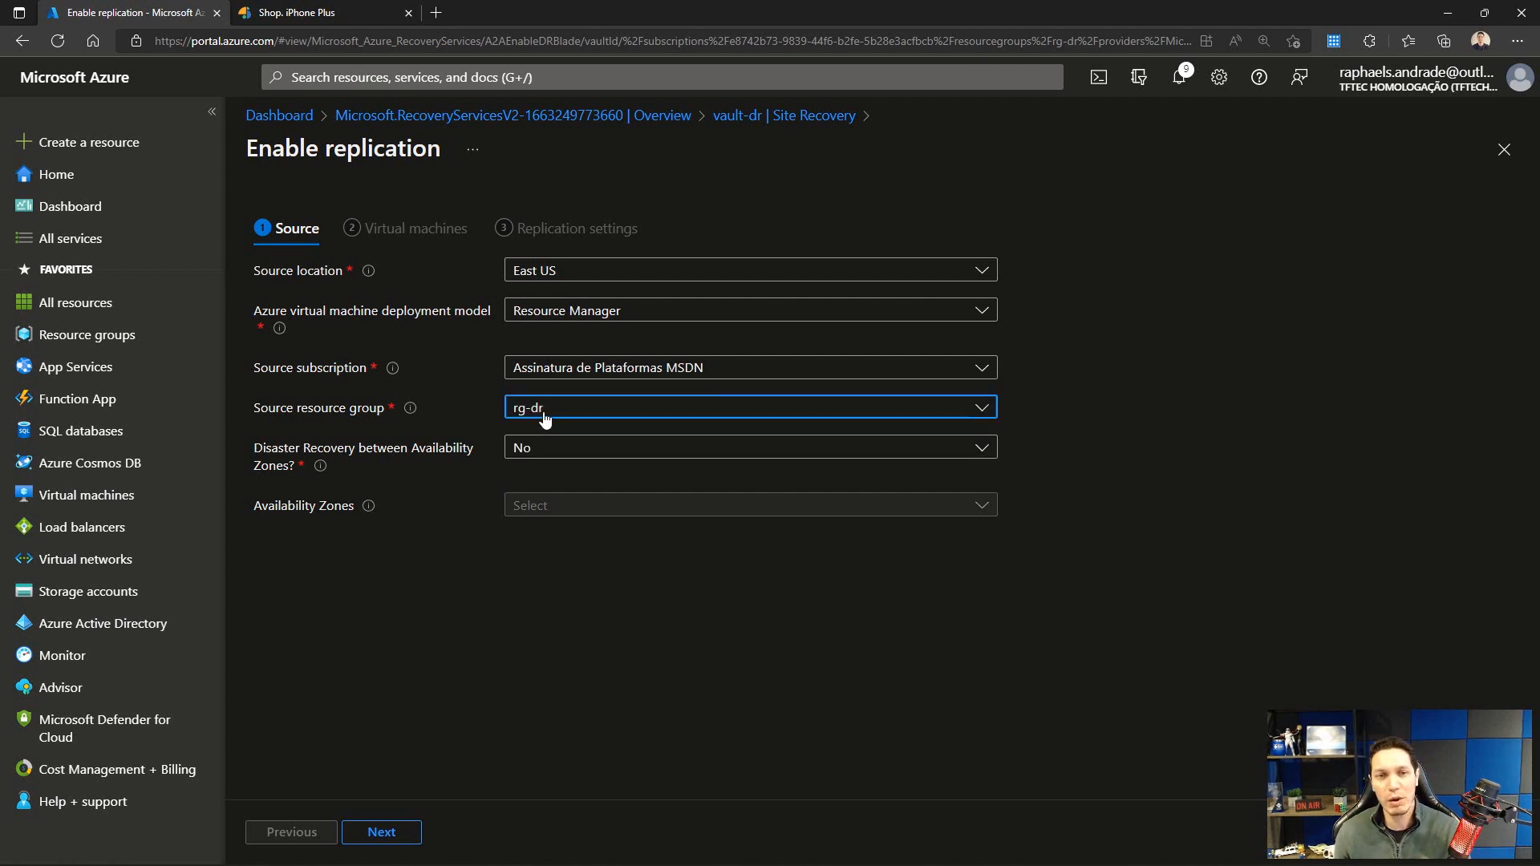
click(545, 414)
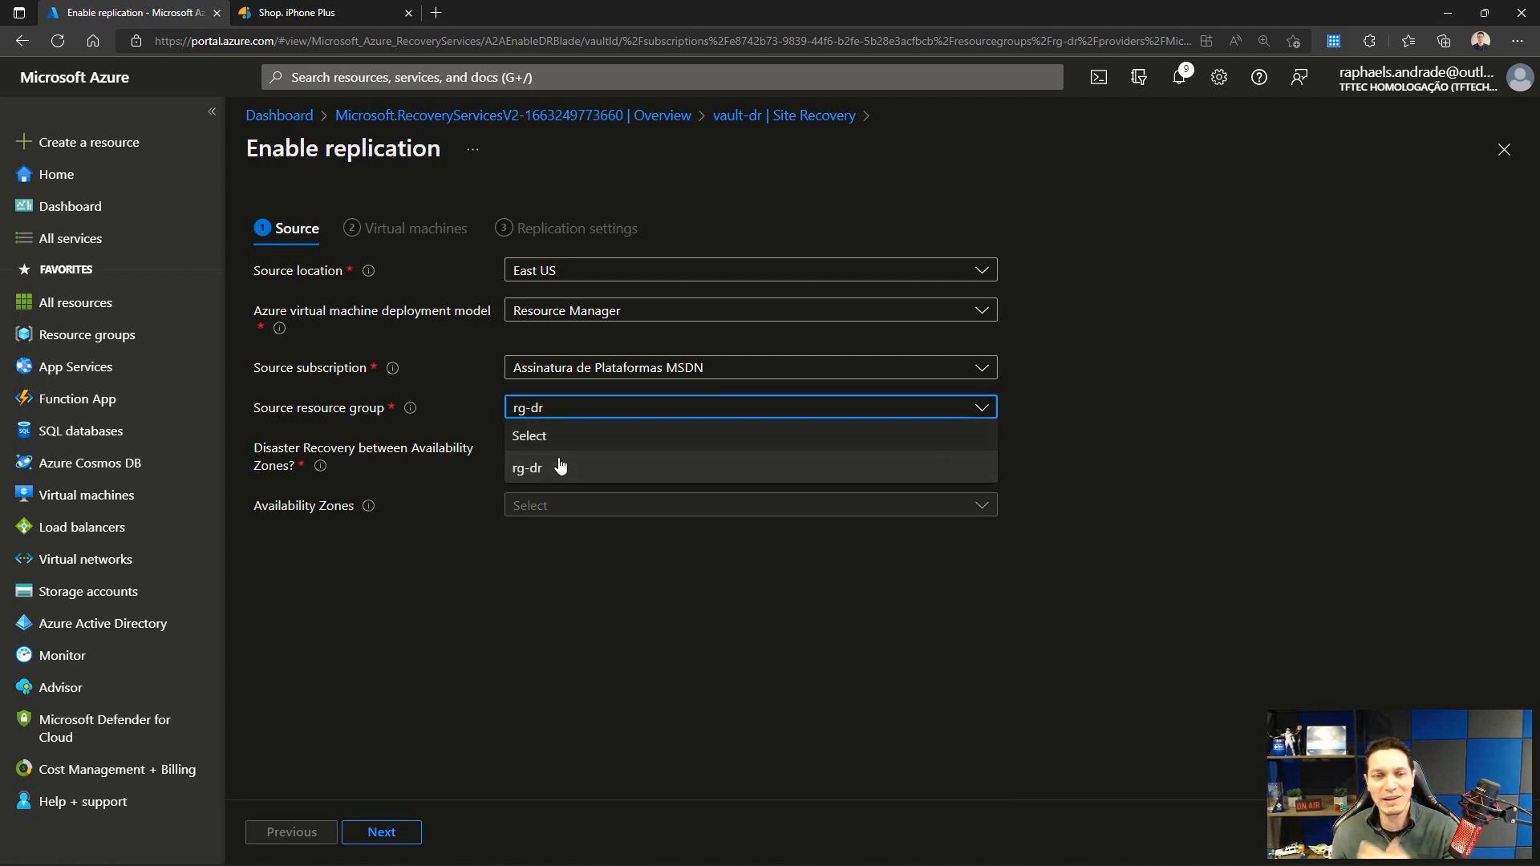
Step: Switch the source location to Australia Central and back to East US, select rg-apps as source resource group, and continue to virtual machine selection
click(545, 273)
click(551, 338)
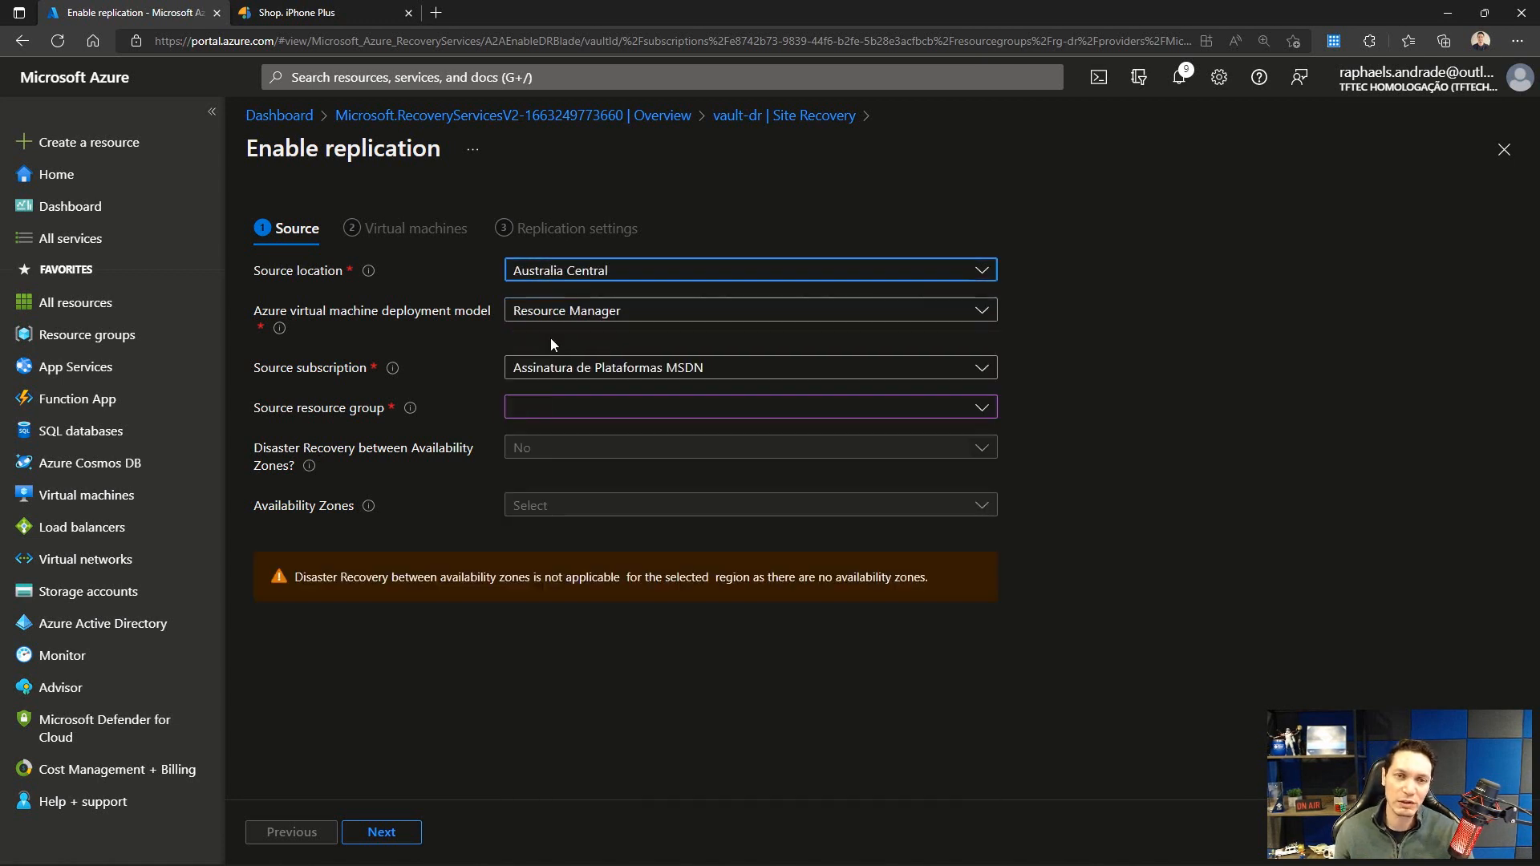
click(619, 274)
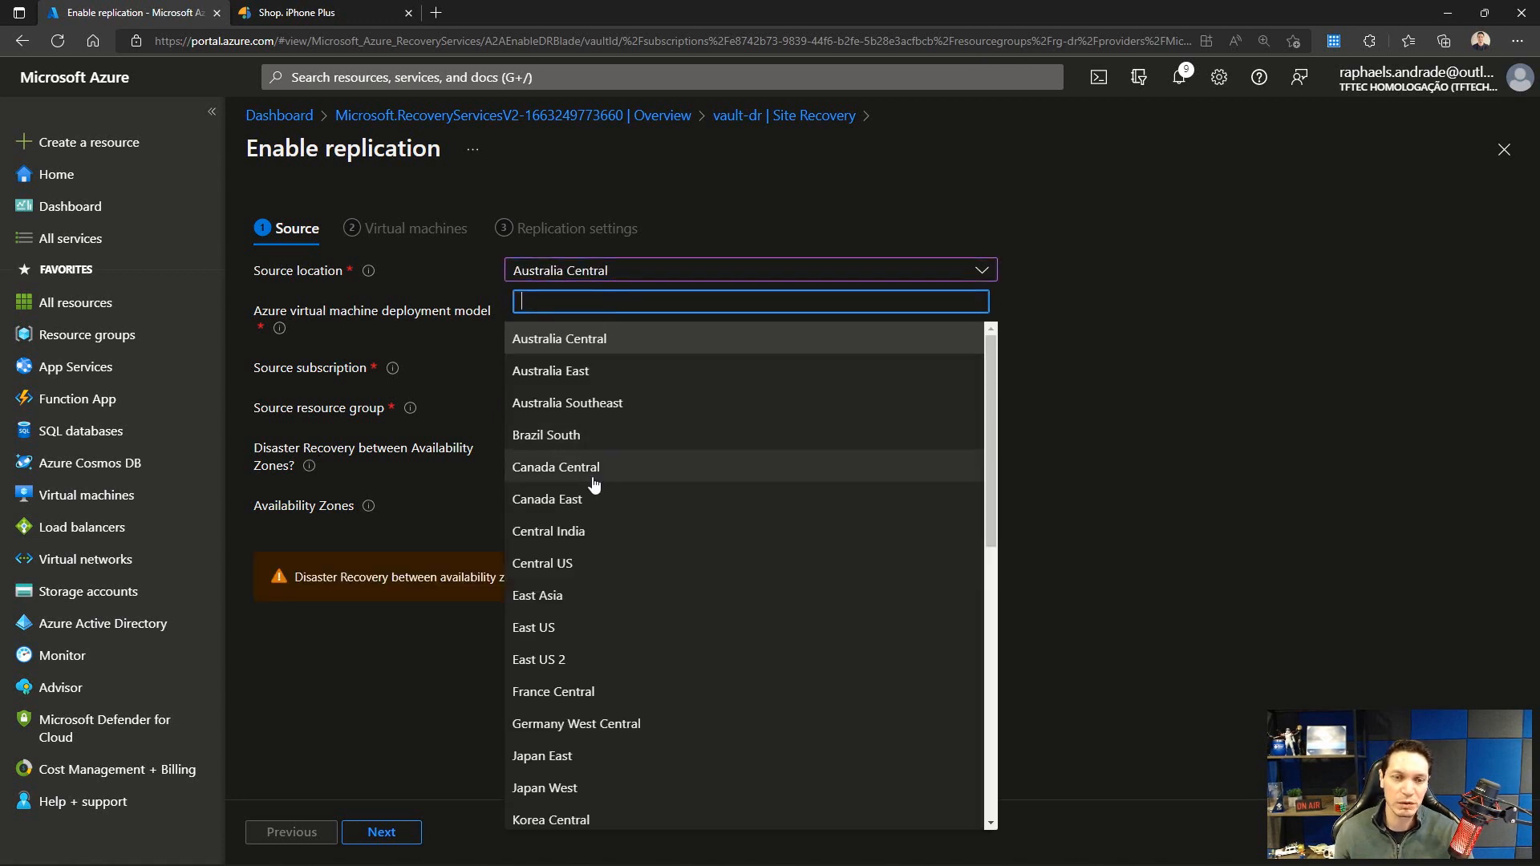
click(542, 619)
click(568, 411)
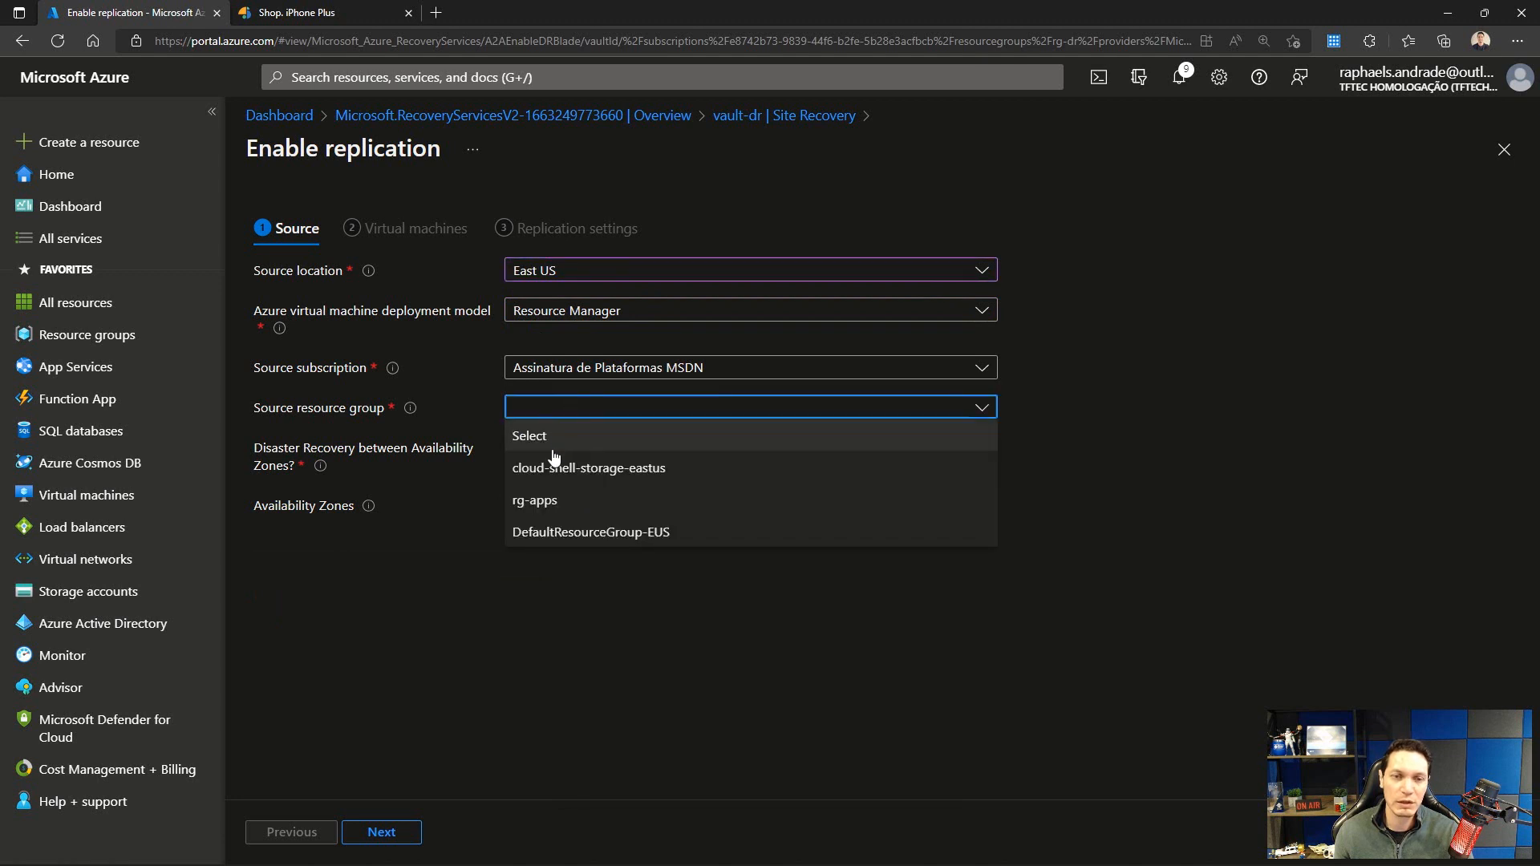
click(552, 503)
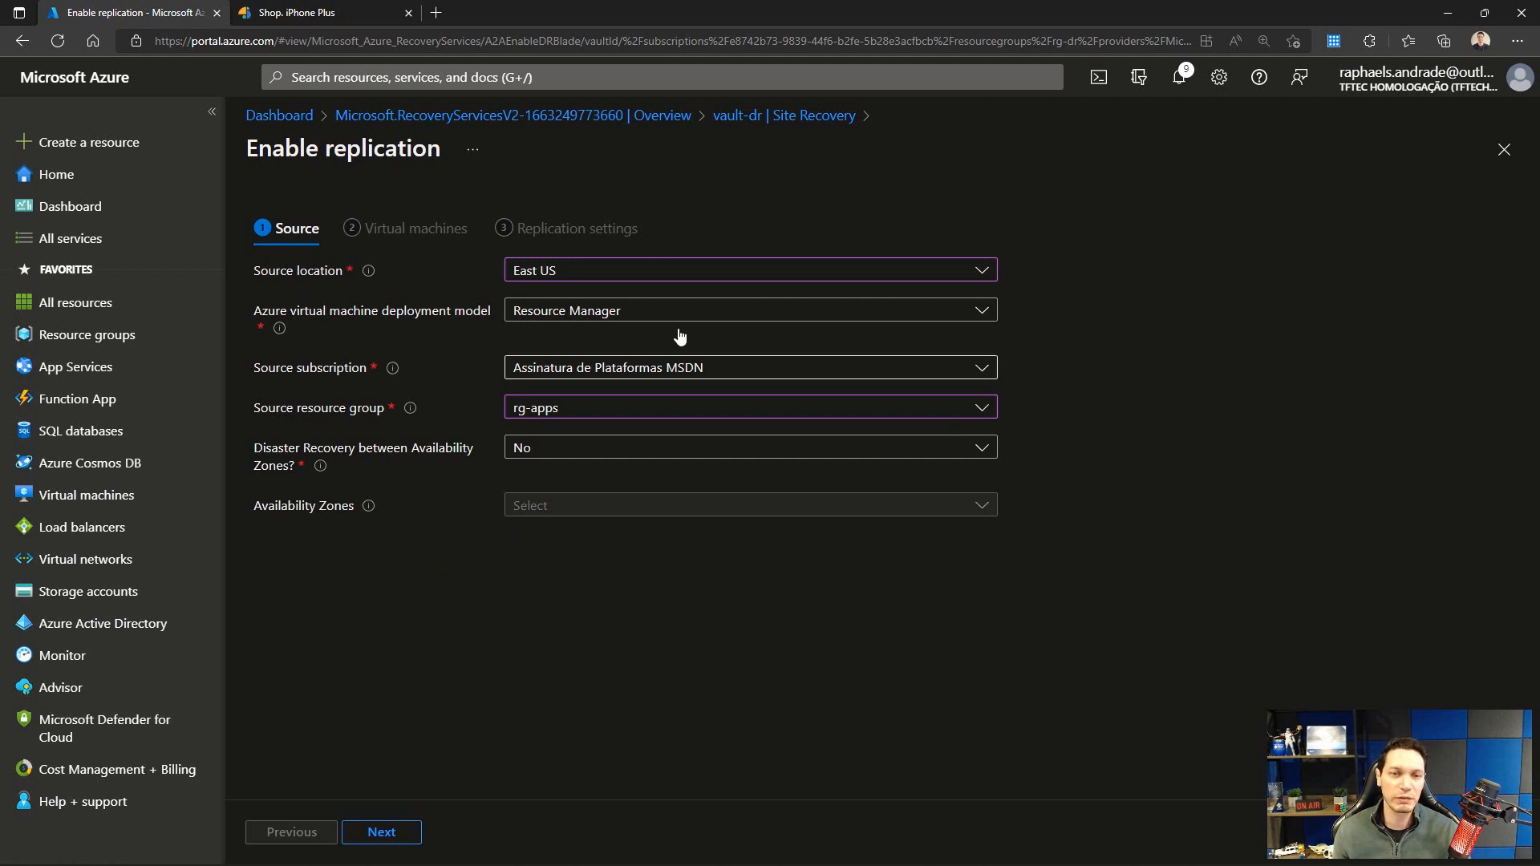
click(375, 832)
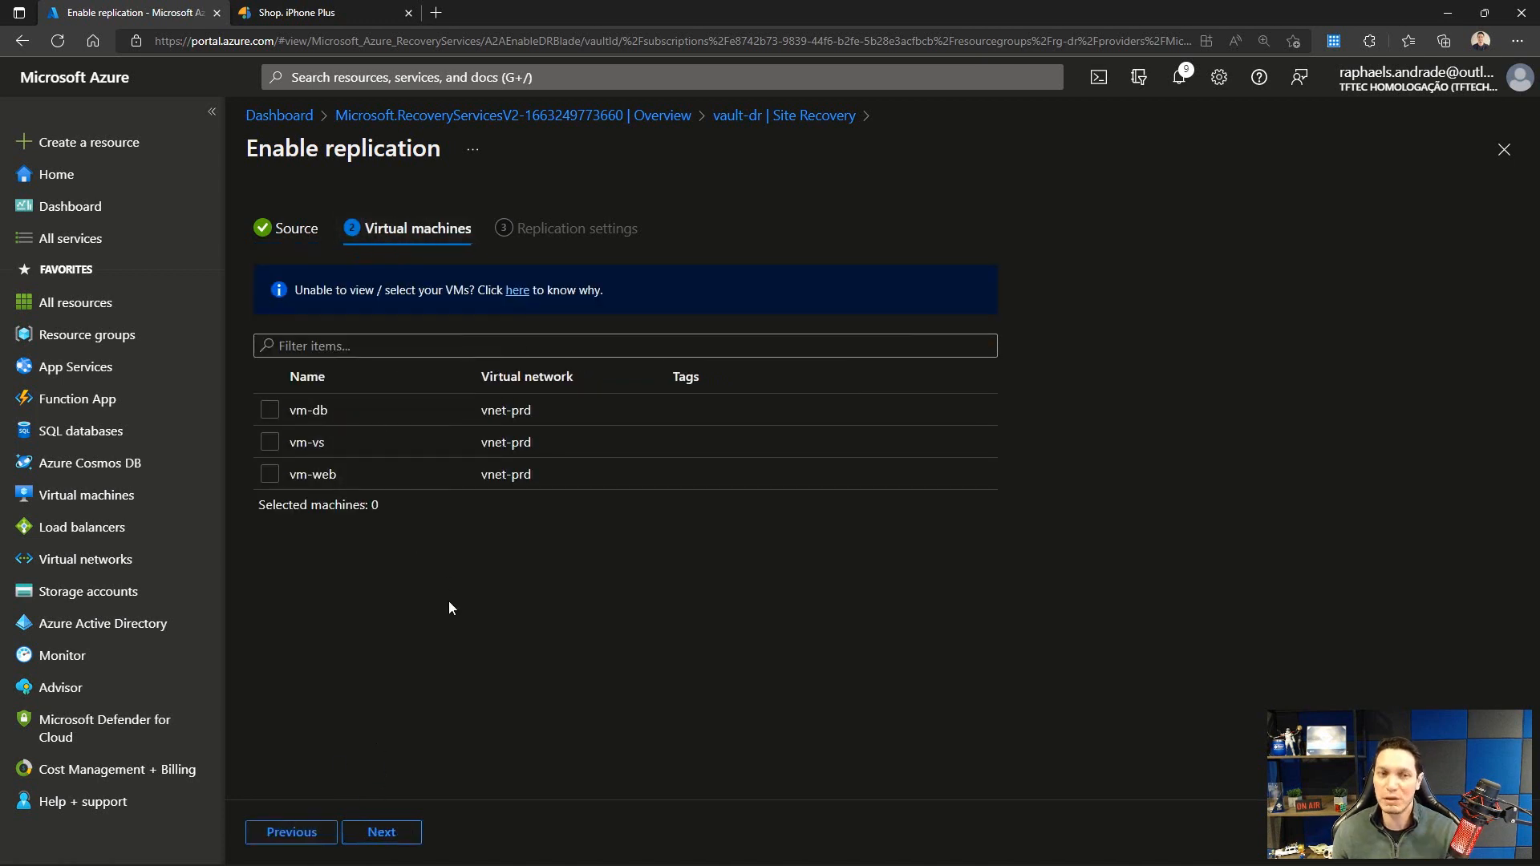
Step: Select vm-db and vm-web as the virtual machines to replicate and continue to the replication settings
click(271, 411)
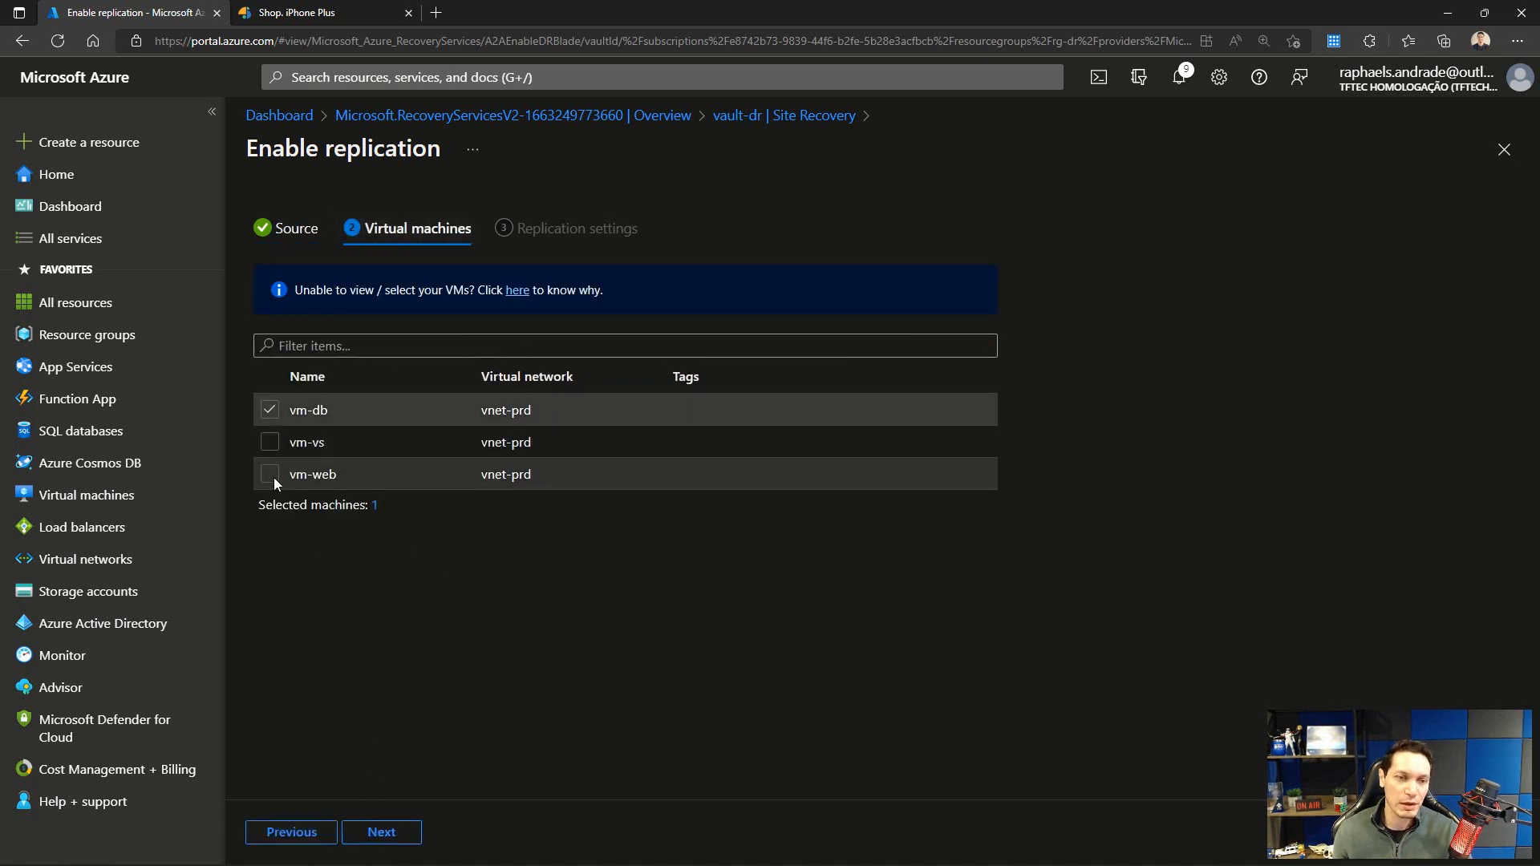
click(270, 475)
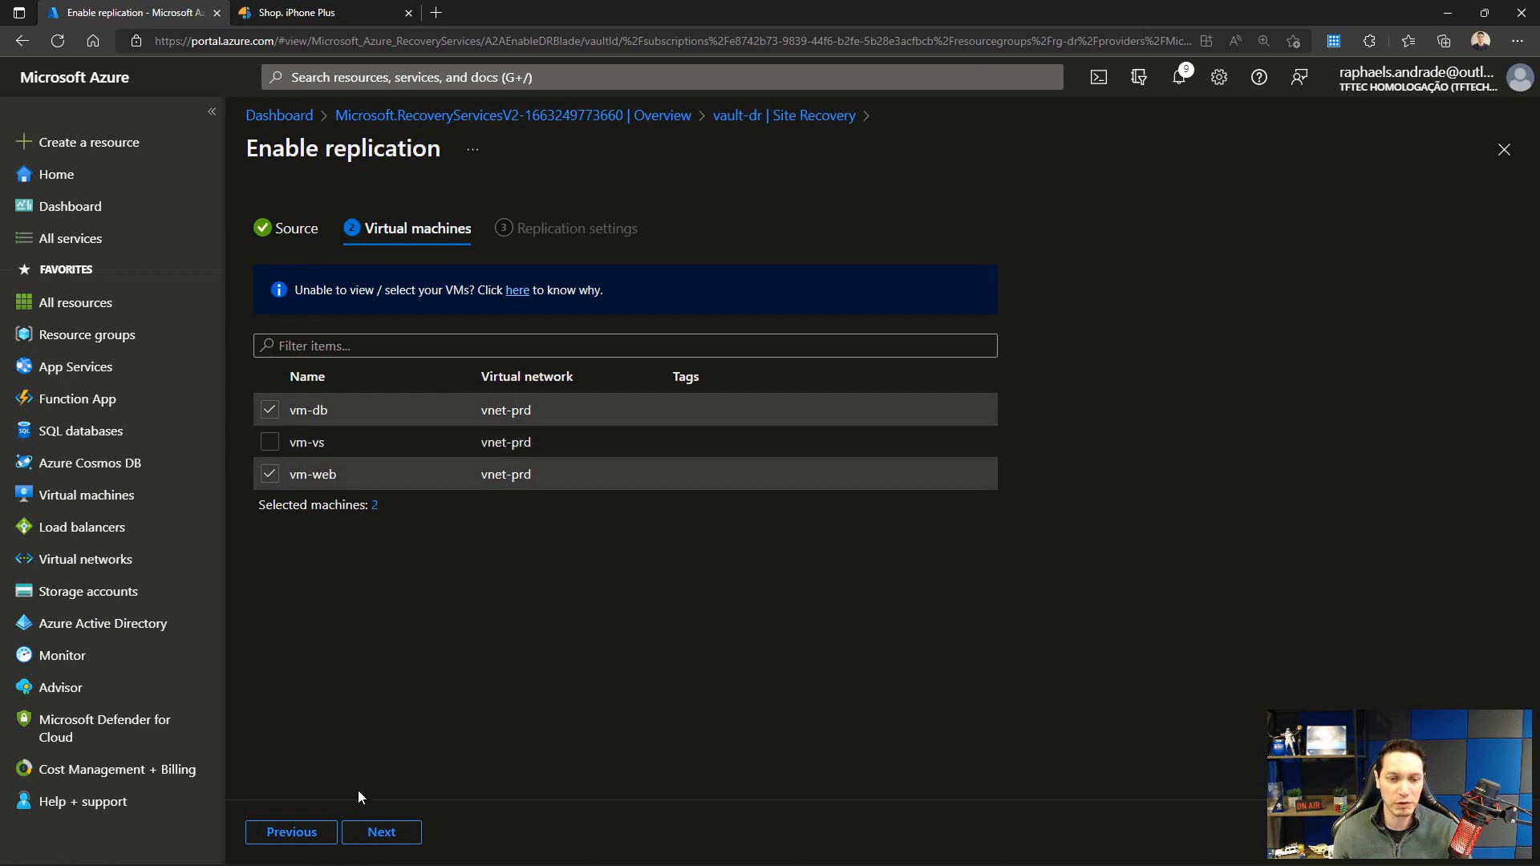
click(384, 832)
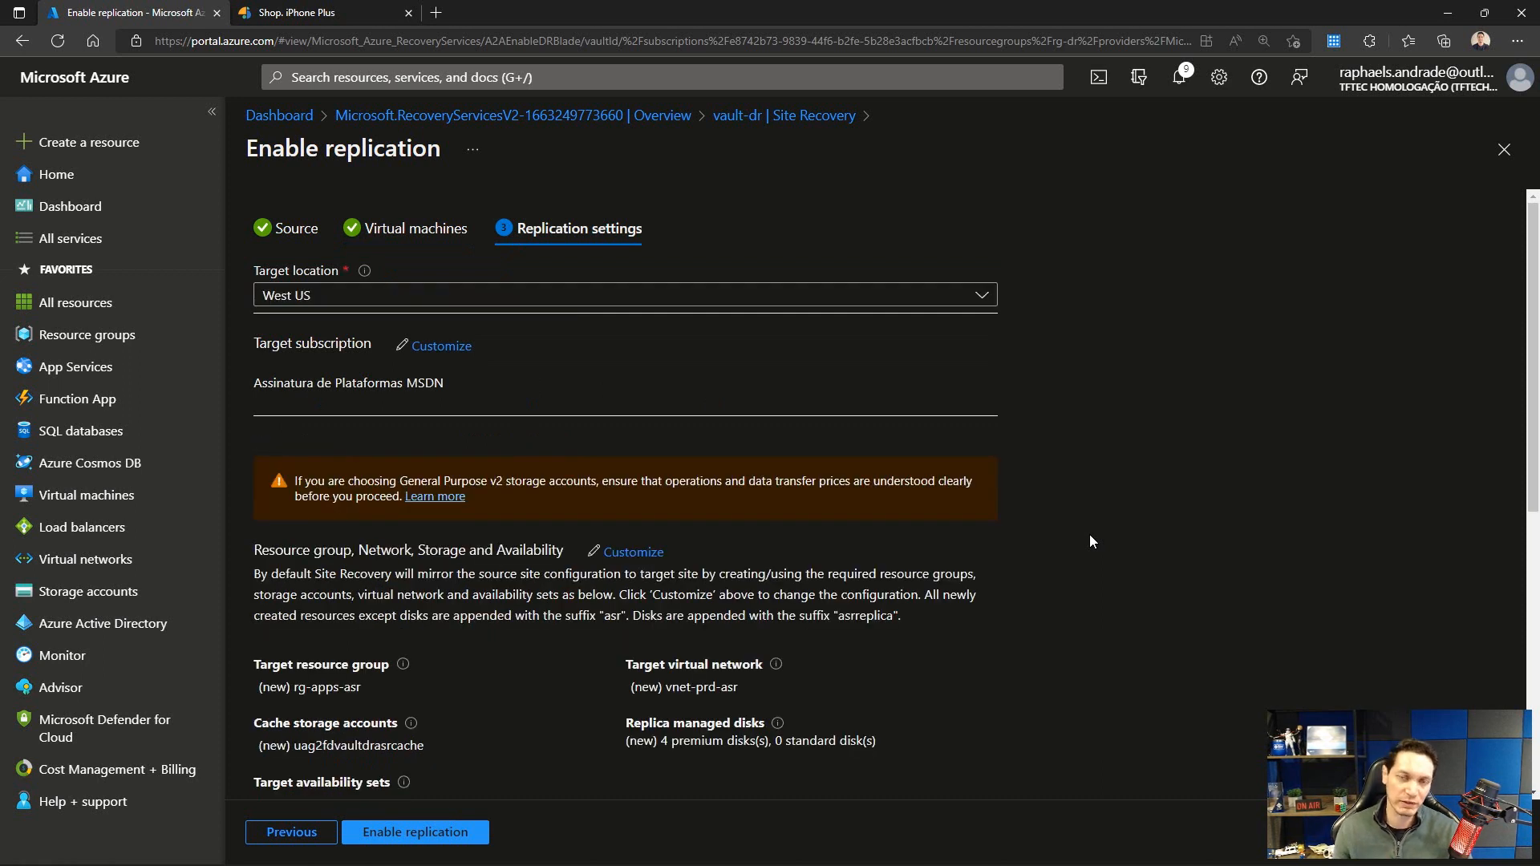
Step: Set the target location to North Europe and keep Assinatura de Plataformas MSDN as the target subscription
click(290, 298)
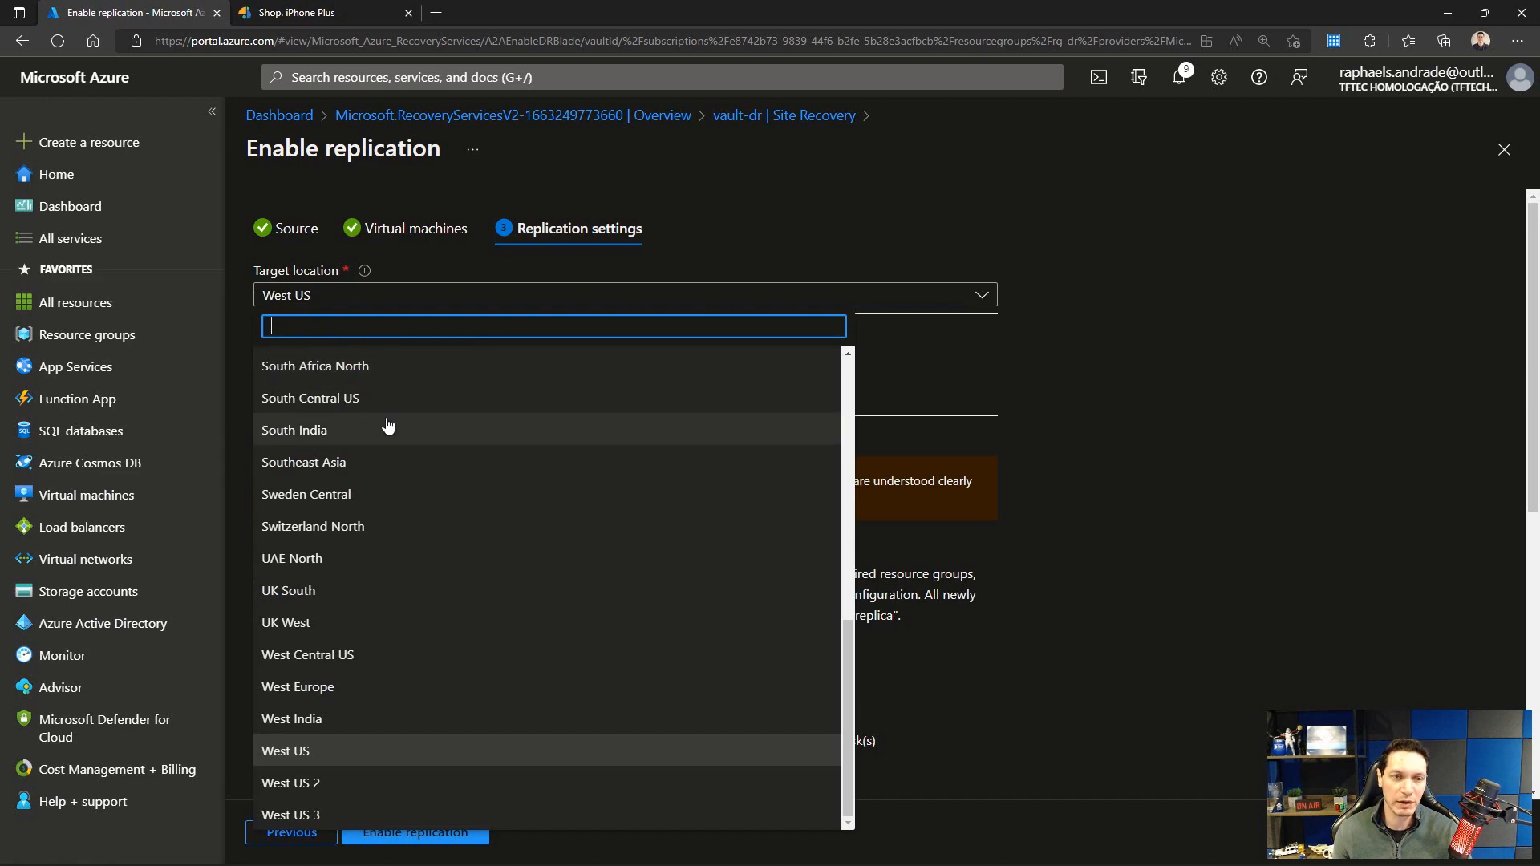
scroll(369, 425, up, 3)
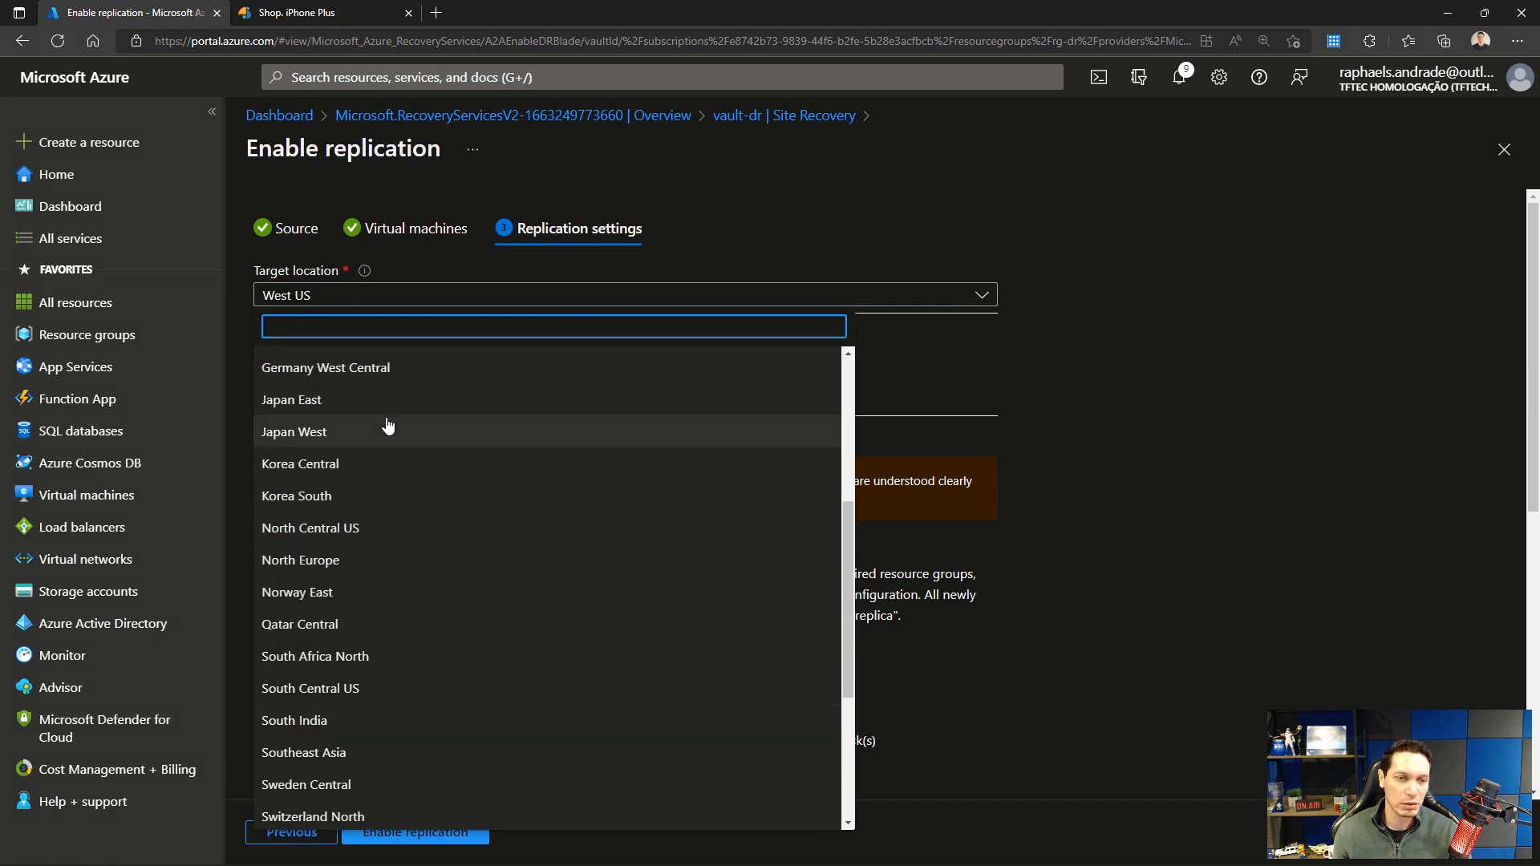
click(304, 561)
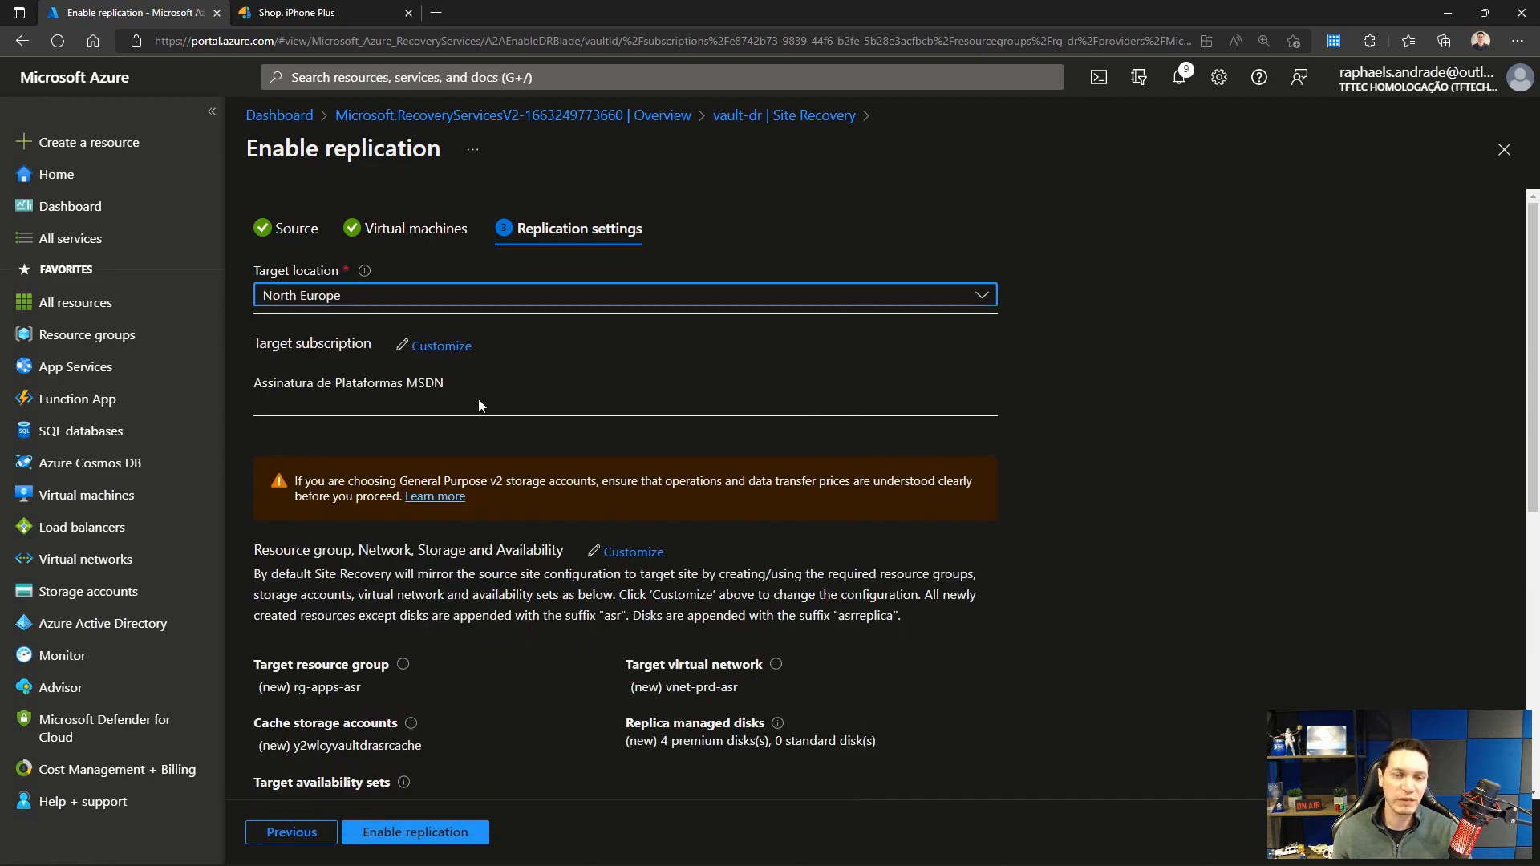
click(419, 346)
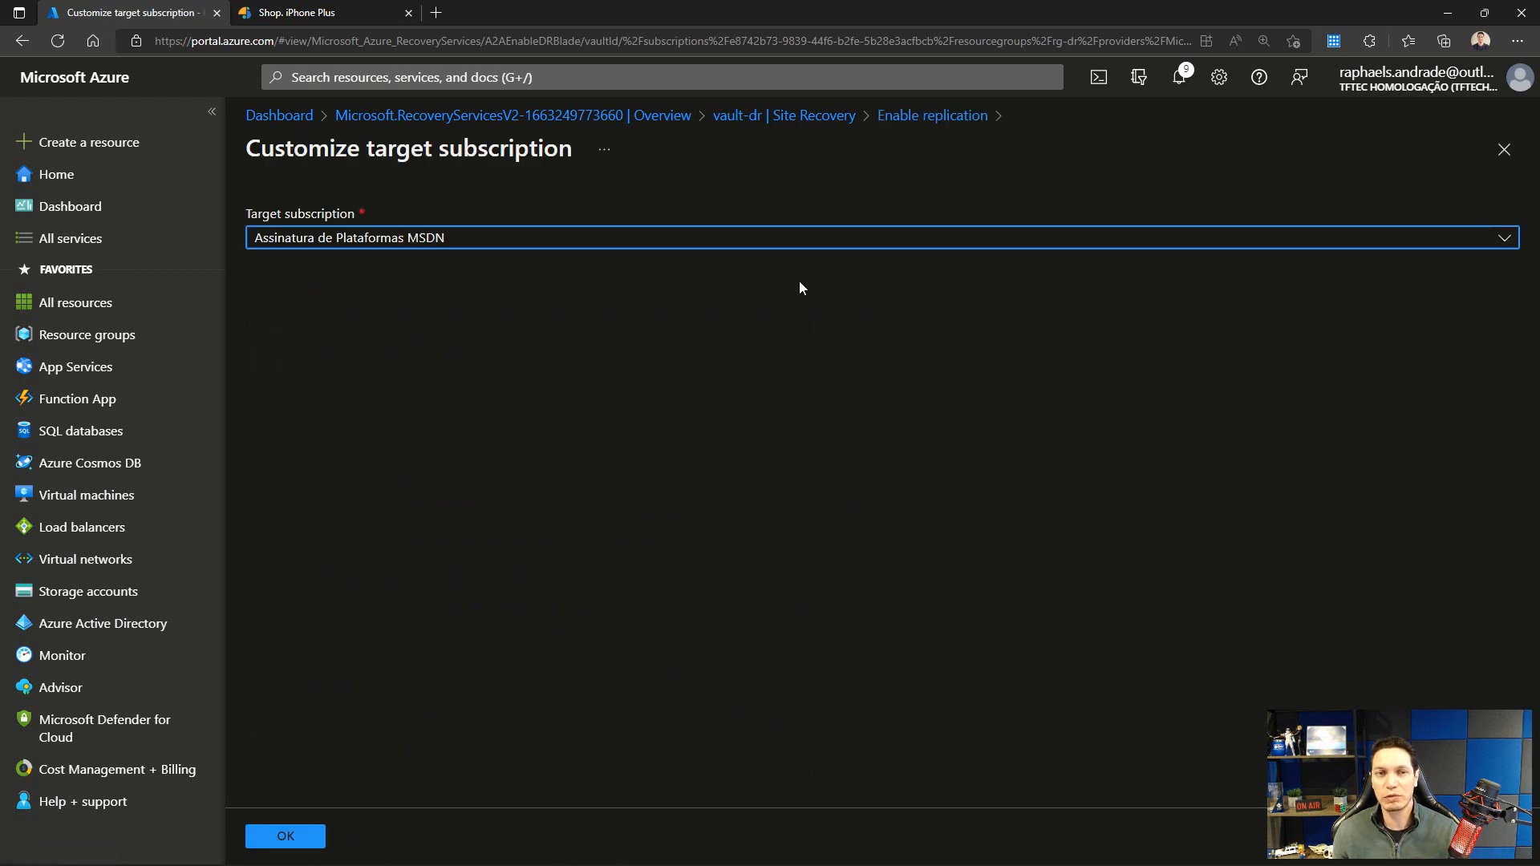
click(294, 836)
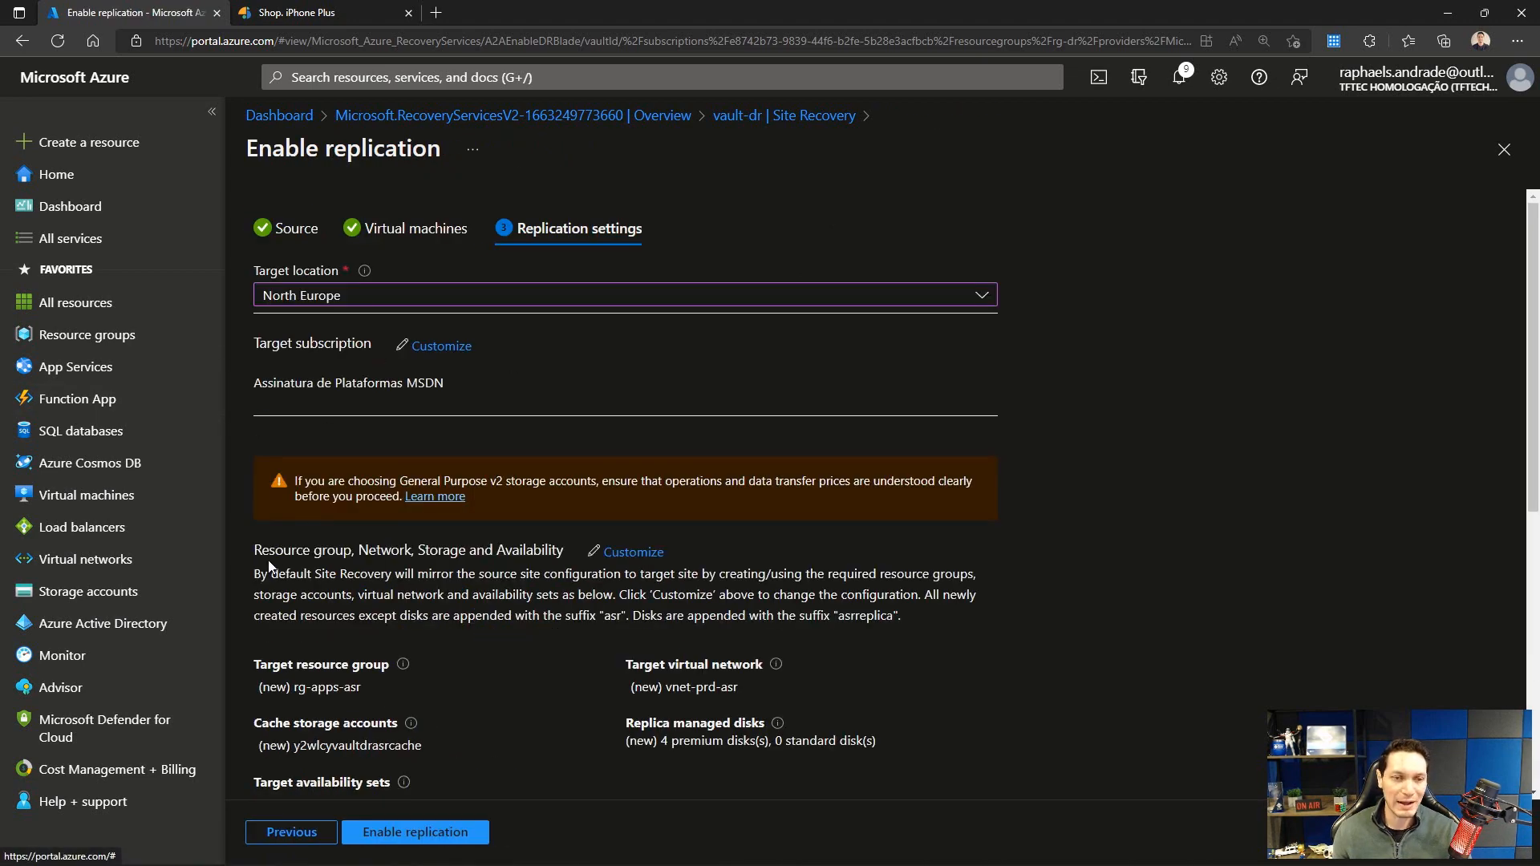
Step: Customize the resource group and network settings, choosing rg-dr as target resource group and vnet-dr as target virtual network
drag(261, 550, 561, 549)
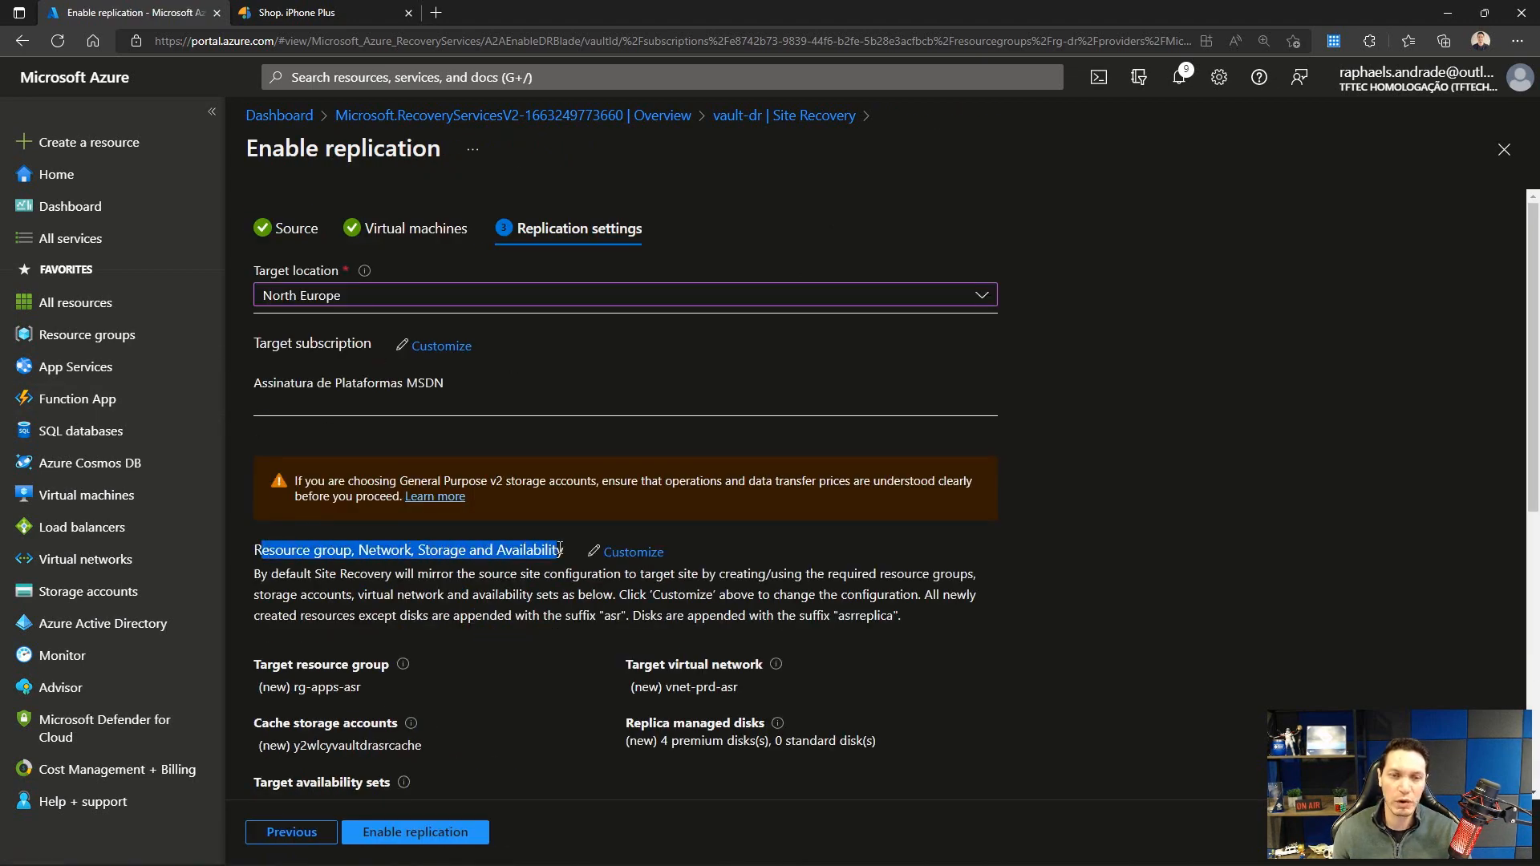
click(633, 552)
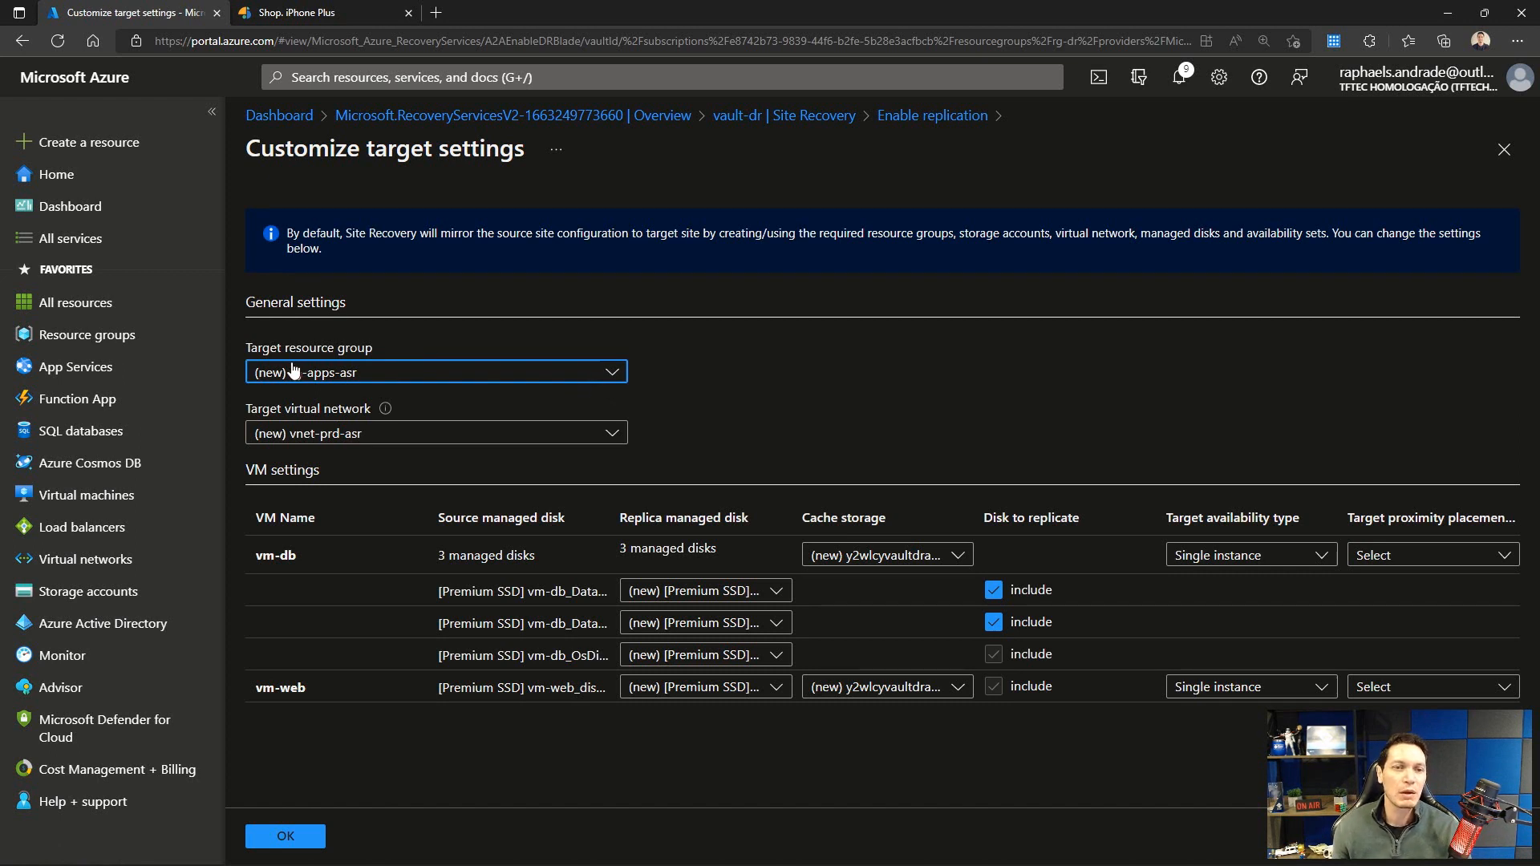
click(455, 374)
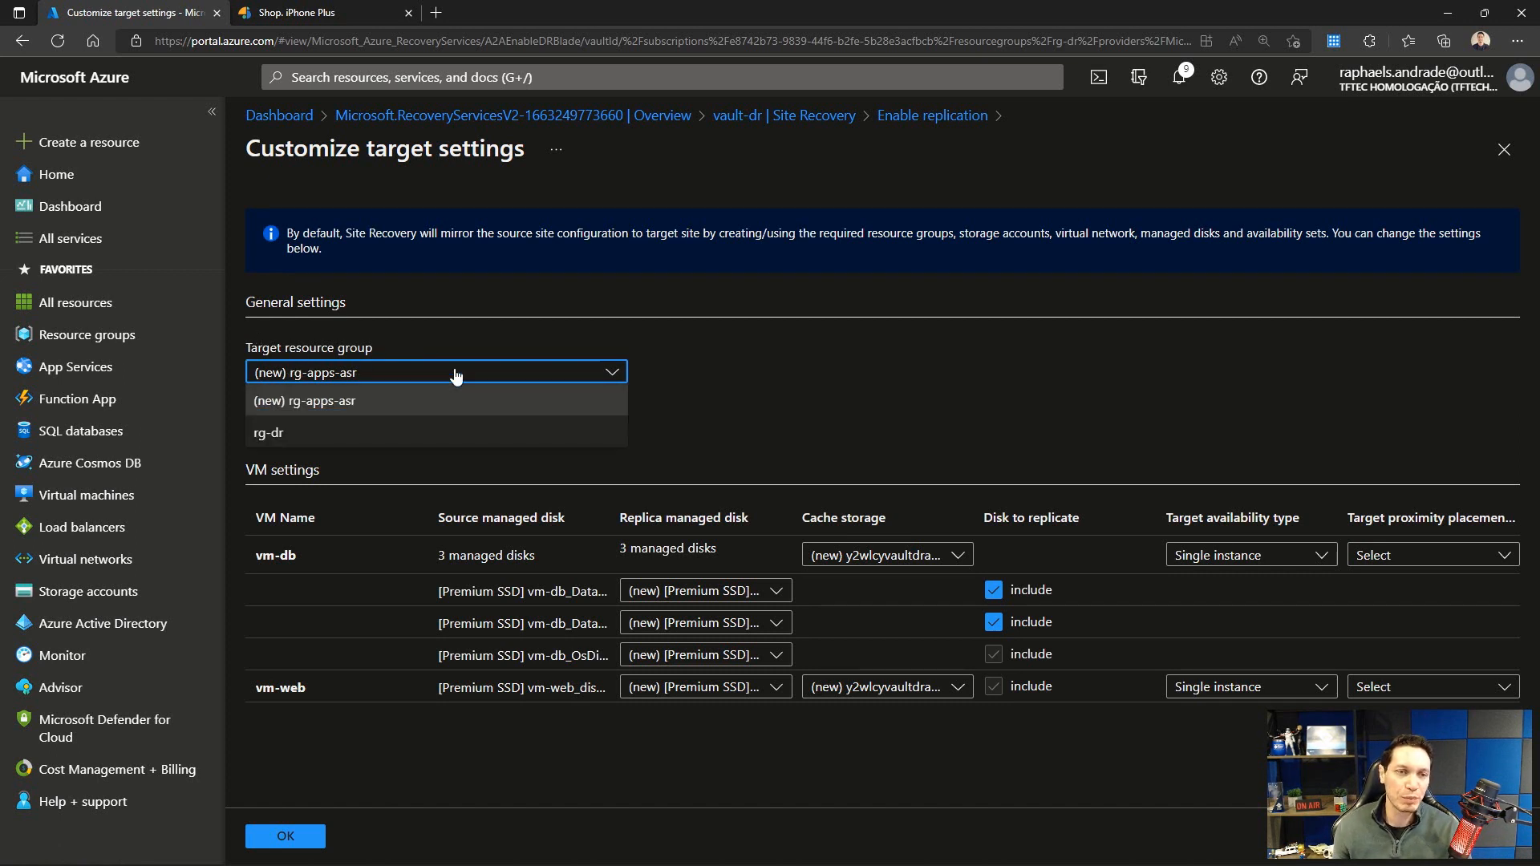
click(279, 433)
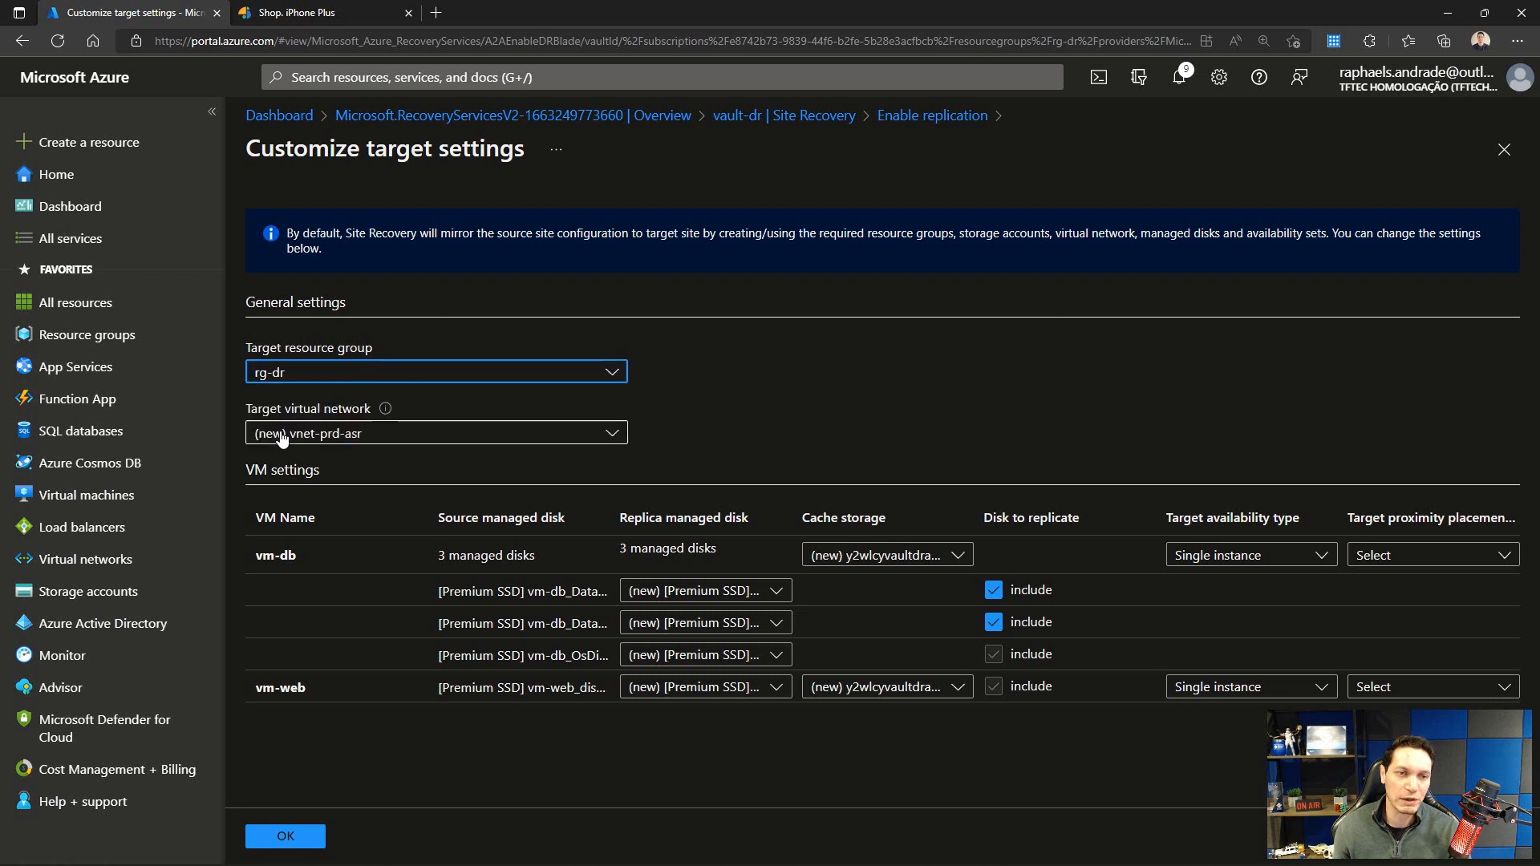
click(449, 439)
click(299, 492)
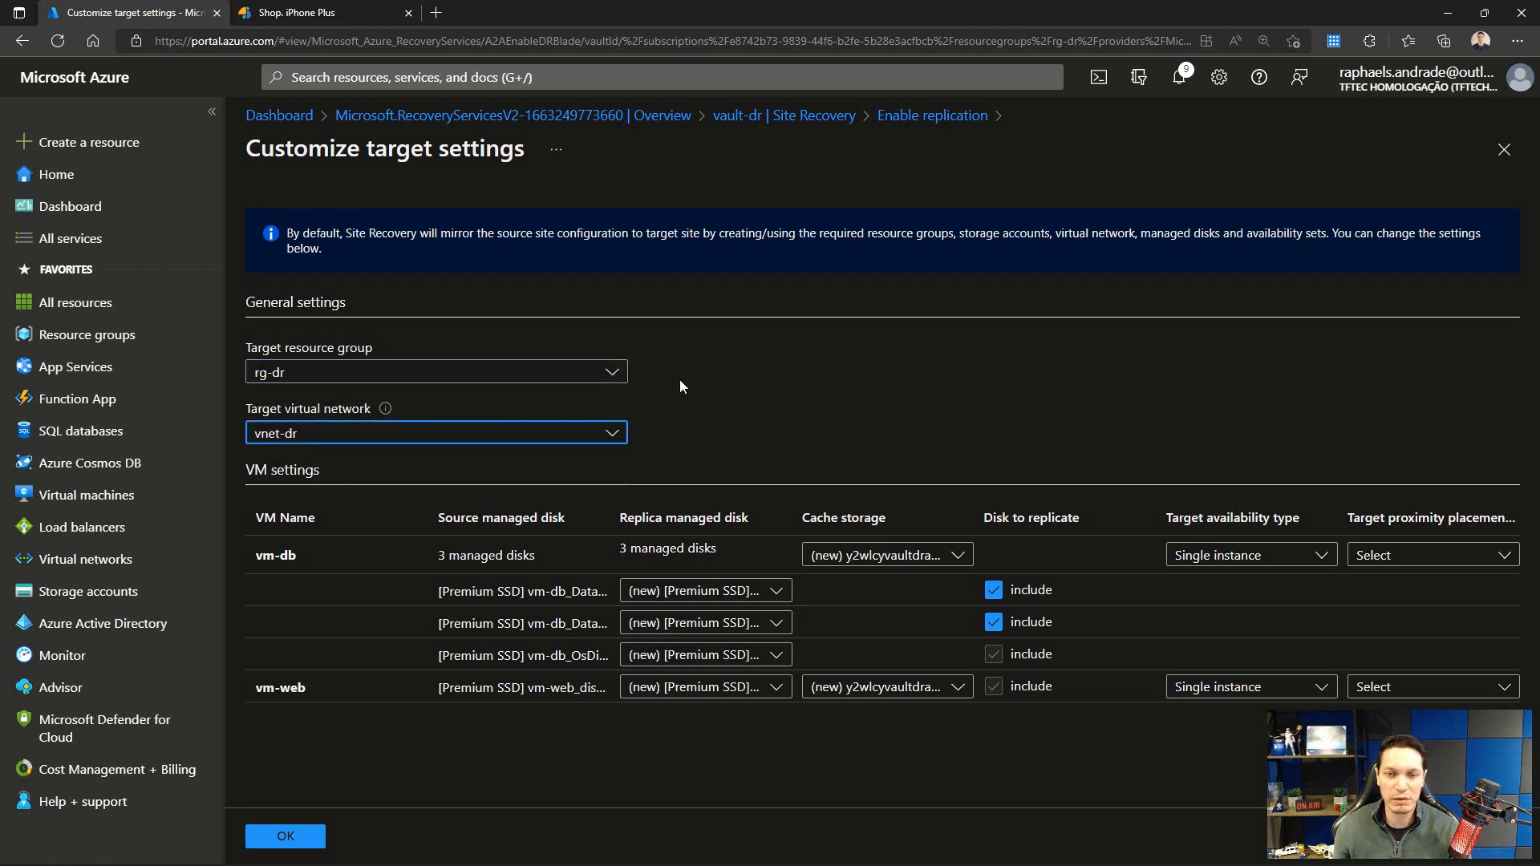
click(689, 375)
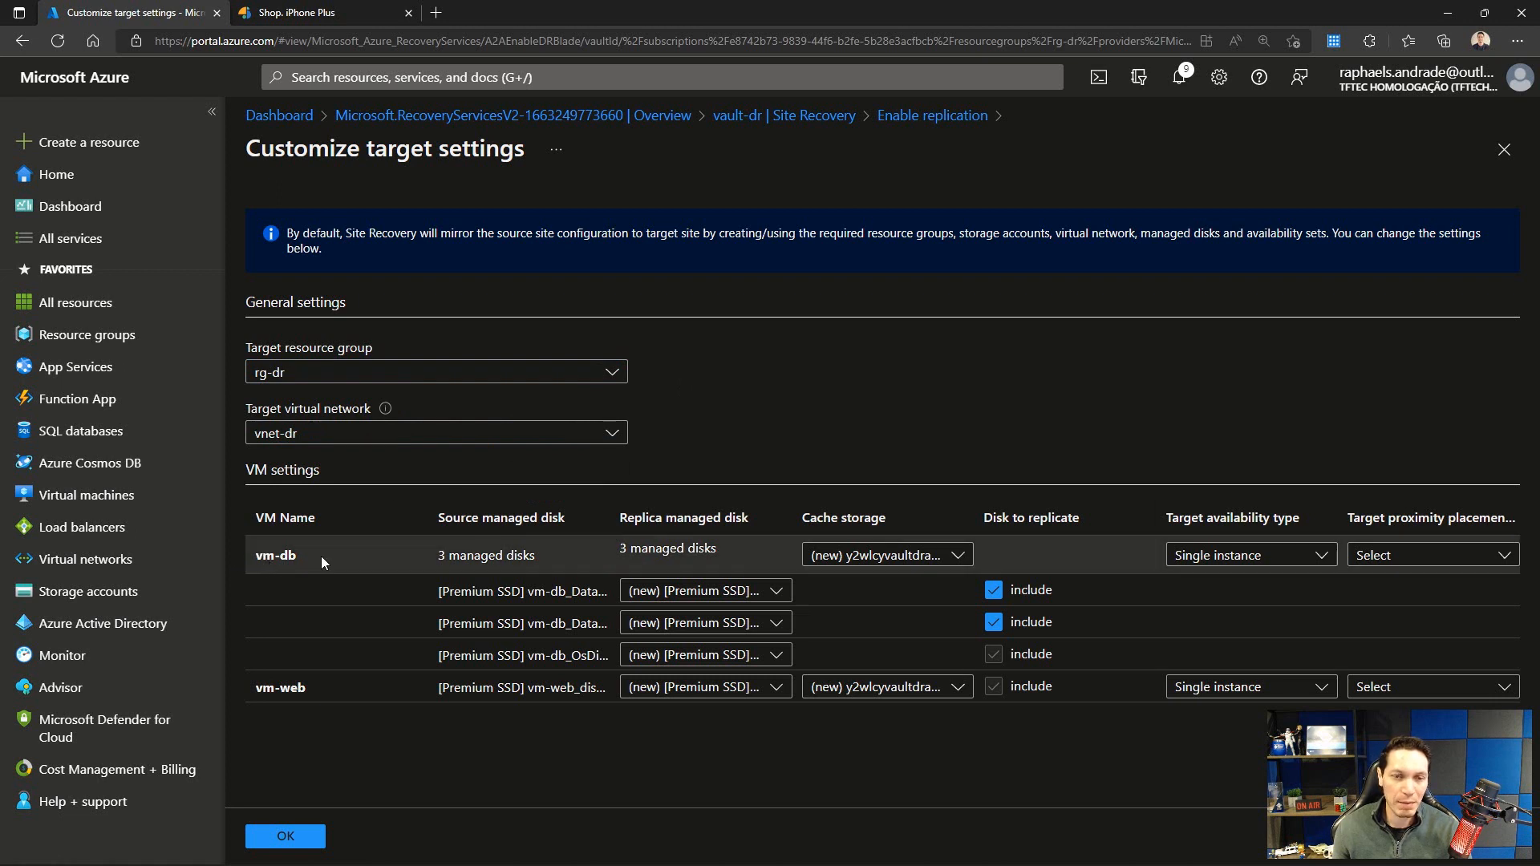
Step: Examine vm-db's source managed disks and the replica disk type options for its data disks
drag(433, 554, 536, 562)
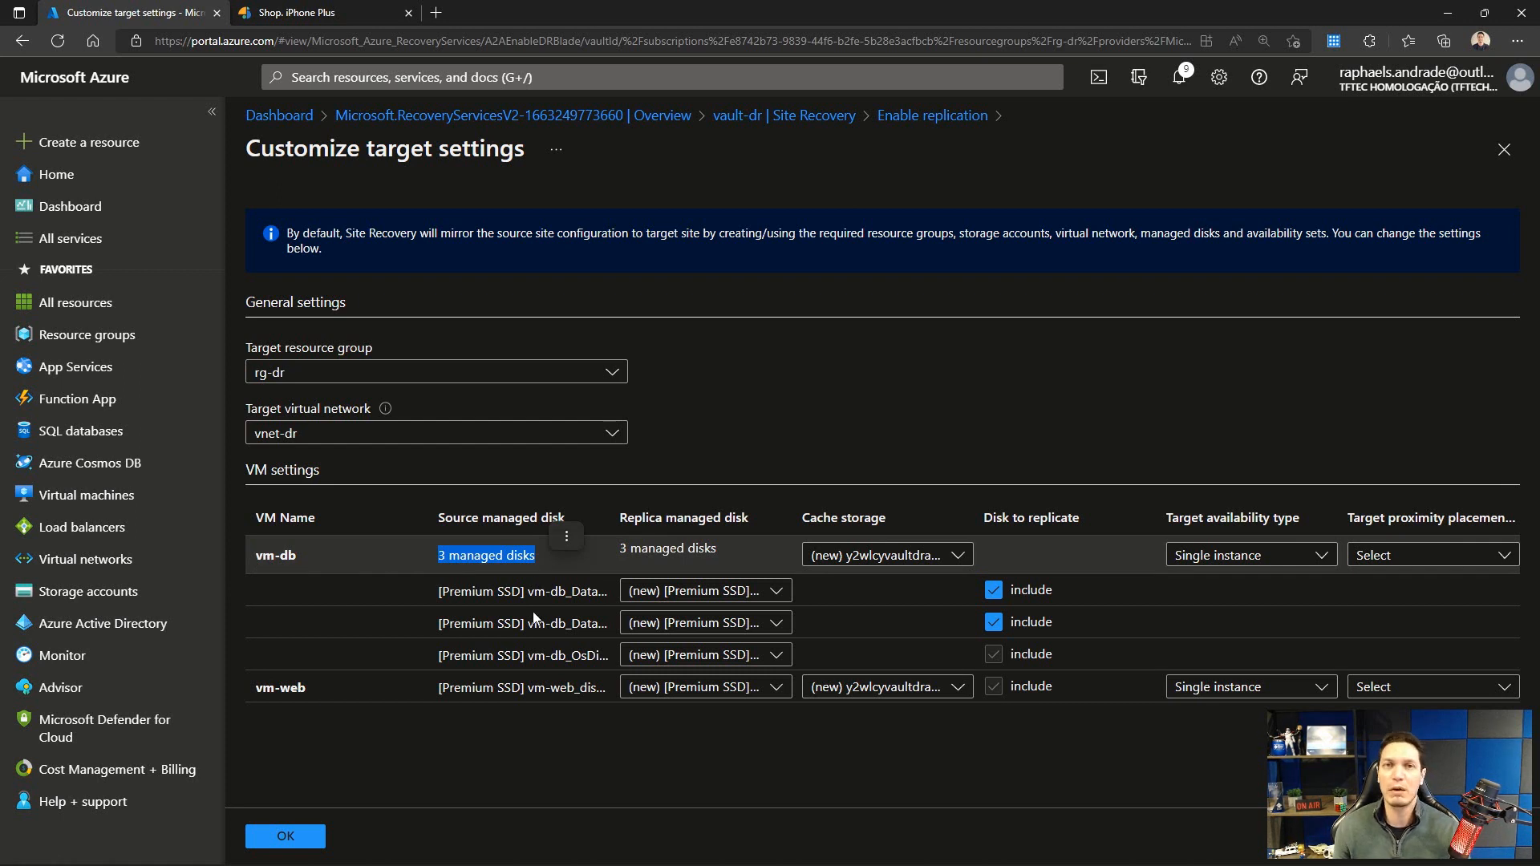
click(567, 536)
click(489, 527)
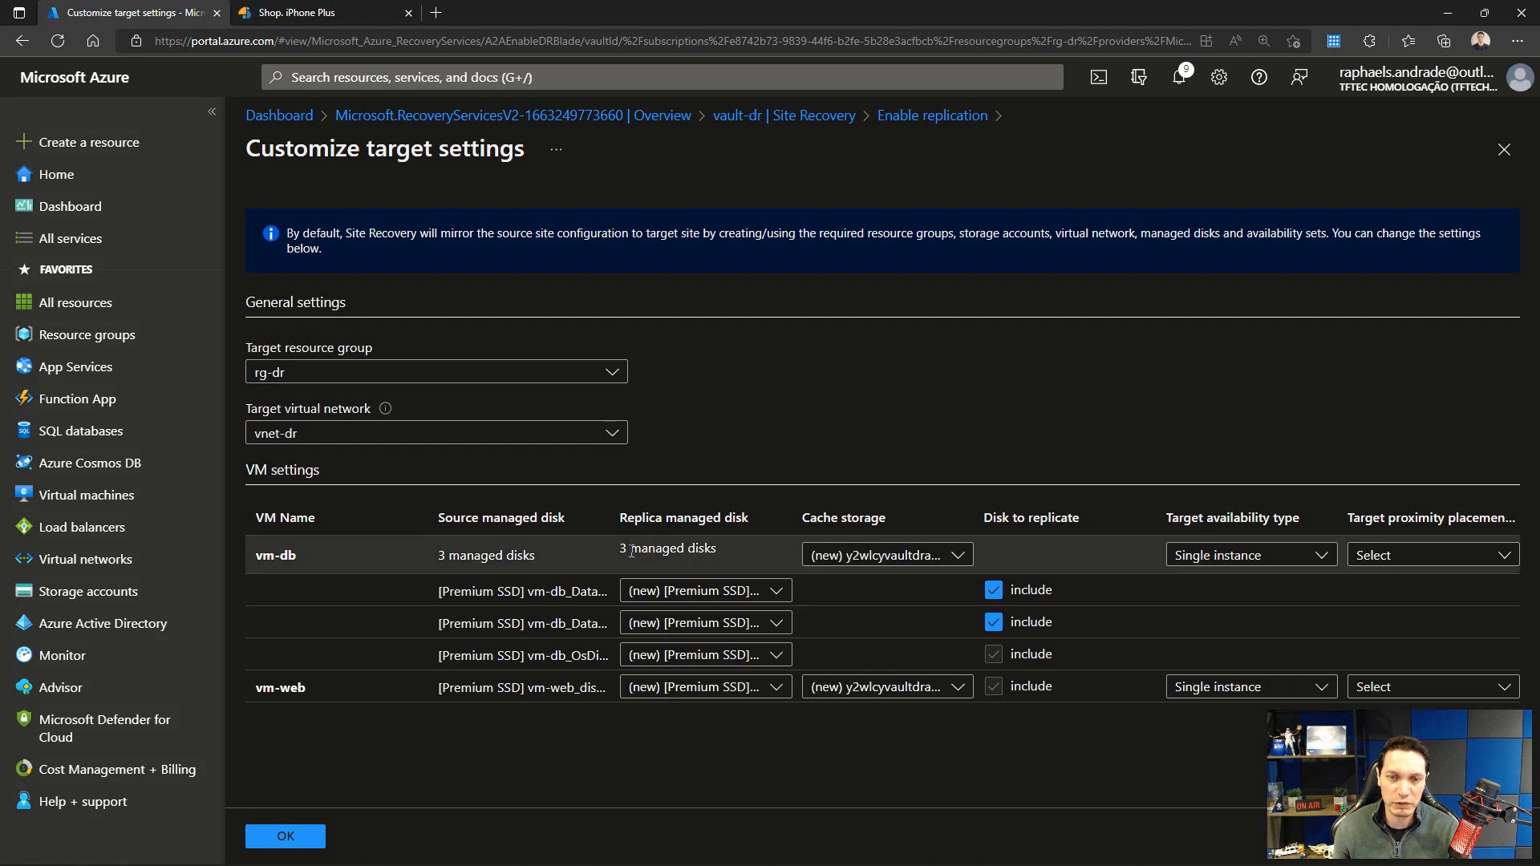
click(782, 591)
click(778, 592)
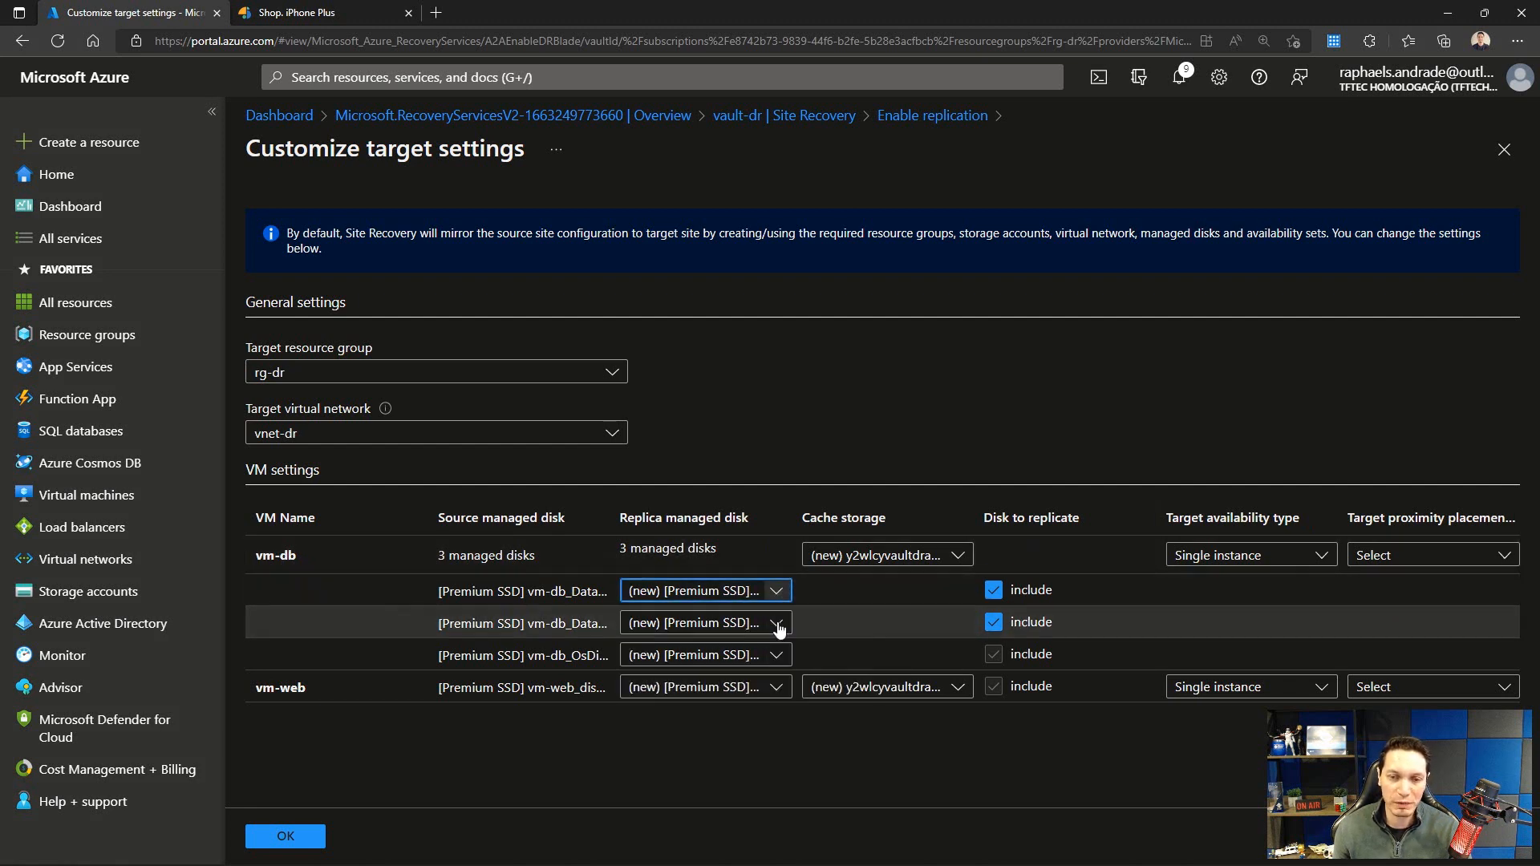
click(777, 623)
click(779, 628)
click(779, 628)
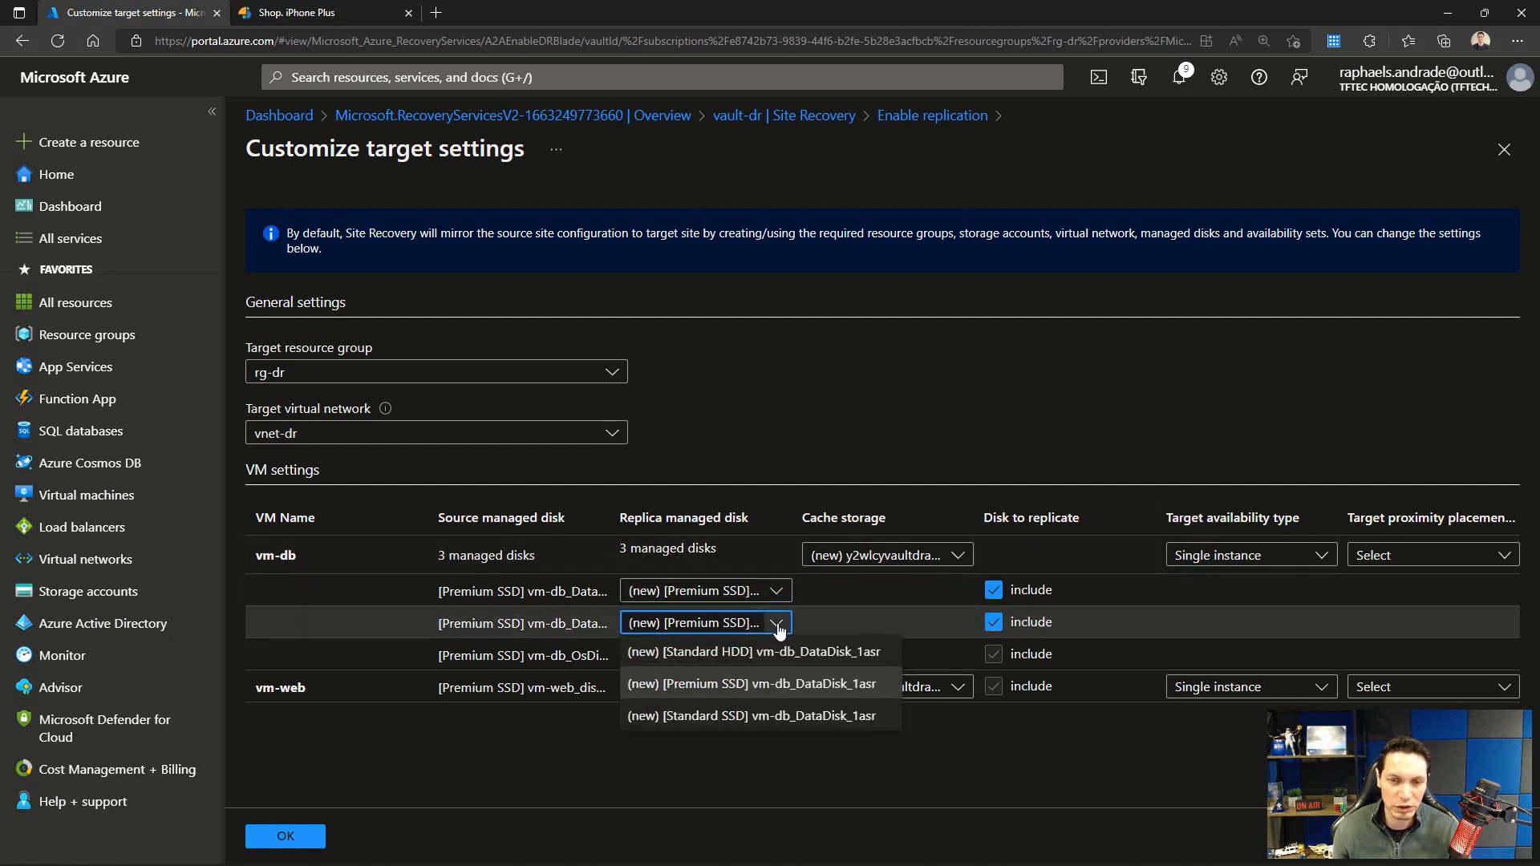
click(875, 383)
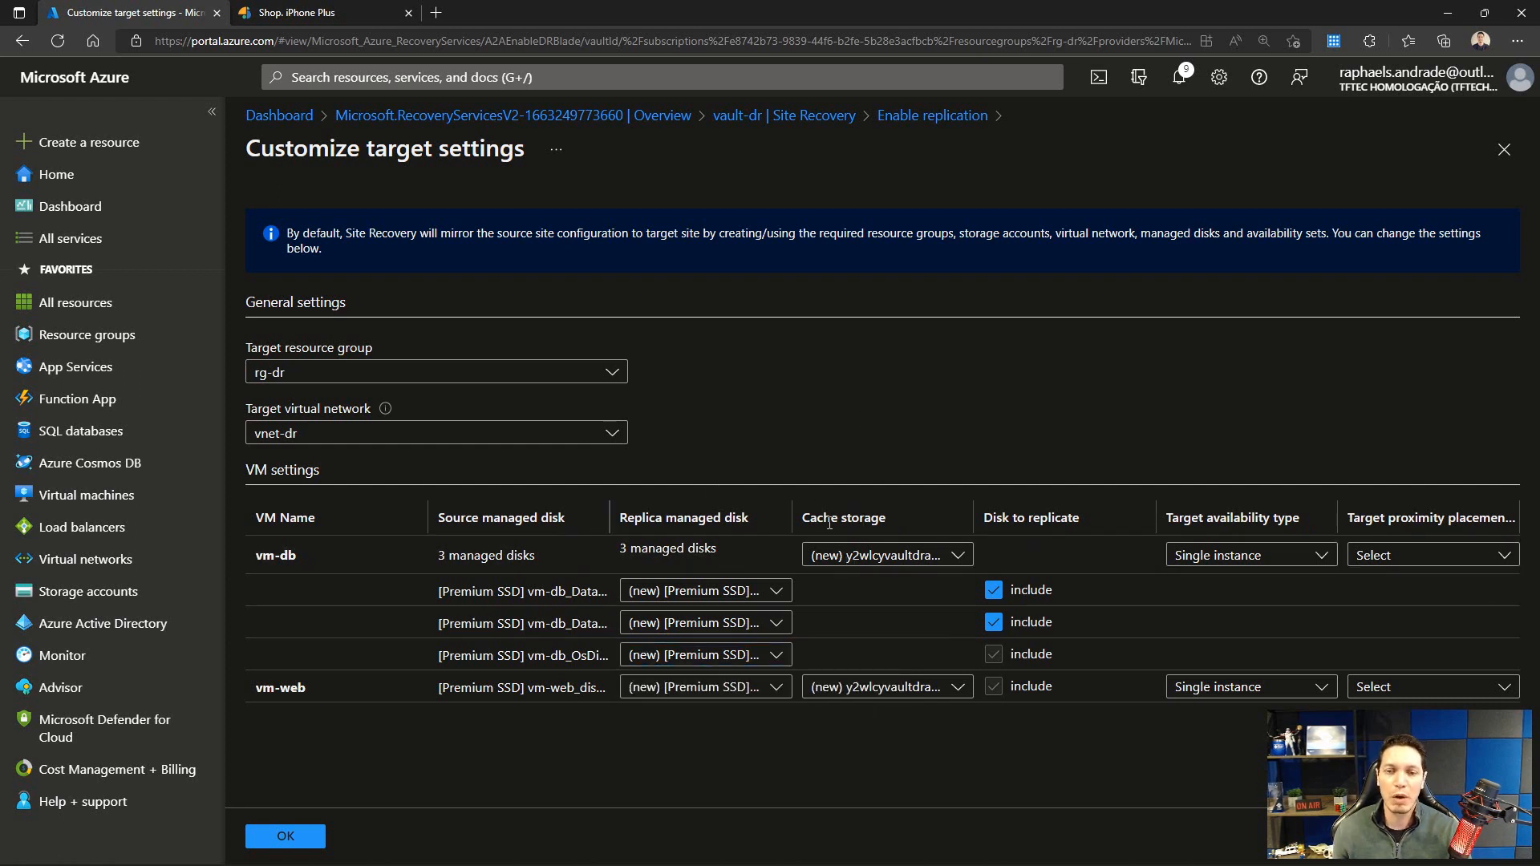
Step: Assign stocacheasrlive as cache storage for vm-db and vm-web, keep vm-db as Single instance, and confirm the target settings
click(956, 556)
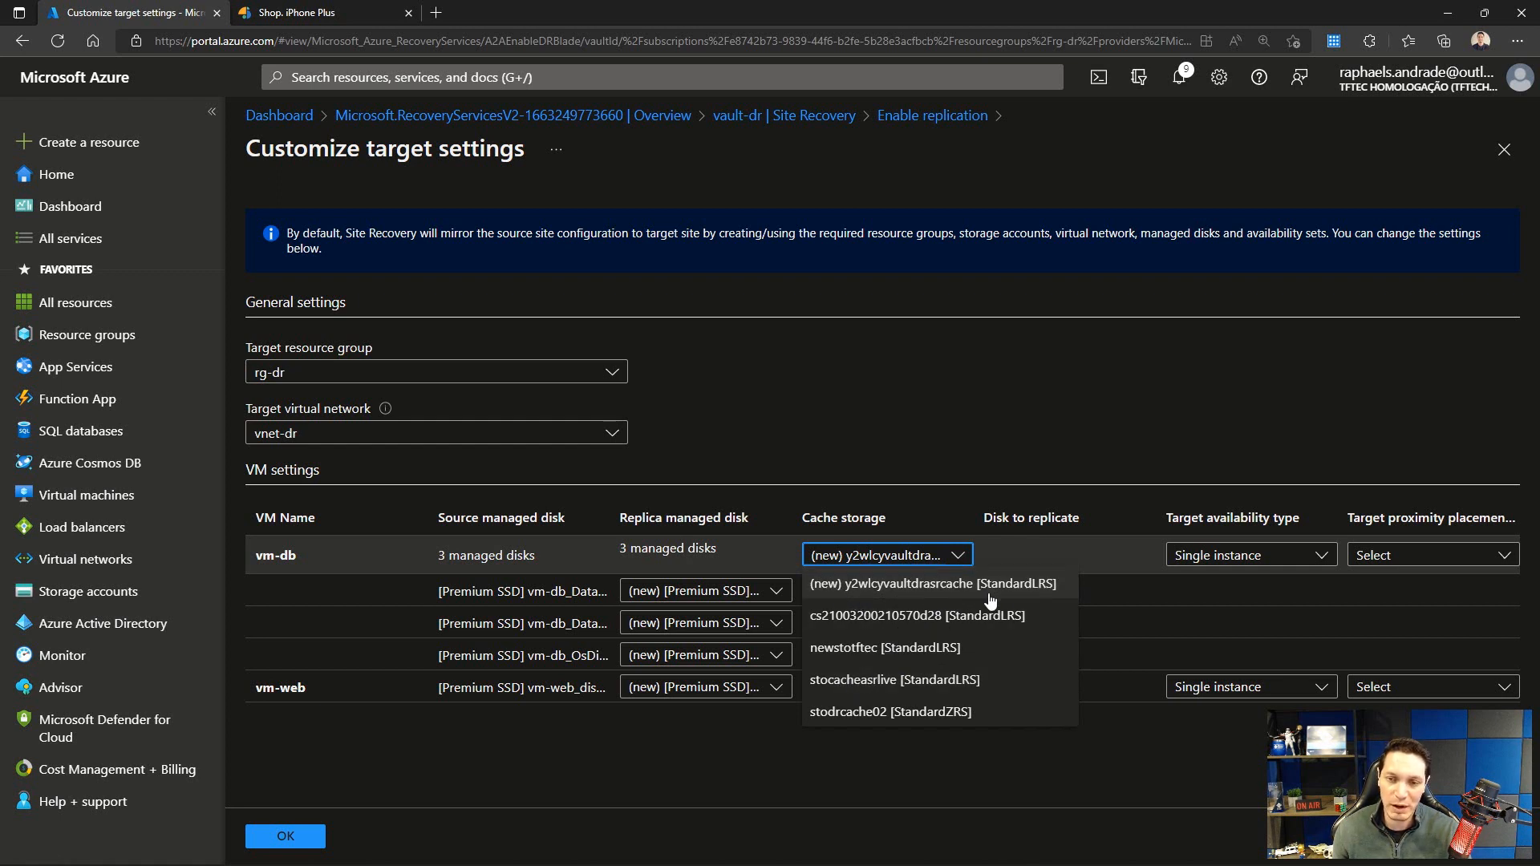
click(919, 682)
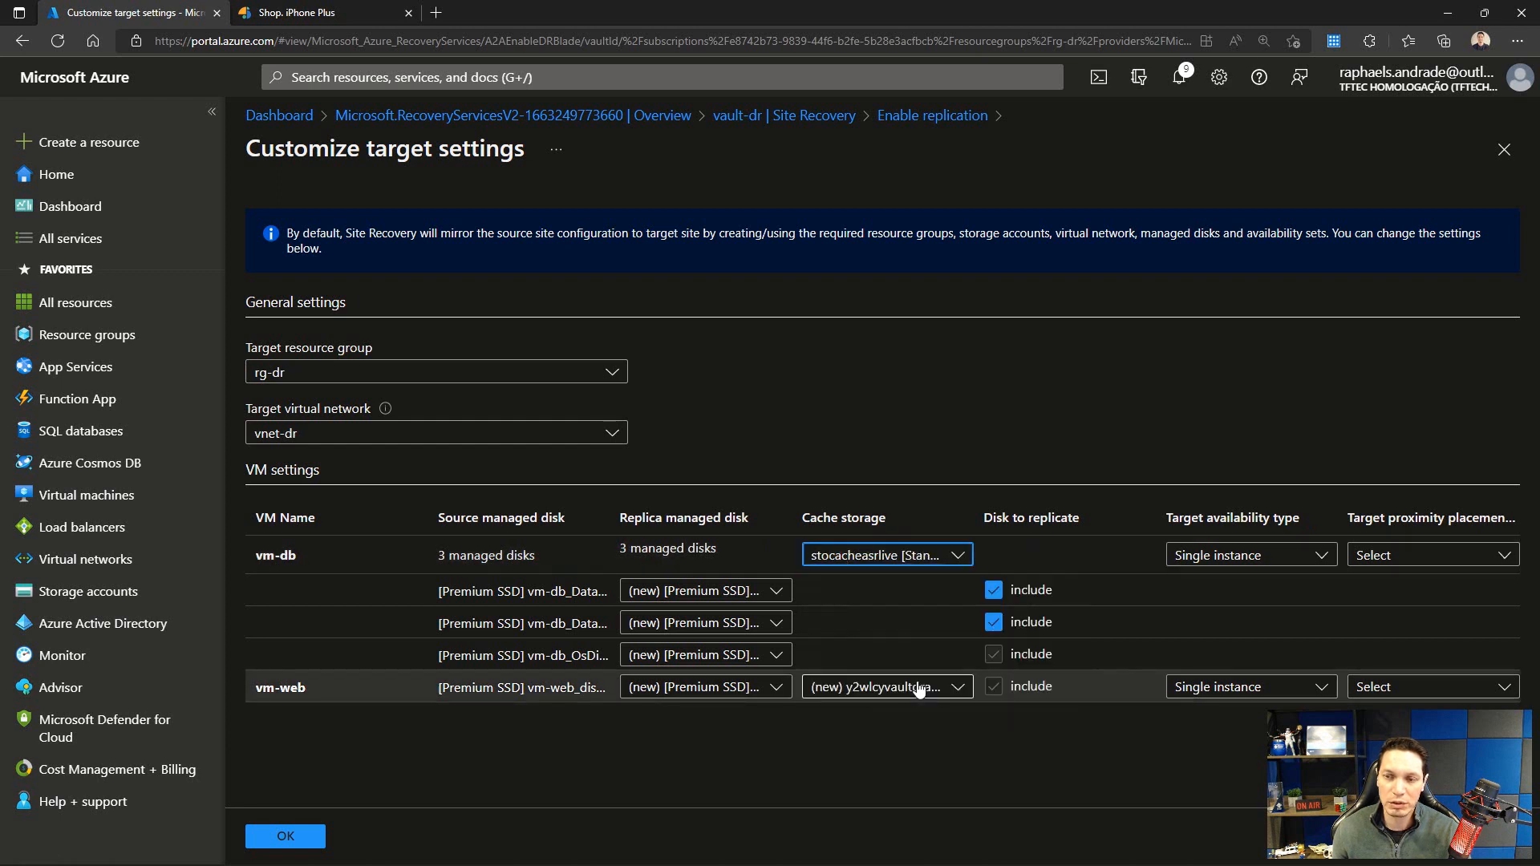
click(1319, 556)
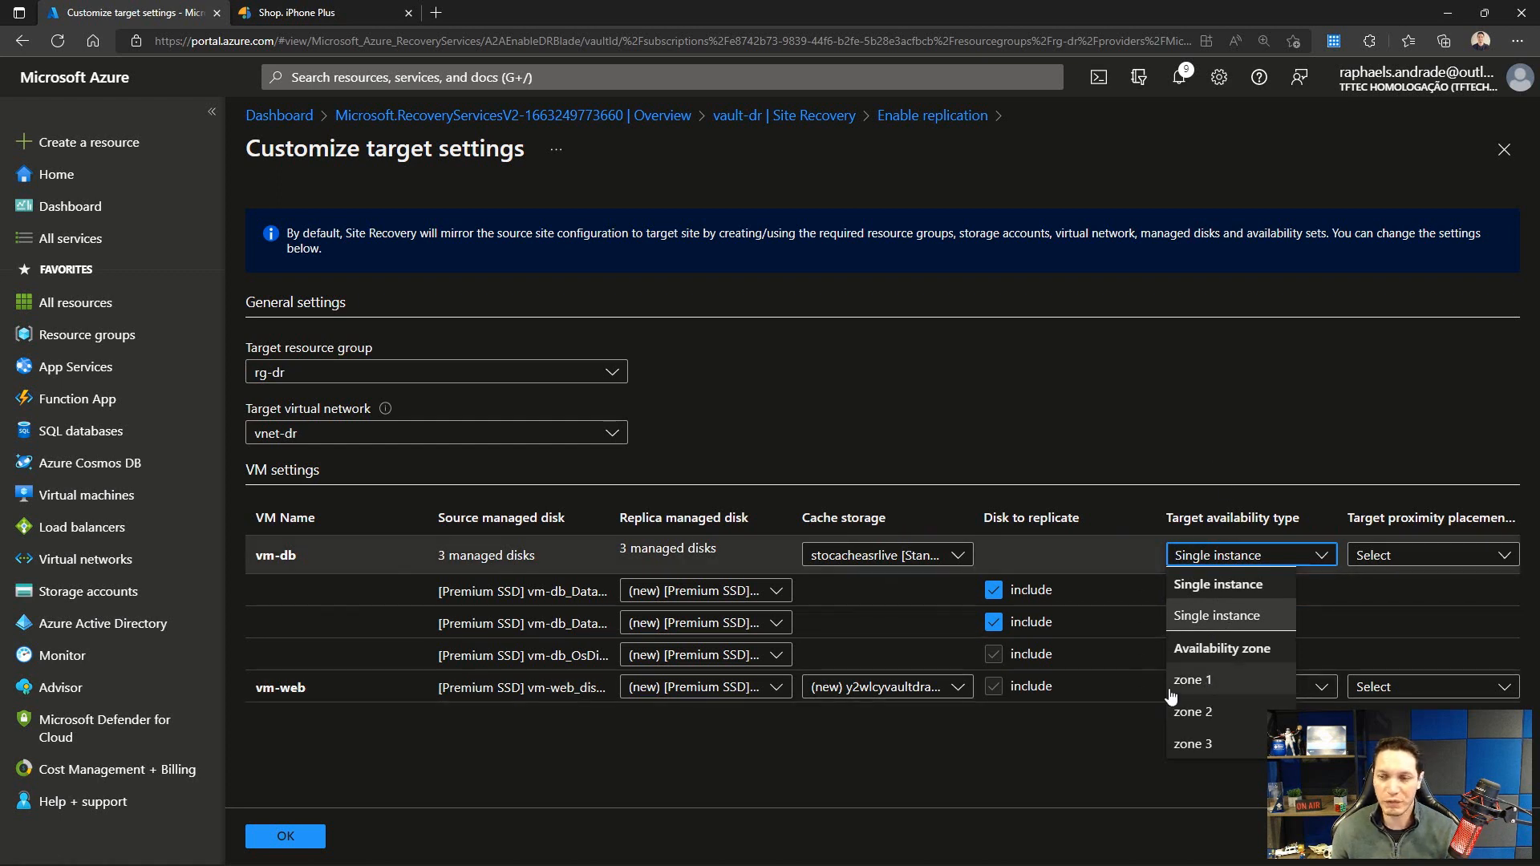
click(1069, 385)
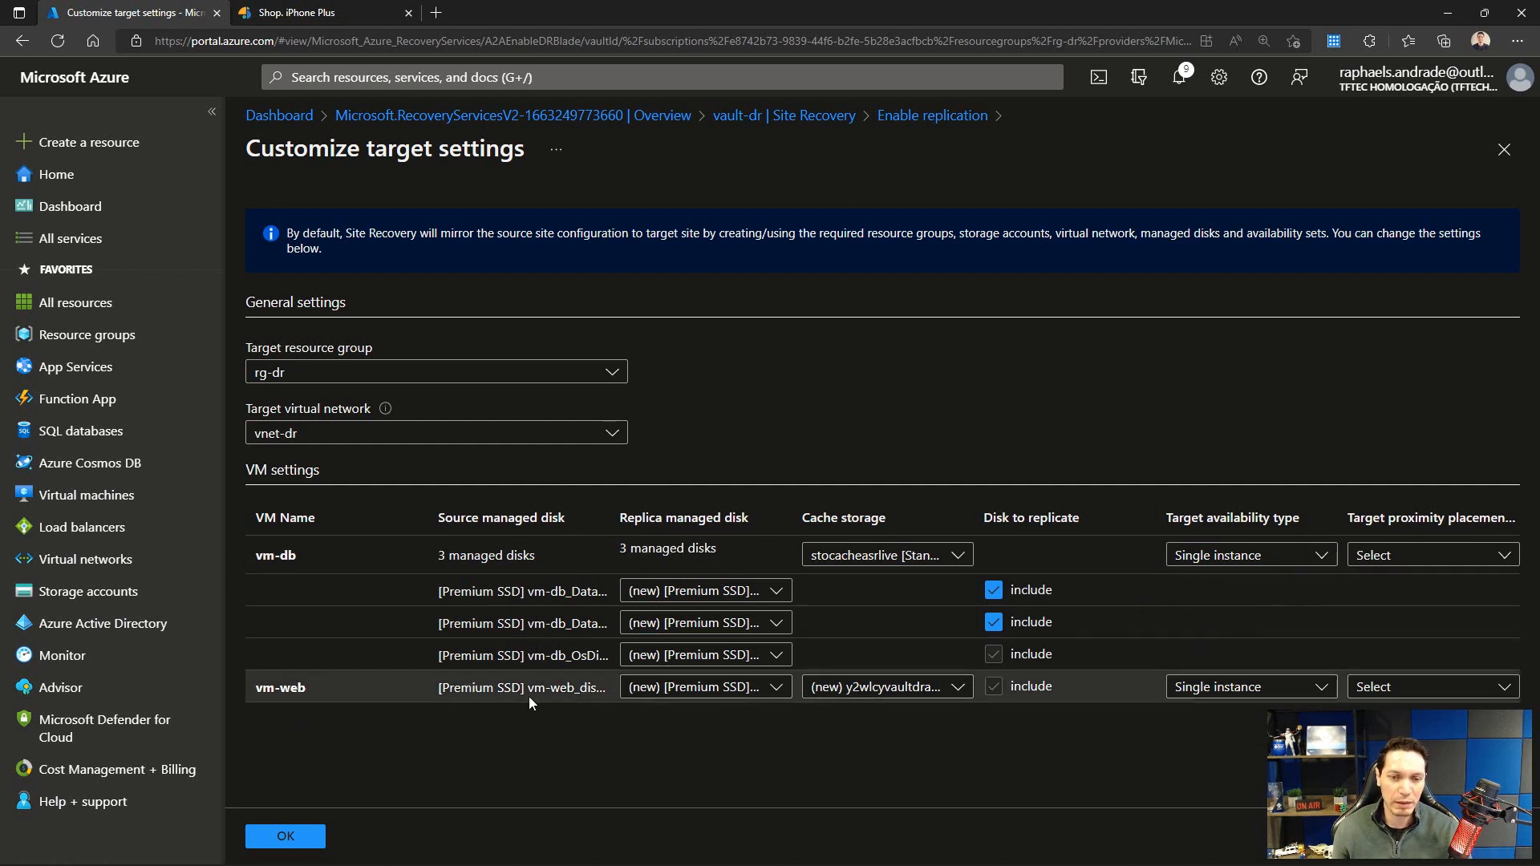
click(833, 691)
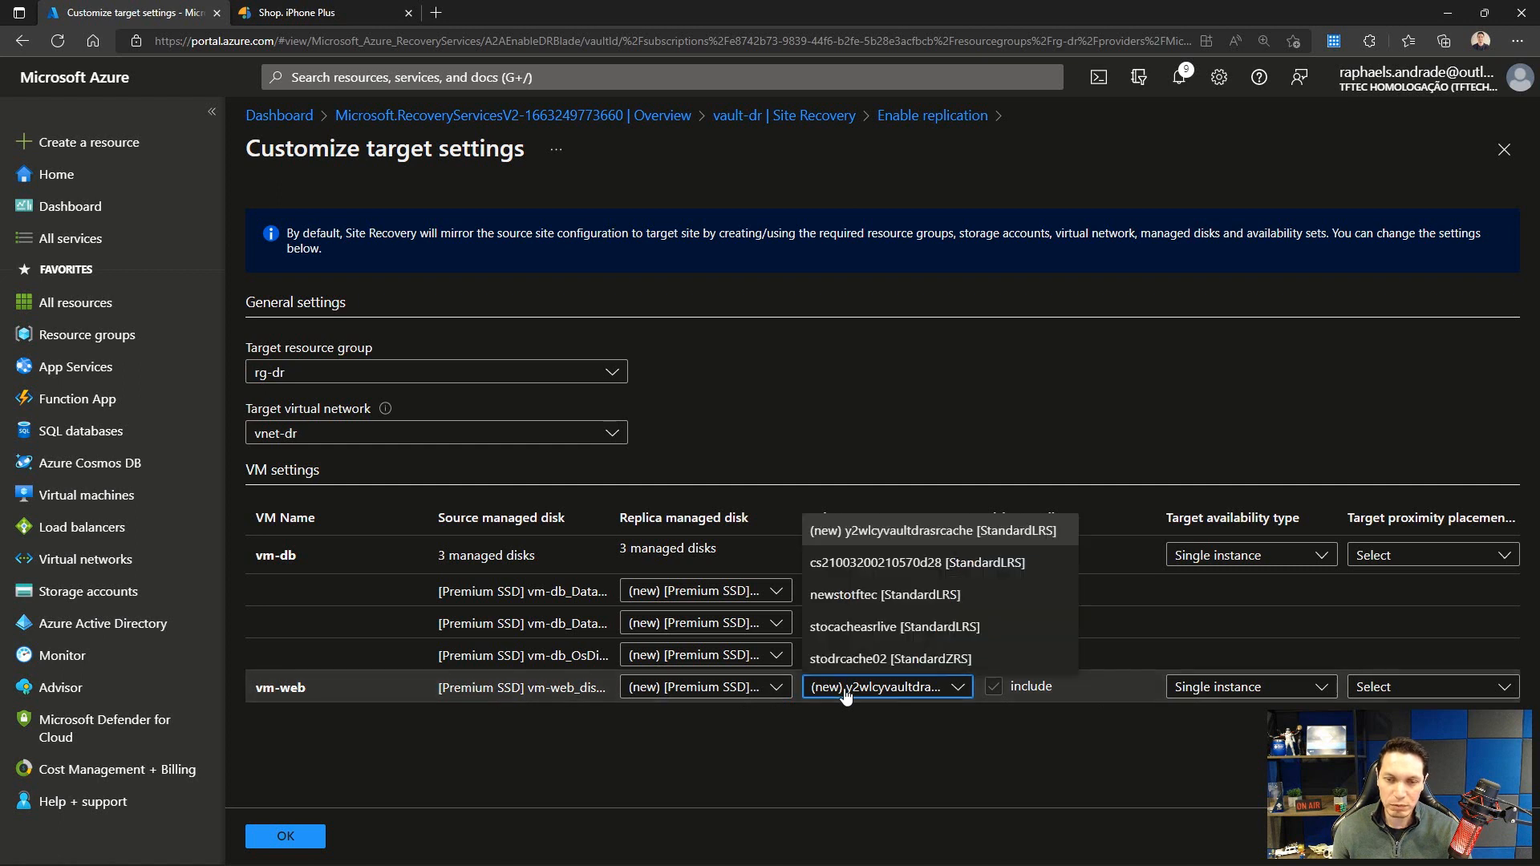
click(855, 626)
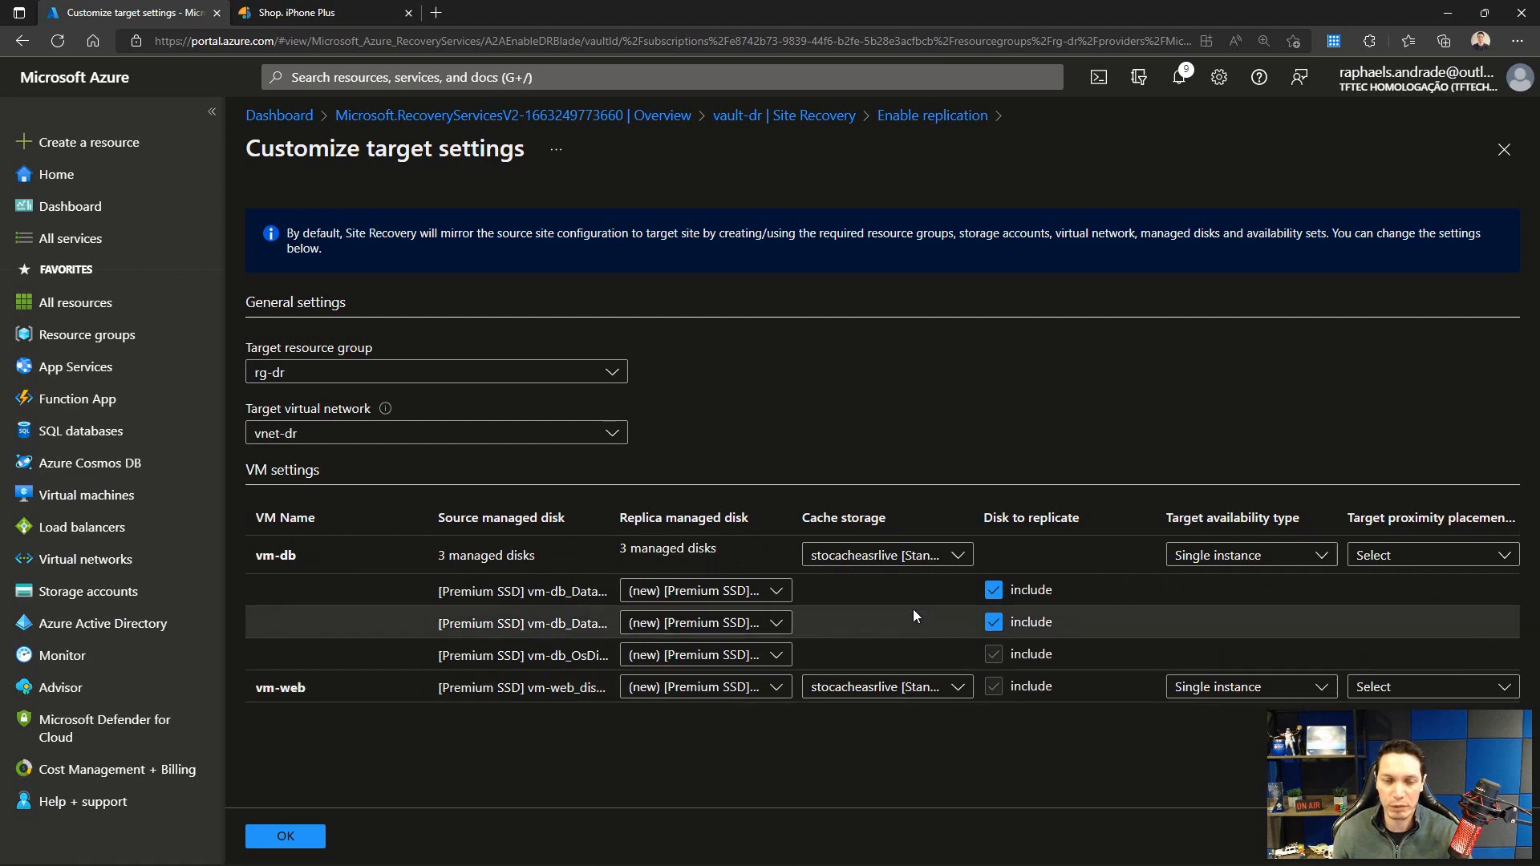
click(264, 836)
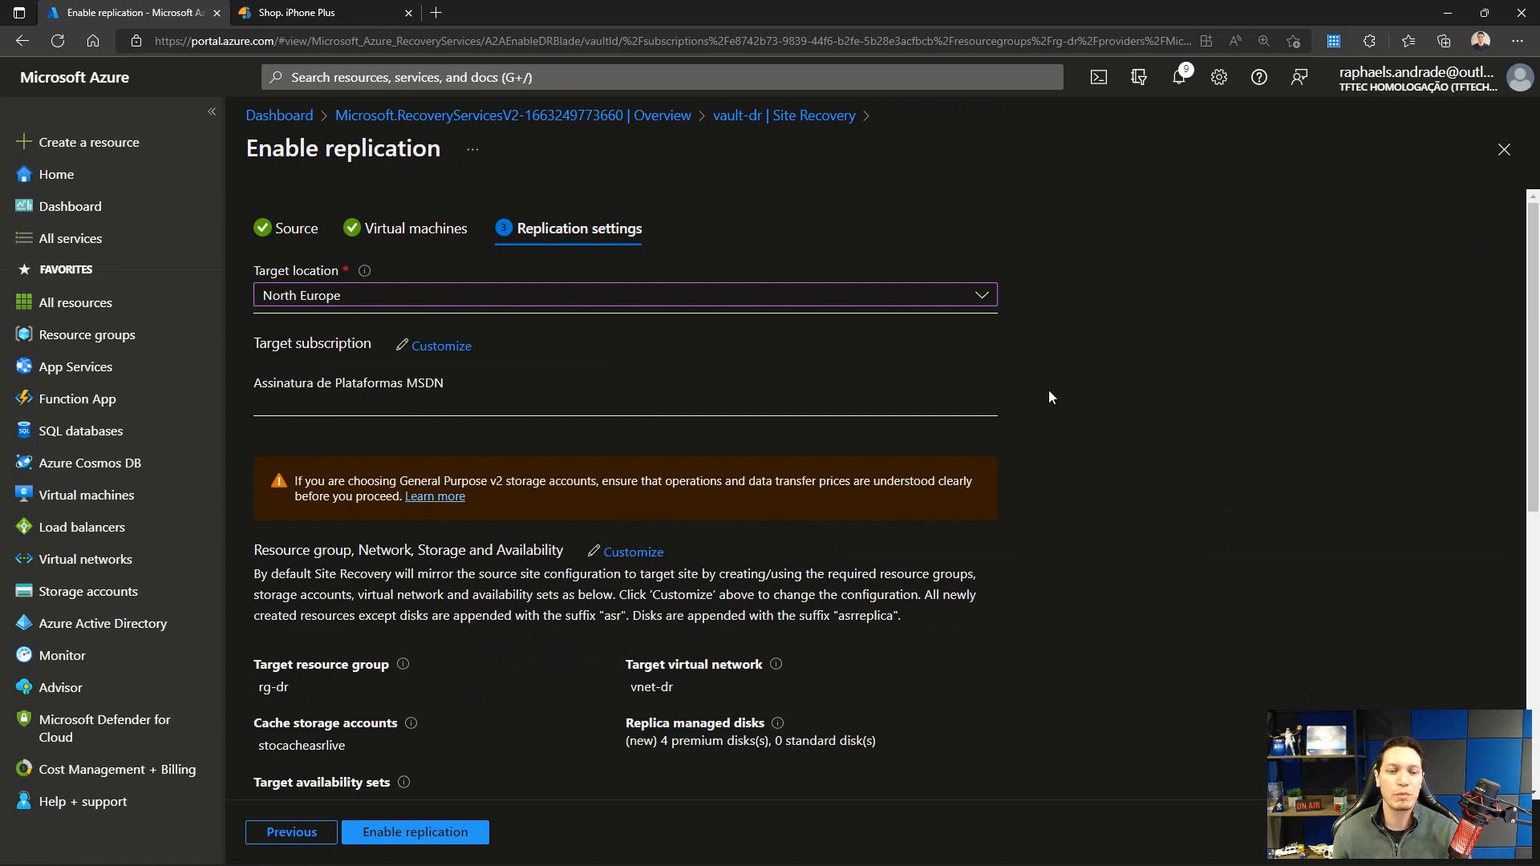
Step: Open the replication policy for customization and keep Create new as the policy choice
scroll(1048, 390, down, 2)
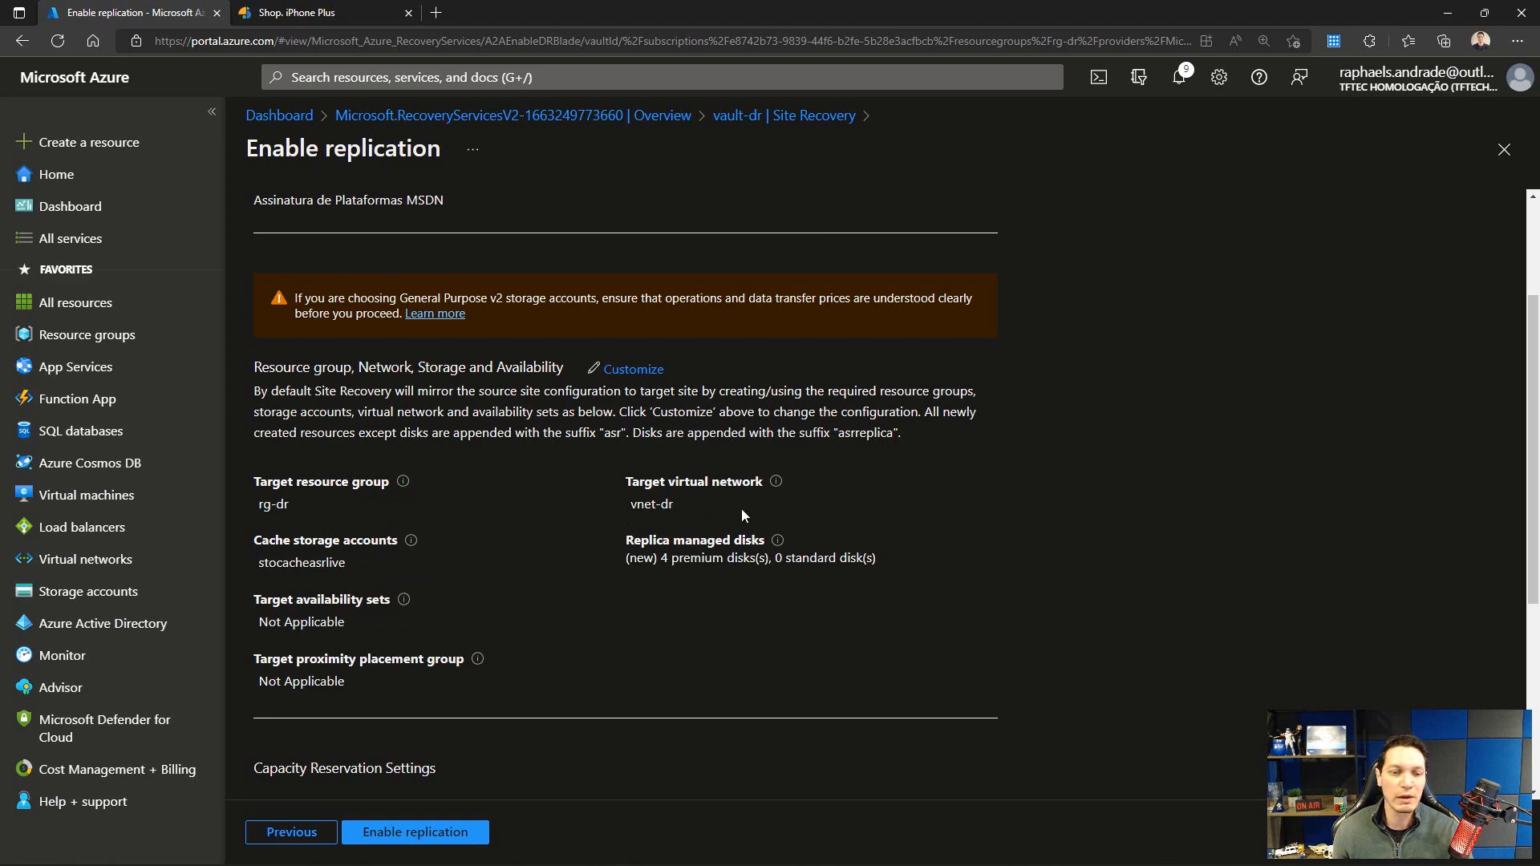
scroll(761, 527, down, 1)
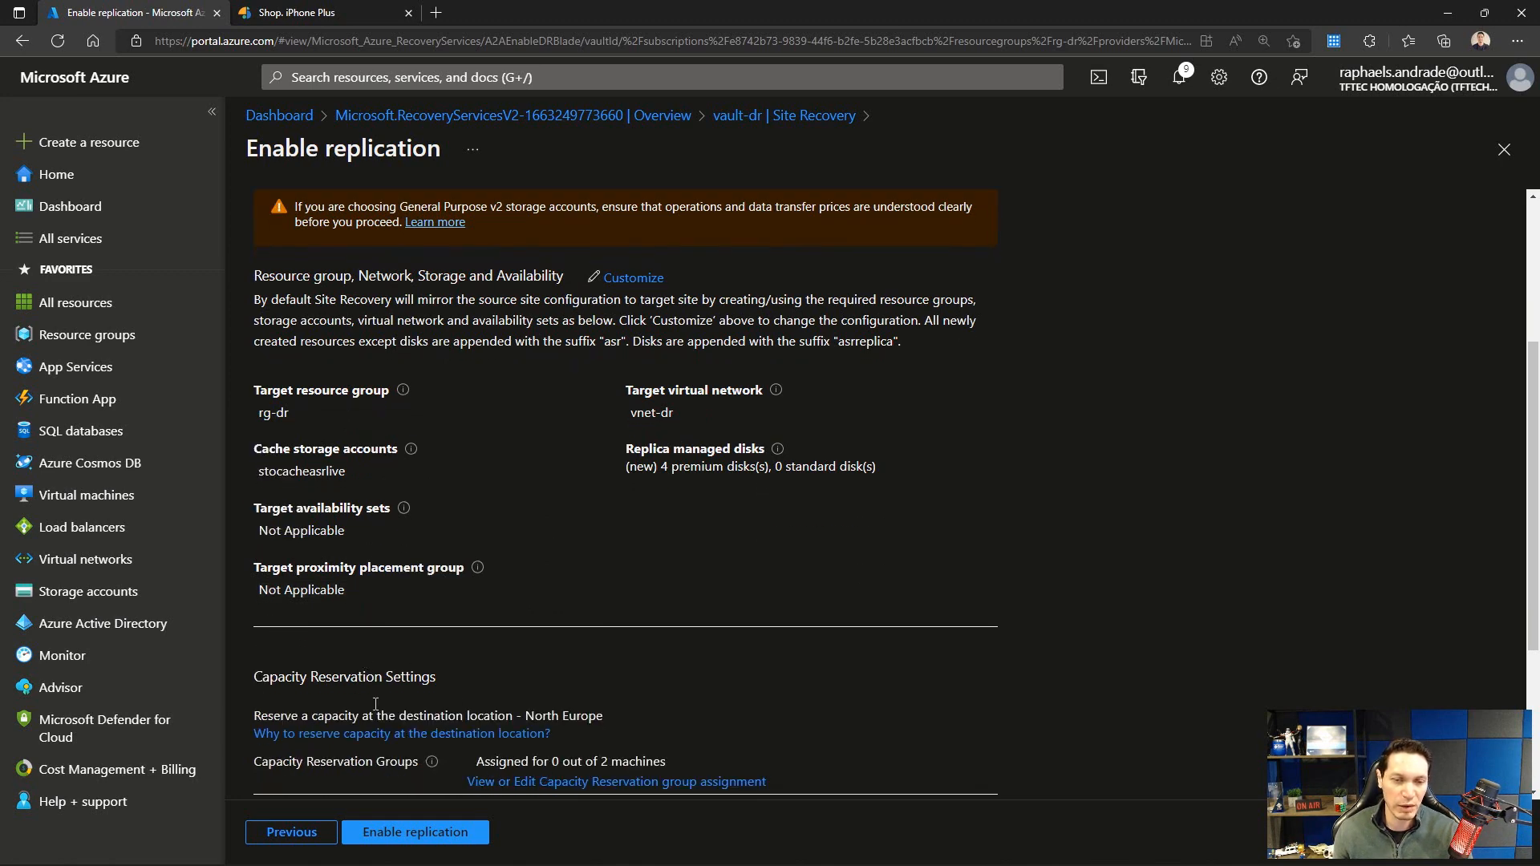
scroll(376, 703, down, 2)
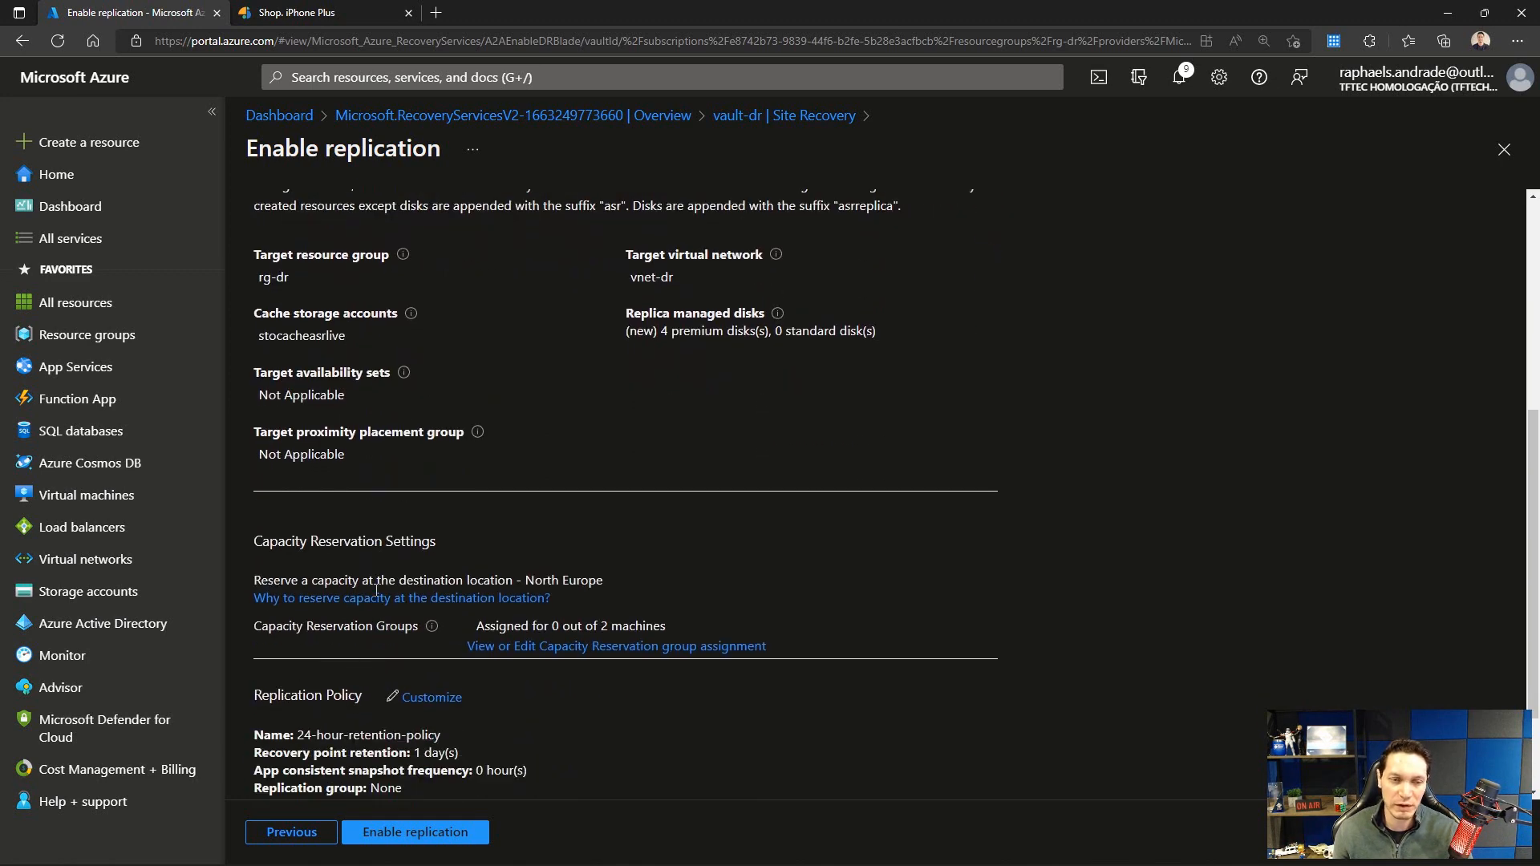
scroll(375, 591, down, 1)
click(417, 646)
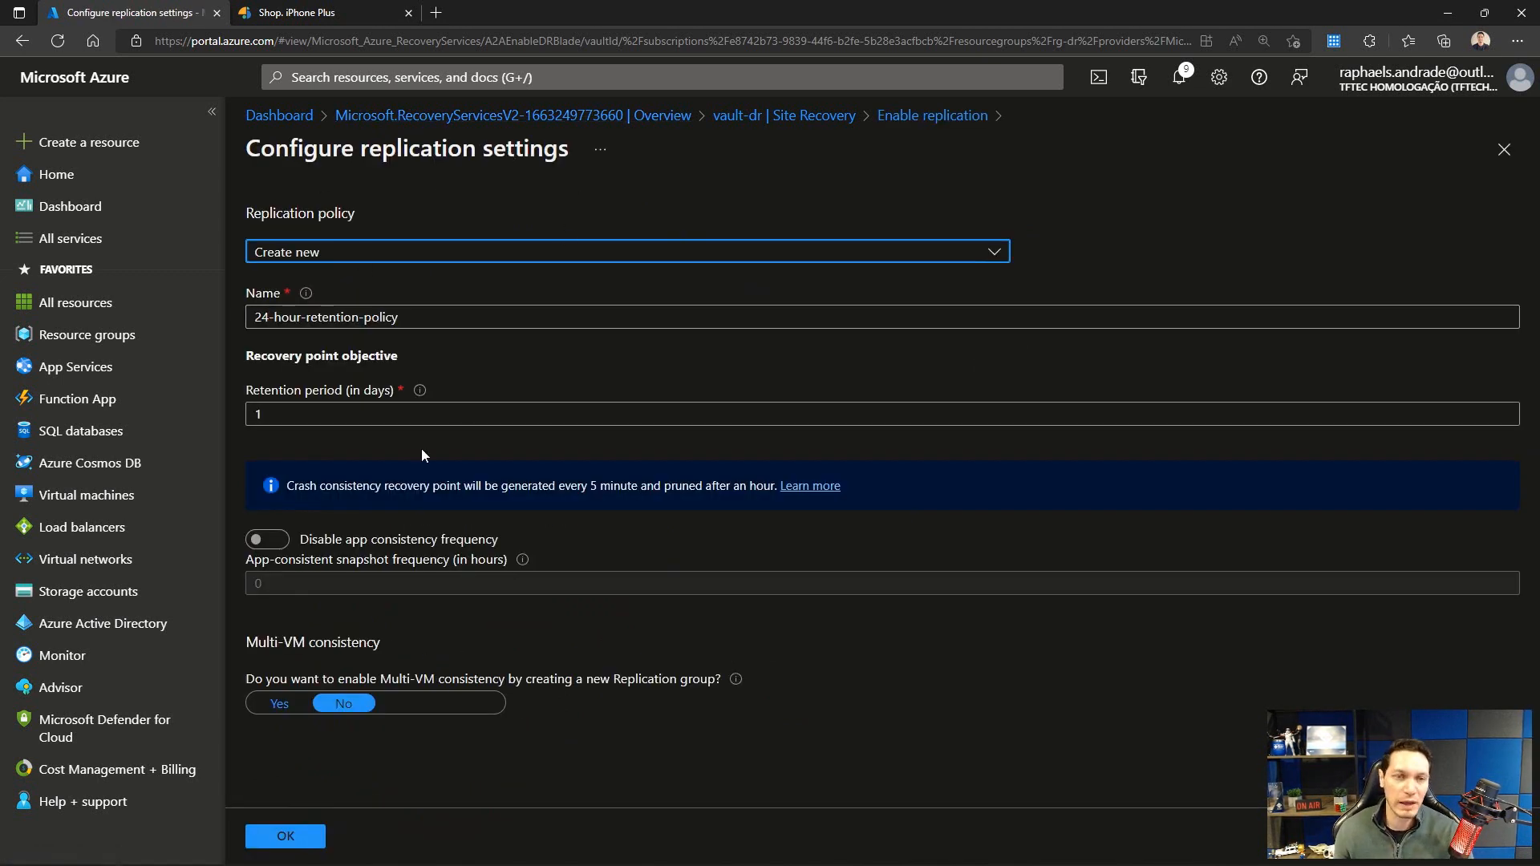
click(410, 254)
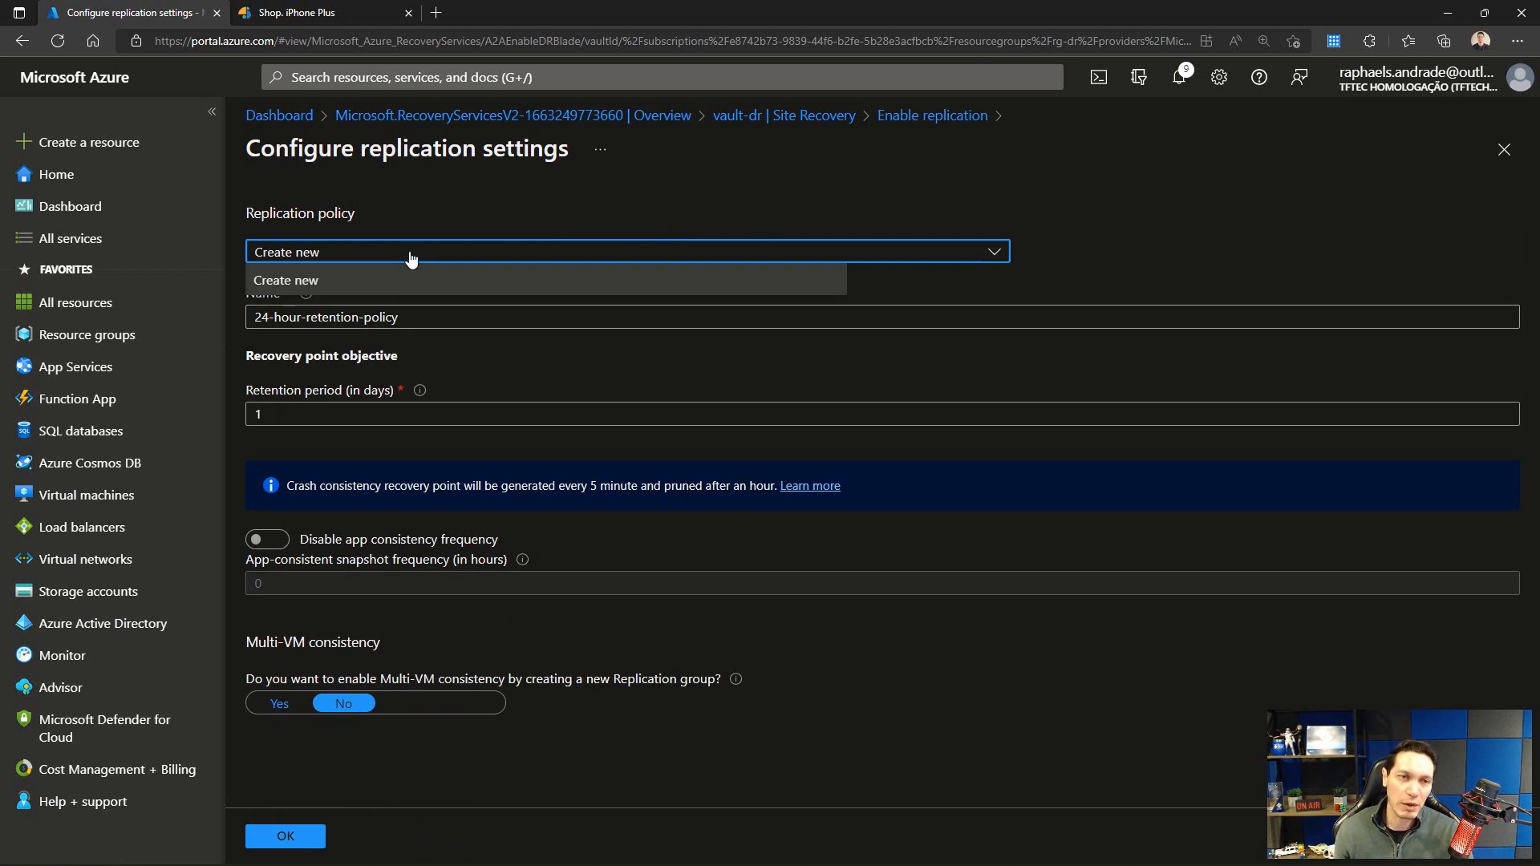
click(409, 271)
Step: Review the new replication policy's name and its retention period in days
drag(493, 311, 403, 318)
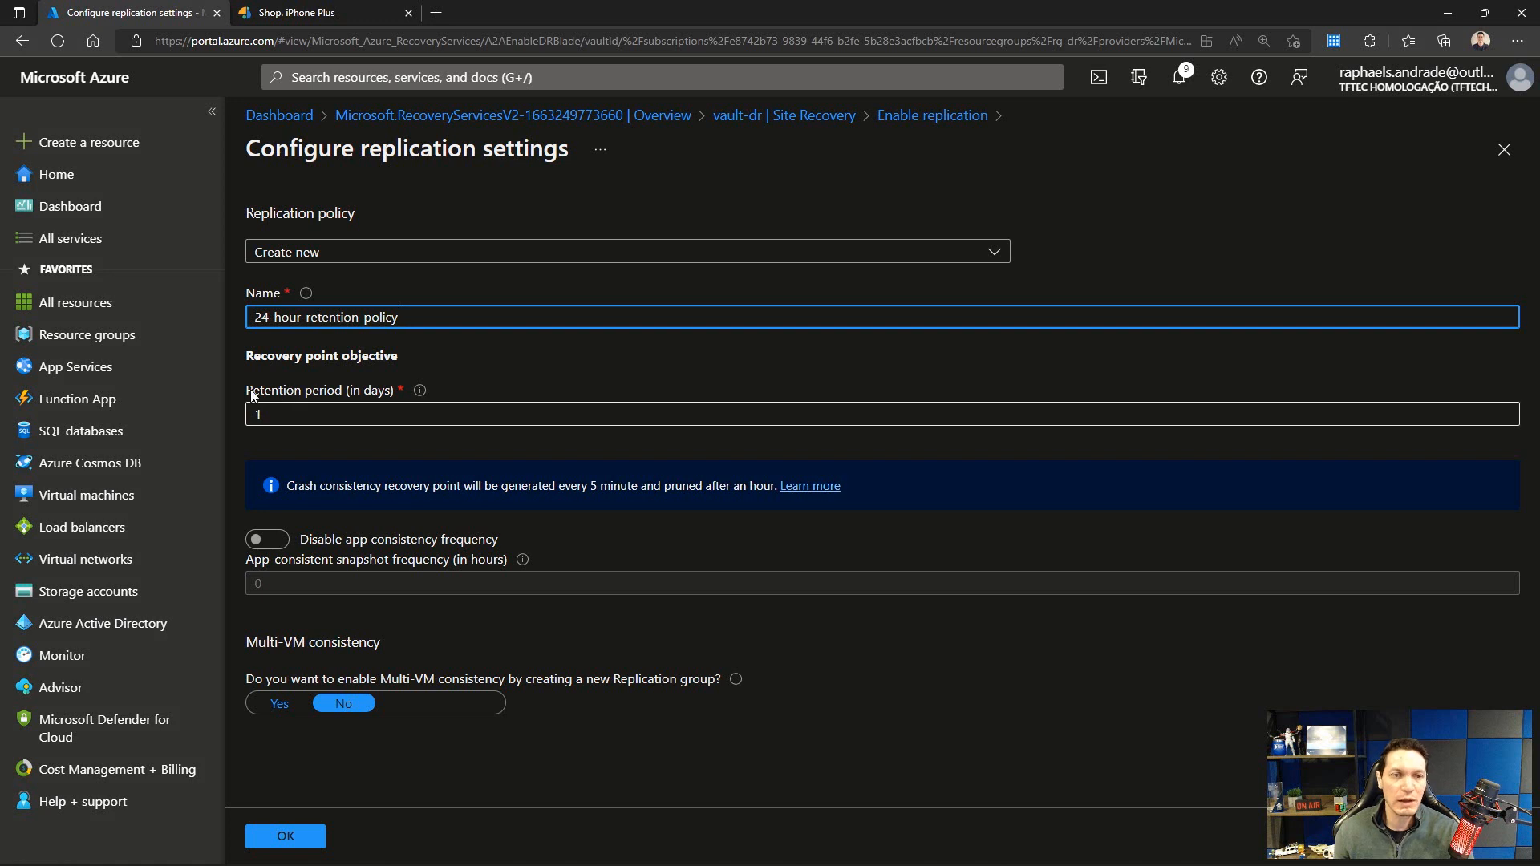
click(393, 415)
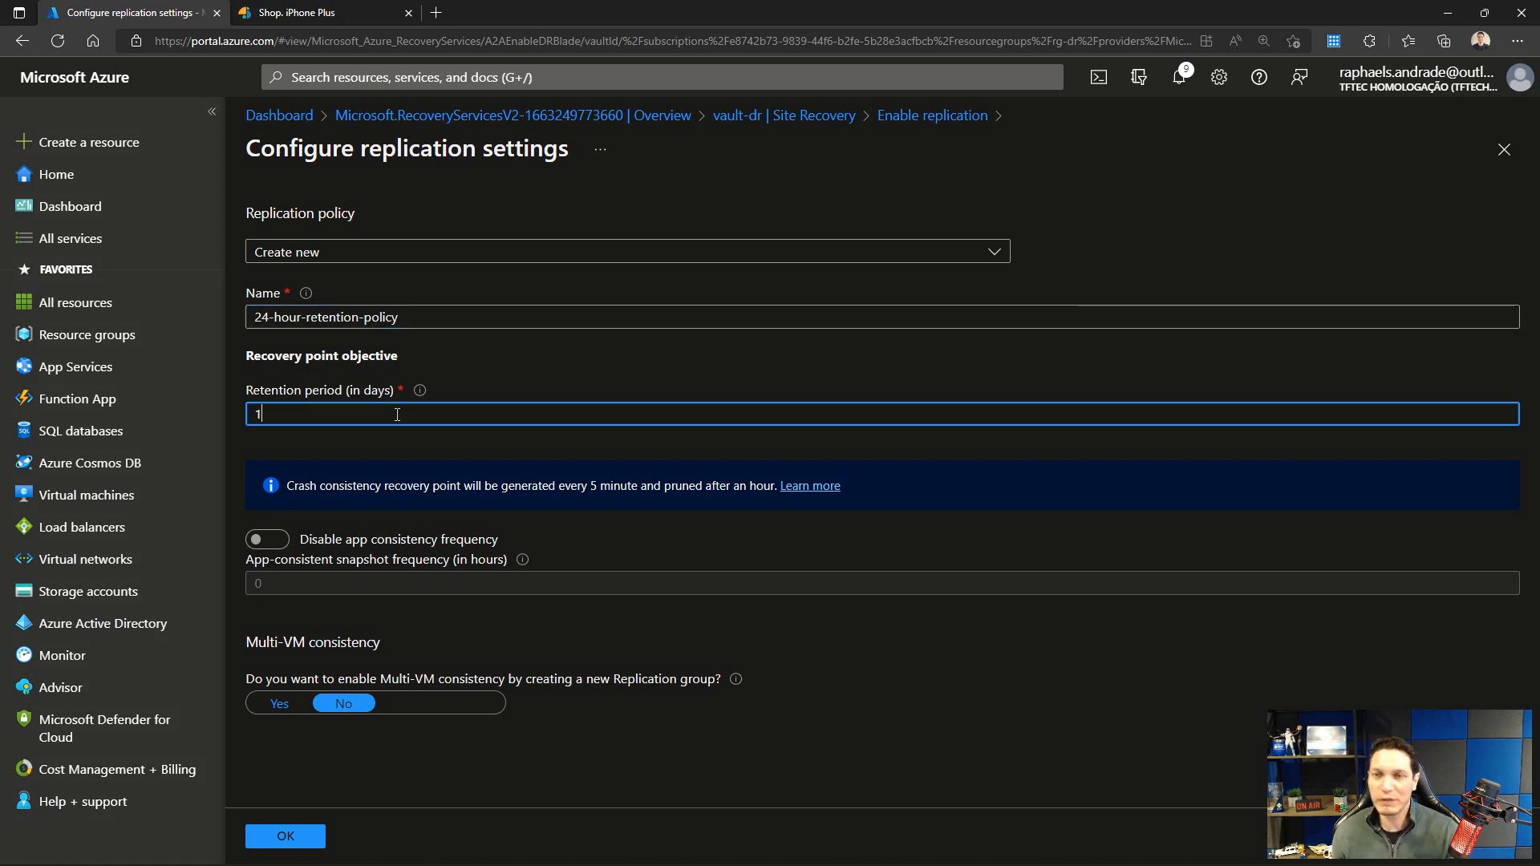
double_click(297, 414)
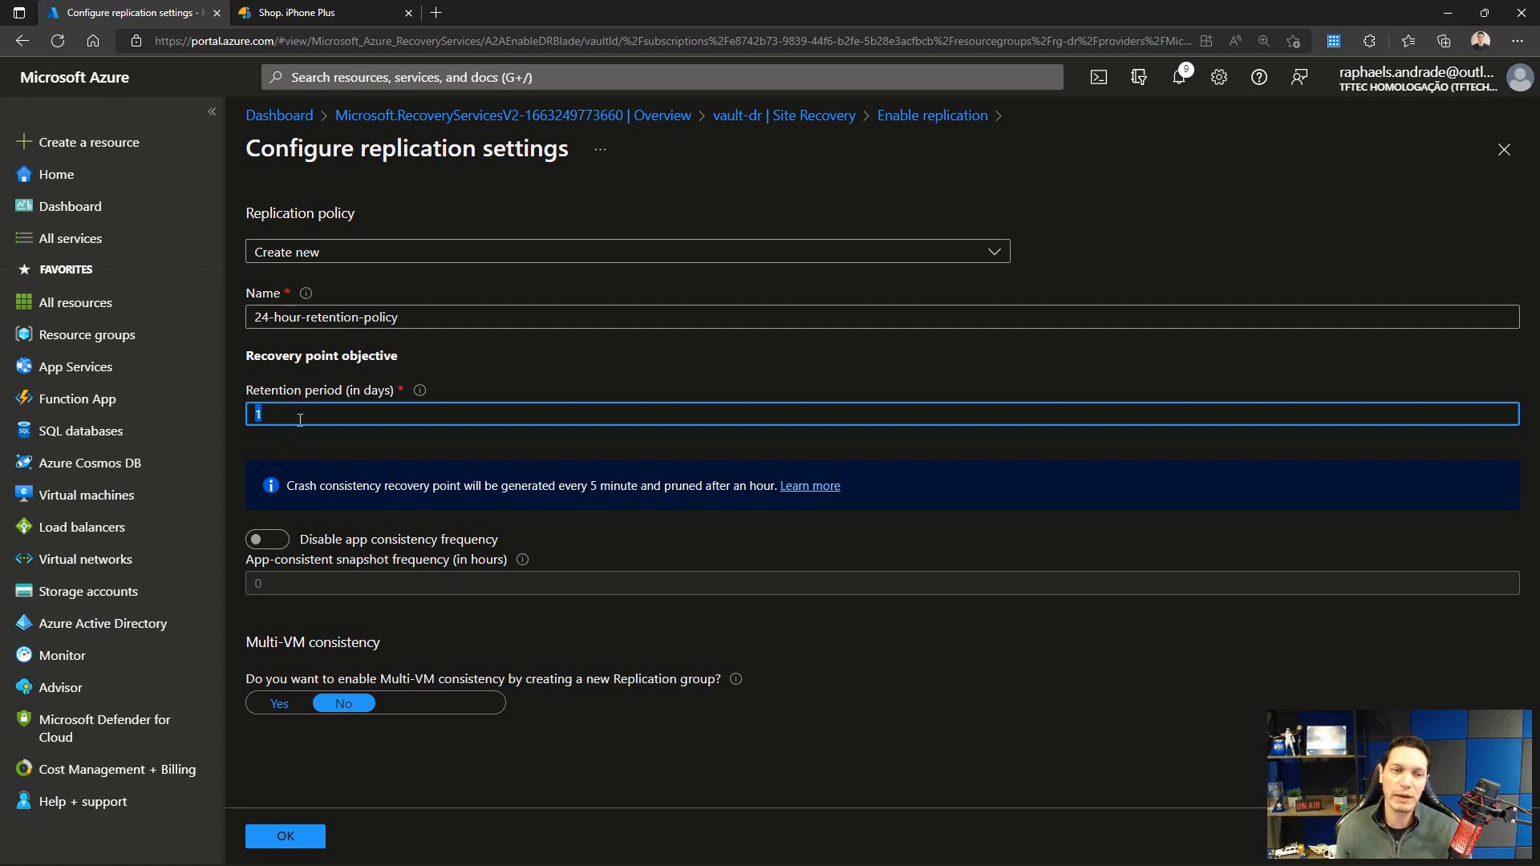
click(398, 436)
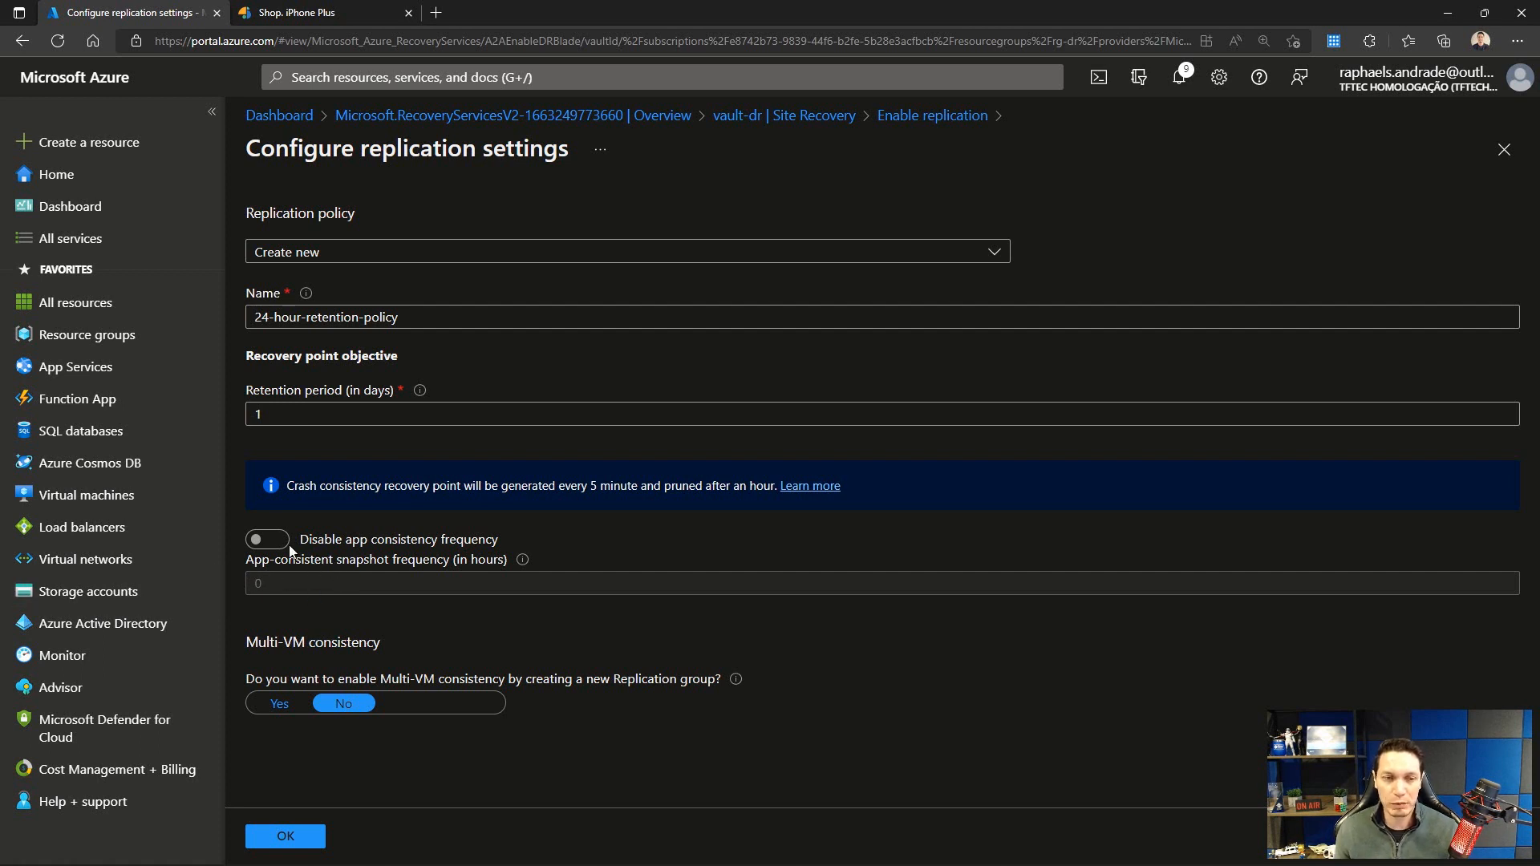
click(264, 539)
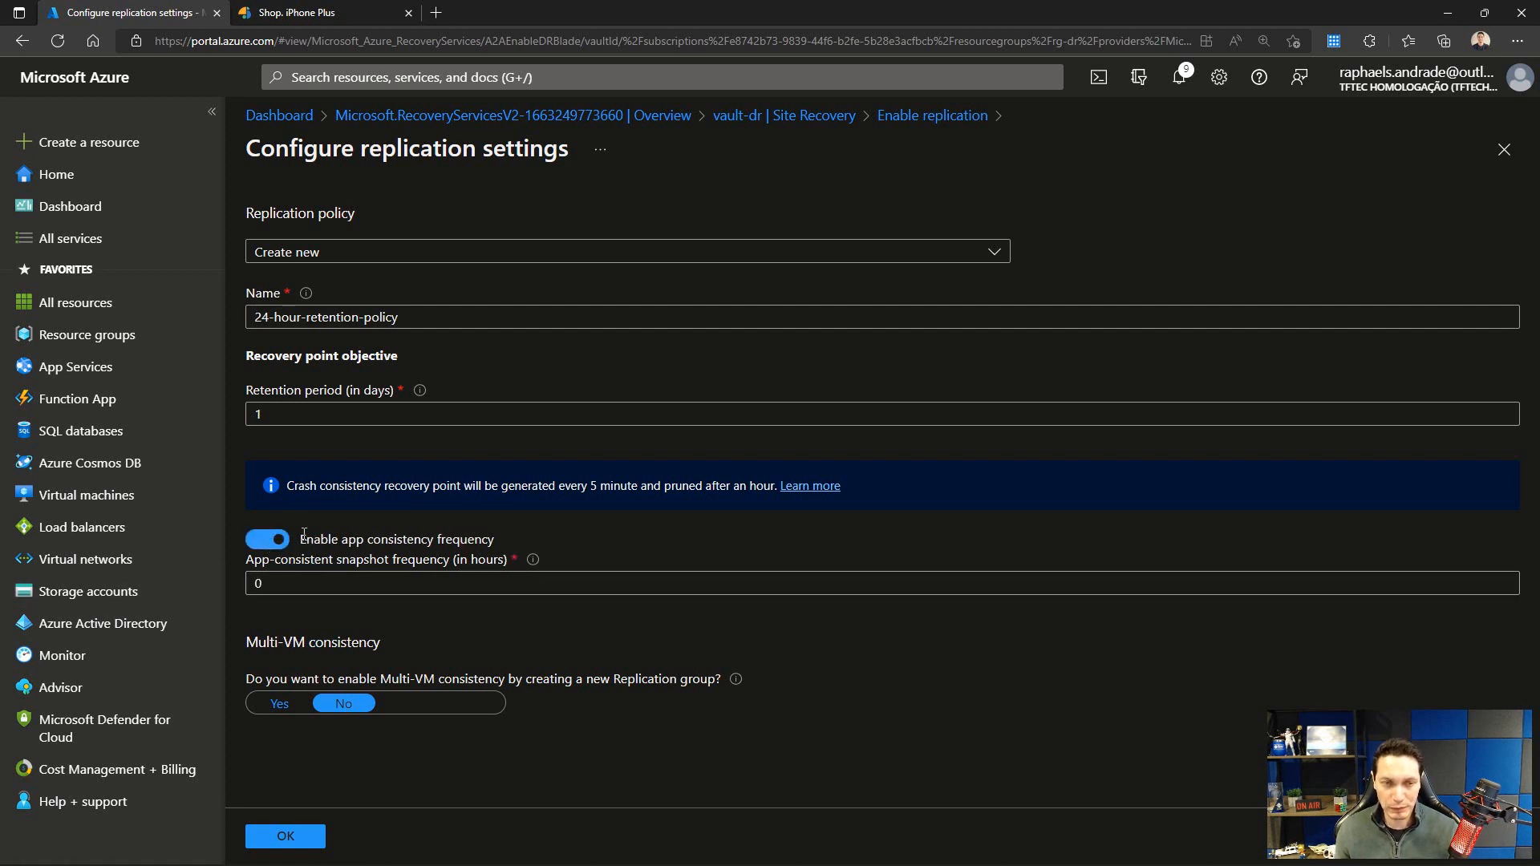
click(268, 544)
click(278, 545)
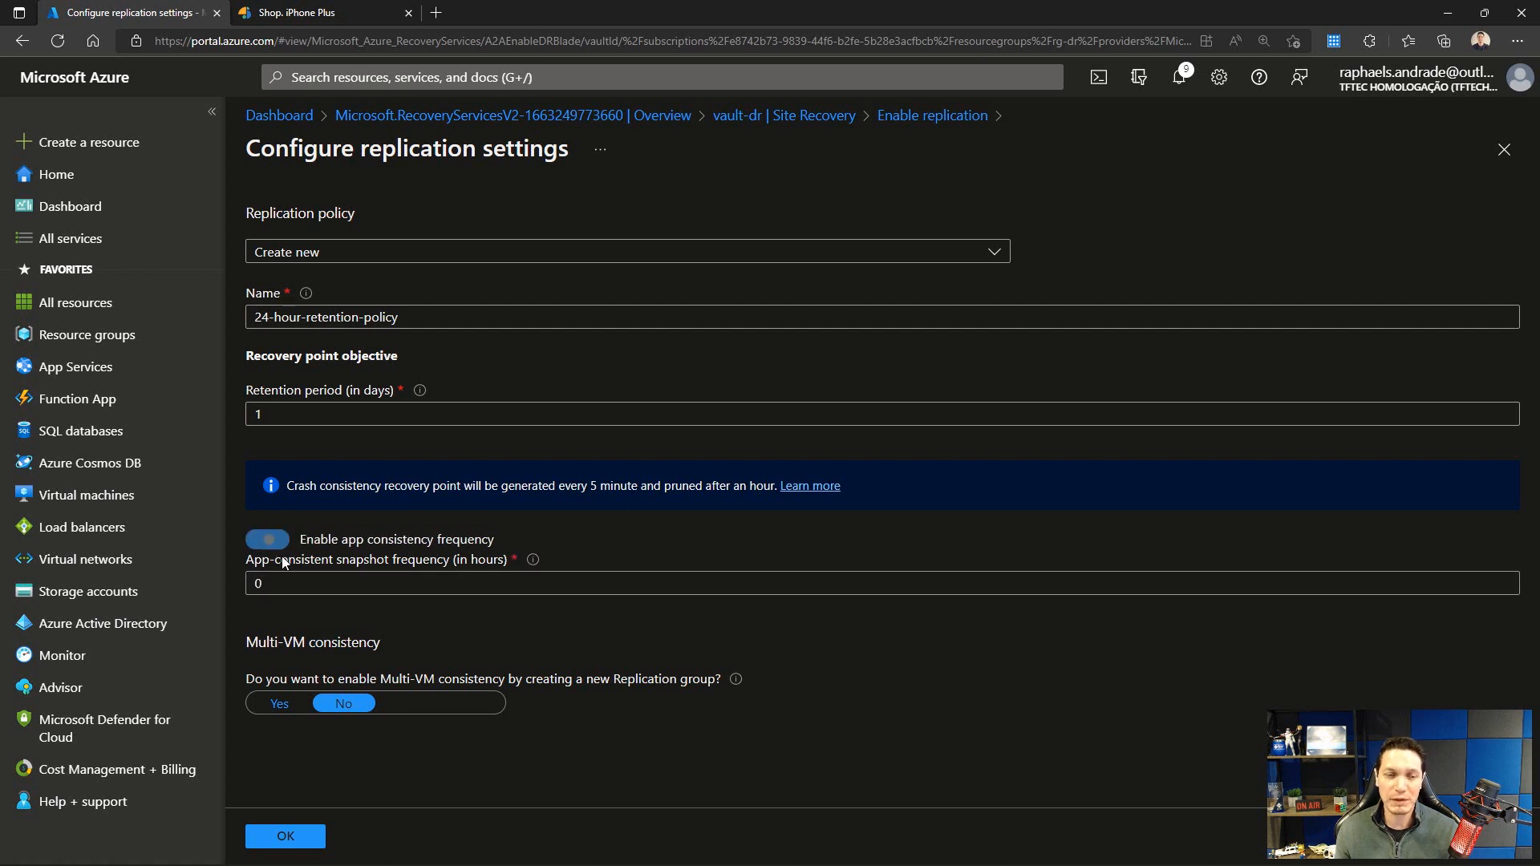
click(268, 547)
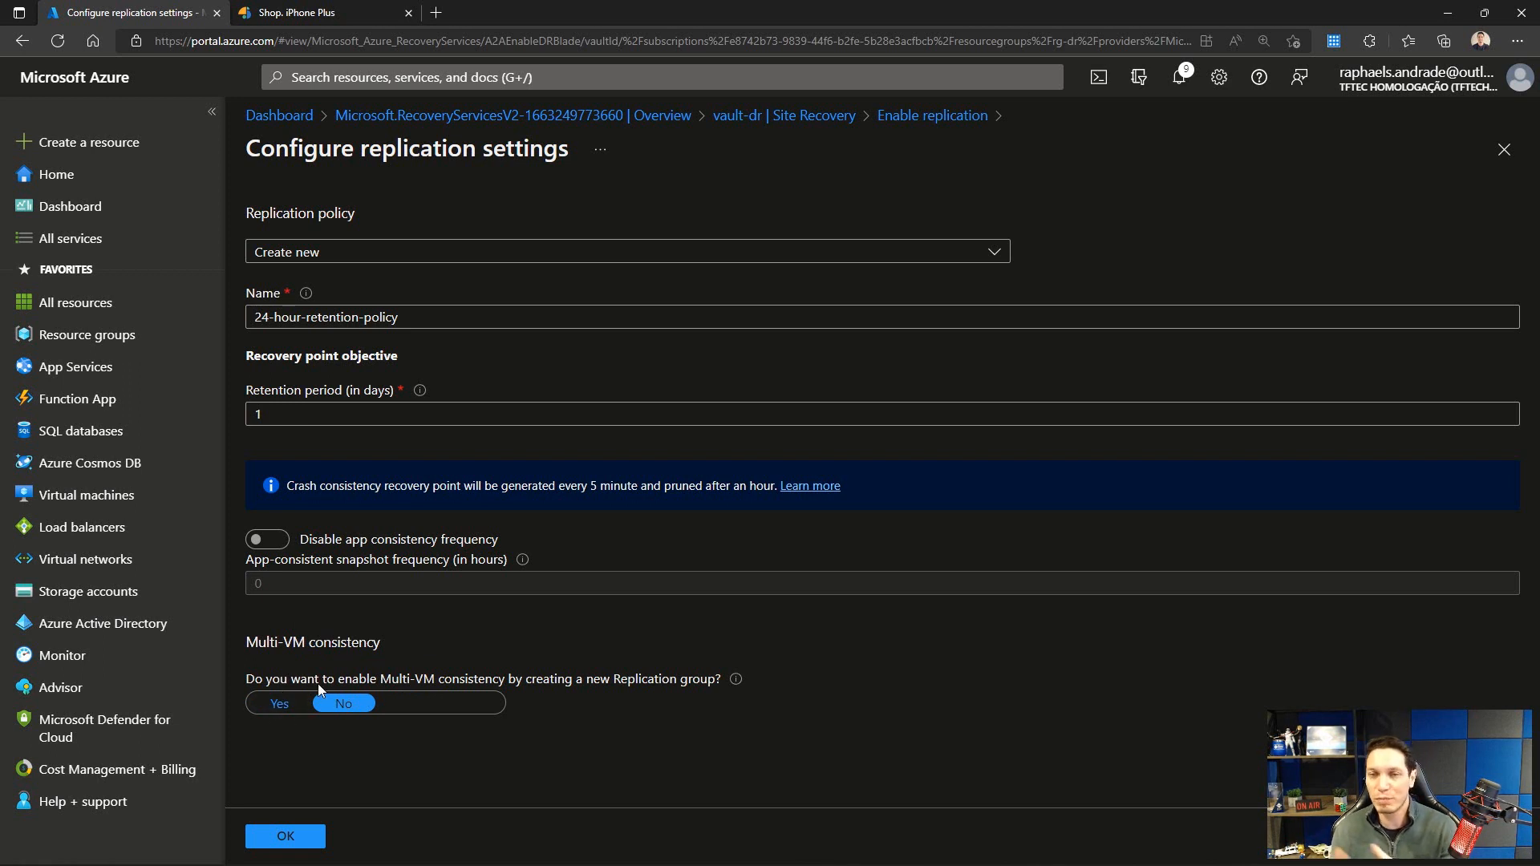
Step: Confirm the replication policy, expand the extension settings details, and enable replication for vm-db and vm-web
click(292, 839)
scroll(489, 576, down, 2)
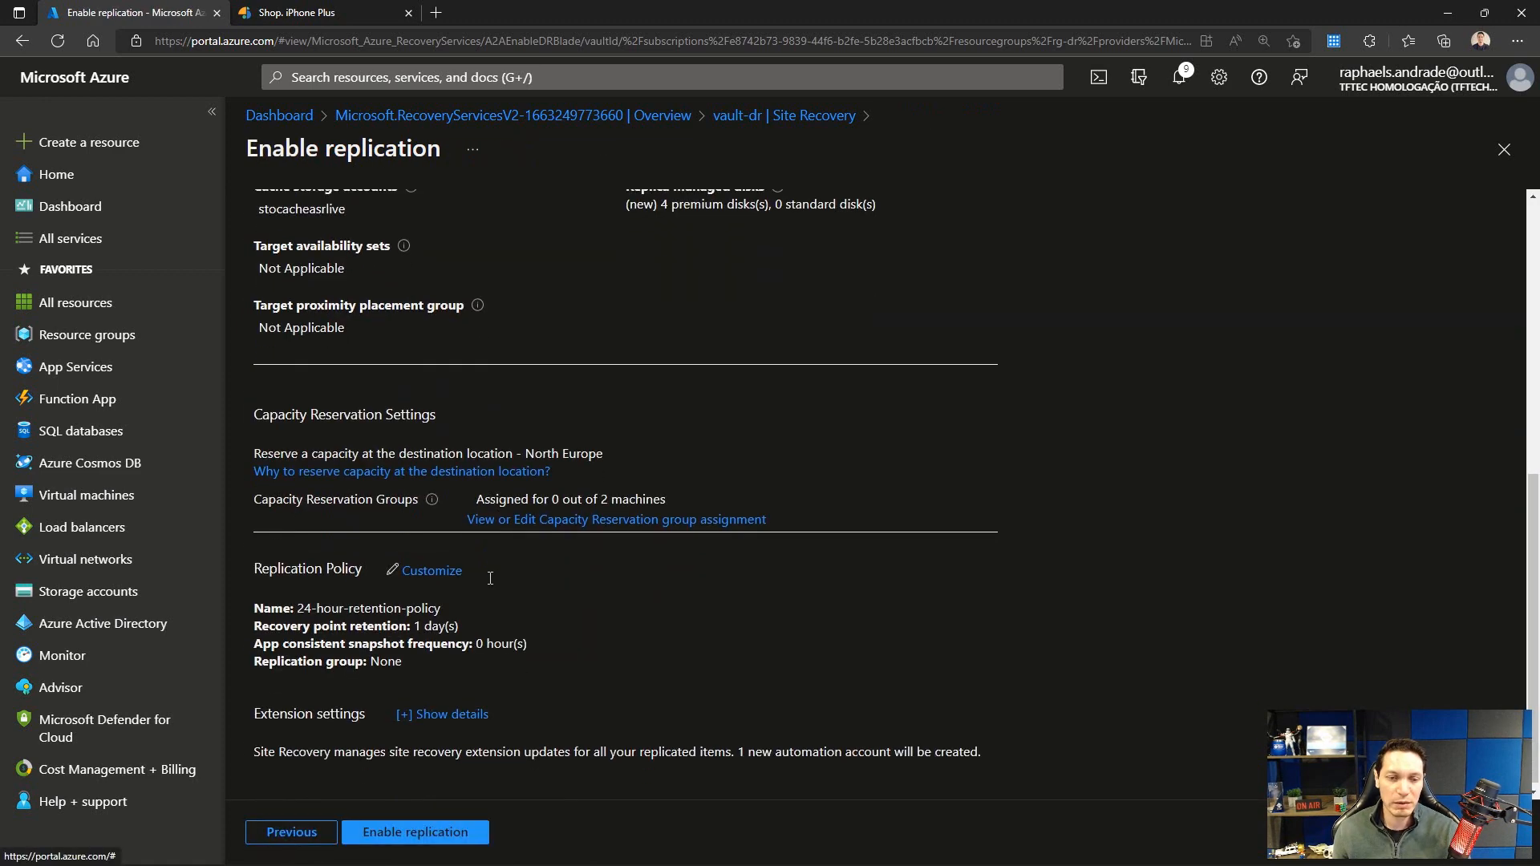
click(442, 709)
scroll(624, 681, down, 1)
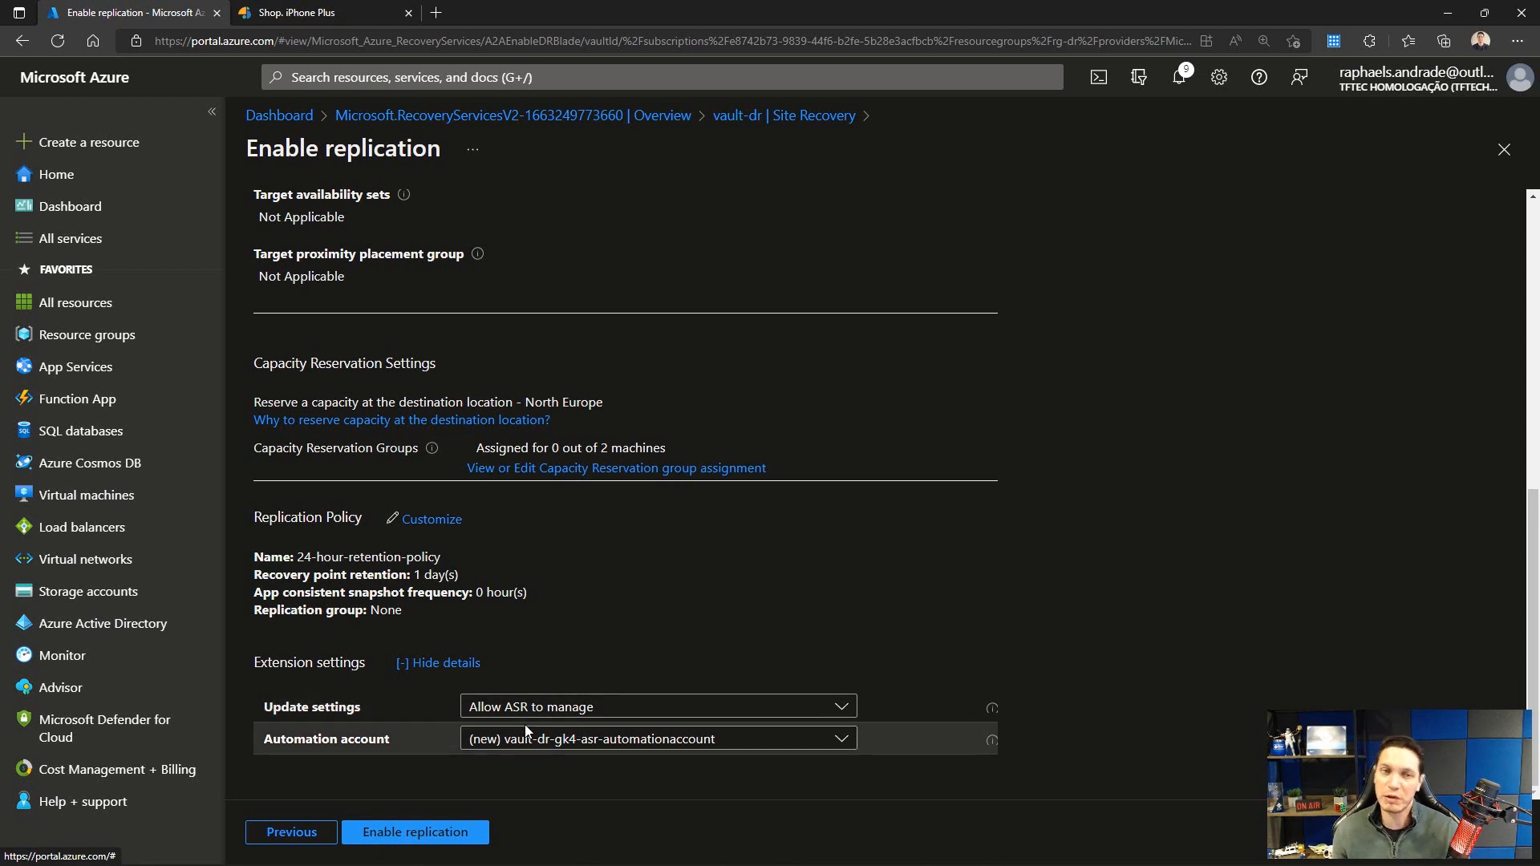
click(383, 839)
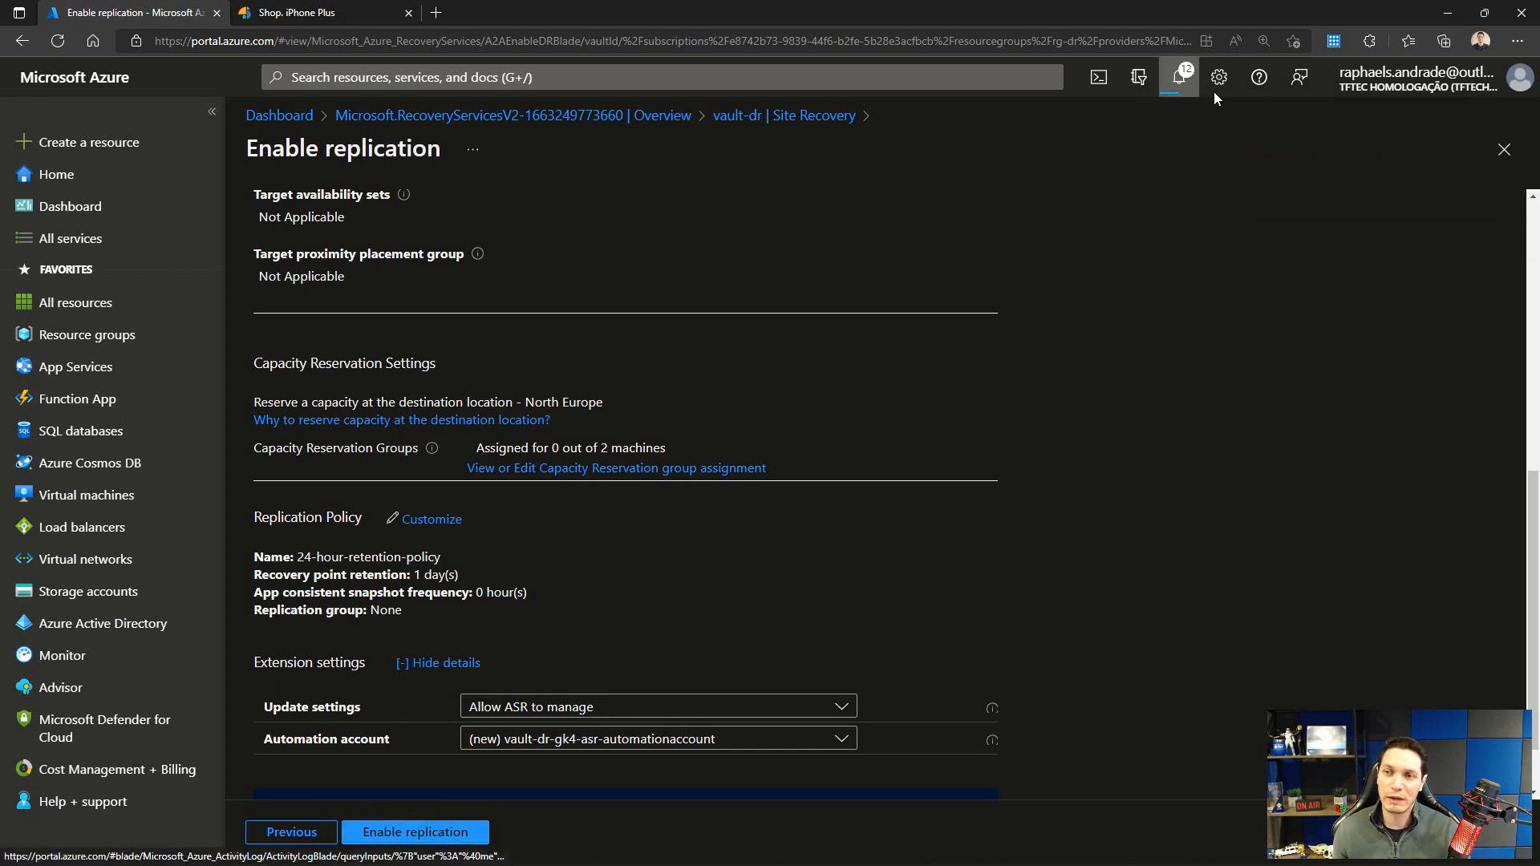
Step: Open the Site Recovery jobs from the notification about enabling replication for the two VMs, discarding the unsaved edits
click(1177, 80)
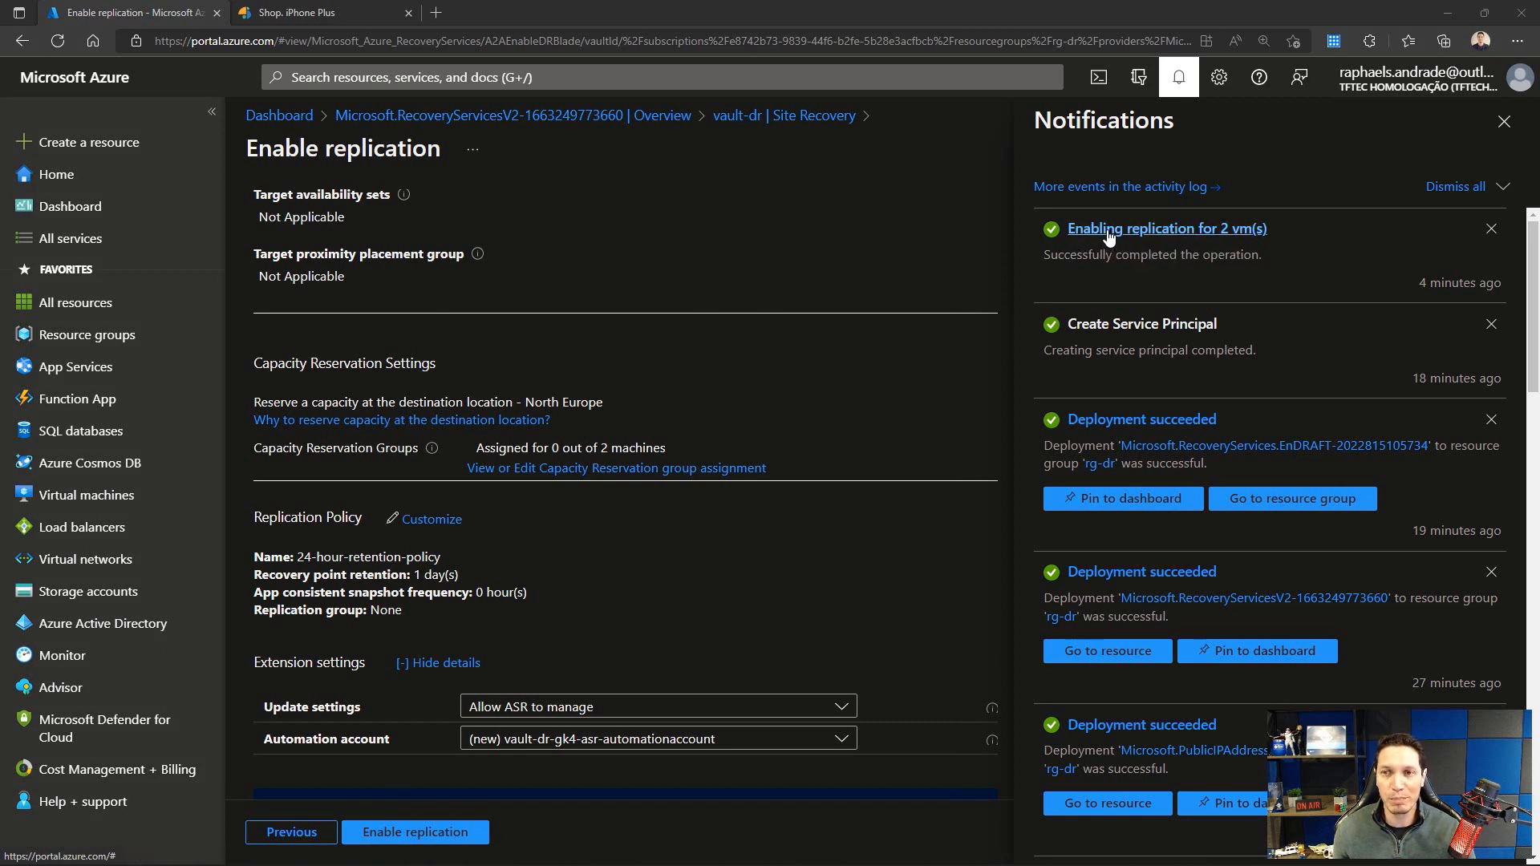
click(1162, 229)
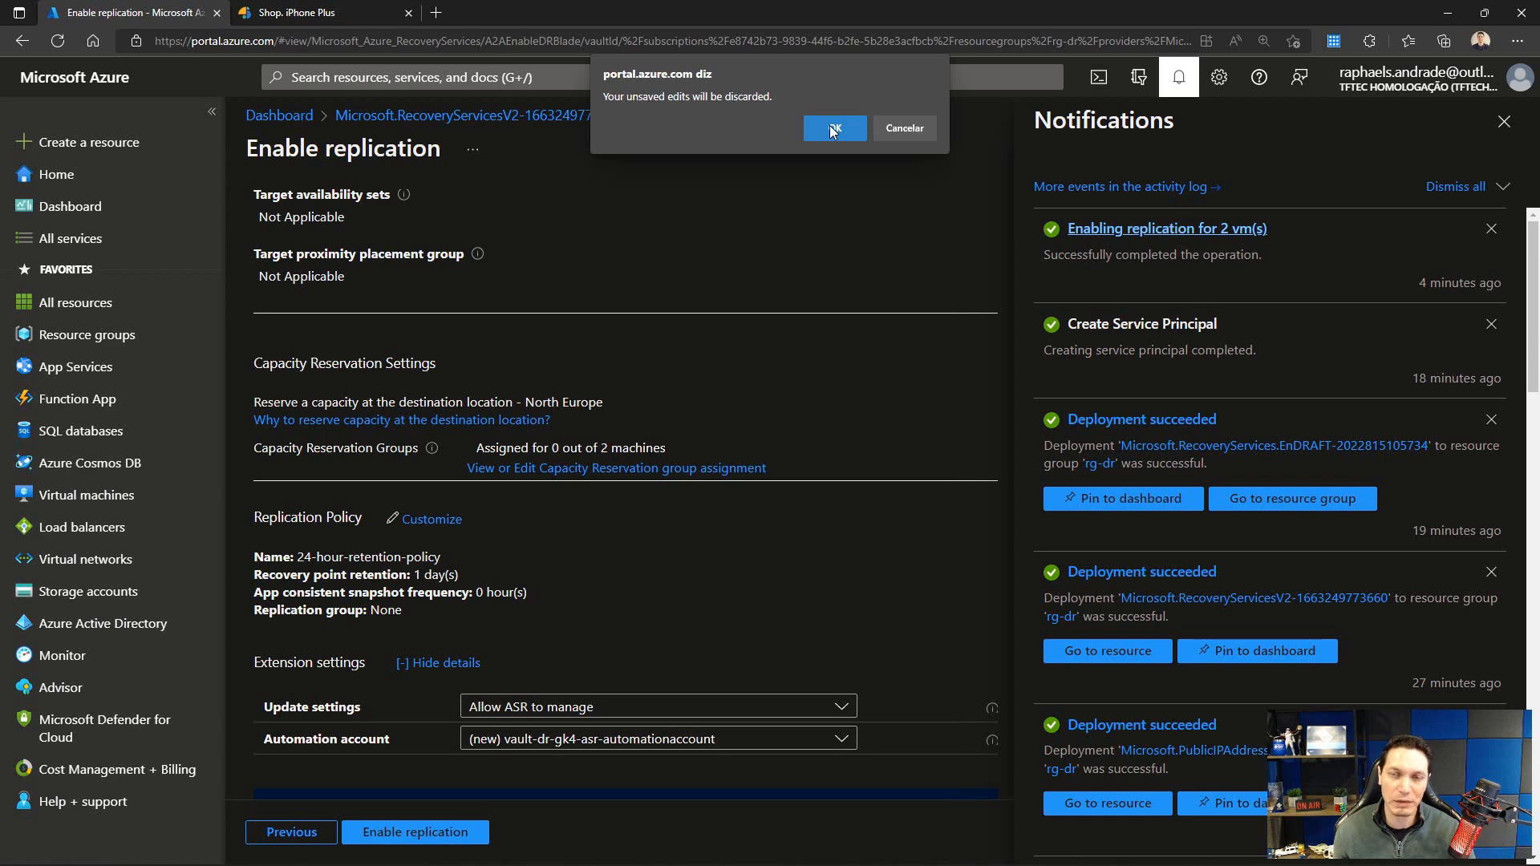
click(833, 131)
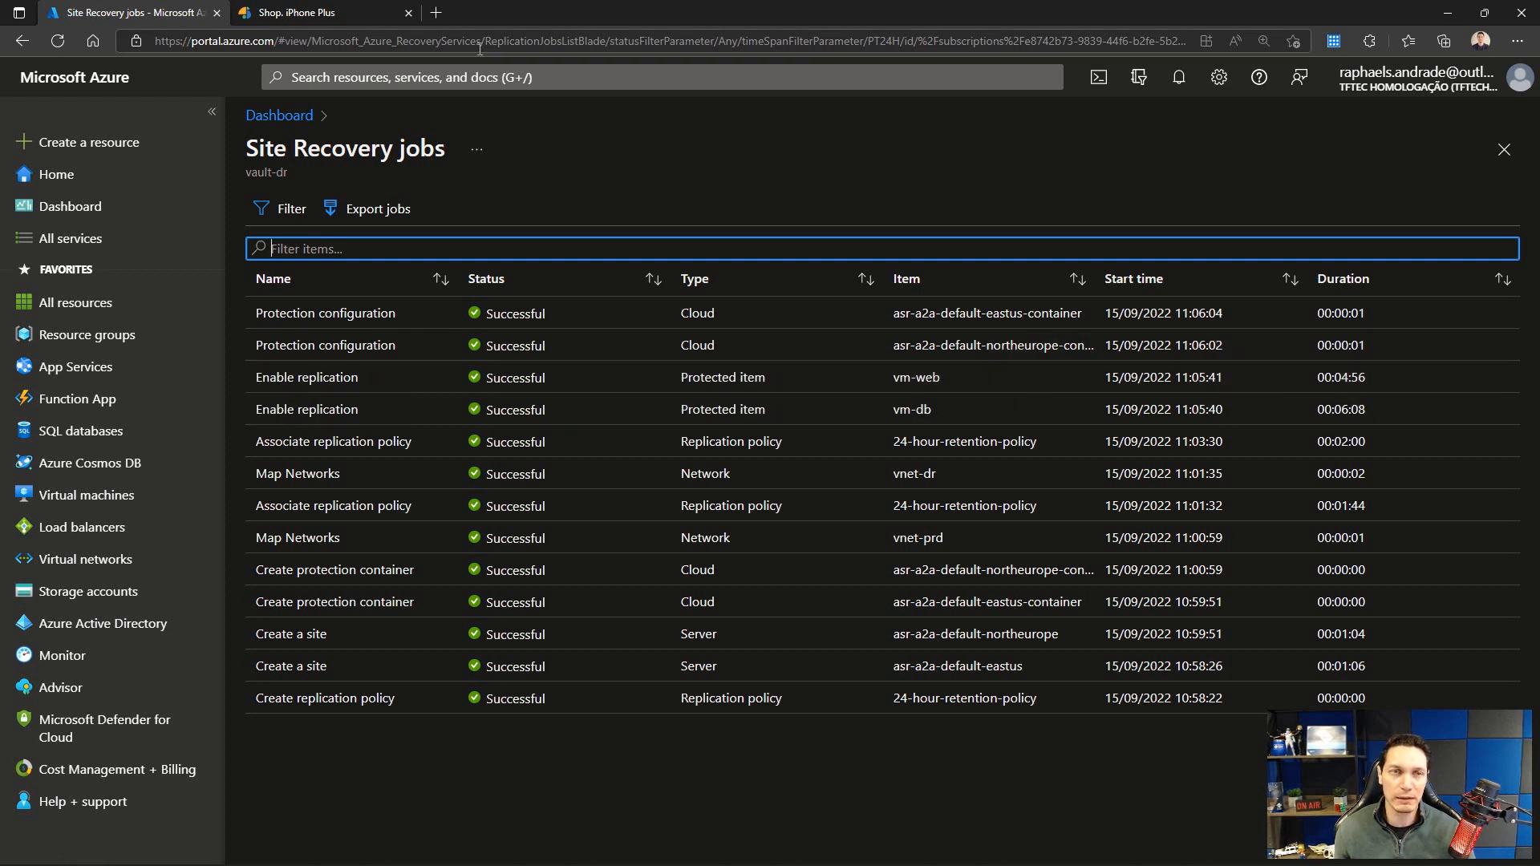
Step: Open vault-dr from the Recovery Services vaults and display its replicated items
click(434, 74)
click(333, 377)
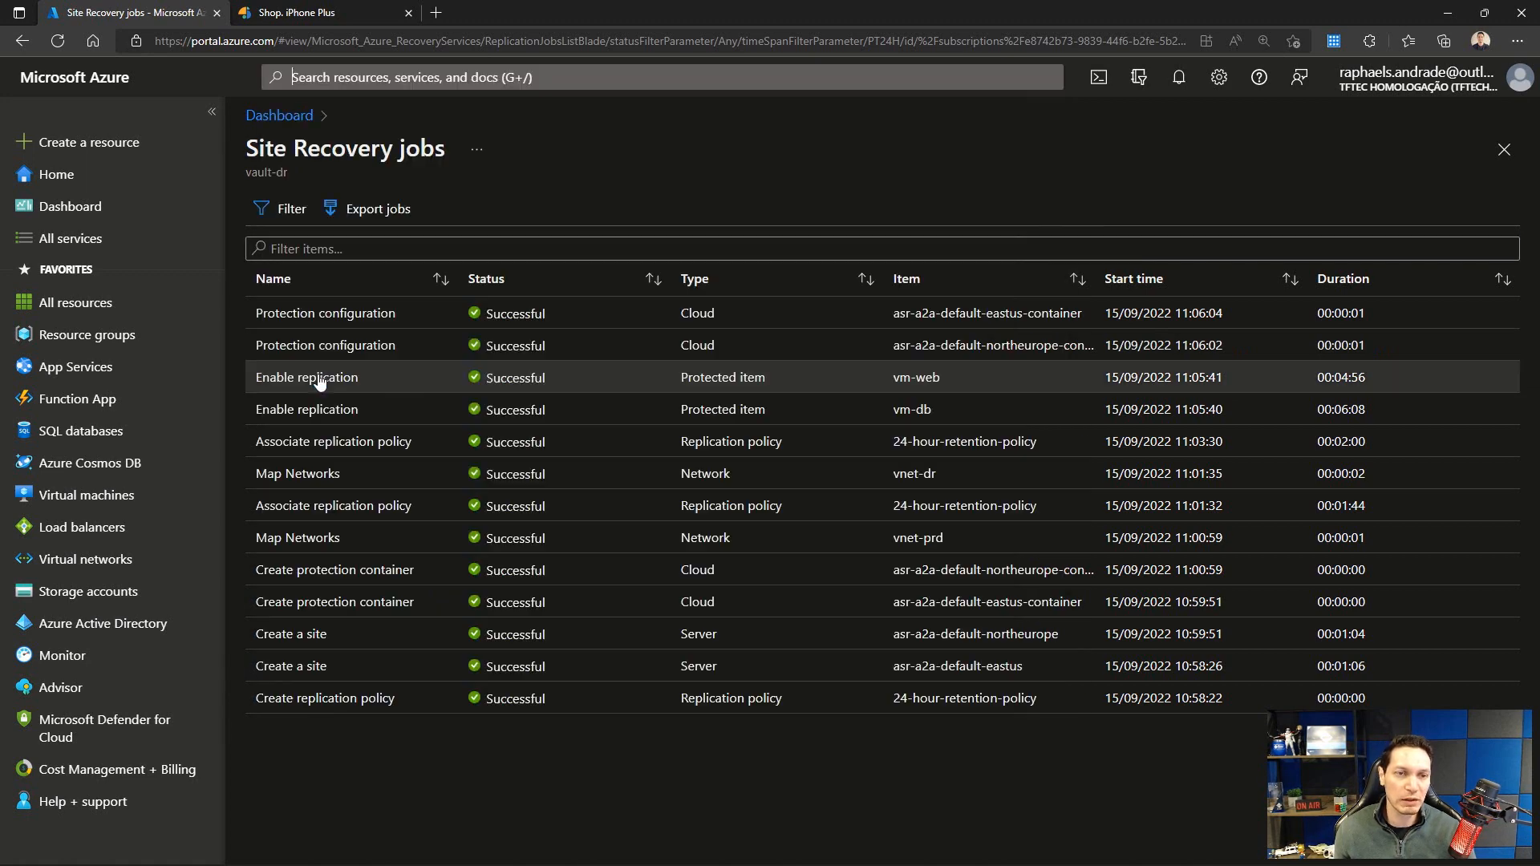
click(308, 368)
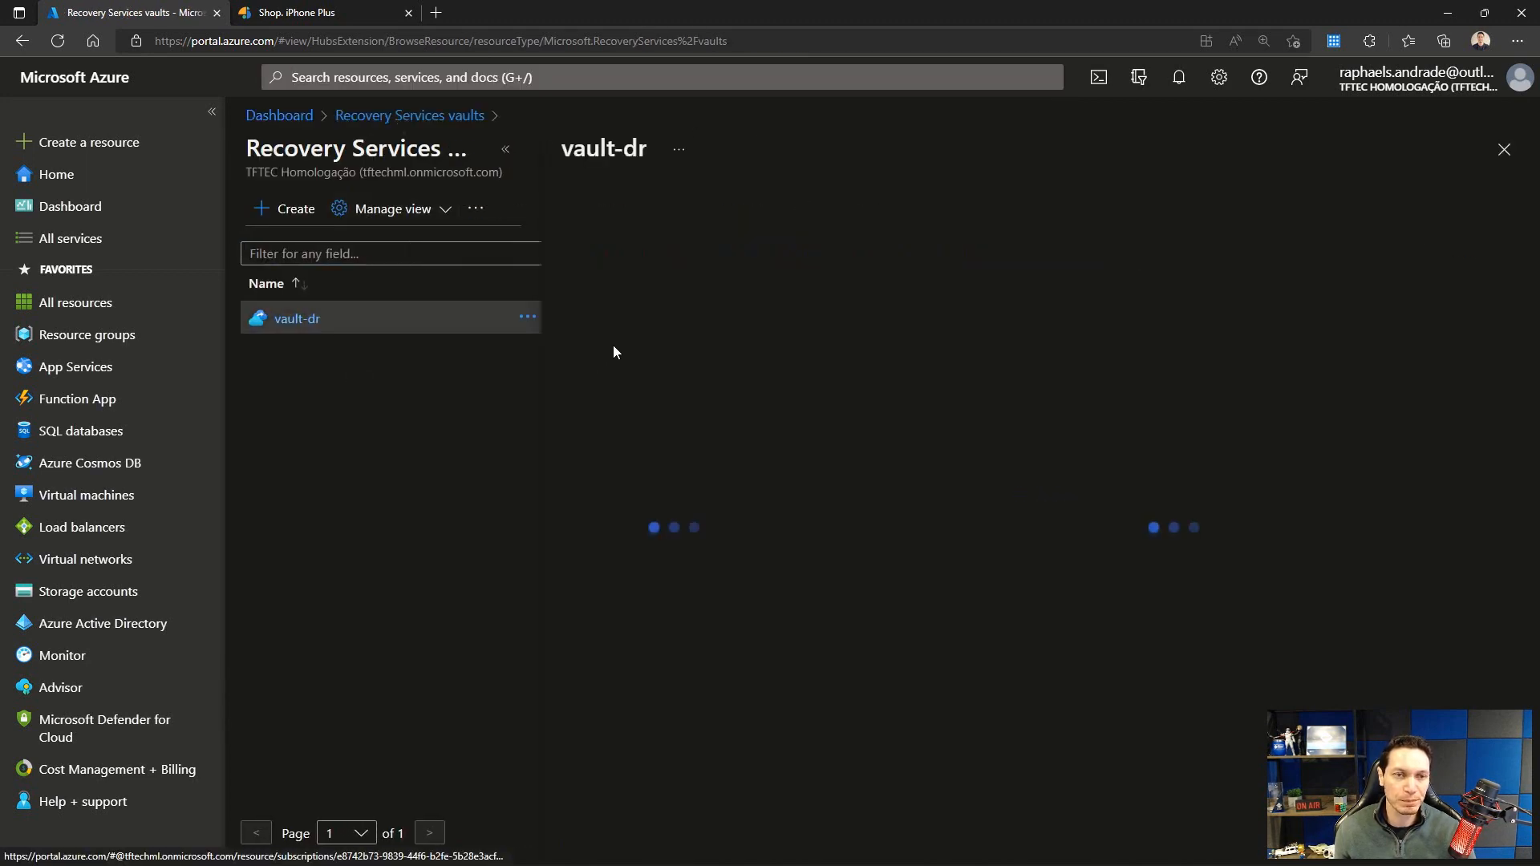
click(505, 149)
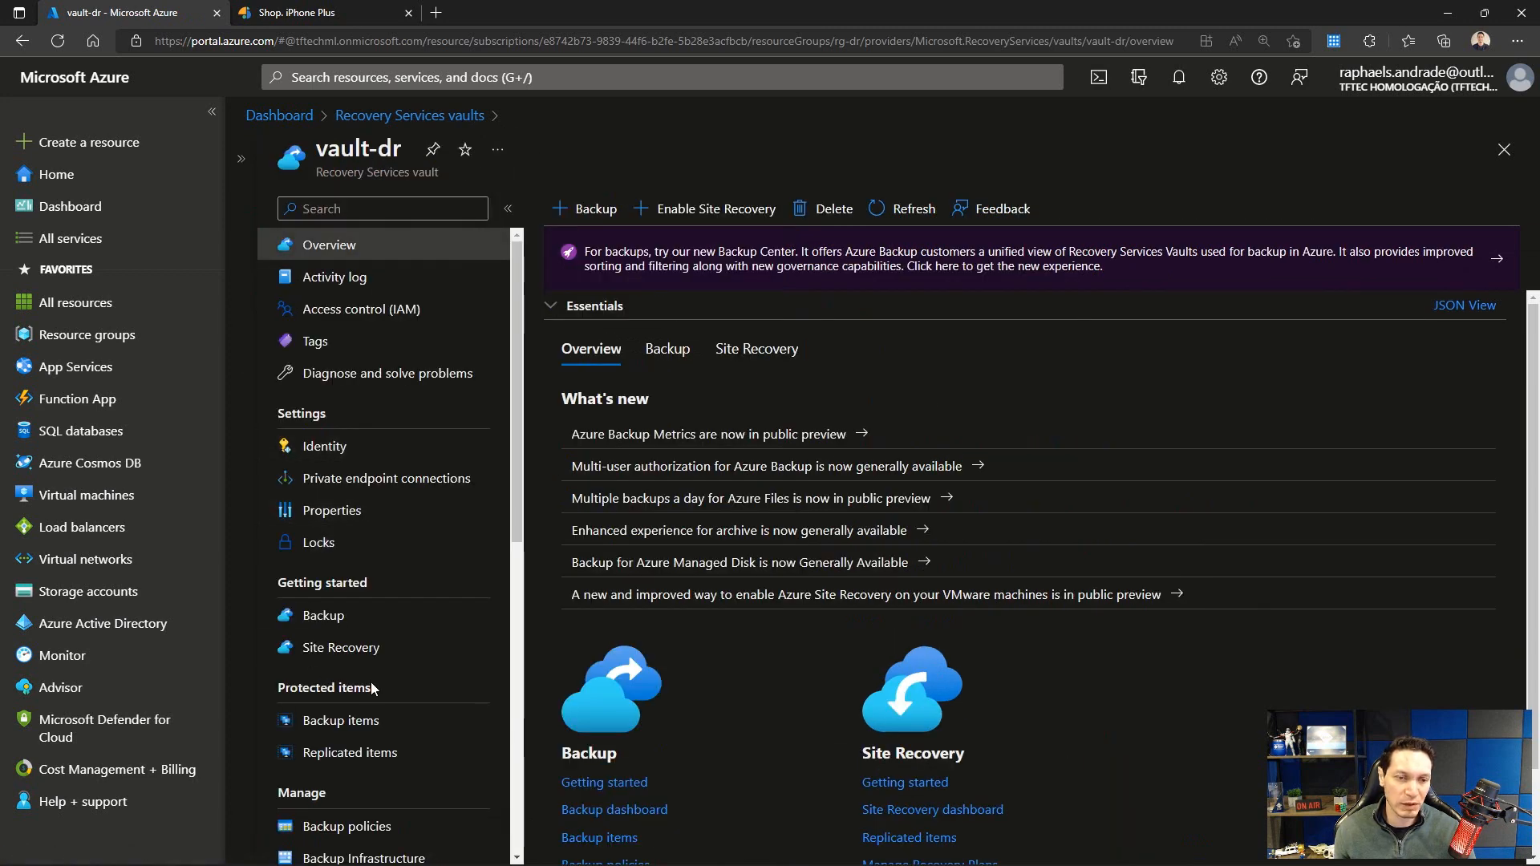
click(338, 757)
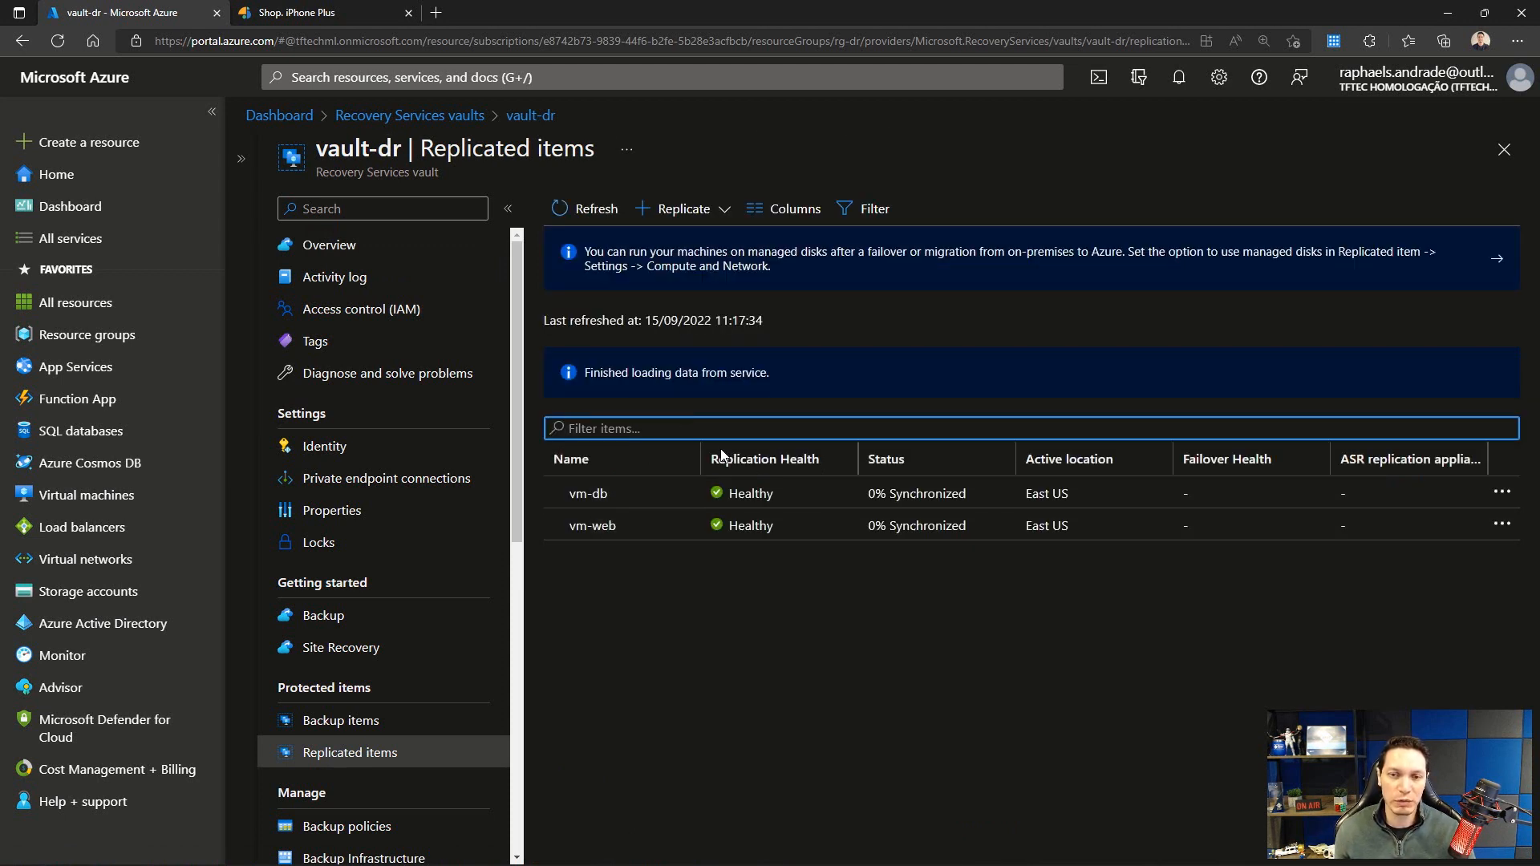
click(776, 450)
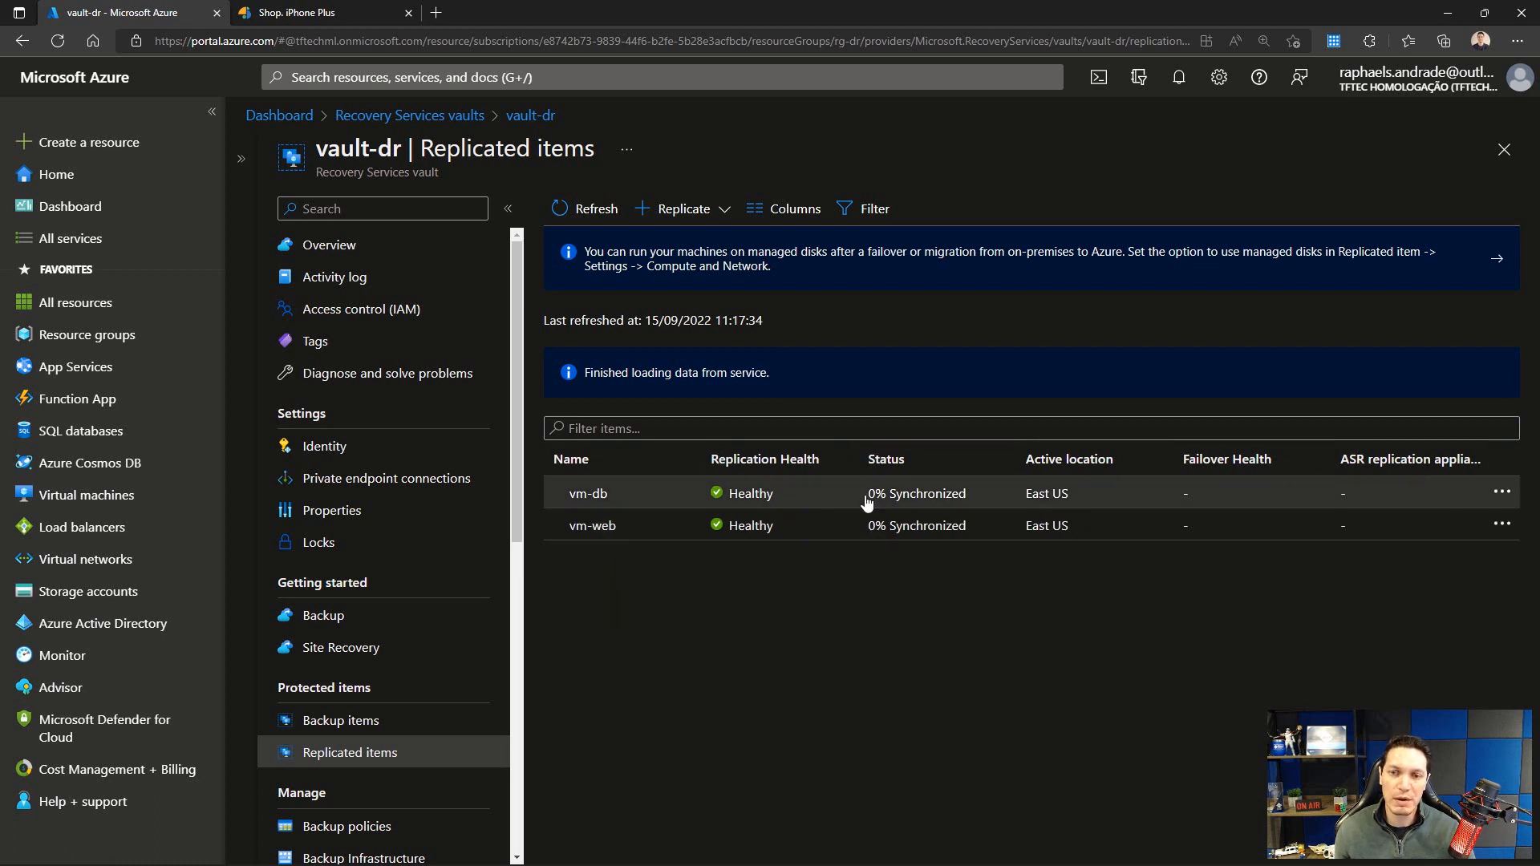
Step: Open the replicated item vm-db and examine its health, its infrastructure view from eastus to northeurope, and the region map
click(648, 495)
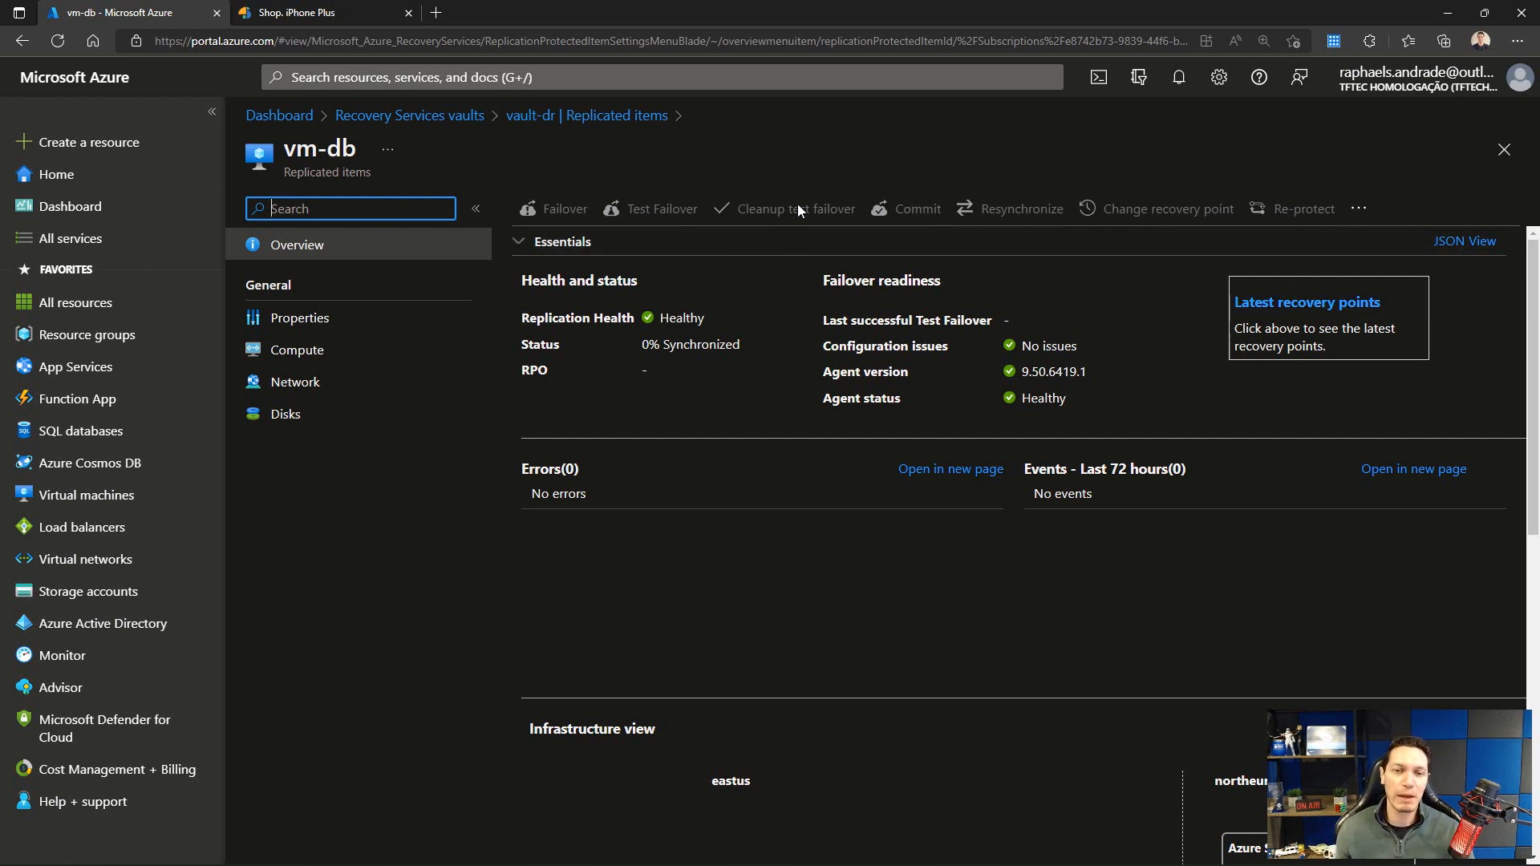
scroll(841, 319, down, 3)
scroll(841, 319, down, 3)
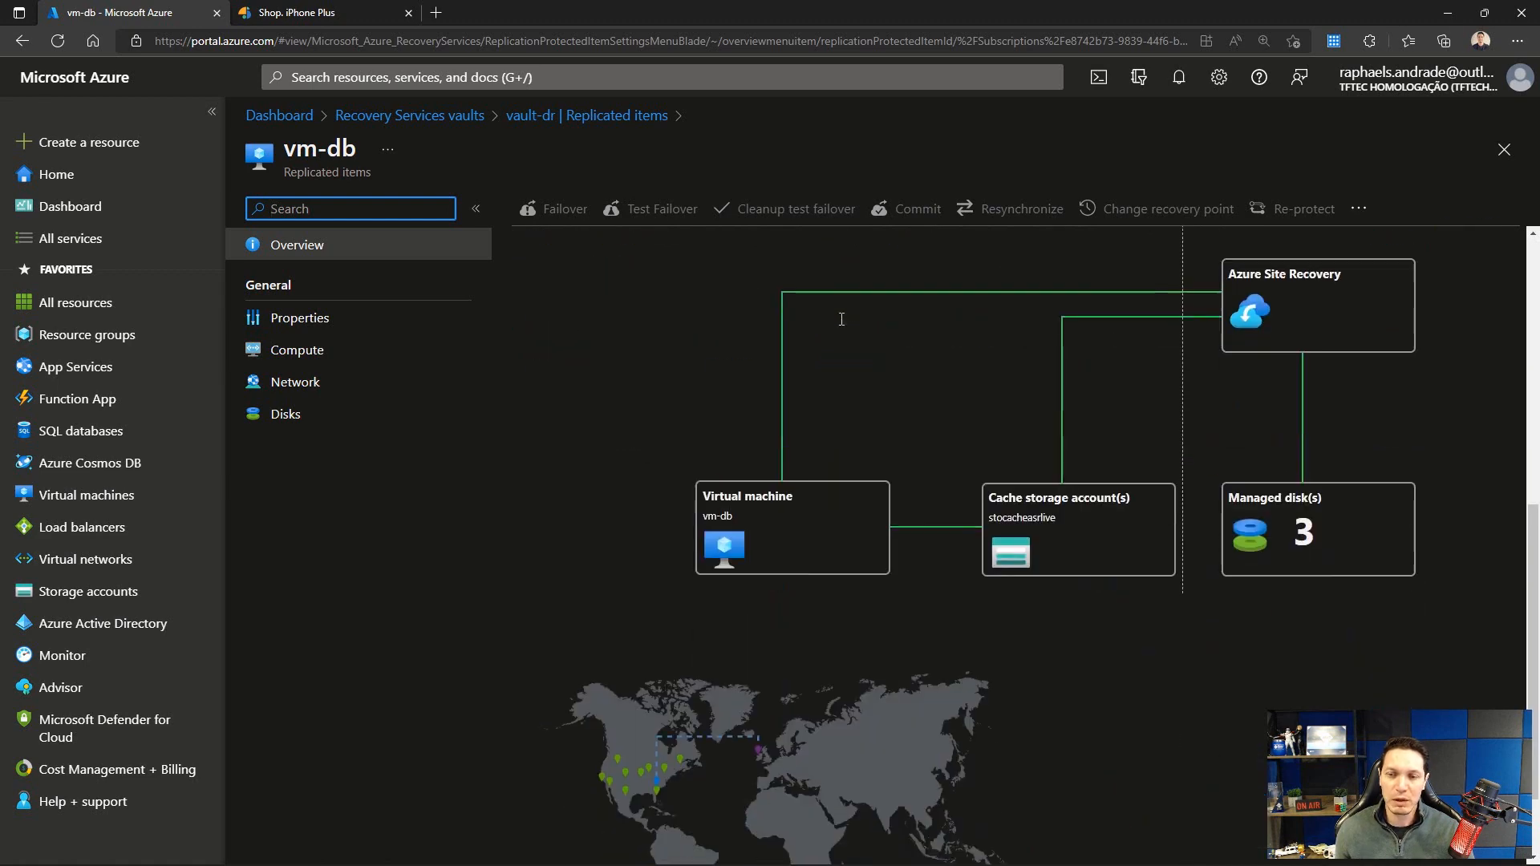
scroll(839, 320, up, 2)
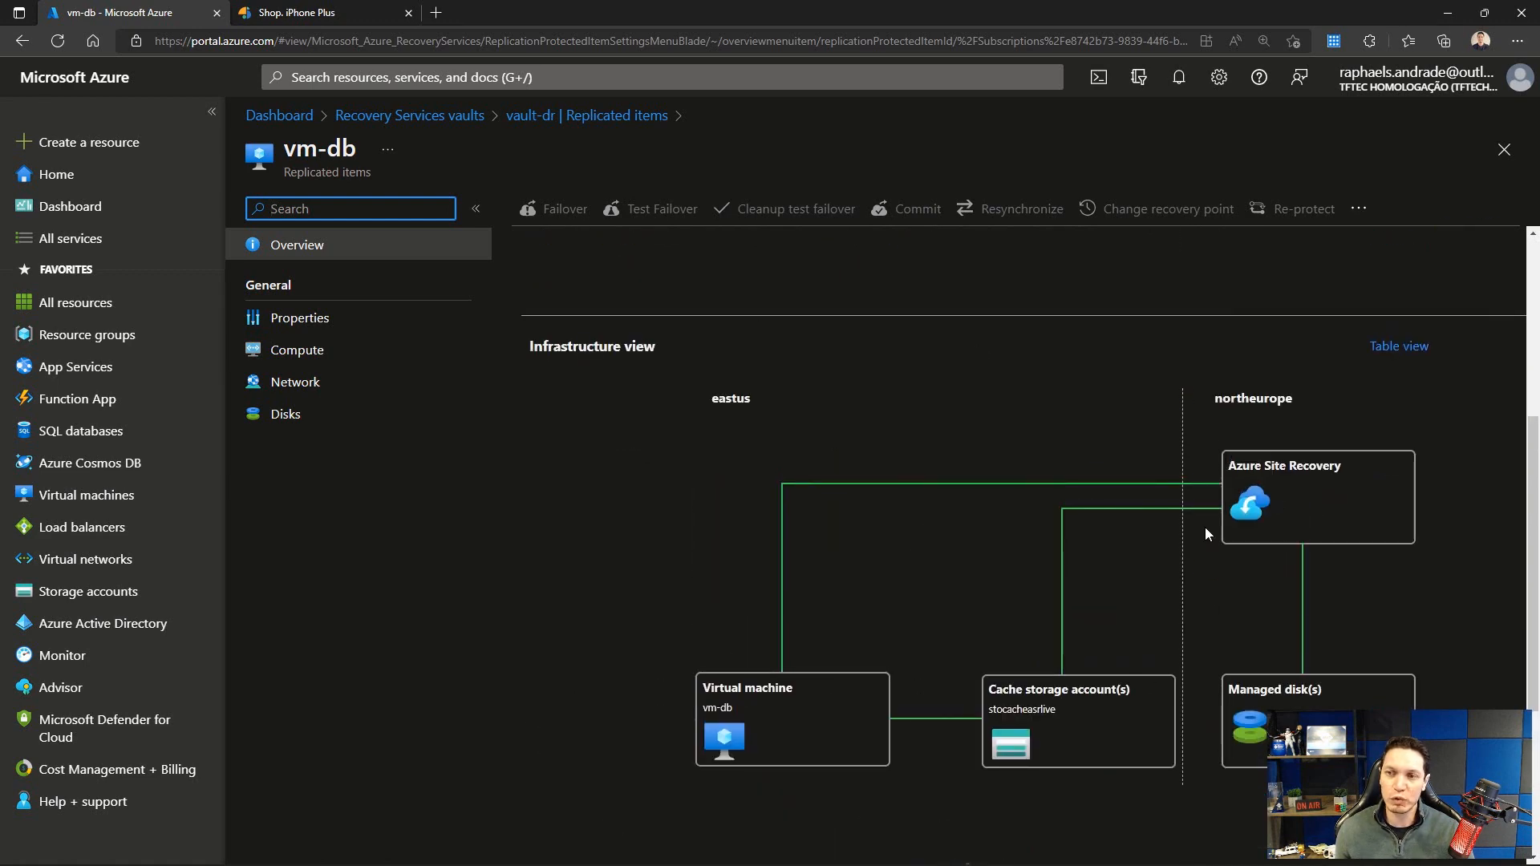
scroll(641, 426, down, 3)
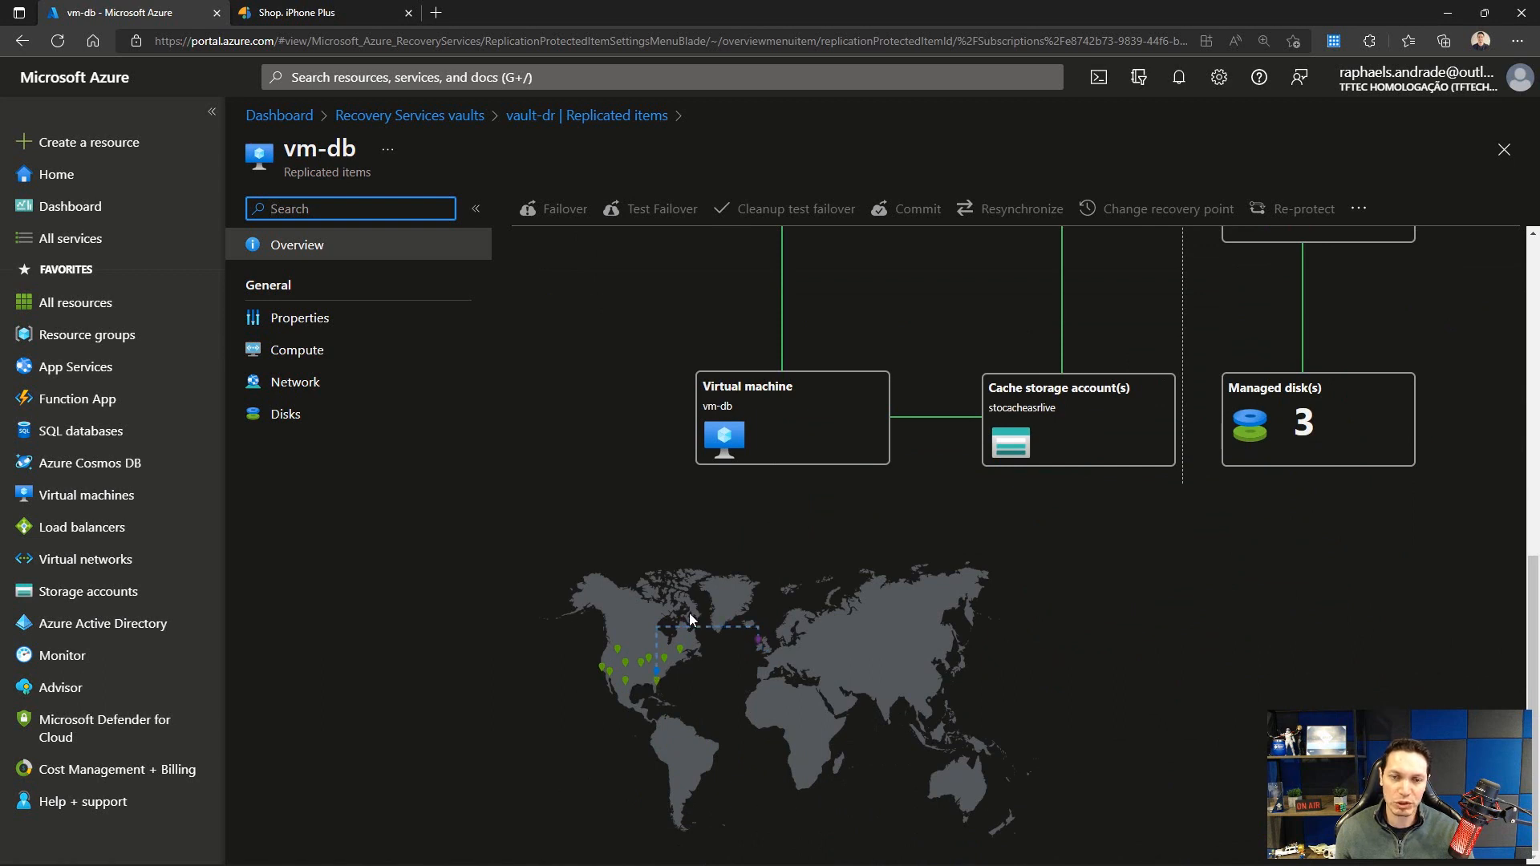
scroll(690, 608, up, 3)
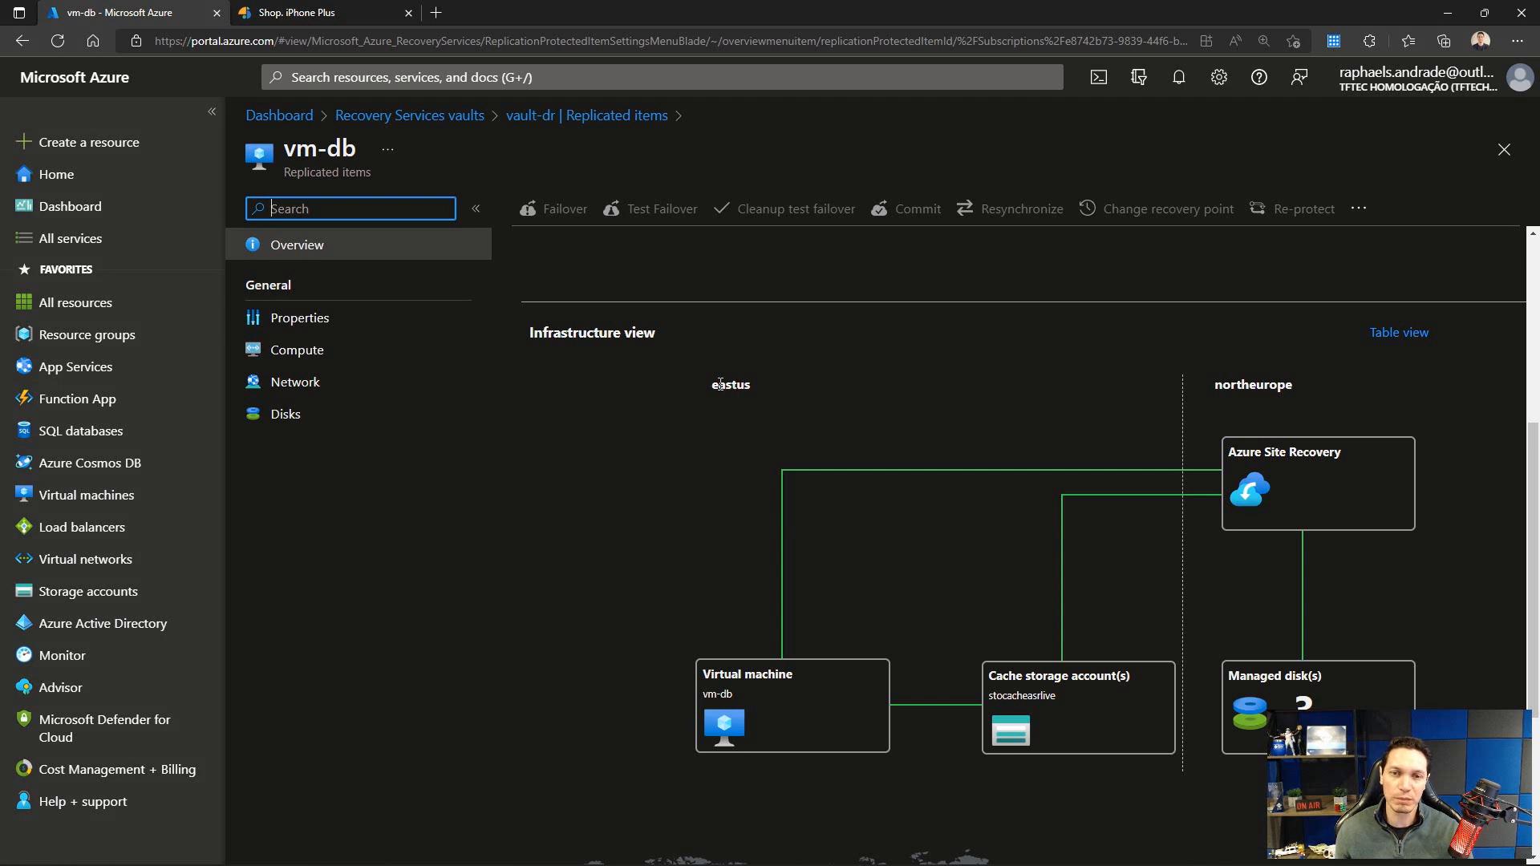
drag(709, 389, 741, 383)
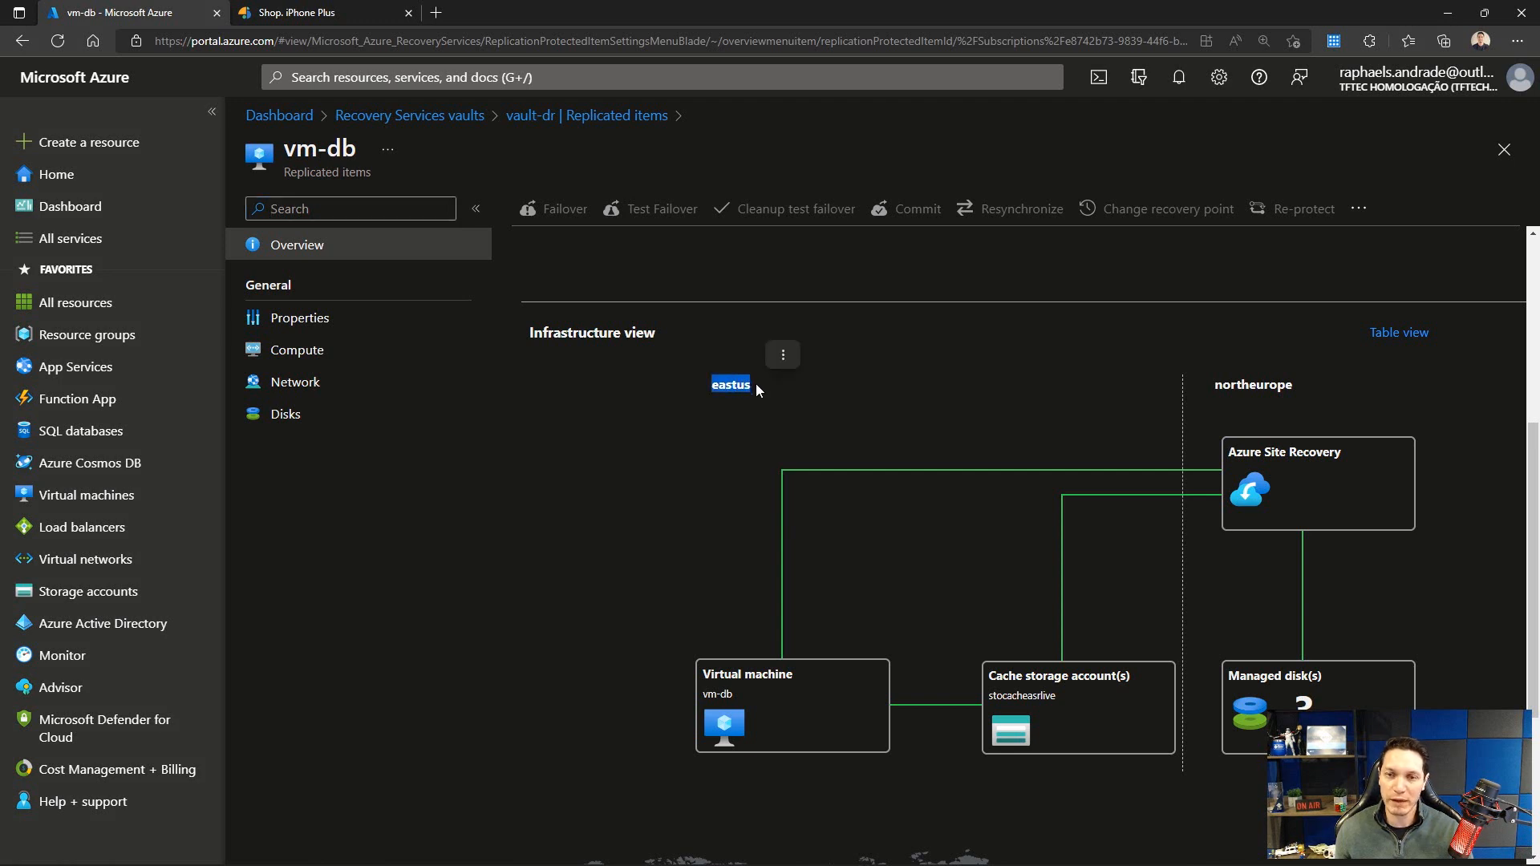
click(732, 676)
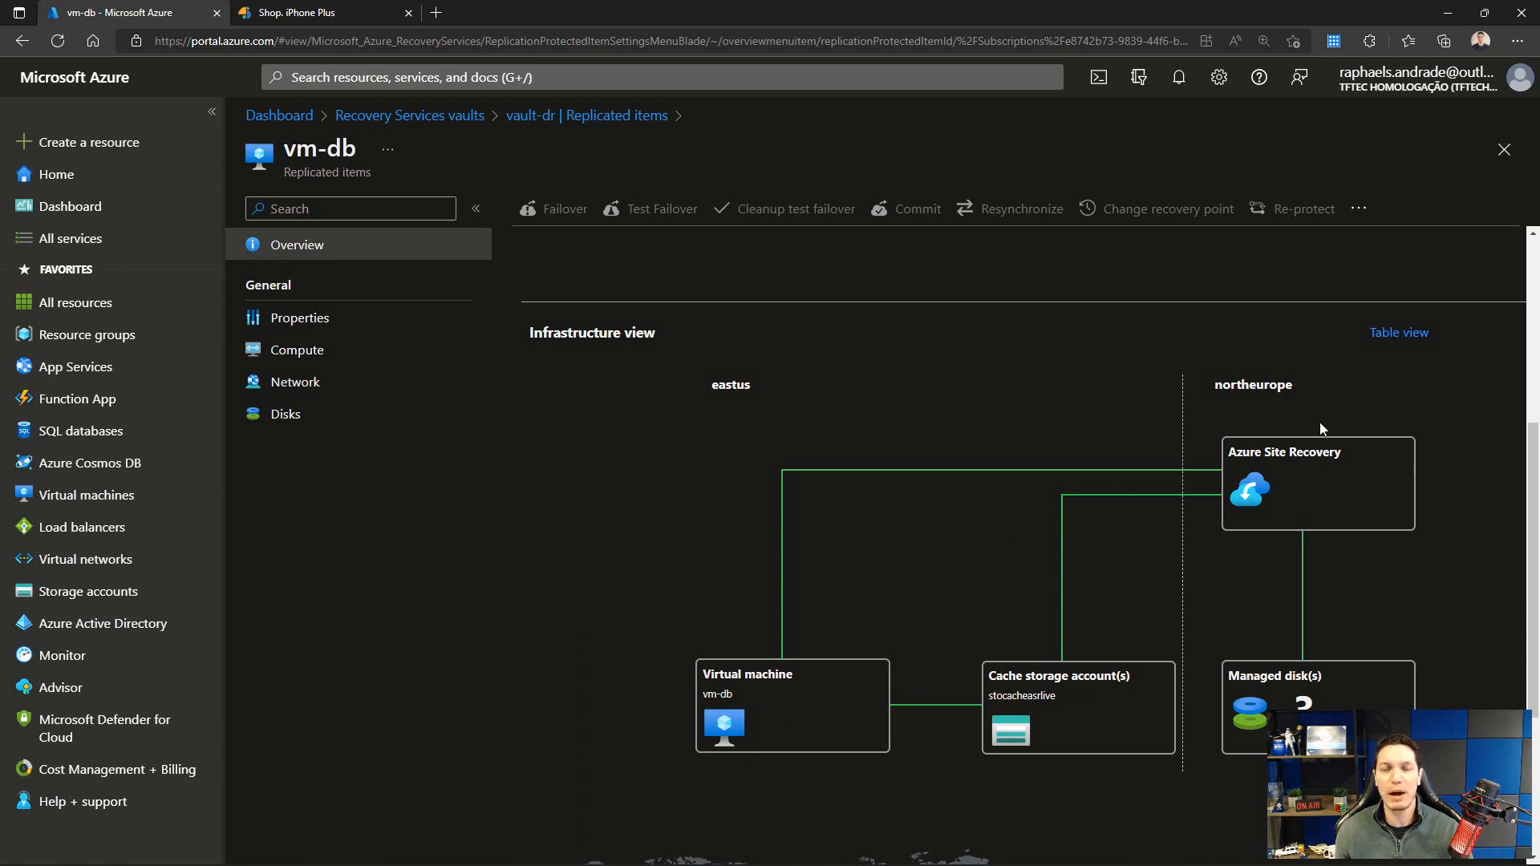
double_click(1229, 387)
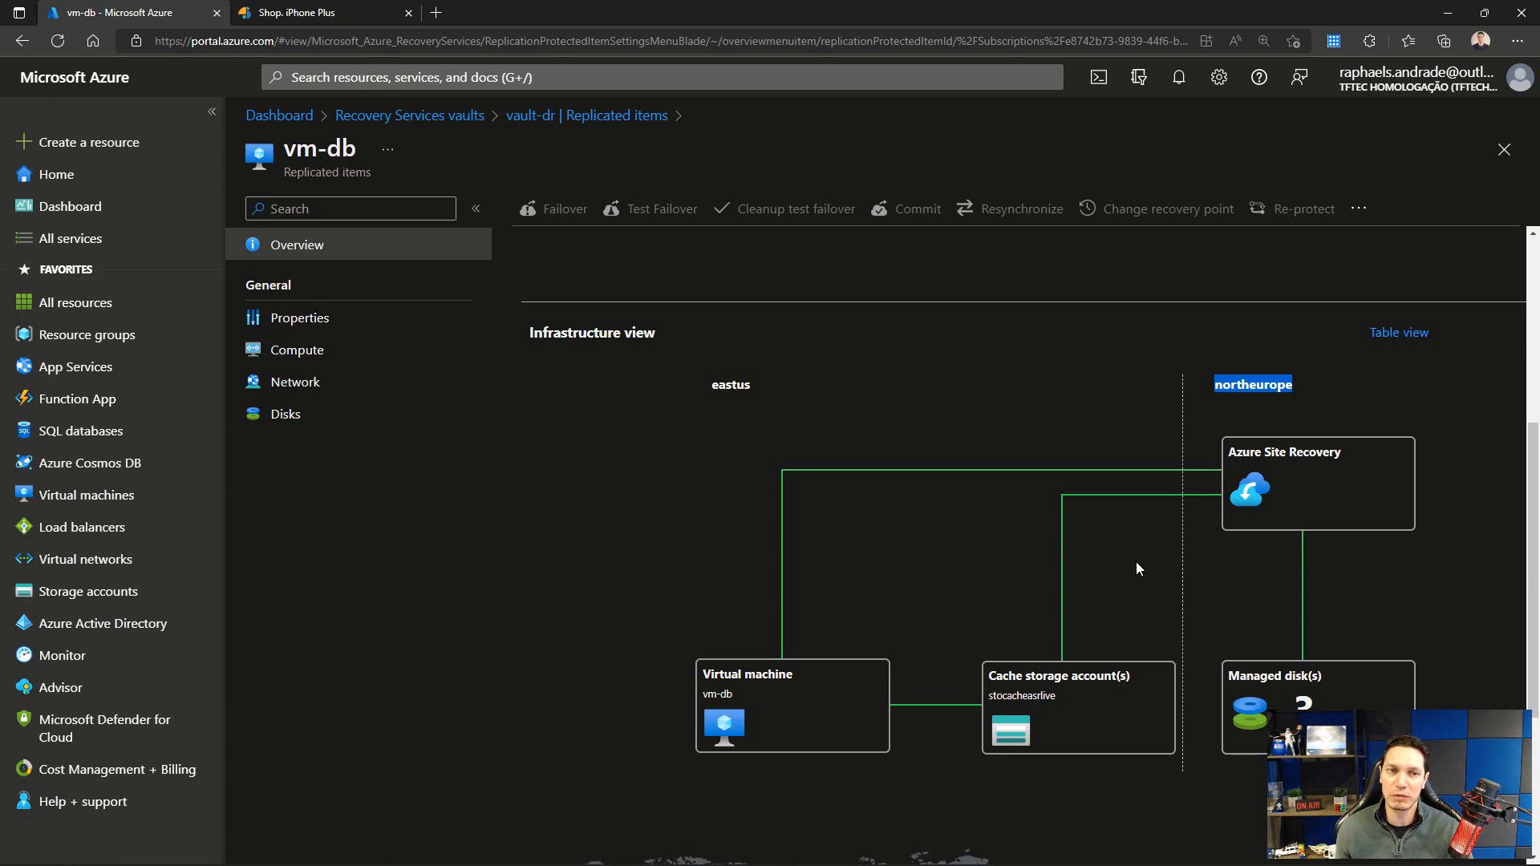
scroll(781, 466, up, 5)
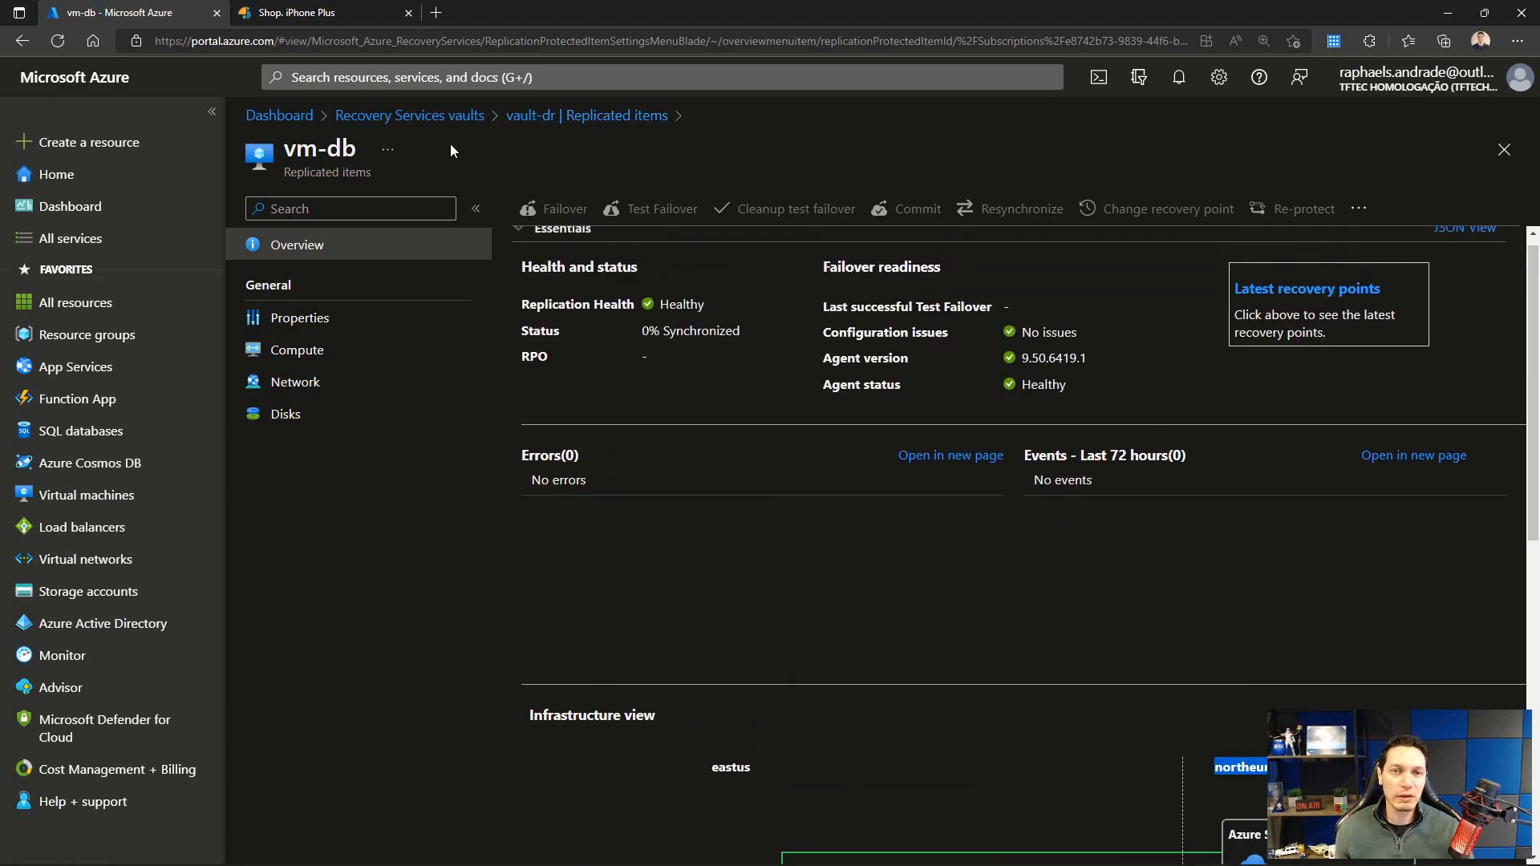
Step: Open the replicated item vm-web and review its infrastructure view and its replication and failover properties
click(526, 121)
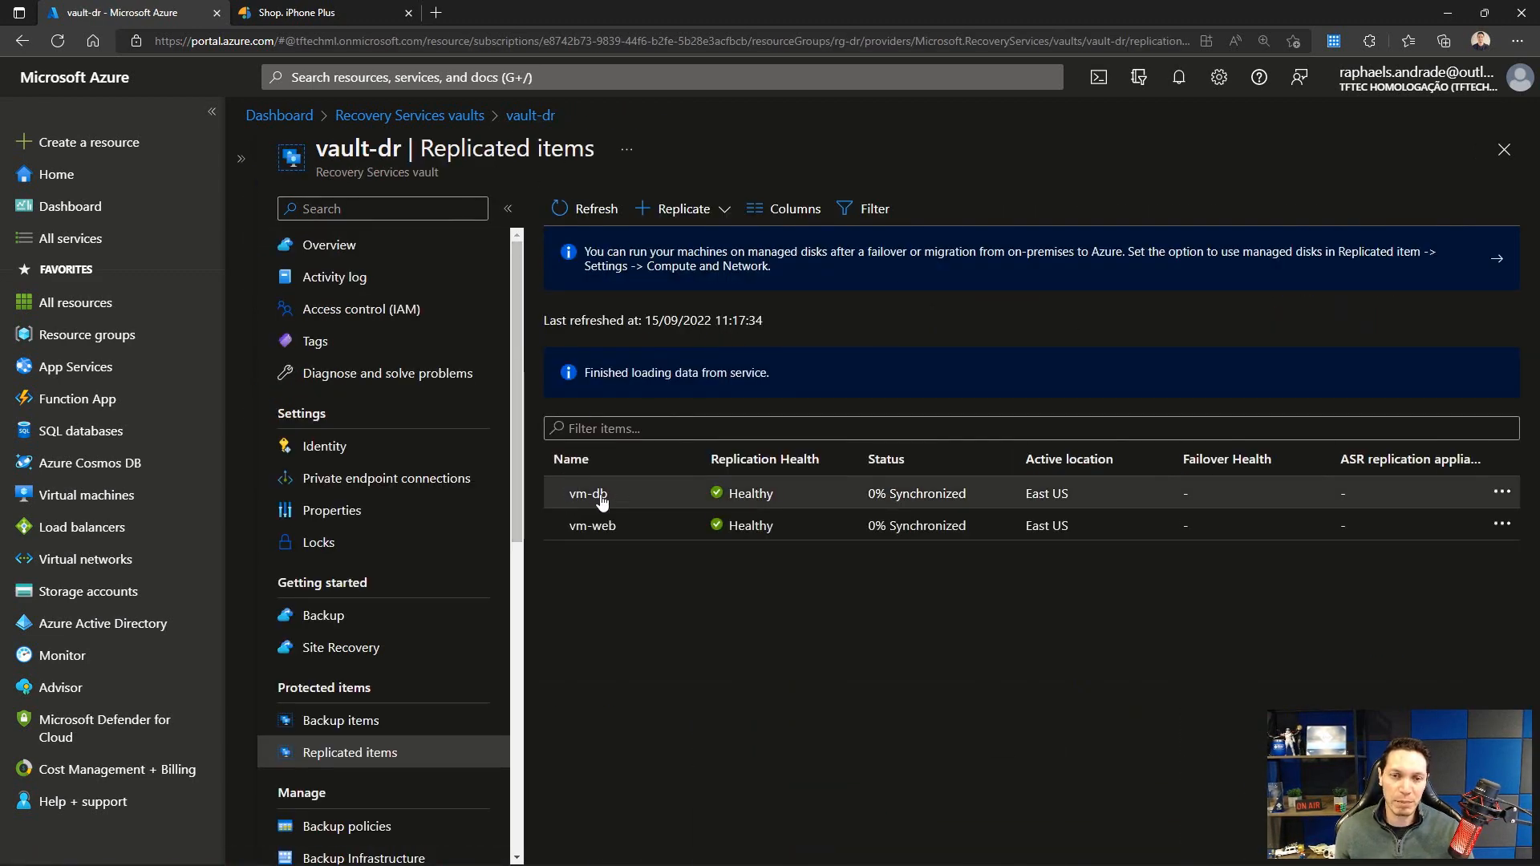
click(594, 527)
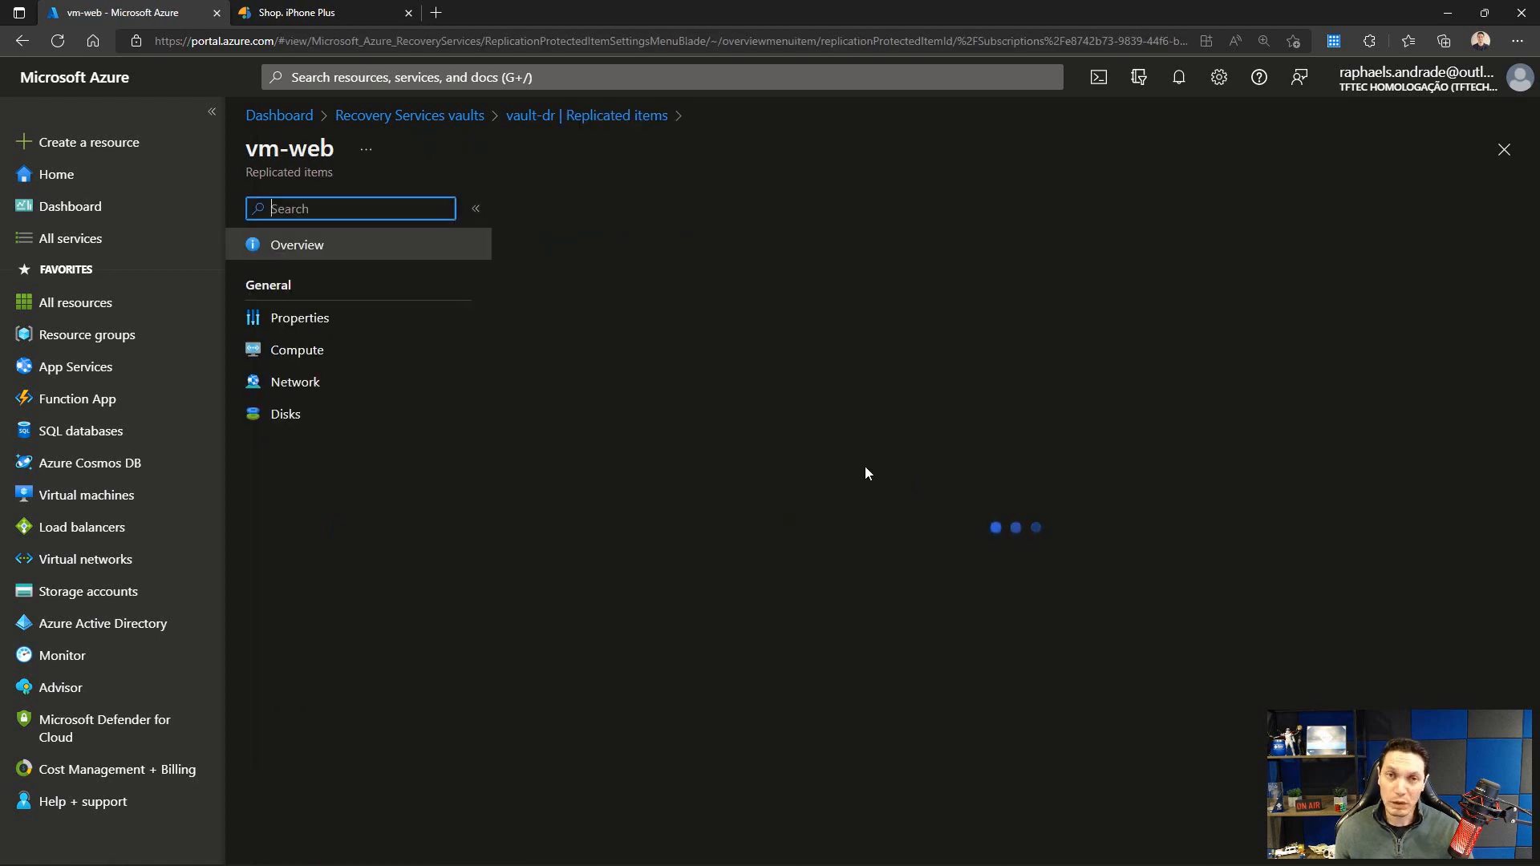
scroll(807, 523, down, 5)
scroll(808, 523, down, 1)
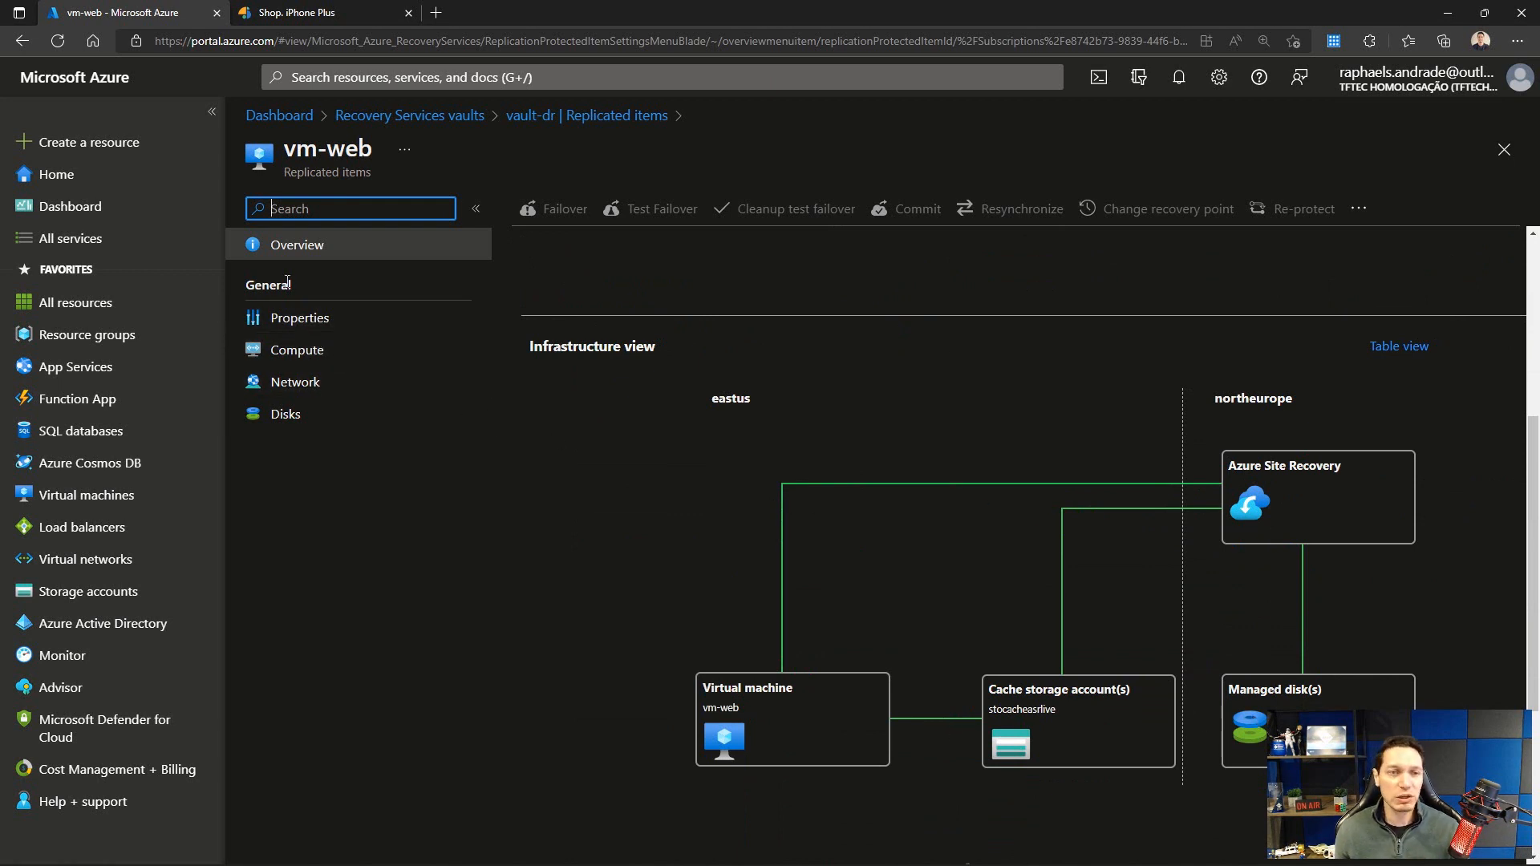
click(285, 321)
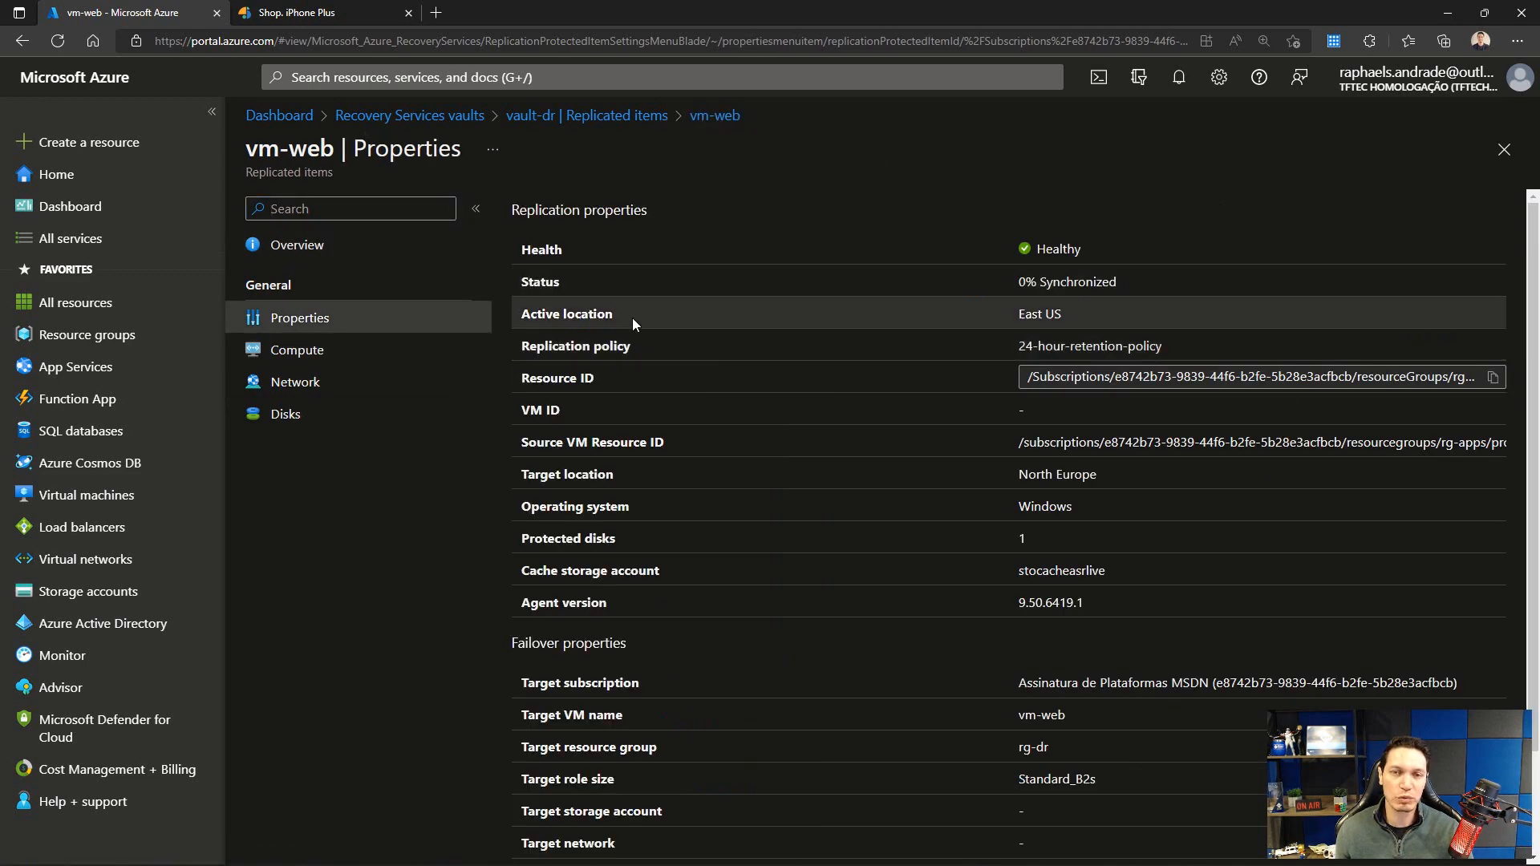
scroll(1036, 375, down, 2)
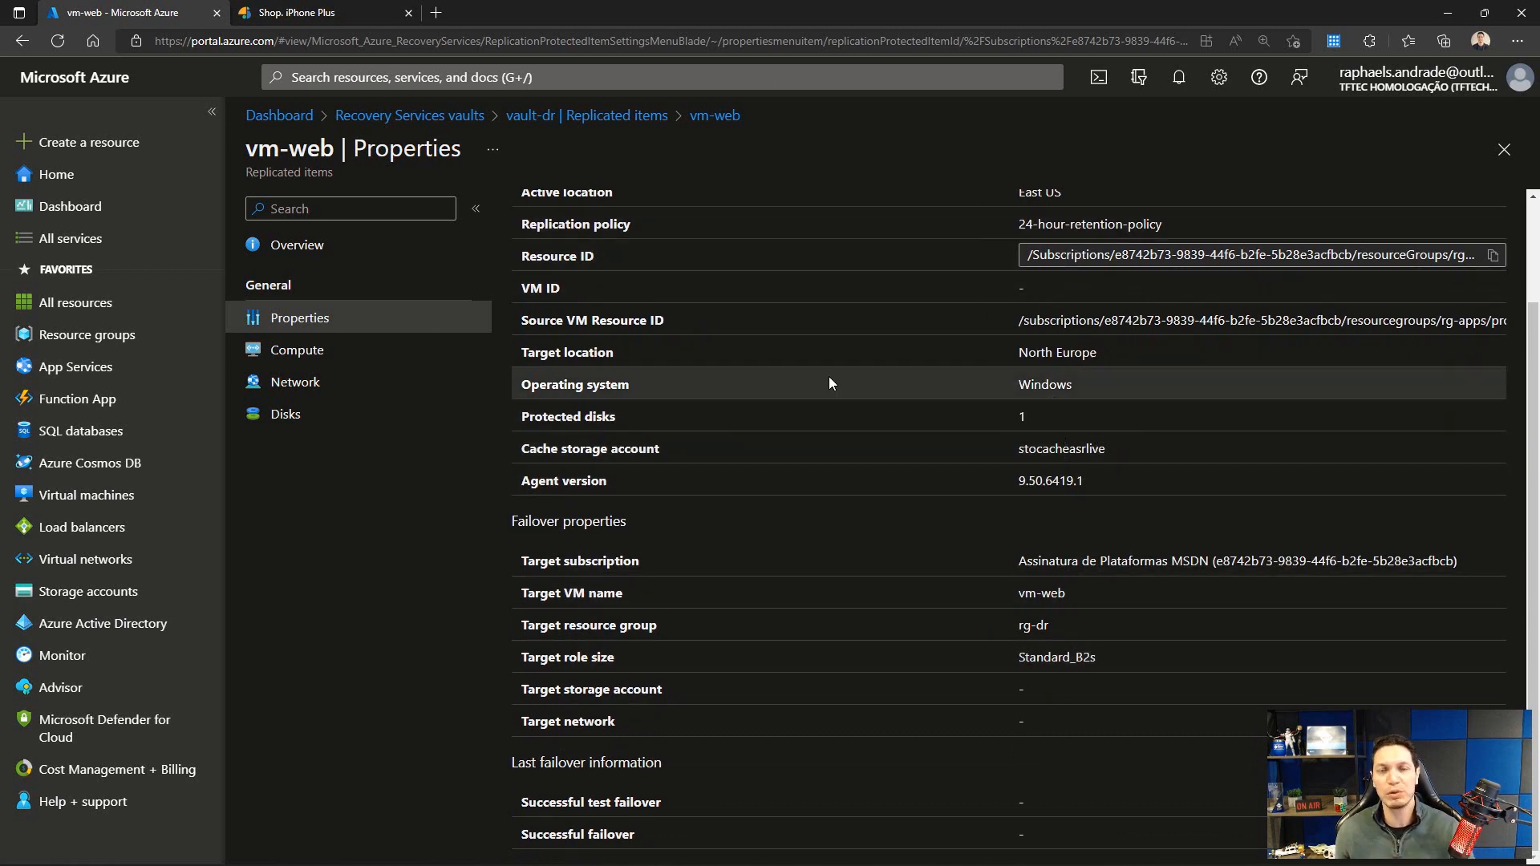
Step: Check the compute and network settings of the replicated item vm-web
click(290, 353)
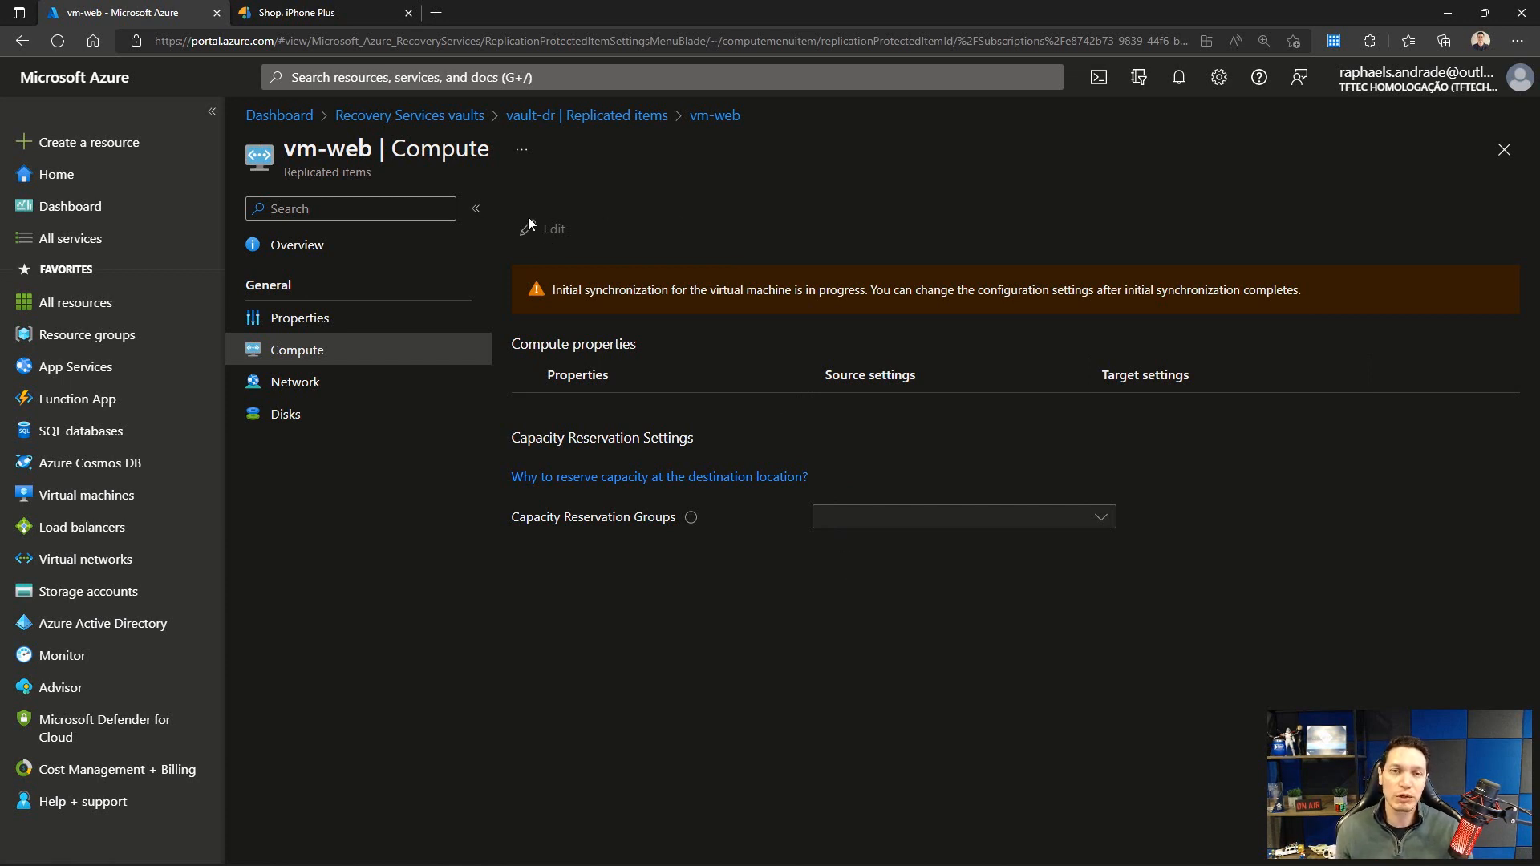
drag(567, 273, 1321, 300)
click(1328, 551)
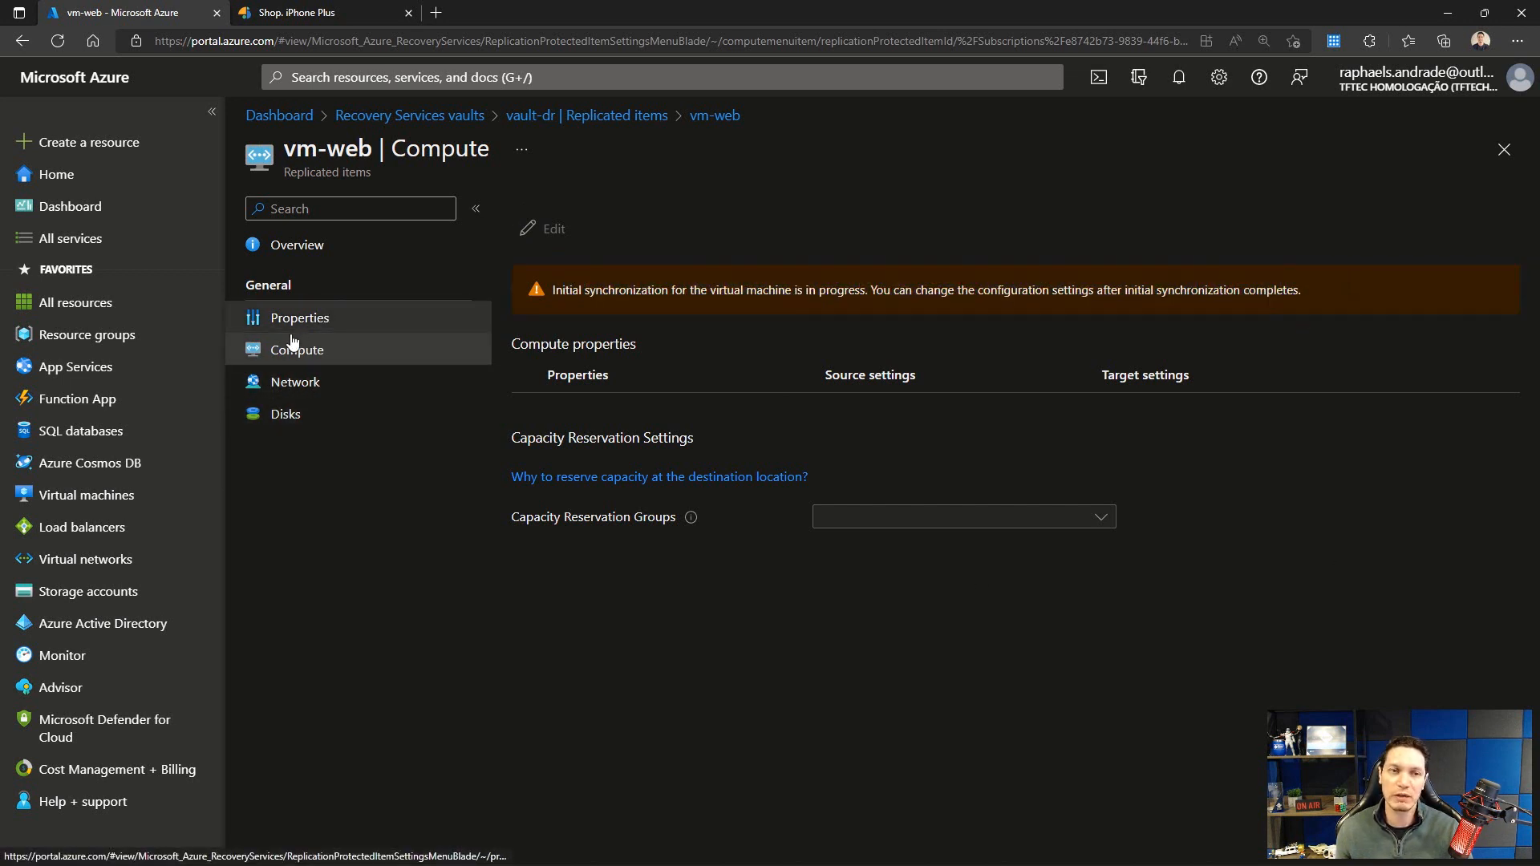
click(294, 383)
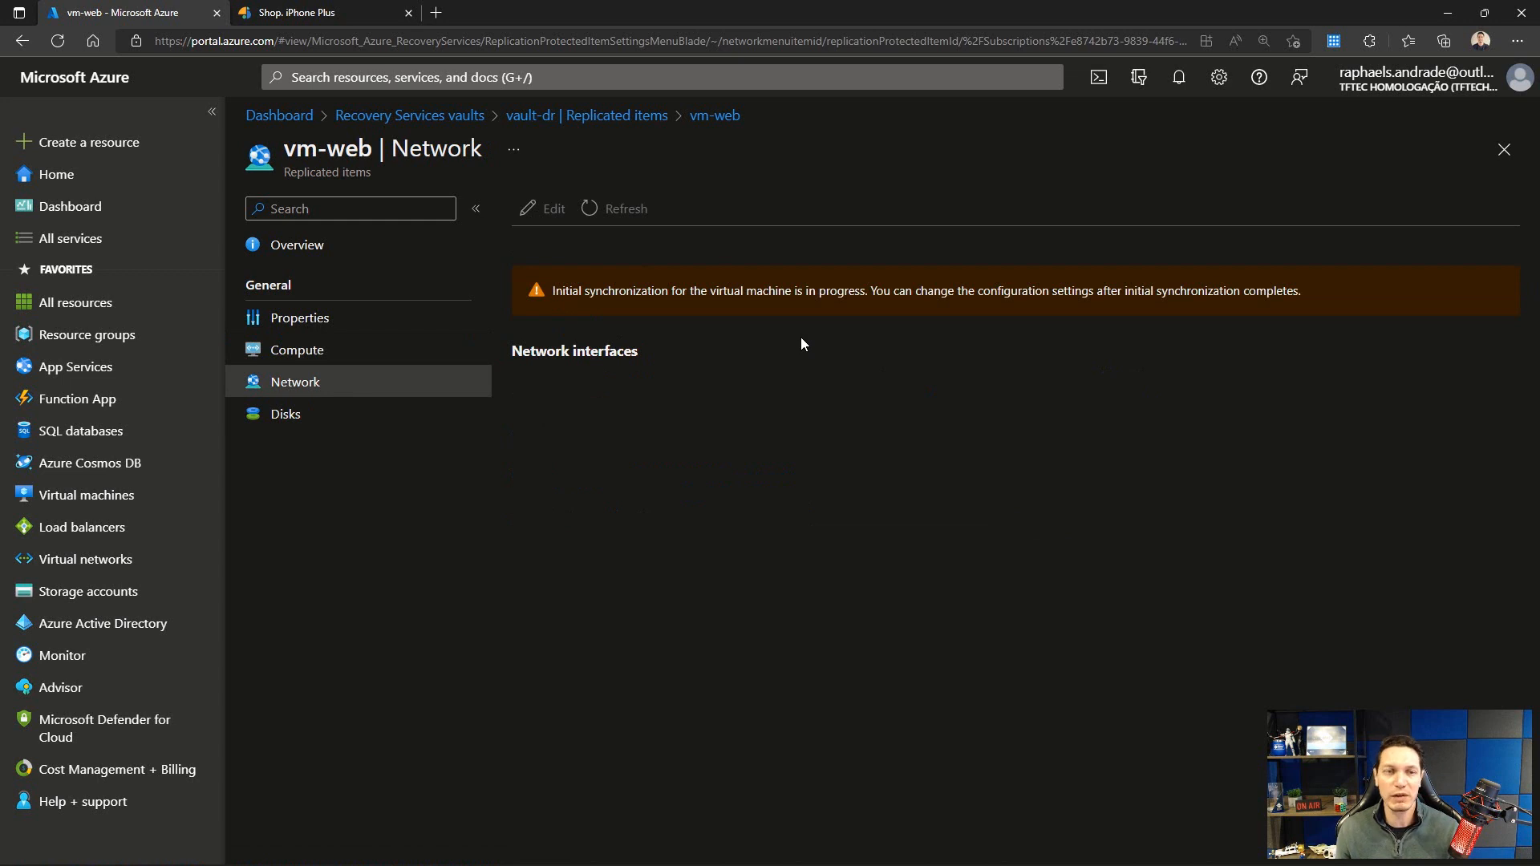
Step: Review vm-web's replicated disks and the operating system disk's details, and return to the VM's overview
click(296, 411)
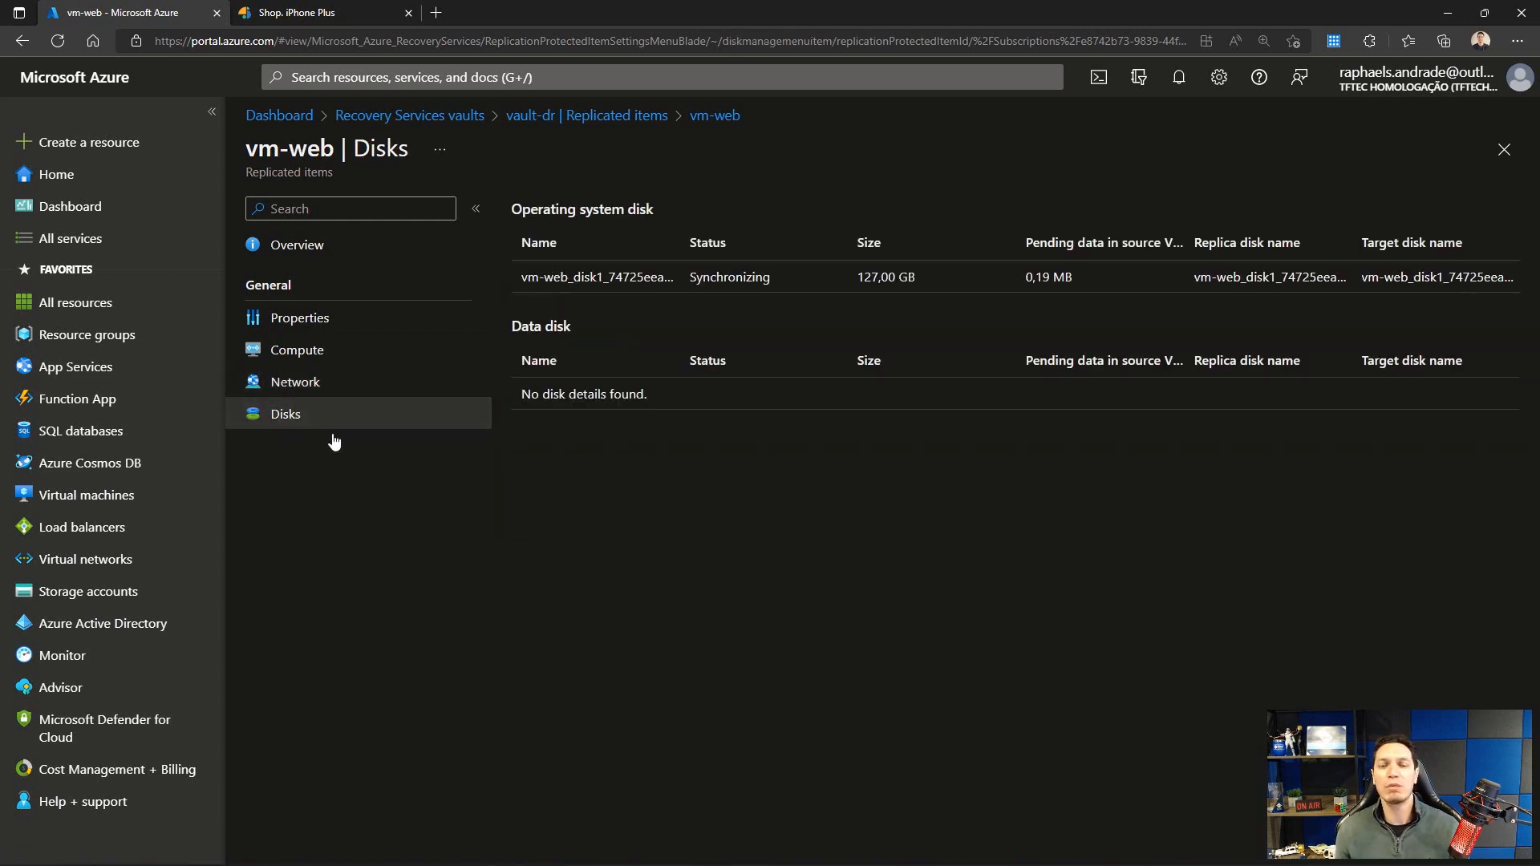
click(574, 277)
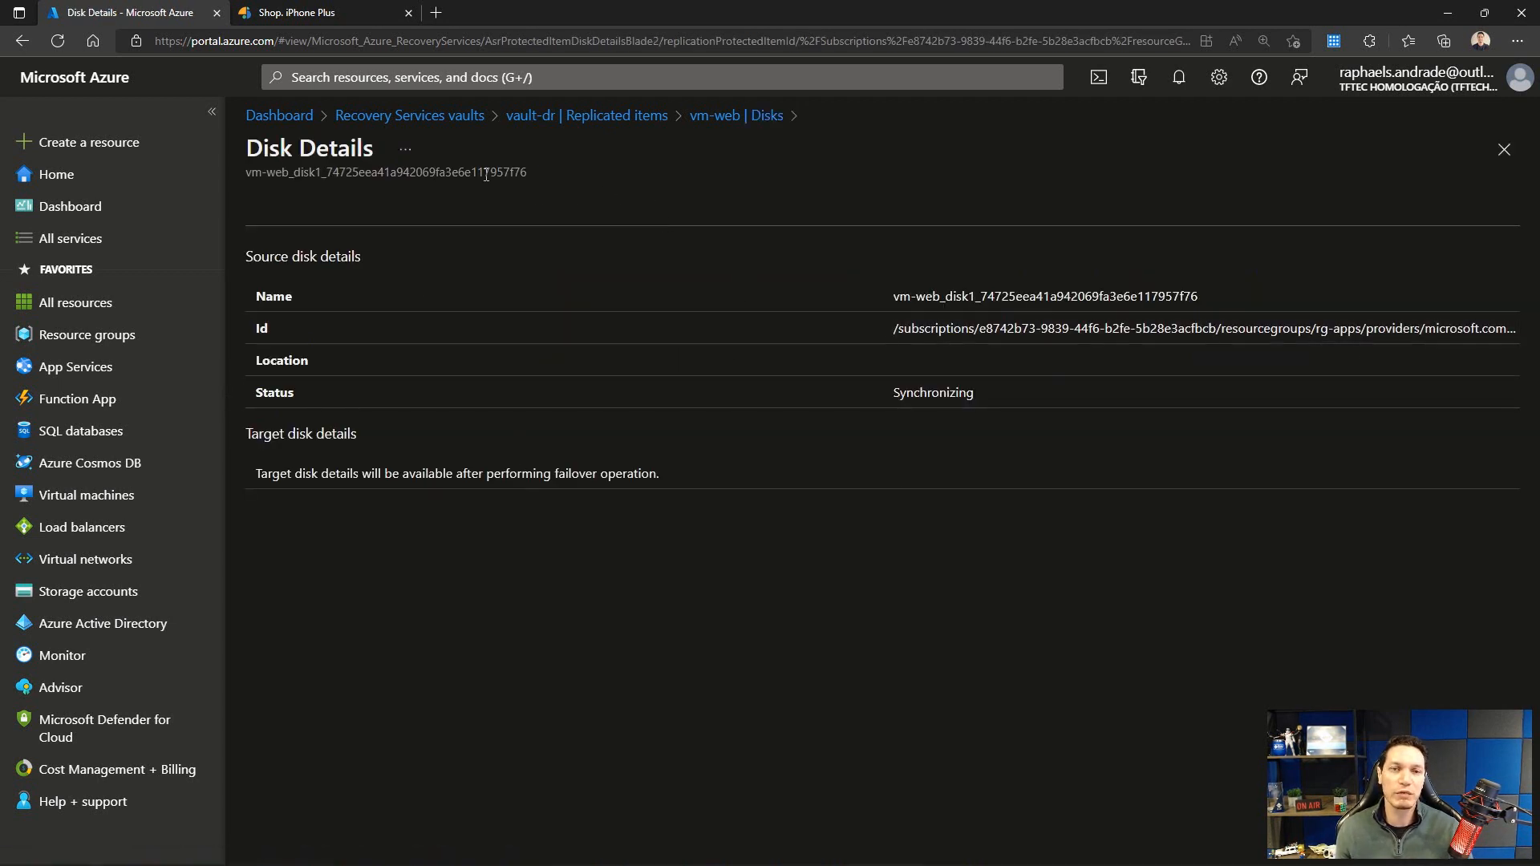
click(724, 117)
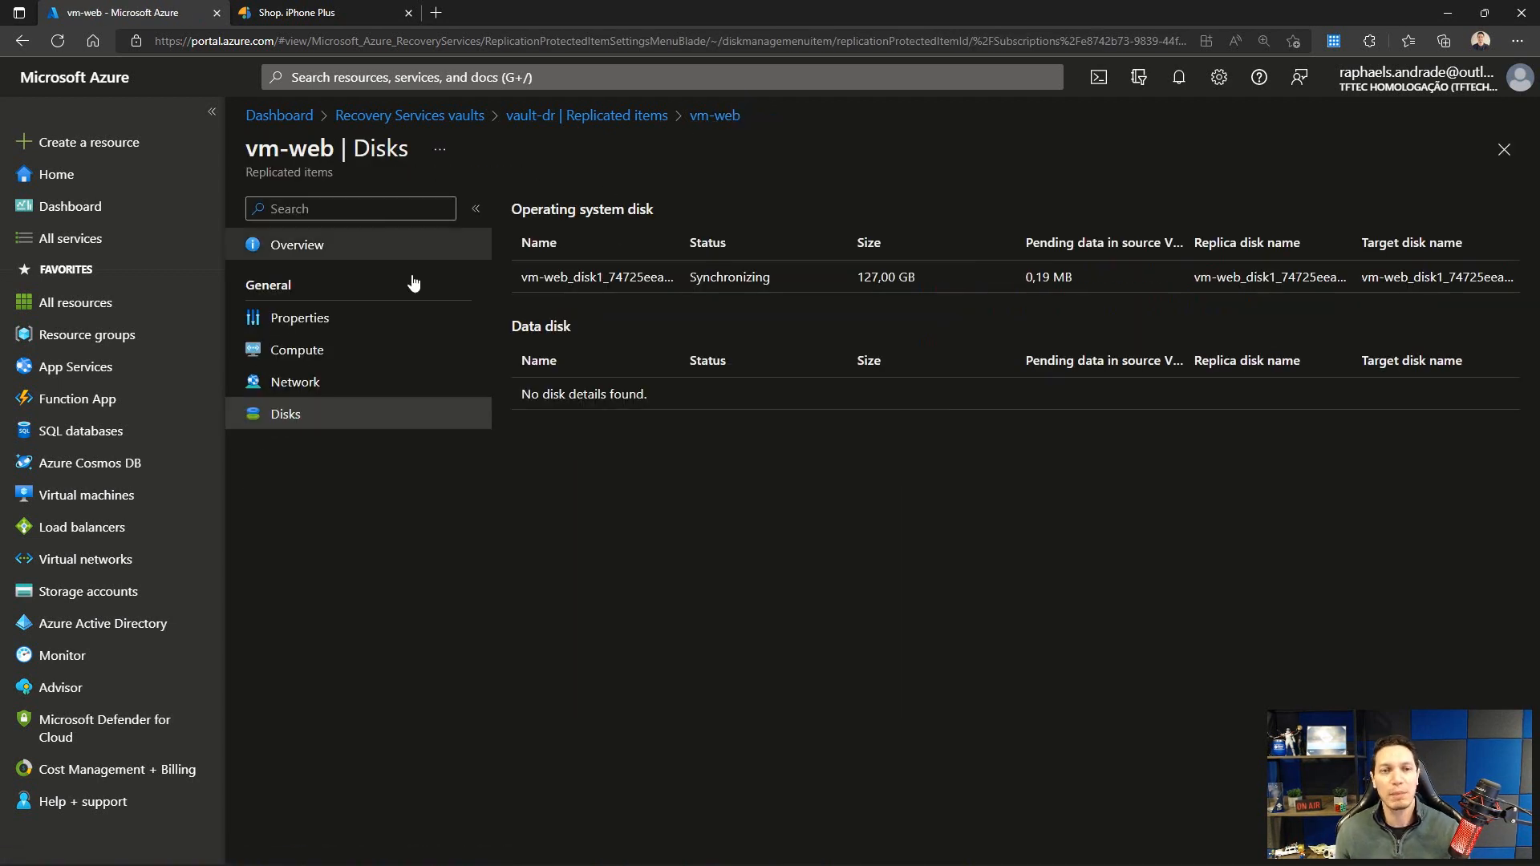
click(270, 247)
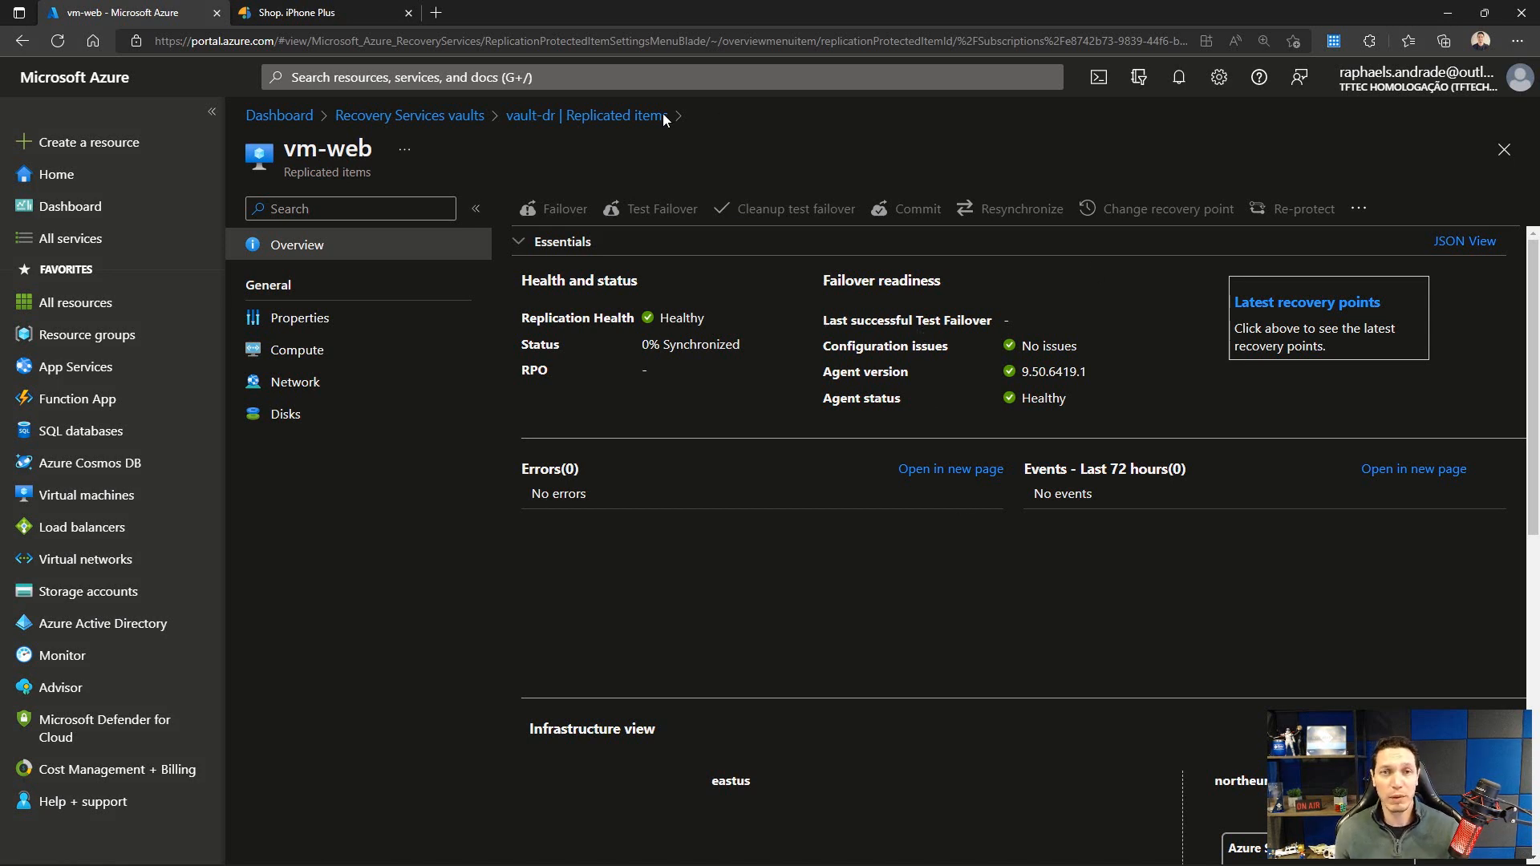
Step: Return to vault-dr's replicated items, then switch to the Smartstore.net site and review the Nike Strike Football page in the Soccer category
click(612, 120)
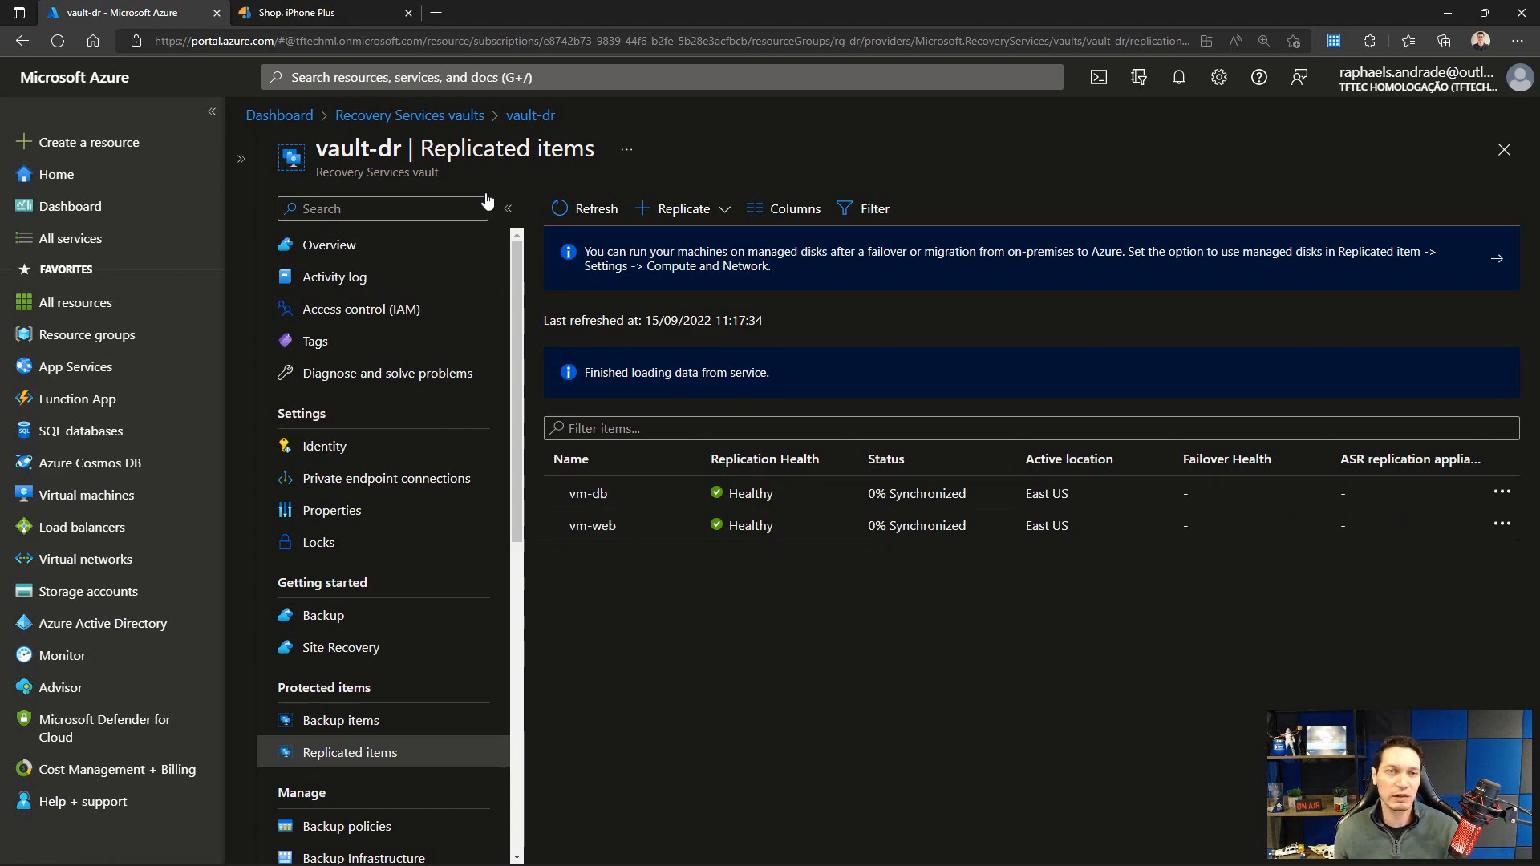
click(321, 12)
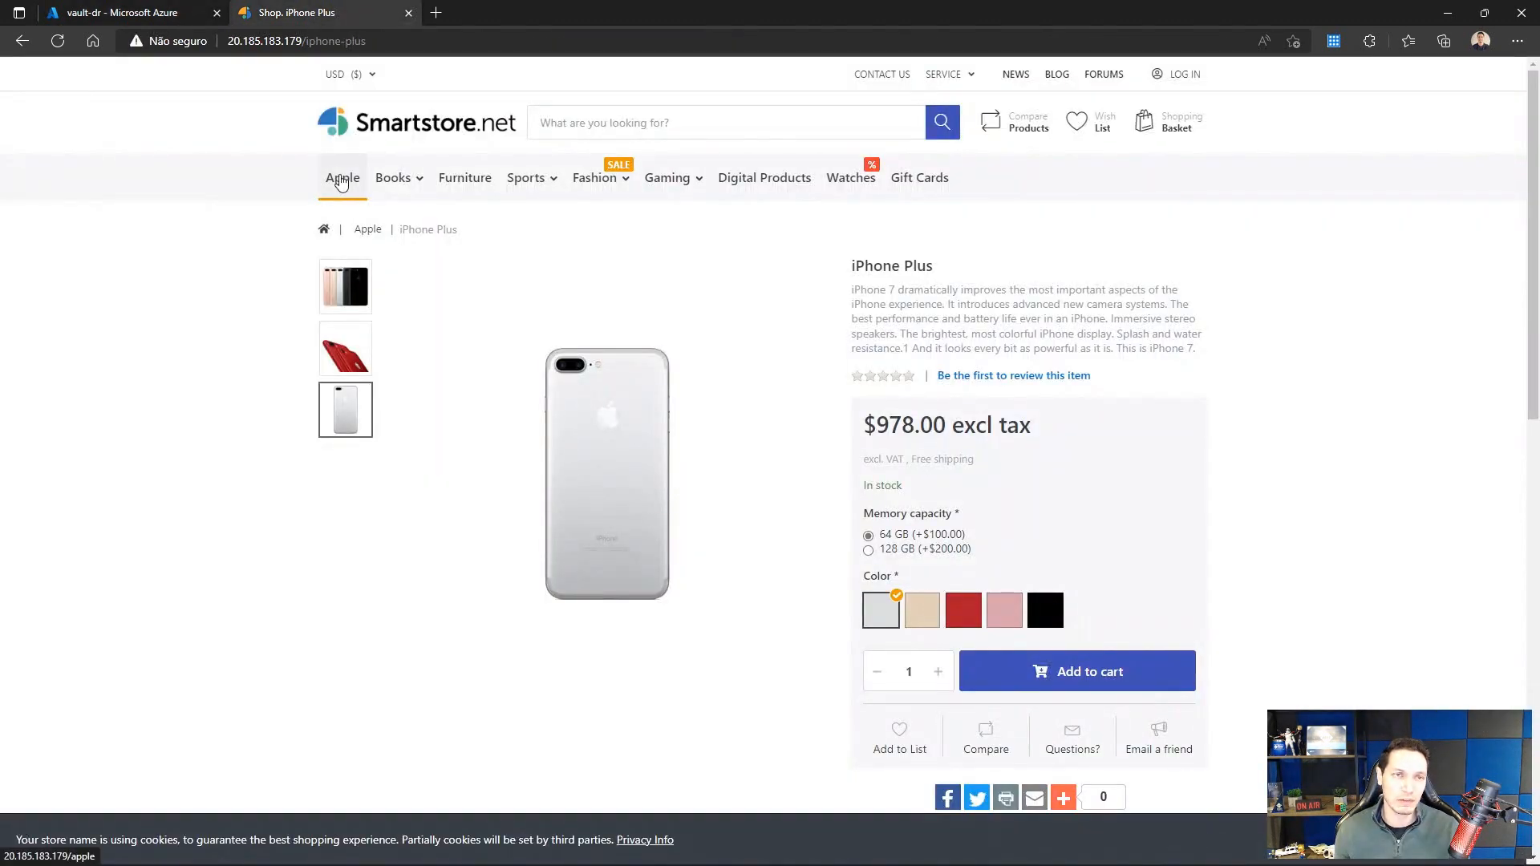
click(377, 143)
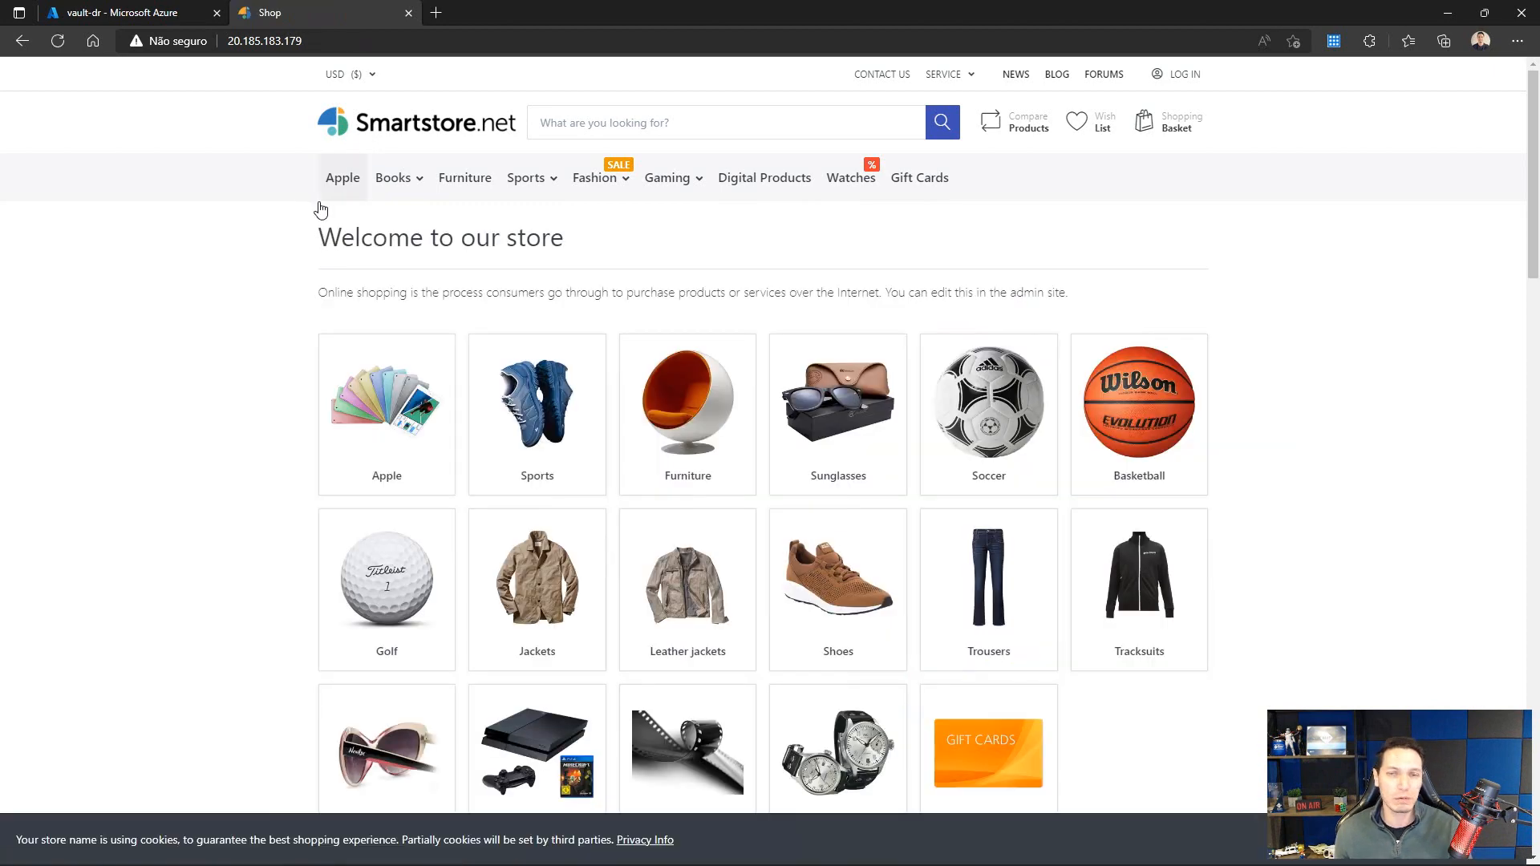
click(1004, 412)
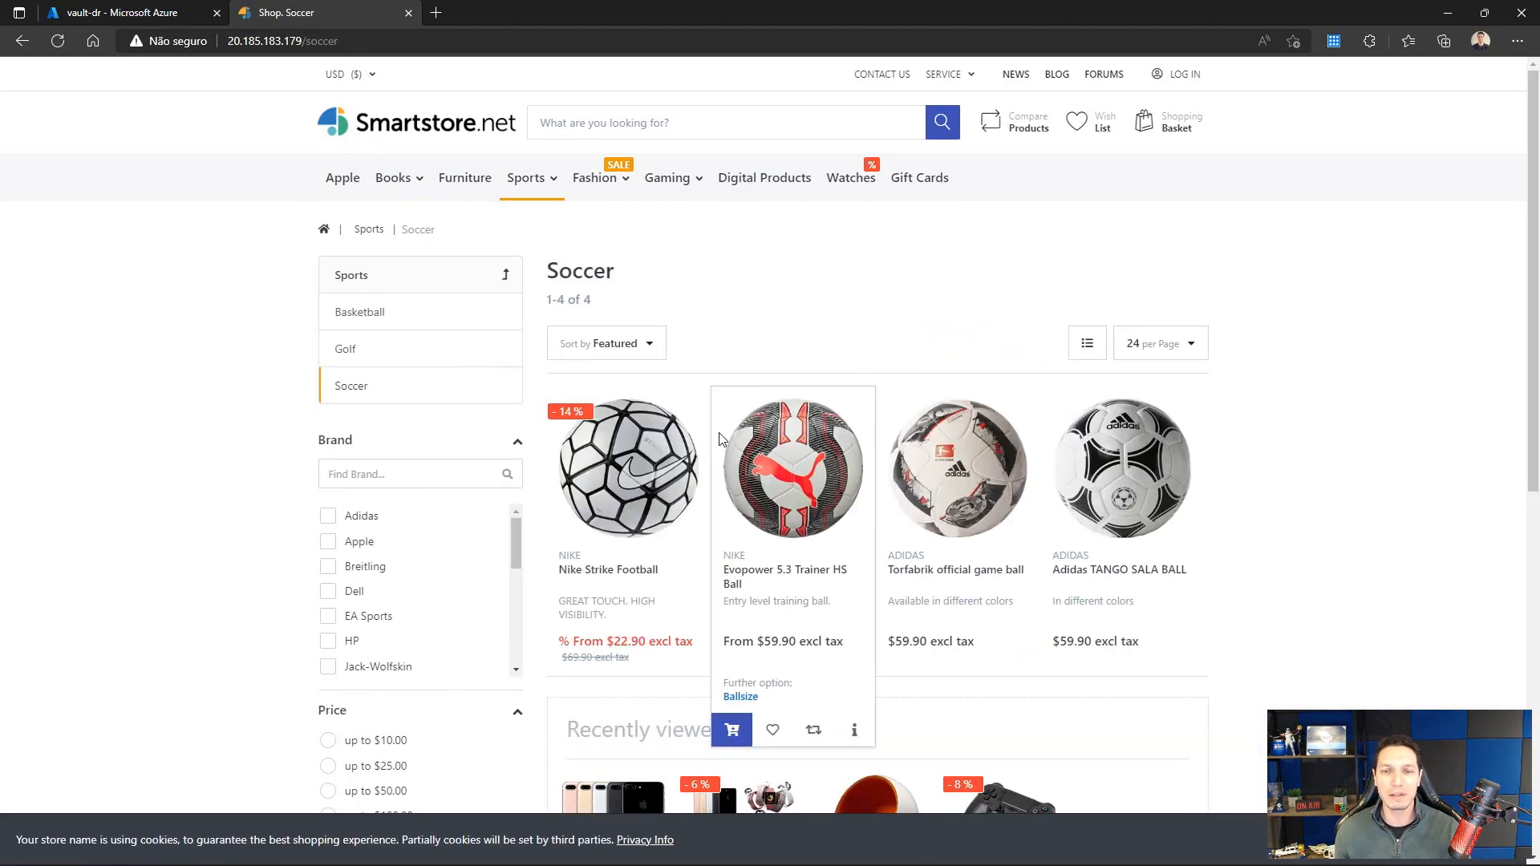
click(644, 440)
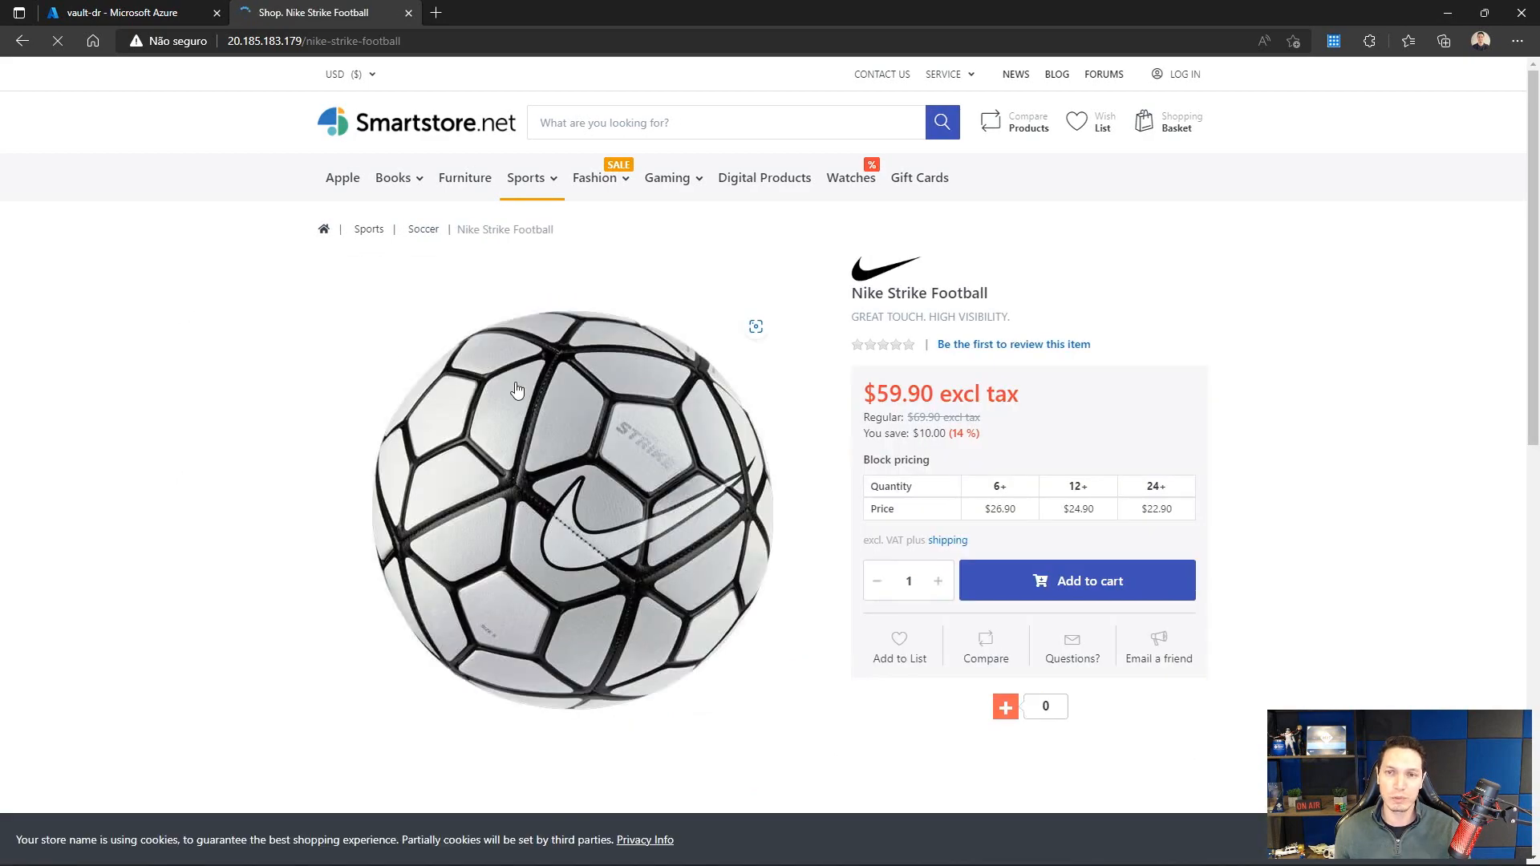
scroll(505, 434, down, 4)
scroll(507, 425, down, 5)
scroll(561, 481, up, 9)
scroll(704, 584, down, 7)
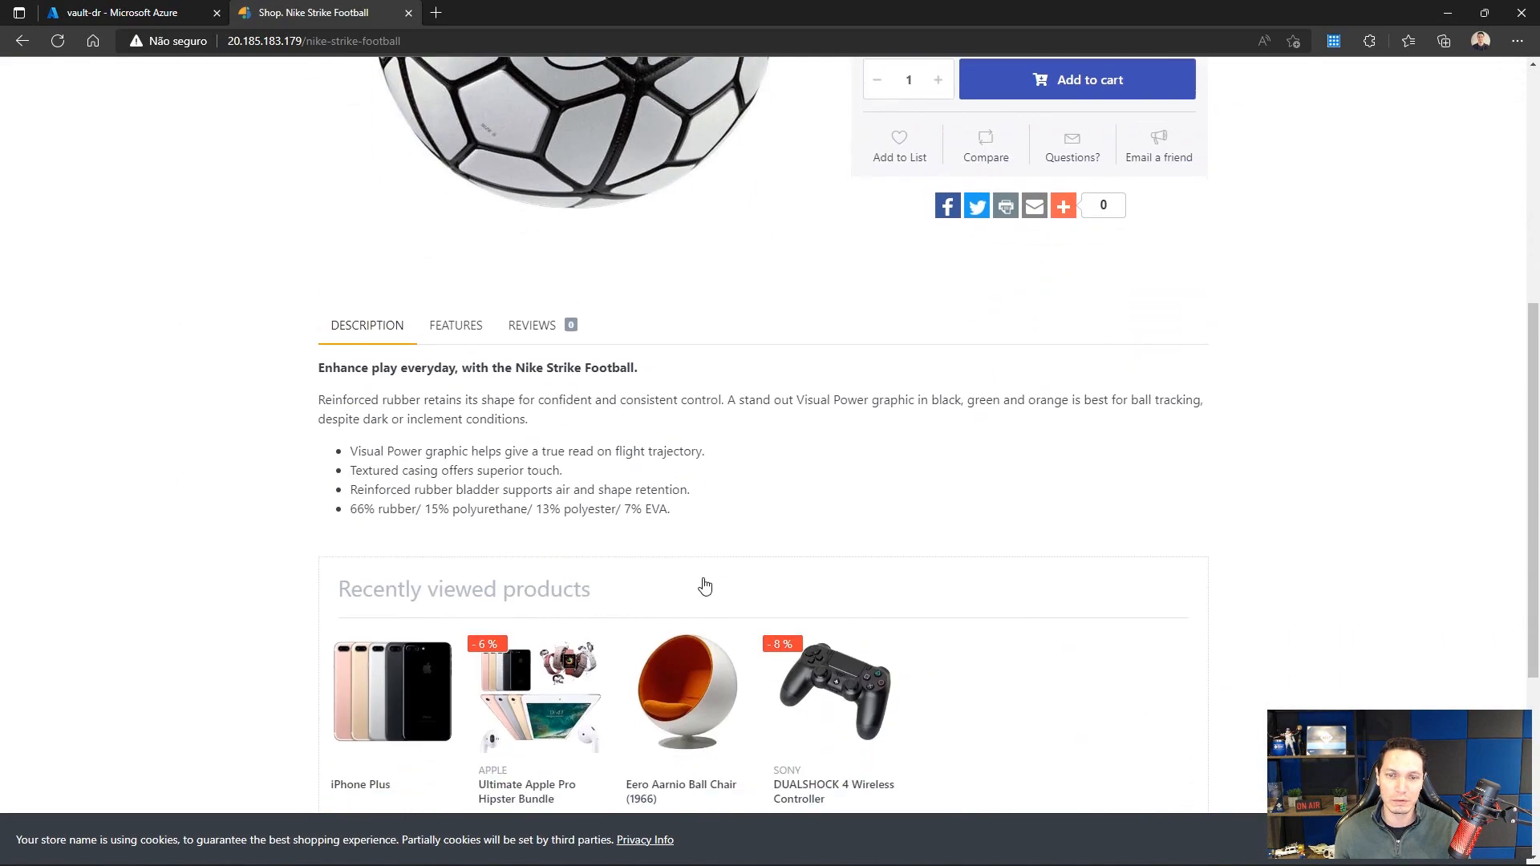
Step: Add one DUALSHOCK 4 Wireless Controller from the recently viewed products to the cart and proceed to the cart
click(836, 579)
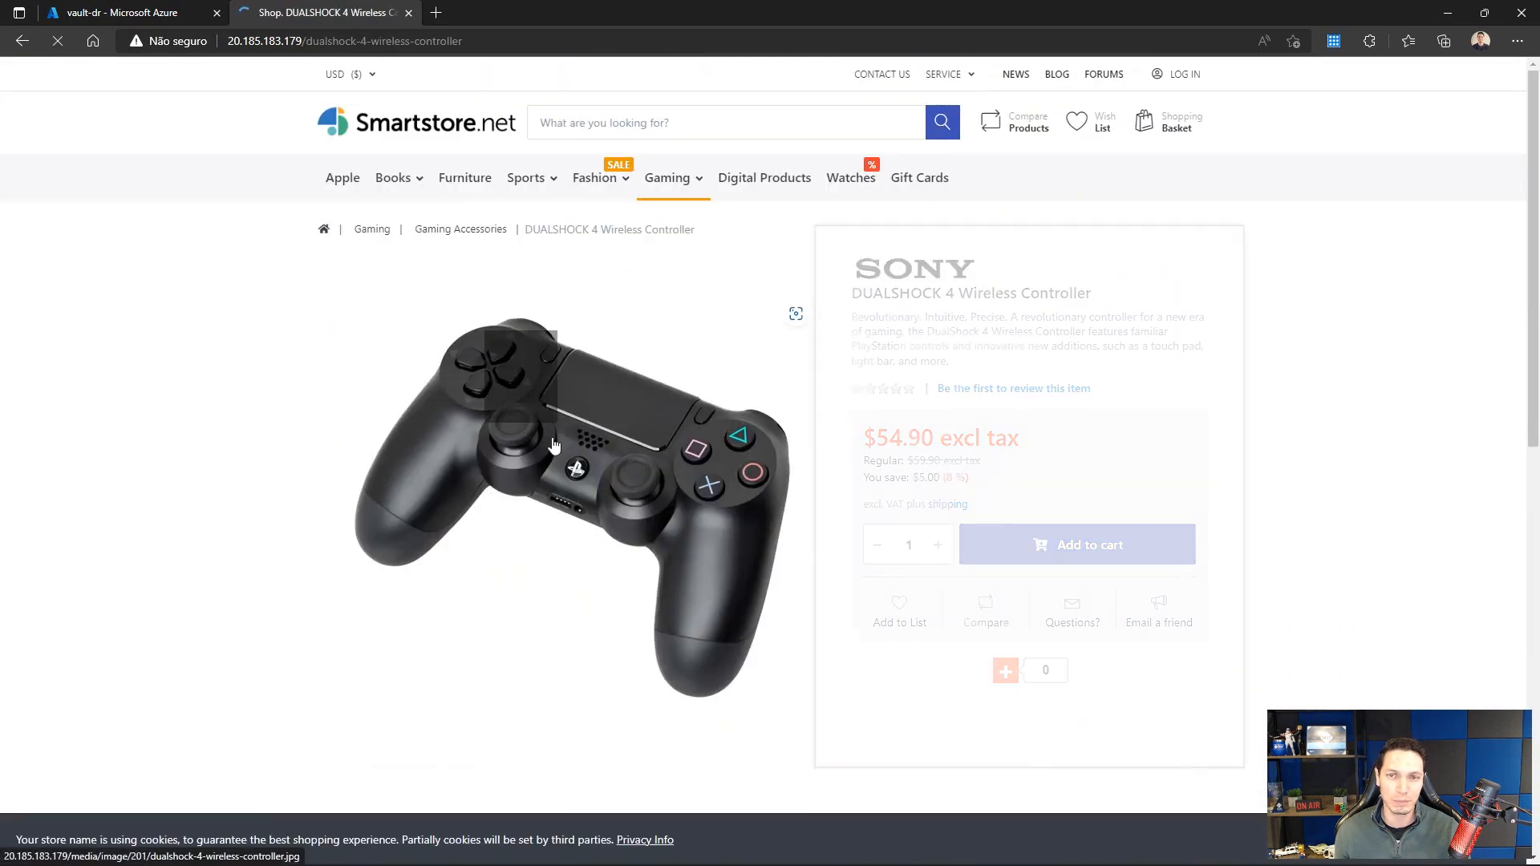
click(1093, 544)
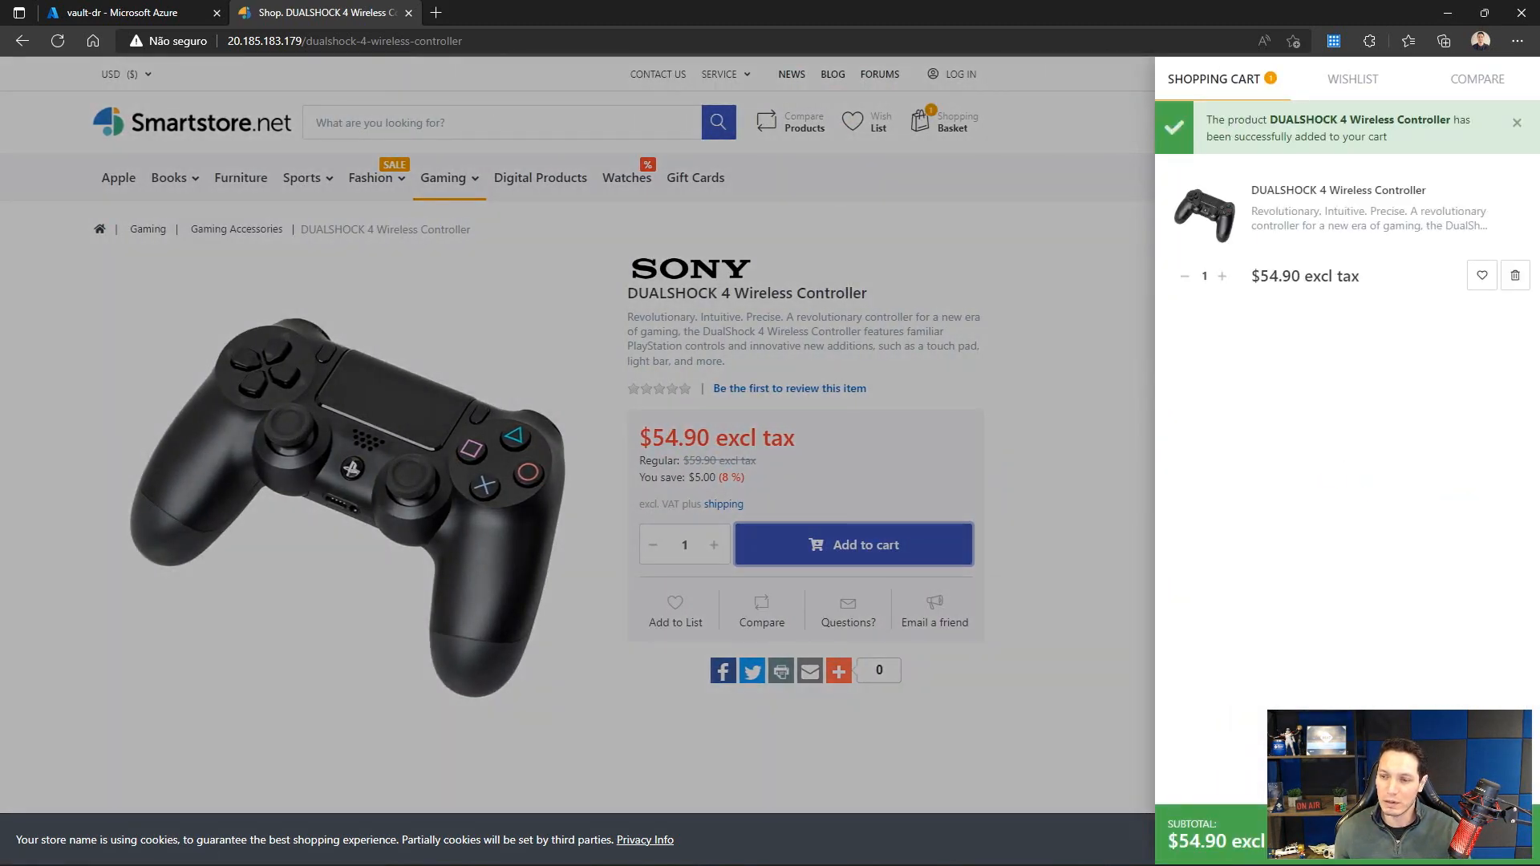
click(1428, 838)
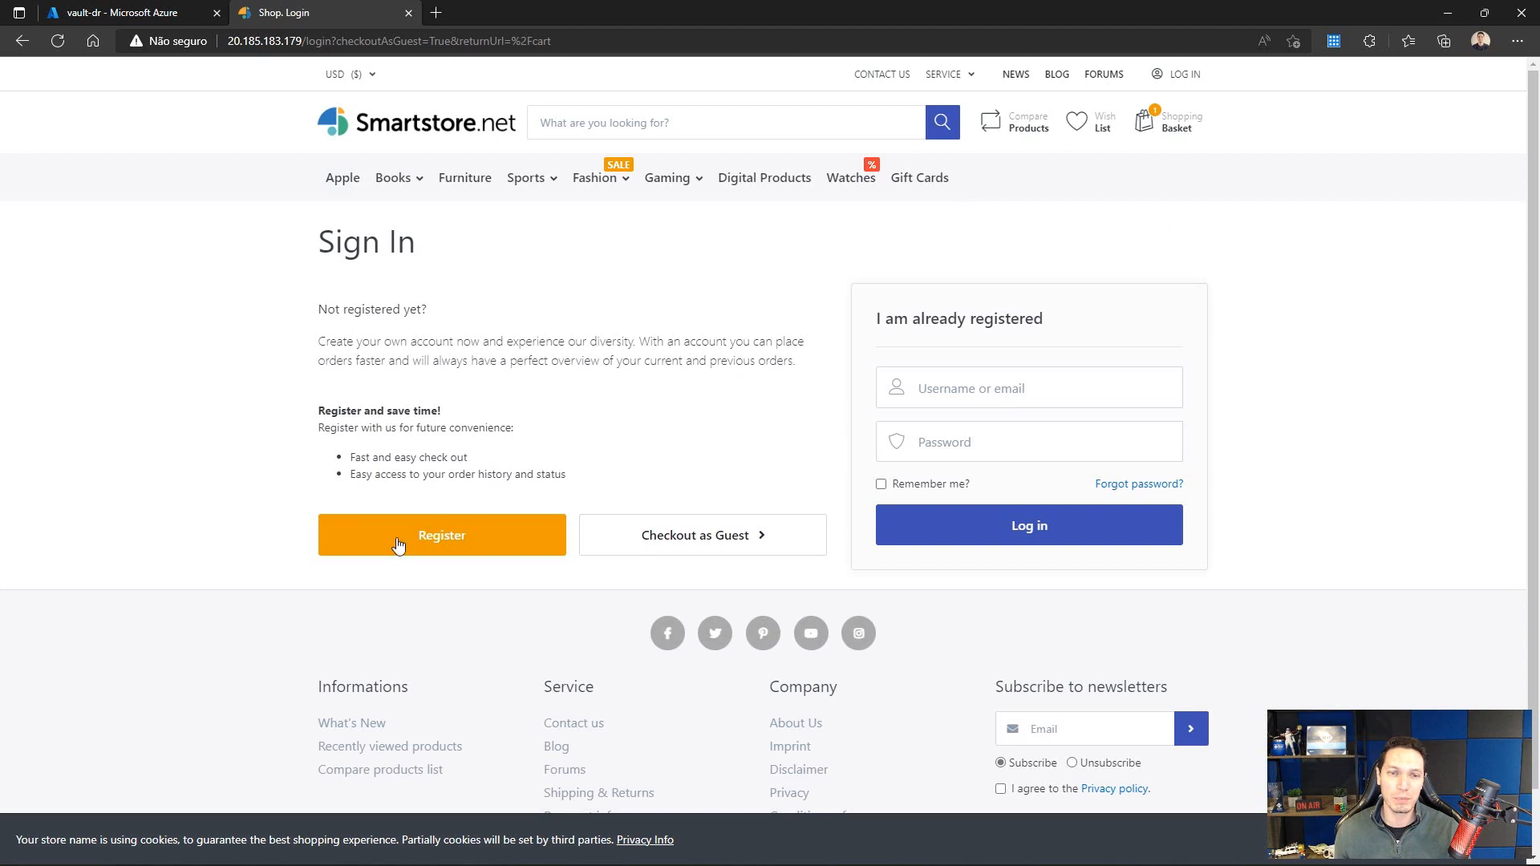
Step: Add one pair of white AirPods from the Apple category to the cart and proceed to the cart
click(335, 179)
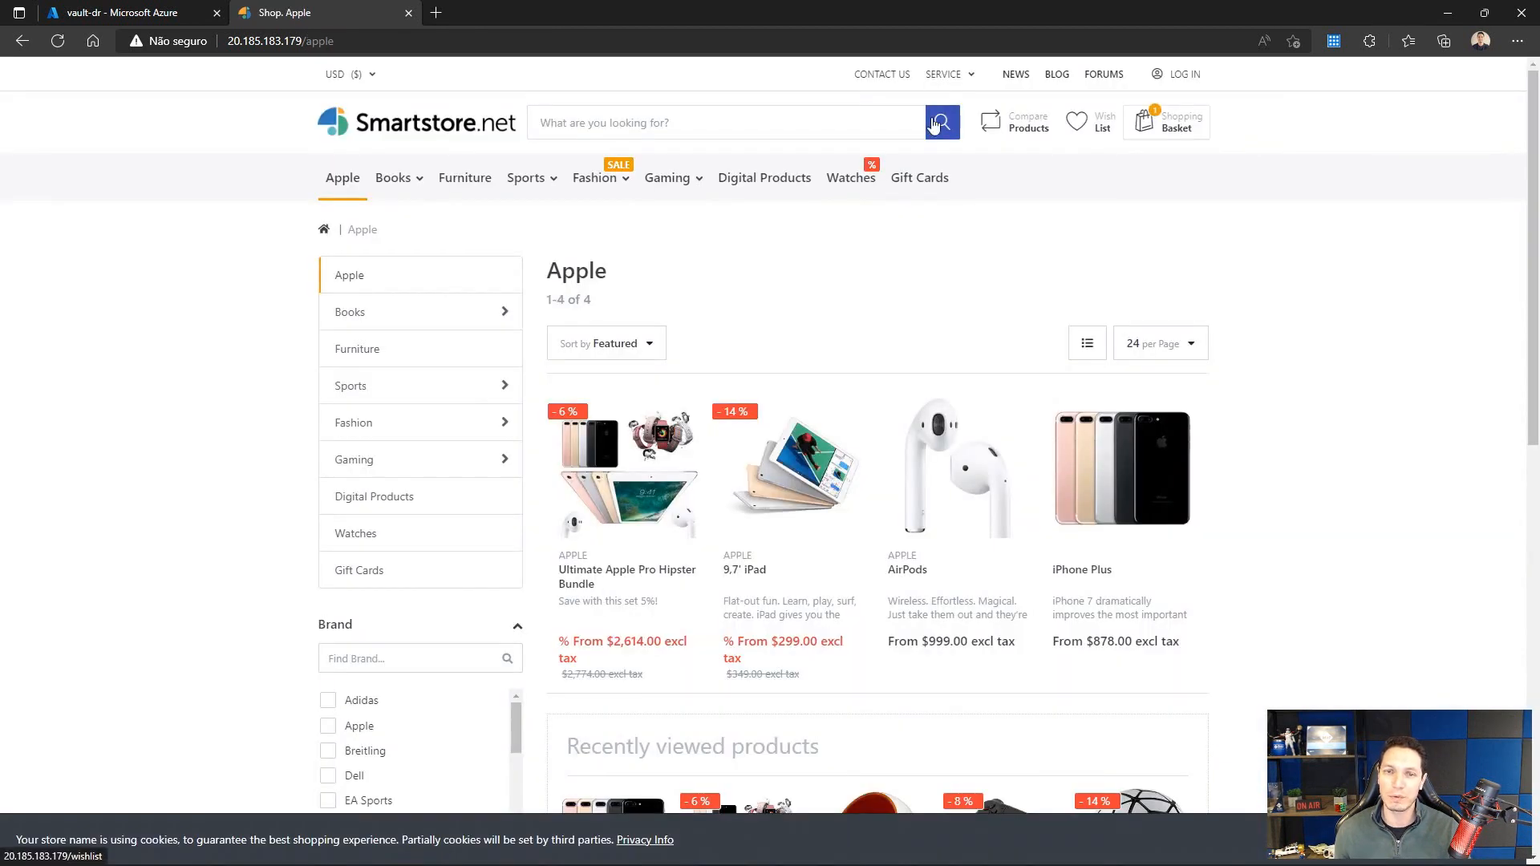
click(920, 458)
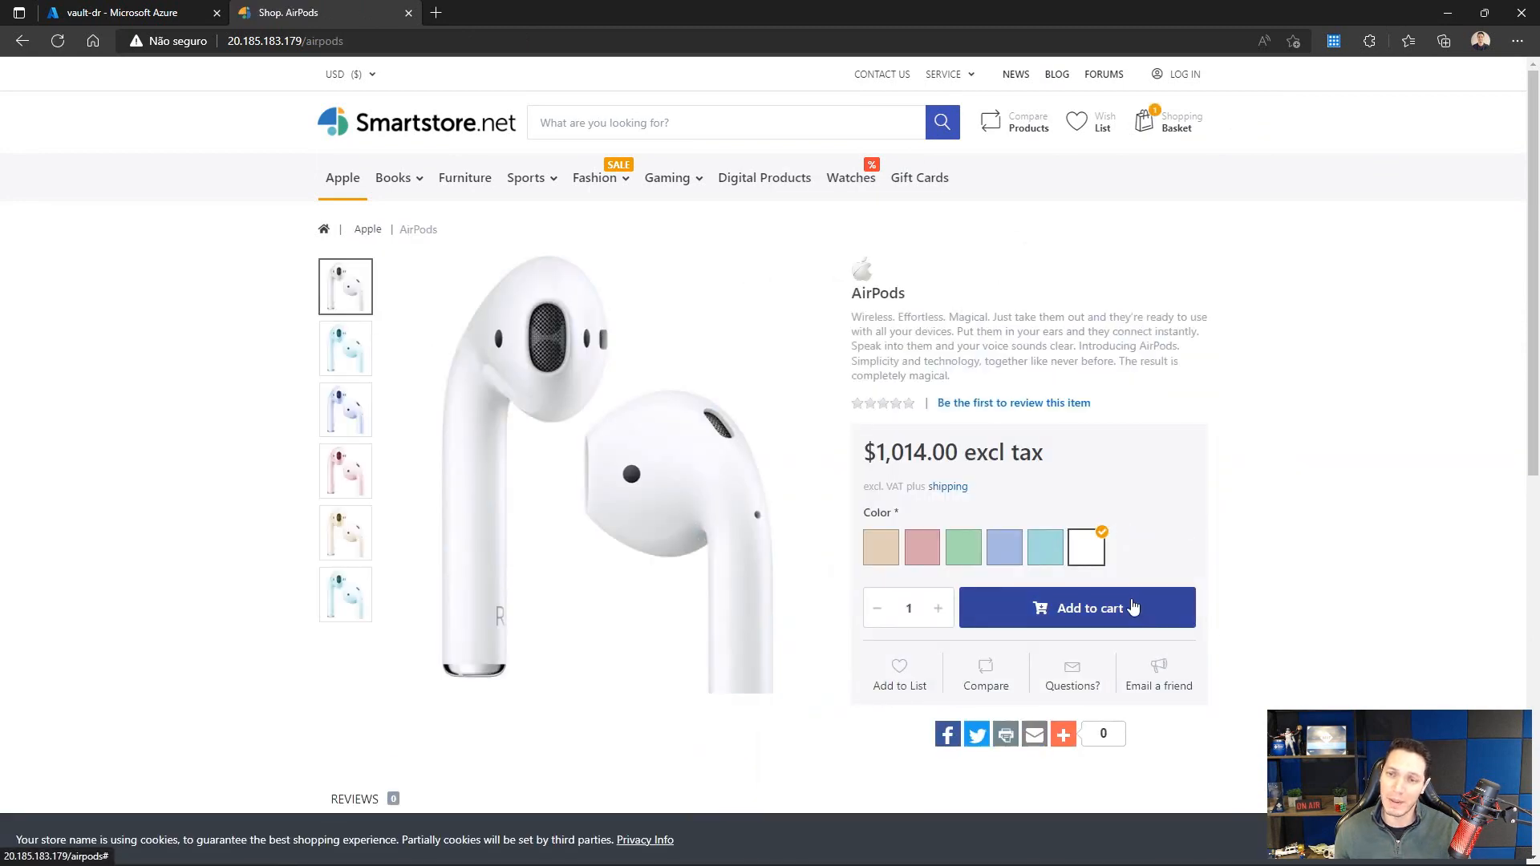
click(1137, 608)
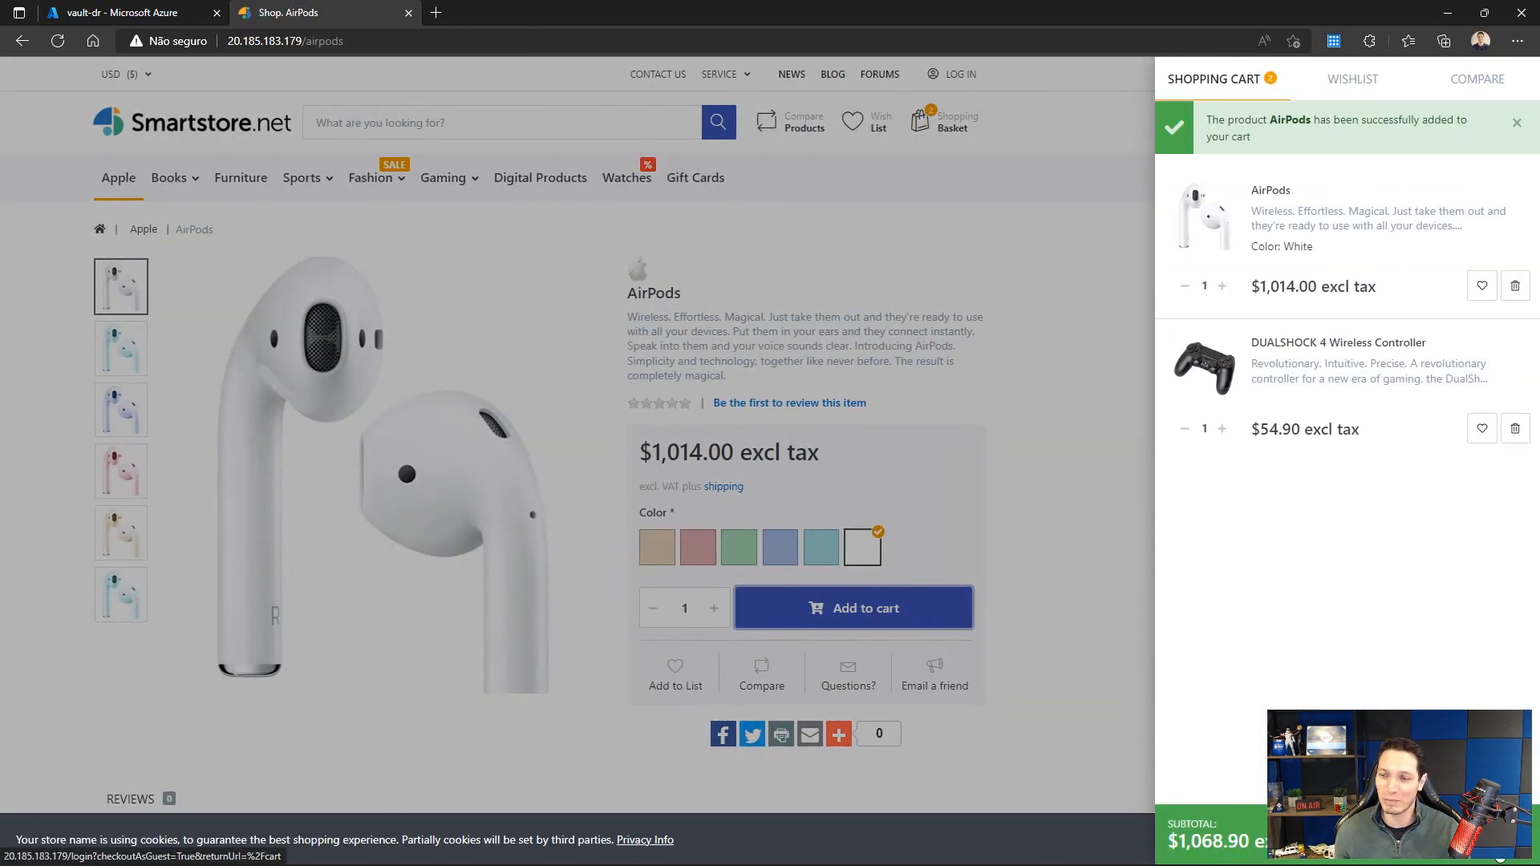
click(1412, 839)
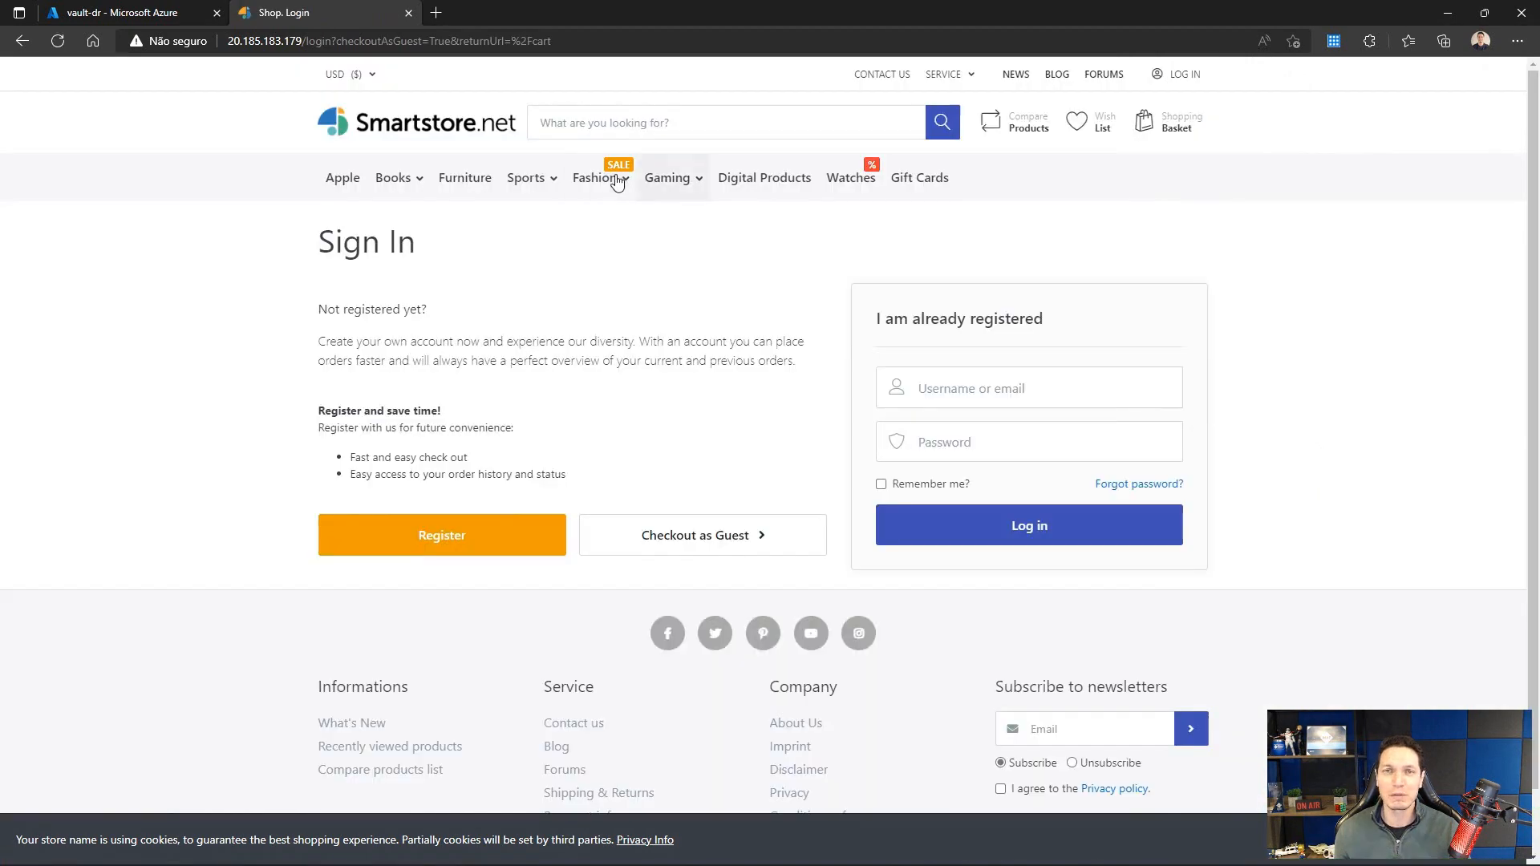
Step: Review the shopping basket's contents, return to the store's home page, and switch back to the Azure portal
click(1148, 120)
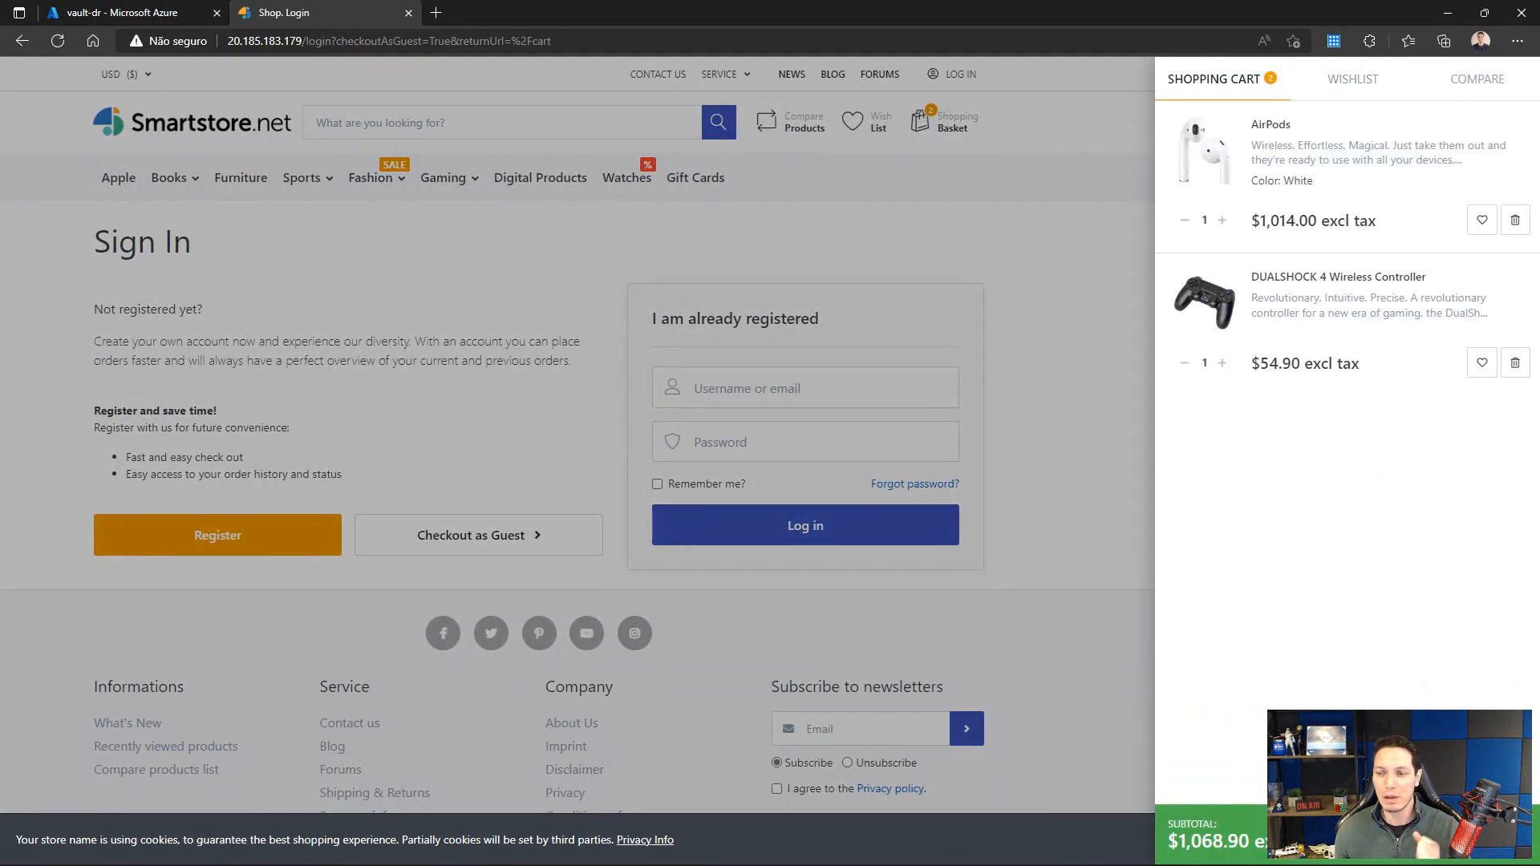
click(1106, 558)
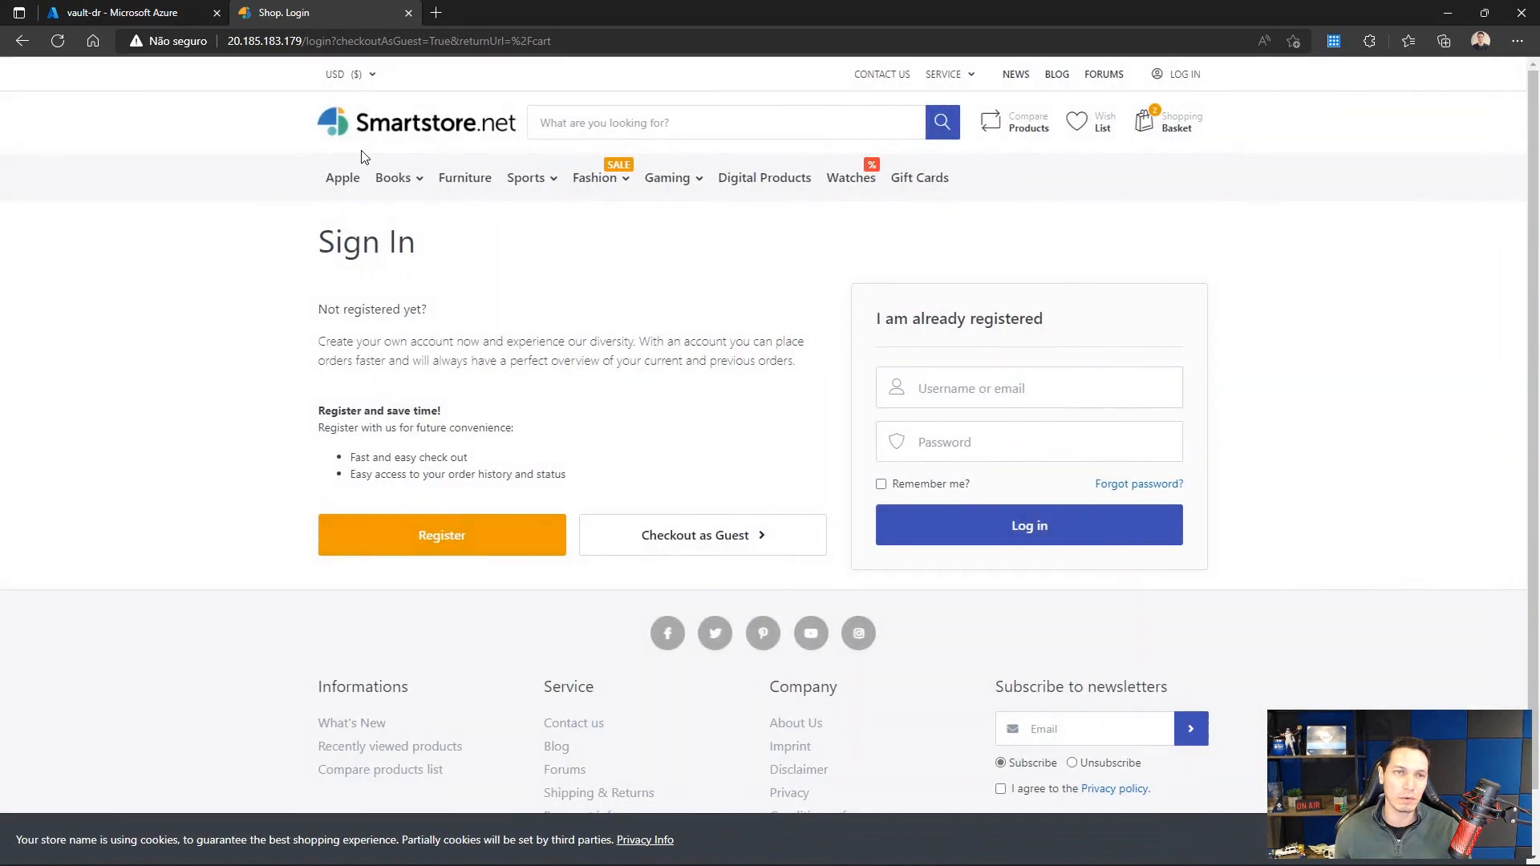
click(365, 131)
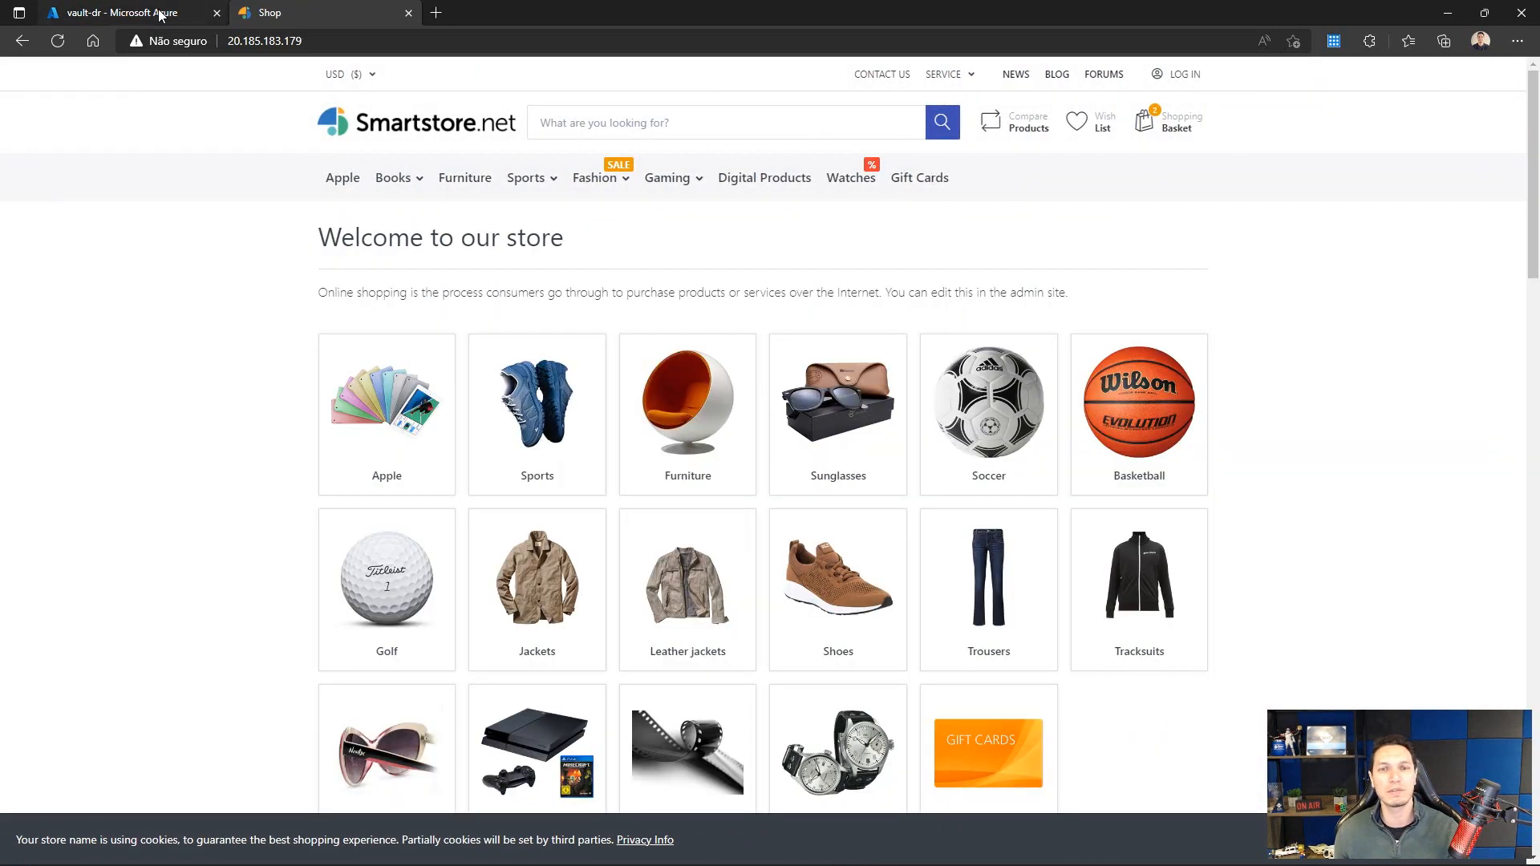
click(161, 9)
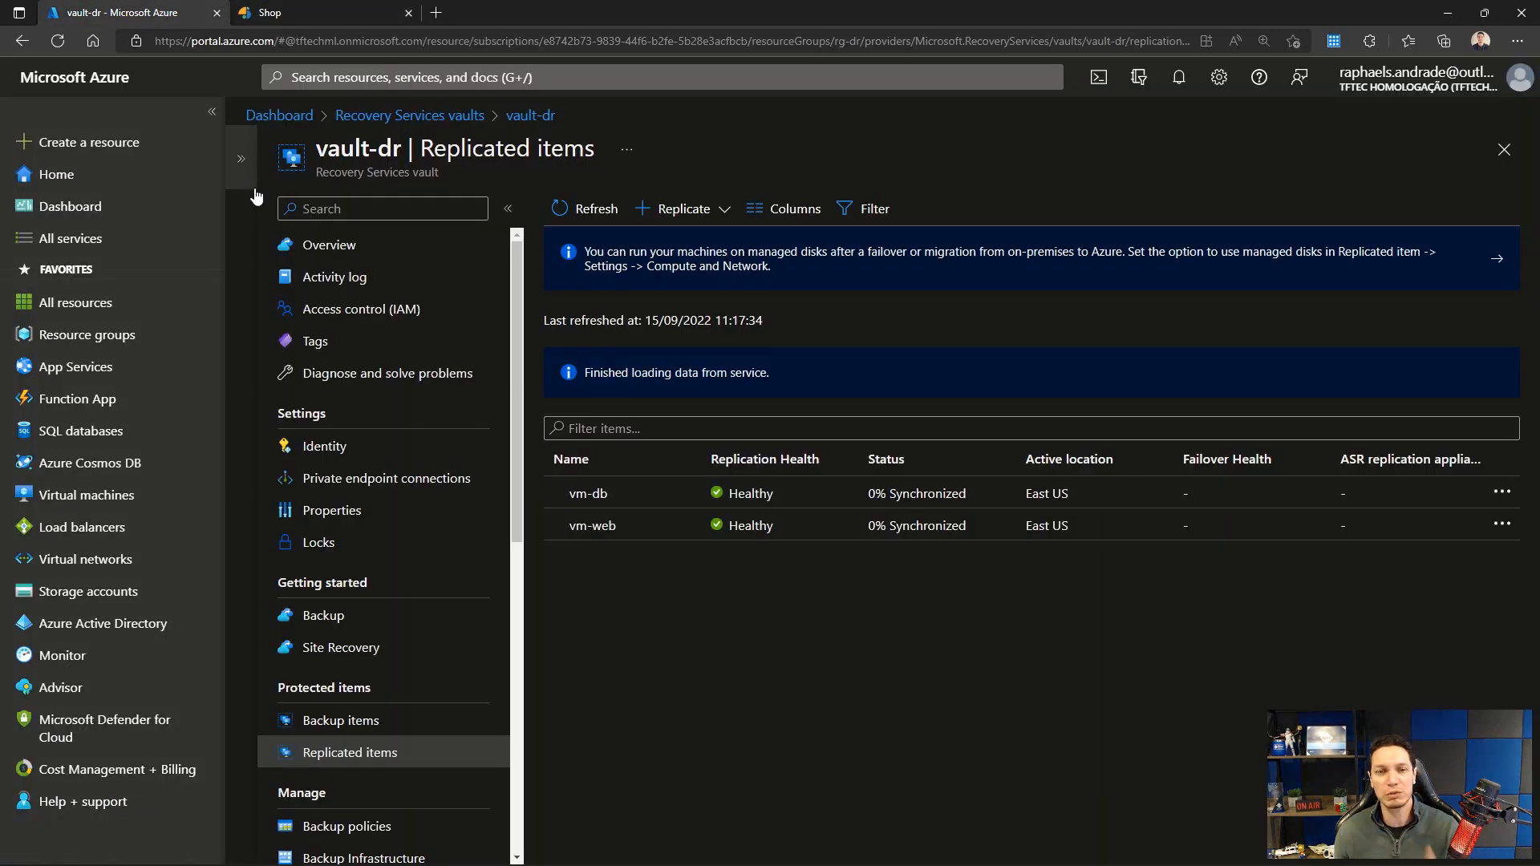
Step: Refresh the replicated items list and review the health and failover readiness of vm-db
click(571, 211)
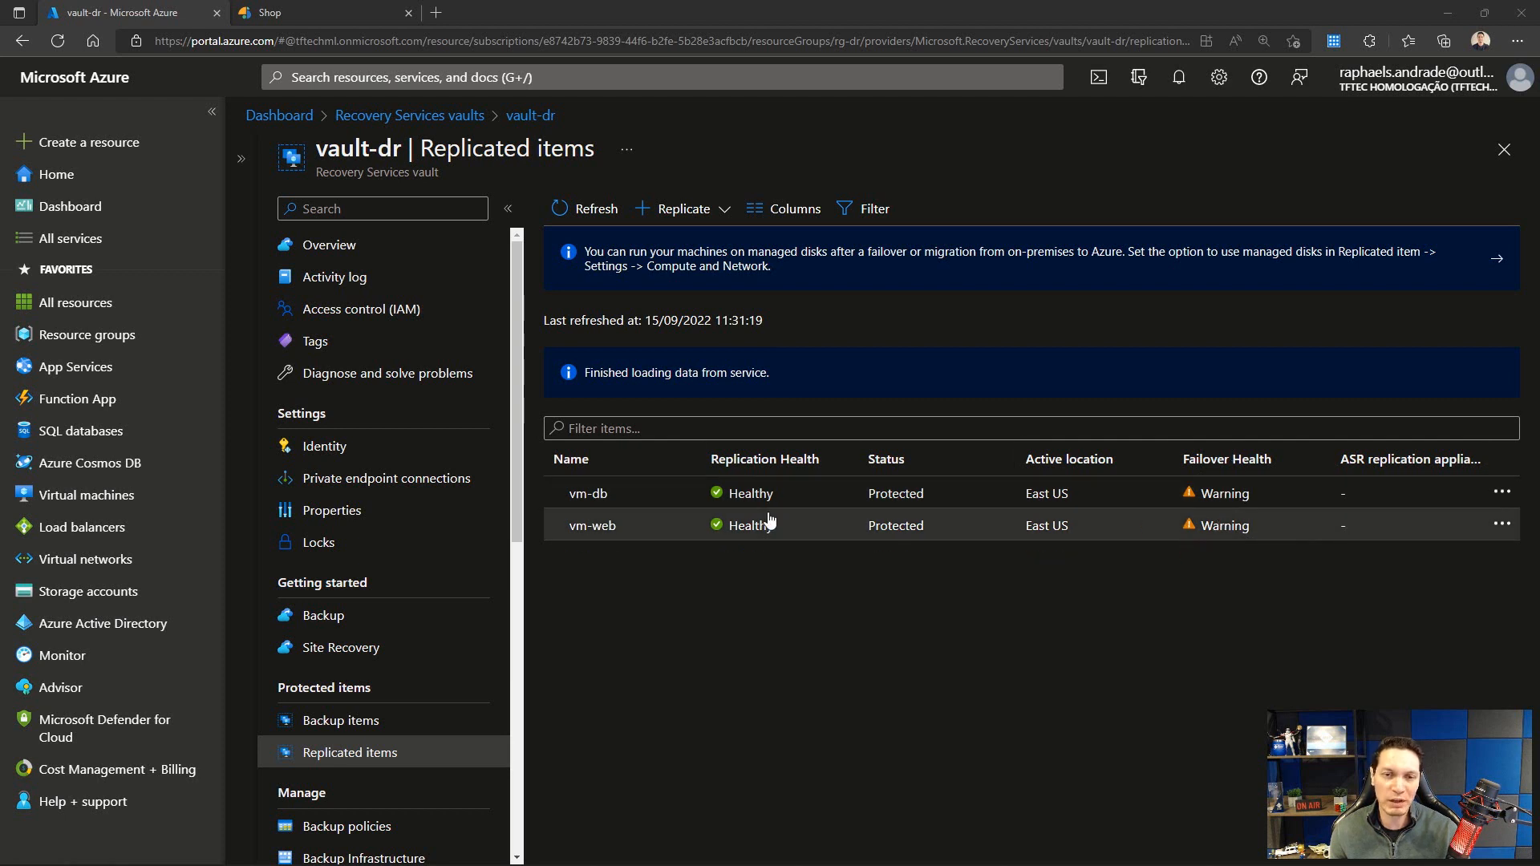
click(590, 495)
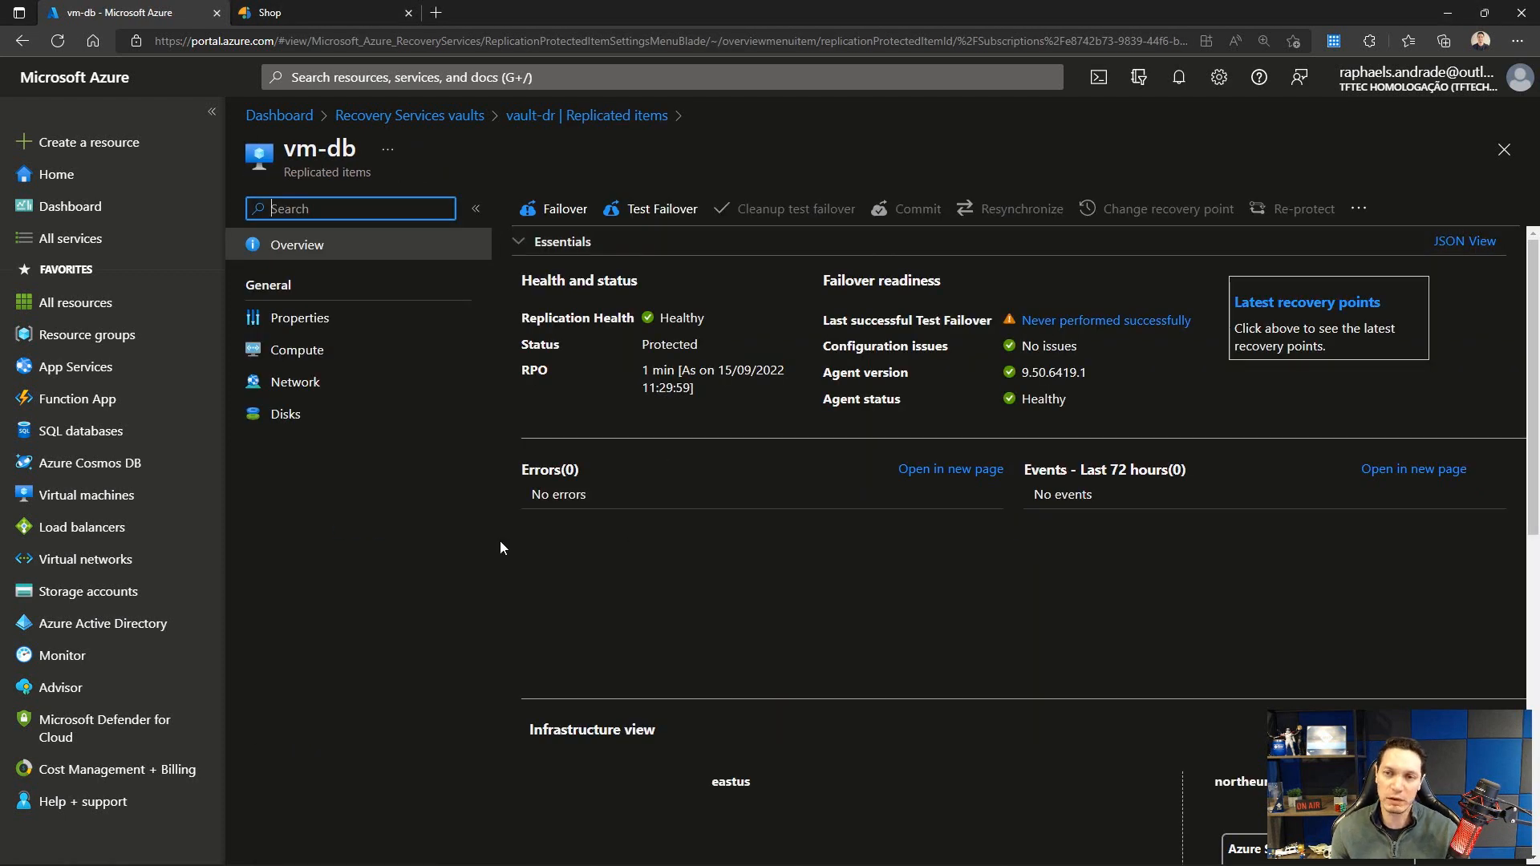
drag(824, 321, 994, 321)
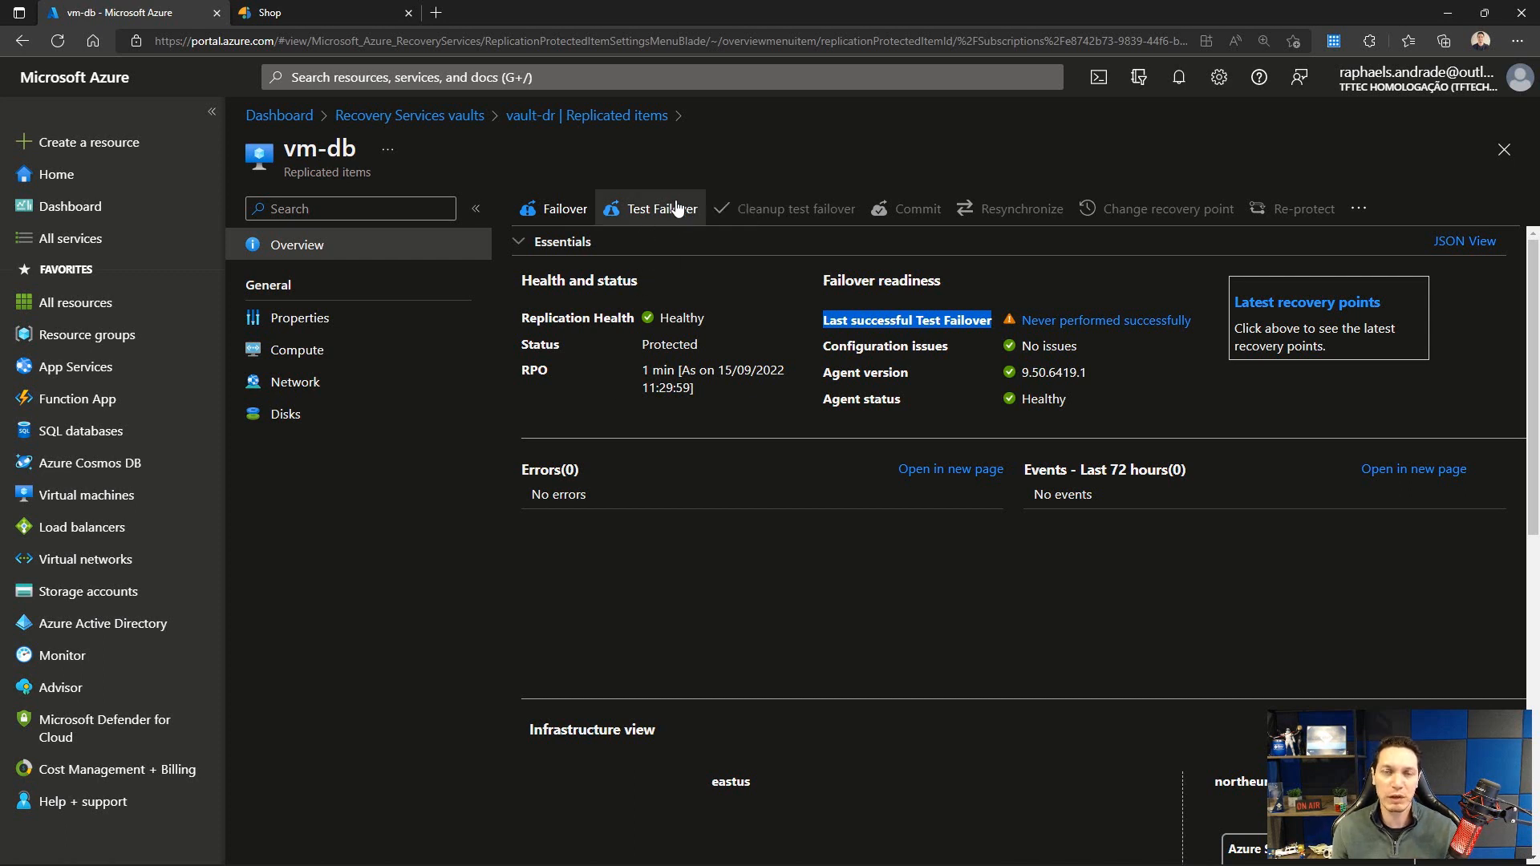
click(569, 114)
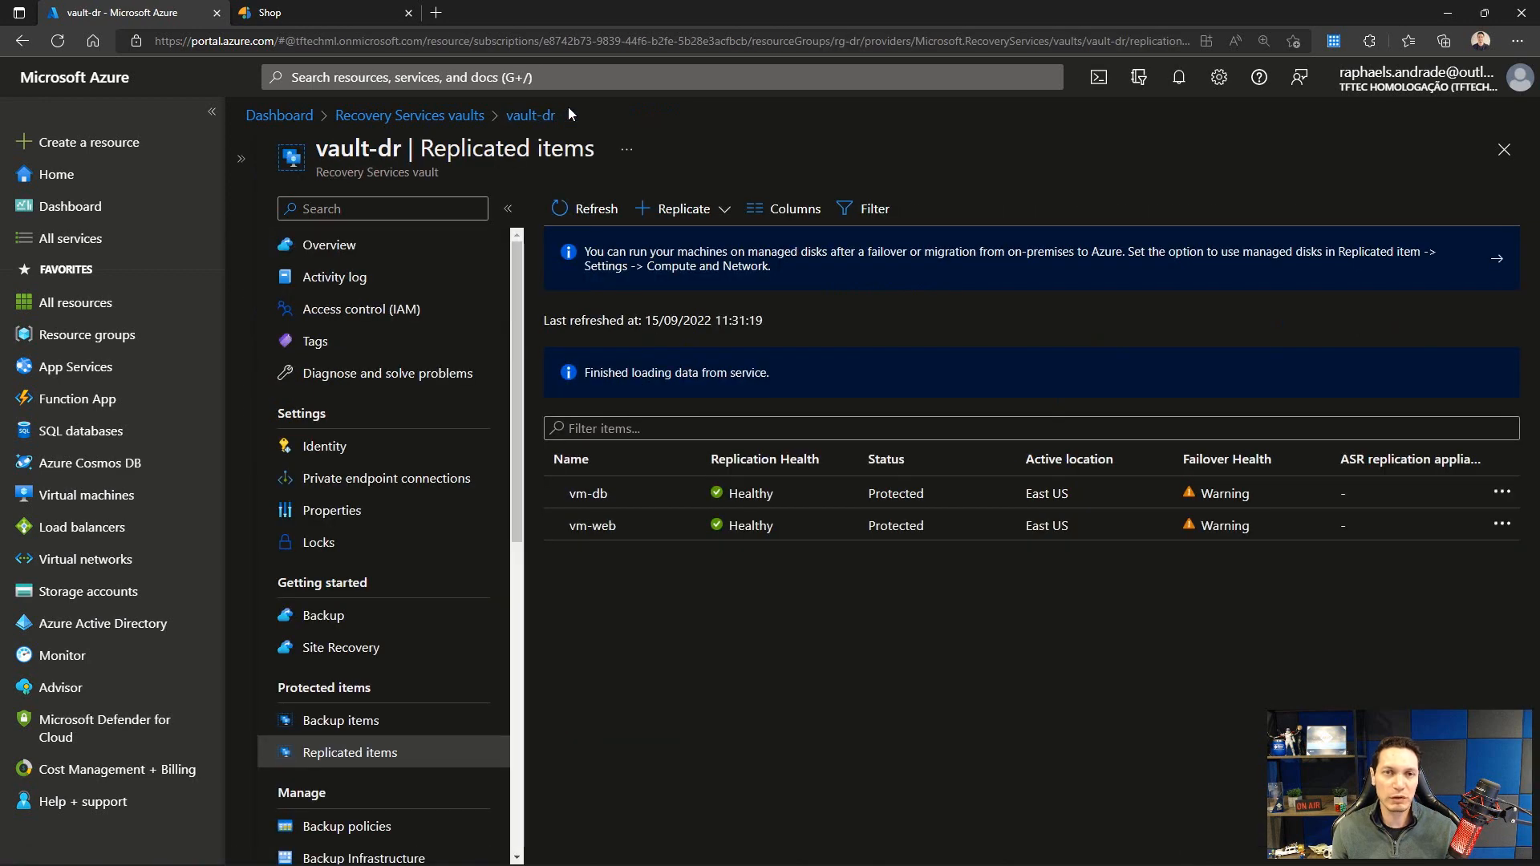
Step: Review the replication properties of vm-web and open its compute target settings for editing
click(593, 526)
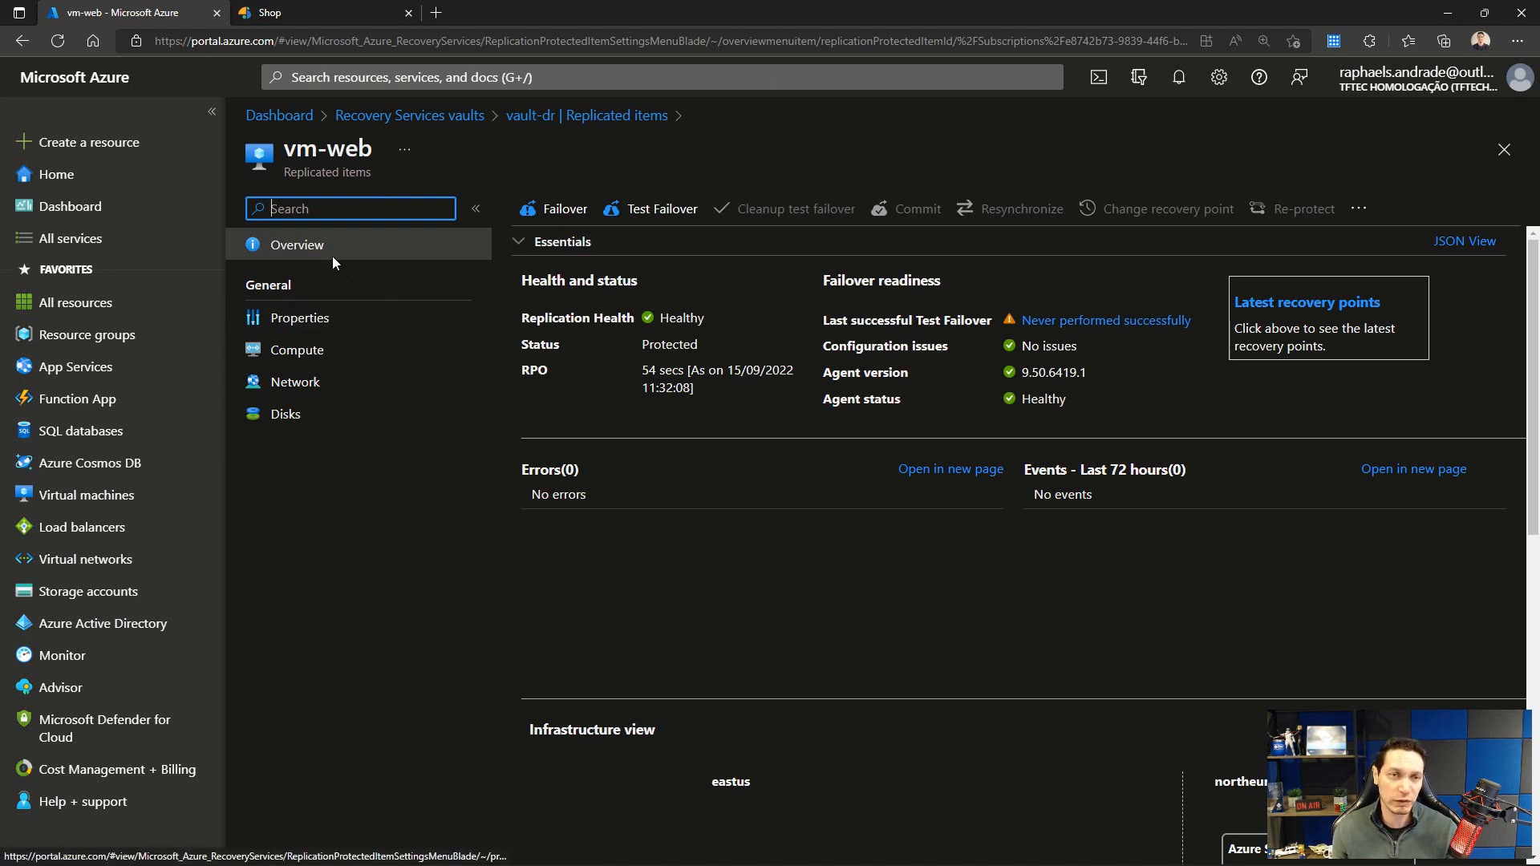
click(292, 336)
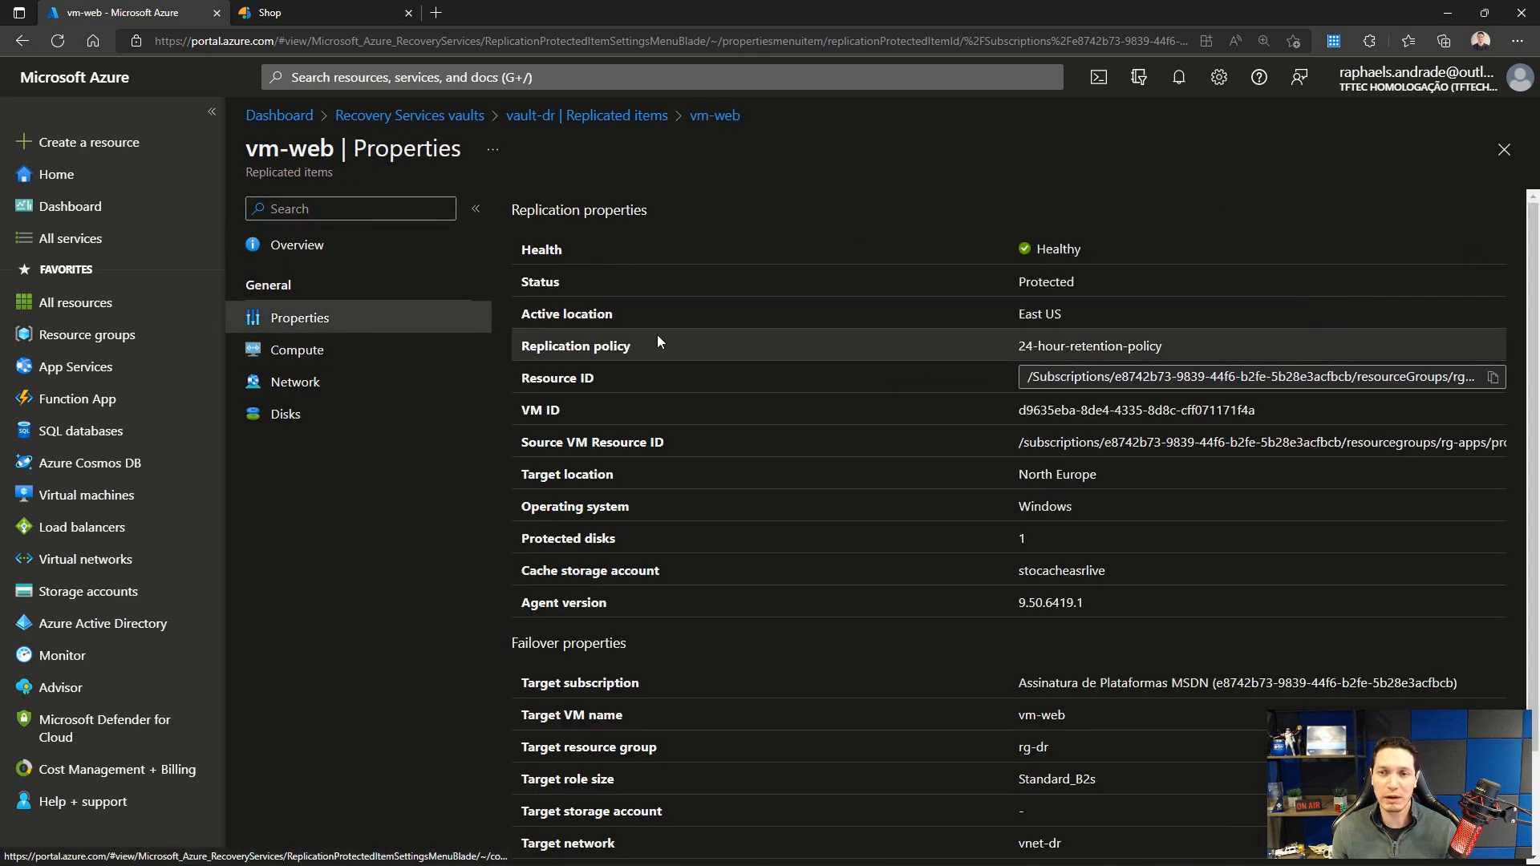
scroll(783, 367, down, 2)
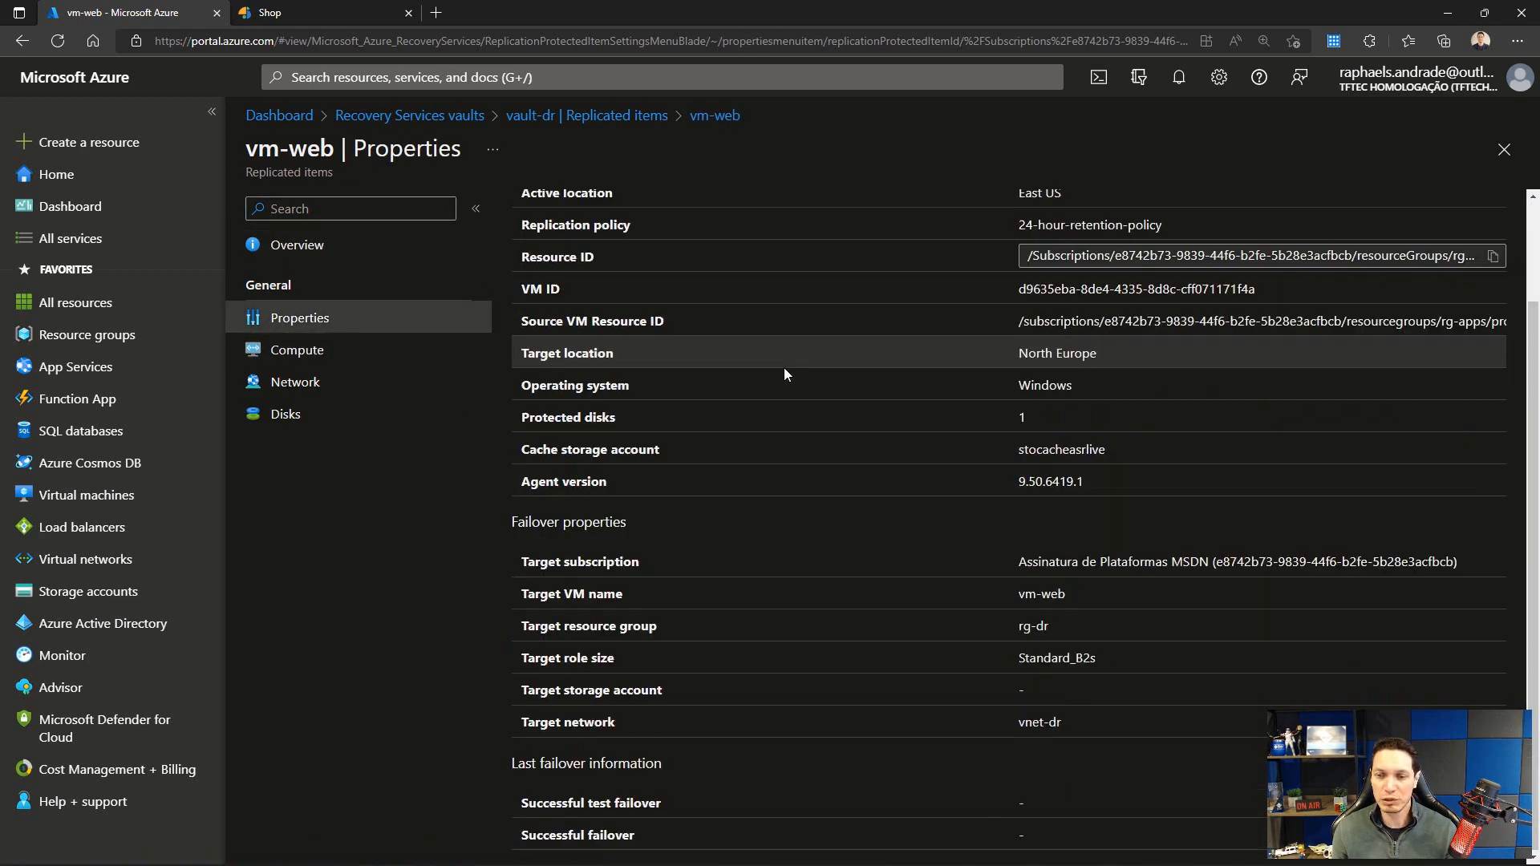
scroll(783, 368, up, 2)
click(321, 352)
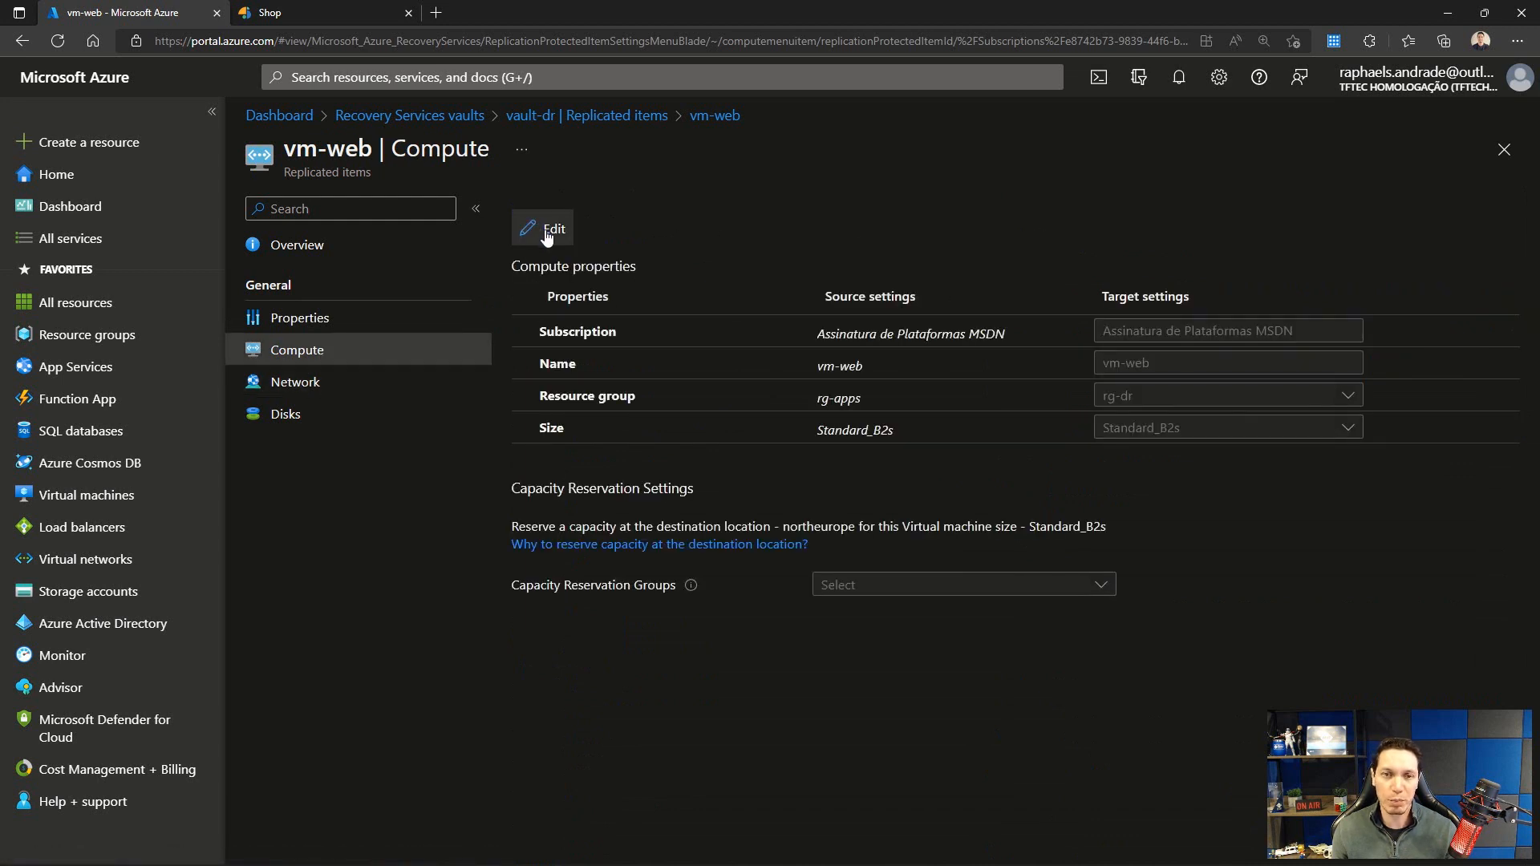
click(547, 231)
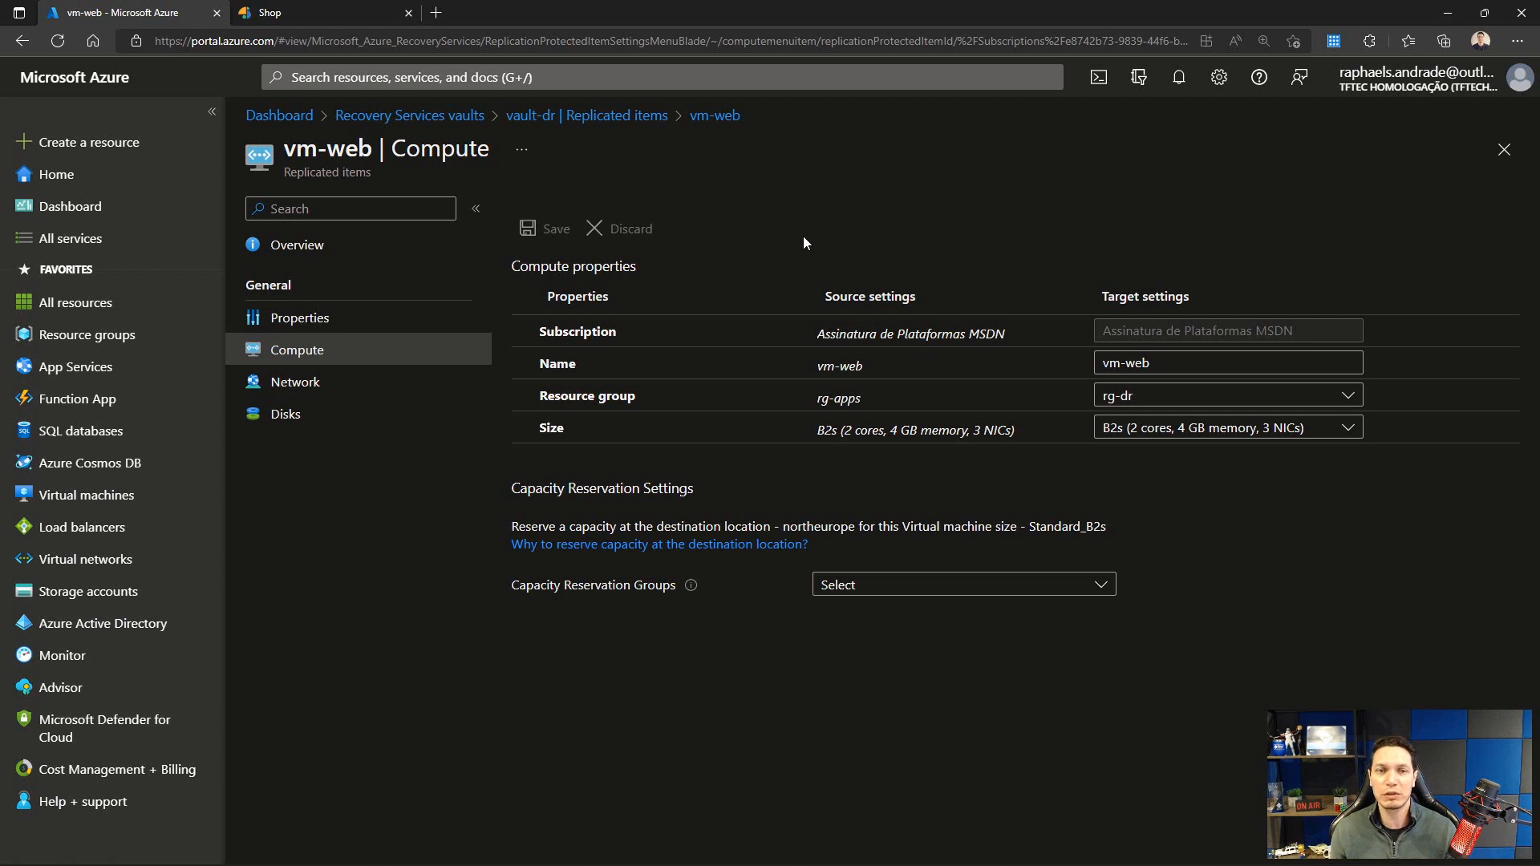
Step: Open the network settings of vm-web for editing and examine the test failover network and network security group options
click(286, 386)
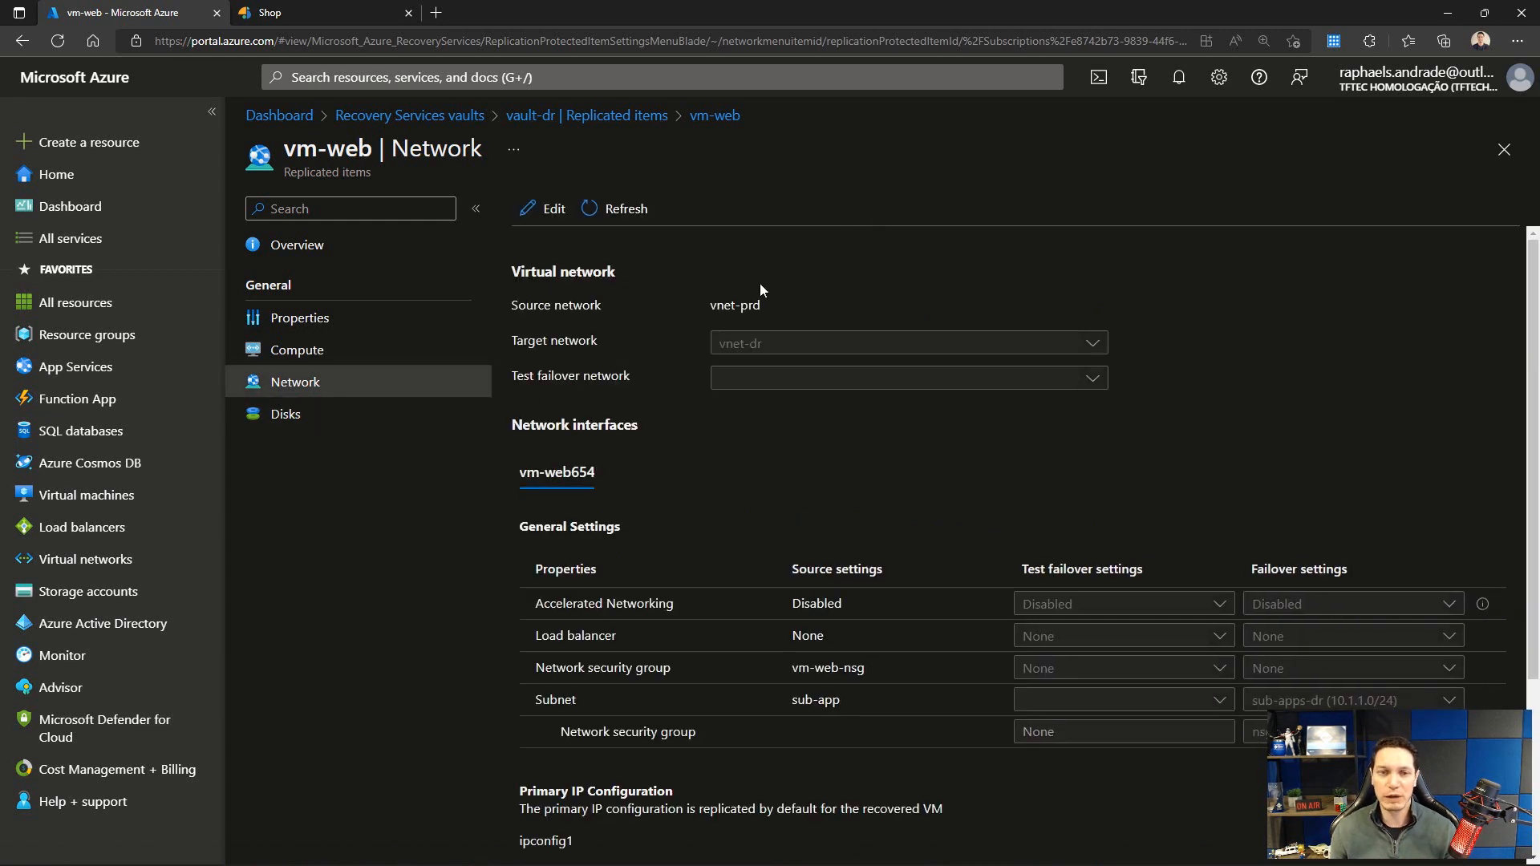
click(550, 200)
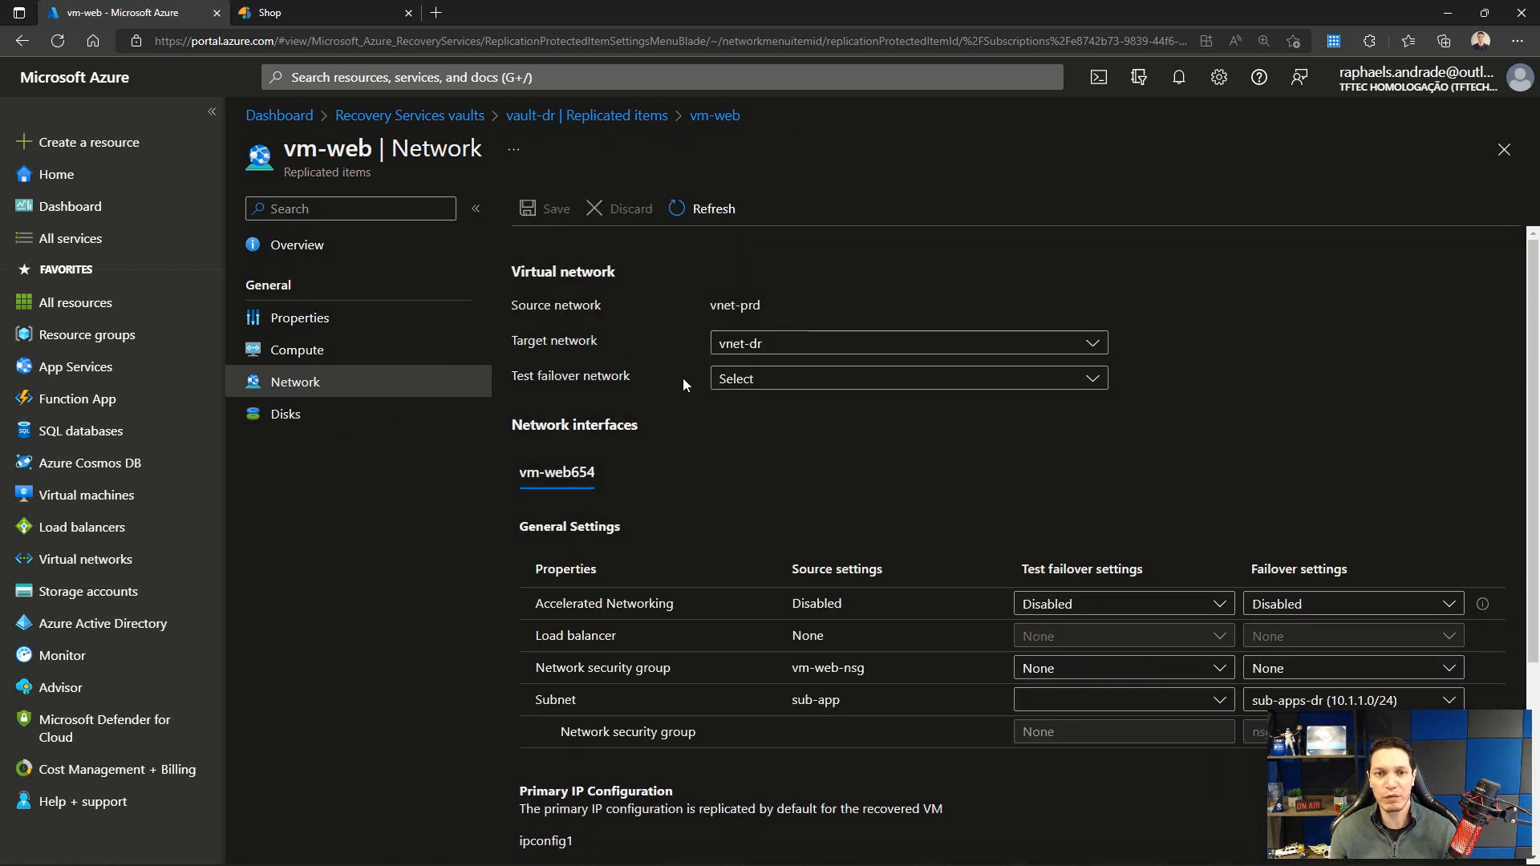
click(744, 380)
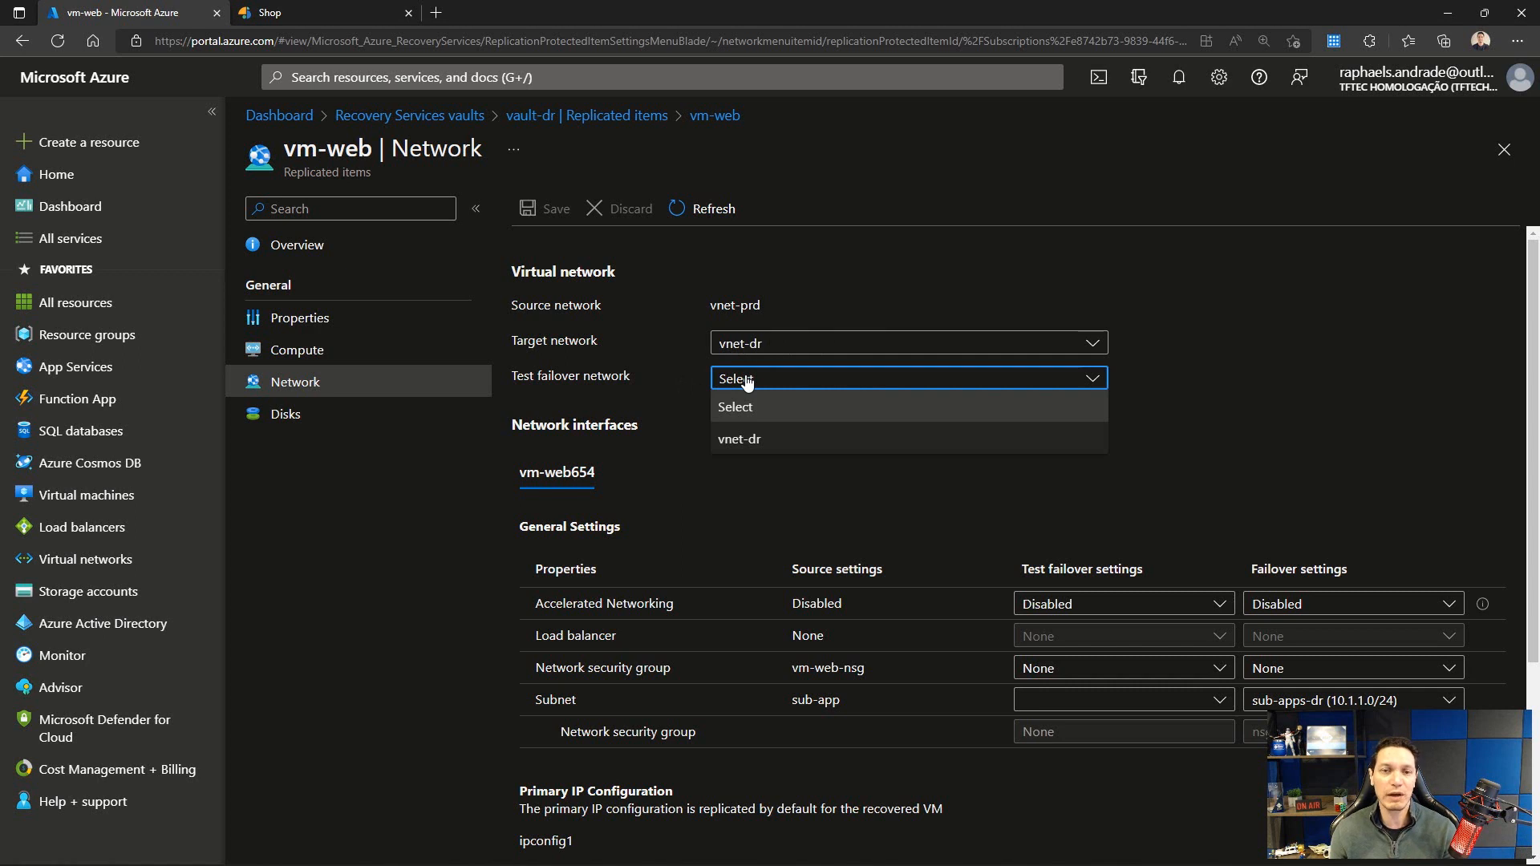
click(667, 378)
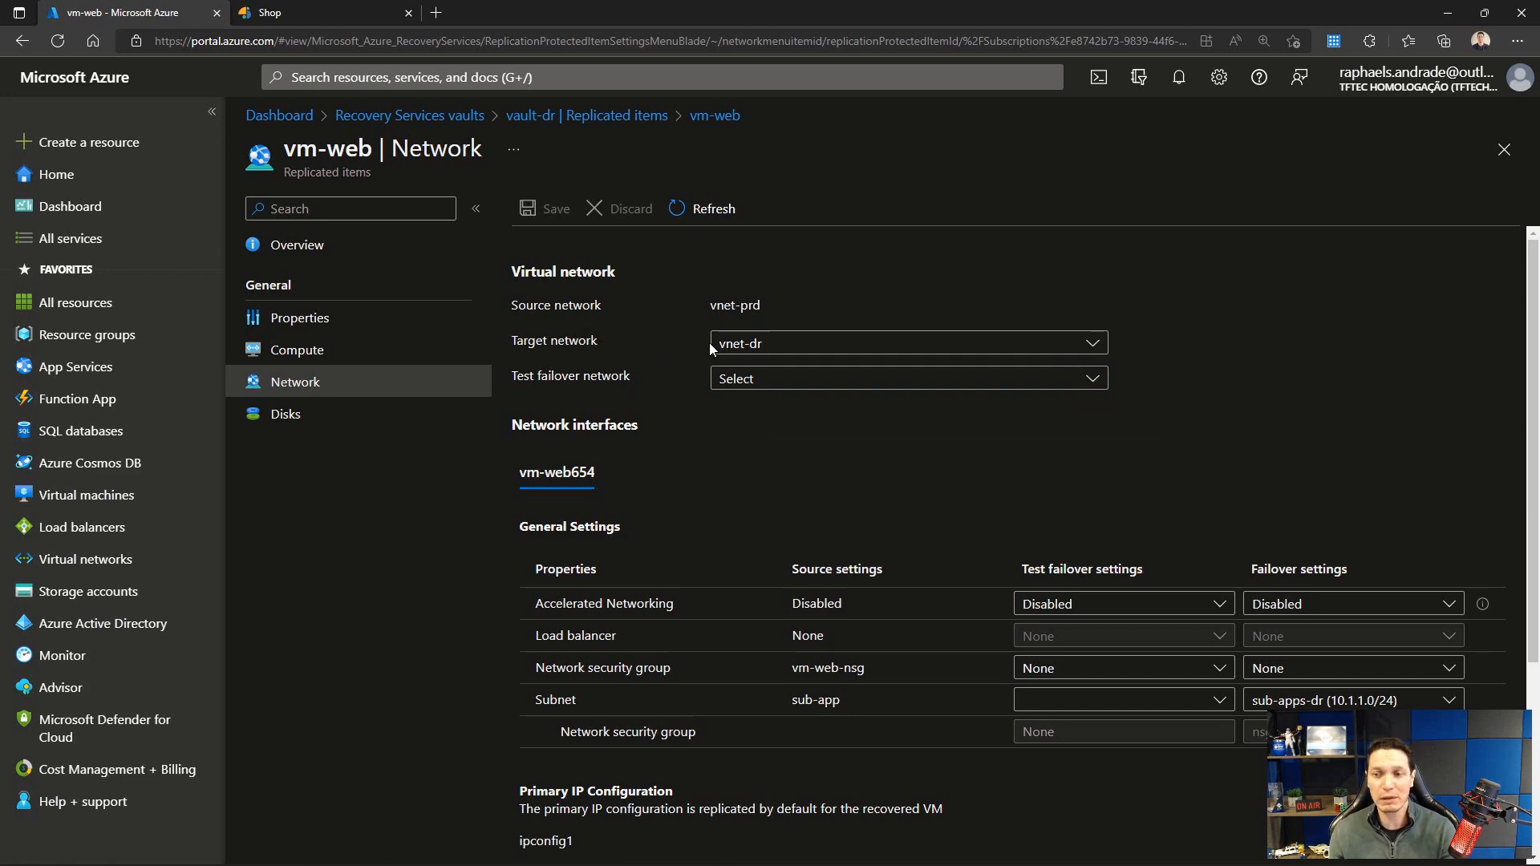
scroll(764, 393, down, 2)
scroll(1258, 371, up, 1)
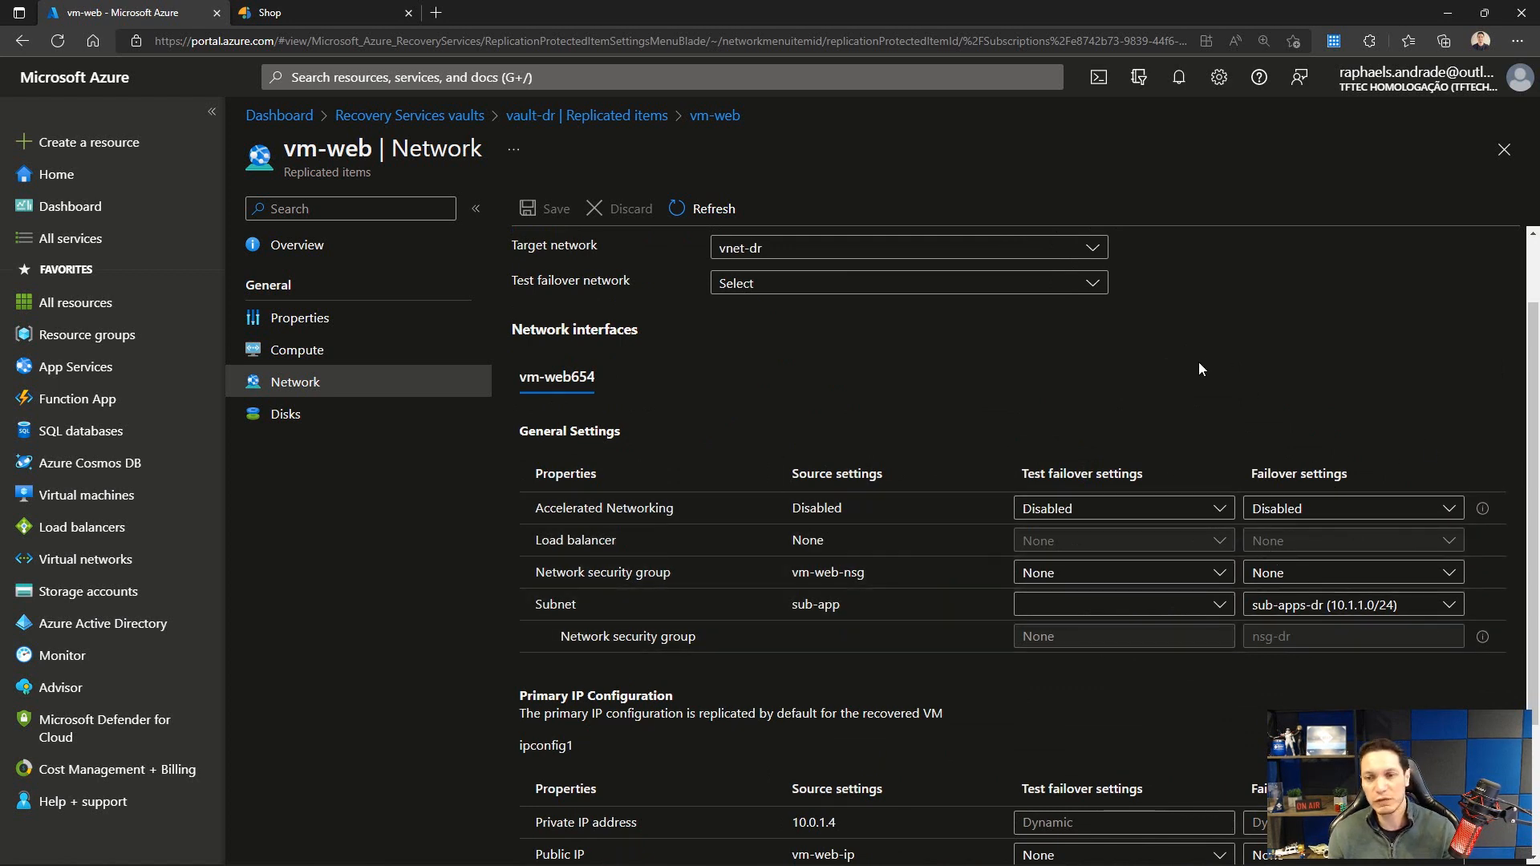
click(1297, 576)
click(1297, 576)
click(1196, 578)
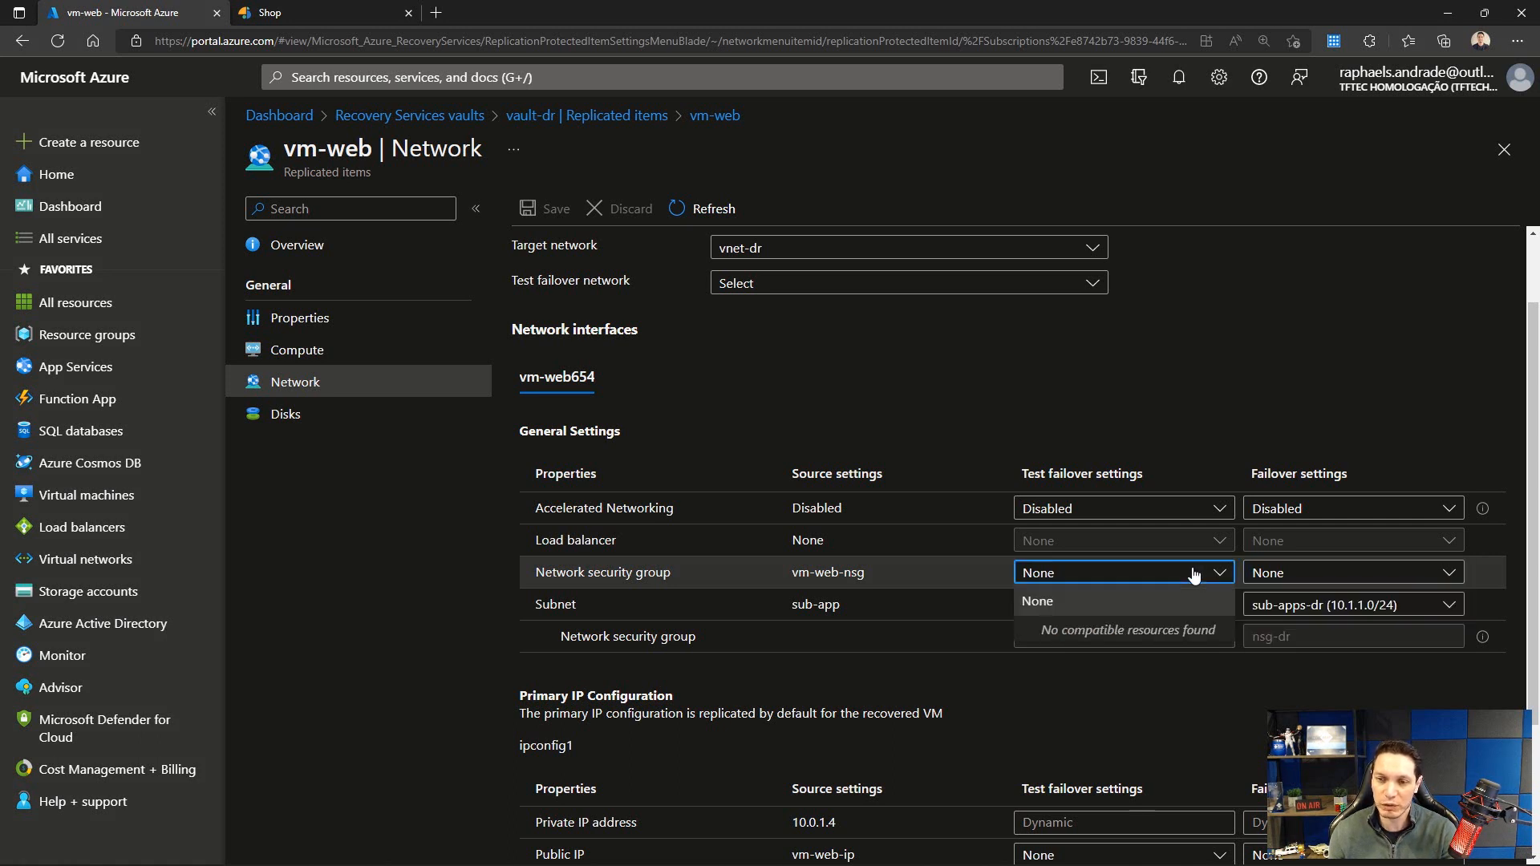
click(1196, 577)
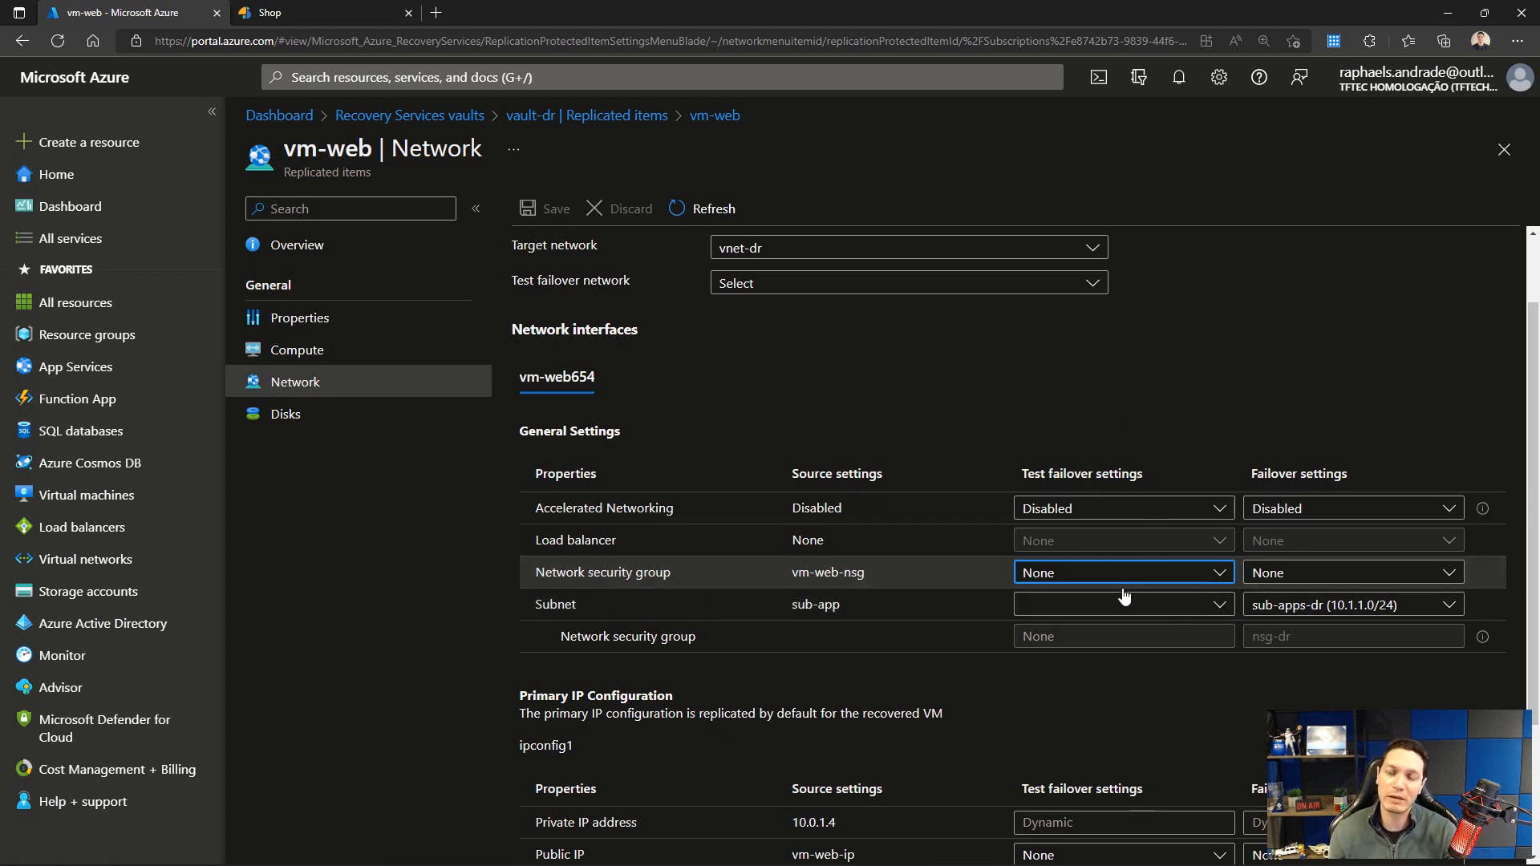
Step: Examine the private IP address settings of ipconfig1 for test failover and failover, and return to the replicated items
scroll(1125, 676, down, 3)
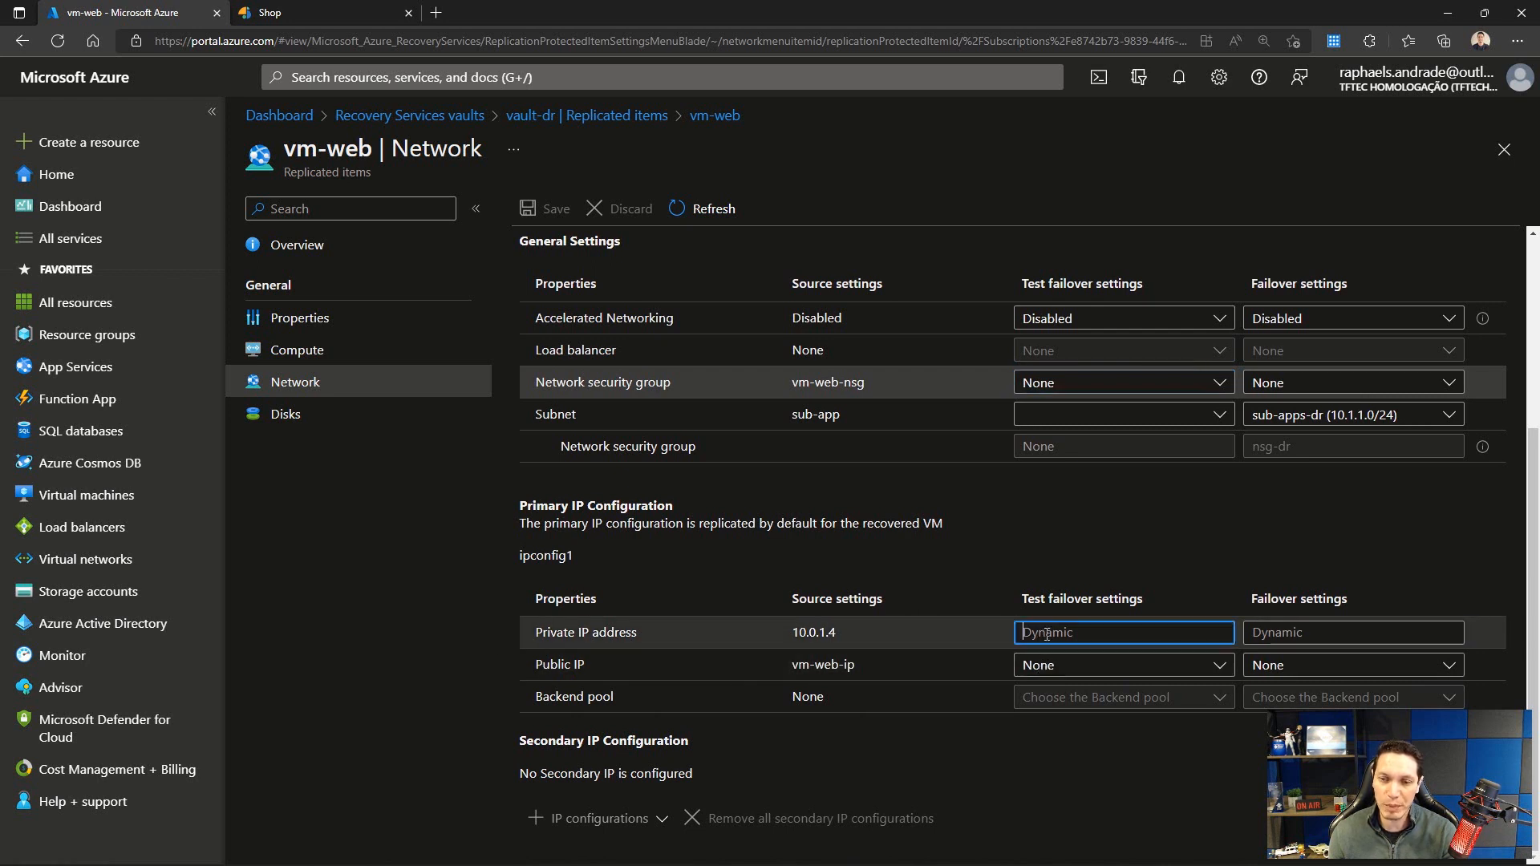
click(1195, 634)
key(Tab)
click(1169, 632)
click(1337, 633)
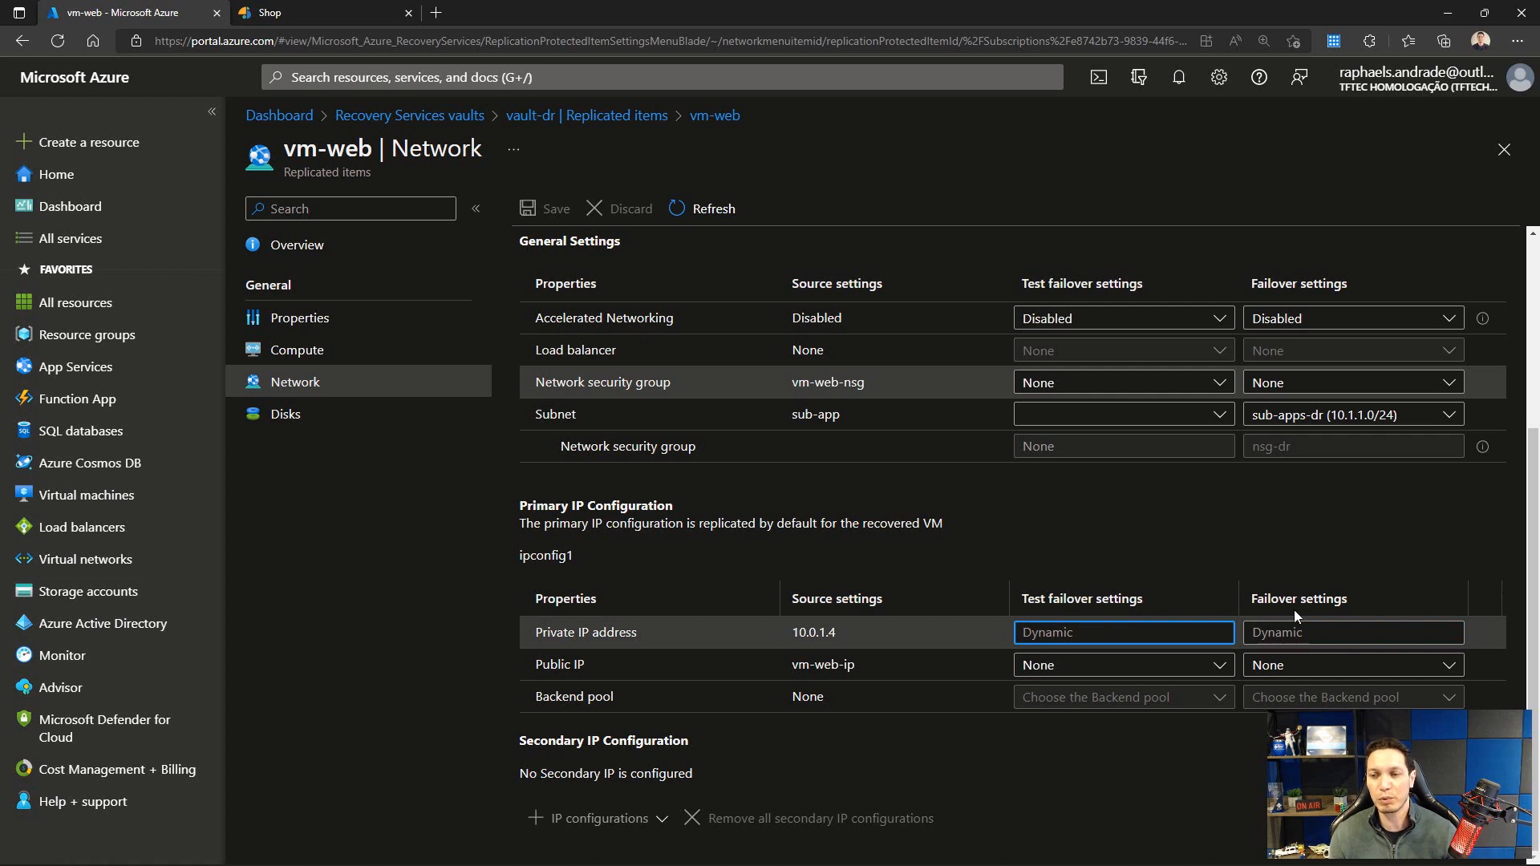
click(1294, 632)
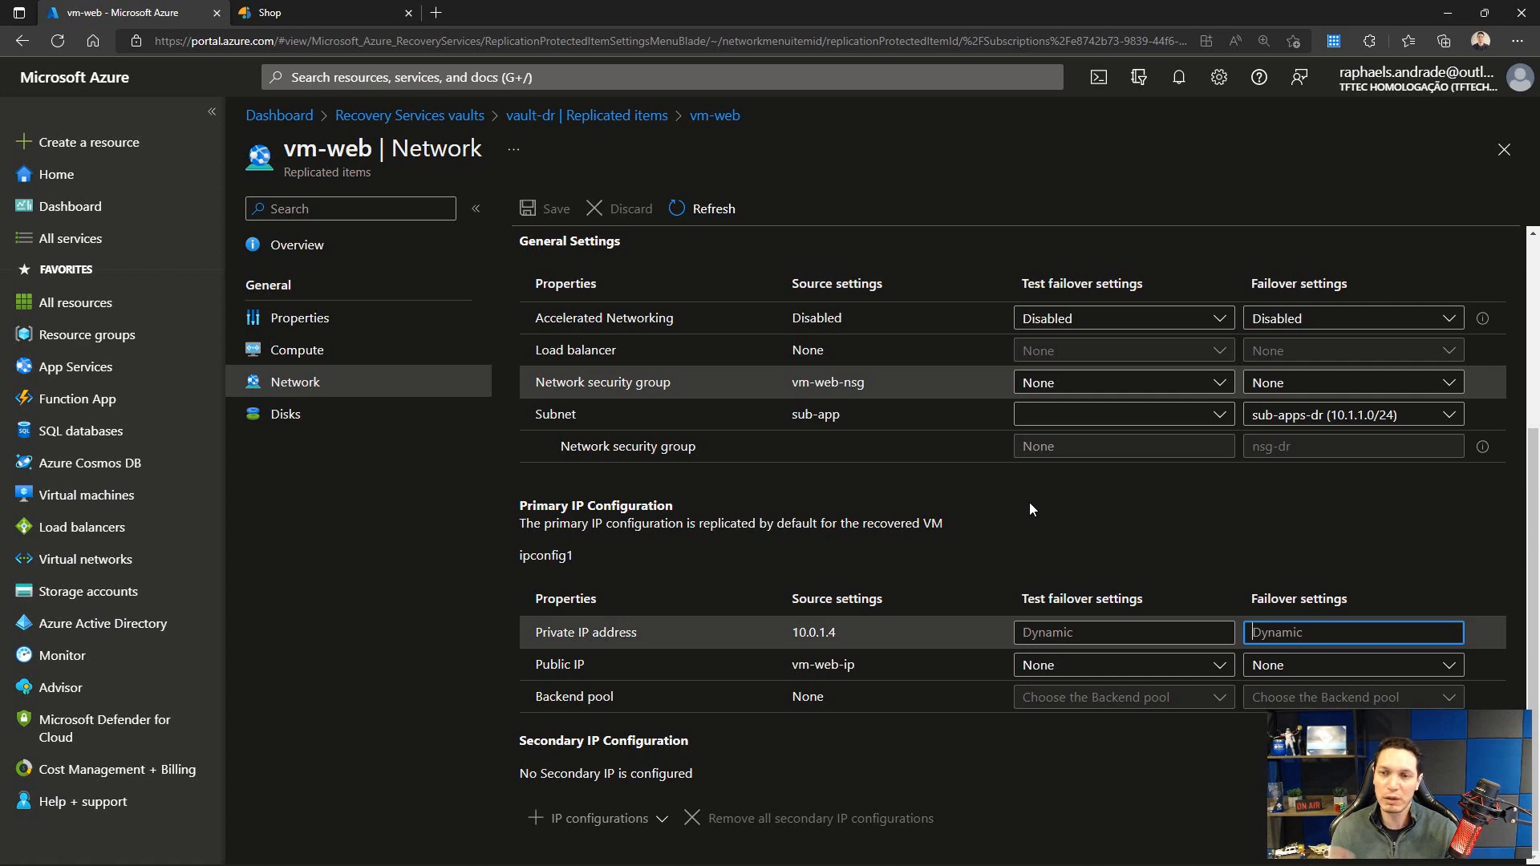
scroll(835, 481, up, 4)
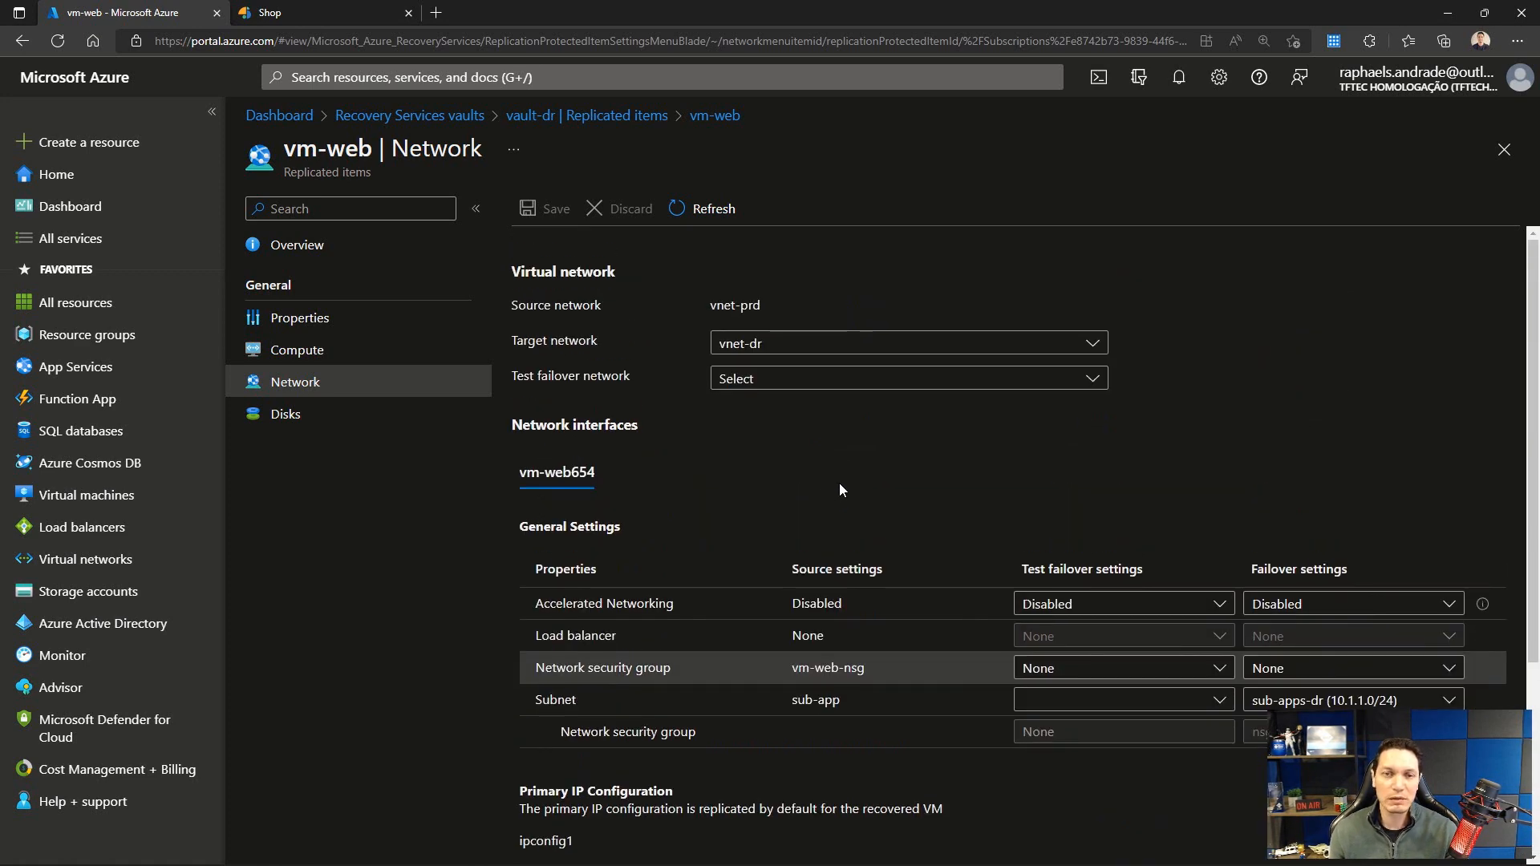
scroll(1021, 573, down, 4)
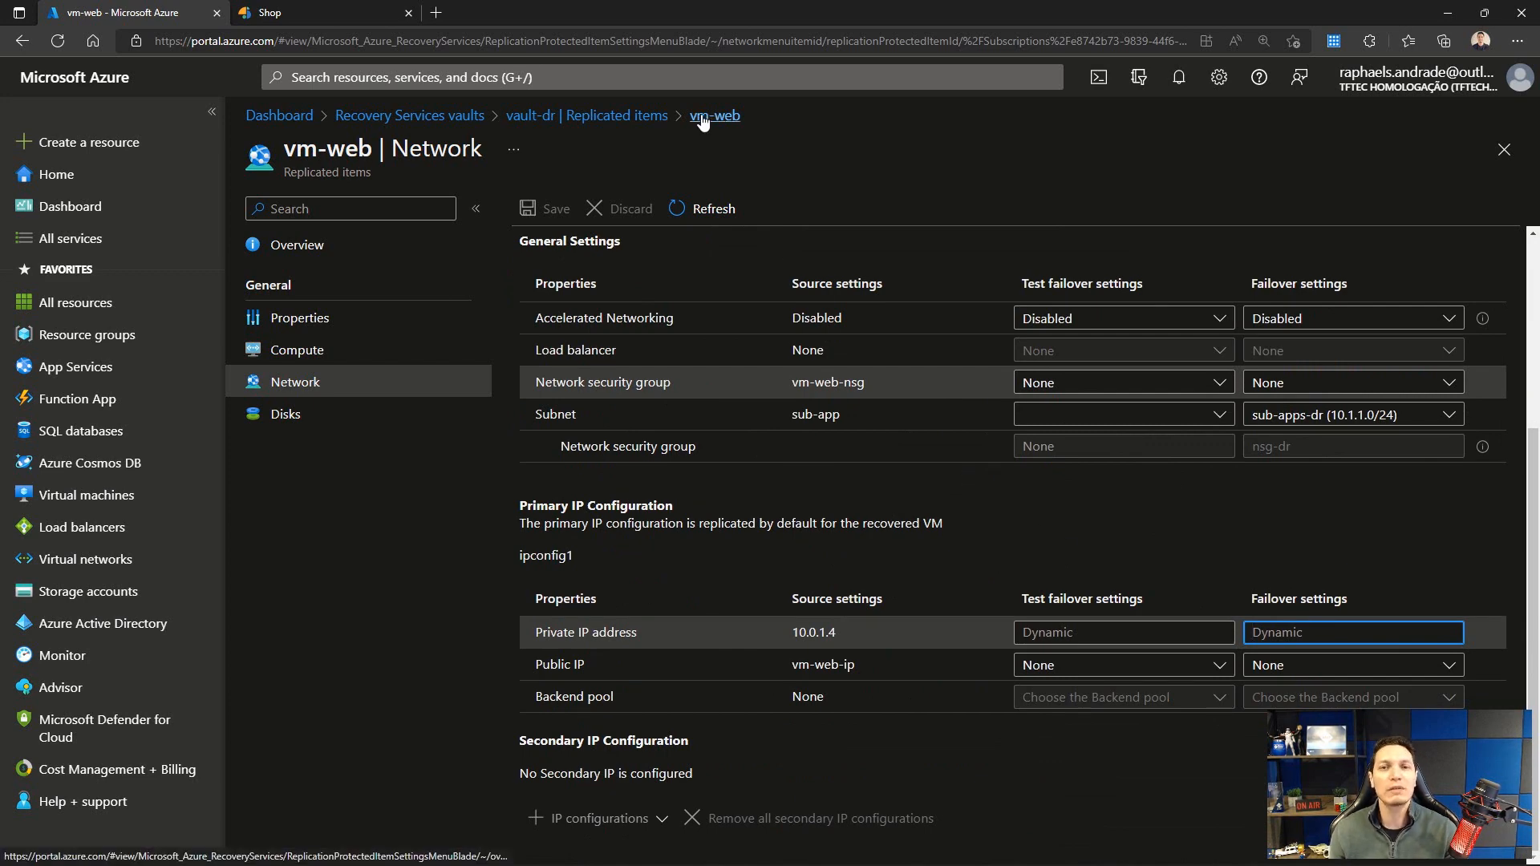
click(656, 116)
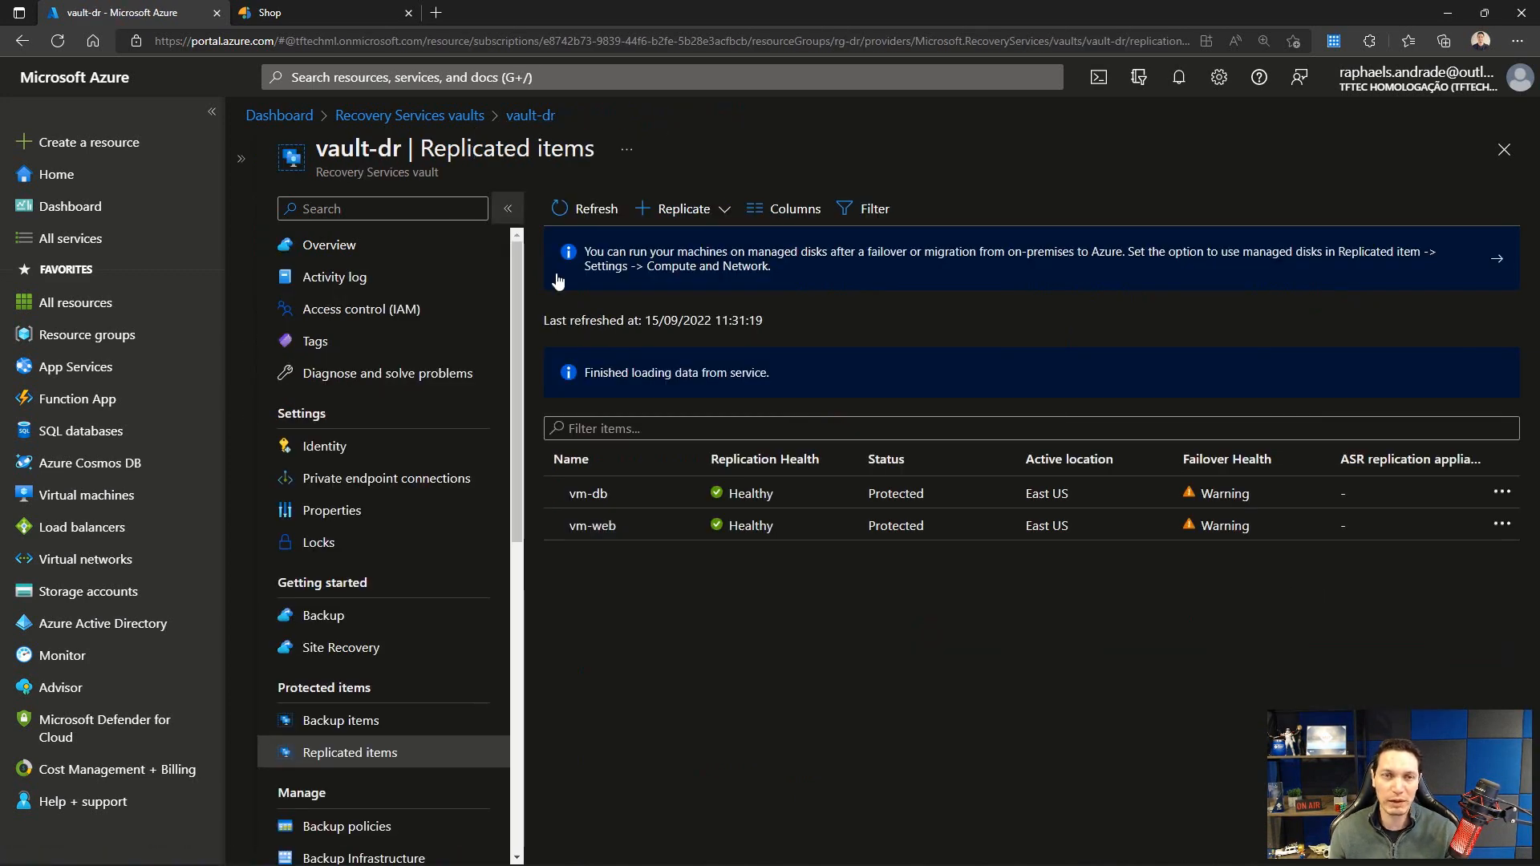
click(602, 495)
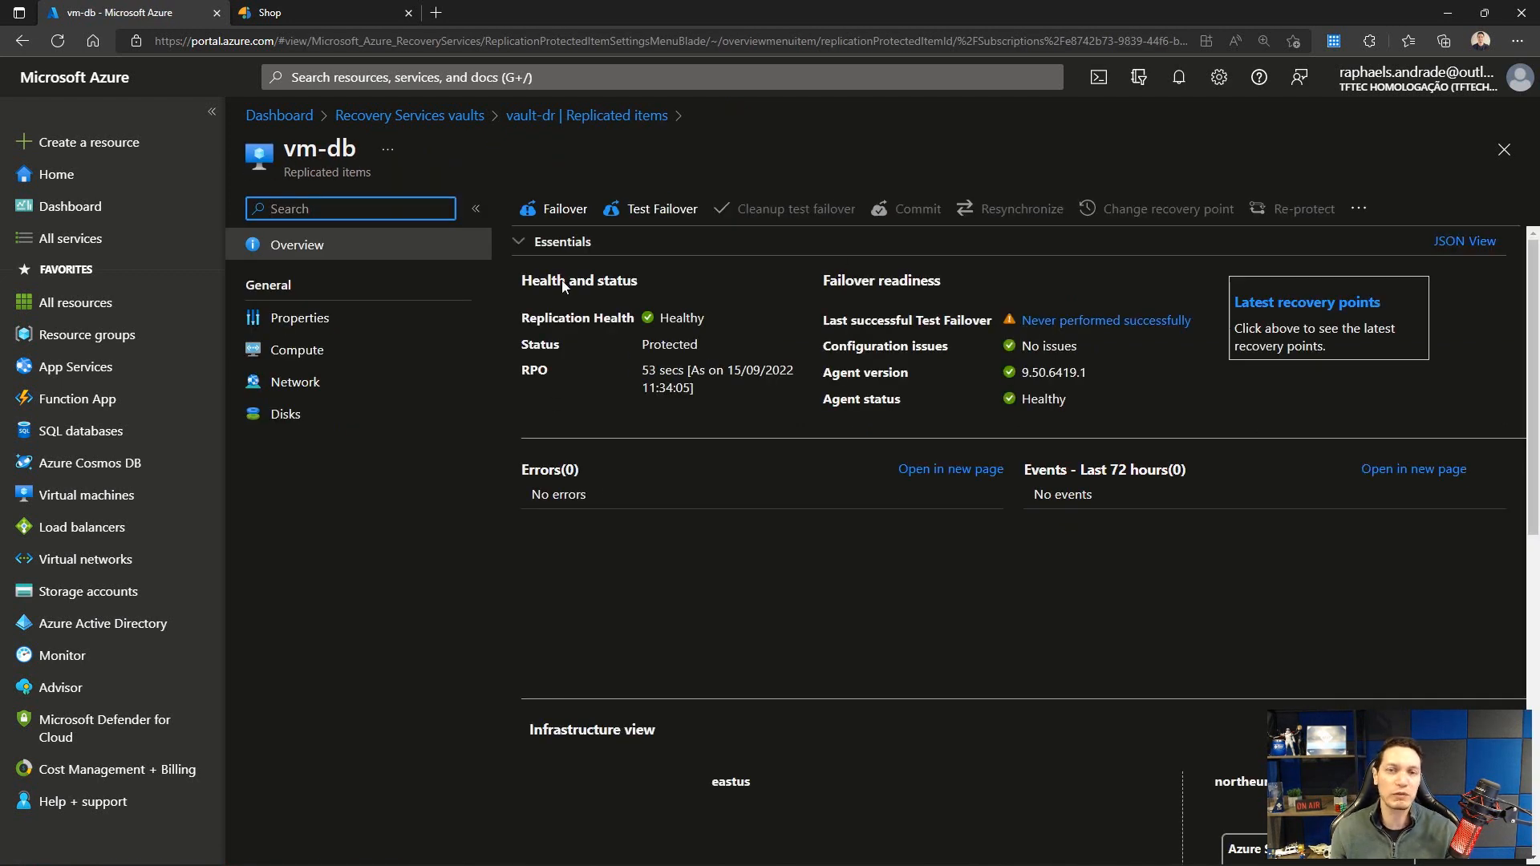
click(642, 207)
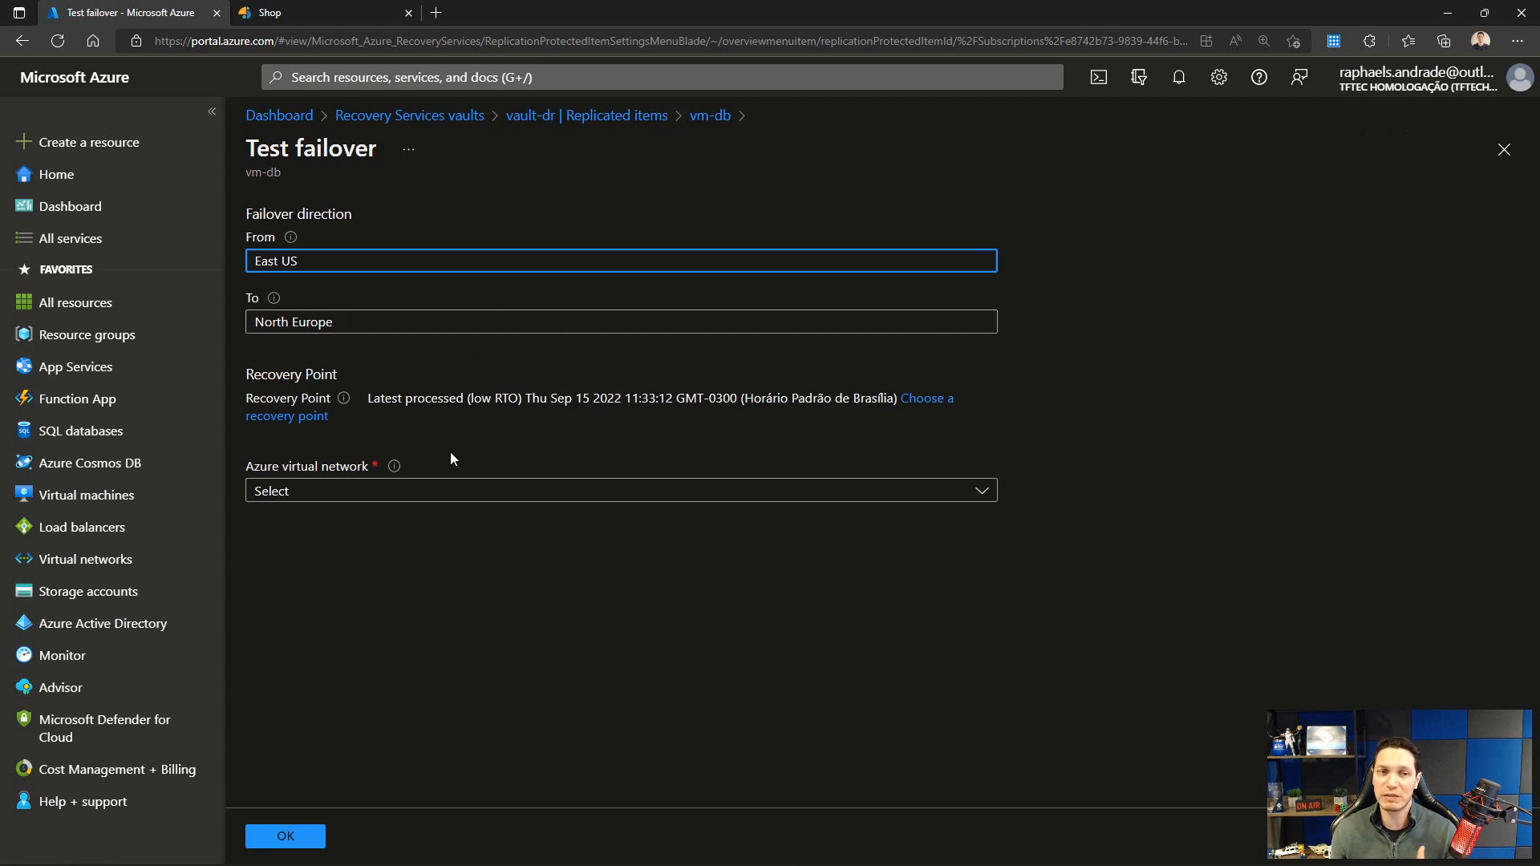
click(447, 489)
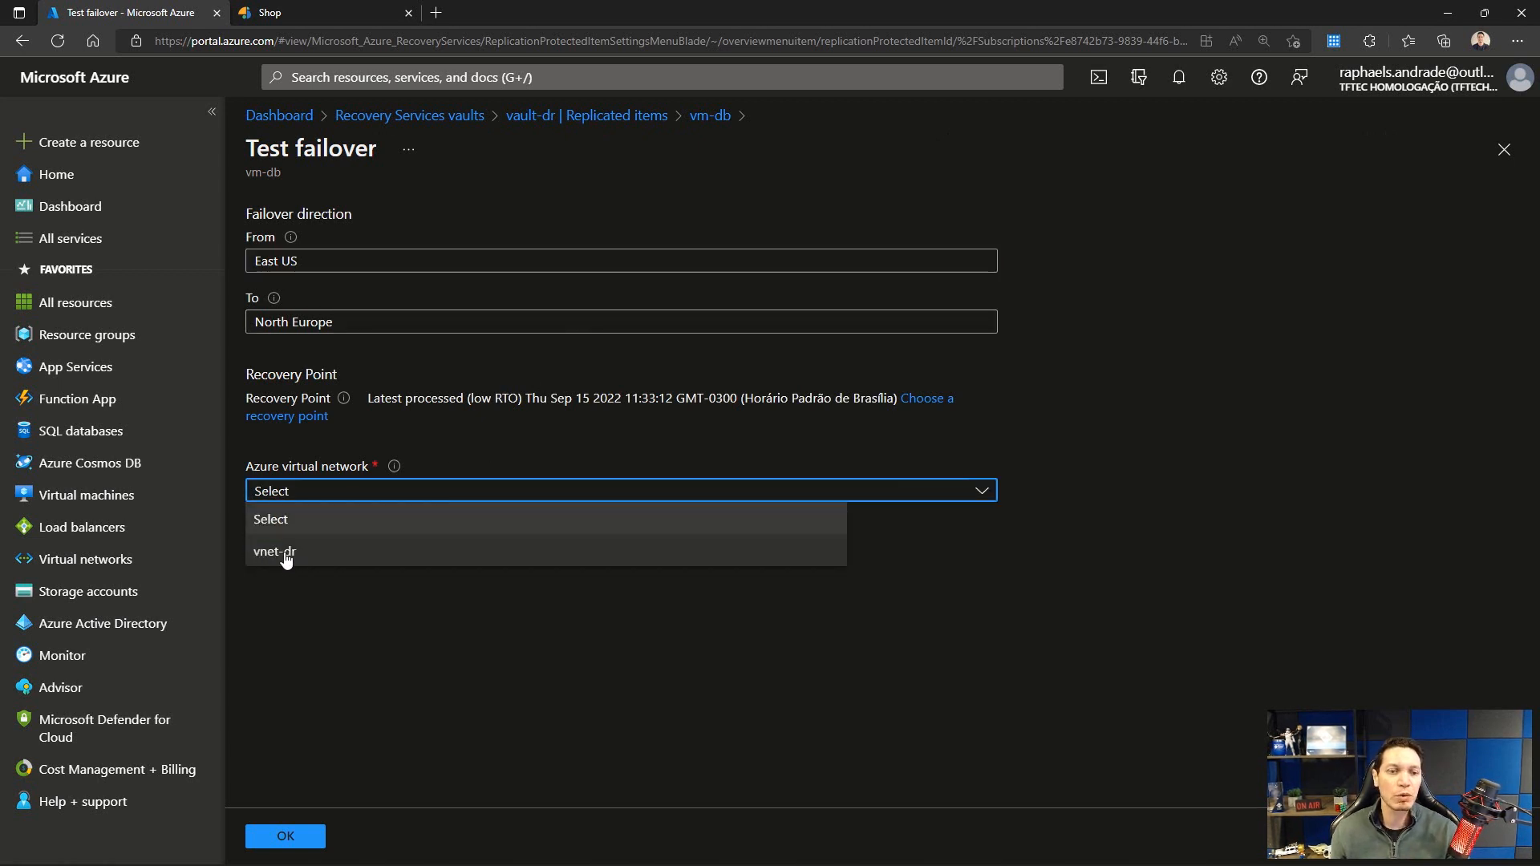
click(289, 553)
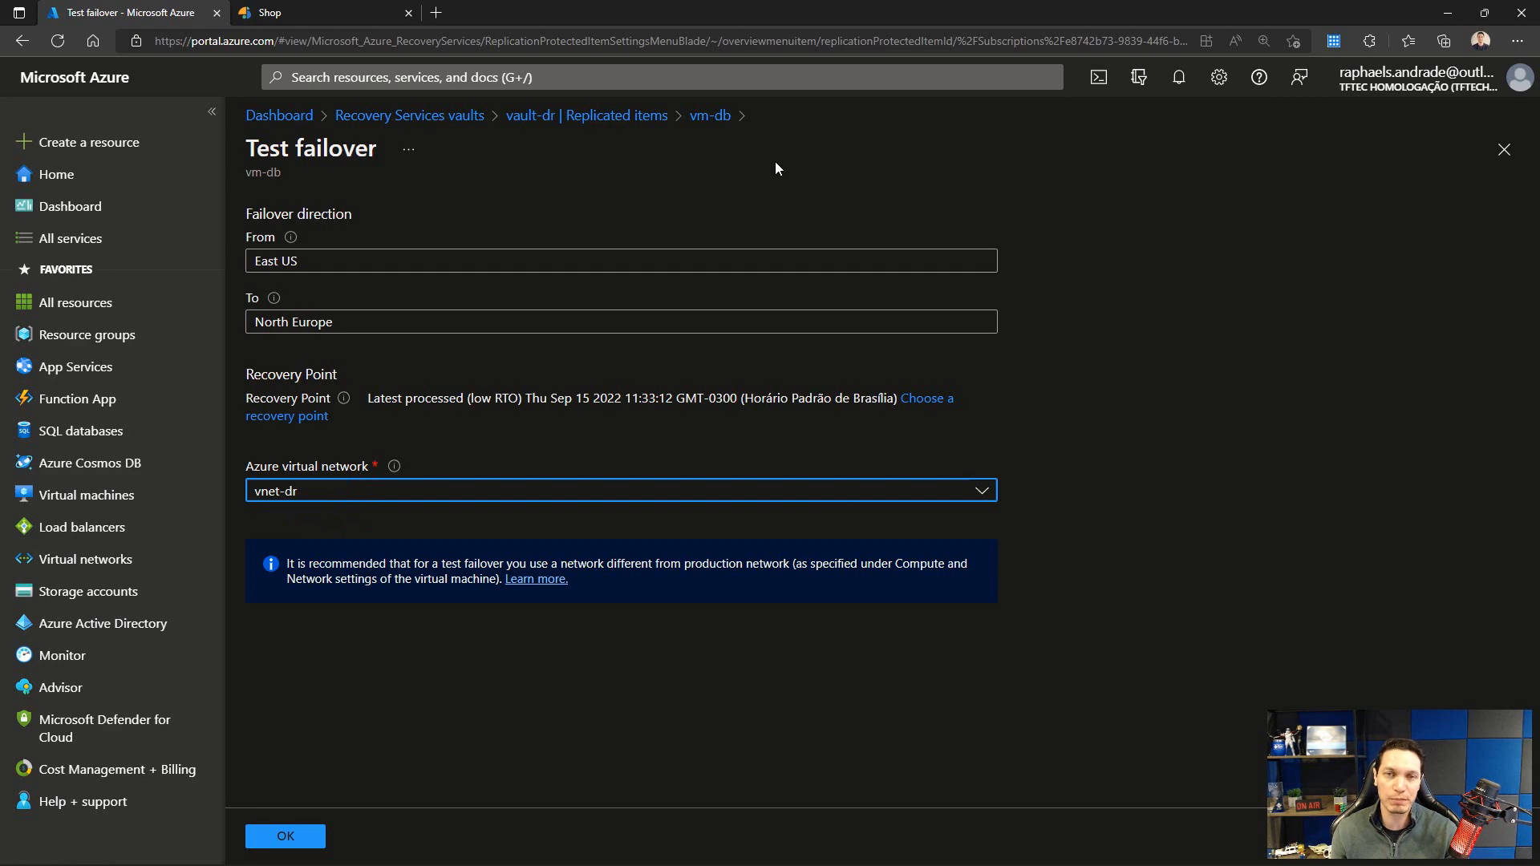
click(616, 118)
click(835, 128)
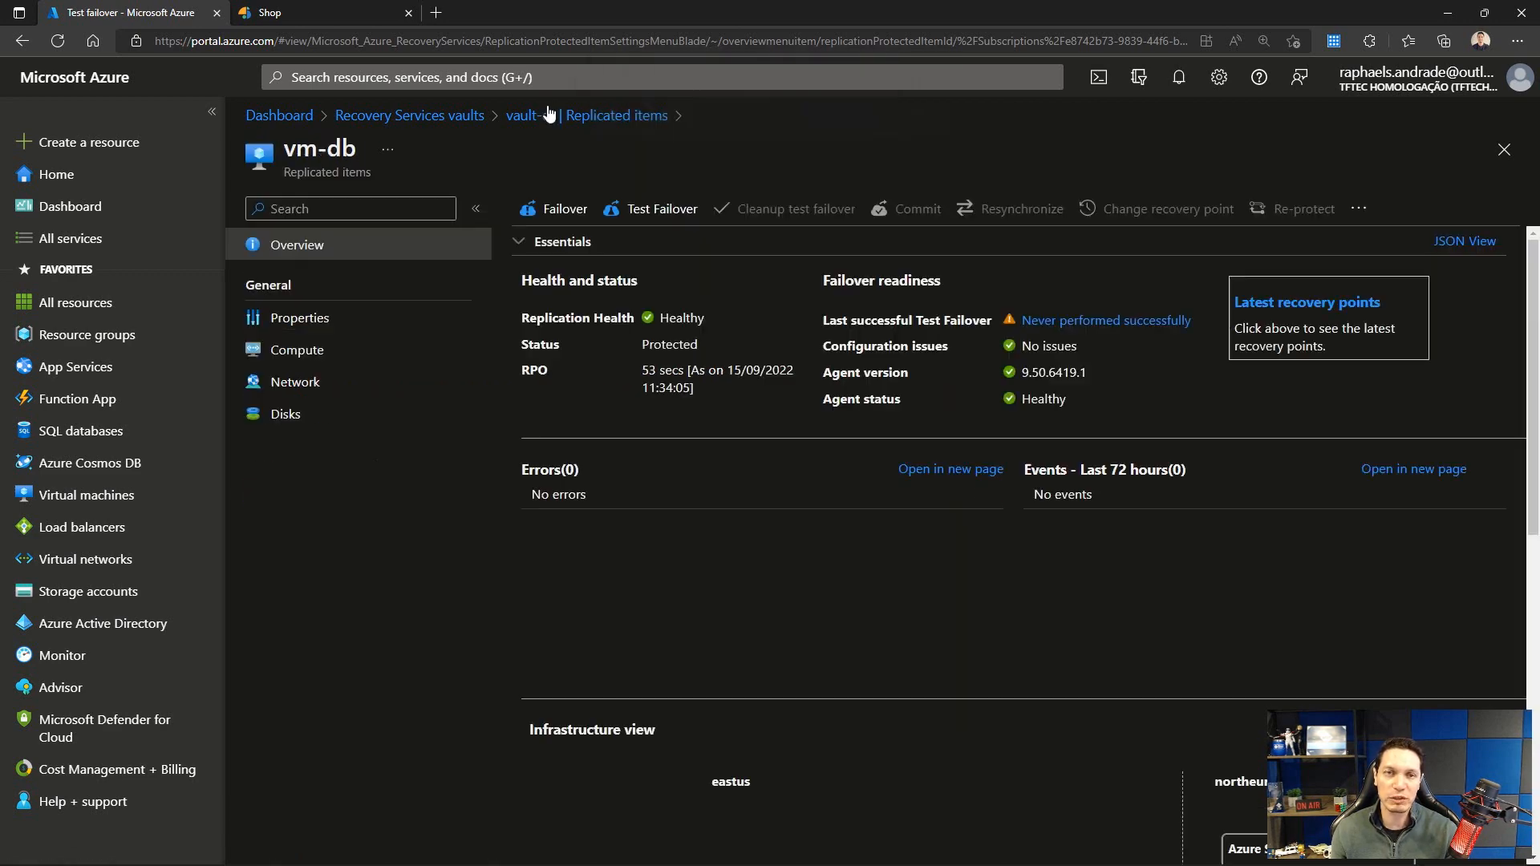
click(571, 117)
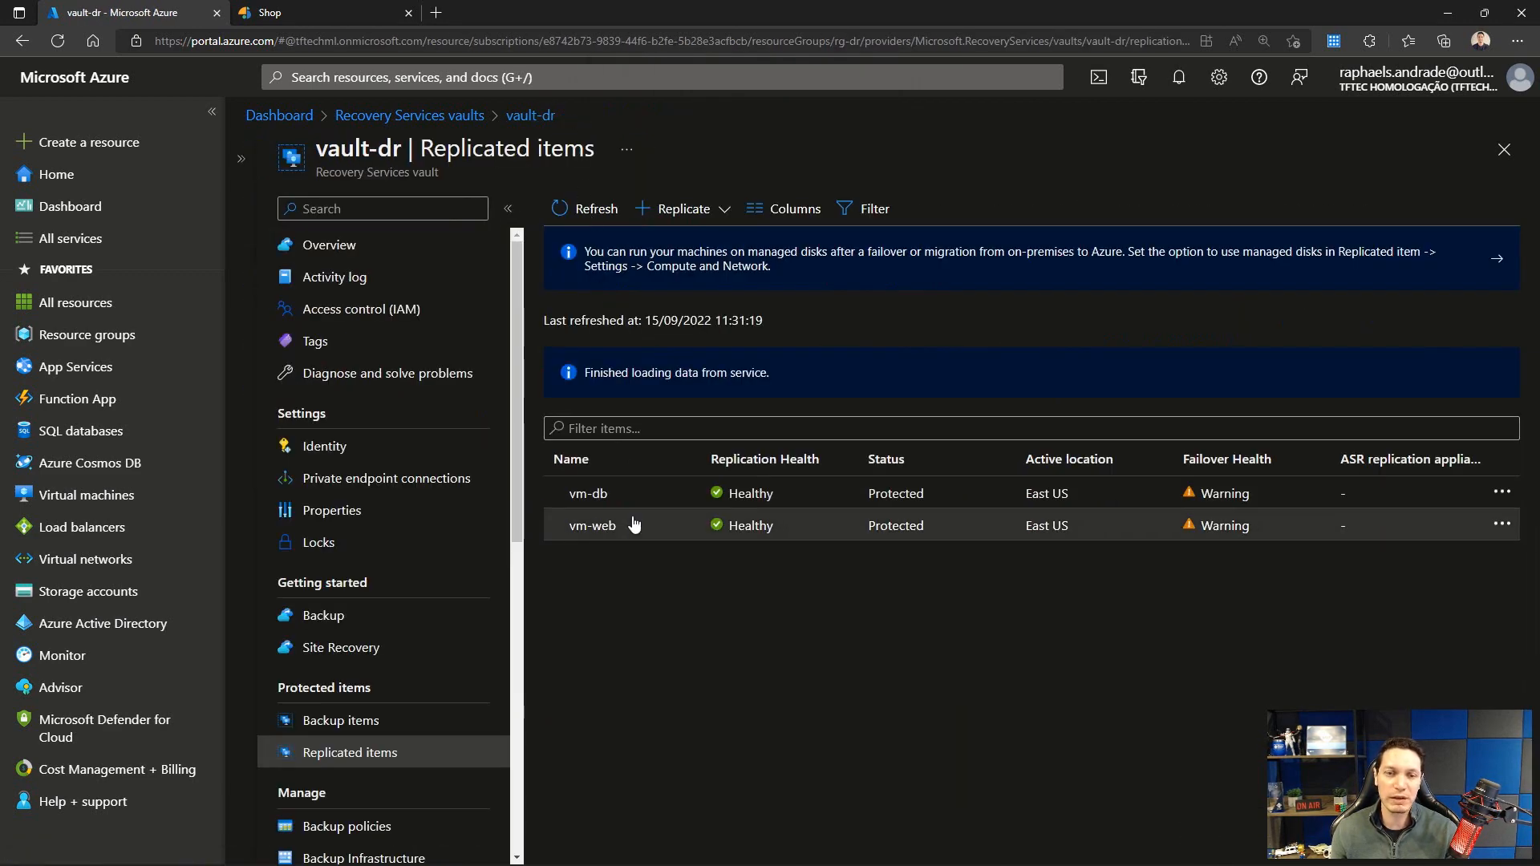
click(594, 495)
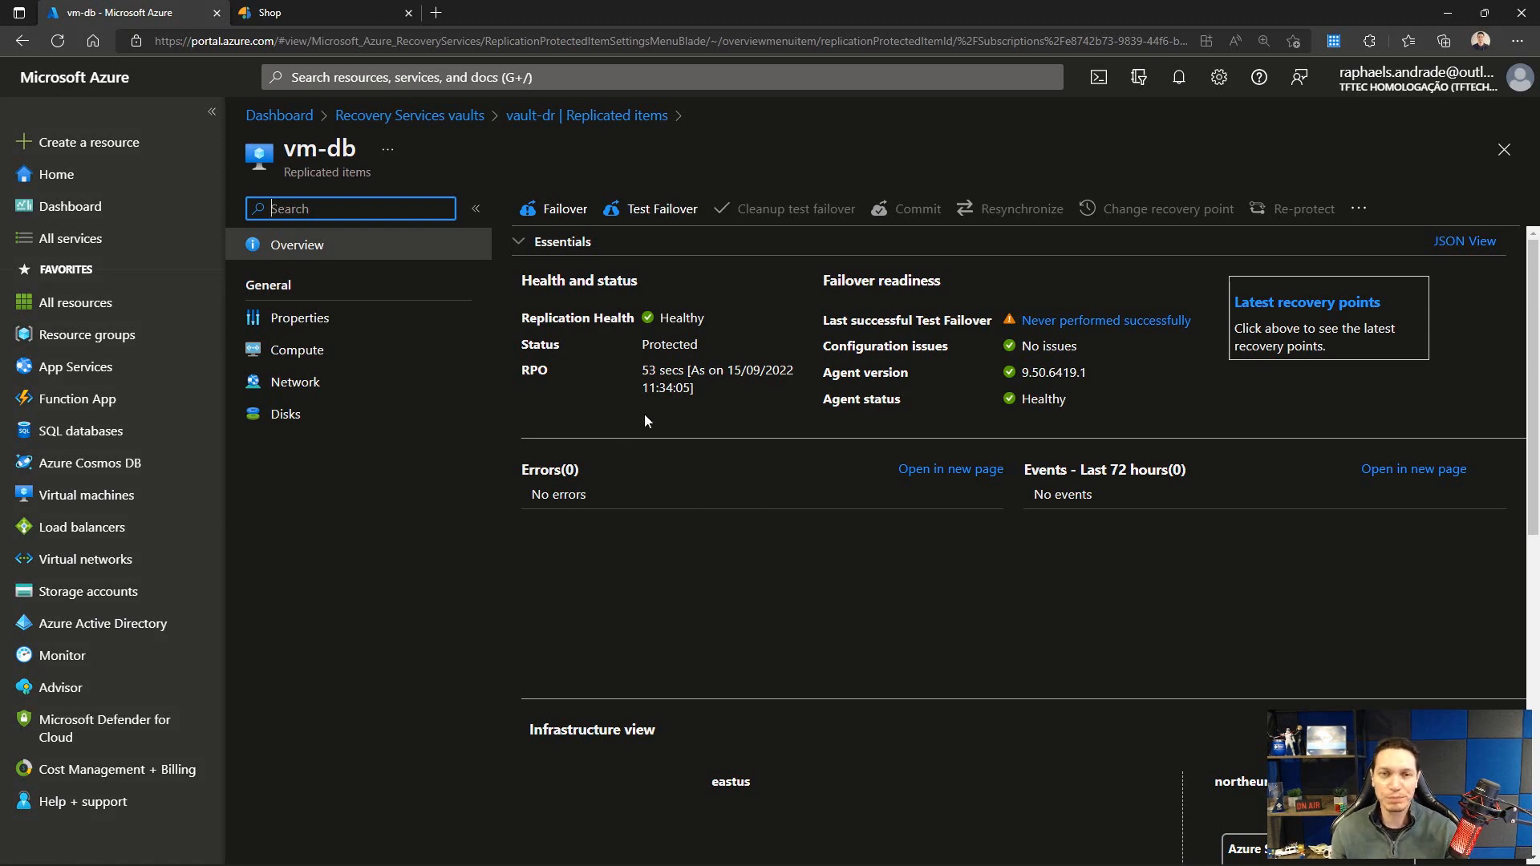
click(574, 114)
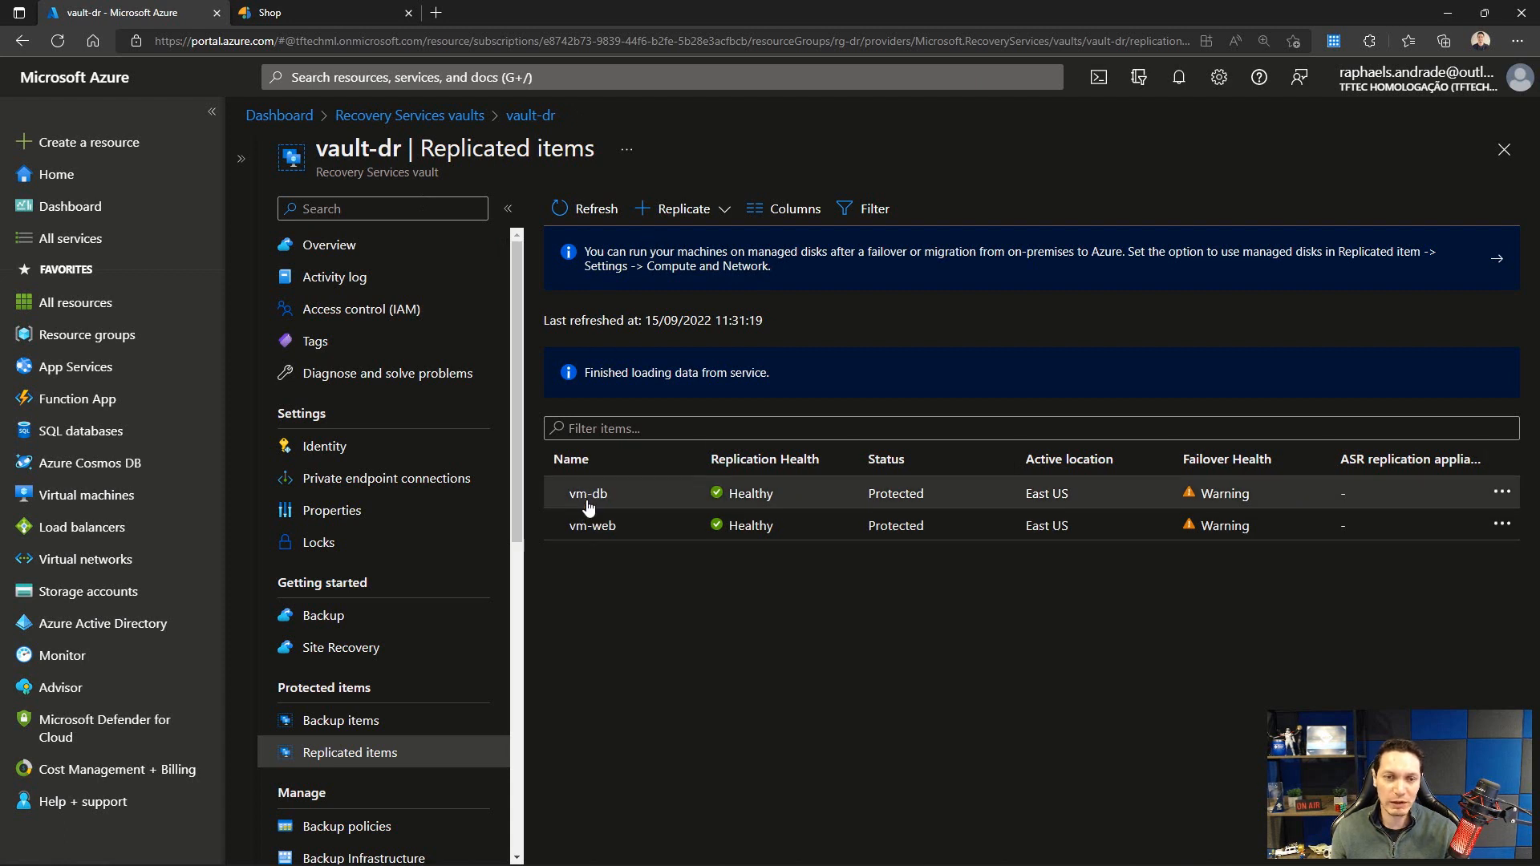
Step: Open the network settings of vm-web for editing and set the test failover network to vnet-dr
click(585, 529)
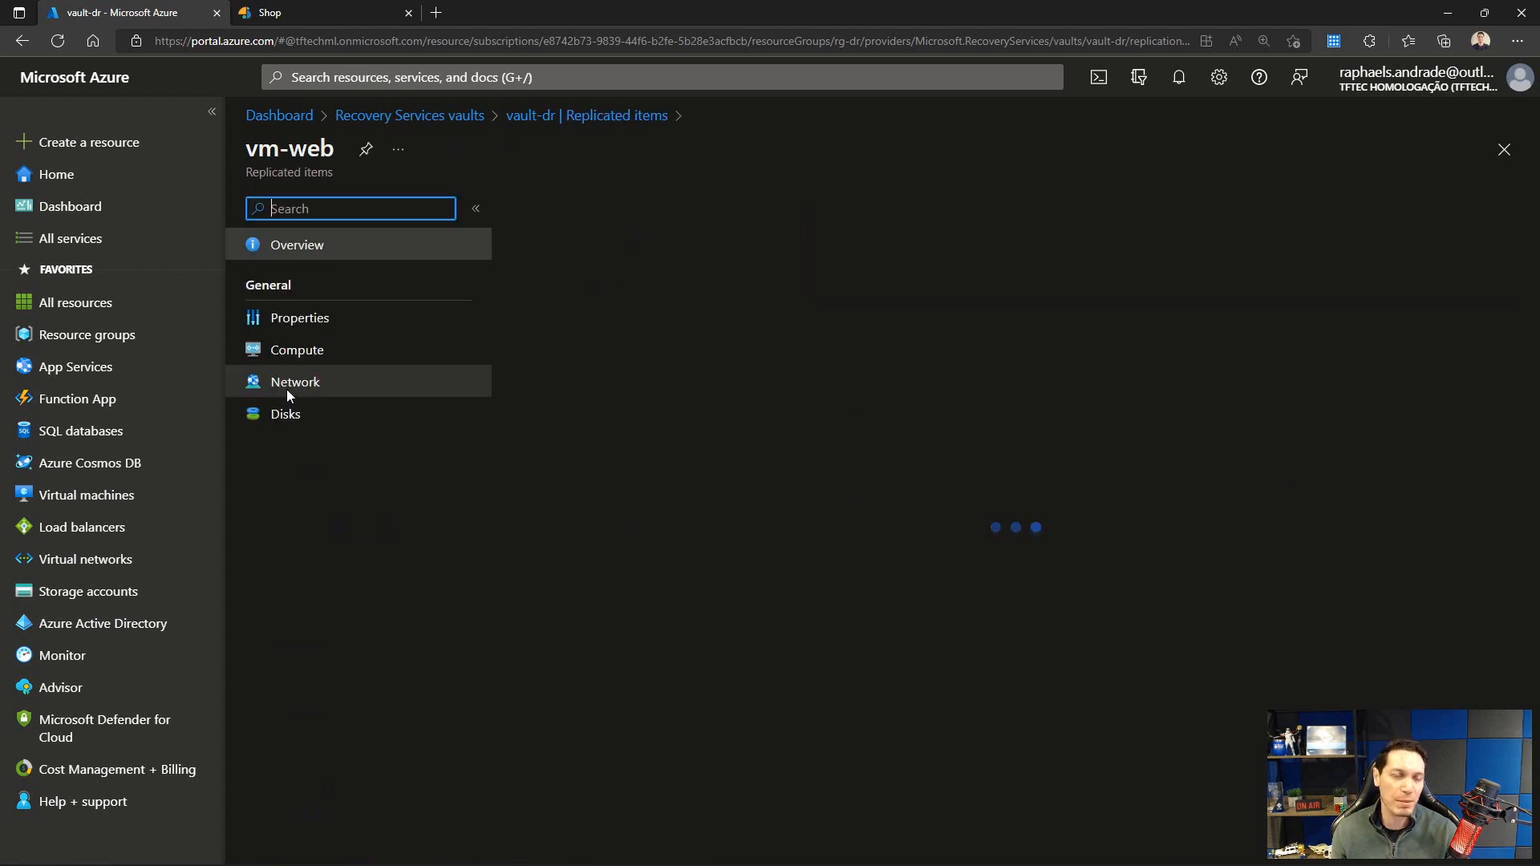
click(284, 345)
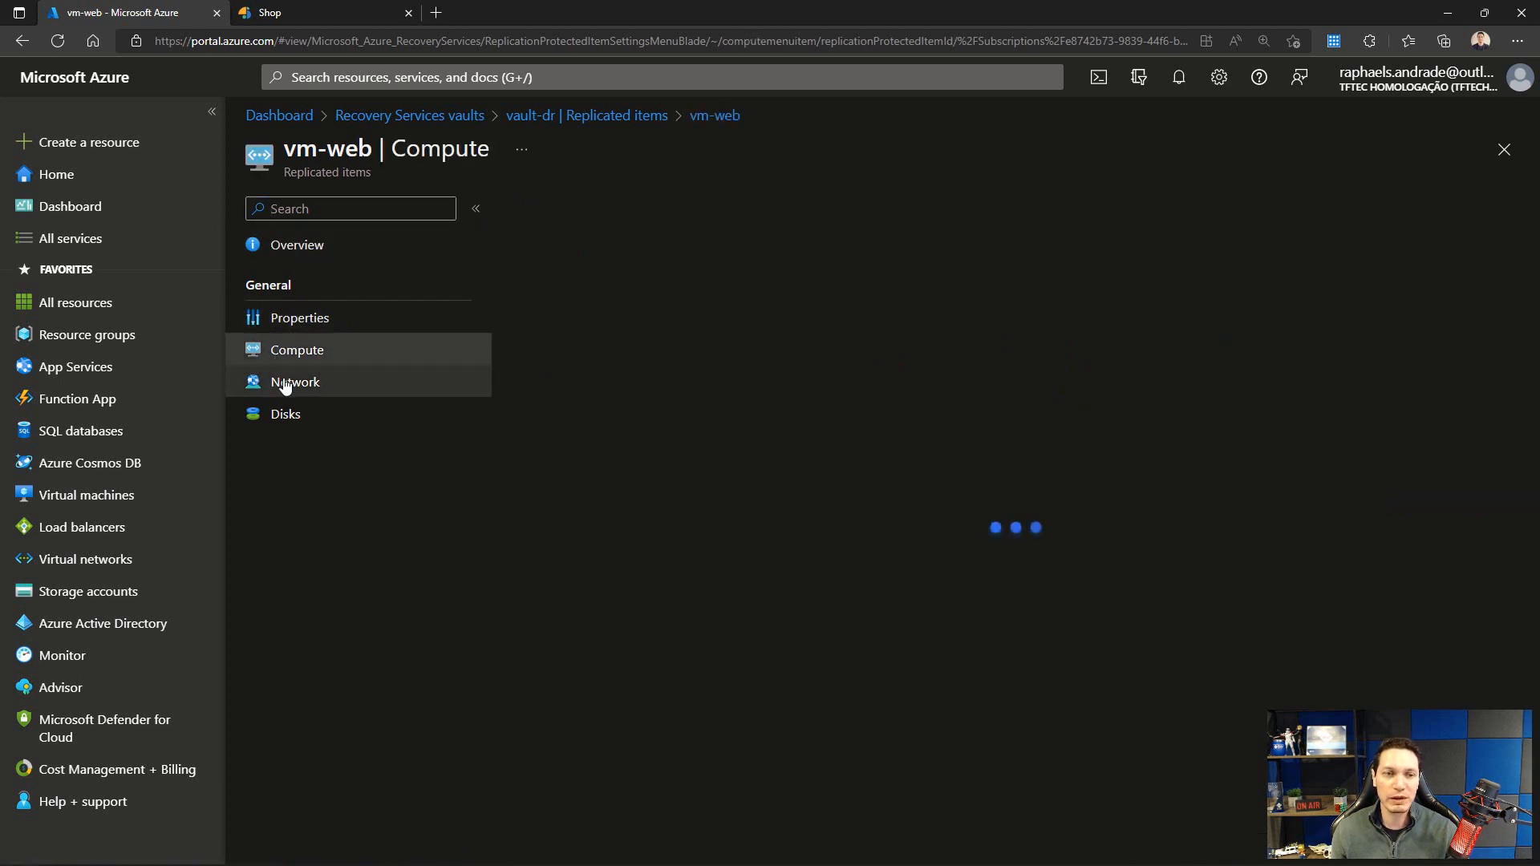
click(277, 382)
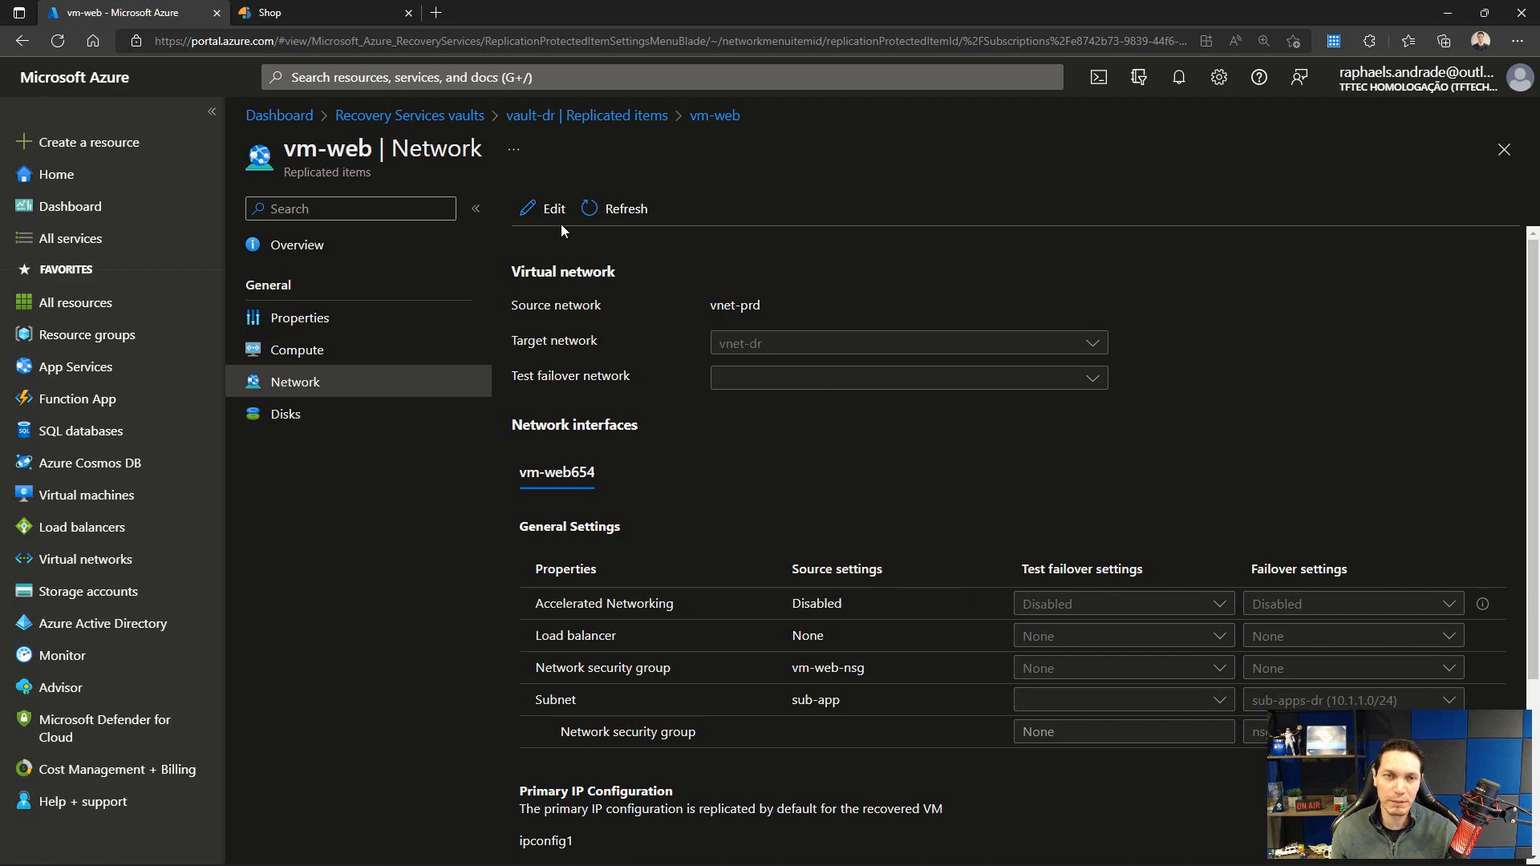
click(552, 209)
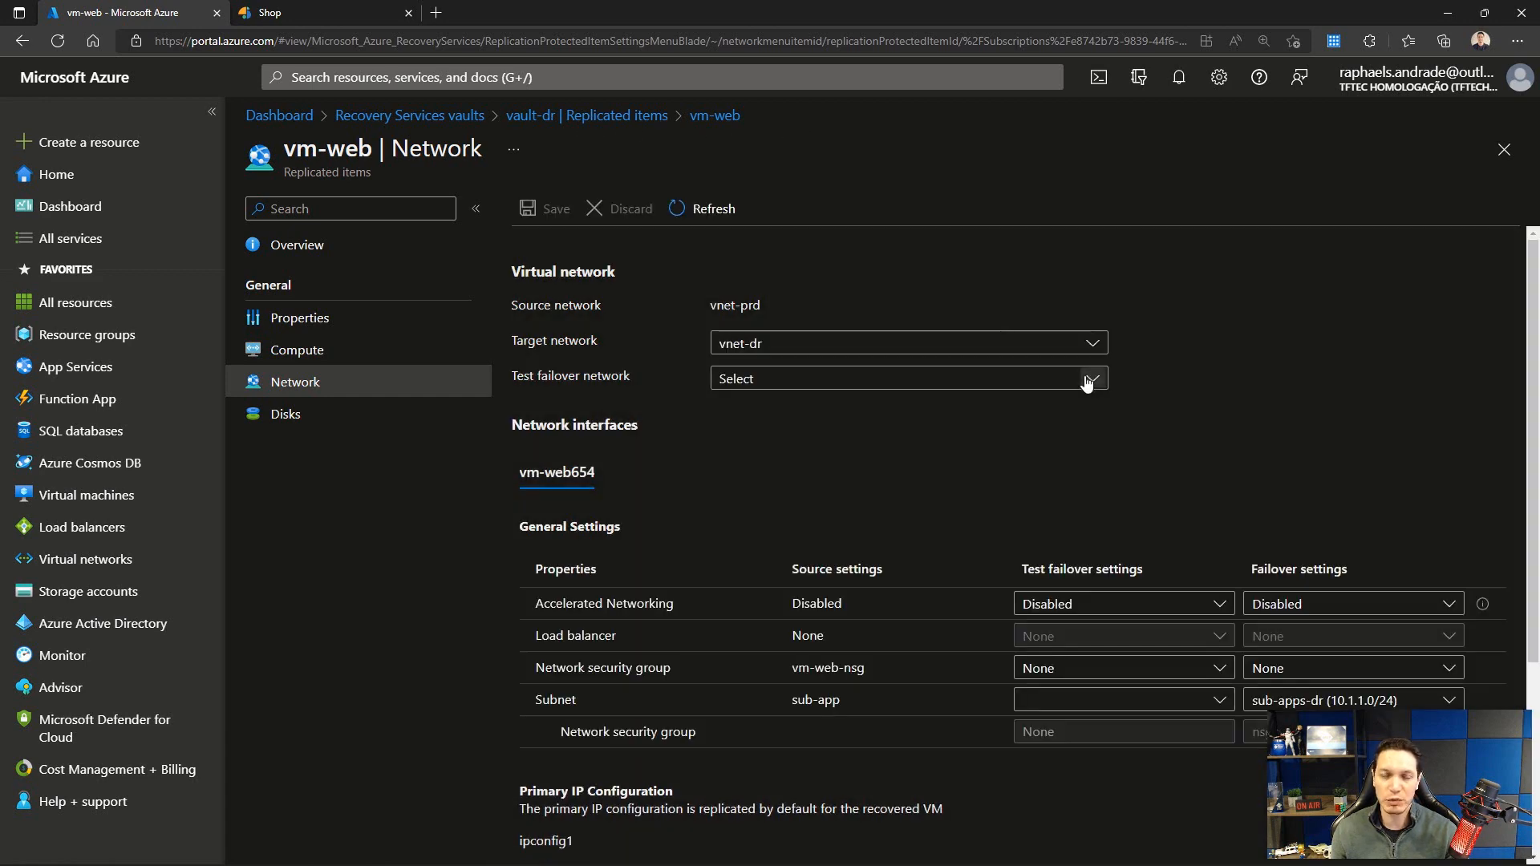
click(1087, 380)
click(733, 436)
scroll(1279, 454, down, 3)
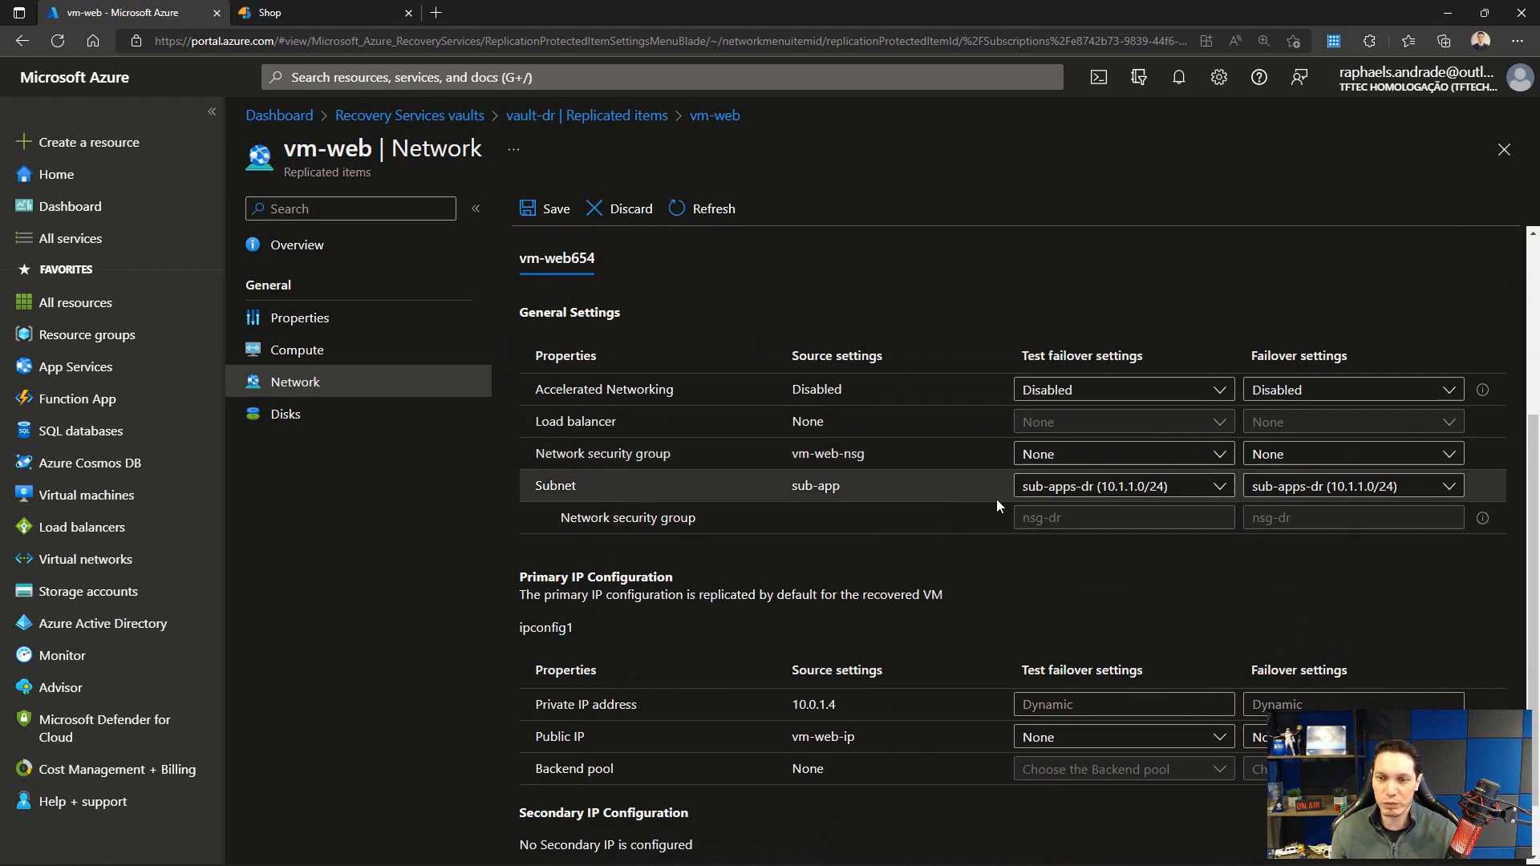
scroll(995, 510, down, 1)
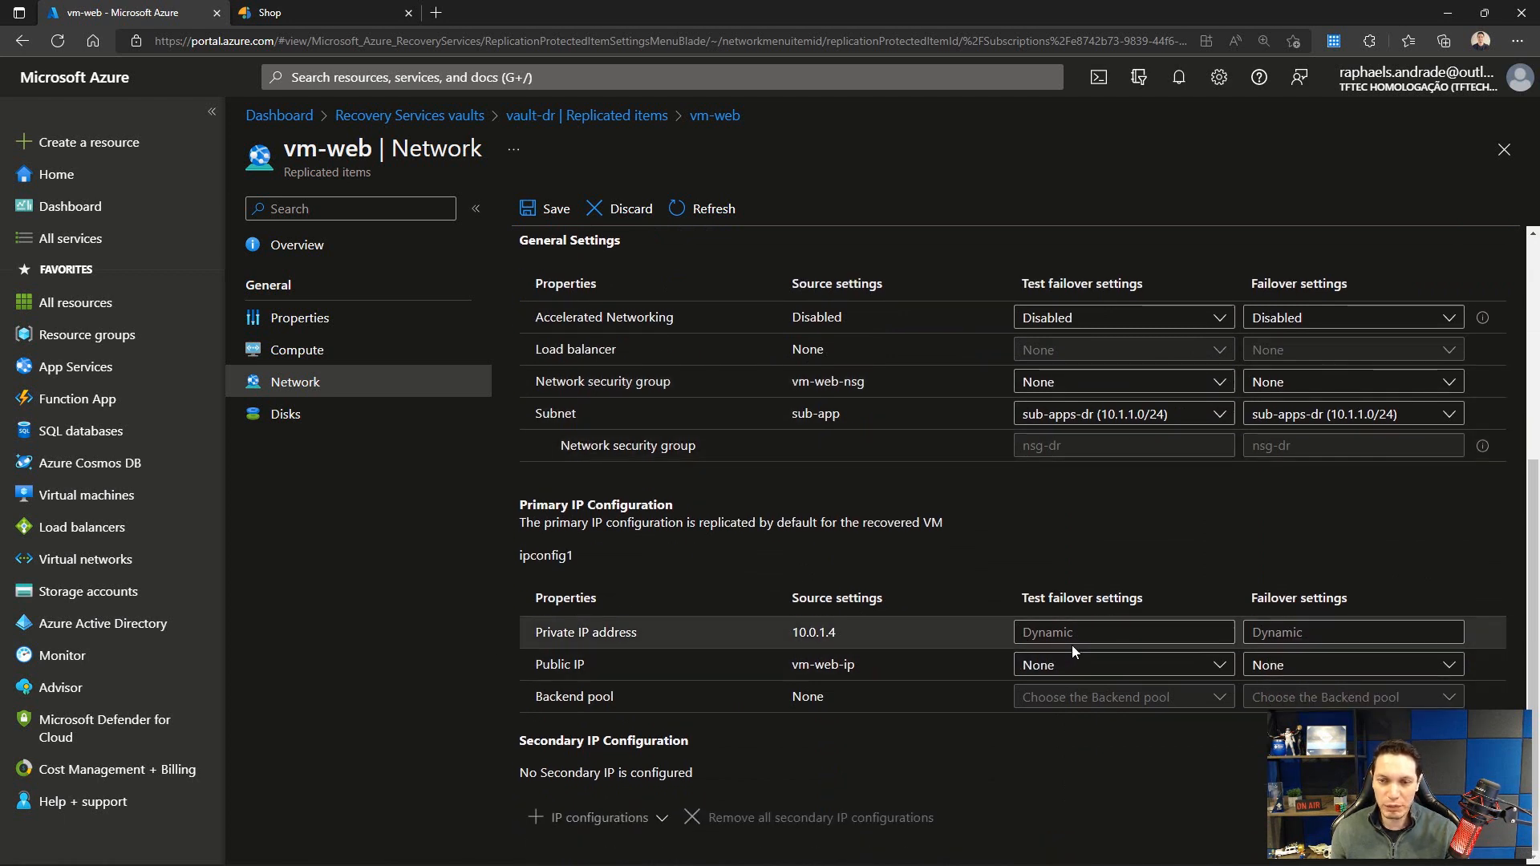
Step: Assign pip-vm-web-dr as the test failover public IP of ipconfig1, save the network settings, and return to the replicated items
click(1053, 671)
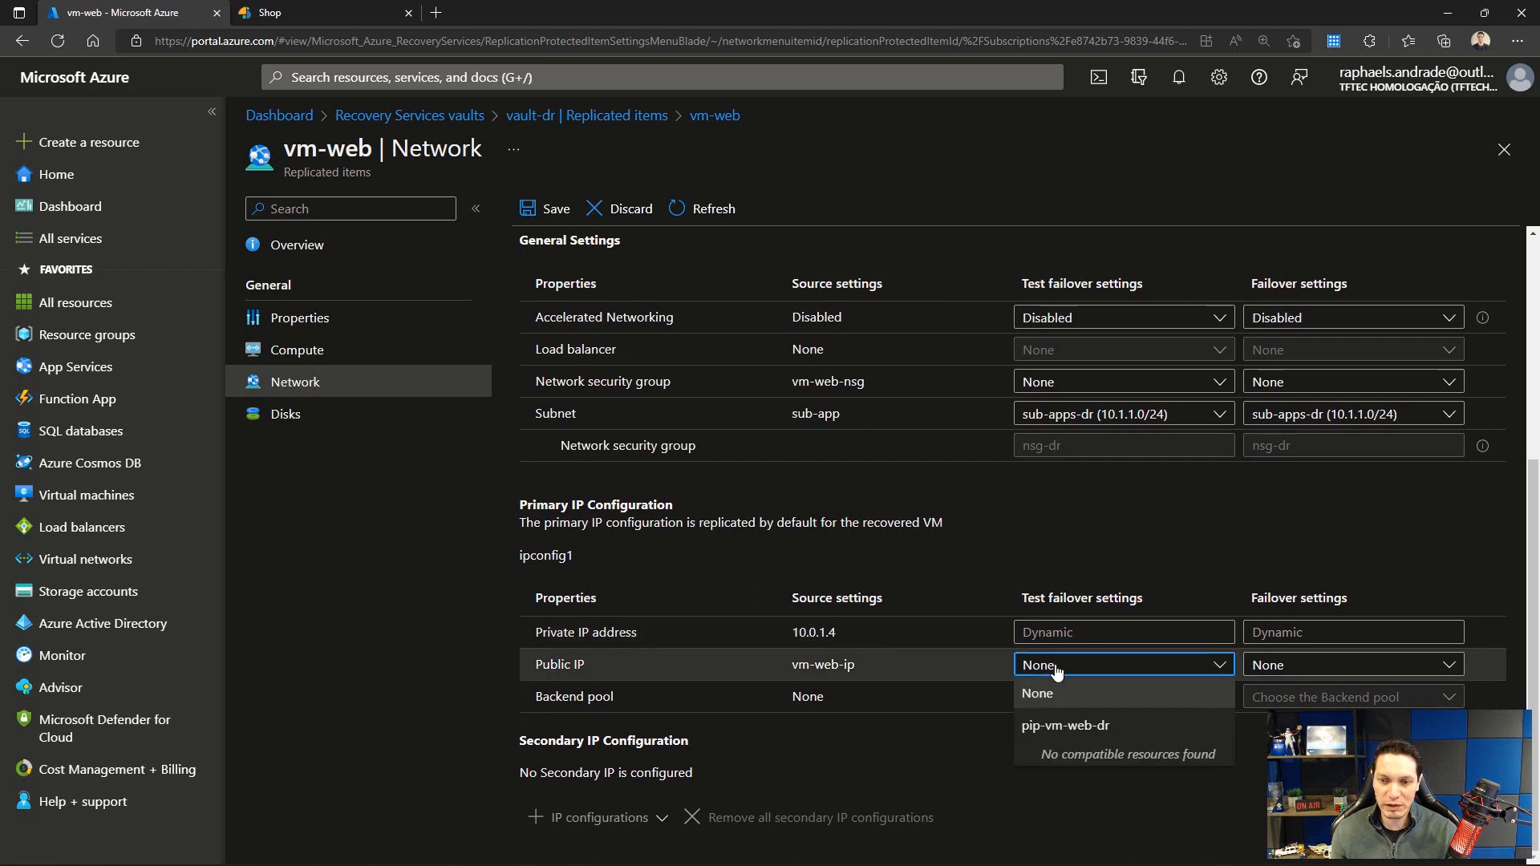
click(1051, 727)
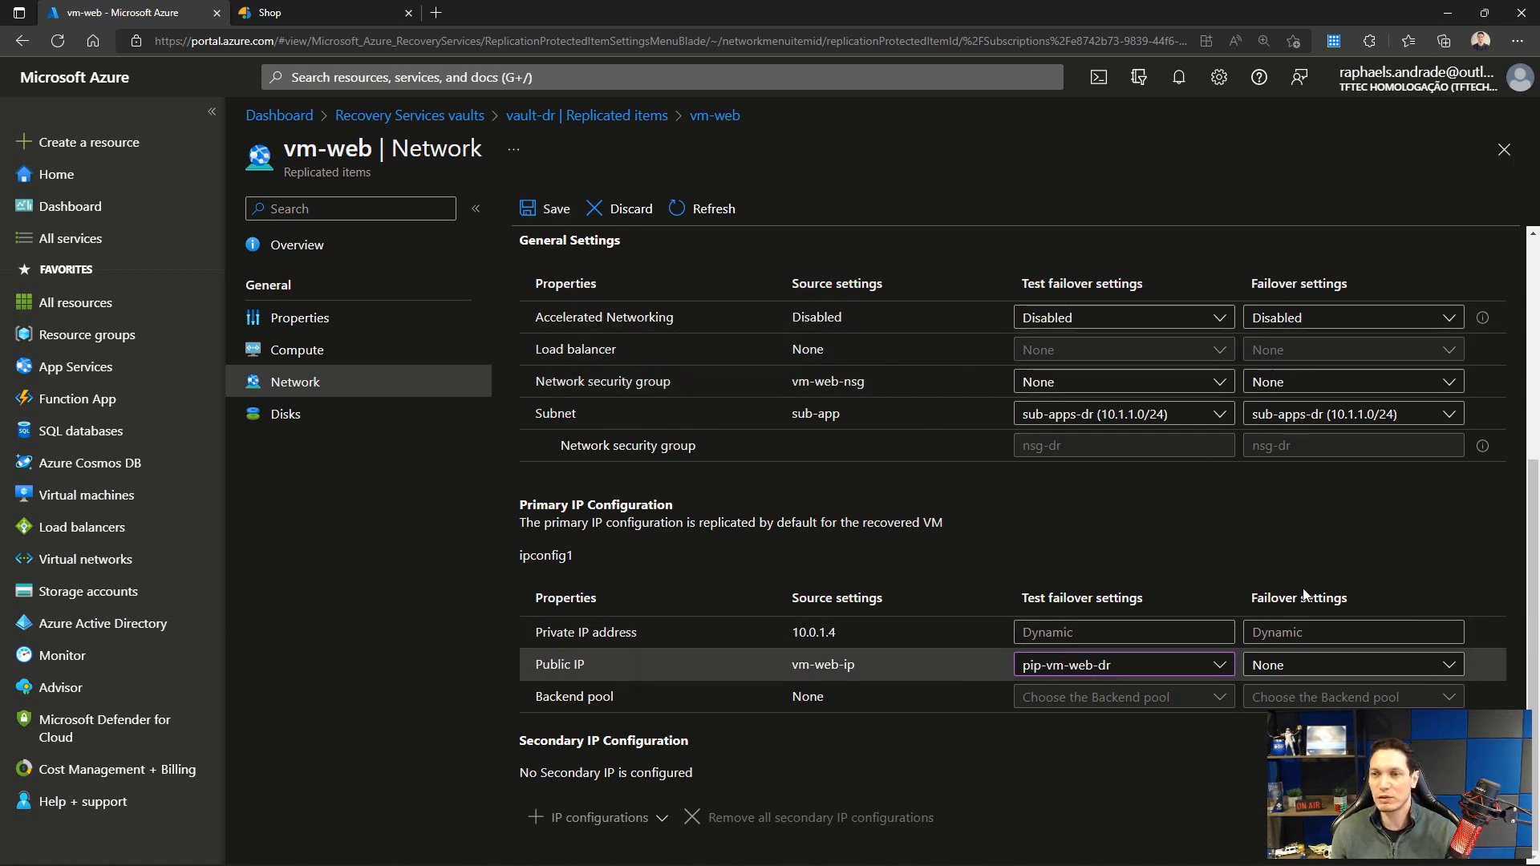
click(549, 208)
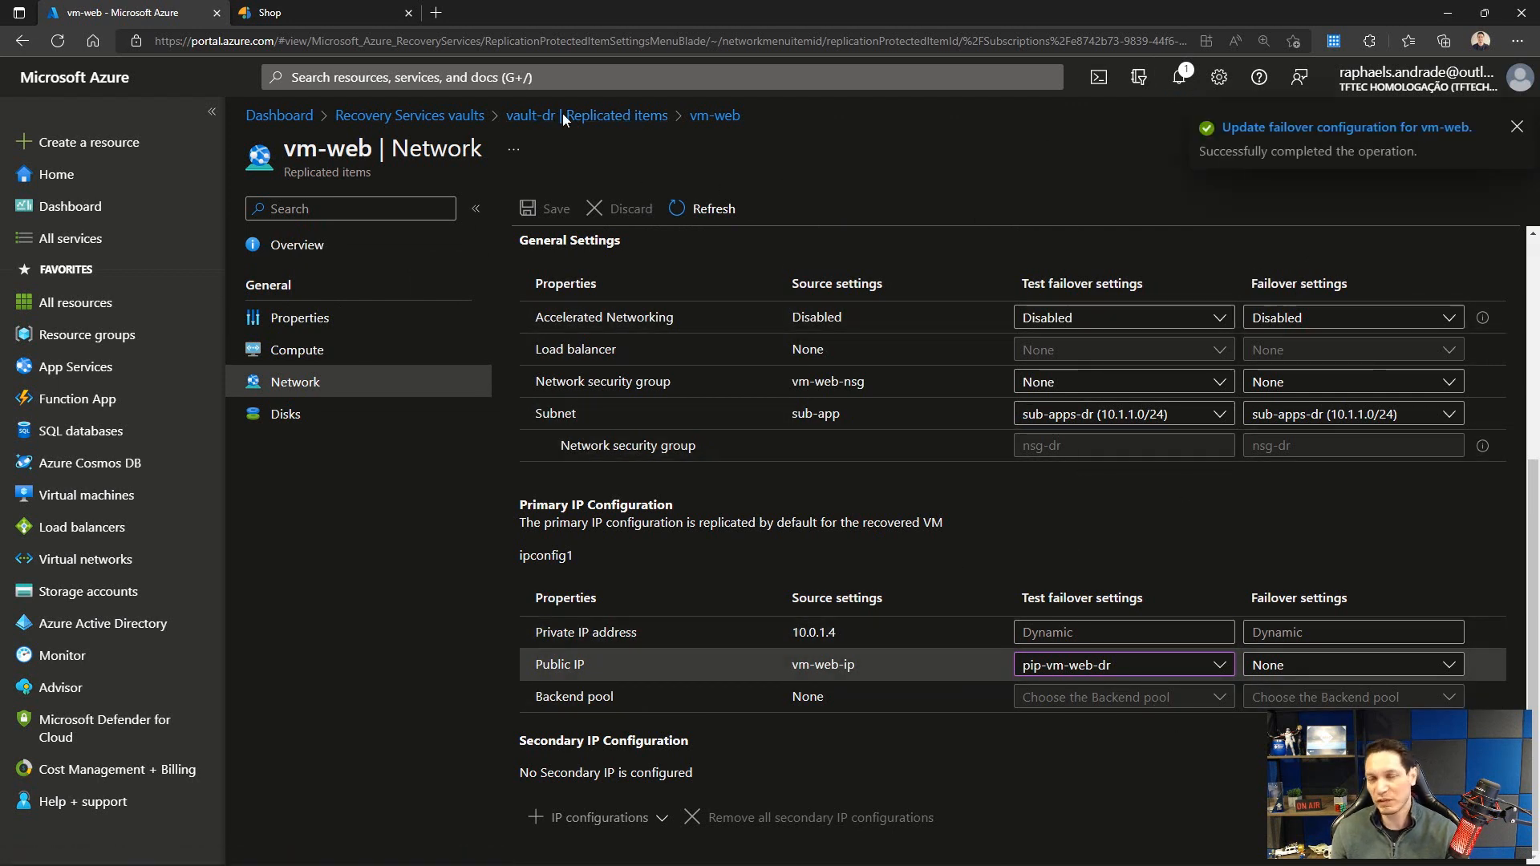
click(650, 119)
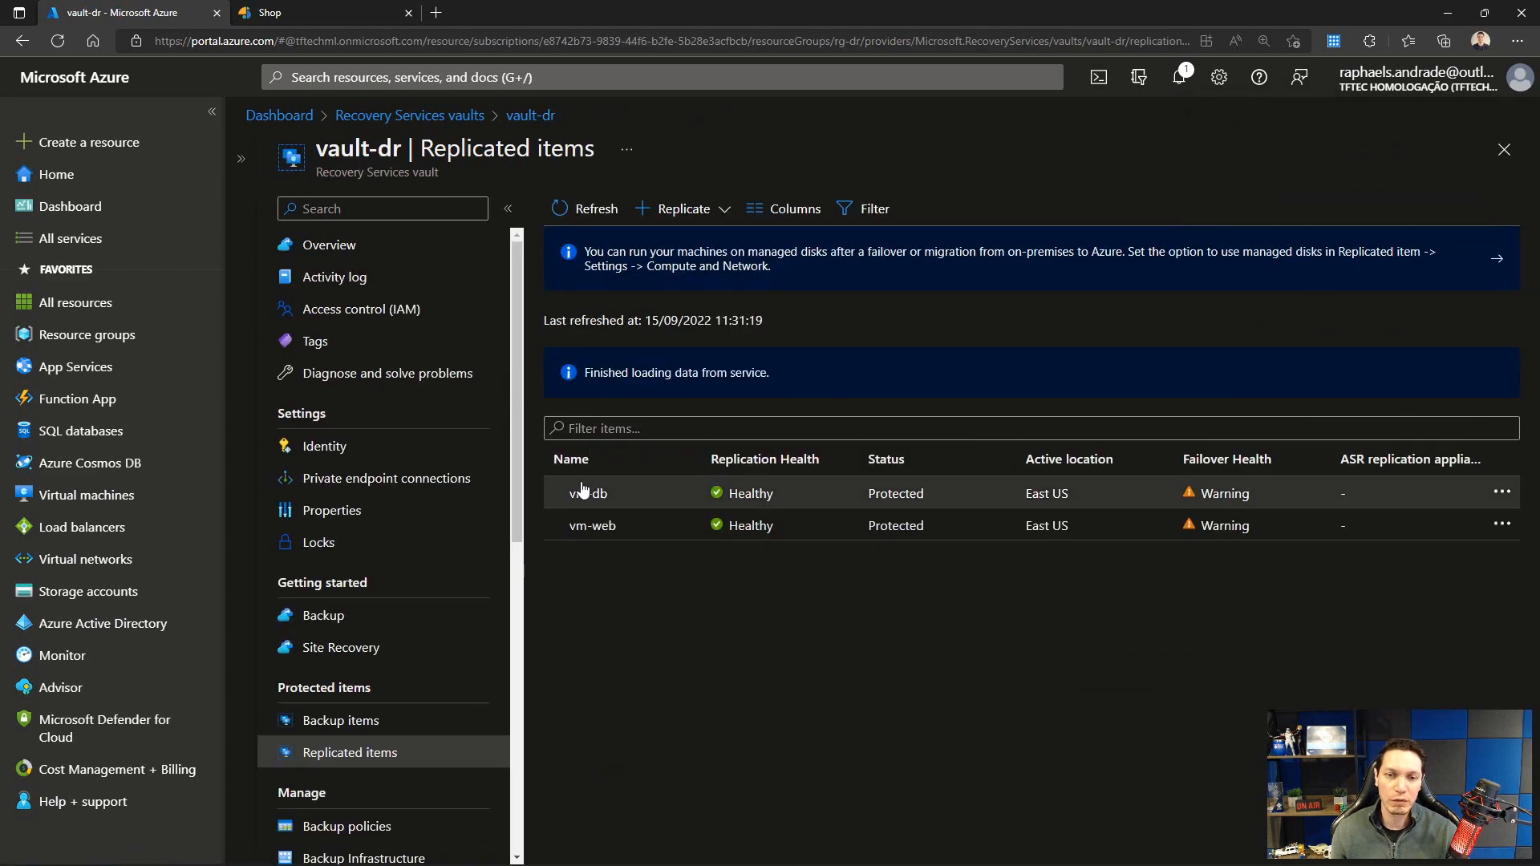
Step: Set up a test failover of vm-web from East US to North Europe with vnet-dr as the Azure virtual network
click(580, 526)
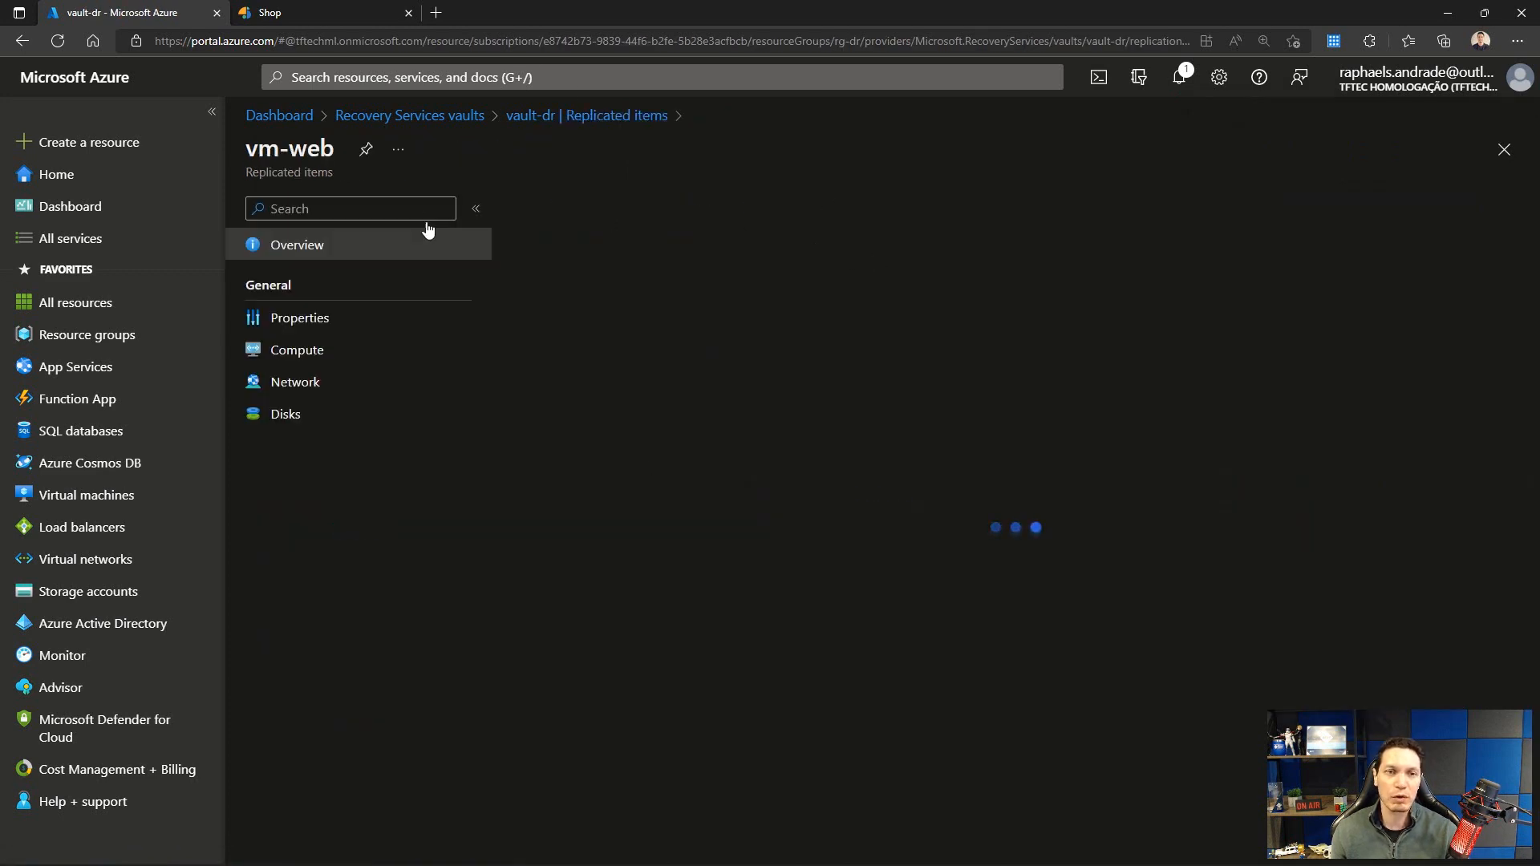
click(677, 215)
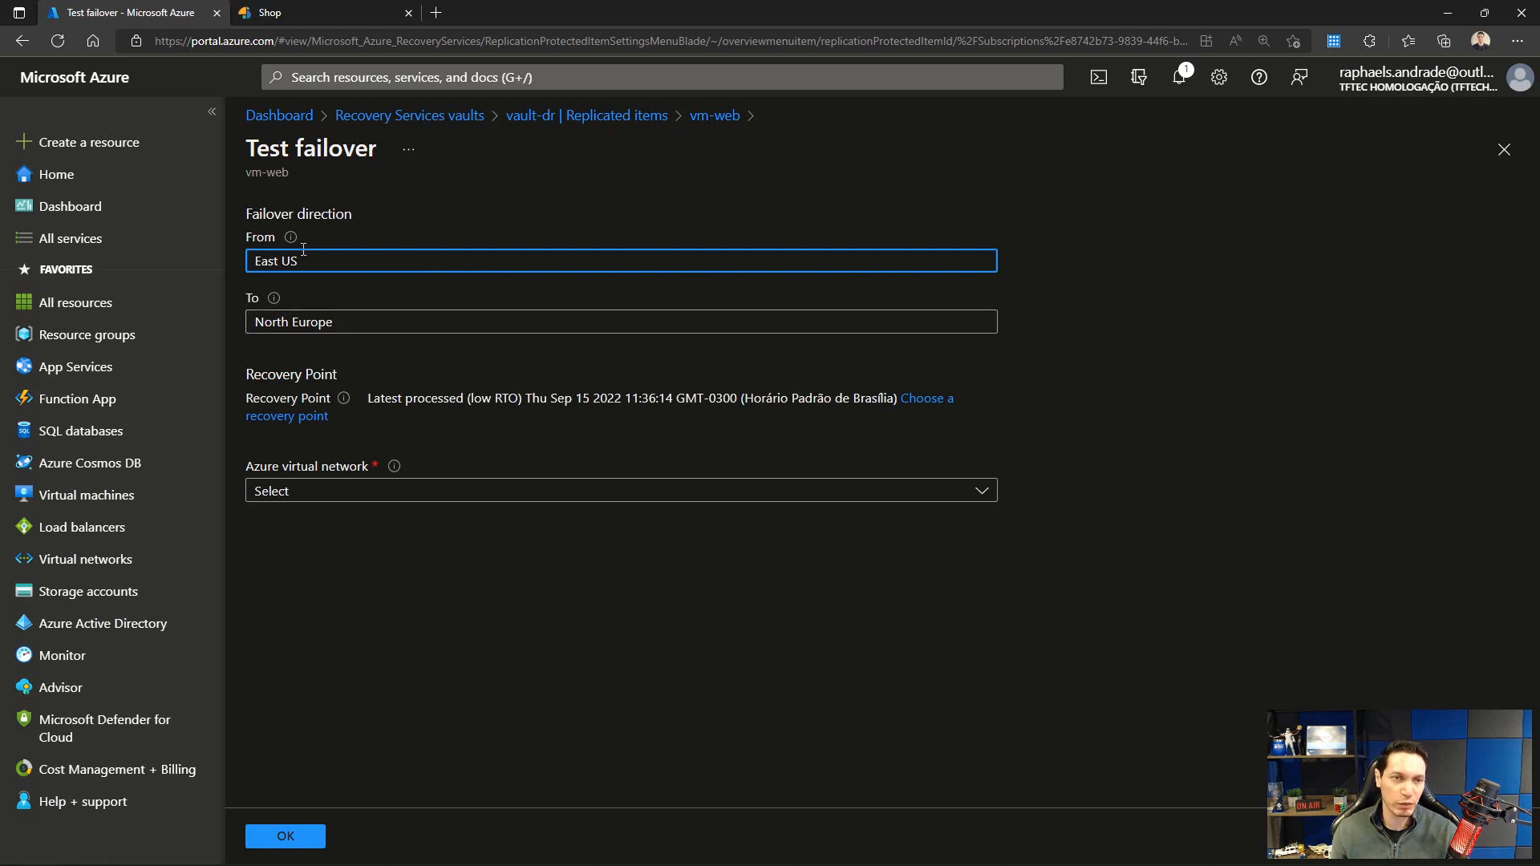
click(358, 496)
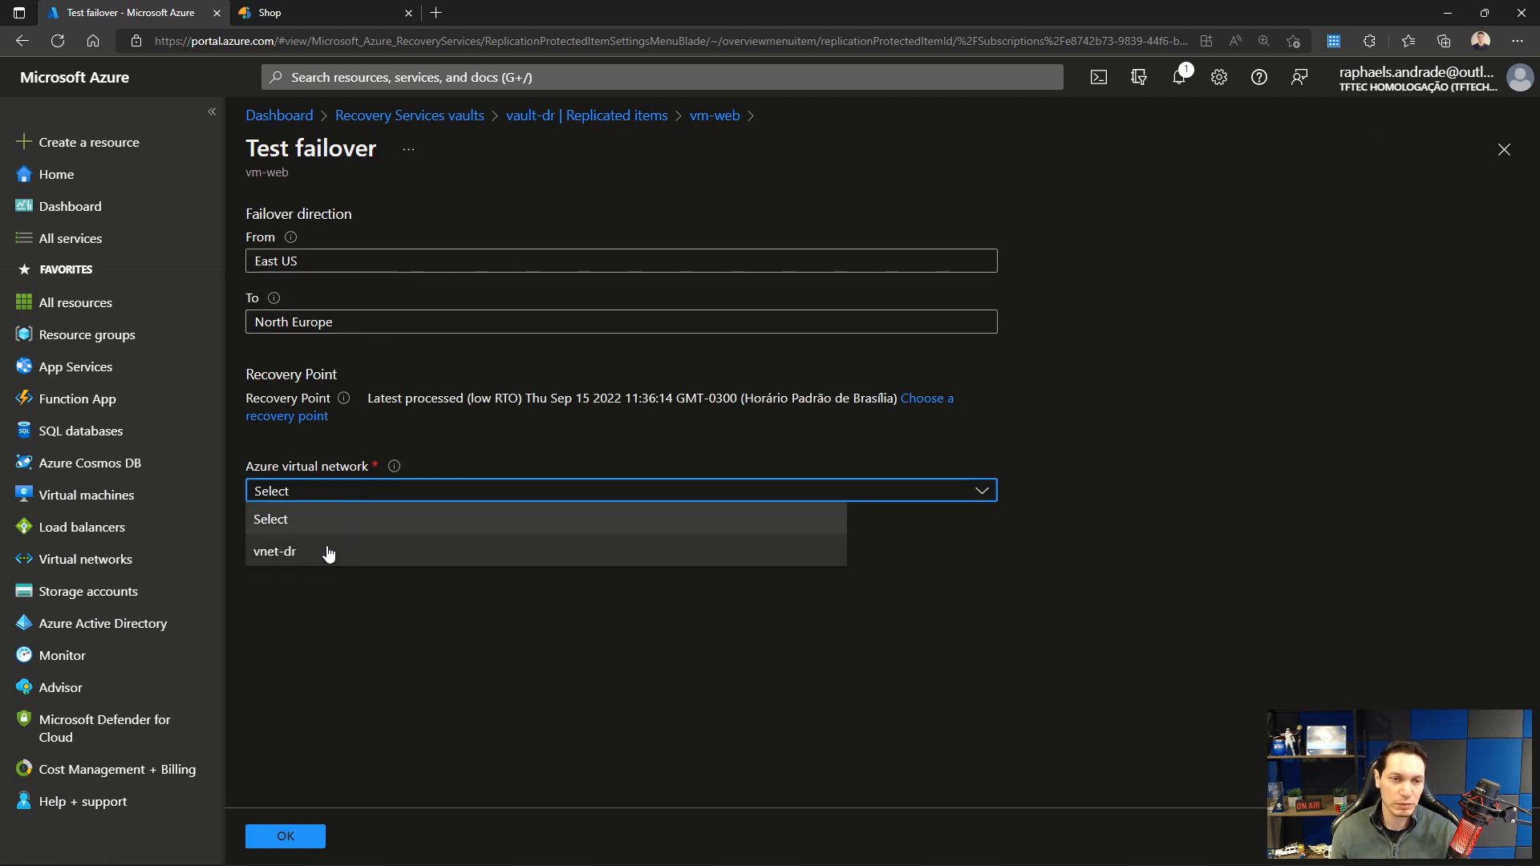
click(324, 552)
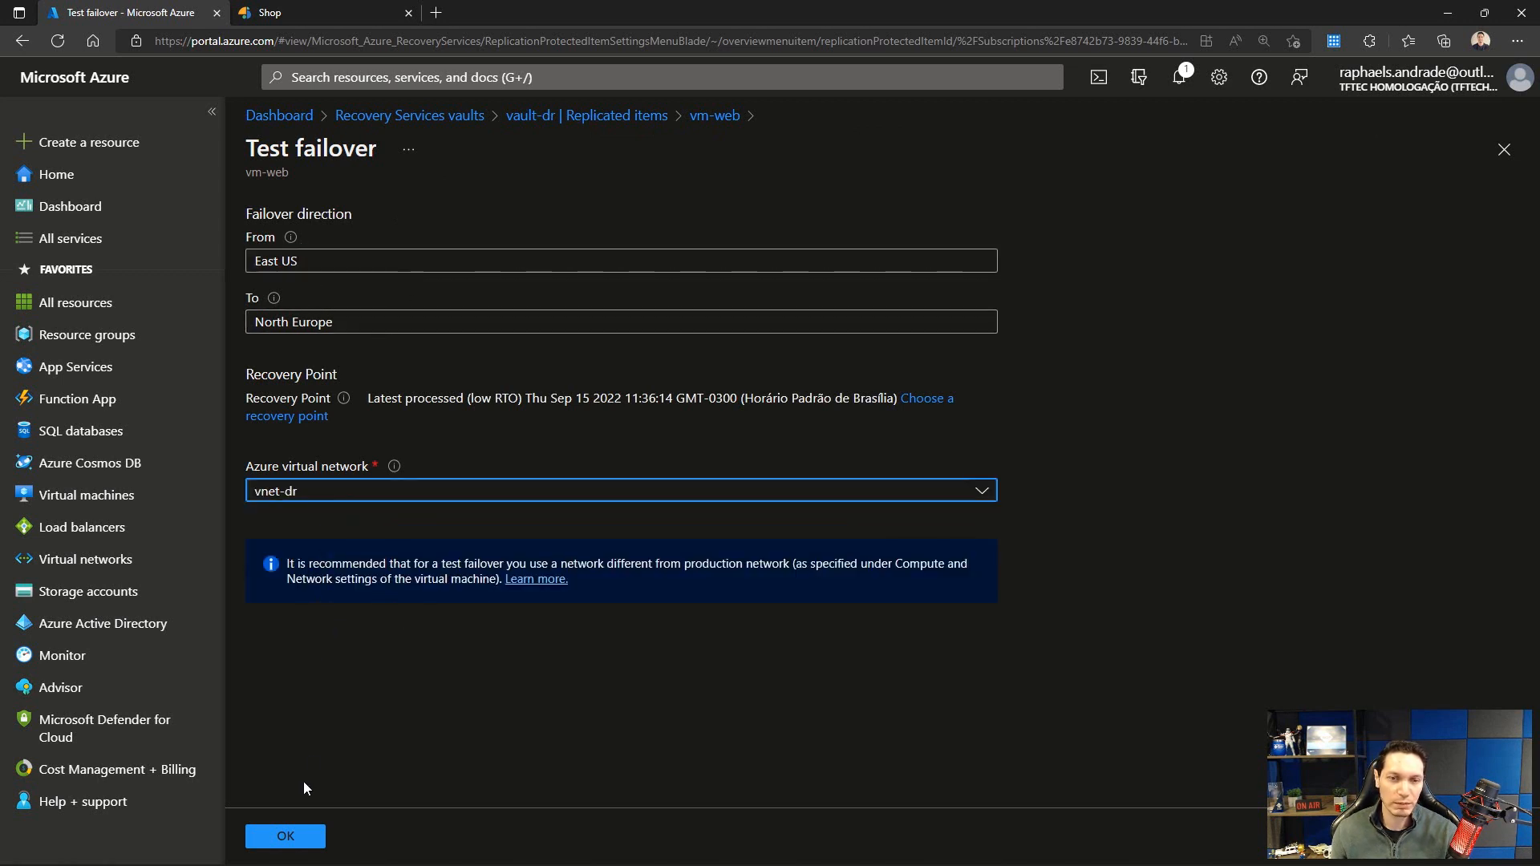
click(281, 834)
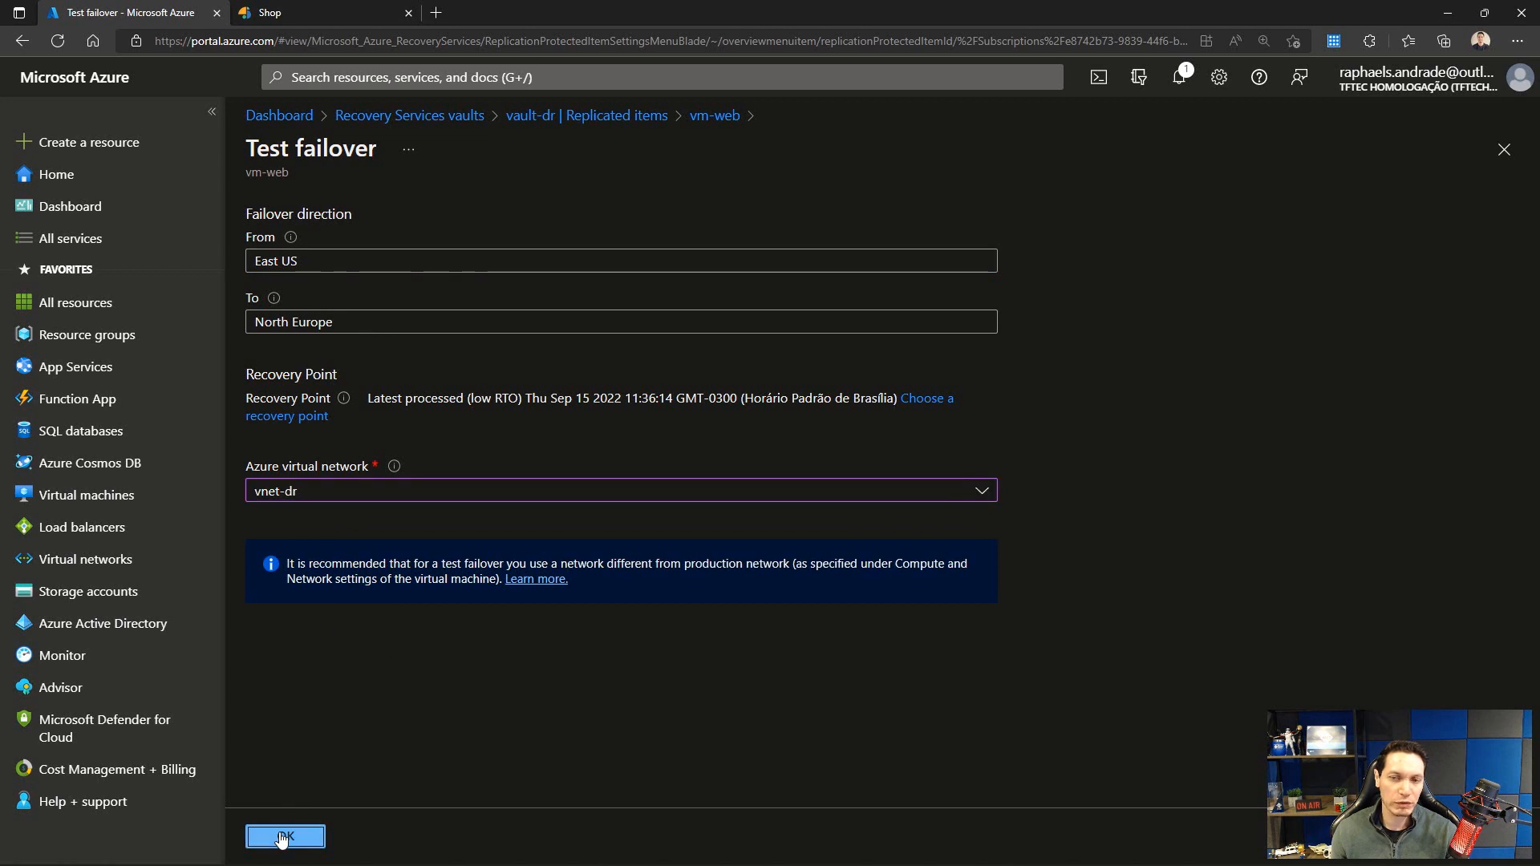
Step: Examine the recovery point options, including the custom selection's available recovery points, and discard the edits
click(919, 402)
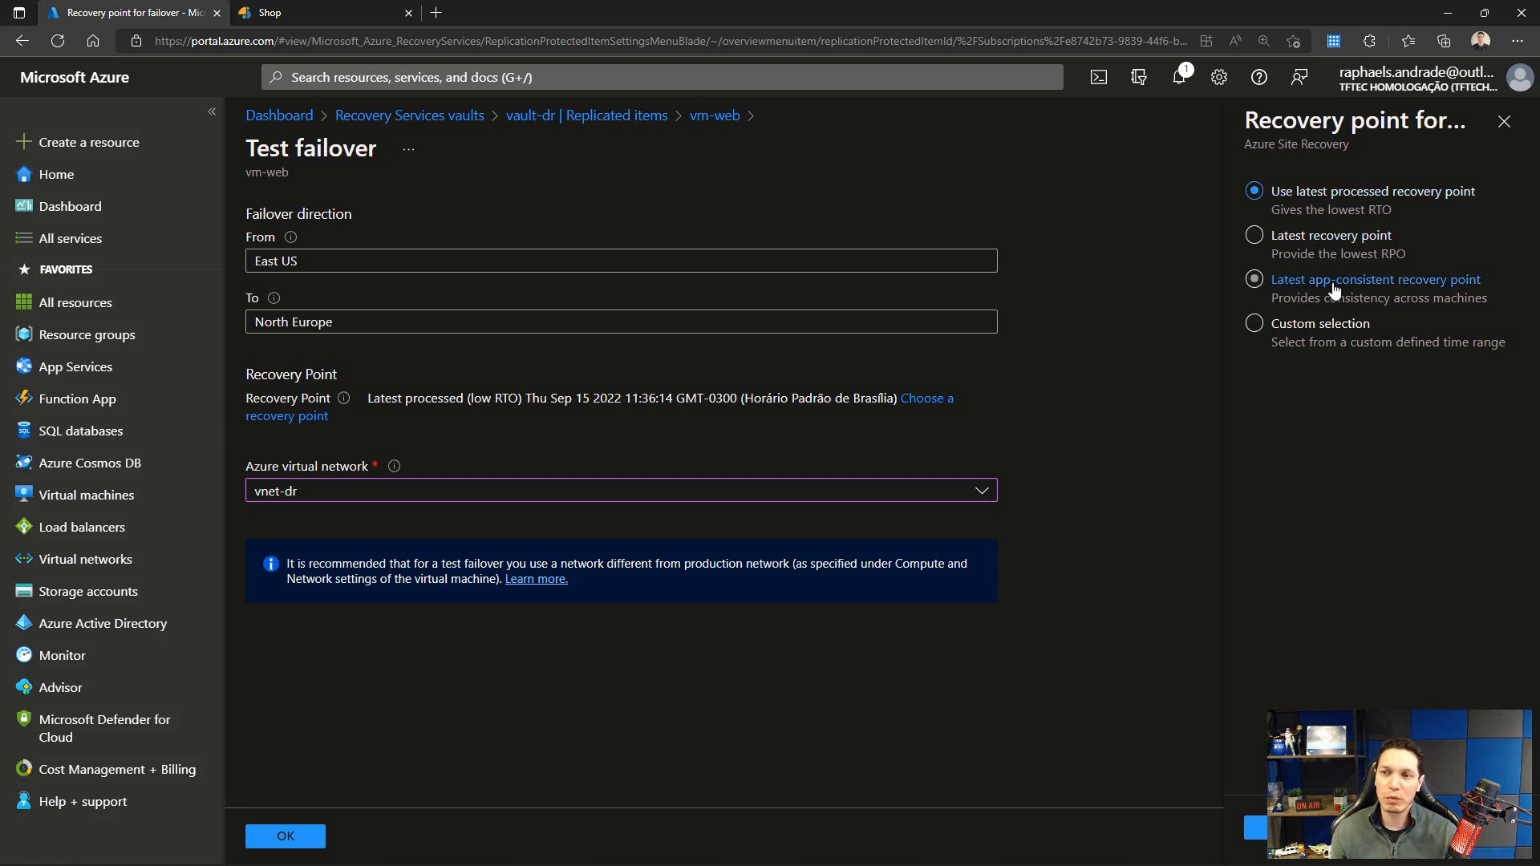
click(1305, 331)
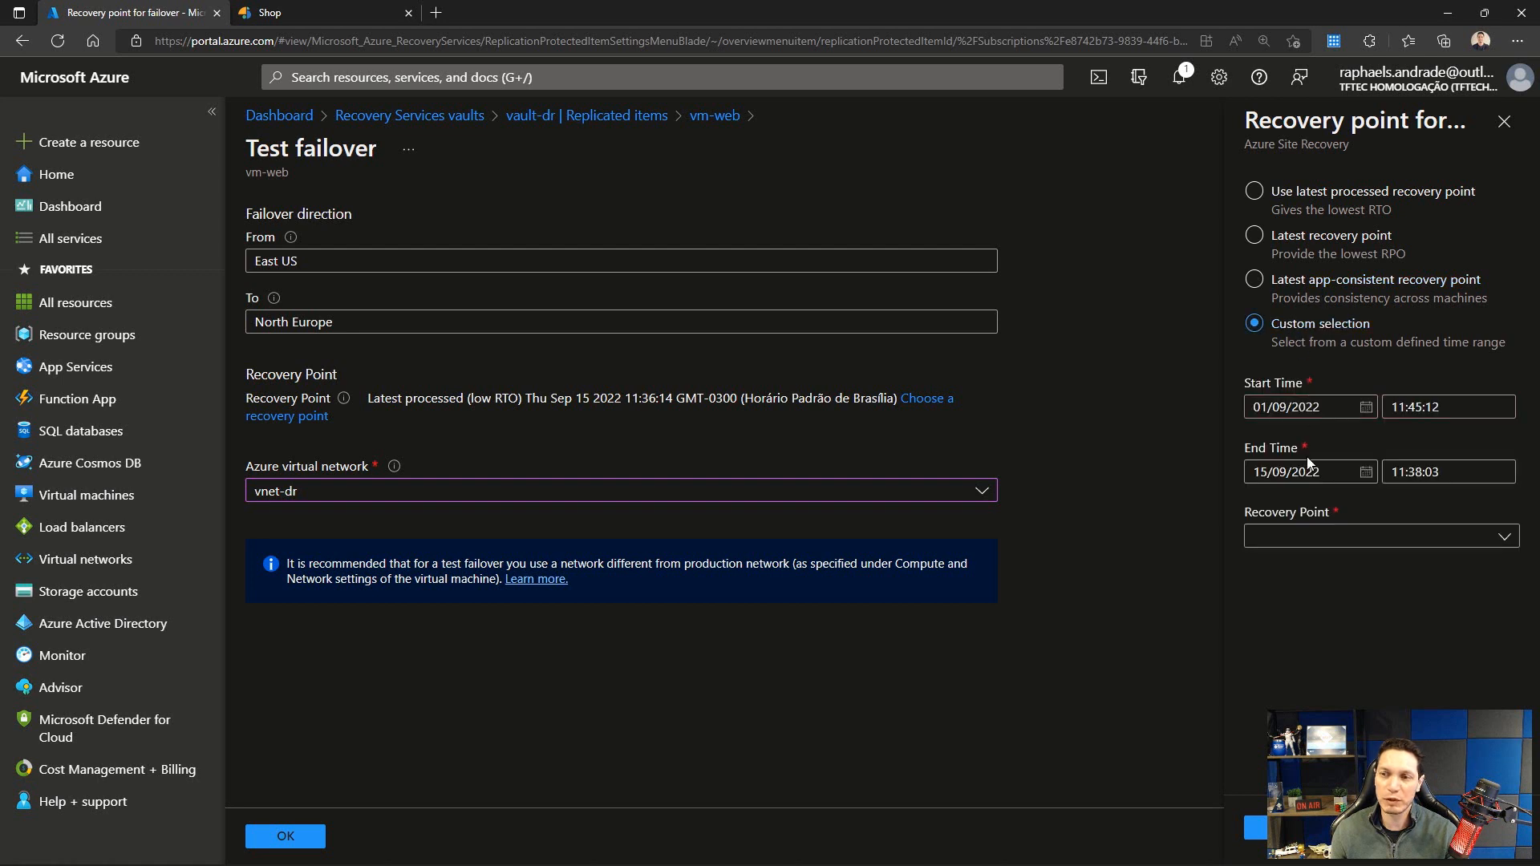
click(1322, 537)
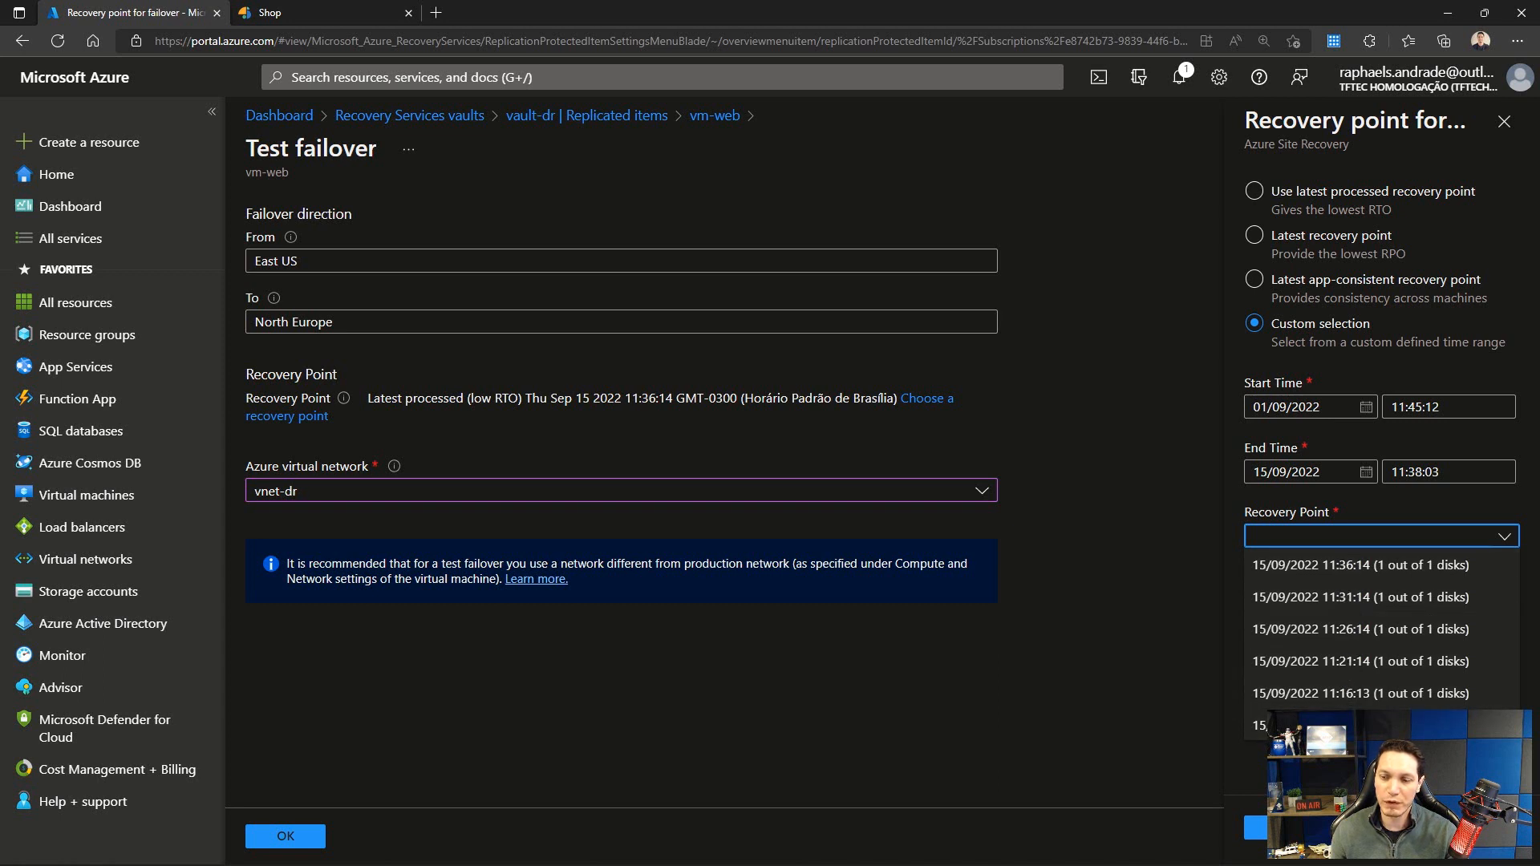
click(499, 691)
click(1505, 121)
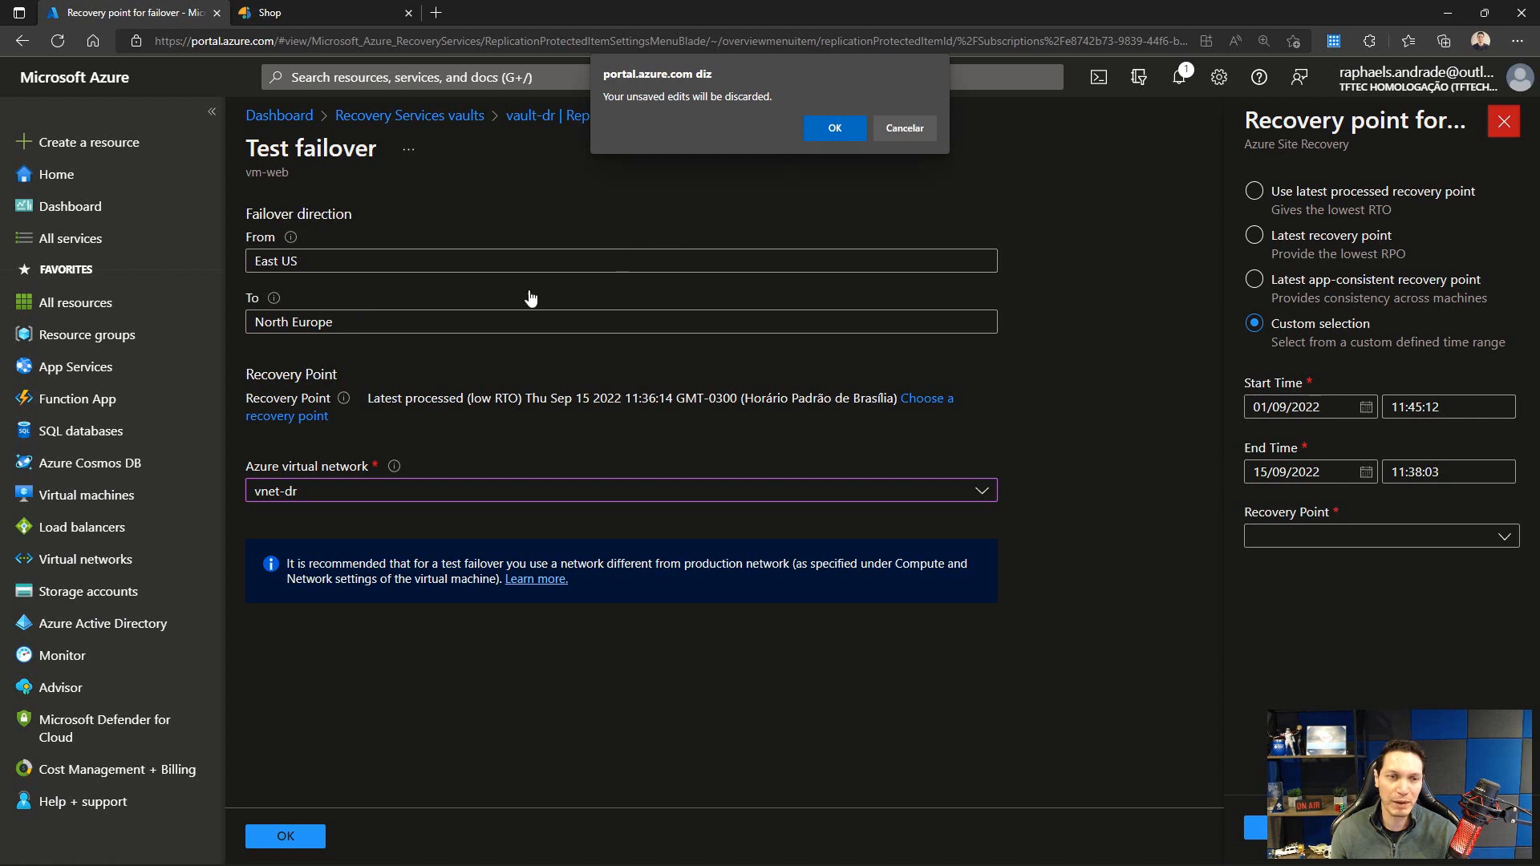
click(835, 129)
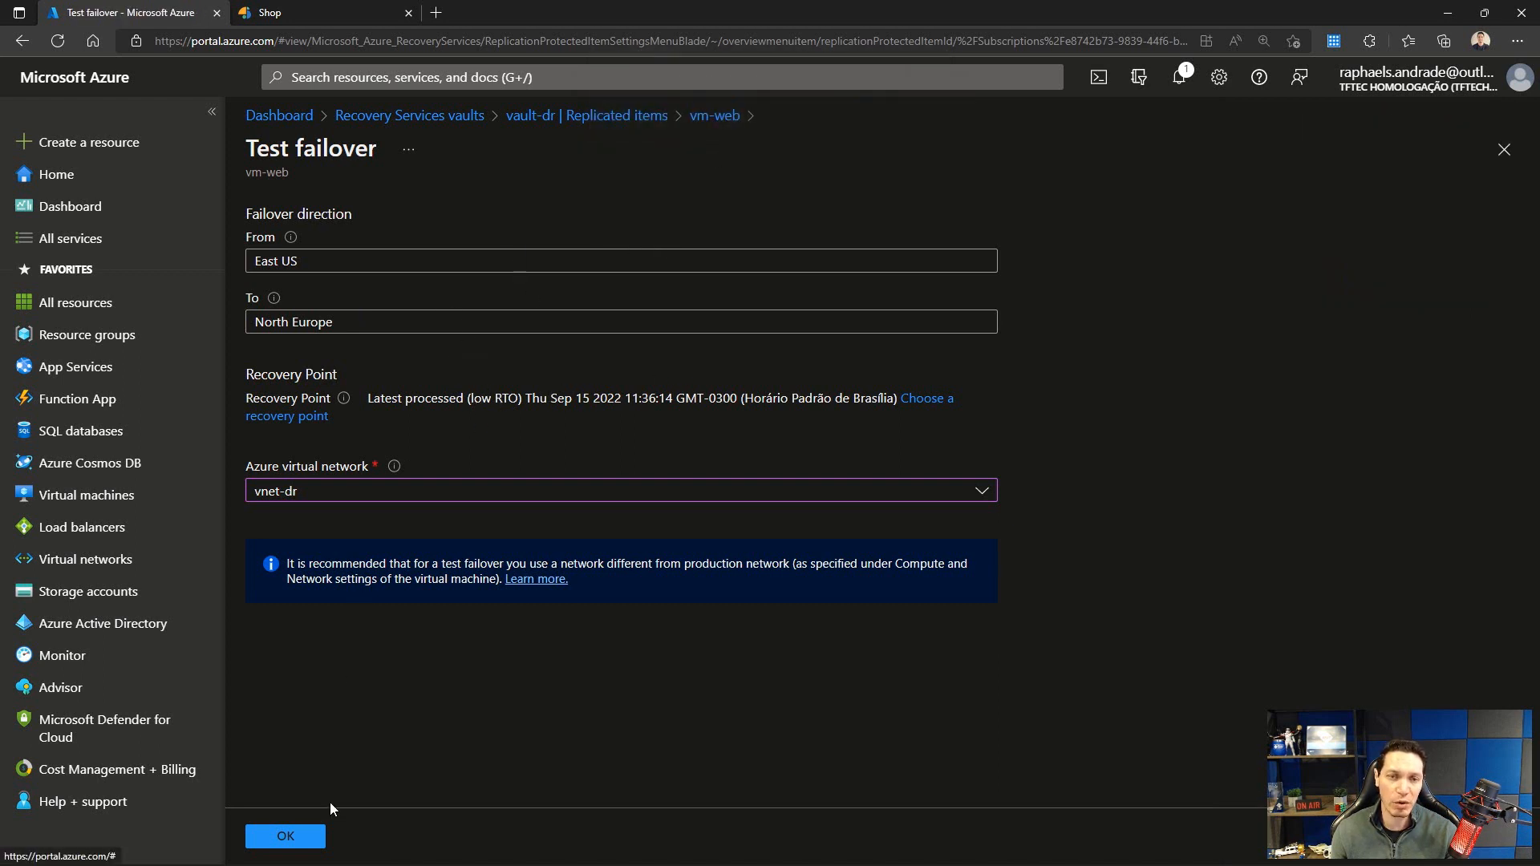
Step: Start the test failover of vm-web and check its progress in the notifications
click(303, 837)
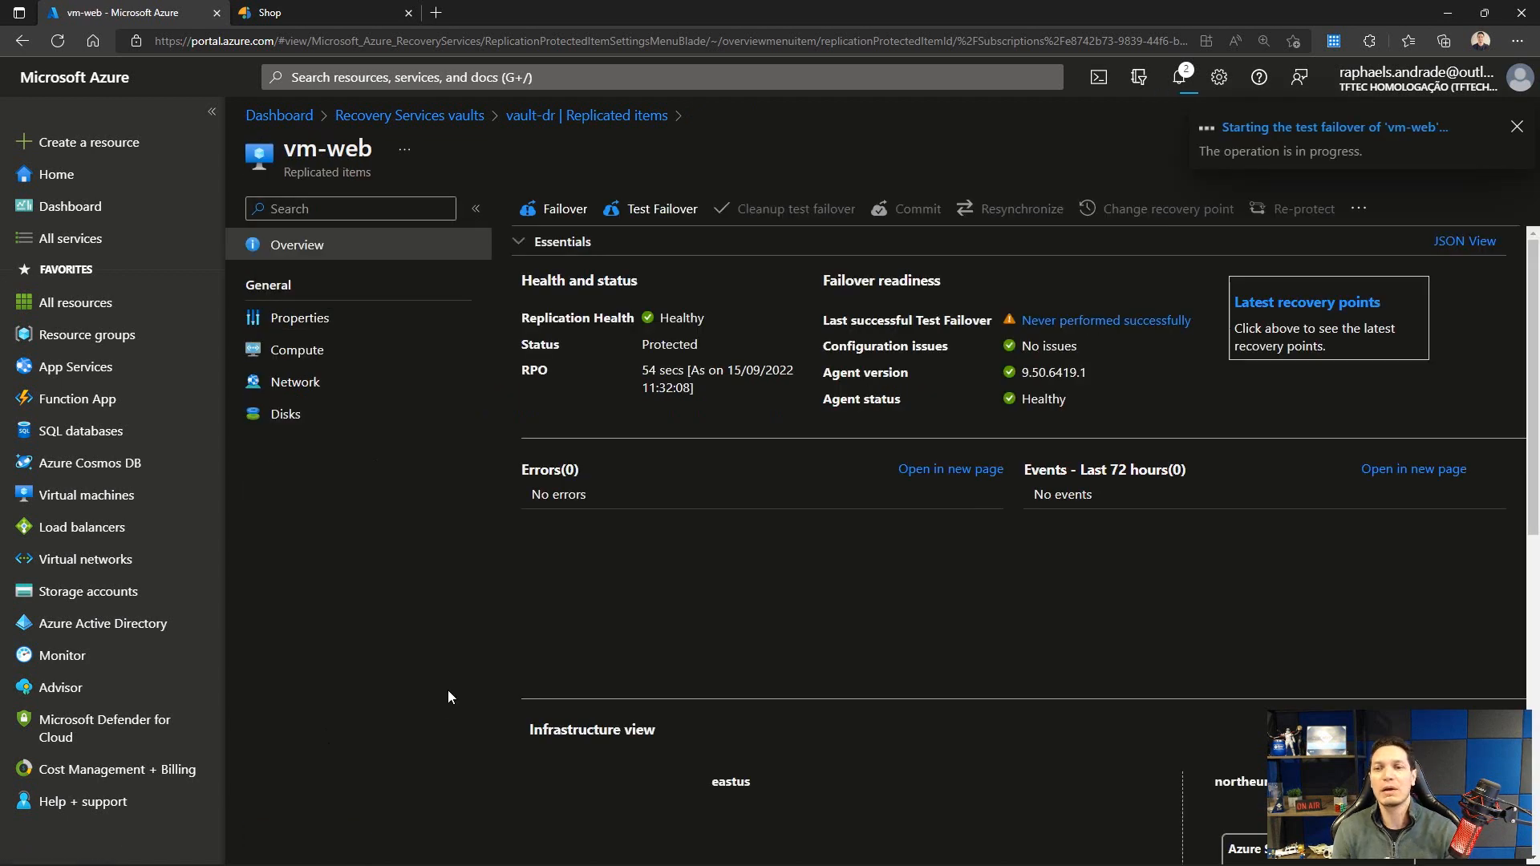
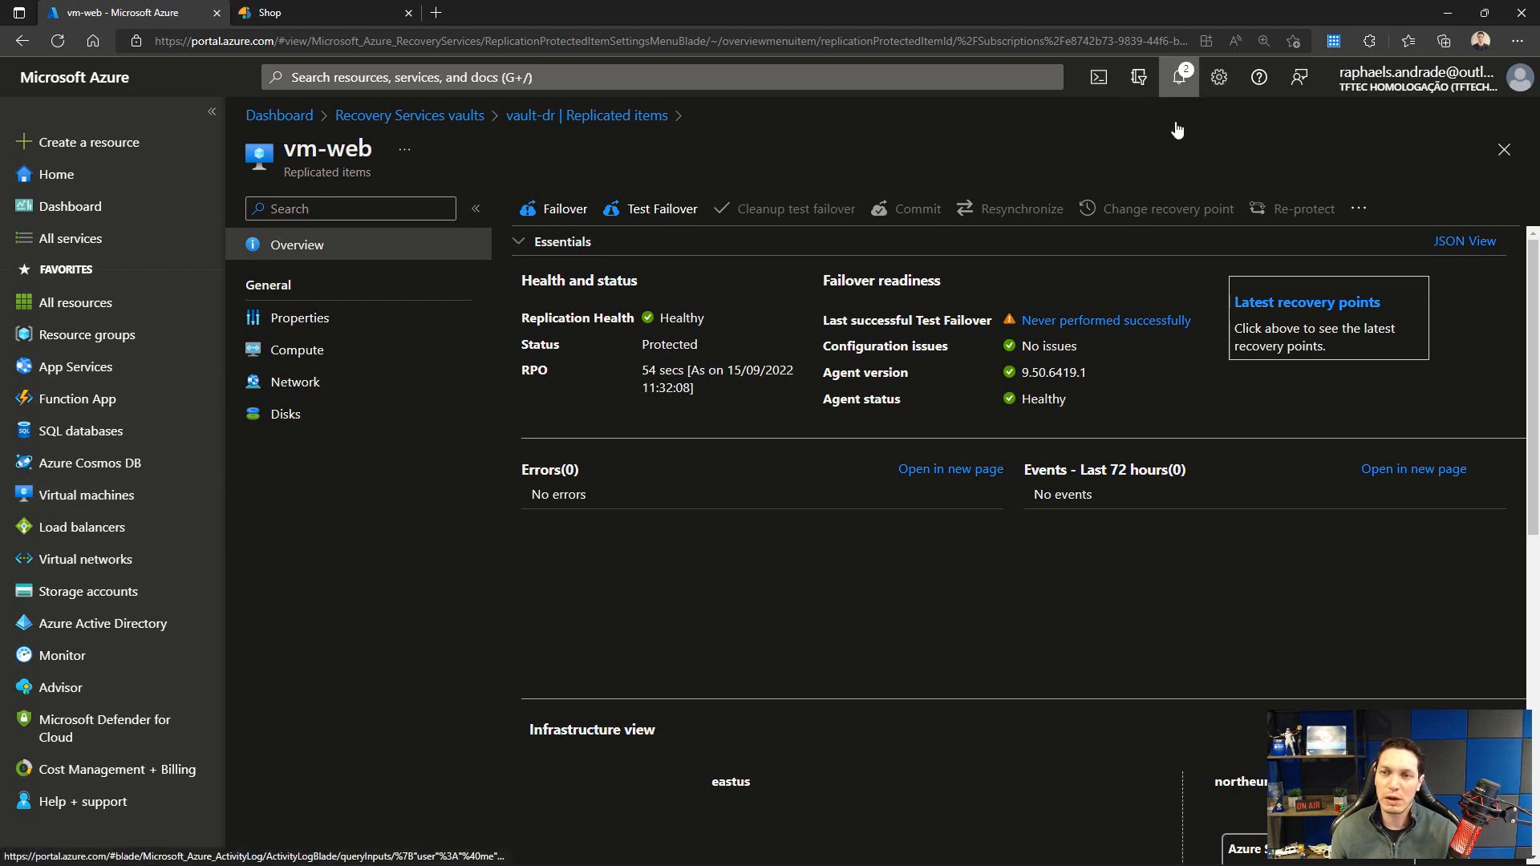
click(1179, 79)
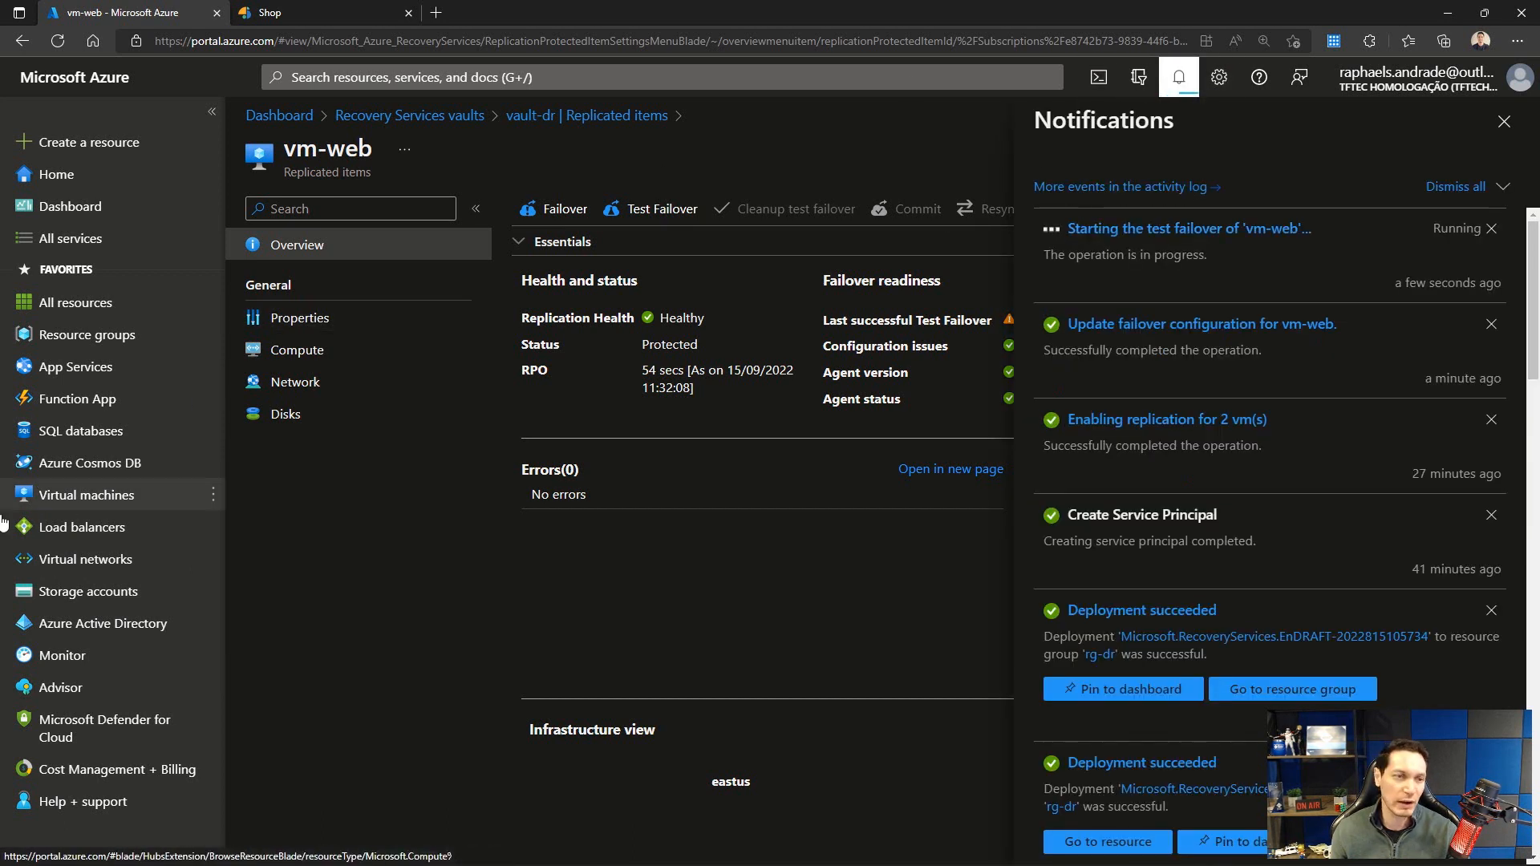
Step: Open the virtual machines list in a separate browser tab with the signed-in account and dismiss the remaining credit notice
right_click(64, 499)
click(105, 510)
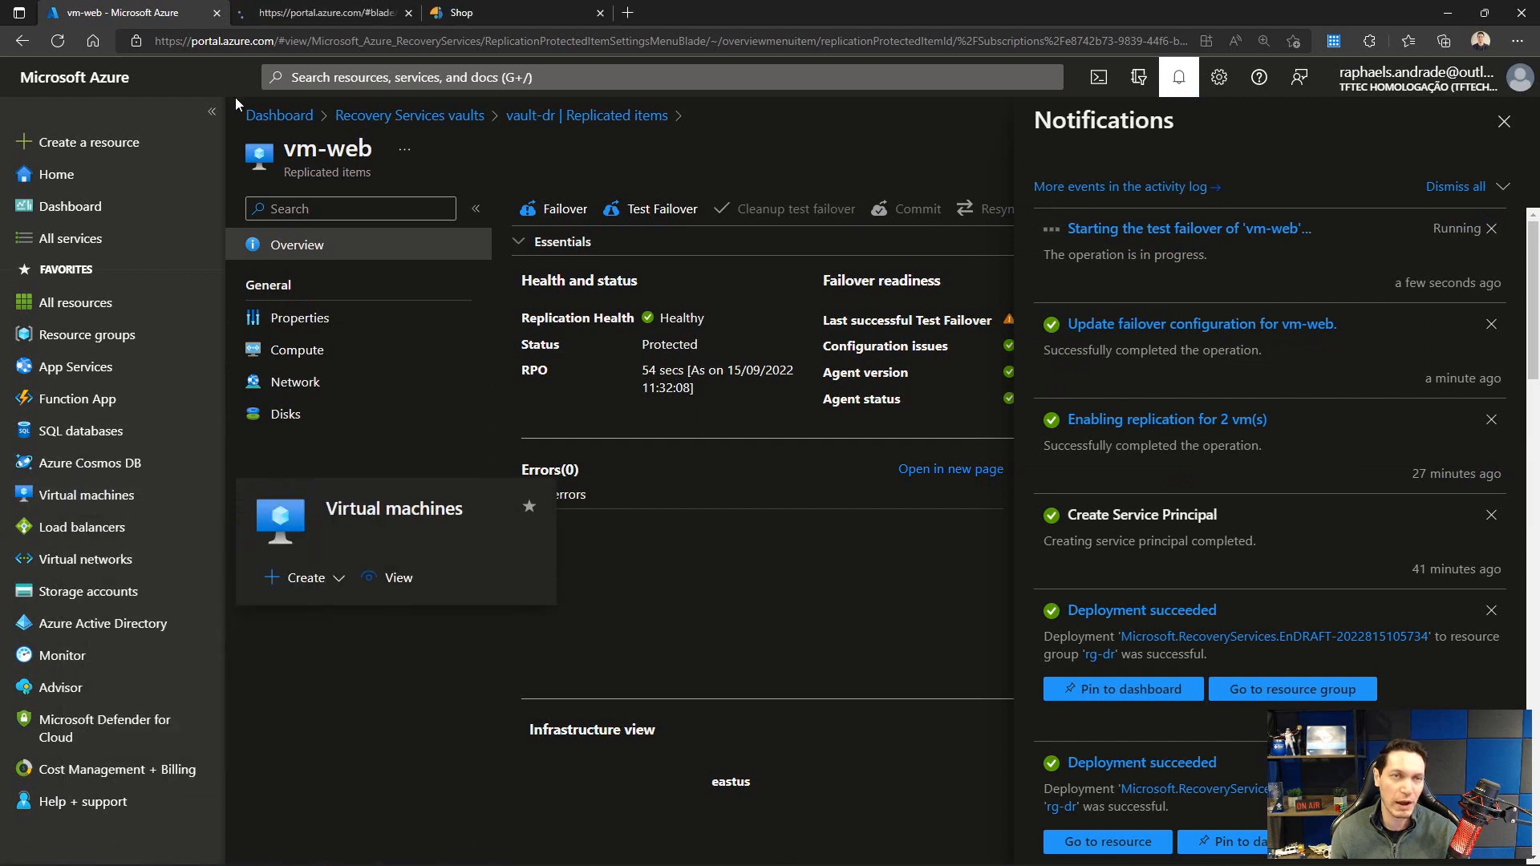
click(292, 12)
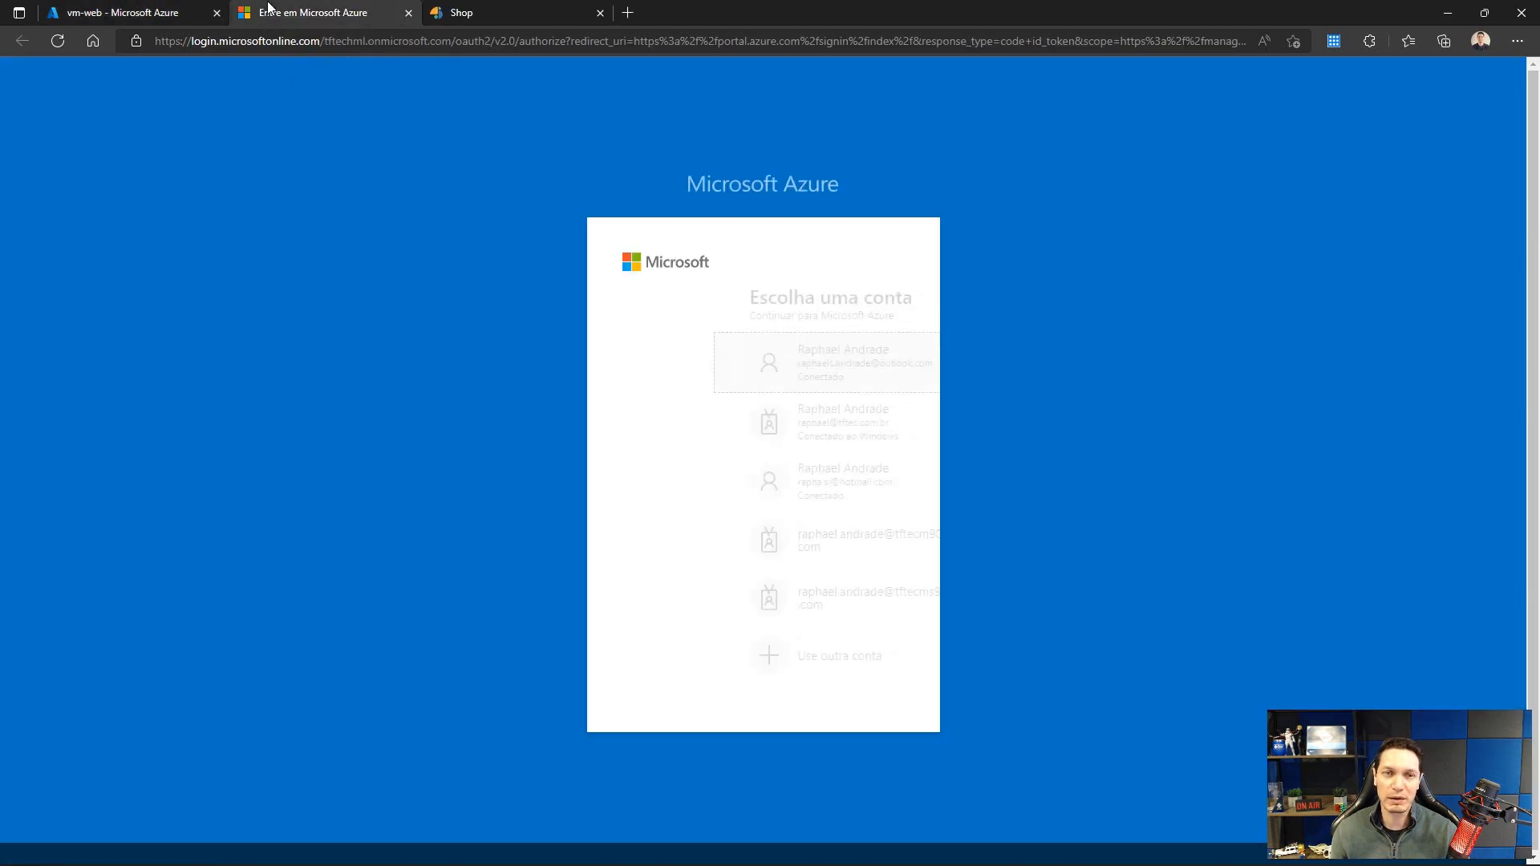
click(702, 341)
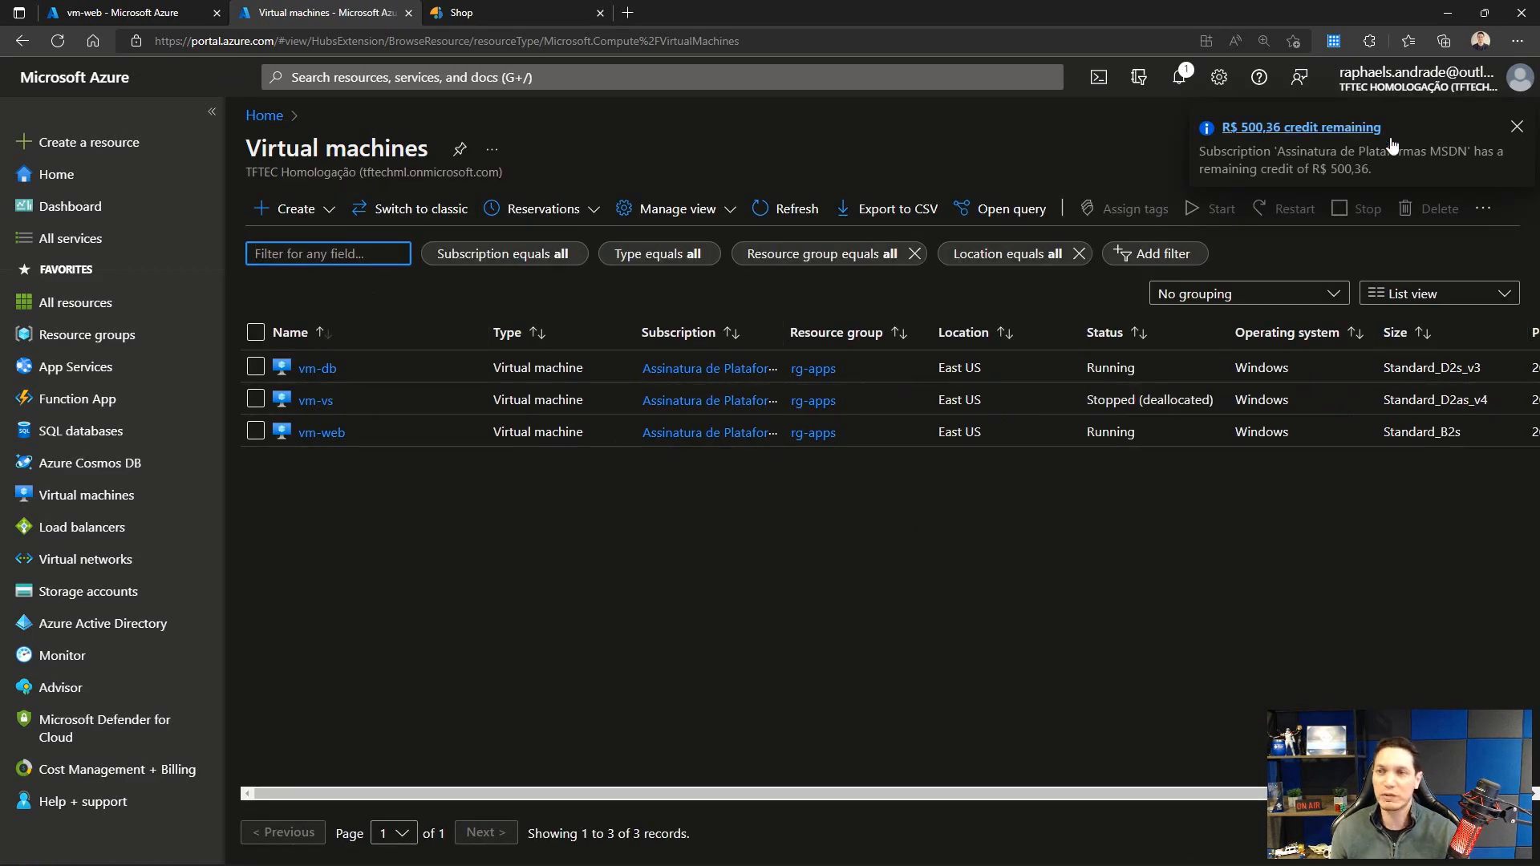
click(1517, 128)
Step: Close the notifications on the vm-web page, and check and close those on the virtual machines page
key(ctrl+shift+Tab)
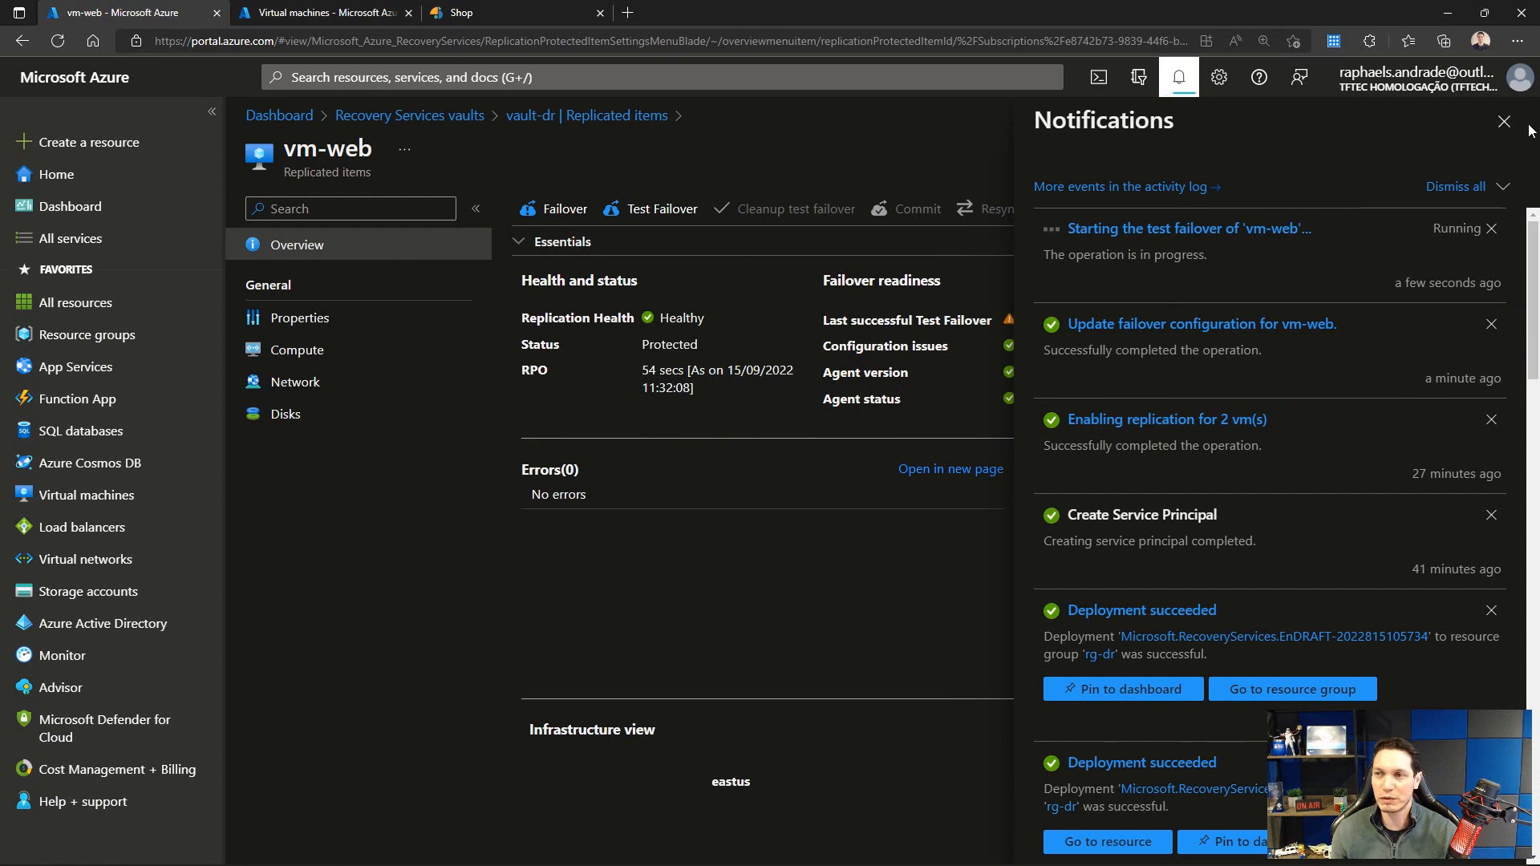
click(1504, 121)
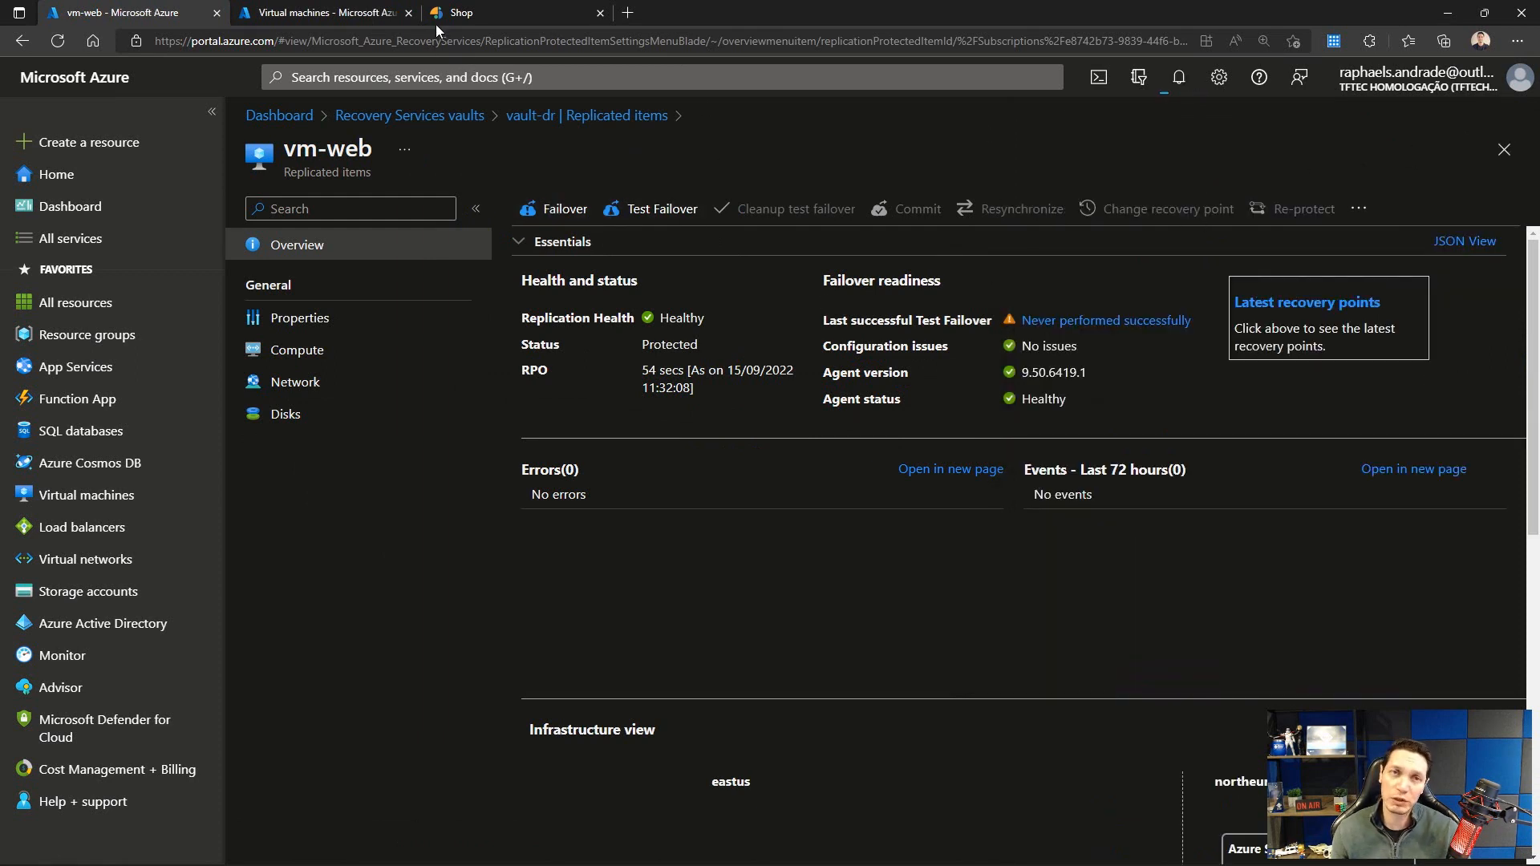
click(367, 18)
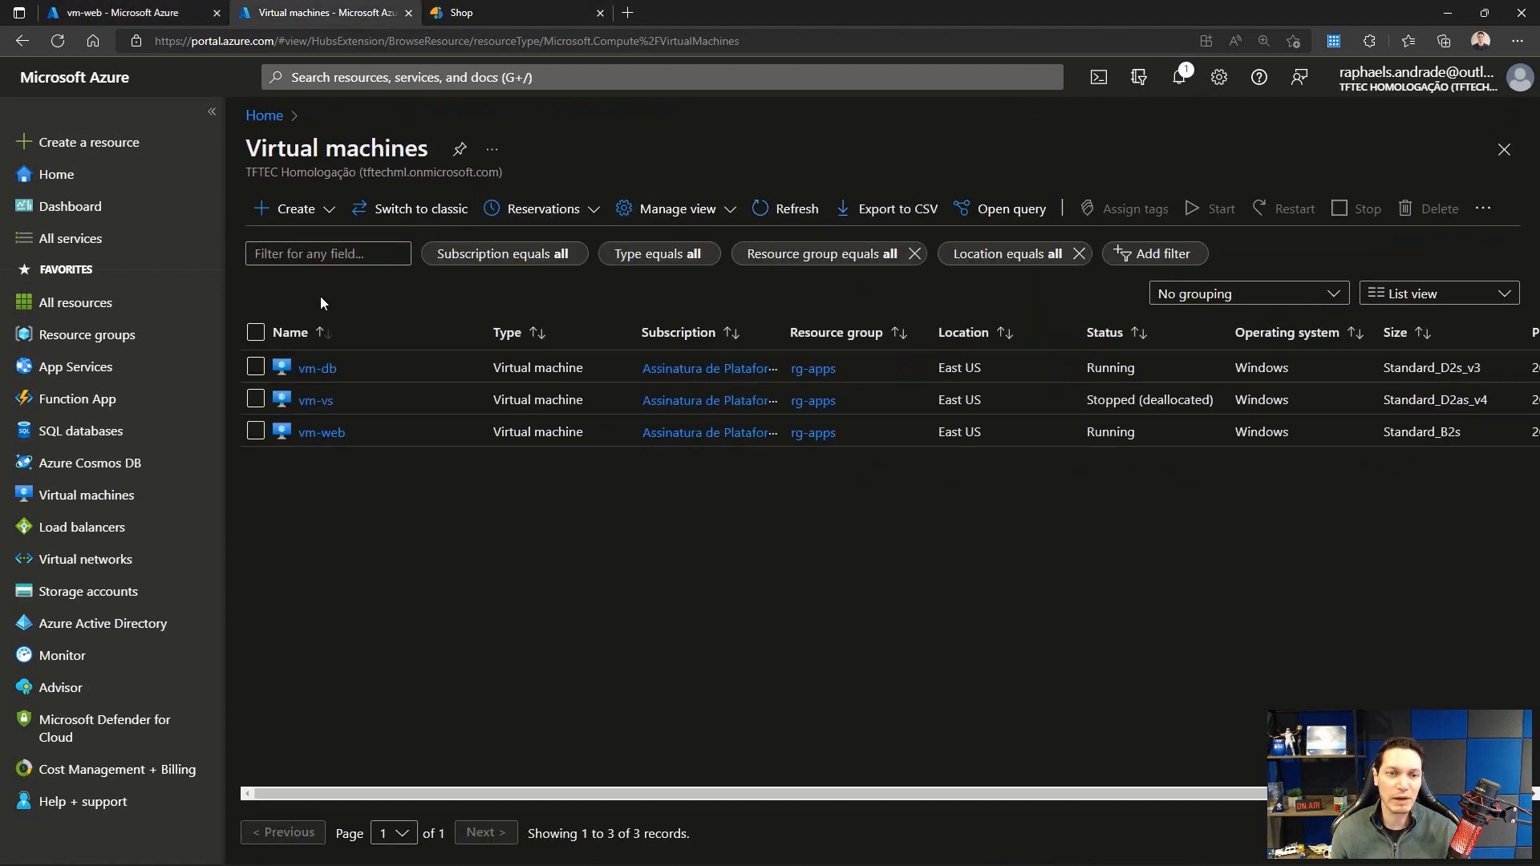
click(1186, 78)
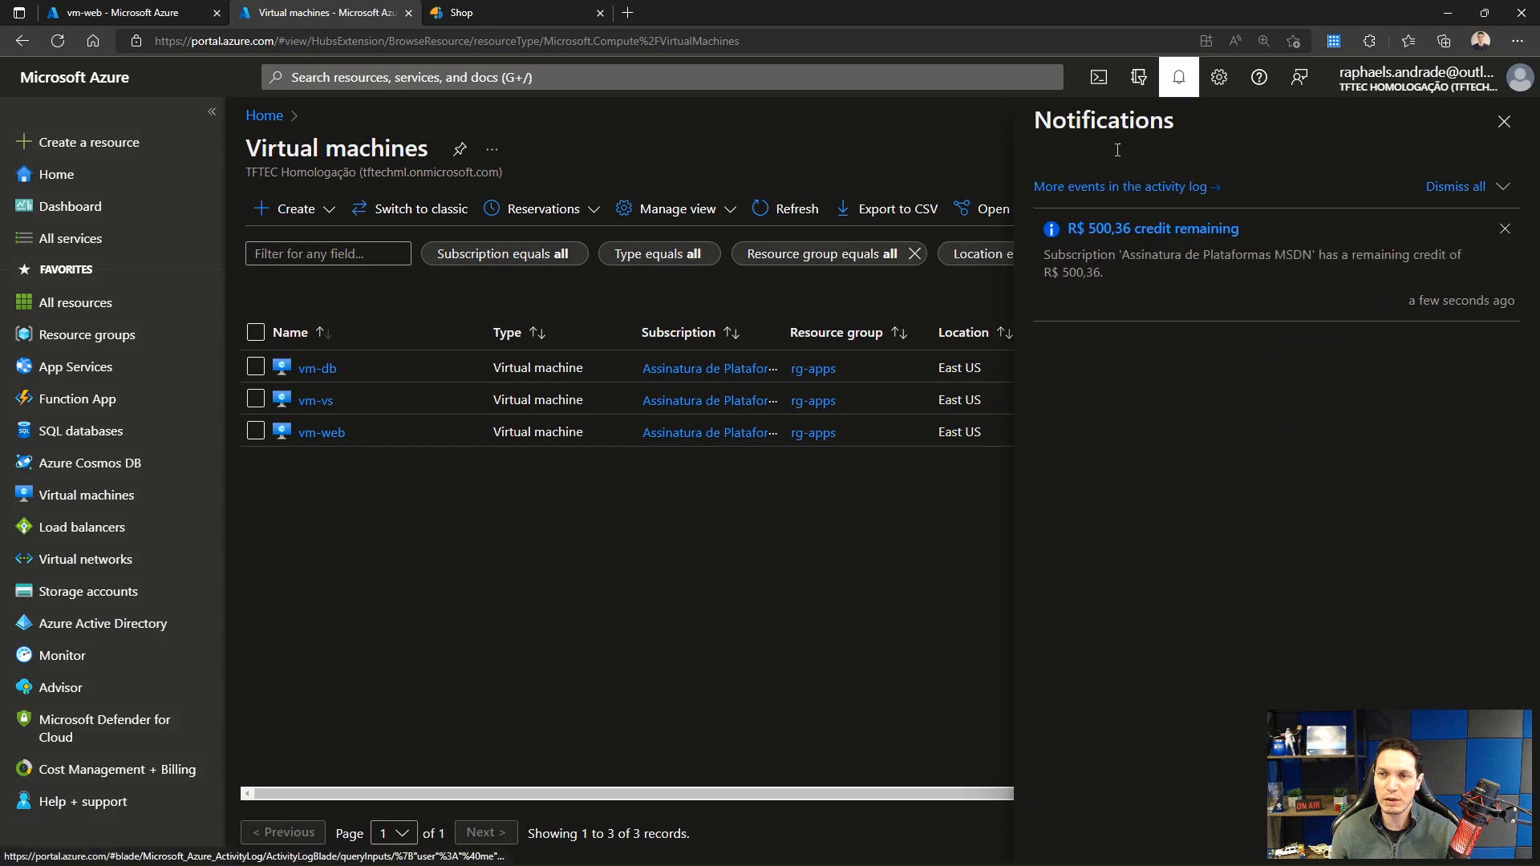
click(1504, 122)
Step: Check the vm-web test failover notification, and return to the virtual machines list and refresh it
key(ctrl+shift+Tab)
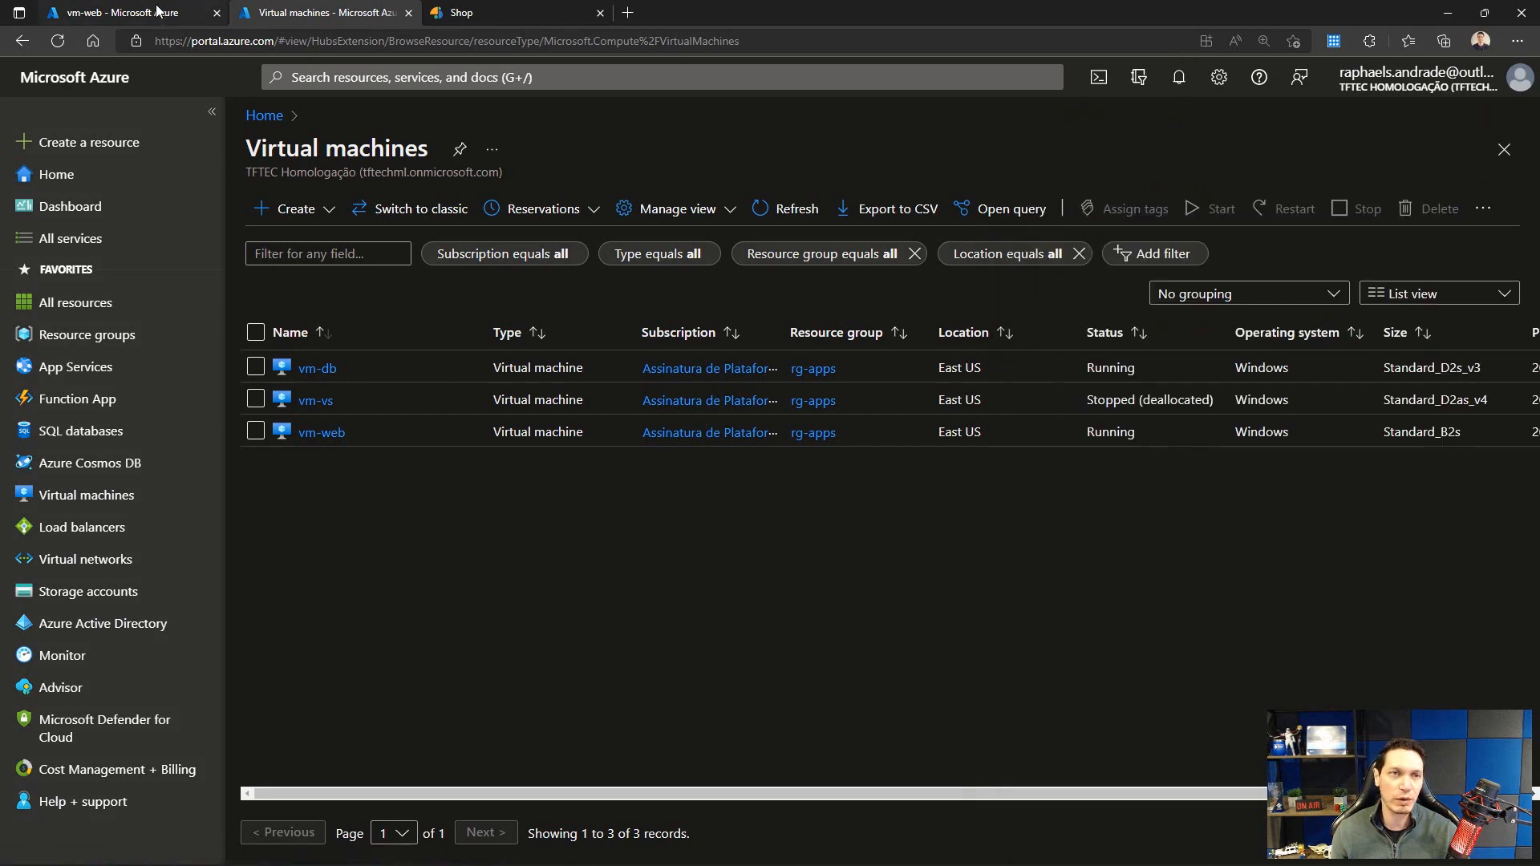
click(1179, 78)
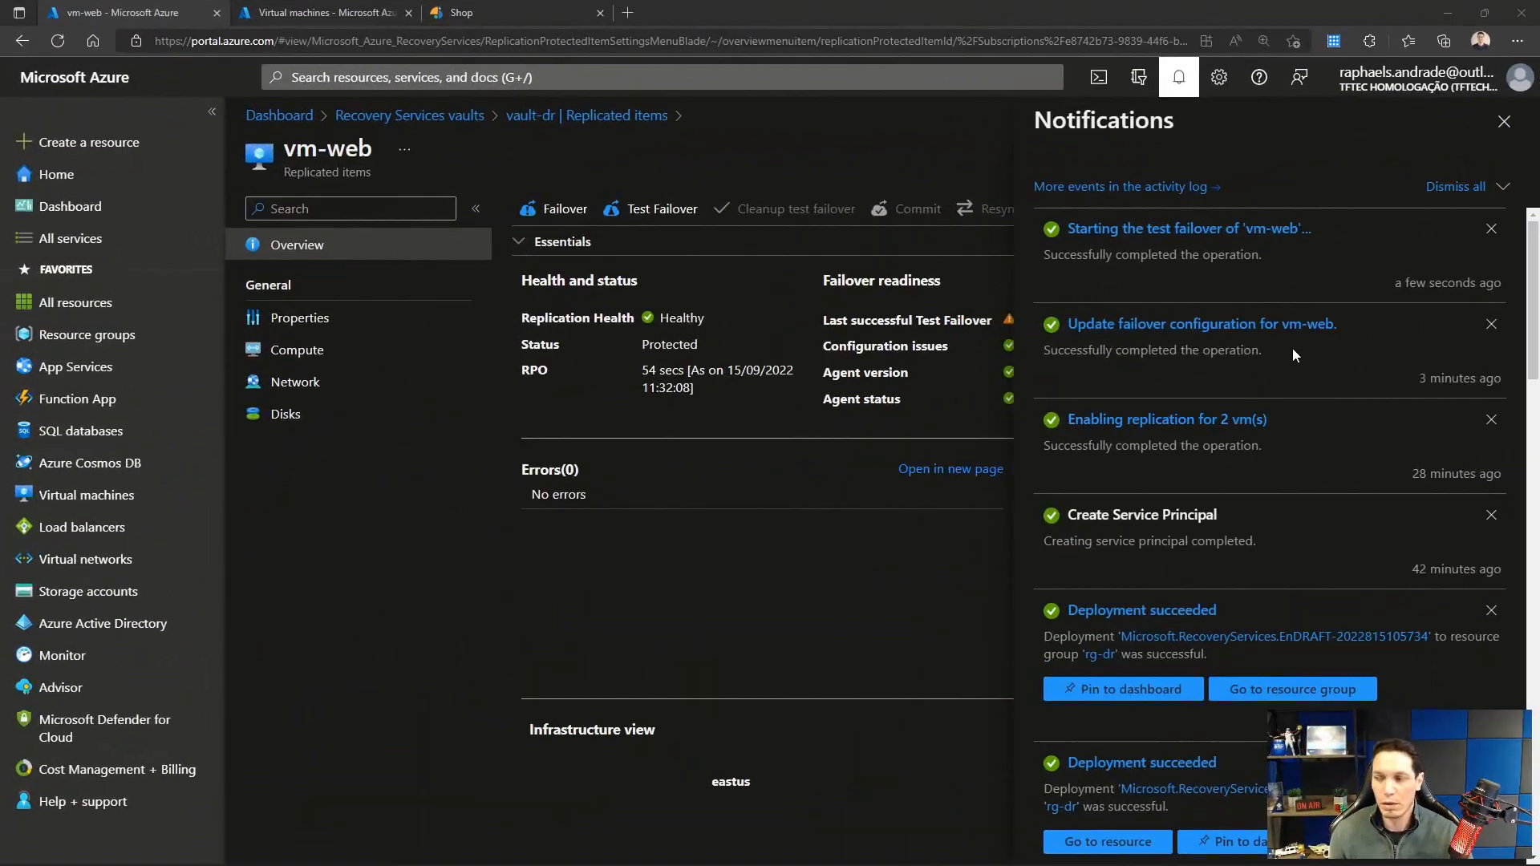
click(1503, 122)
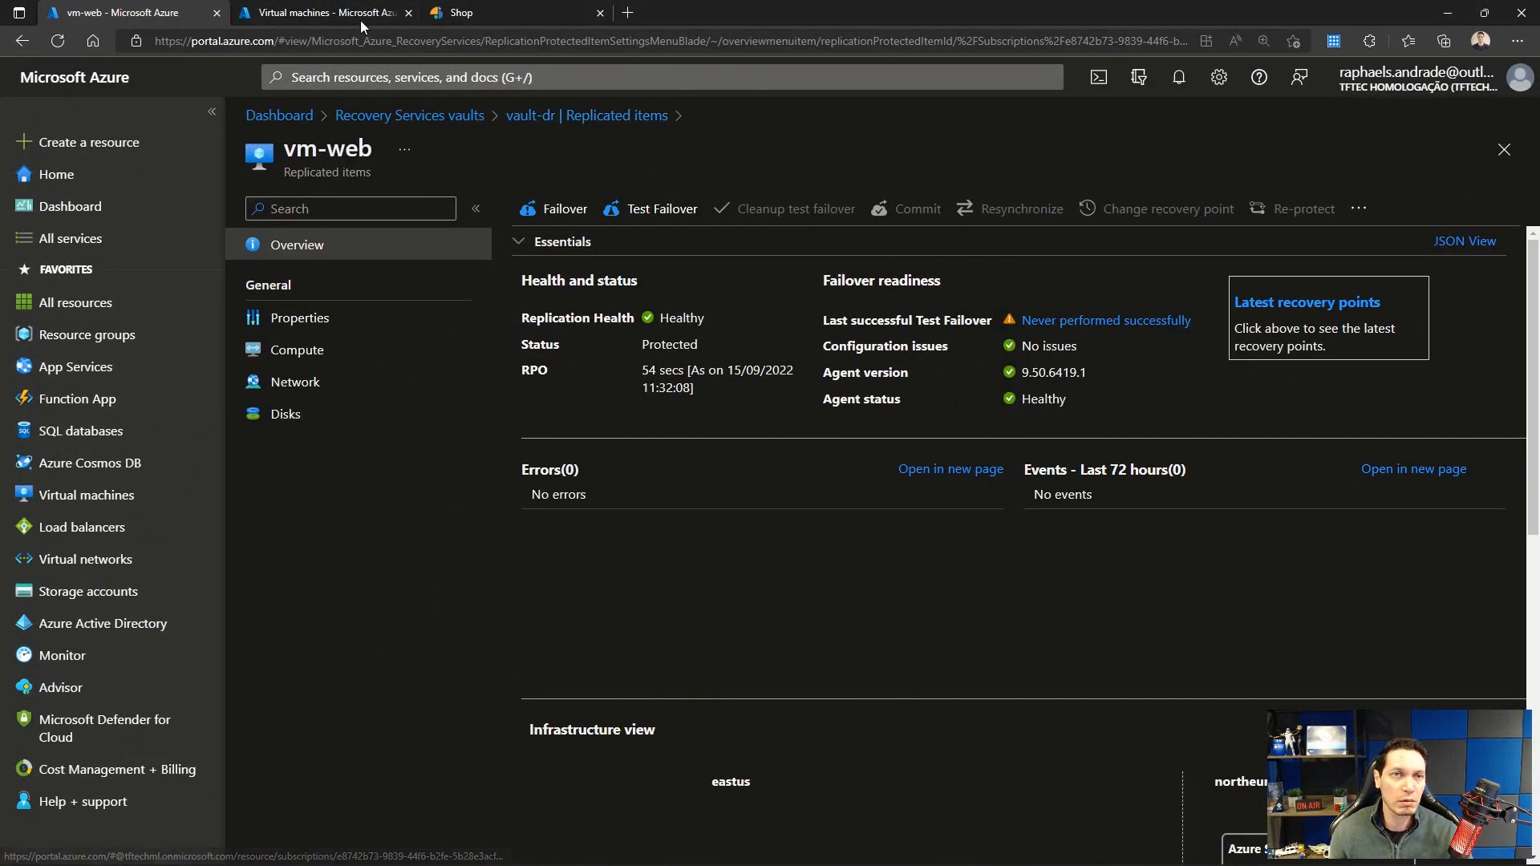
click(337, 13)
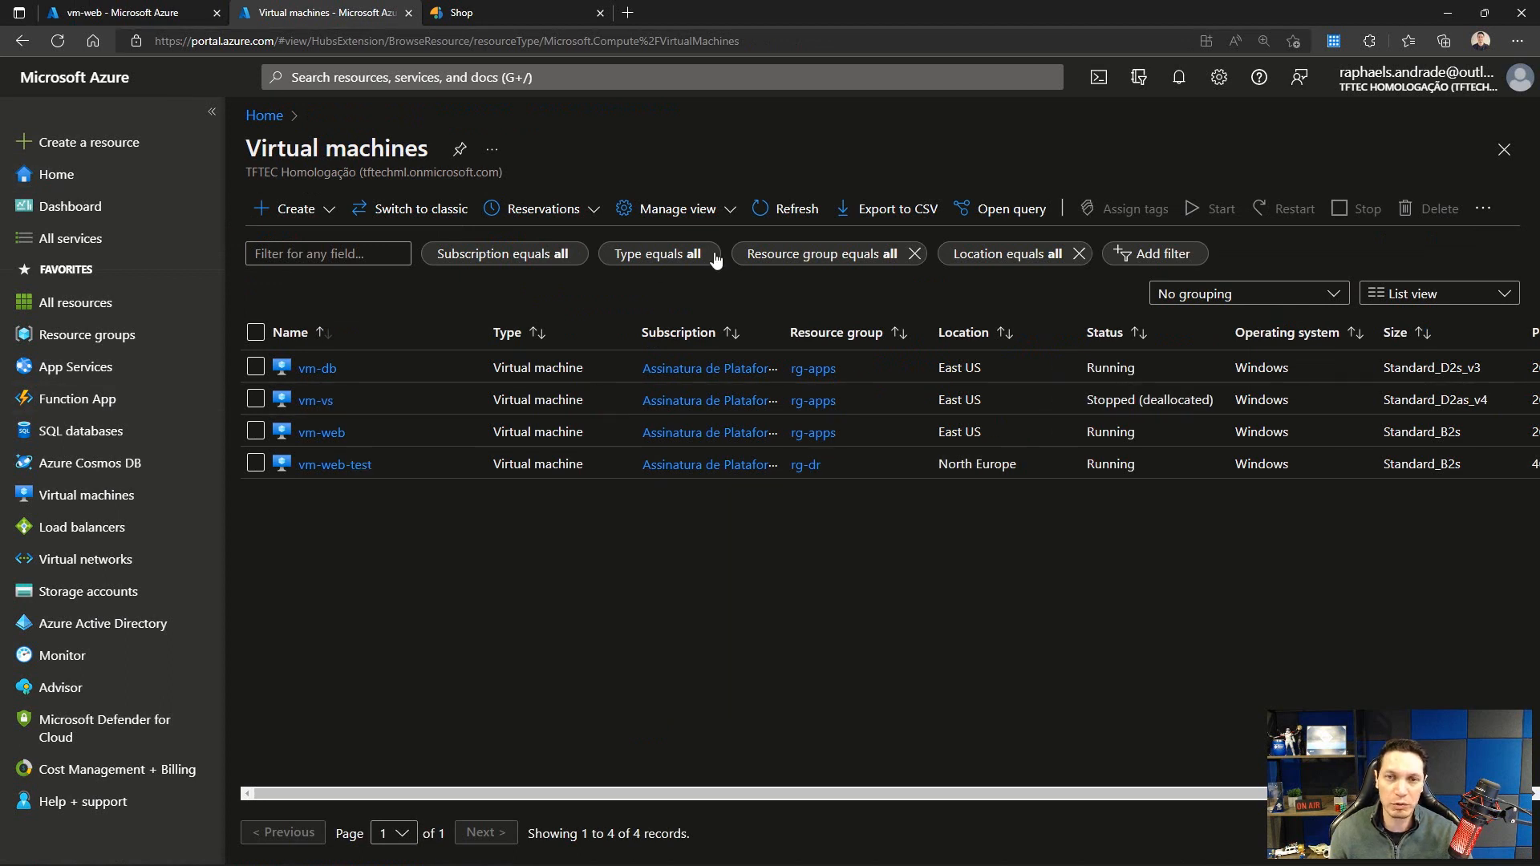
click(771, 209)
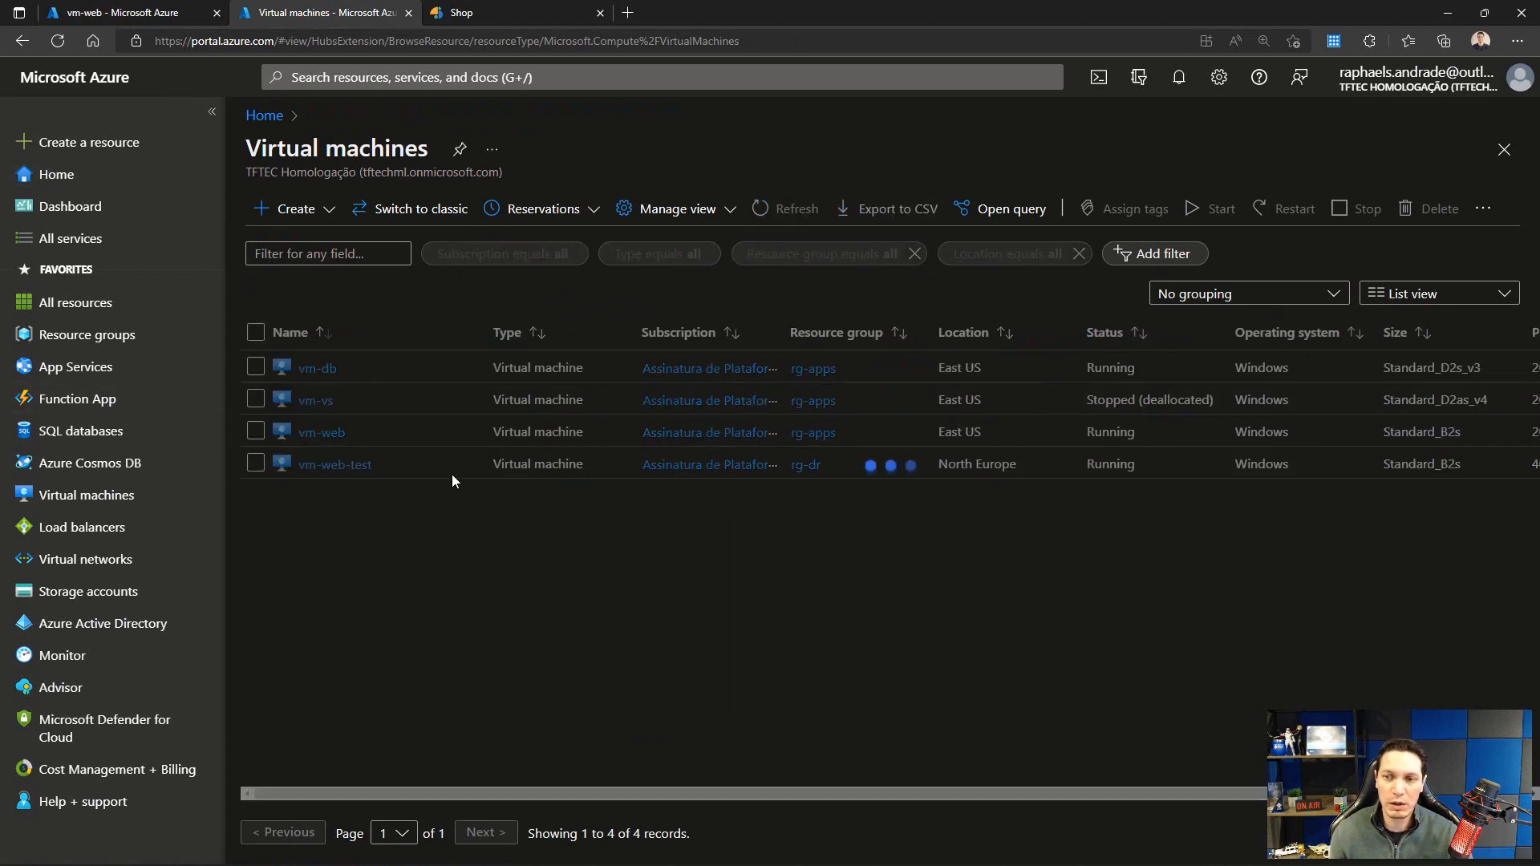
Step: Copy the private IP address from the networking settings of the vm-web-test virtual machine
click(321, 469)
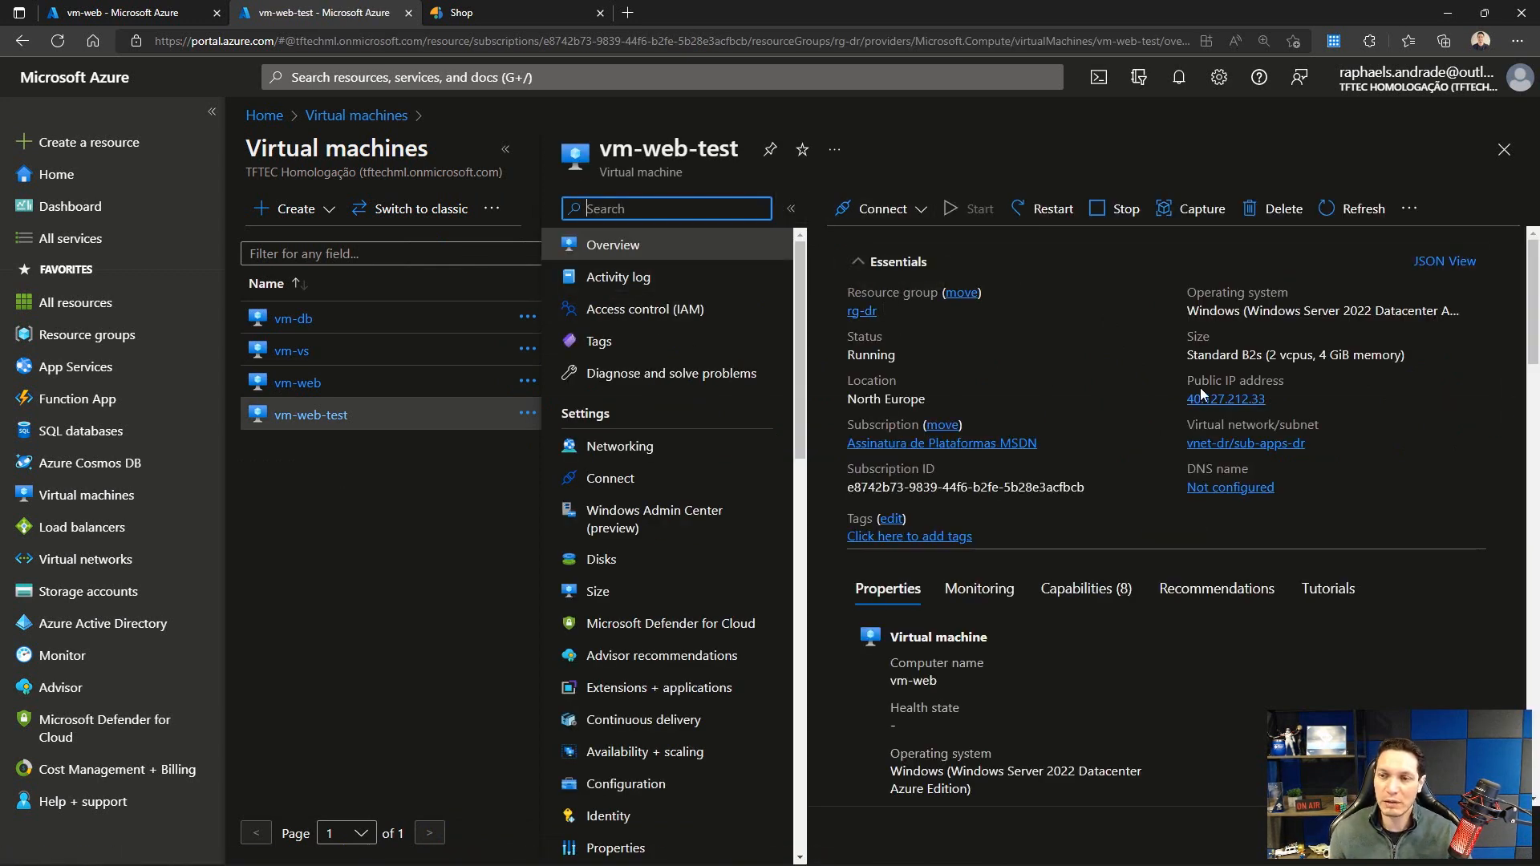
click(616, 451)
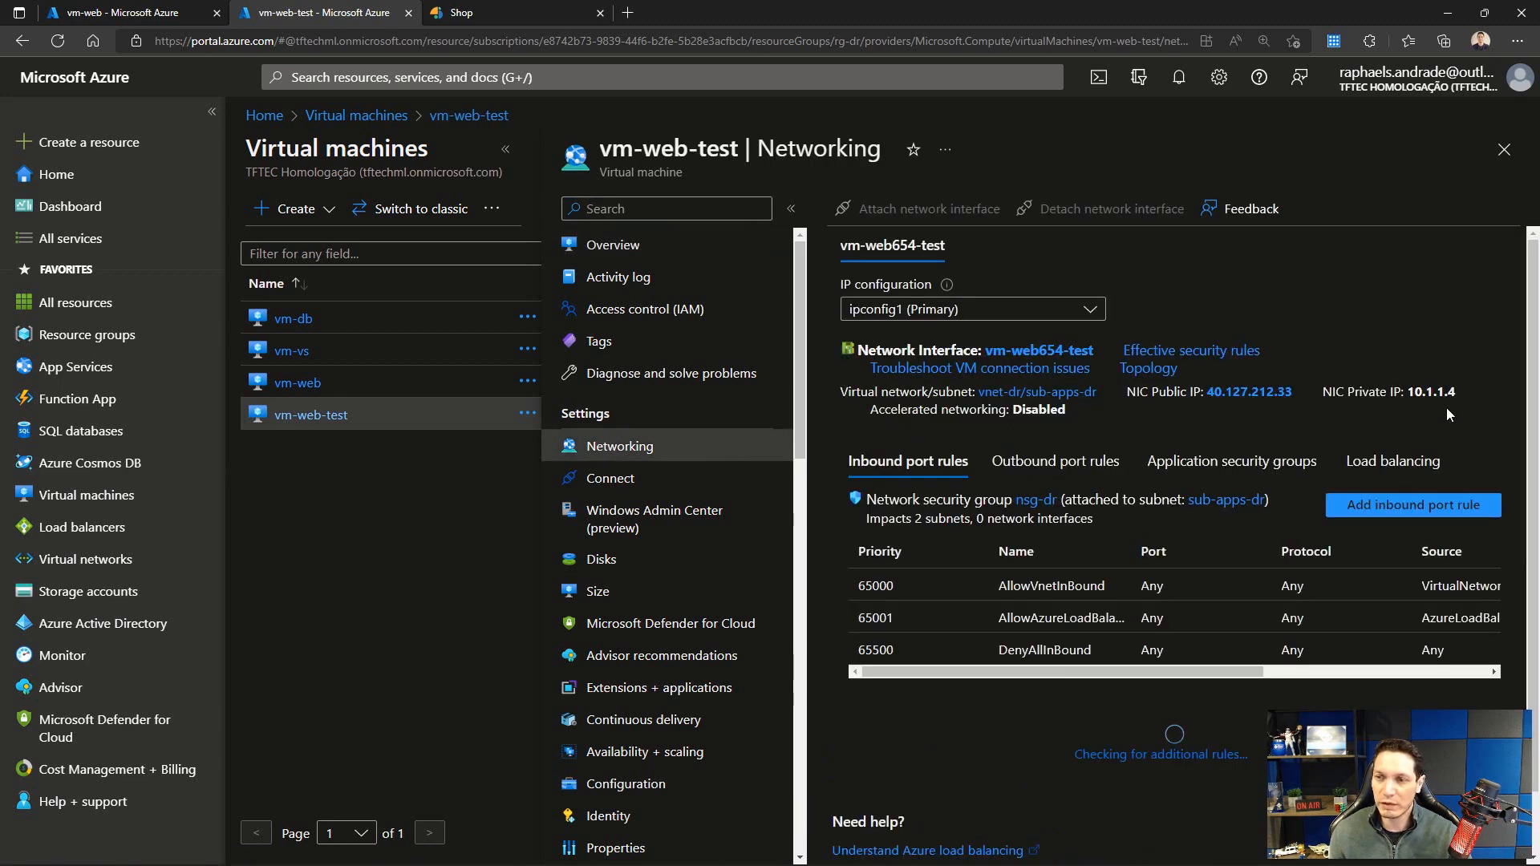
drag(1461, 393, 1412, 393)
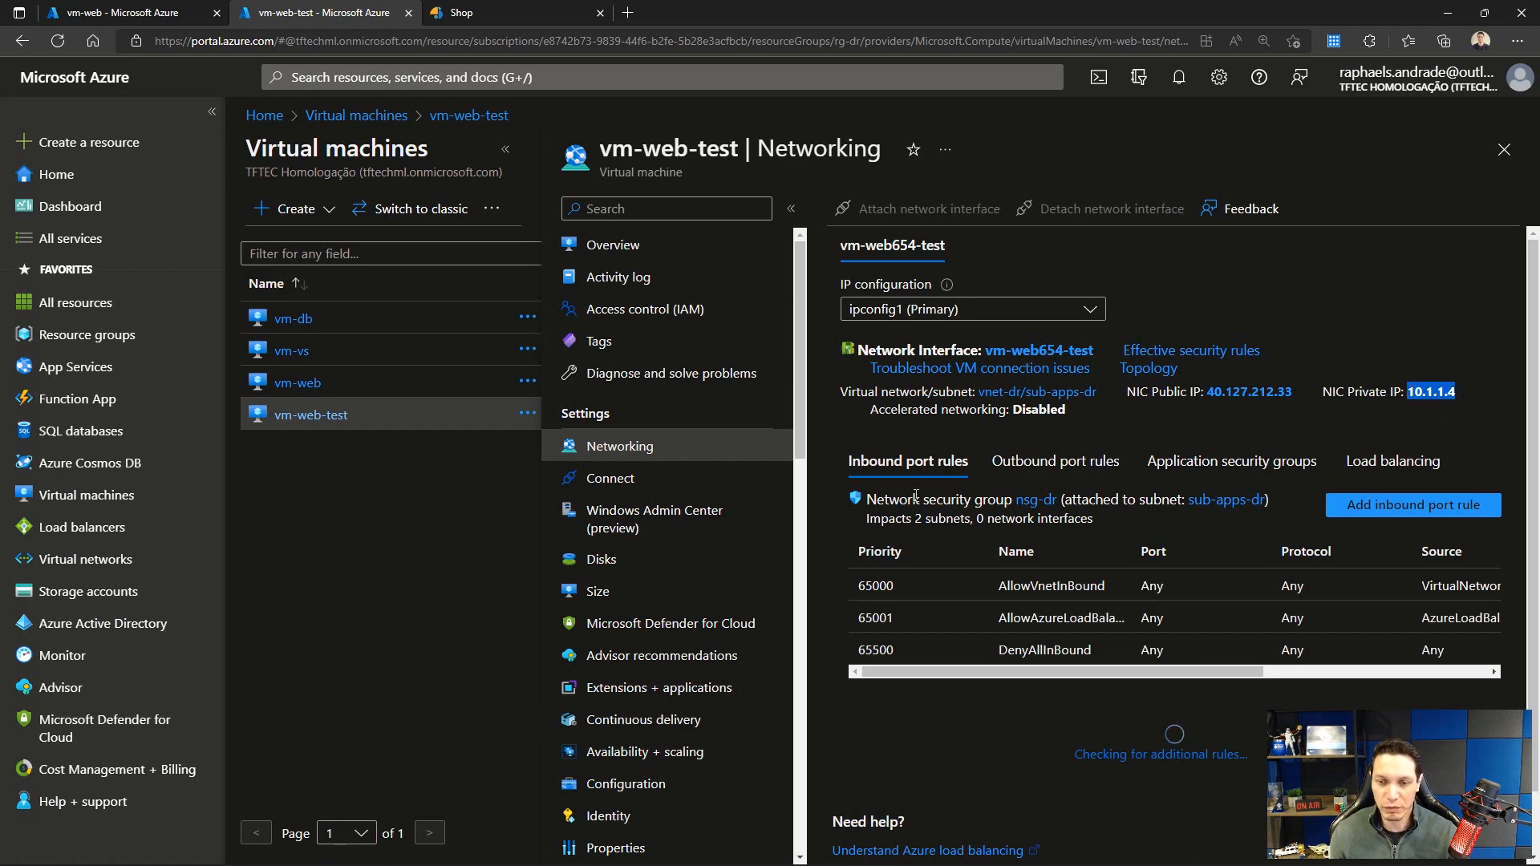
Step: Start a new inbound security rule on nsg-dr with IP Addresses as the destination type and 10.1.1.4 as the destination
click(1386, 506)
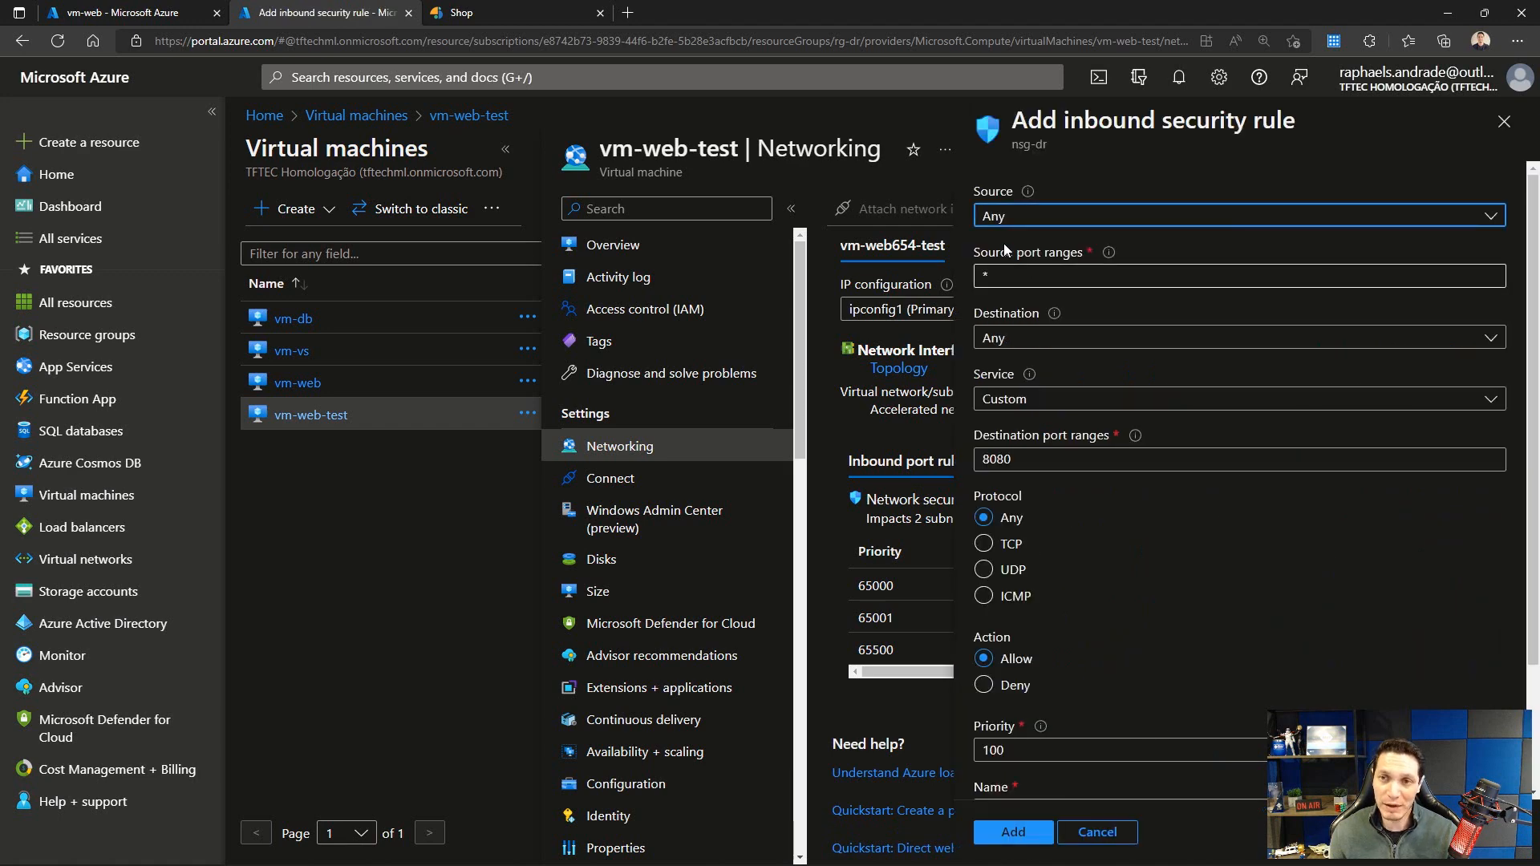
click(1027, 338)
click(1013, 399)
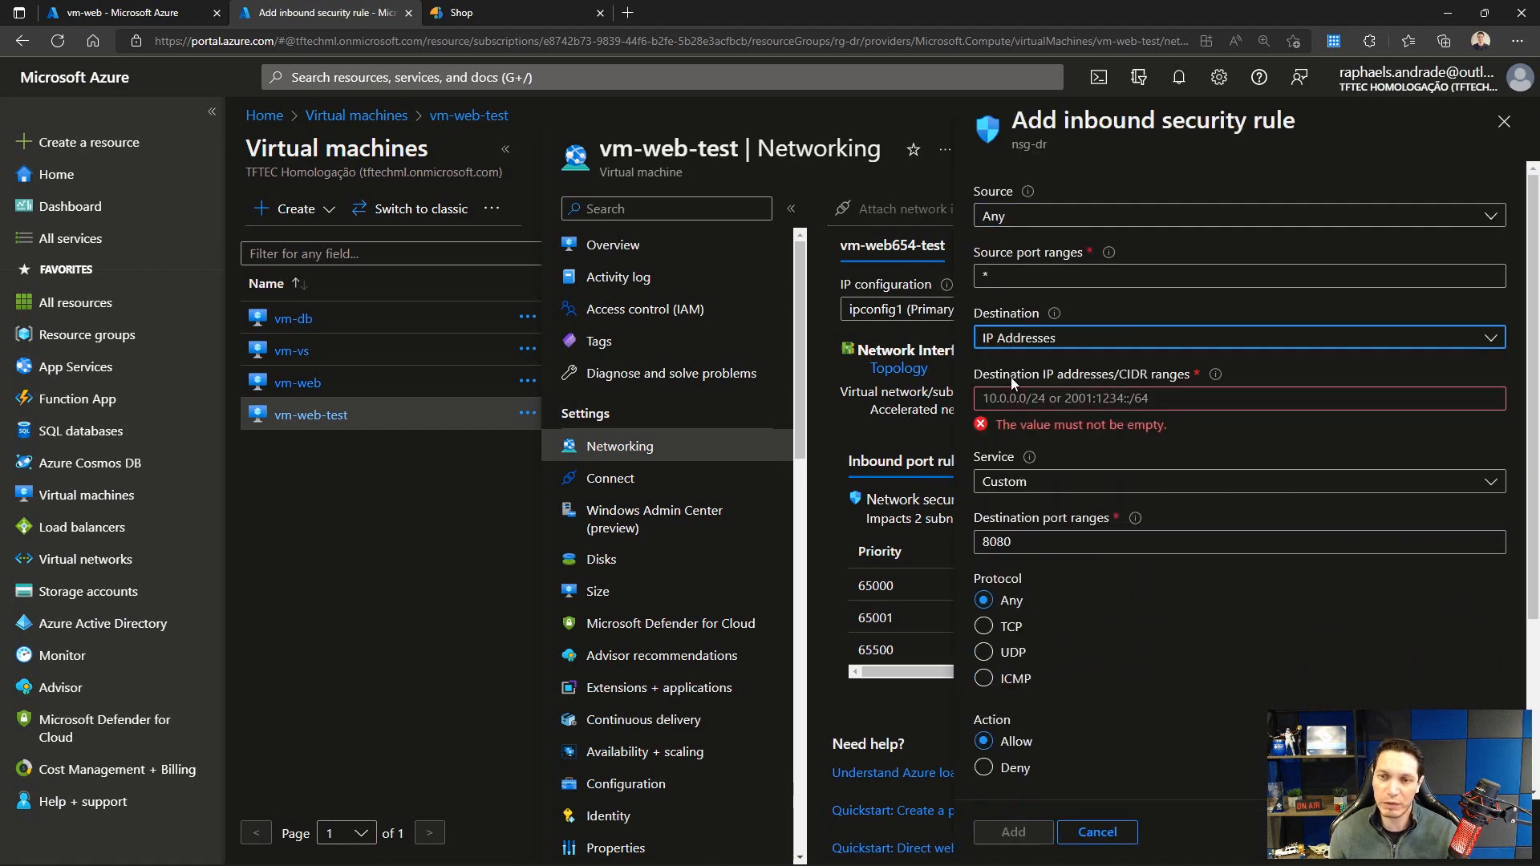
click(1011, 385)
key(ctrl+v)
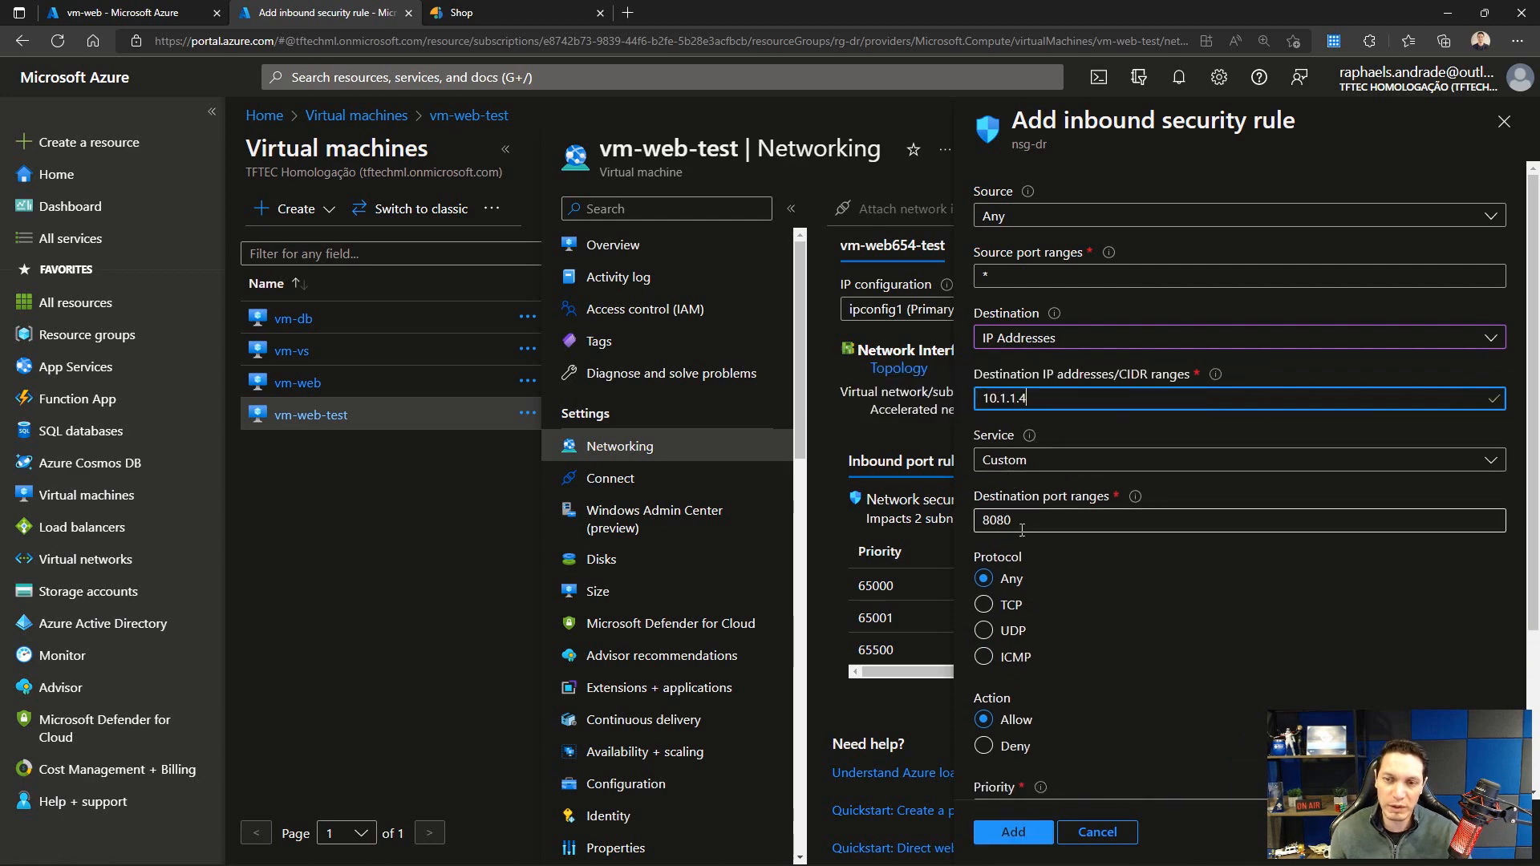
Step: Set the inbound rule's service to RDP and its priority to 300, and add the rule
click(1042, 464)
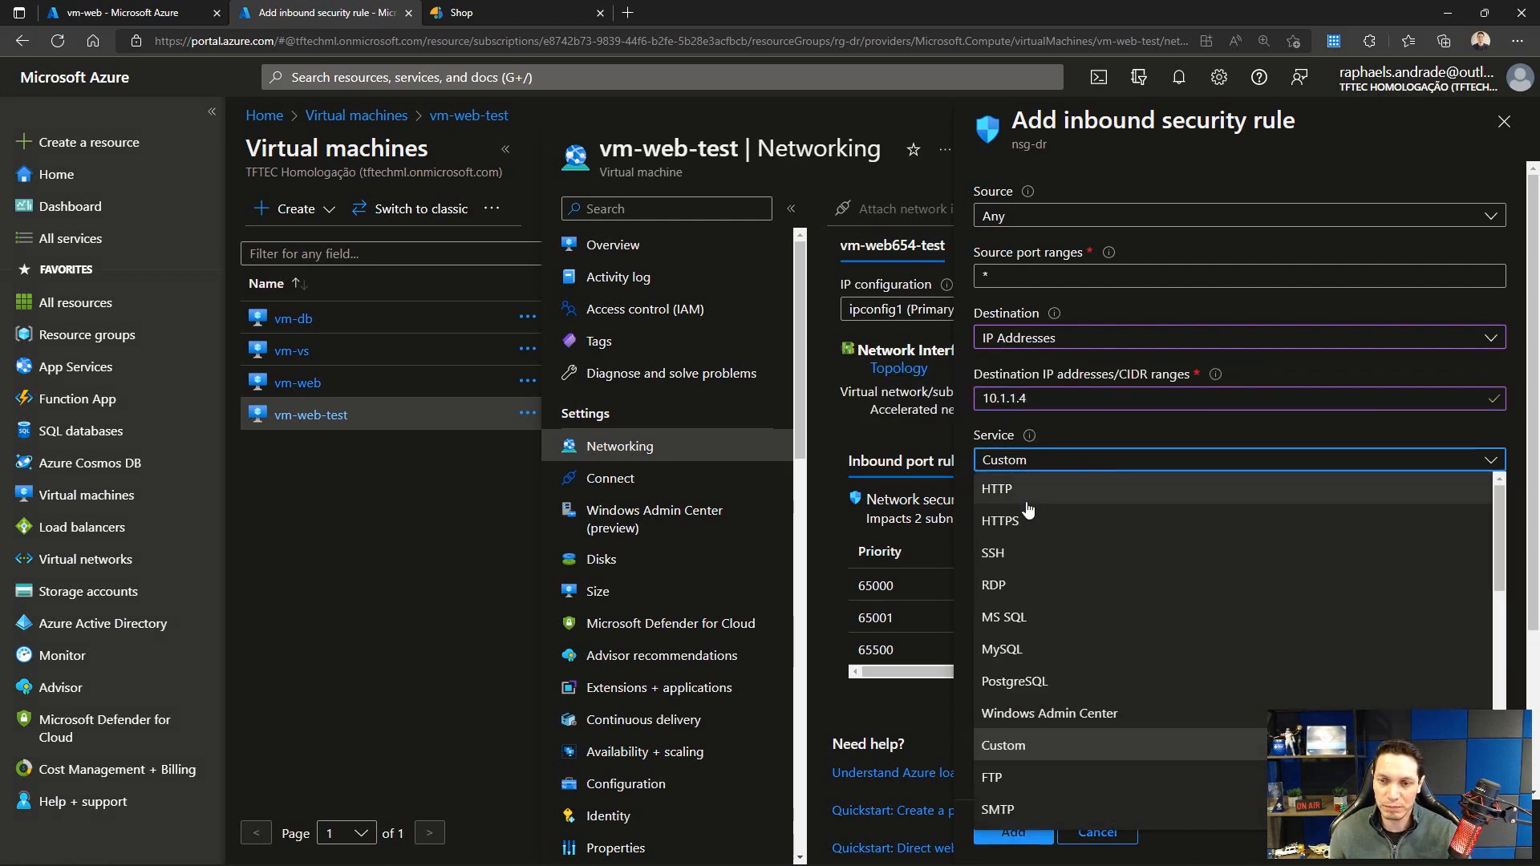
click(999, 585)
scroll(1090, 674, down, 4)
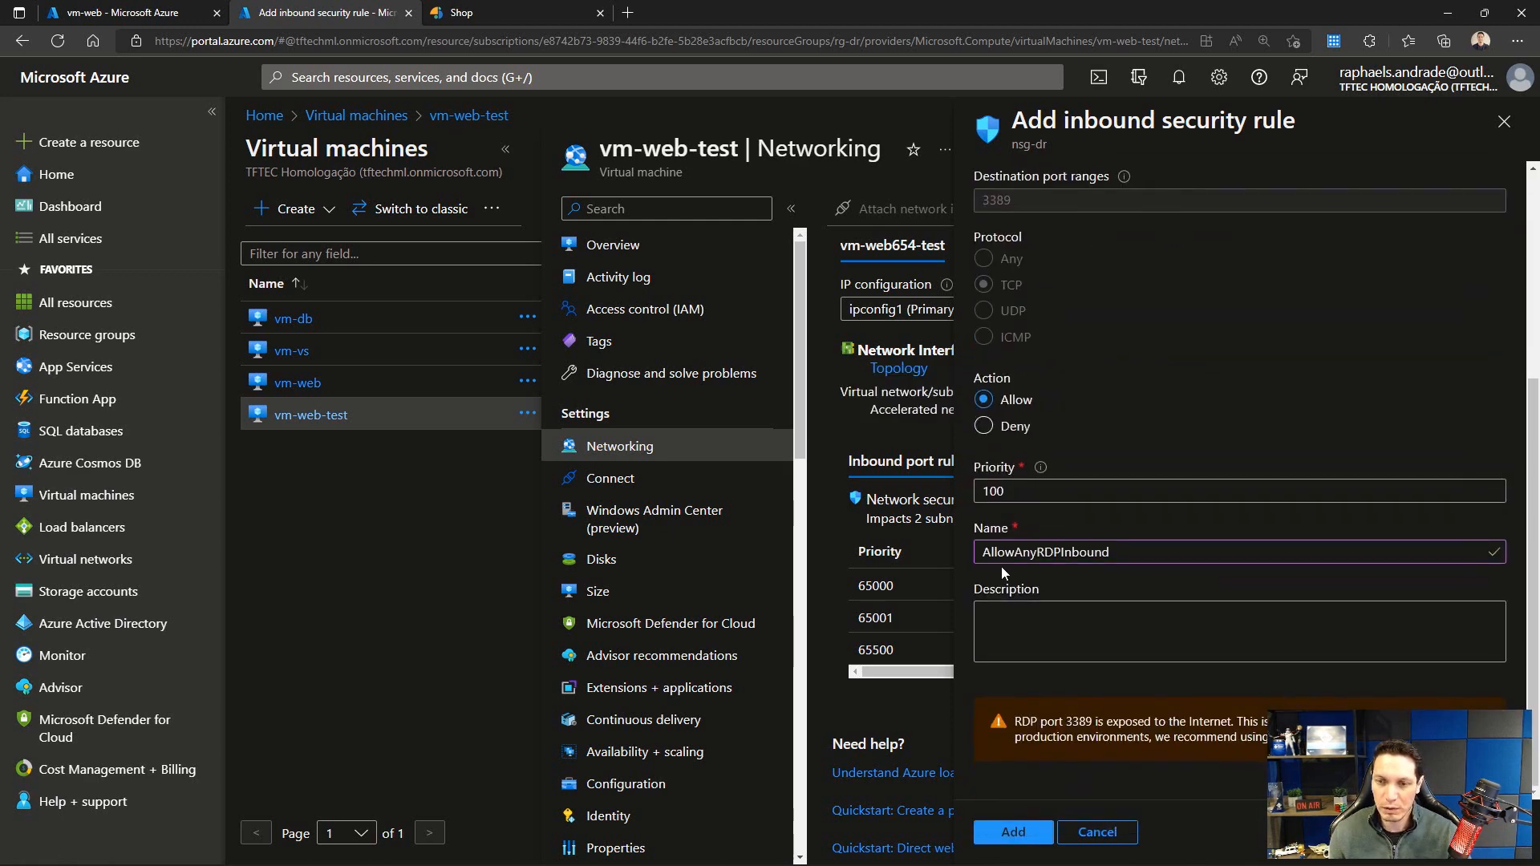
drag(1043, 491, 928, 489)
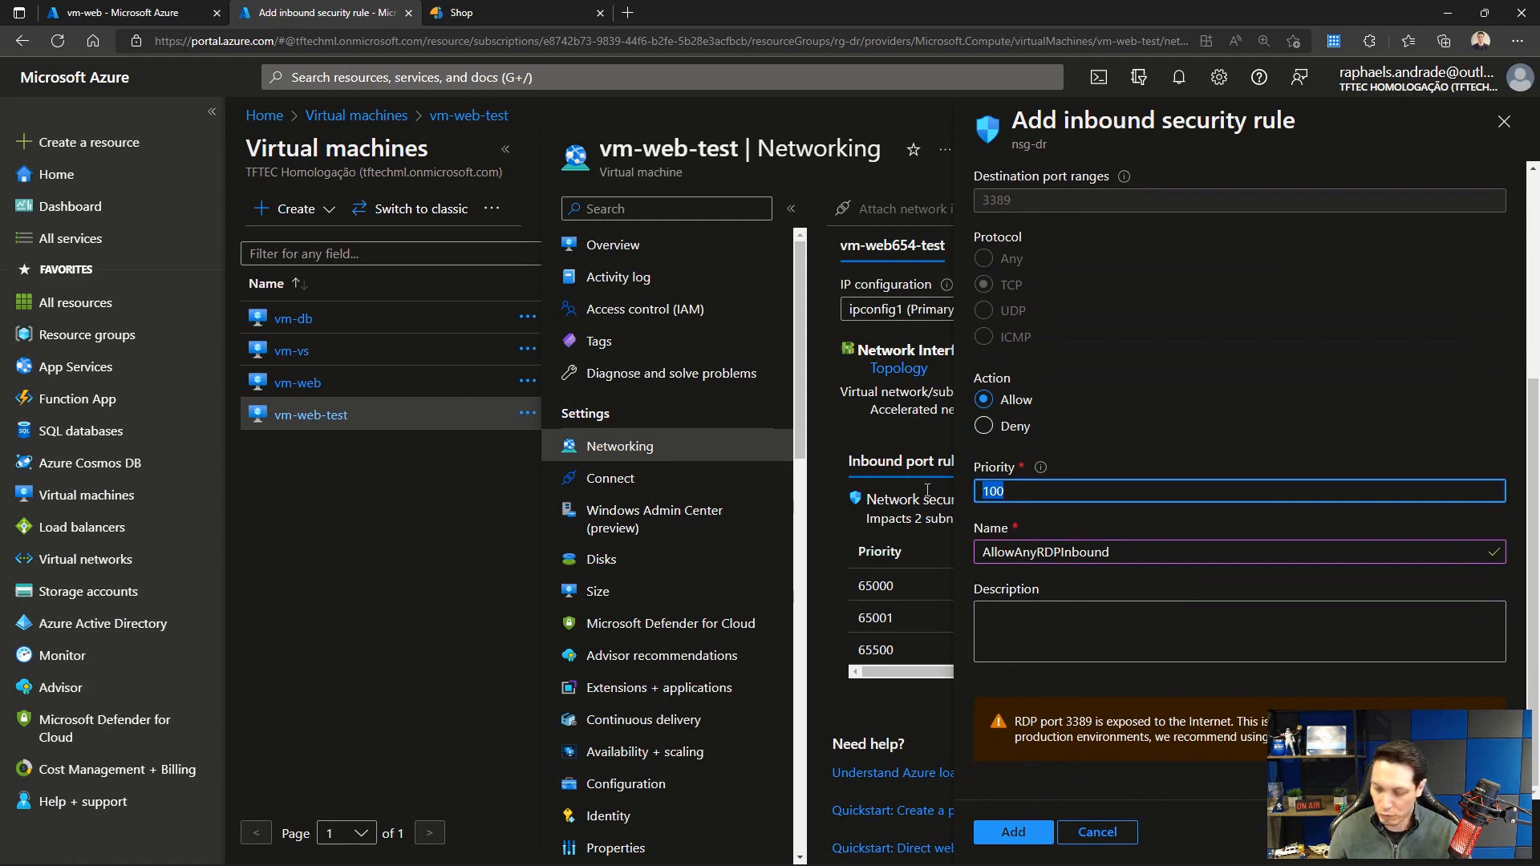
text(300)
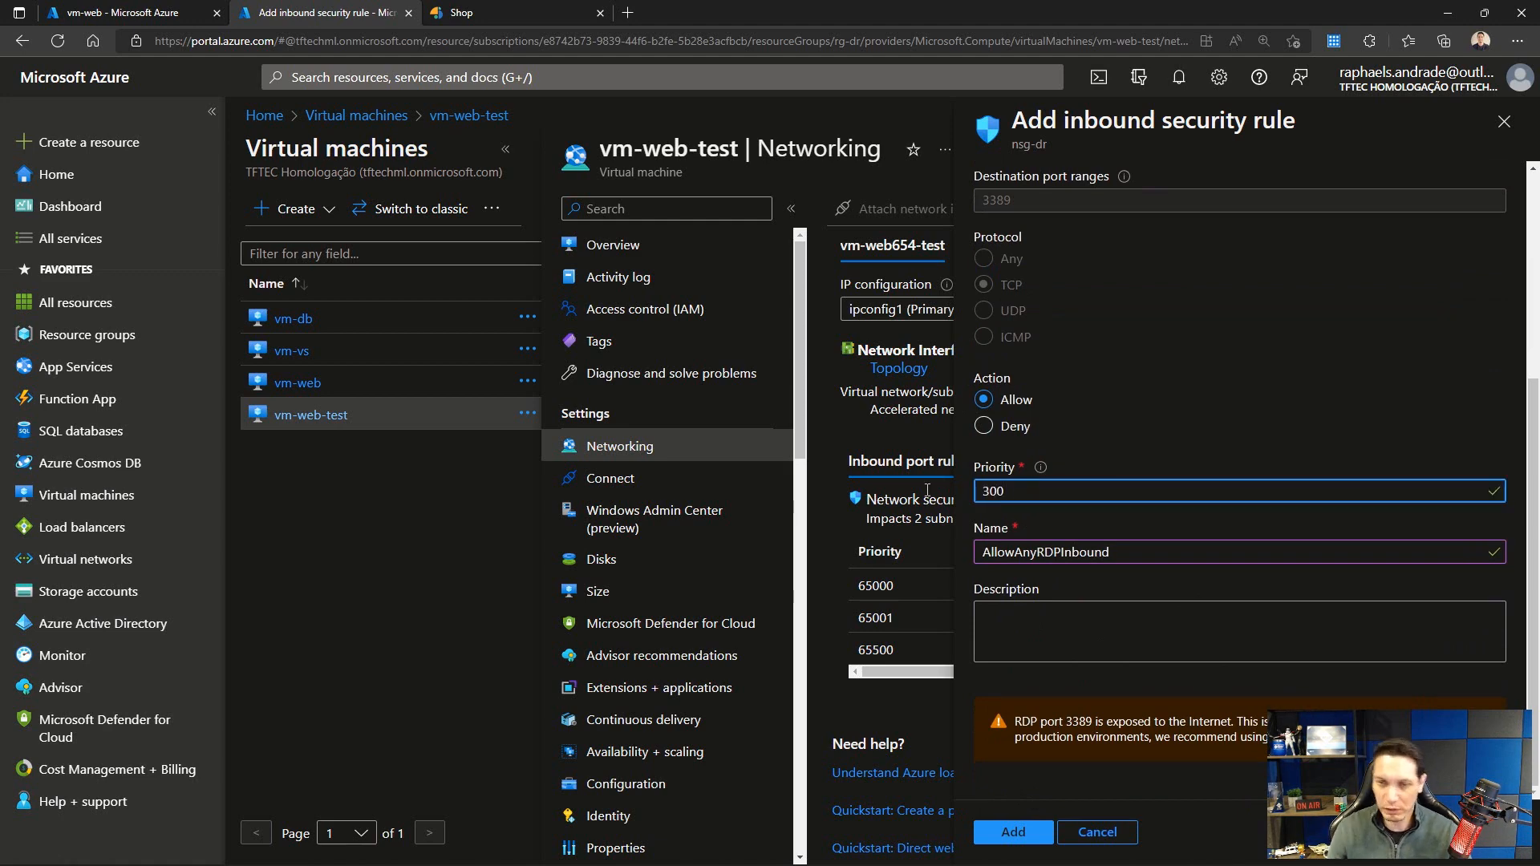
click(1015, 836)
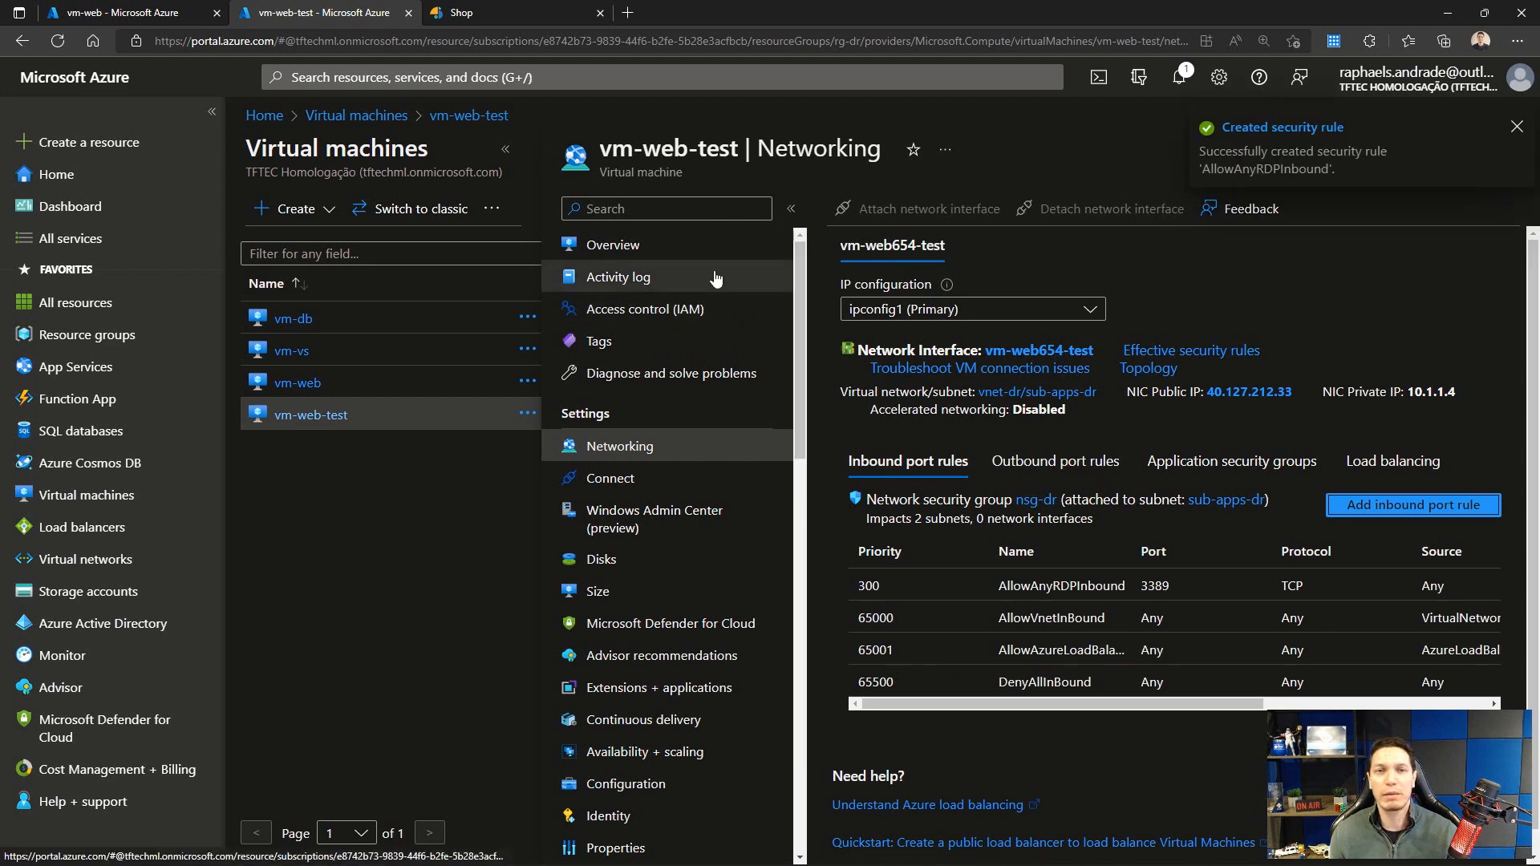
Step: Return to the vm-web-test overview, dismiss the rule notification, and download and open the RDP file for the VM
click(688, 246)
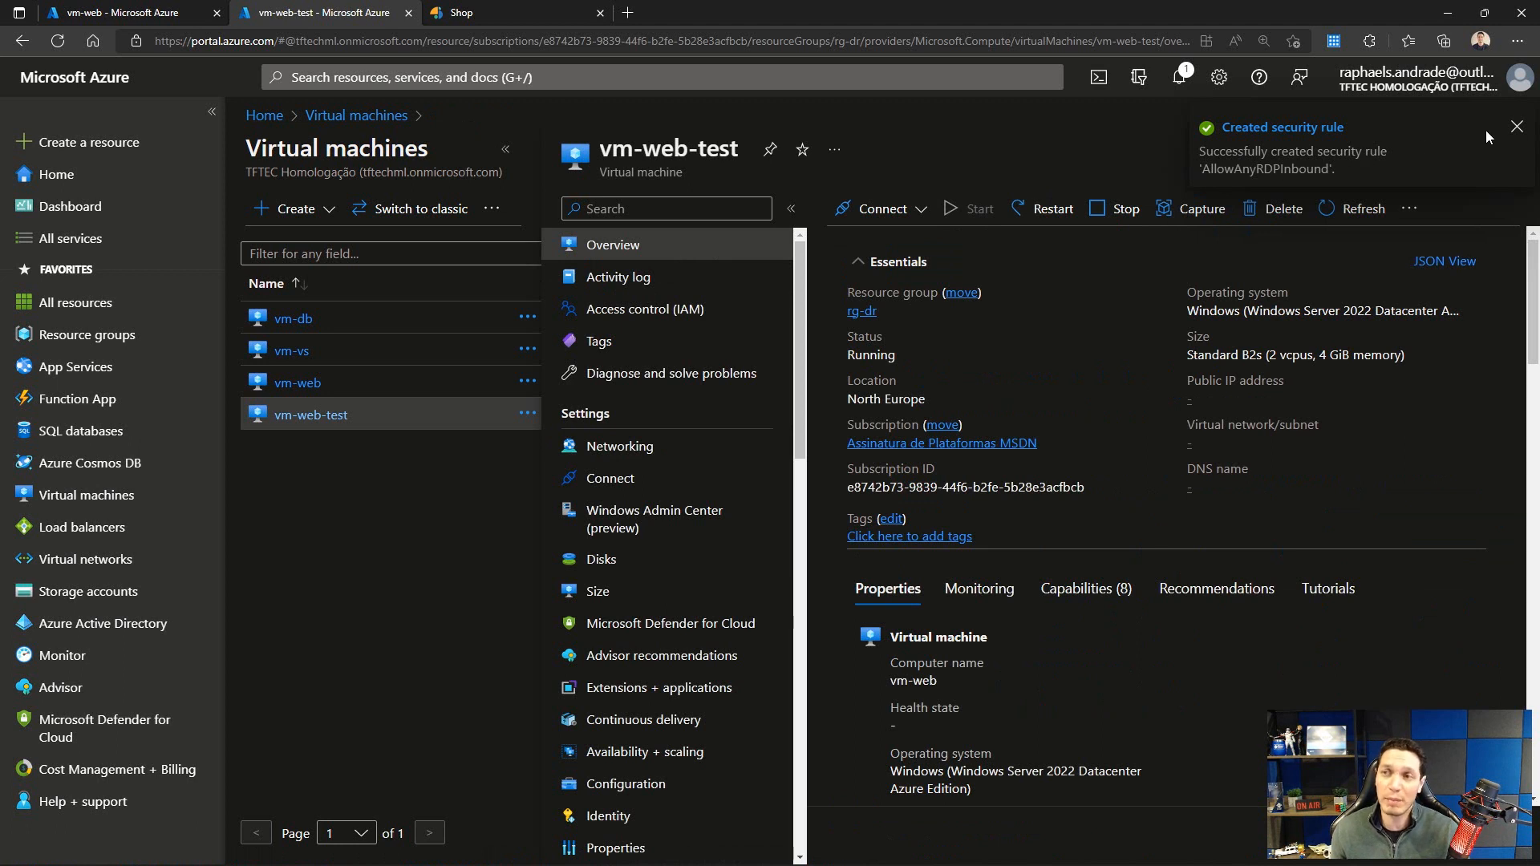
click(1517, 127)
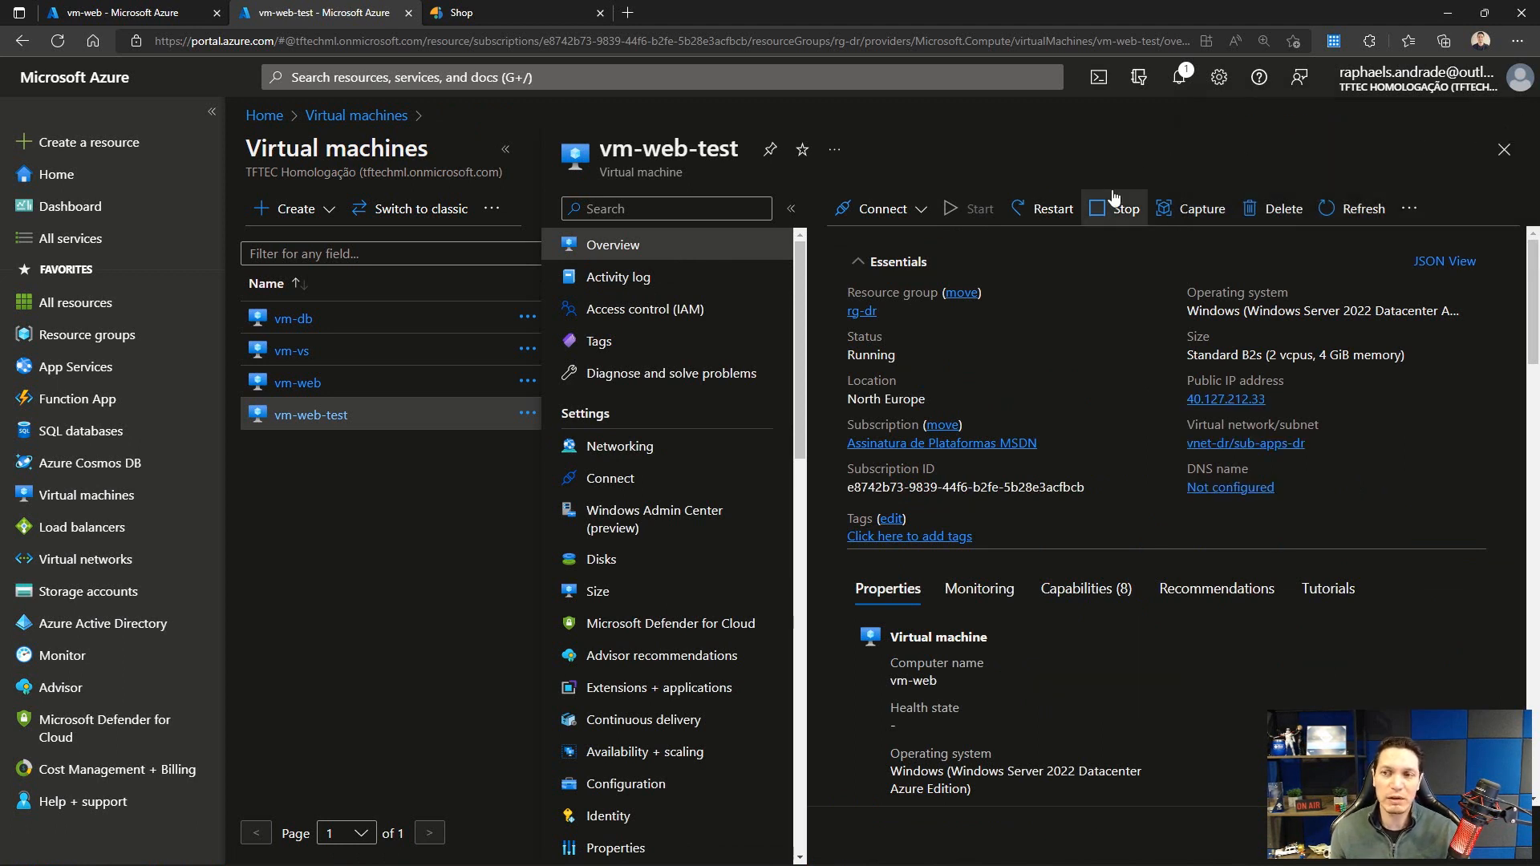
click(883, 209)
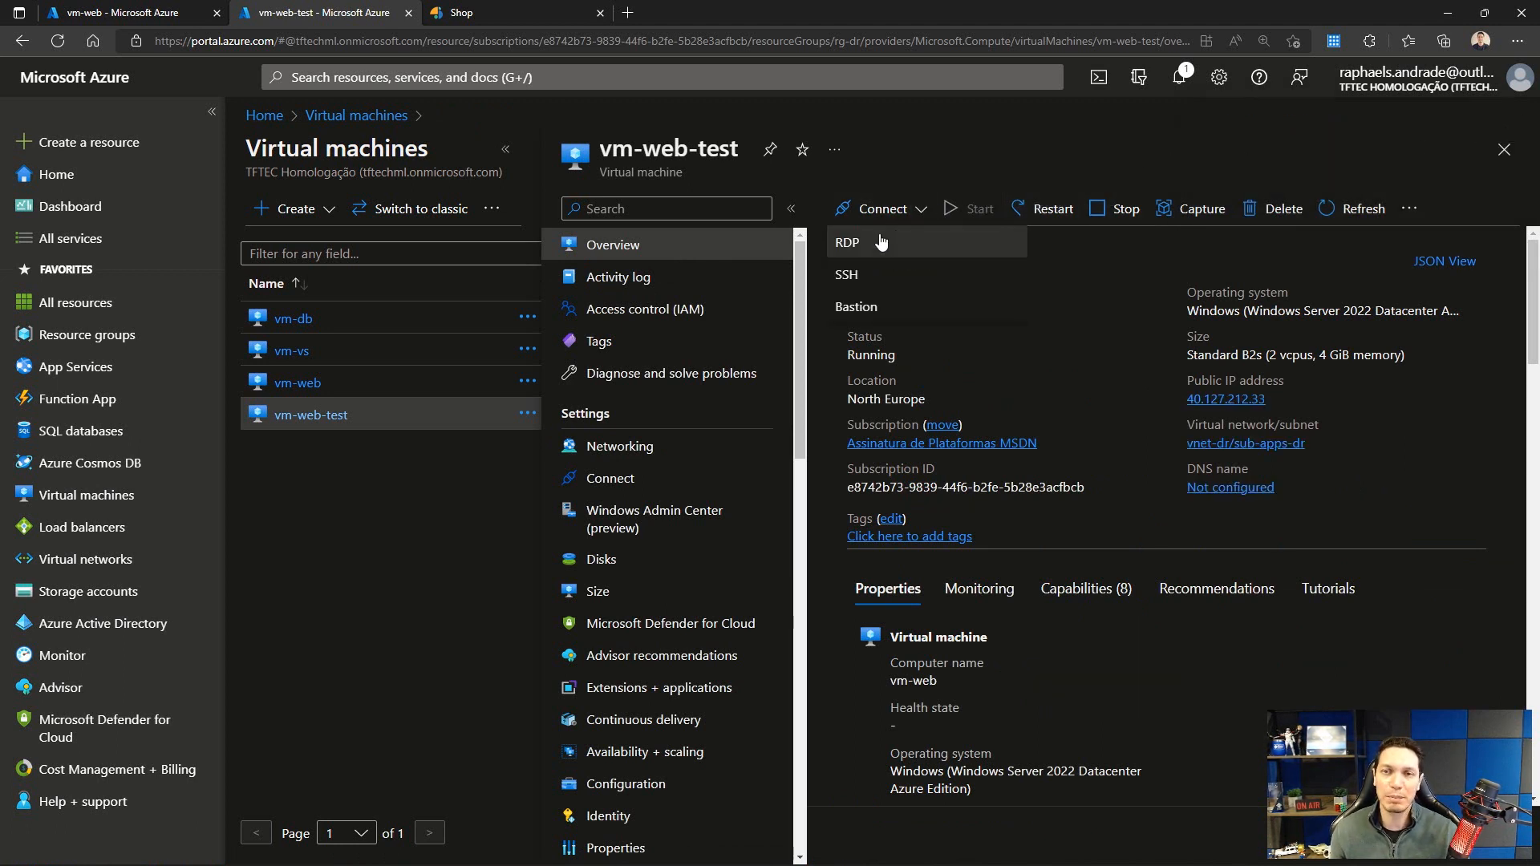
click(880, 242)
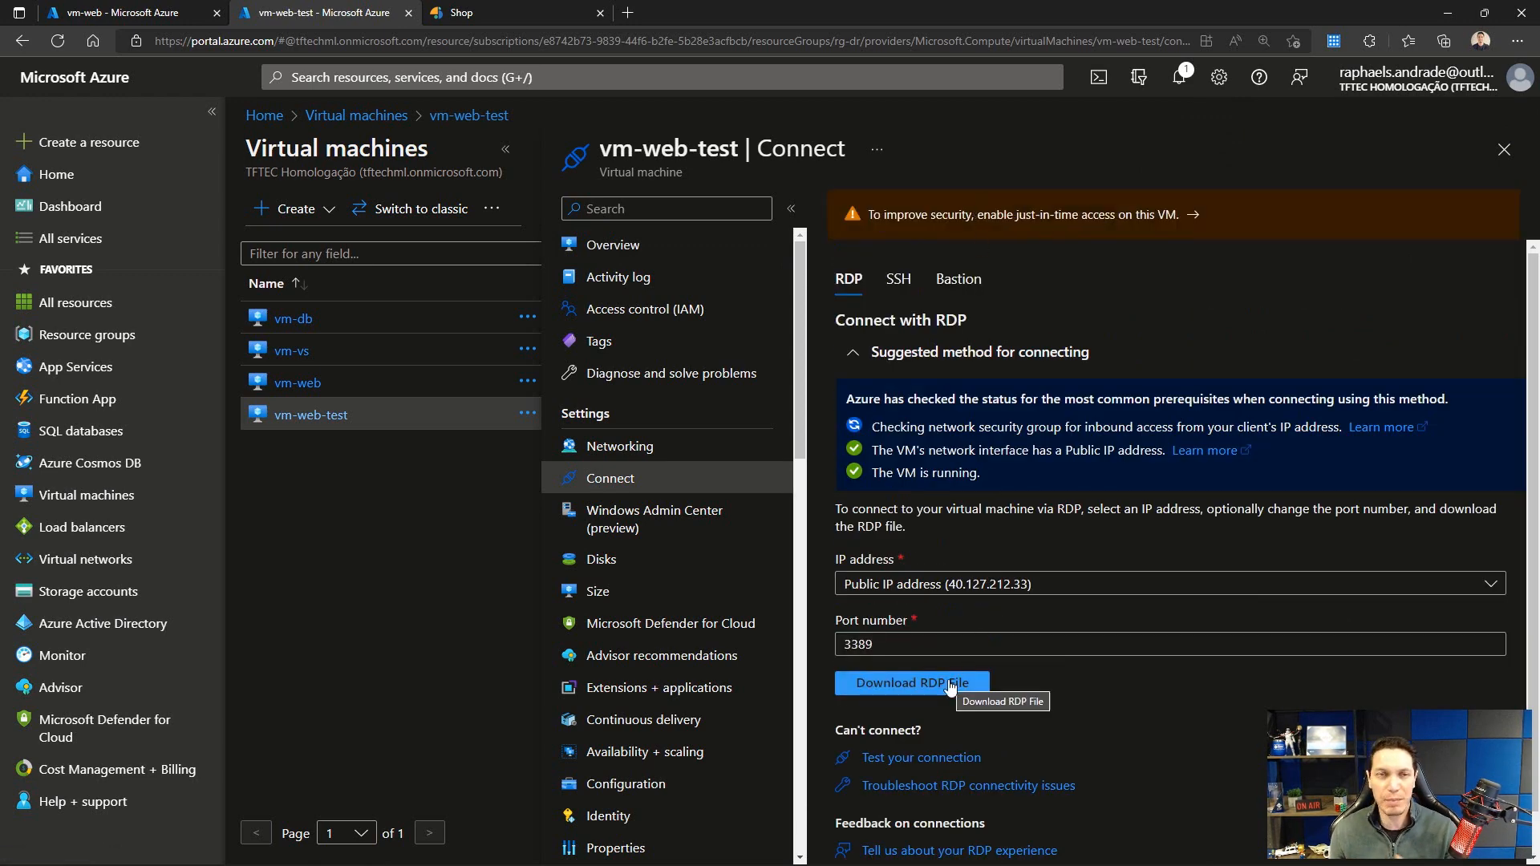
click(922, 682)
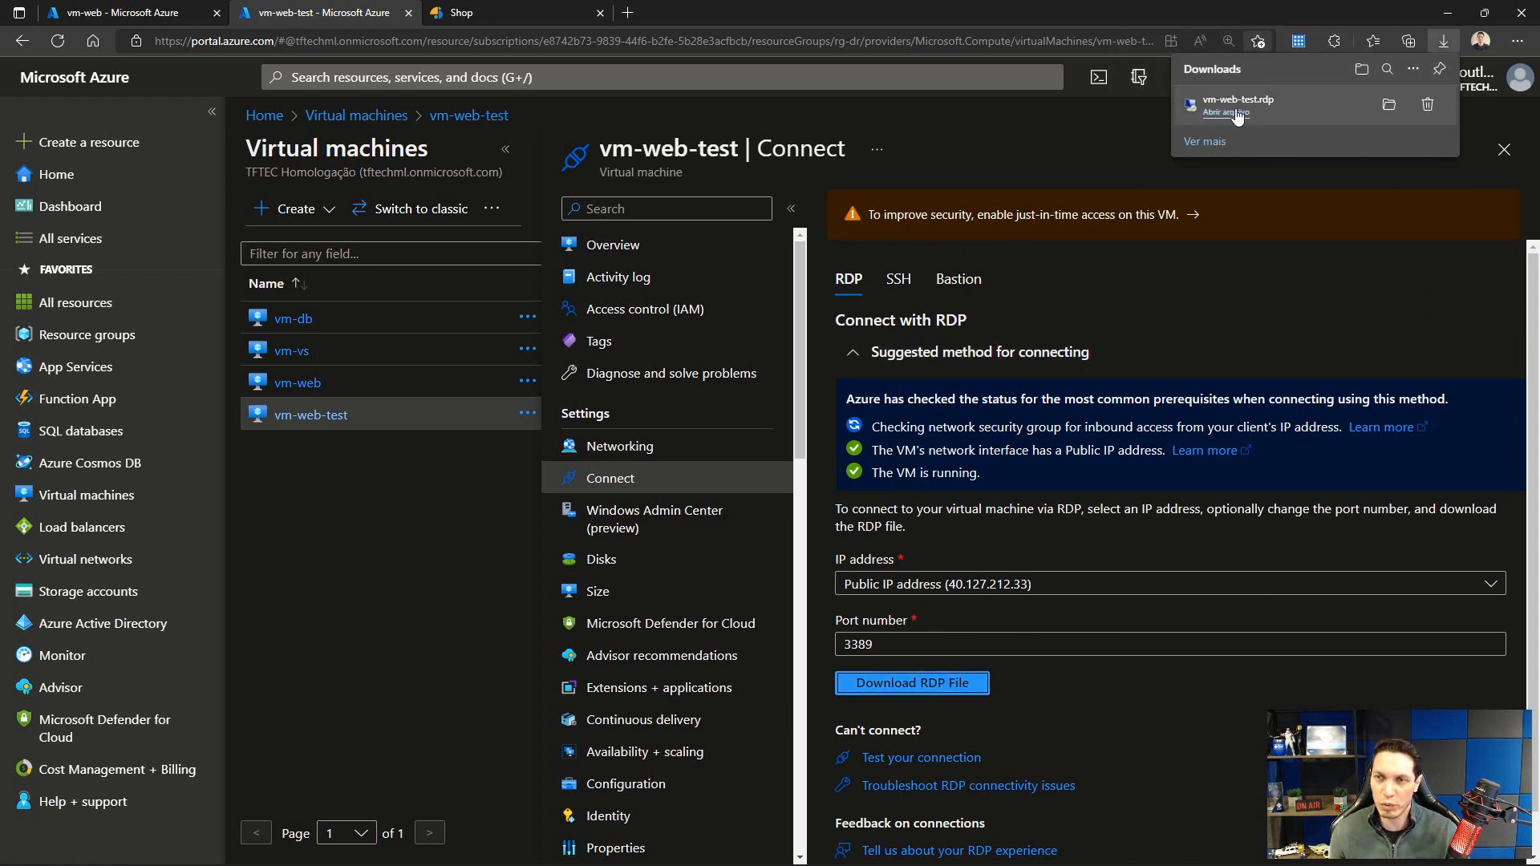
click(1238, 113)
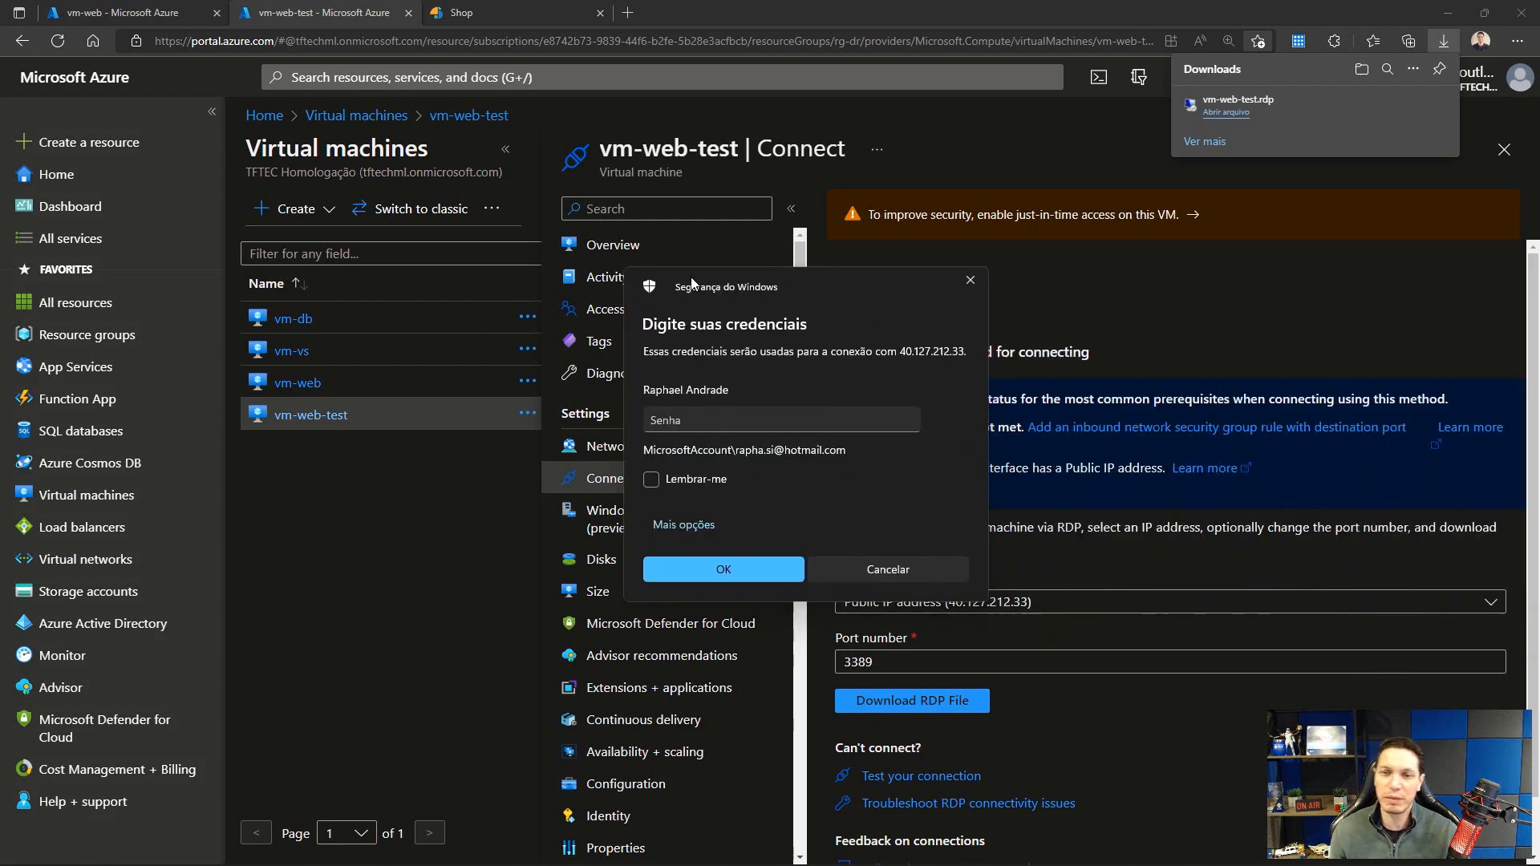
Step: Use a different account for the remote connection, enter the administrator user name and the account password, and submit them
click(661, 525)
click(782, 617)
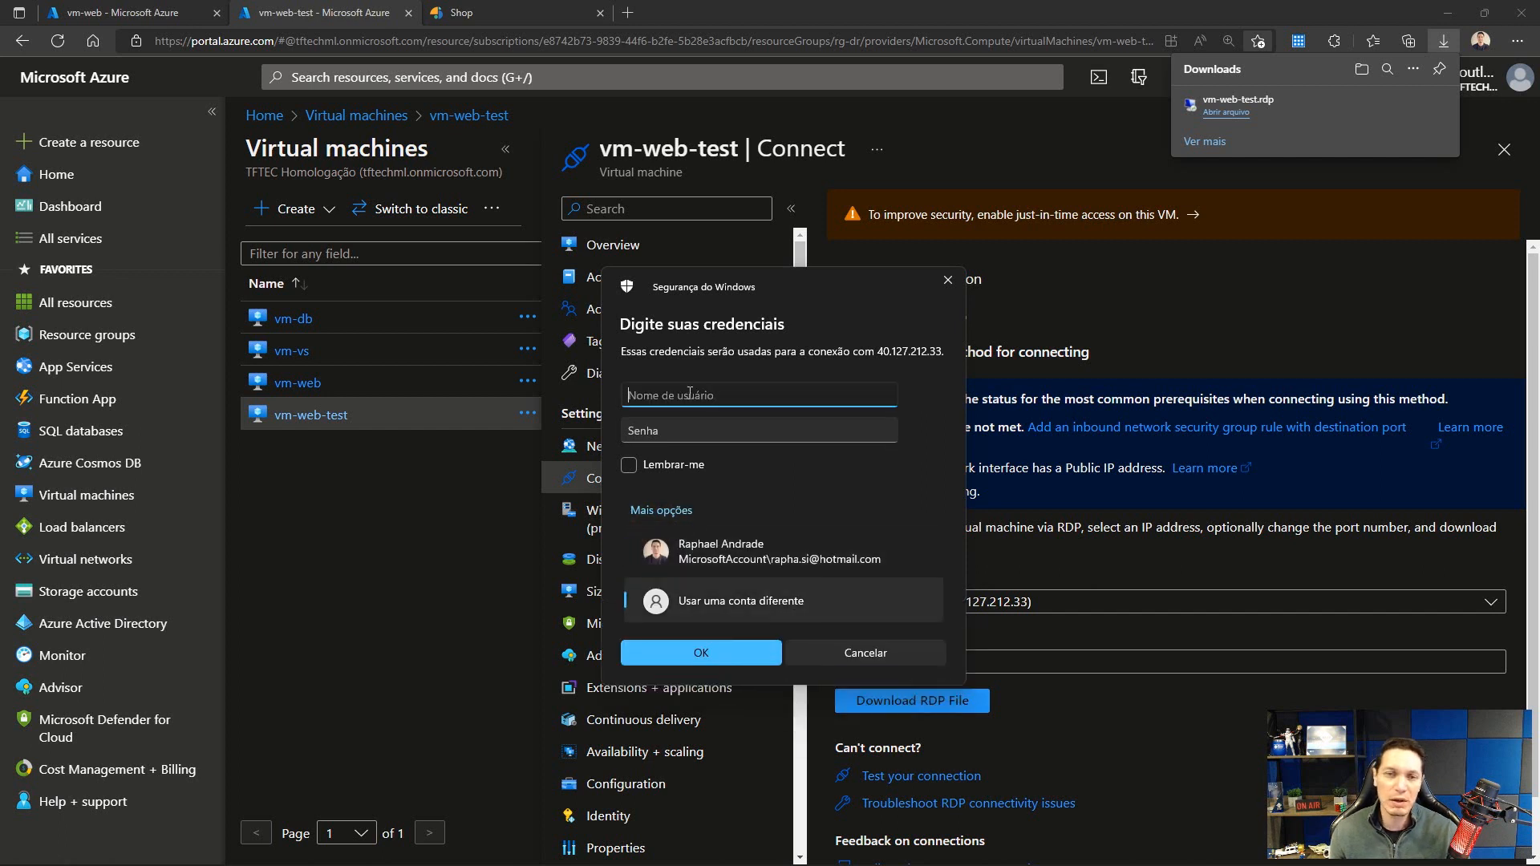
text(adm)
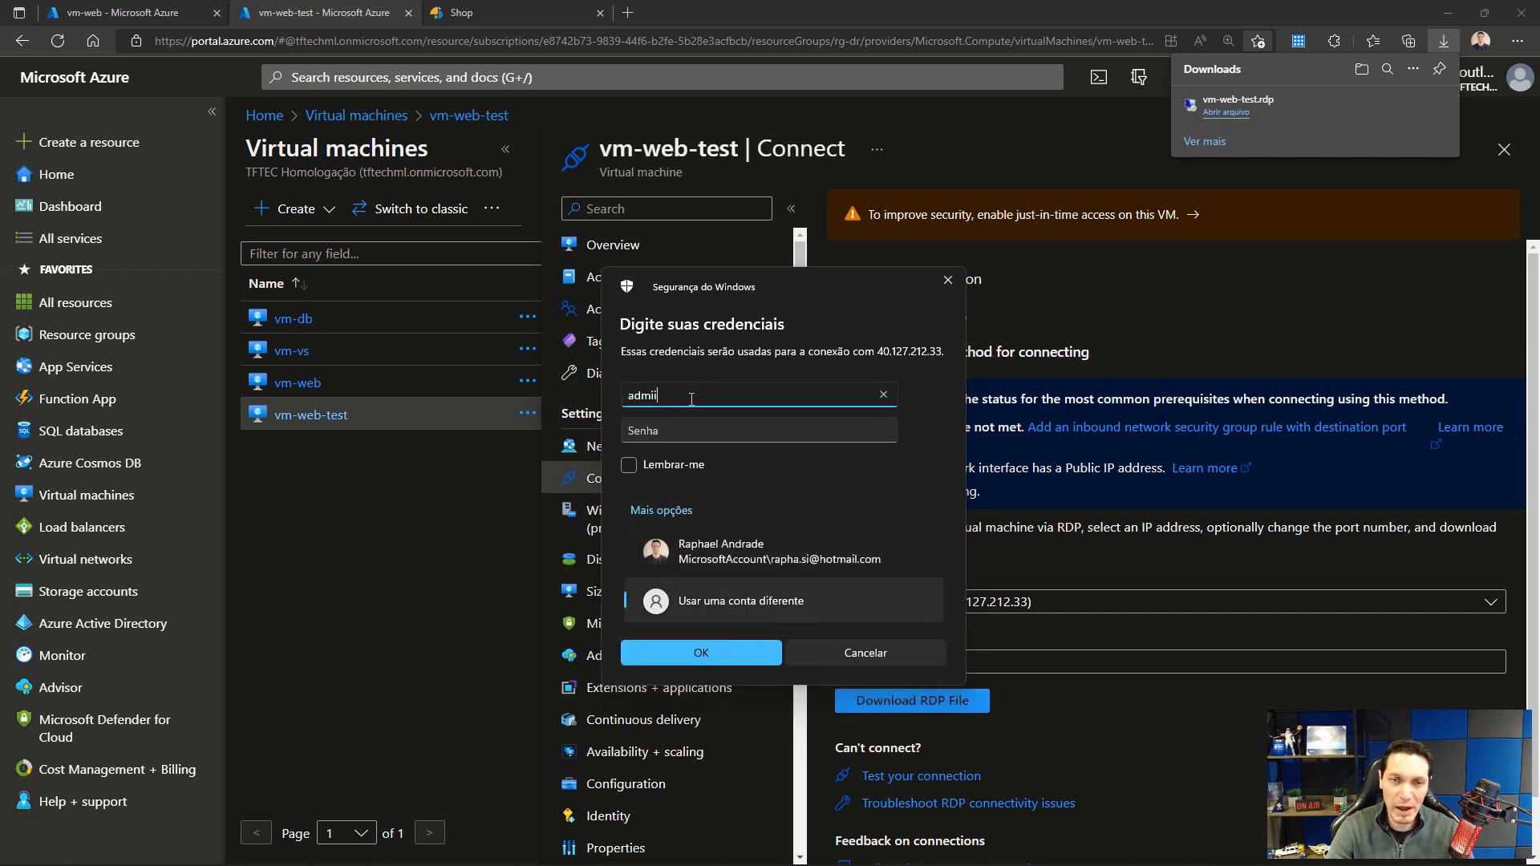
text(i)
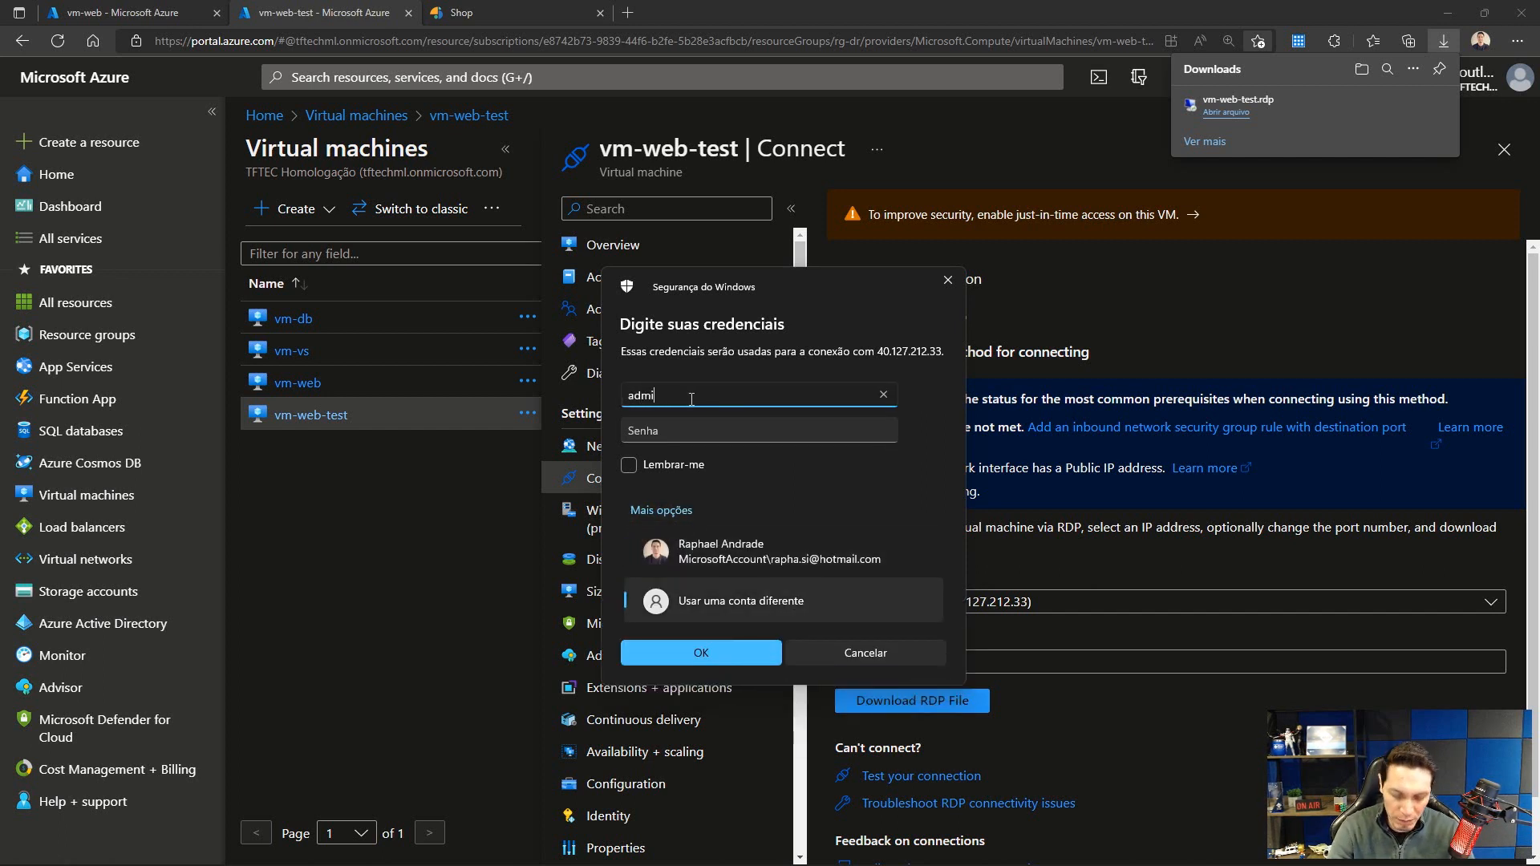
text(n.raphael)
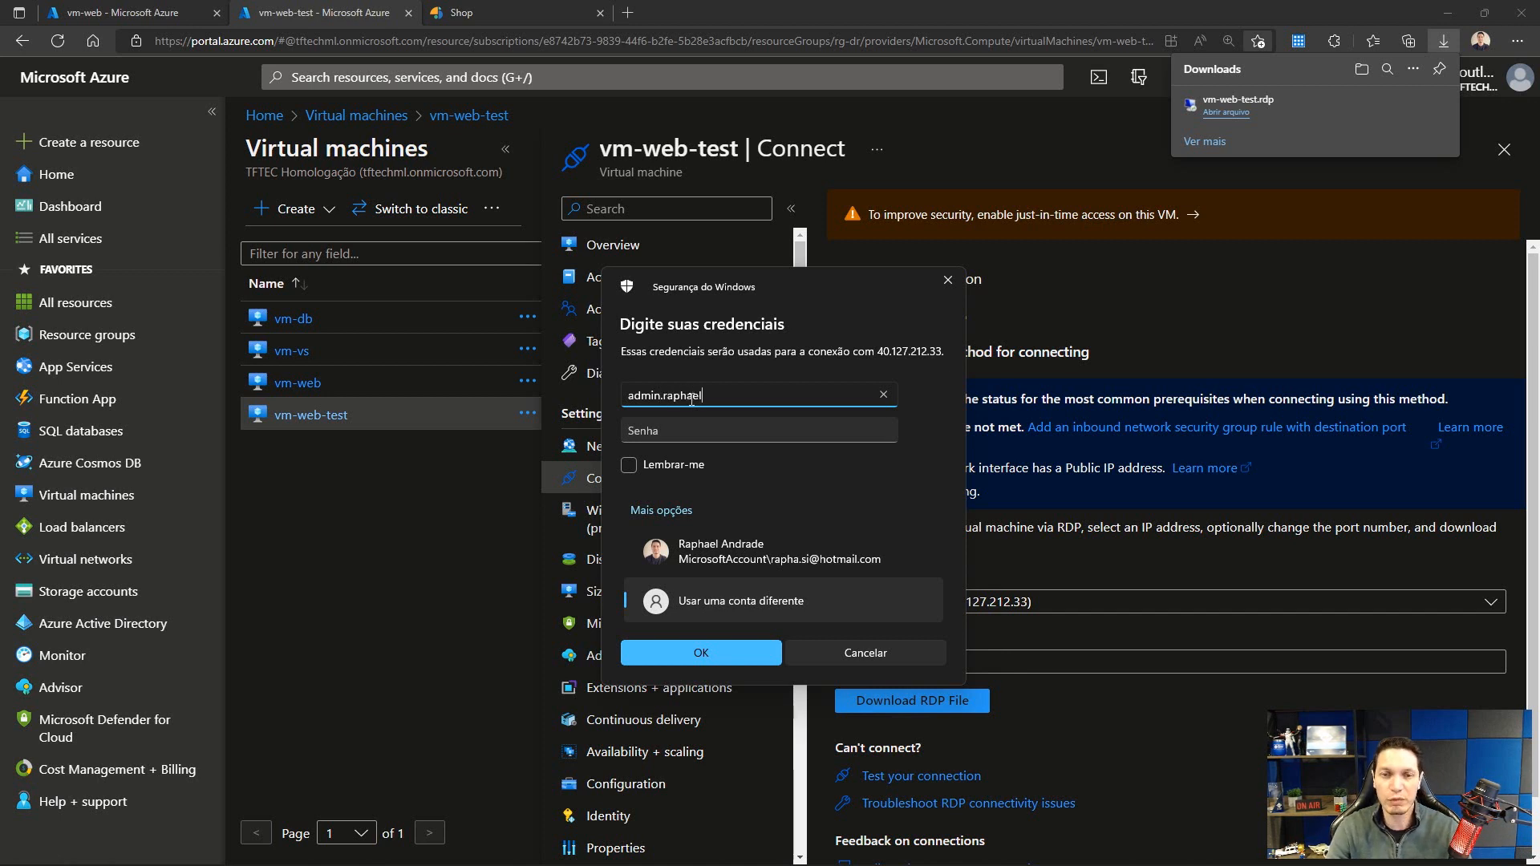
key(Tab)
text(••••)
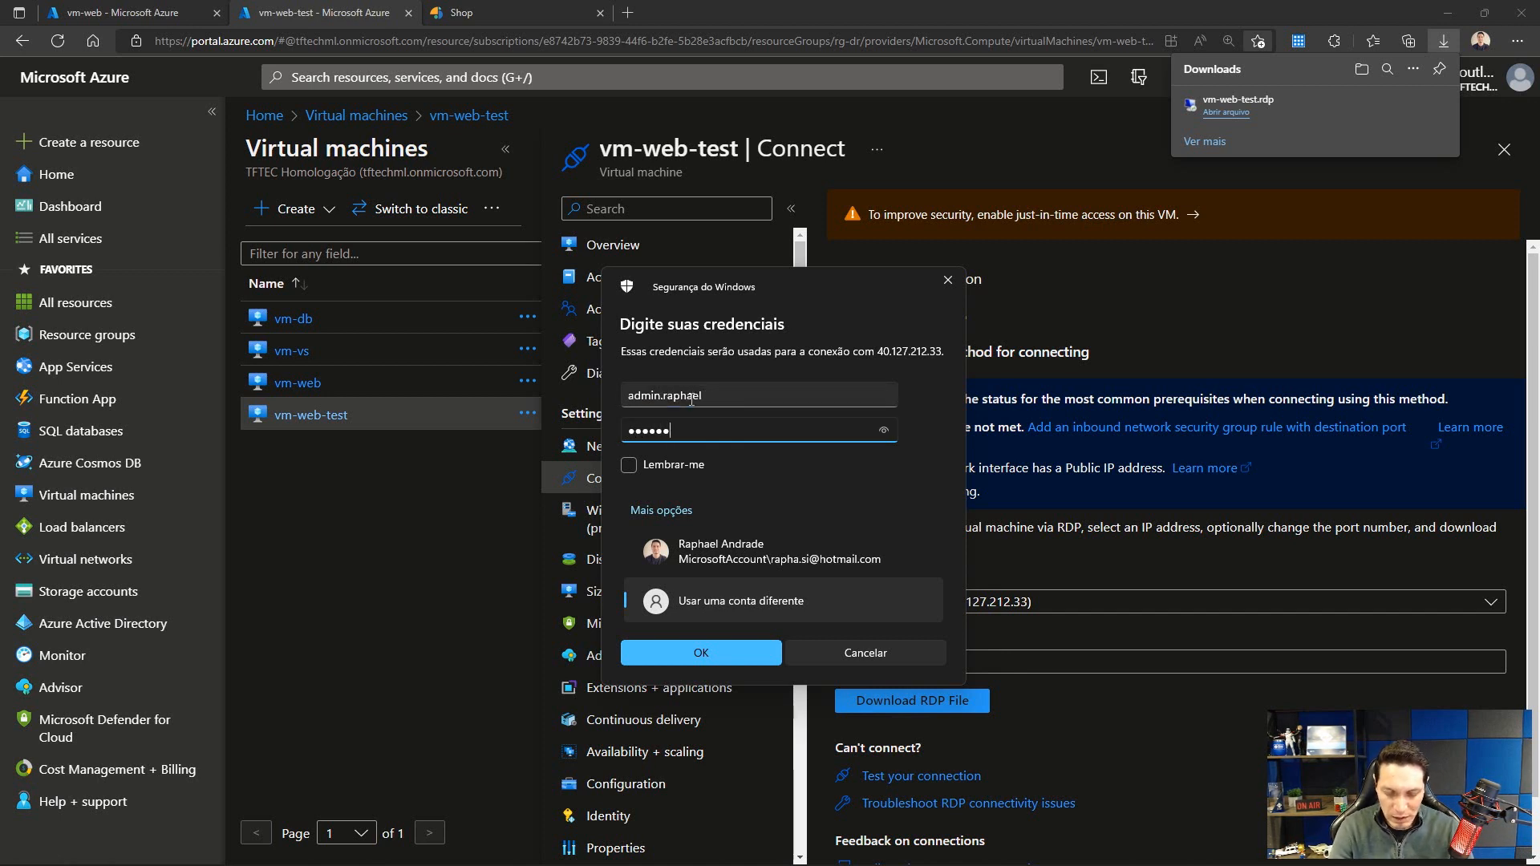
text(••••••••••)
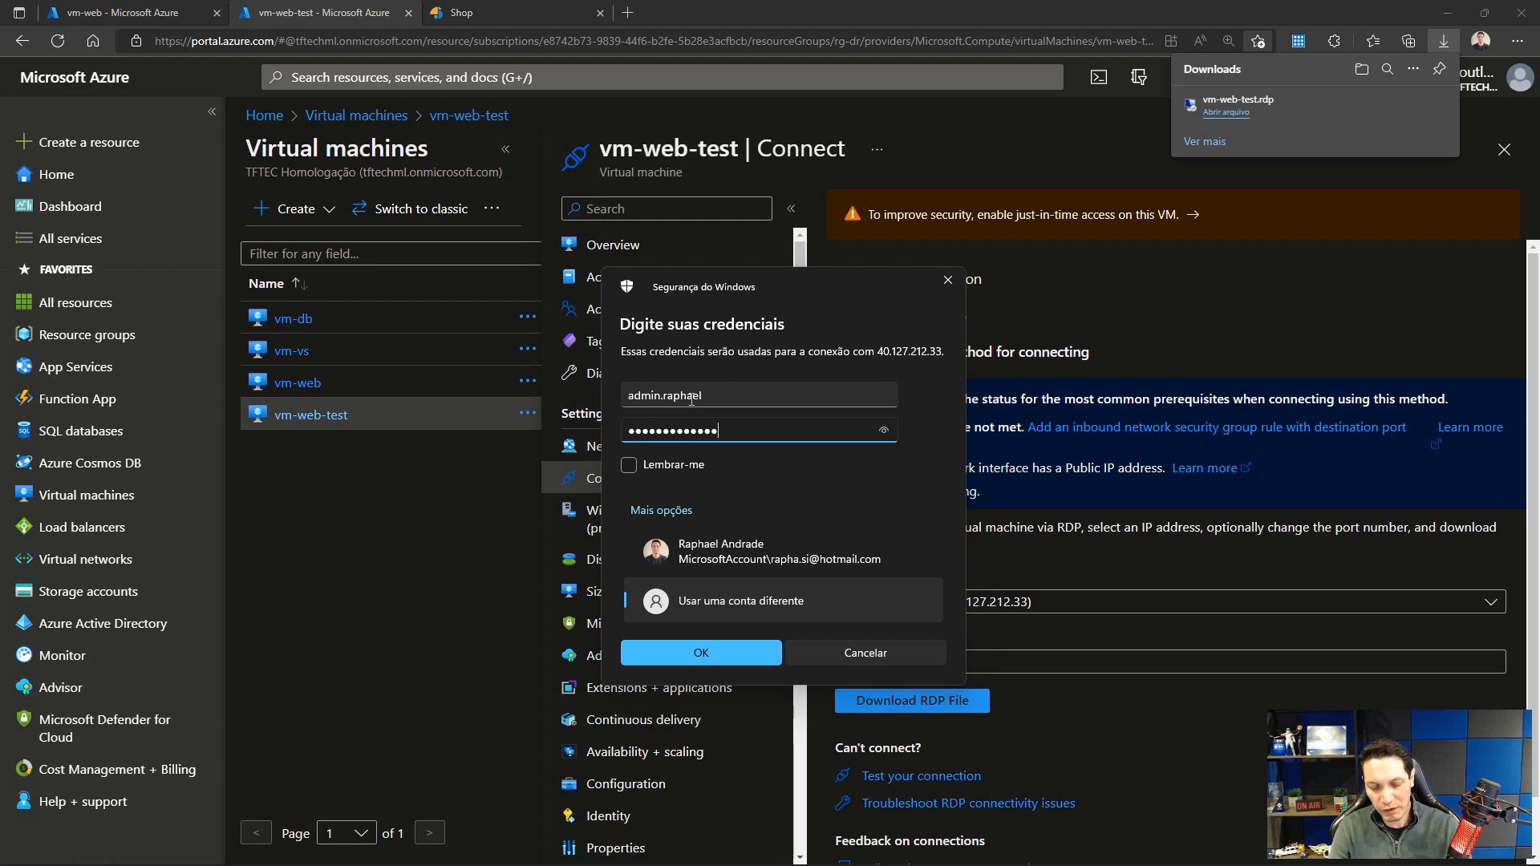
key(Return)
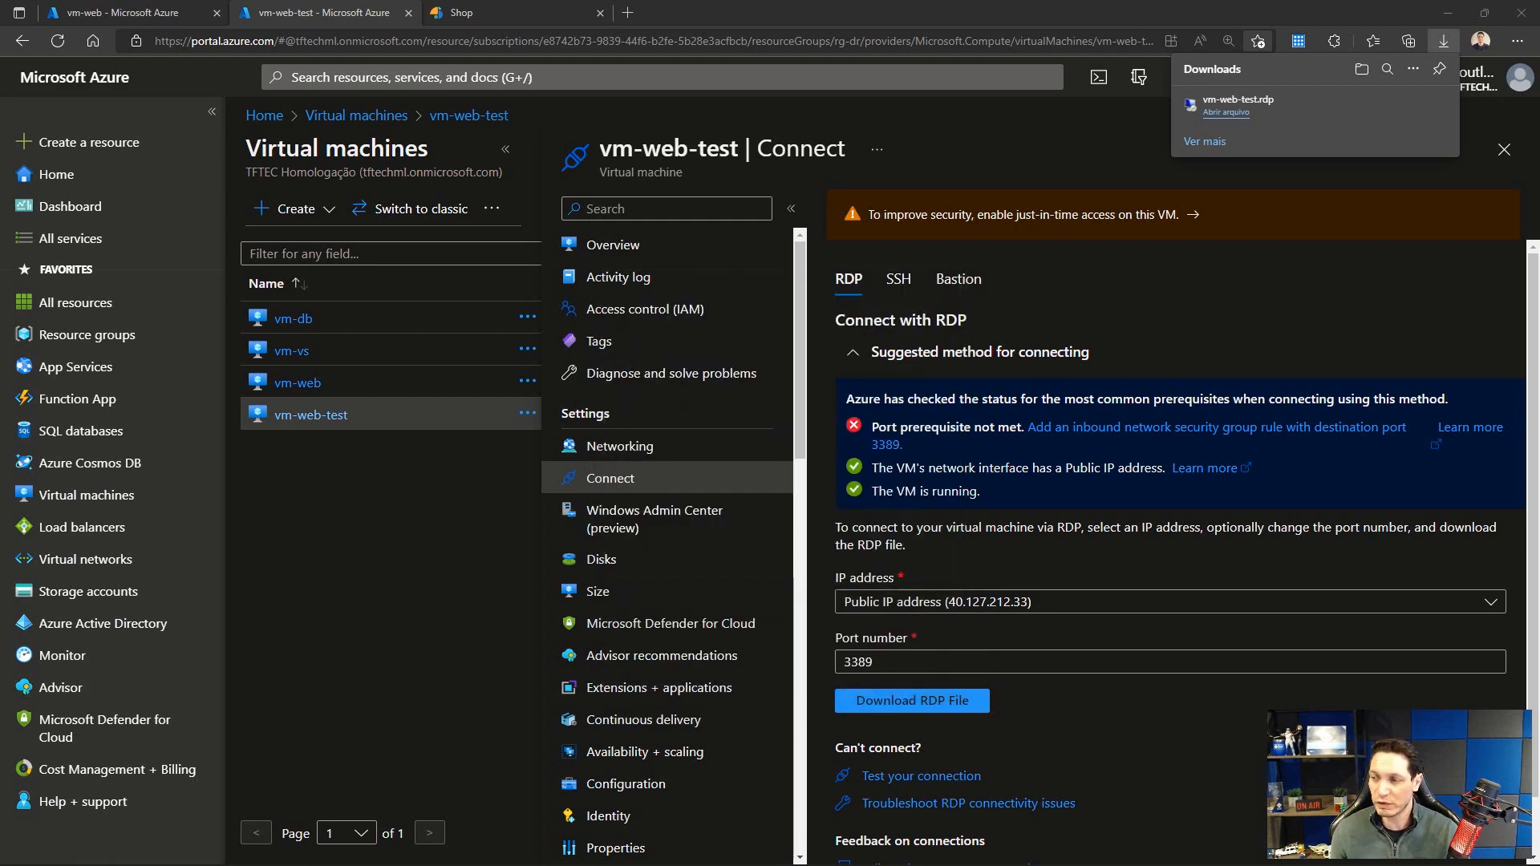
Step: Accept the remote computer's certificate warning to connect, and cancel the Shutdown Event Tracker on the test VM
drag(1080, 212, 708, 213)
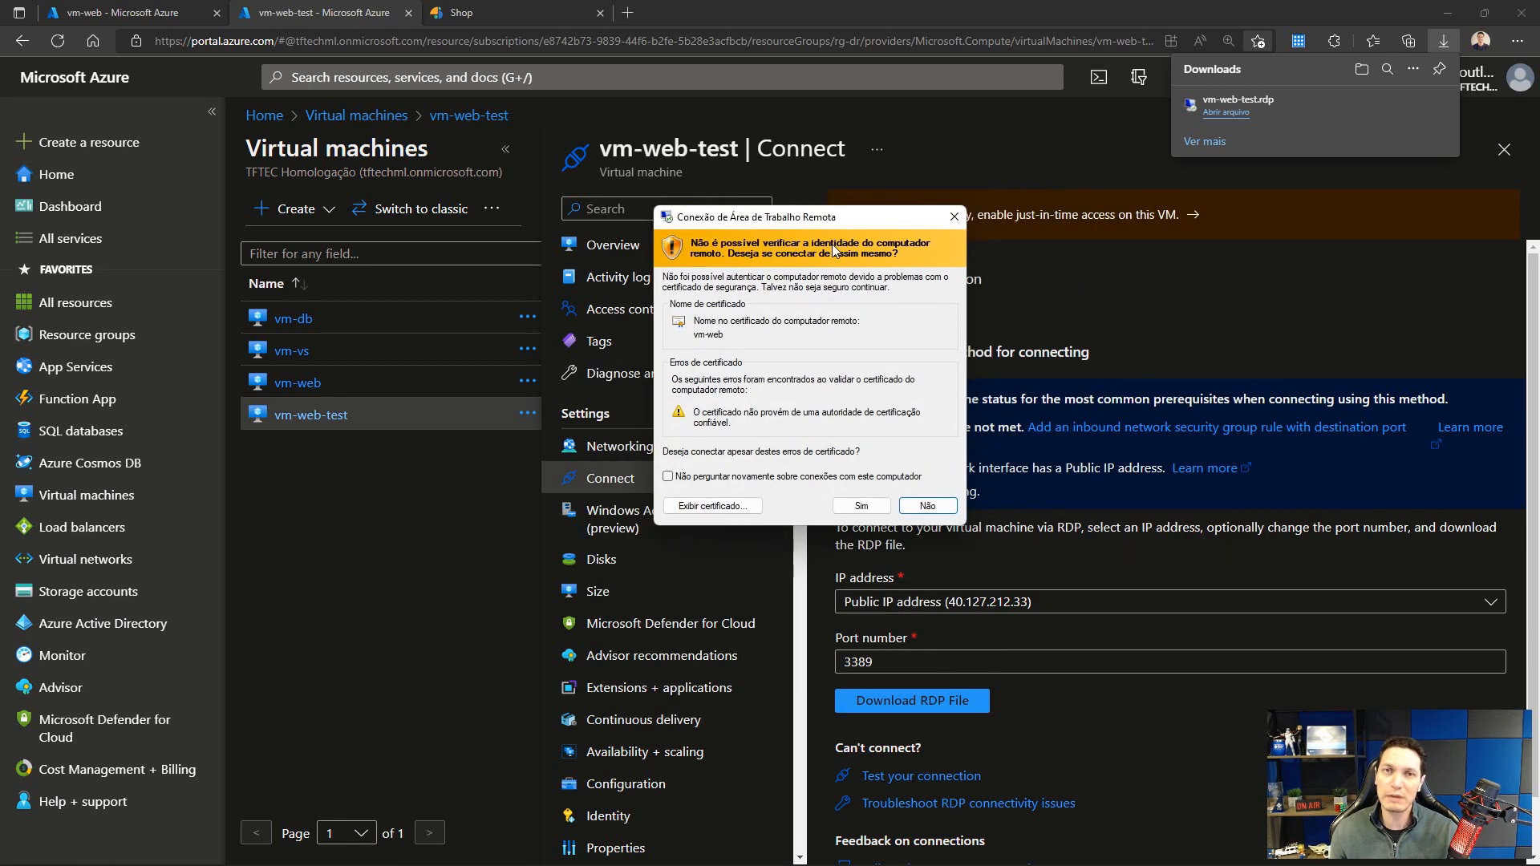
click(862, 506)
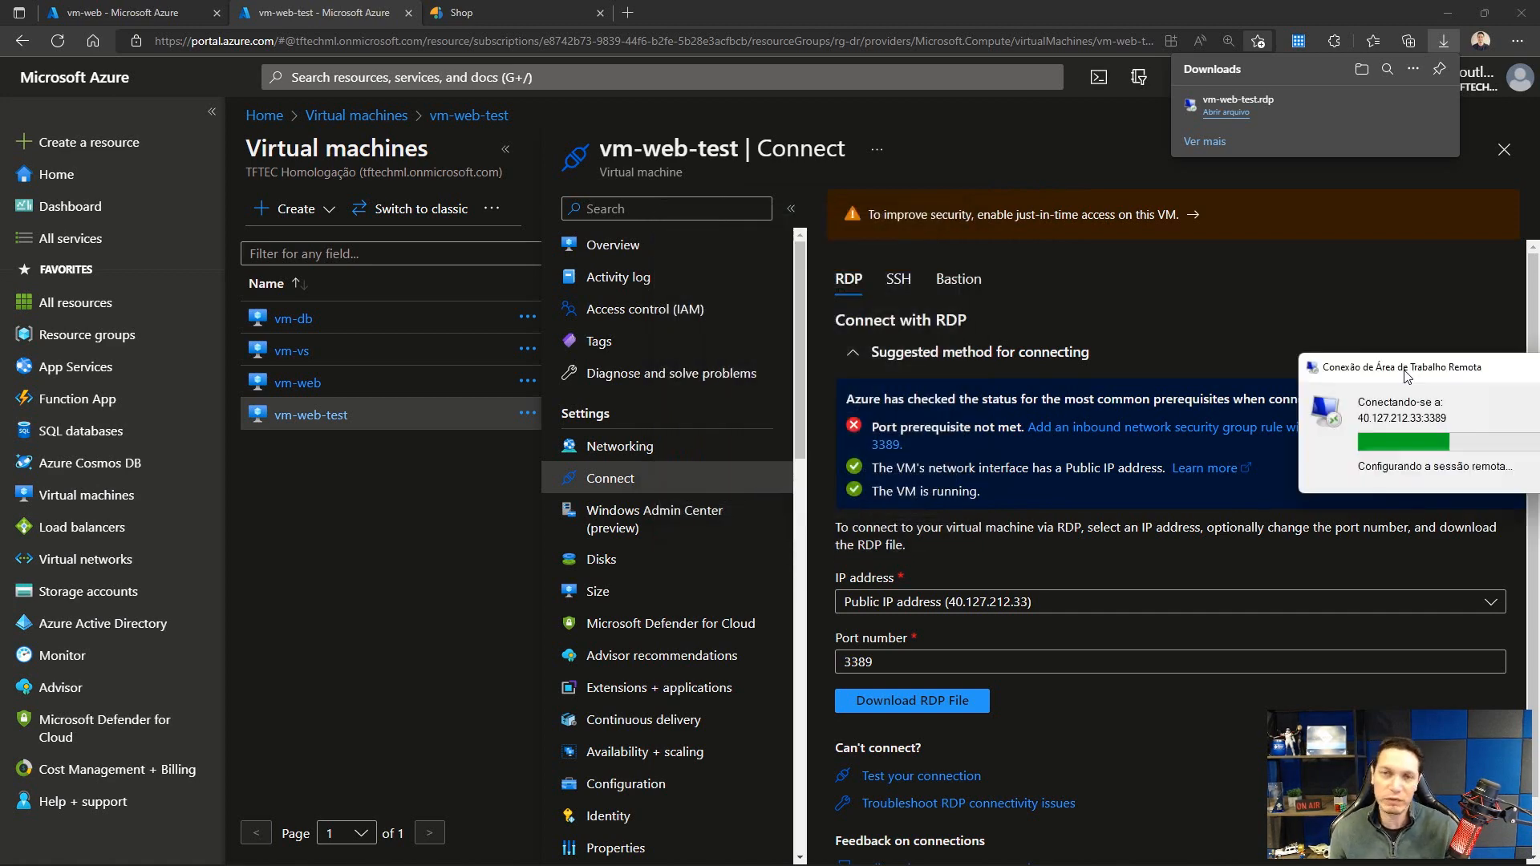
drag(1424, 361, 743, 372)
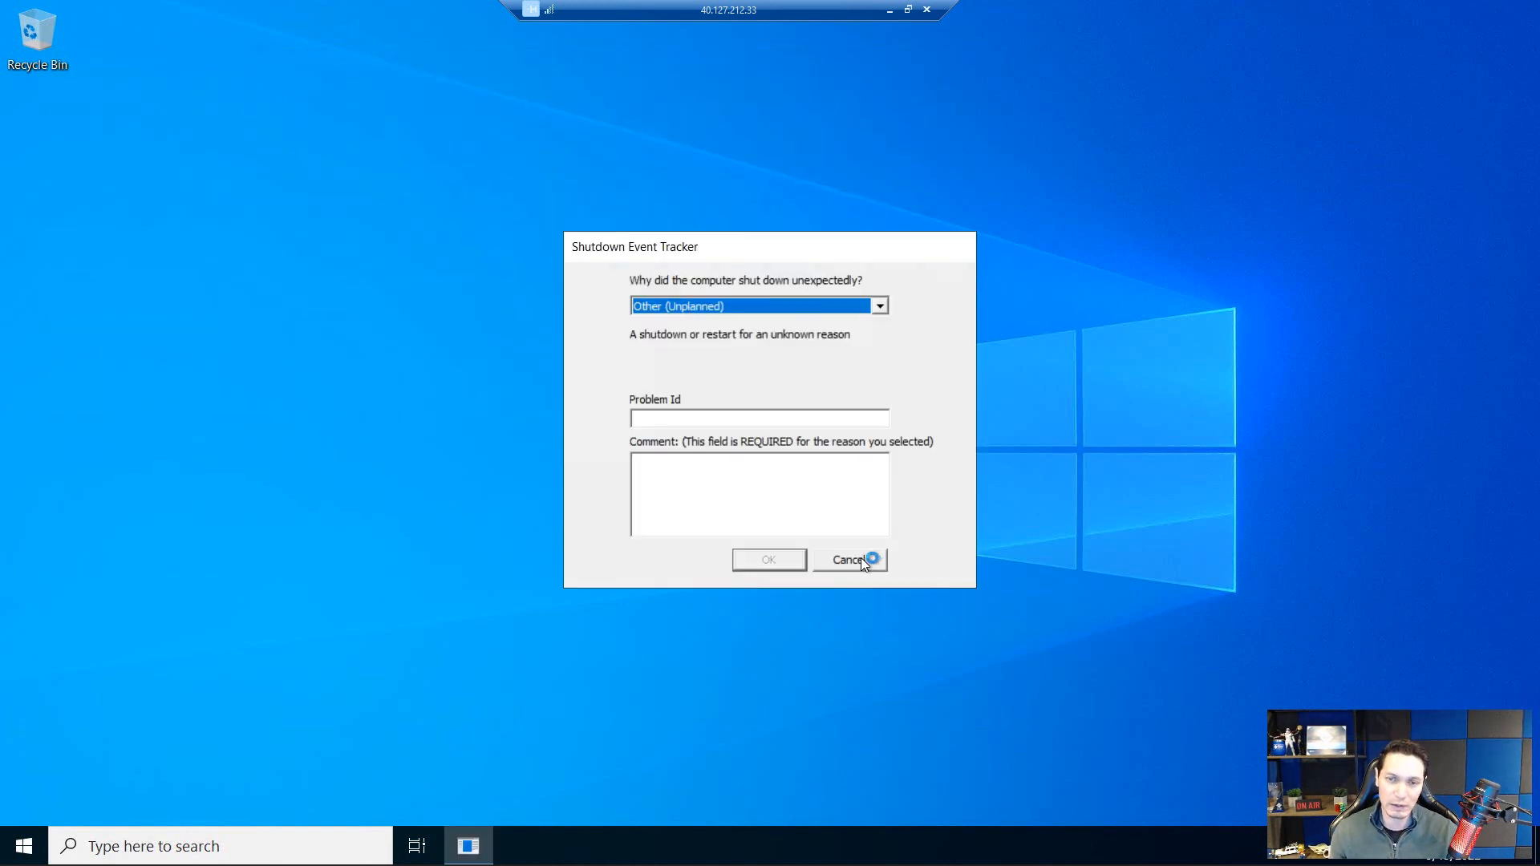
click(851, 560)
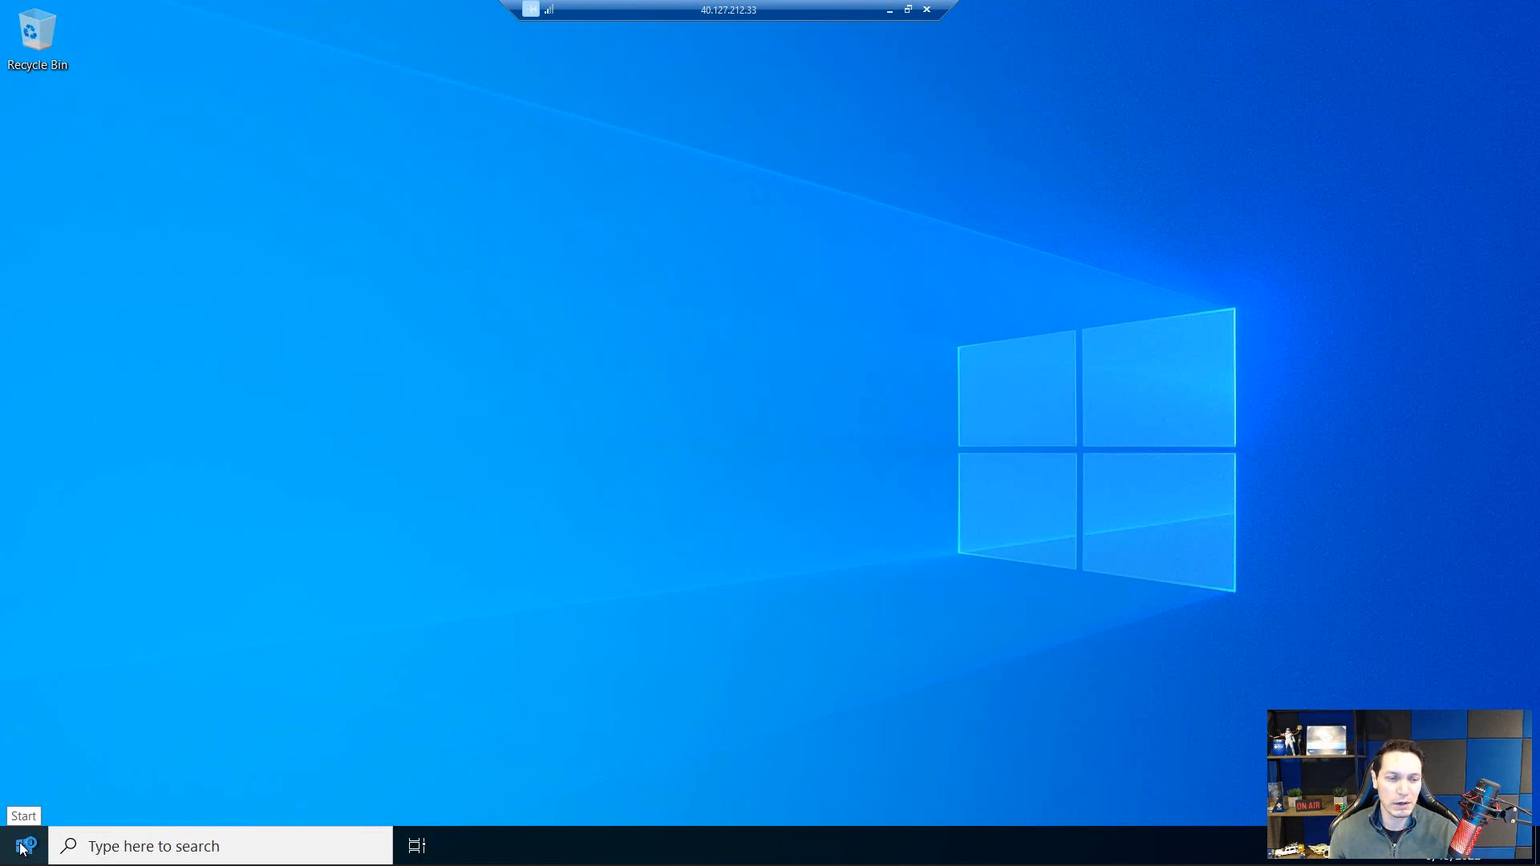
Step: Open the C:\inetpub\wwwroot\SmartStore folder in the test VM's File Explorer and look through the site files
click(21, 848)
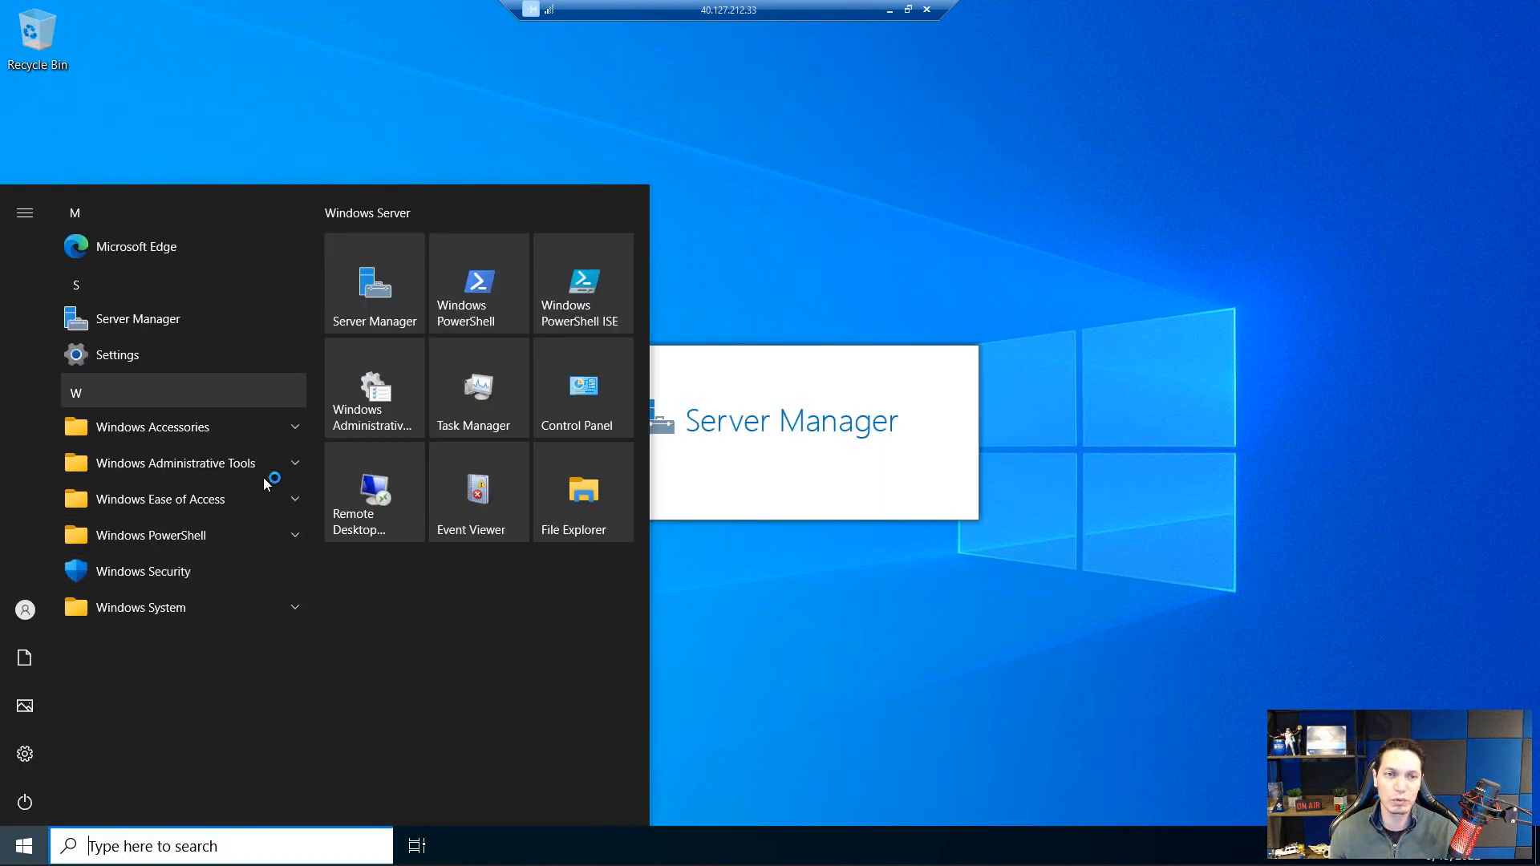
click(584, 519)
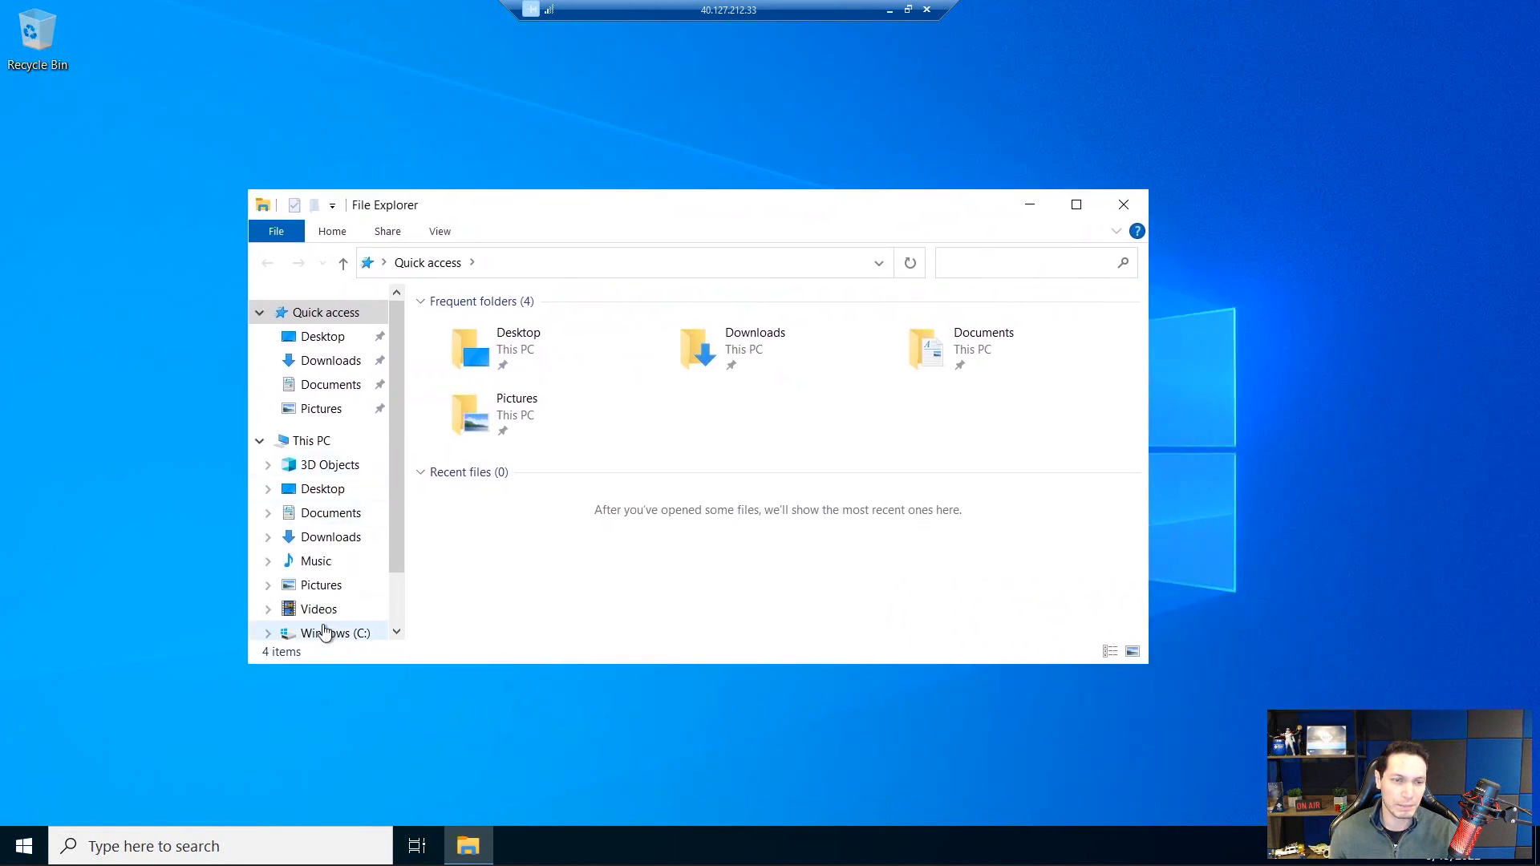
click(323, 633)
double_click(493, 325)
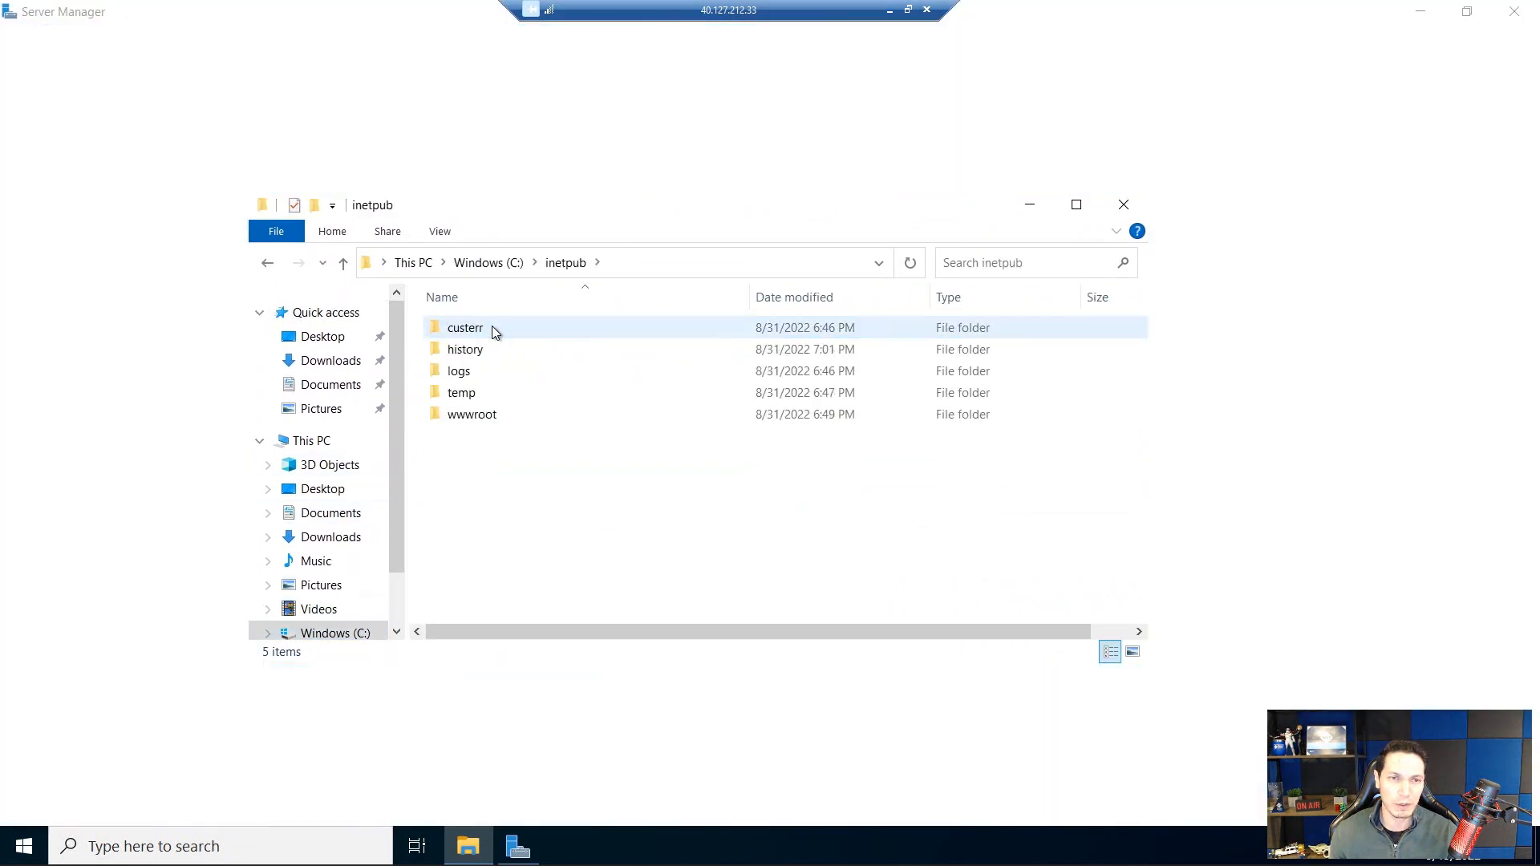
double_click(470, 415)
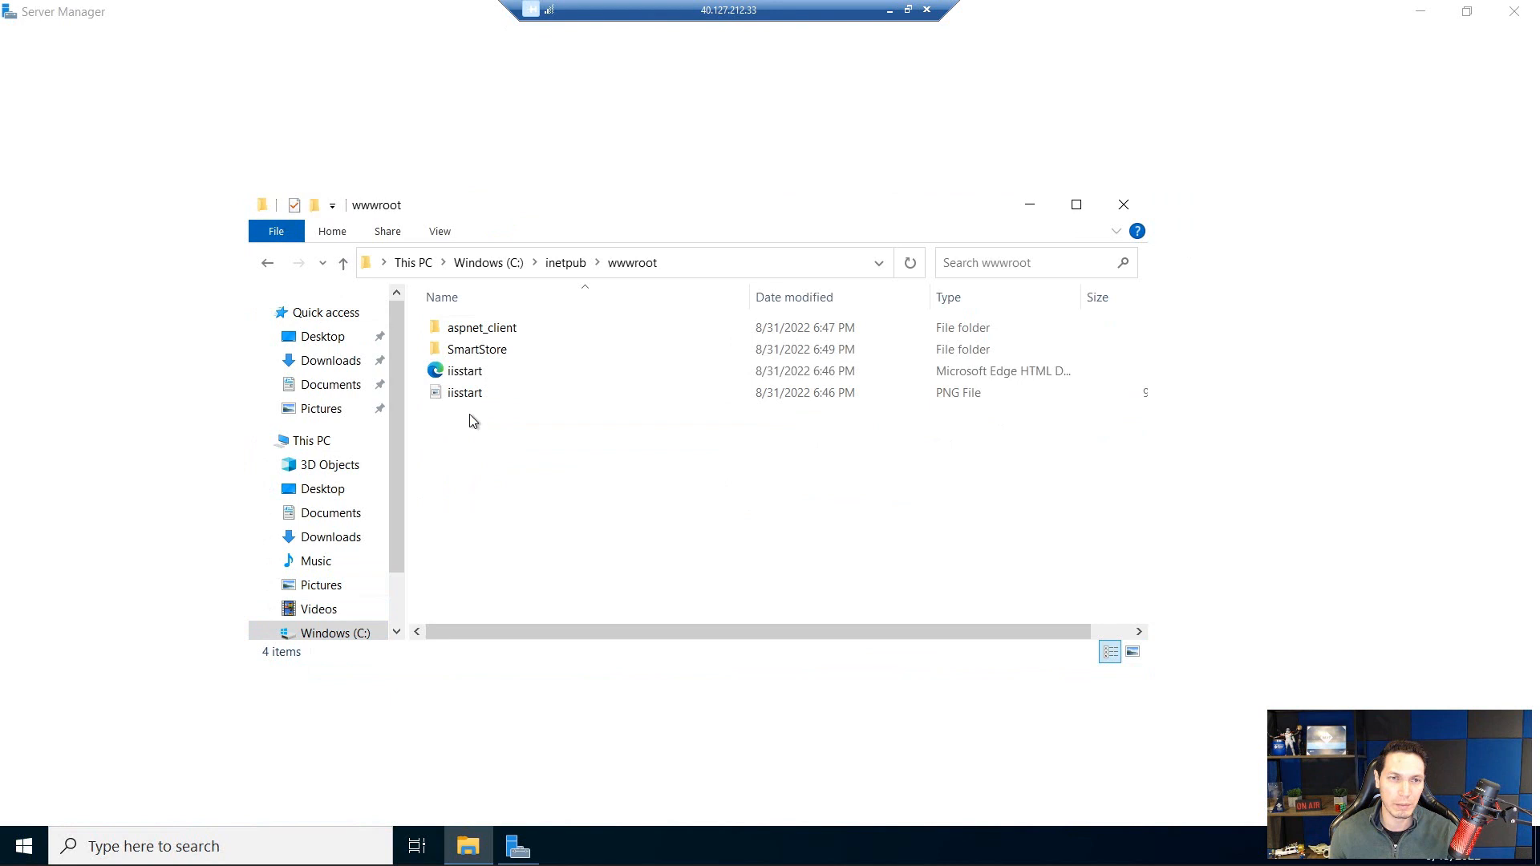
double_click(506, 347)
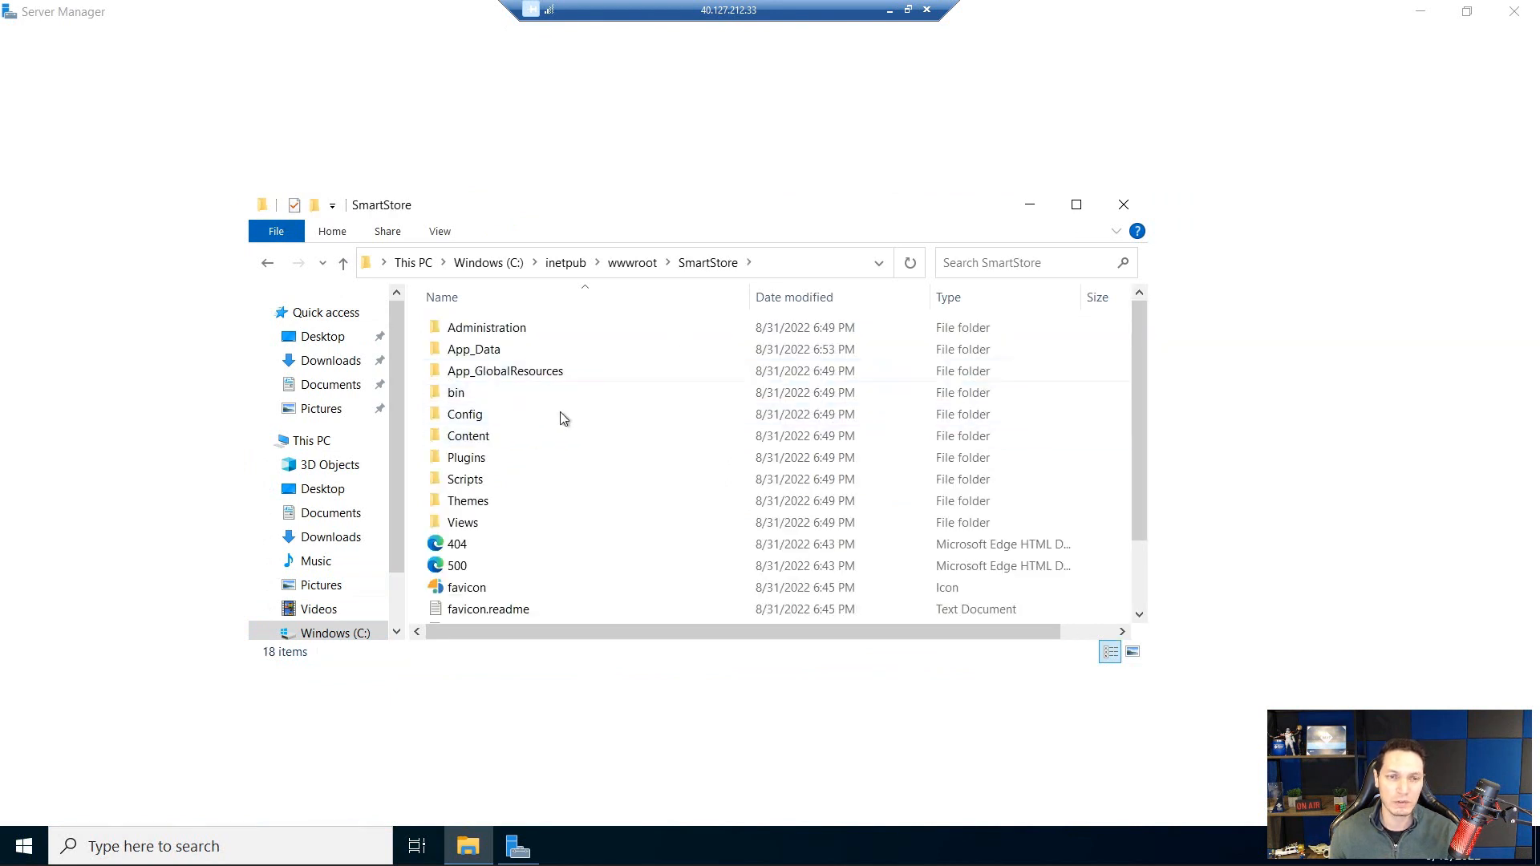
scroll(562, 418, down, 2)
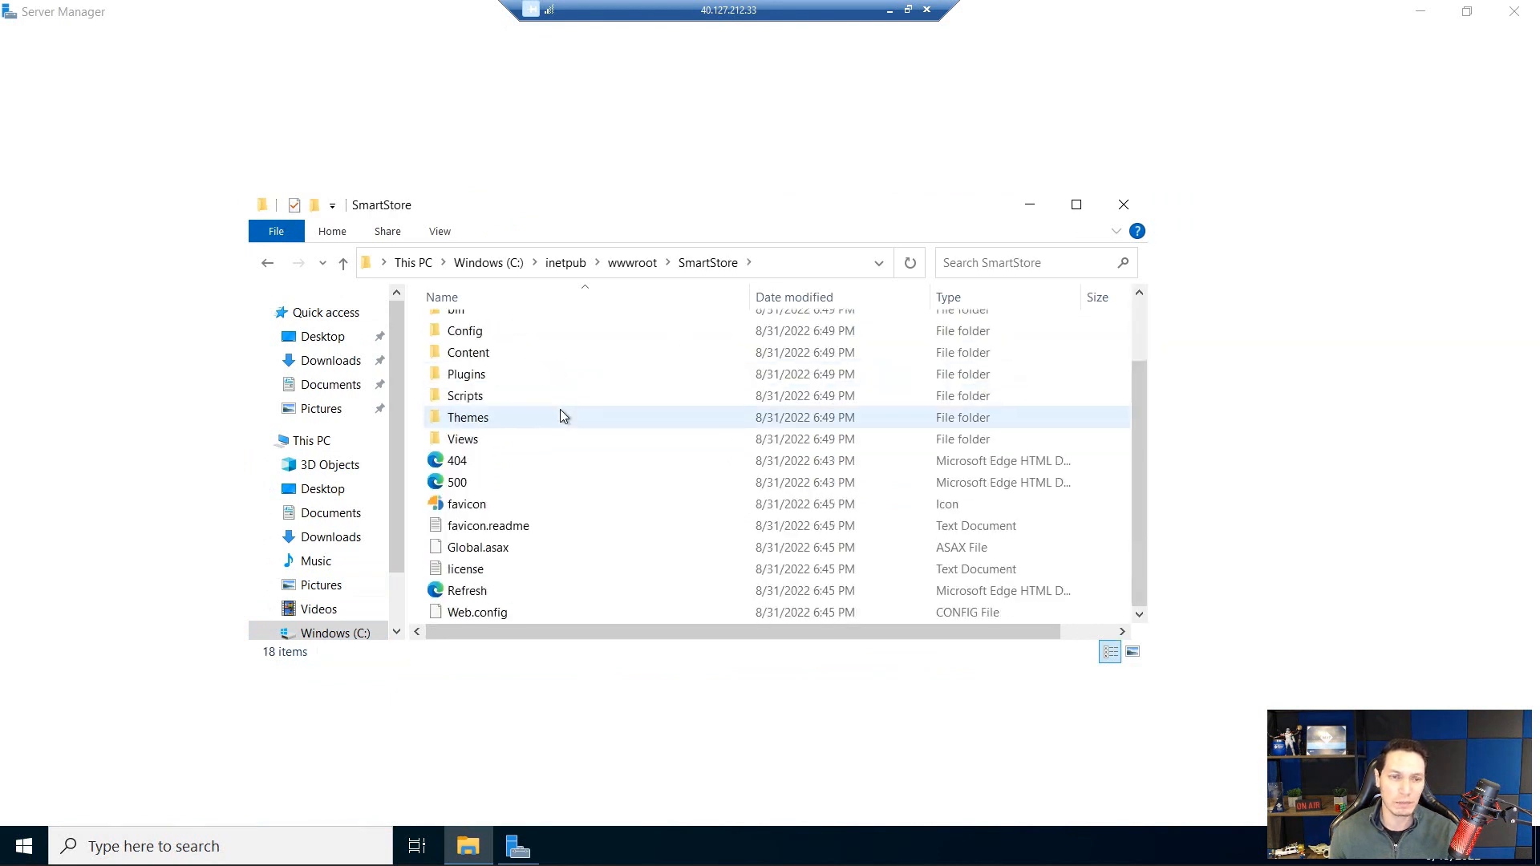
Step: Open localhost in Microsoft Edge on the test VM to check the web application, and end the remote desktop session
click(22, 849)
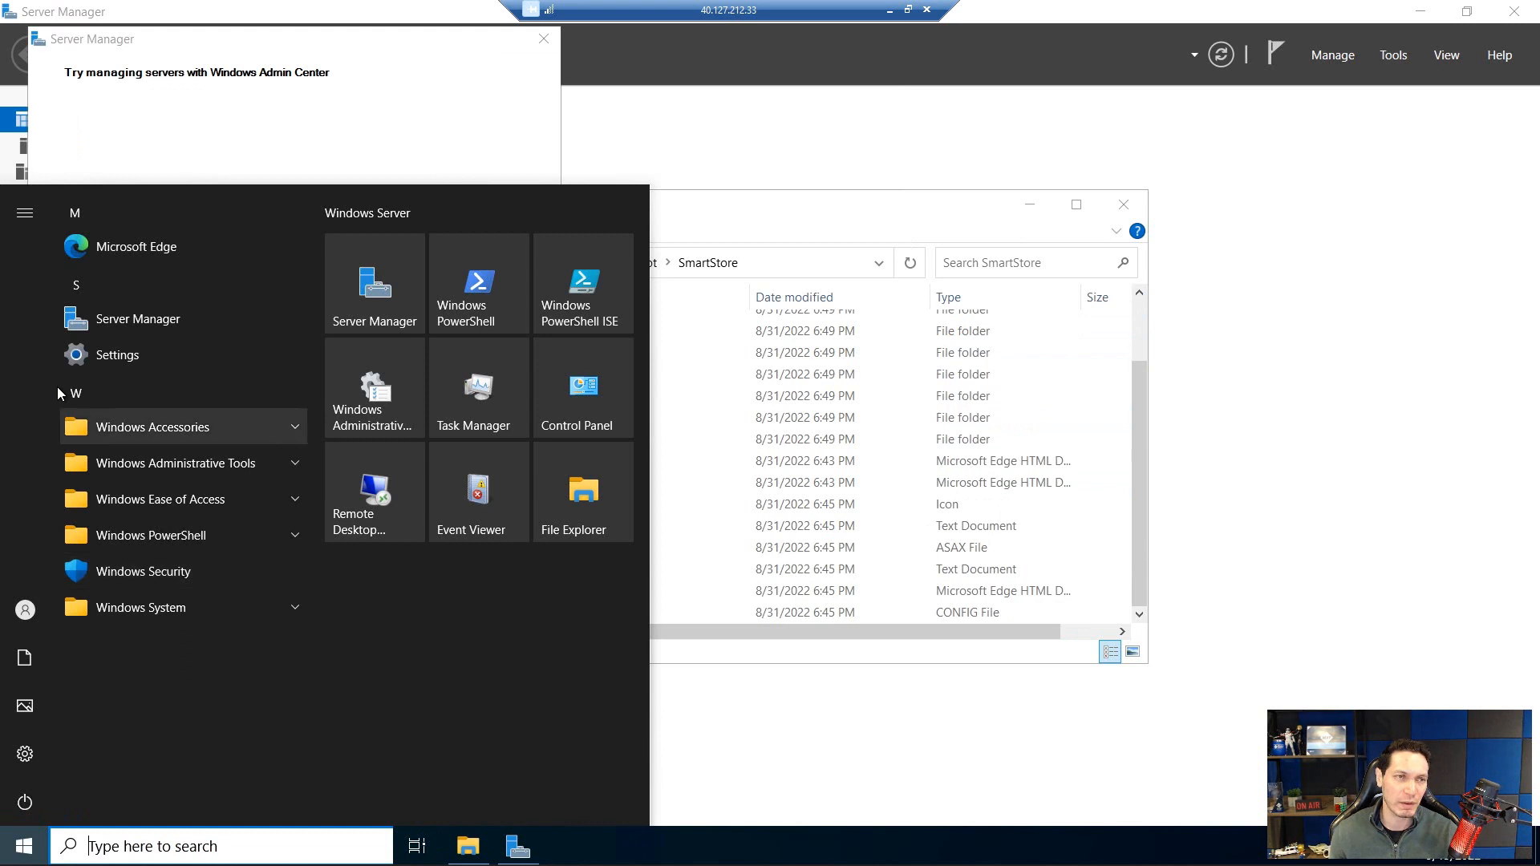
click(117, 244)
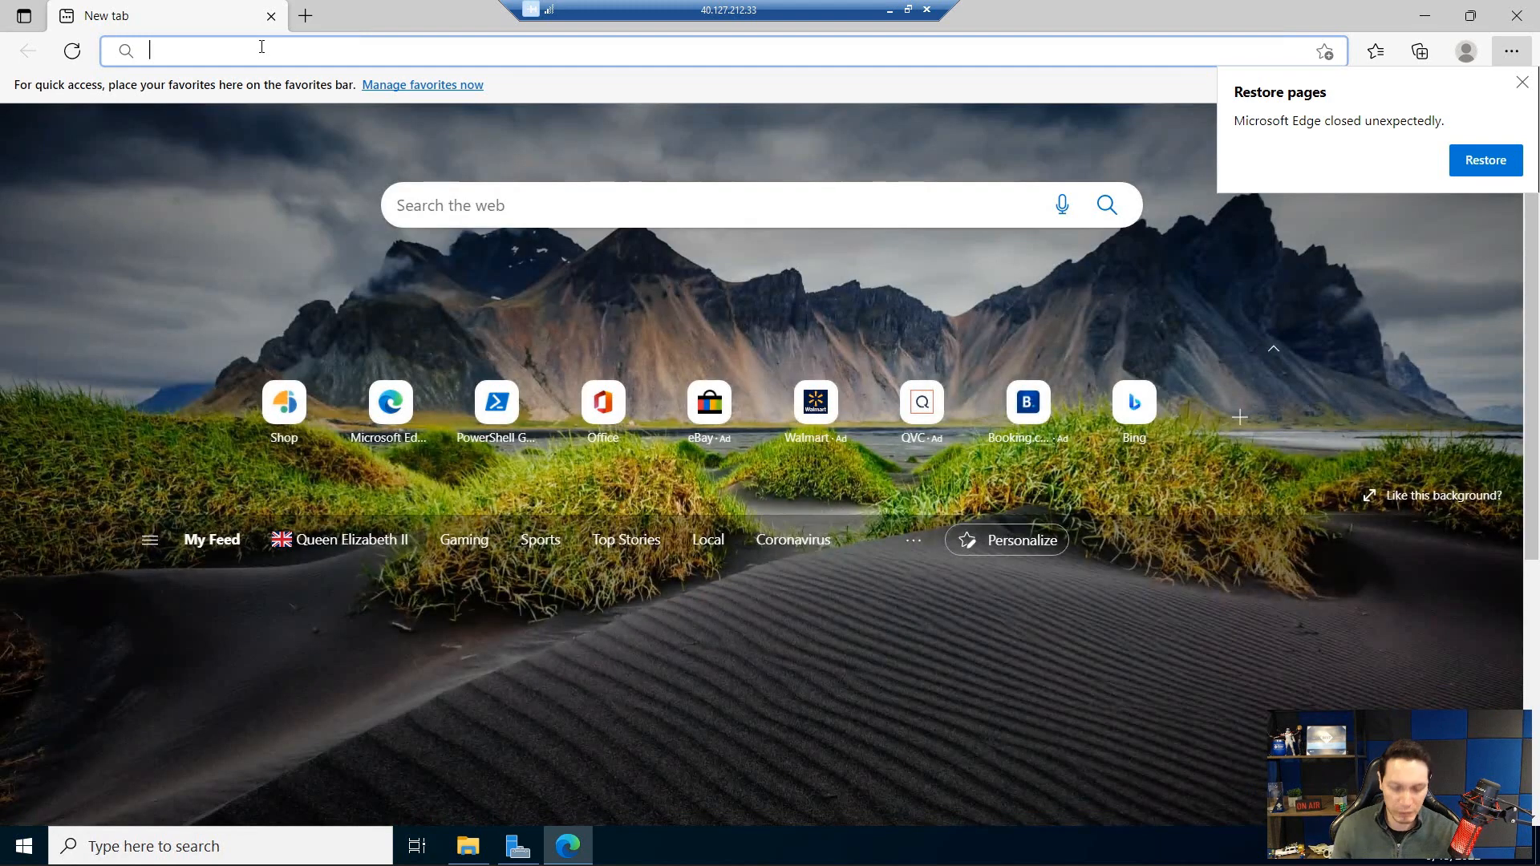
text(localhost)
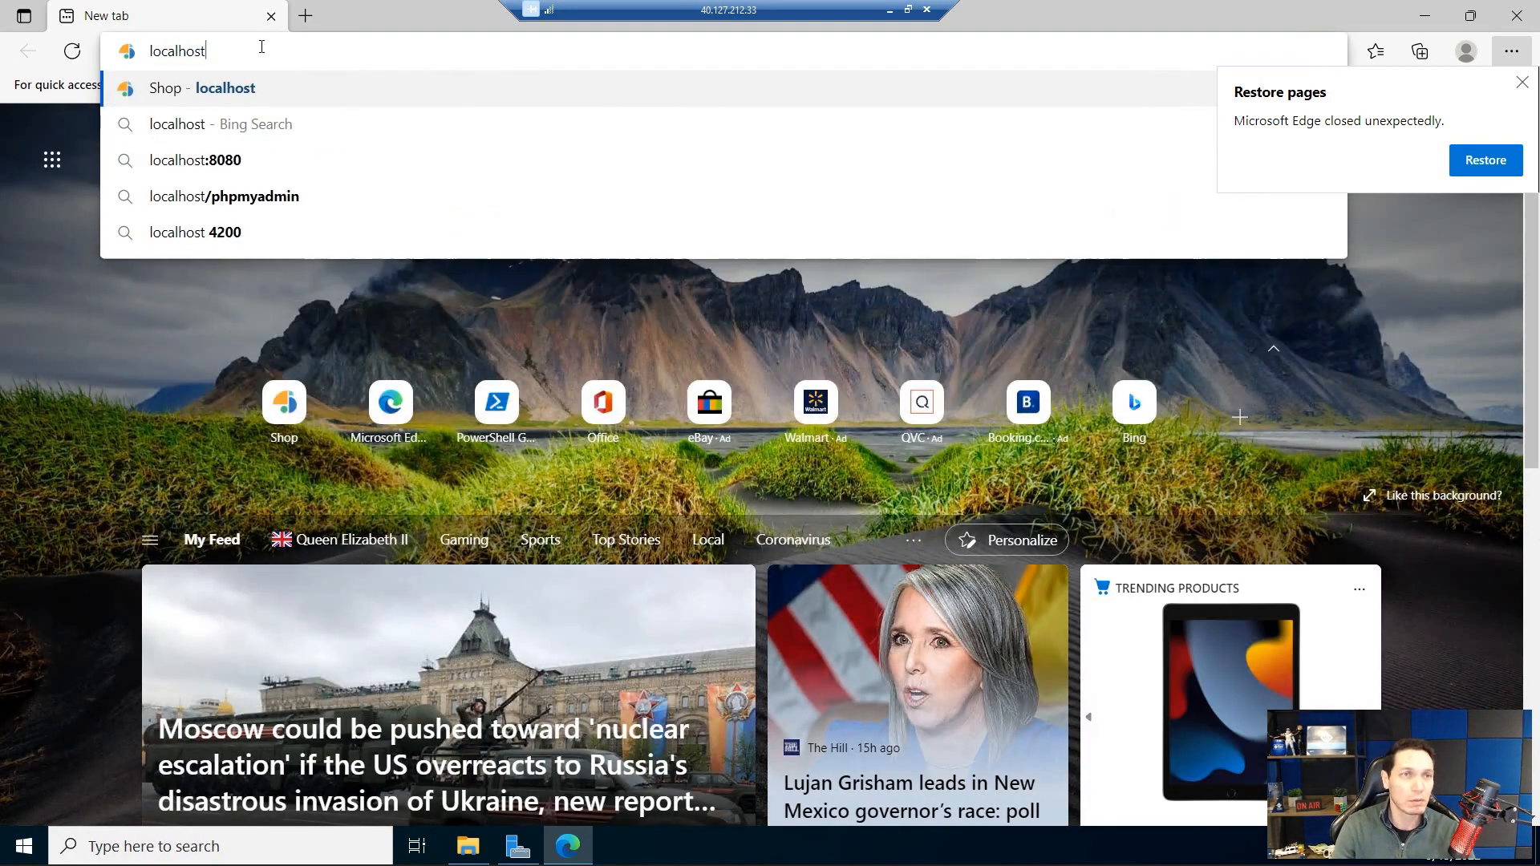
key(Return)
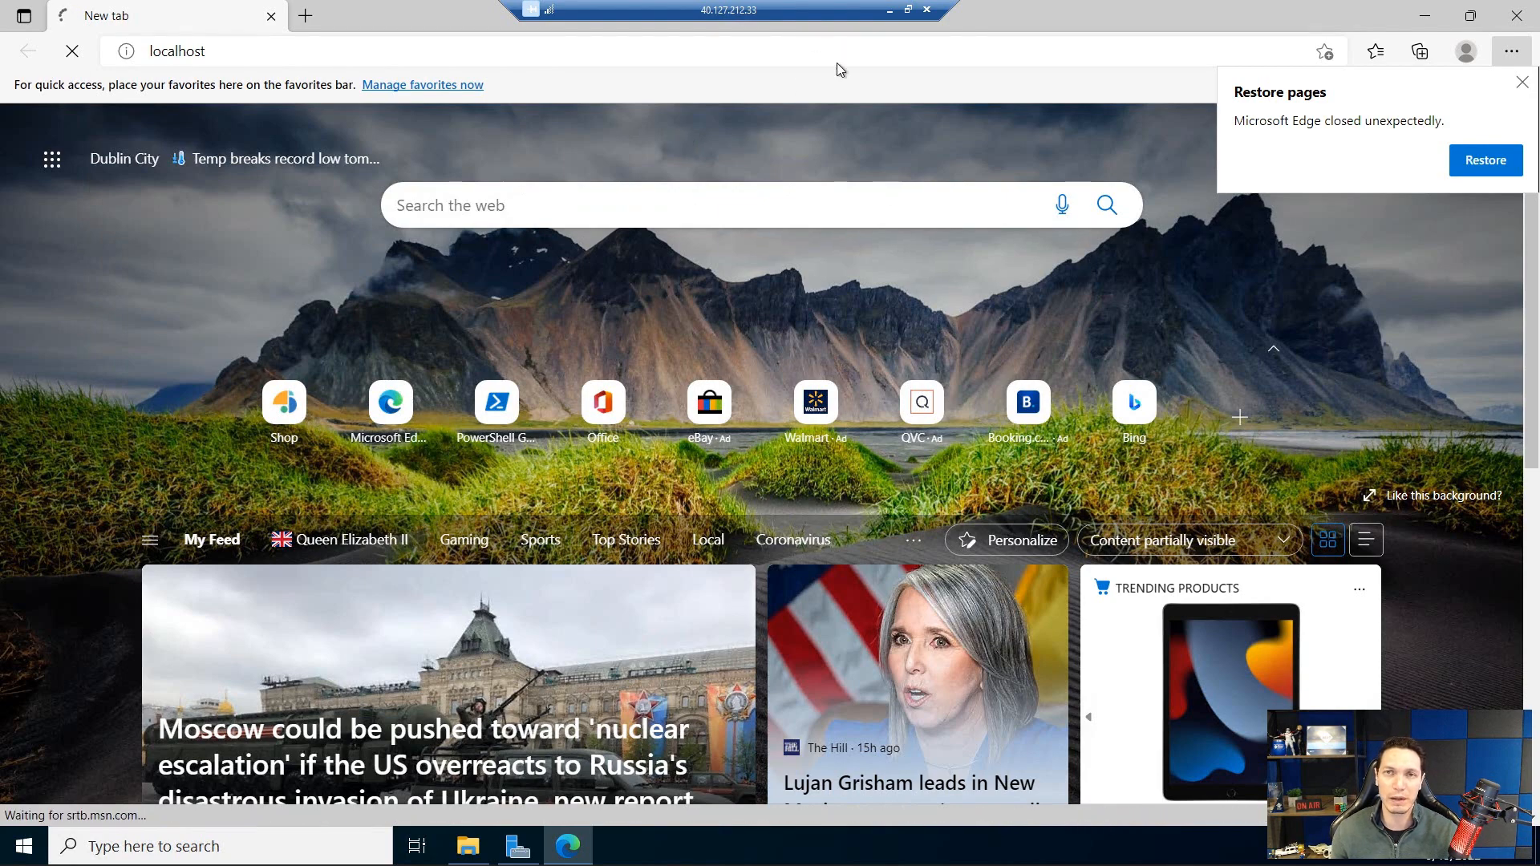
click(927, 10)
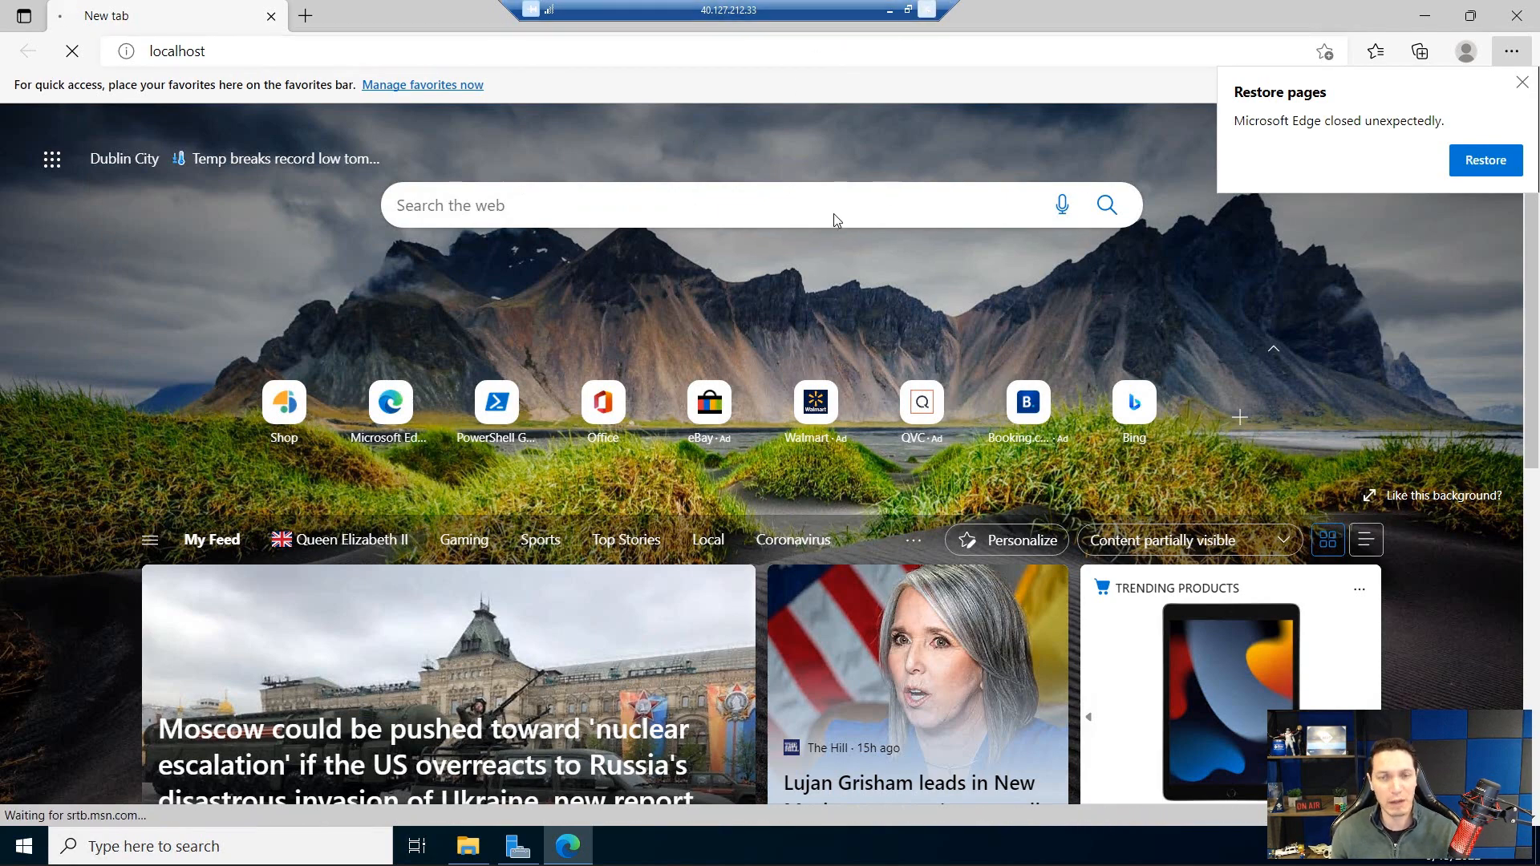
click(834, 460)
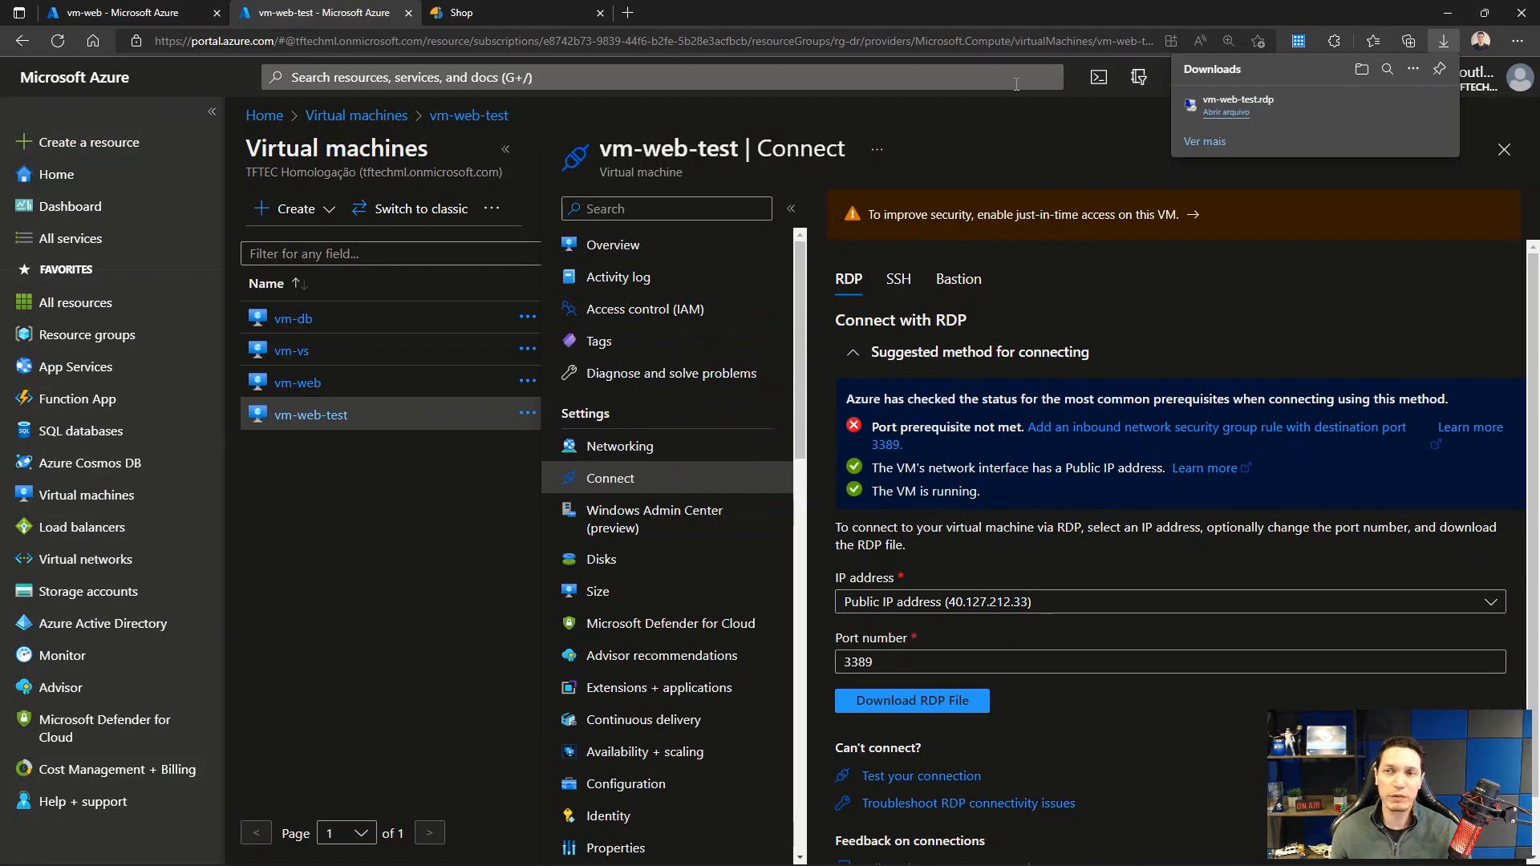
Step: Return to the vm-web replicated item, refresh its overview, and check the last successful test failover entry
click(158, 10)
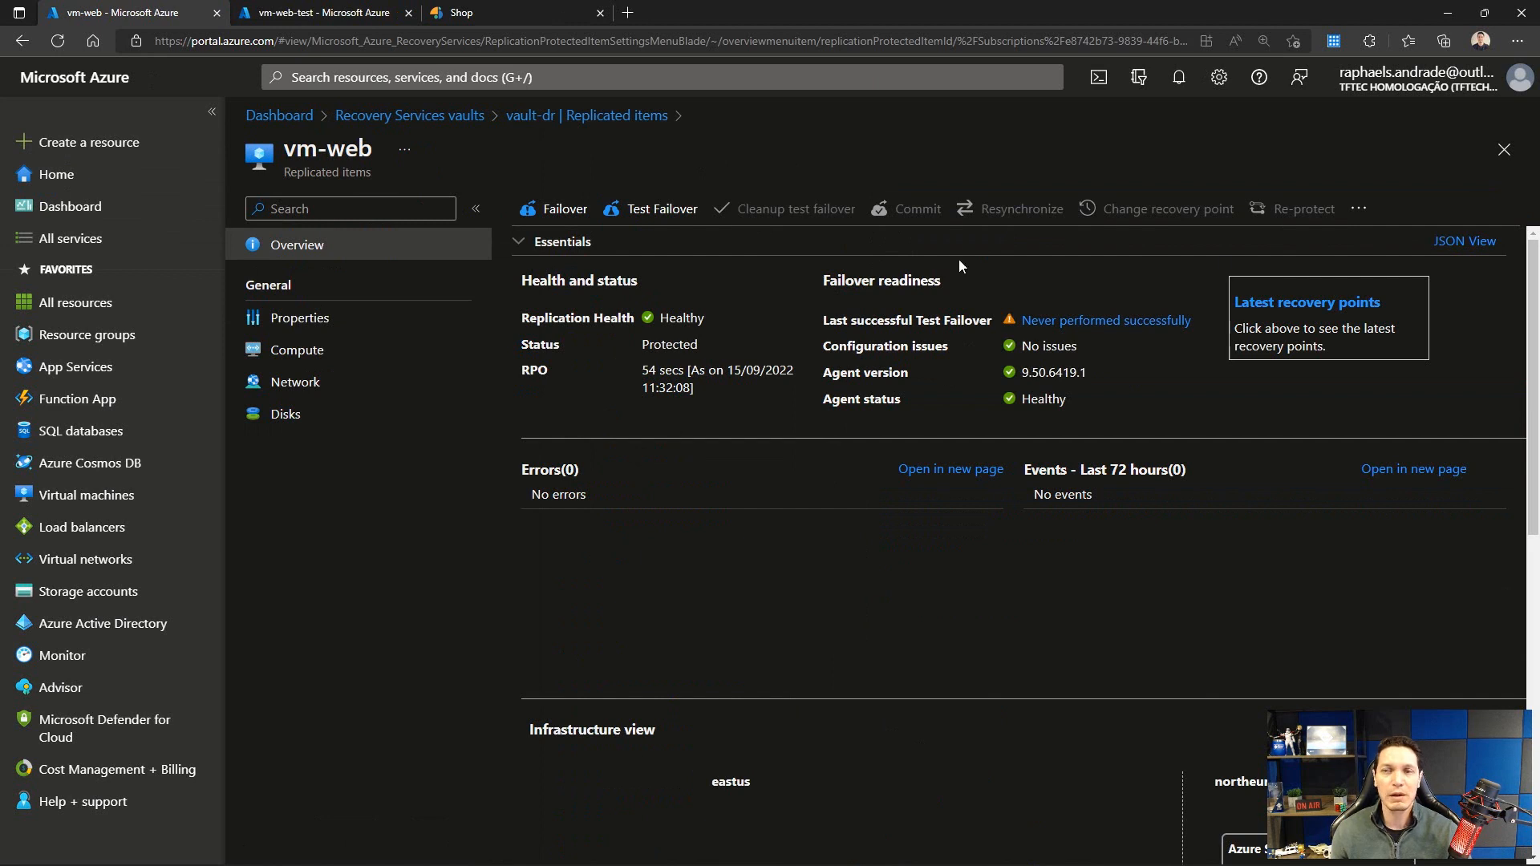
click(1359, 208)
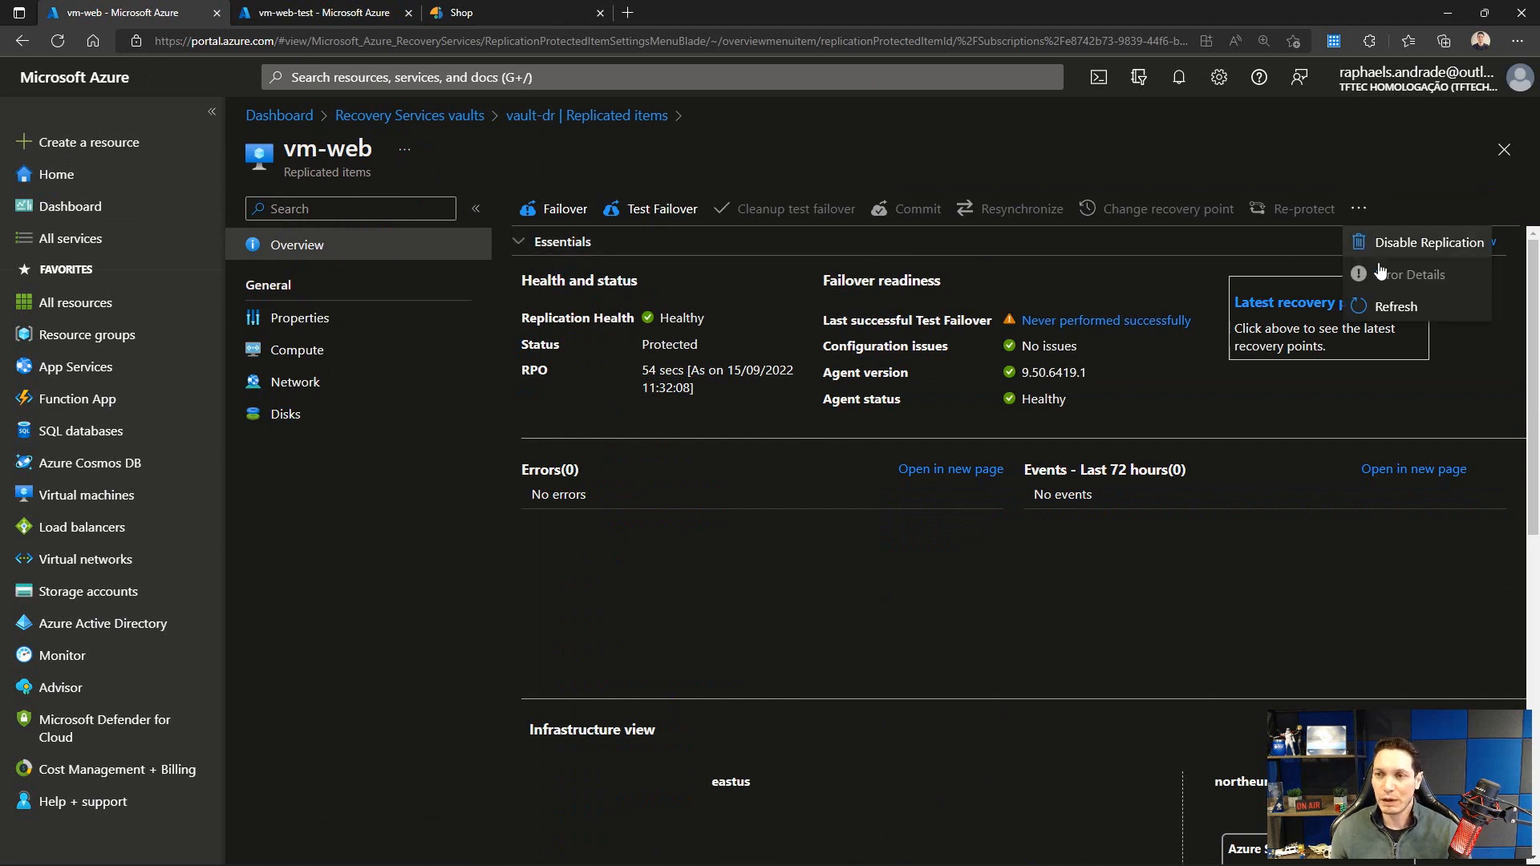
click(1386, 309)
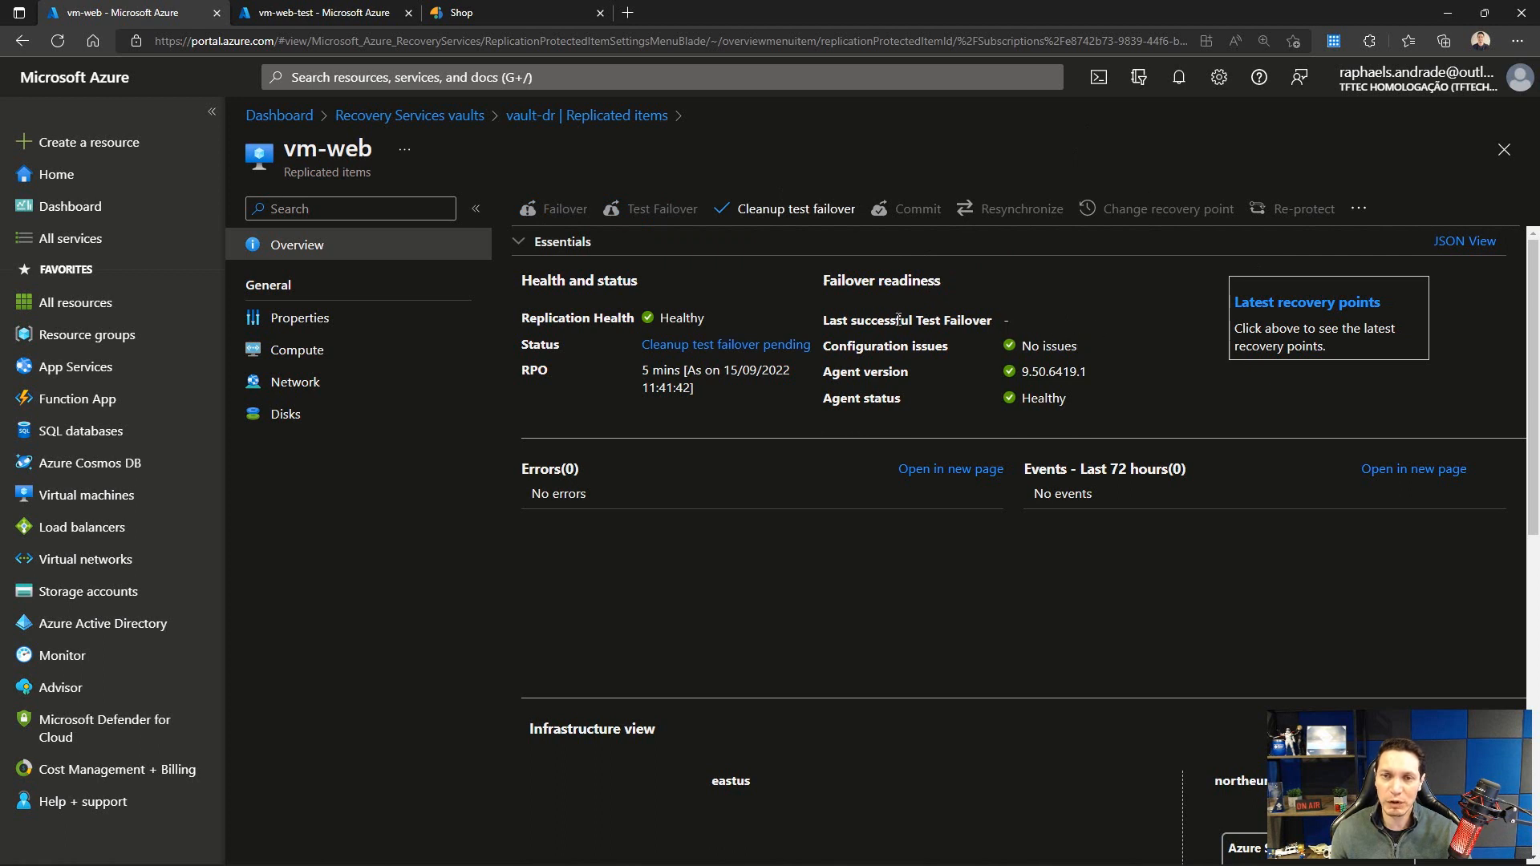
drag(830, 317, 1051, 327)
click(1051, 327)
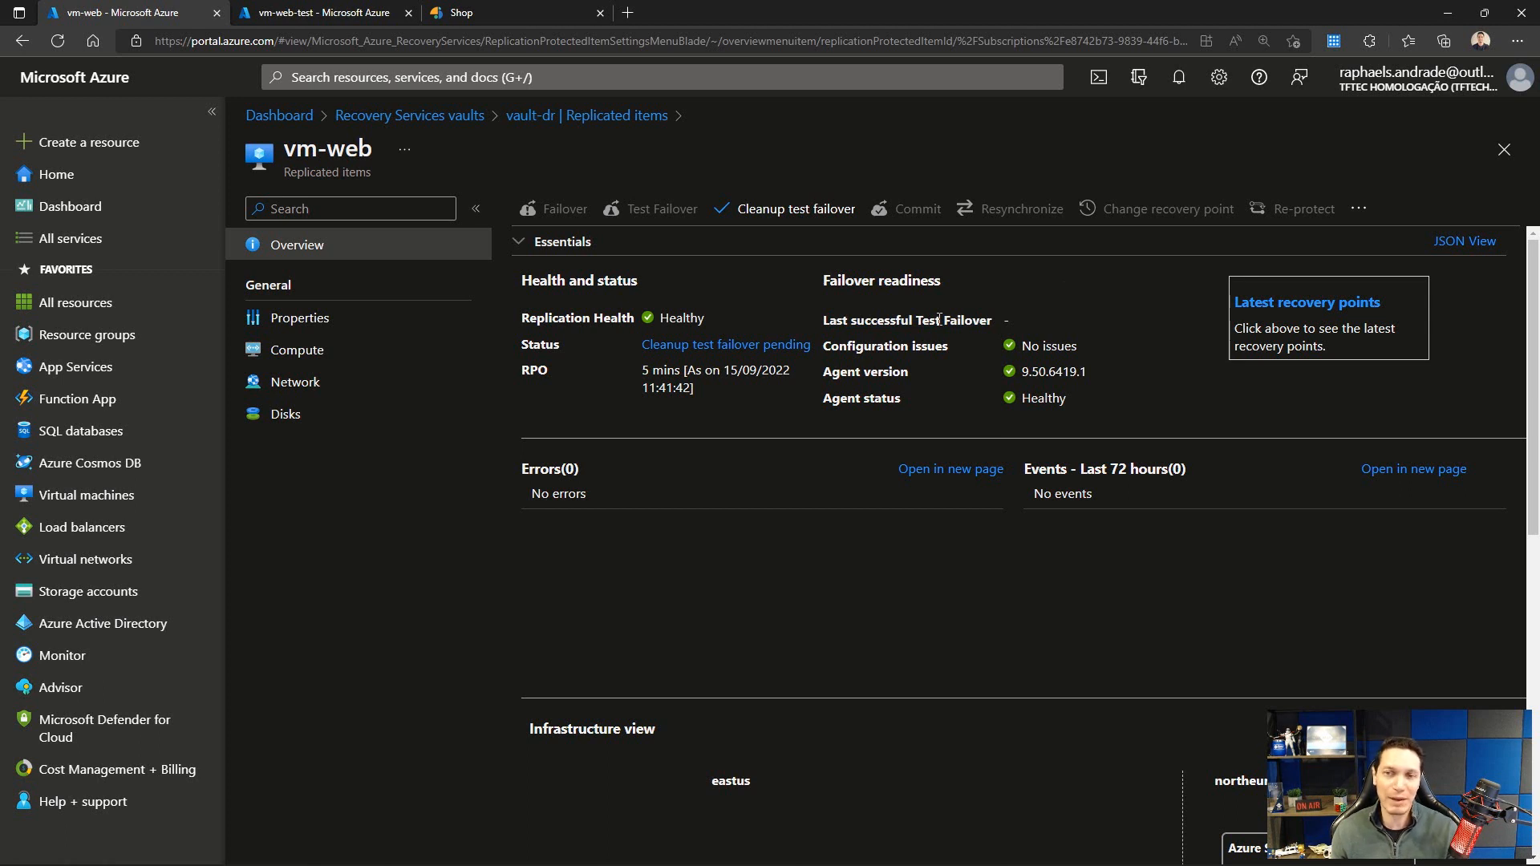
Step: Clean up vm-web's test failover with the note "Teste ok", marking testing complete so the test virtual machine is deleted
click(770, 215)
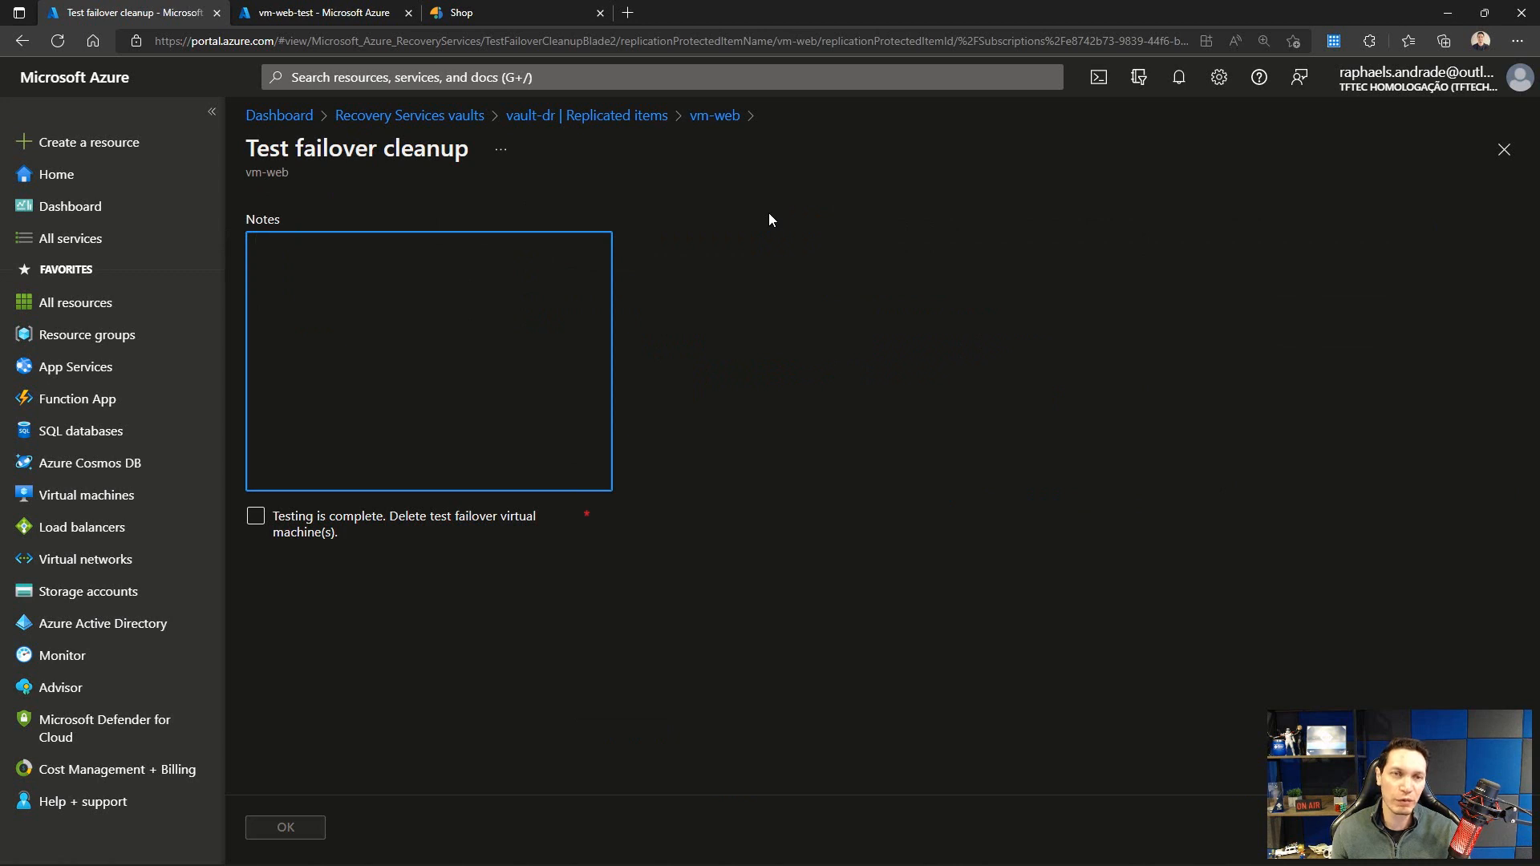
text(Teste ok)
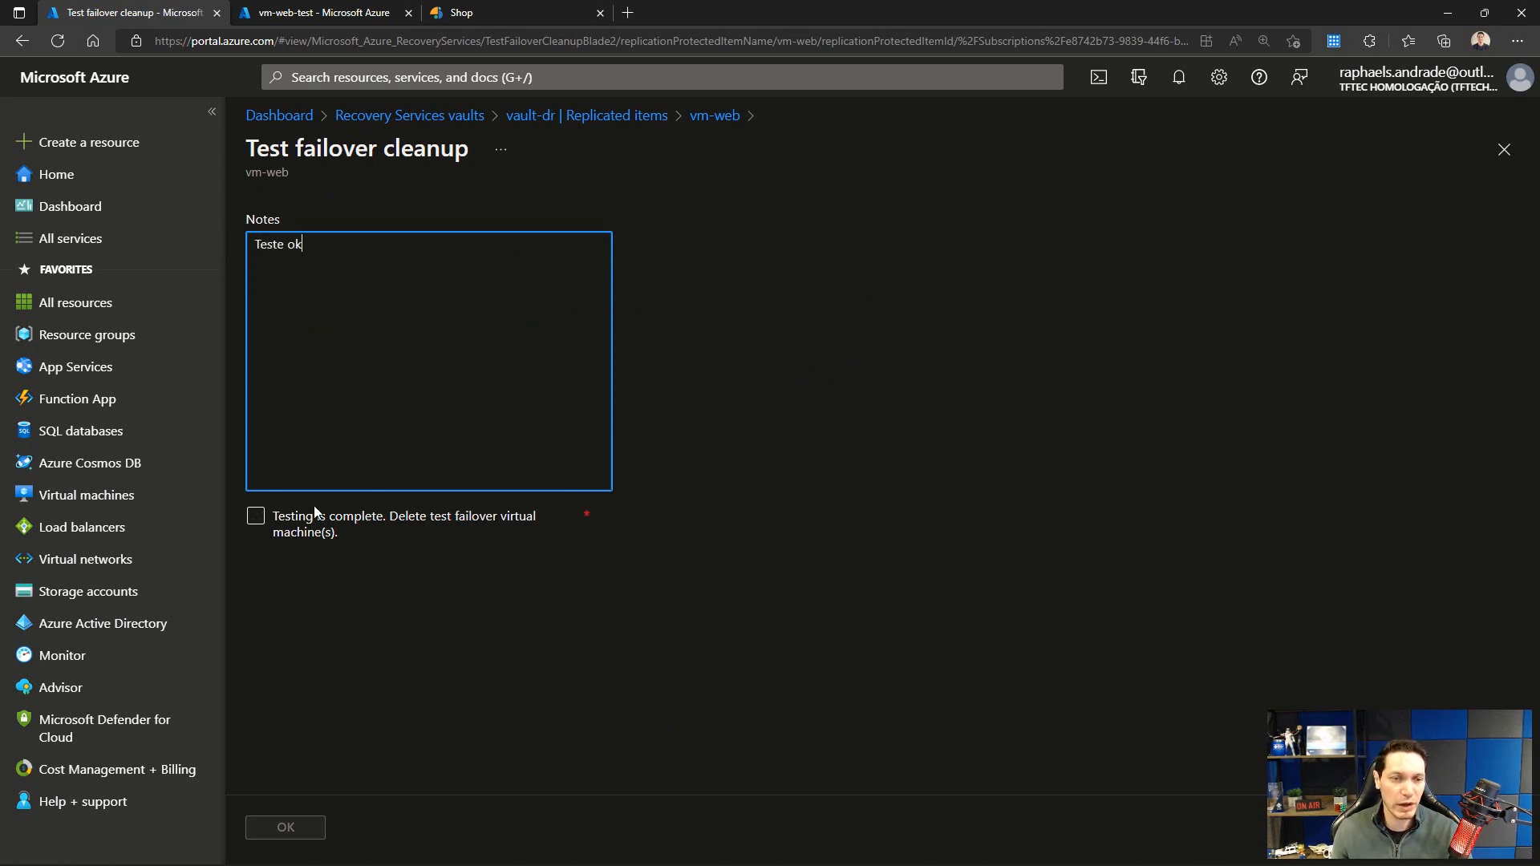
click(255, 516)
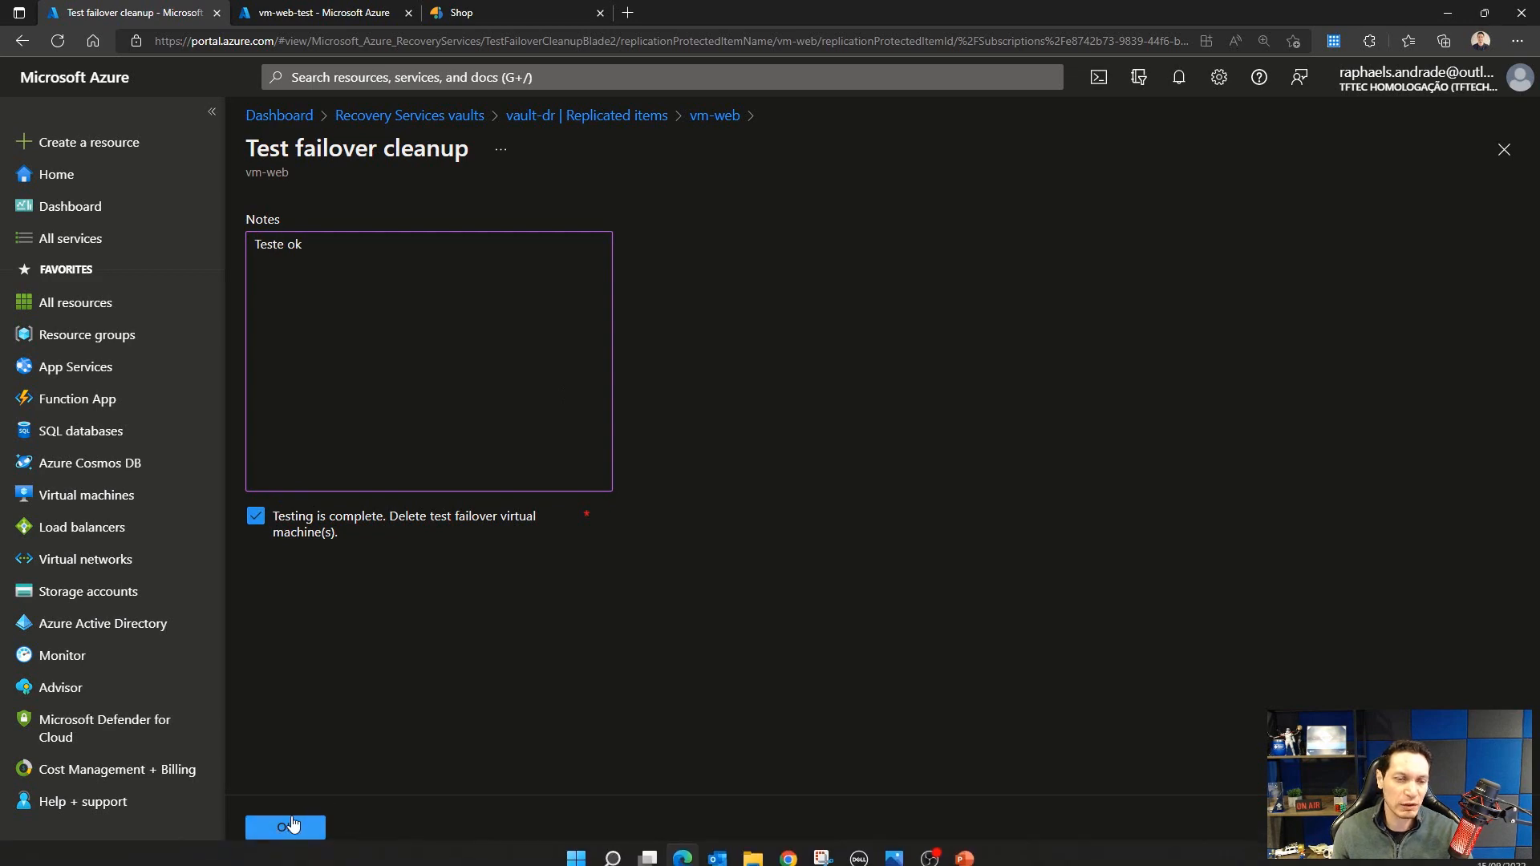
click(287, 826)
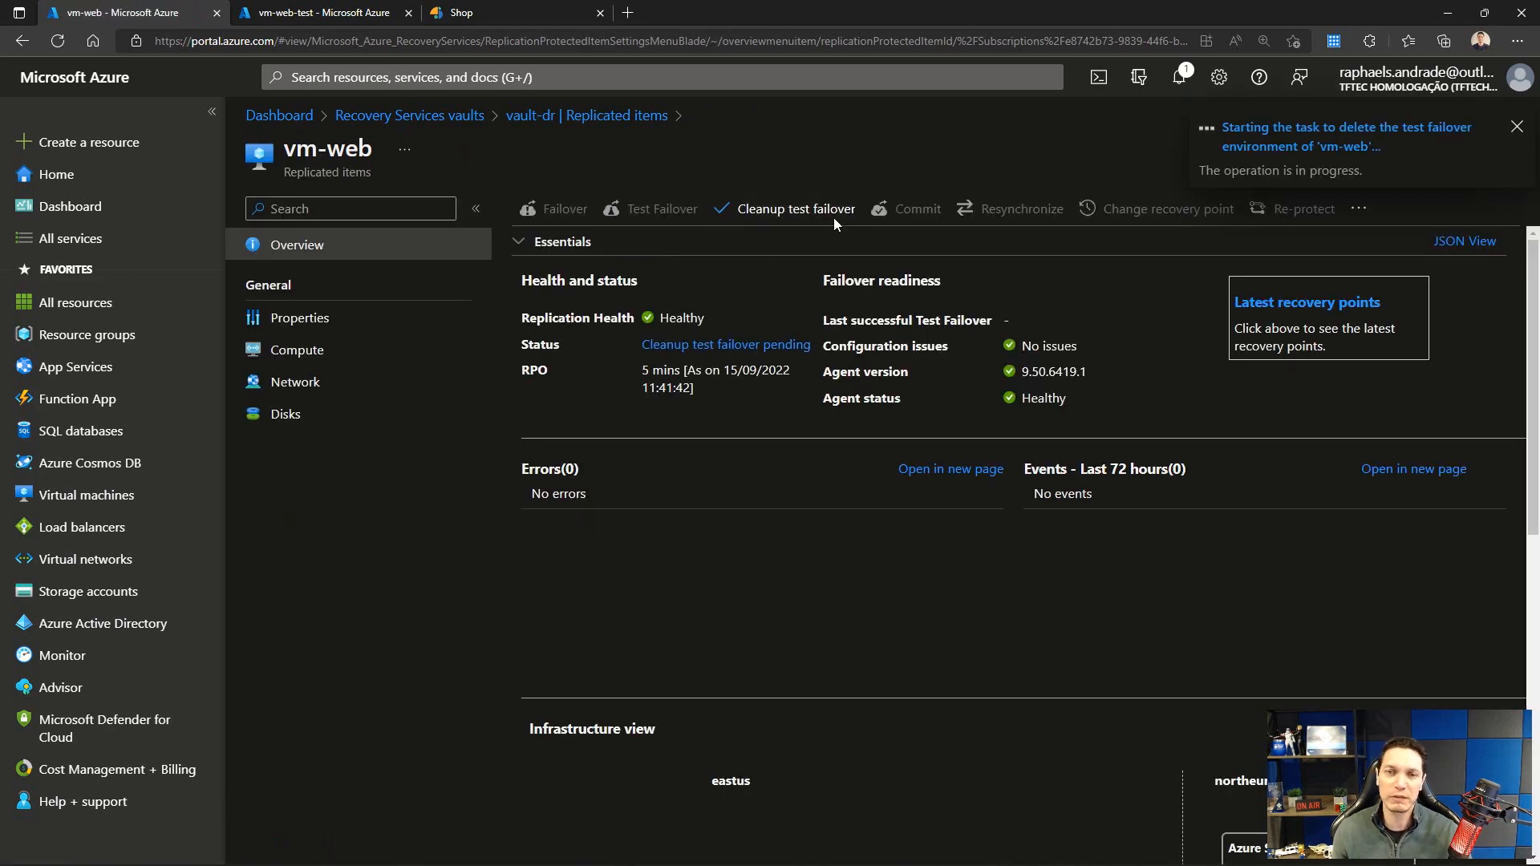
Step: Close the vm-web-test connection page and check the virtual machines list, glancing back at the vm-web replication status
click(299, 18)
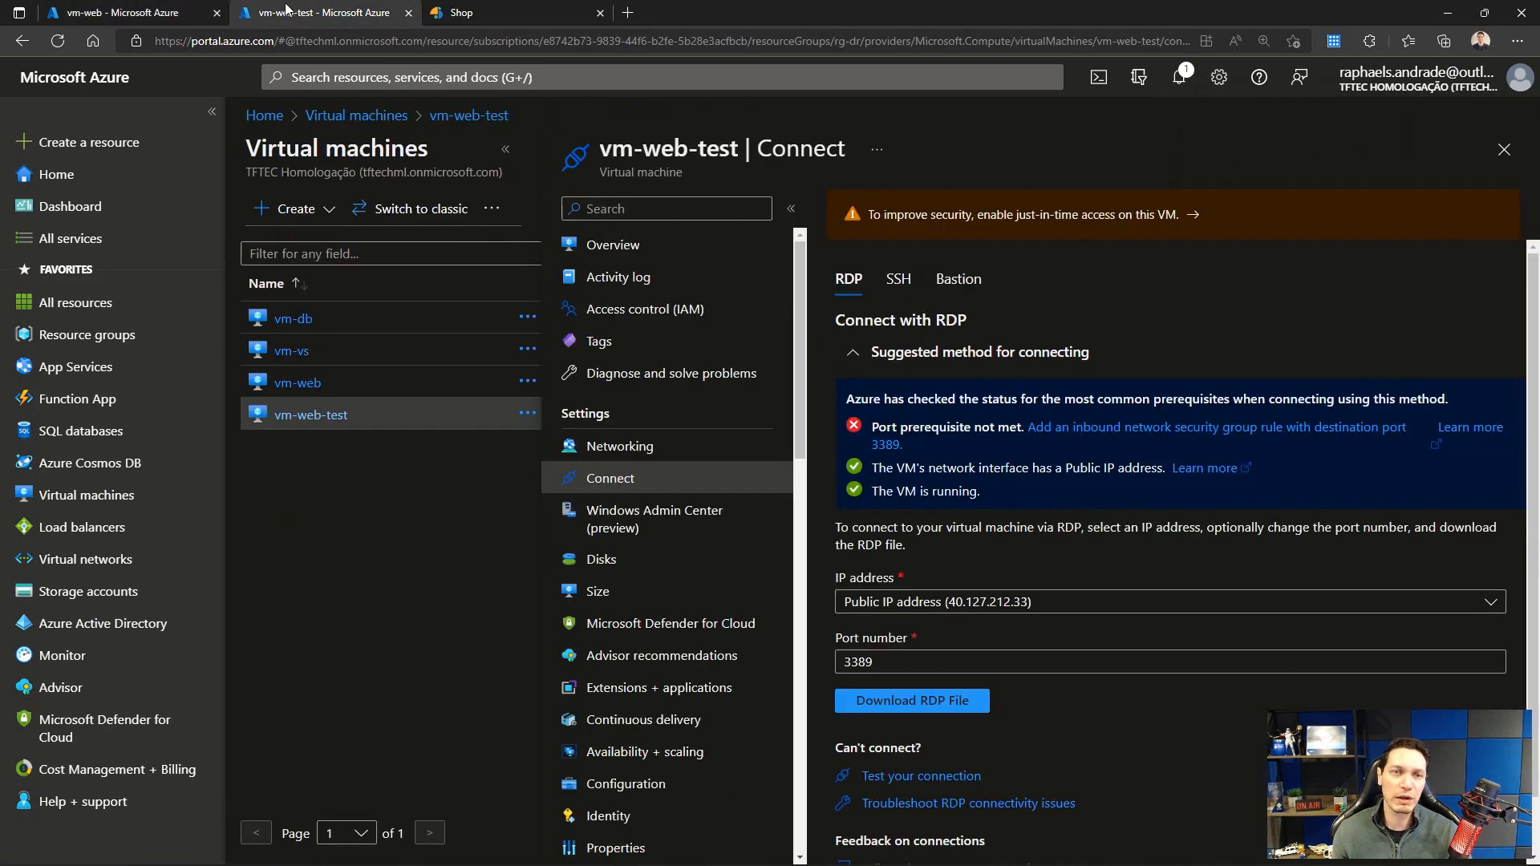
click(1504, 149)
click(156, 9)
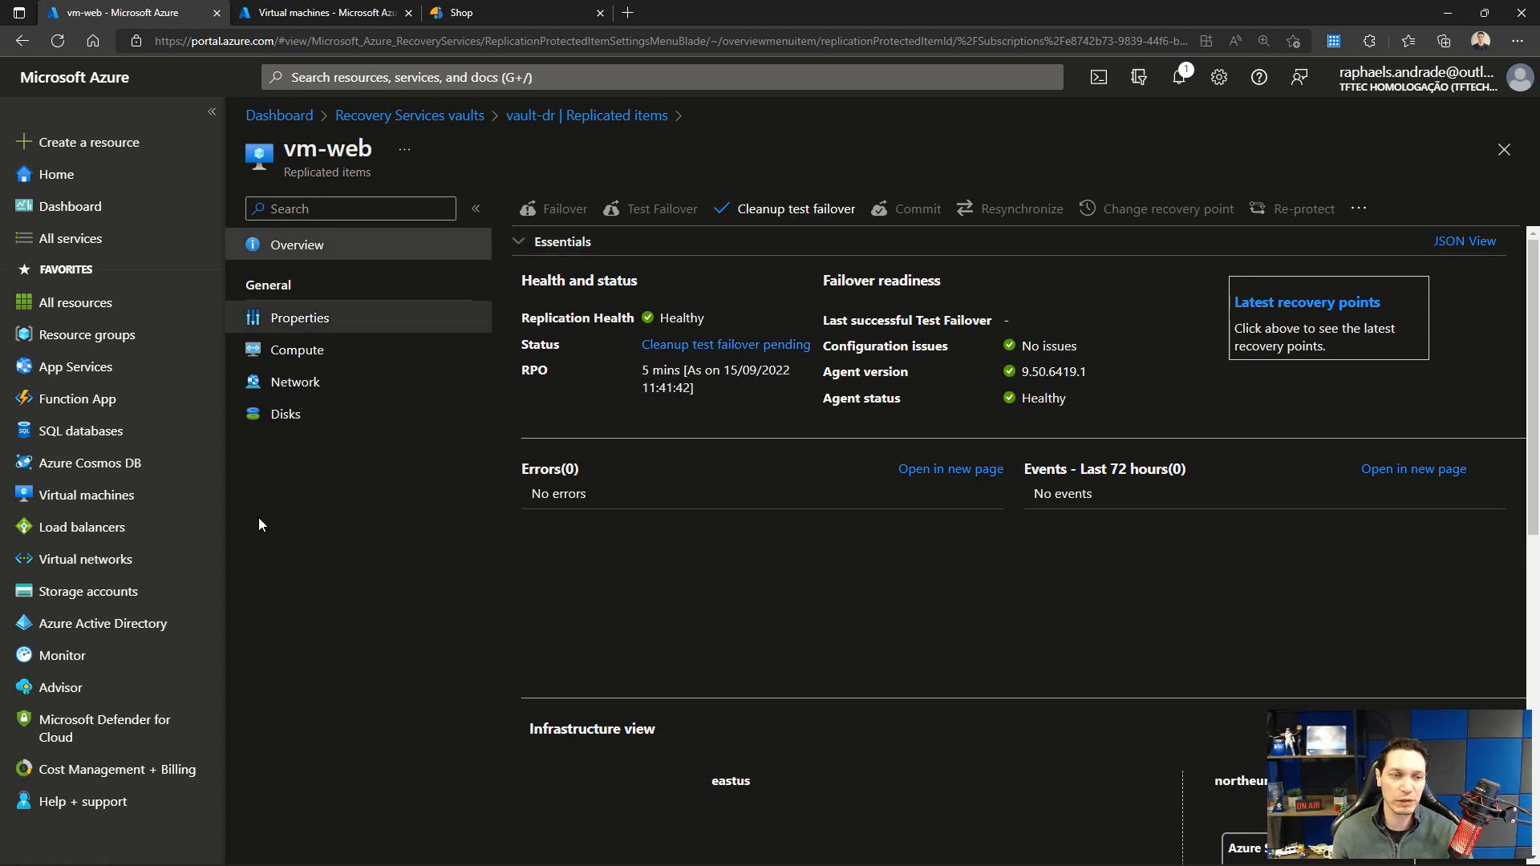
click(283, 12)
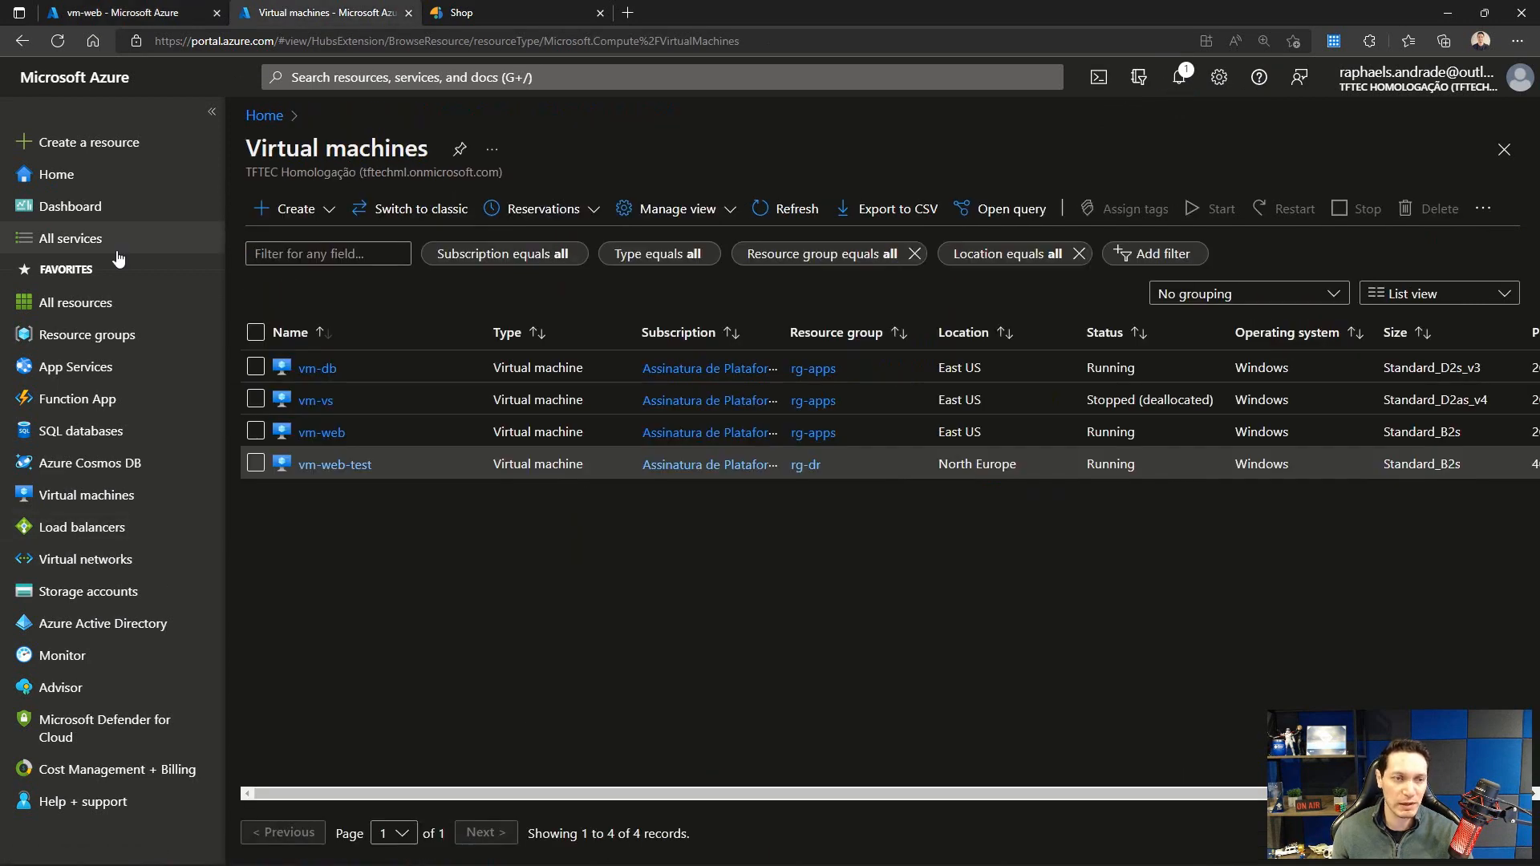
Step: Examine the address range of the sub-apps-dr subnet in vnet-dr, and close the subnet's details without changing them
click(62, 564)
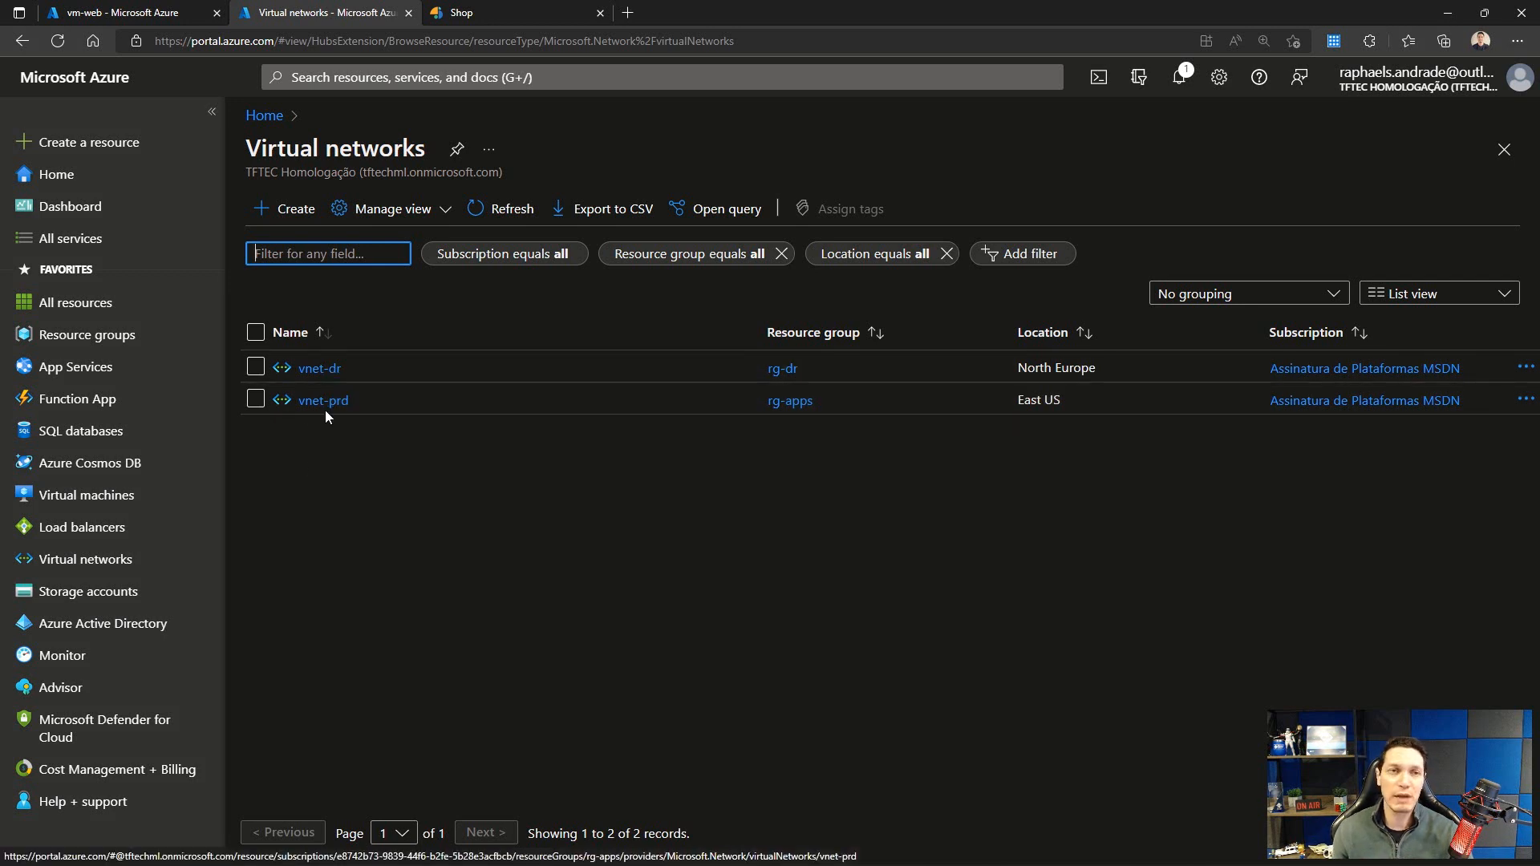
click(308, 370)
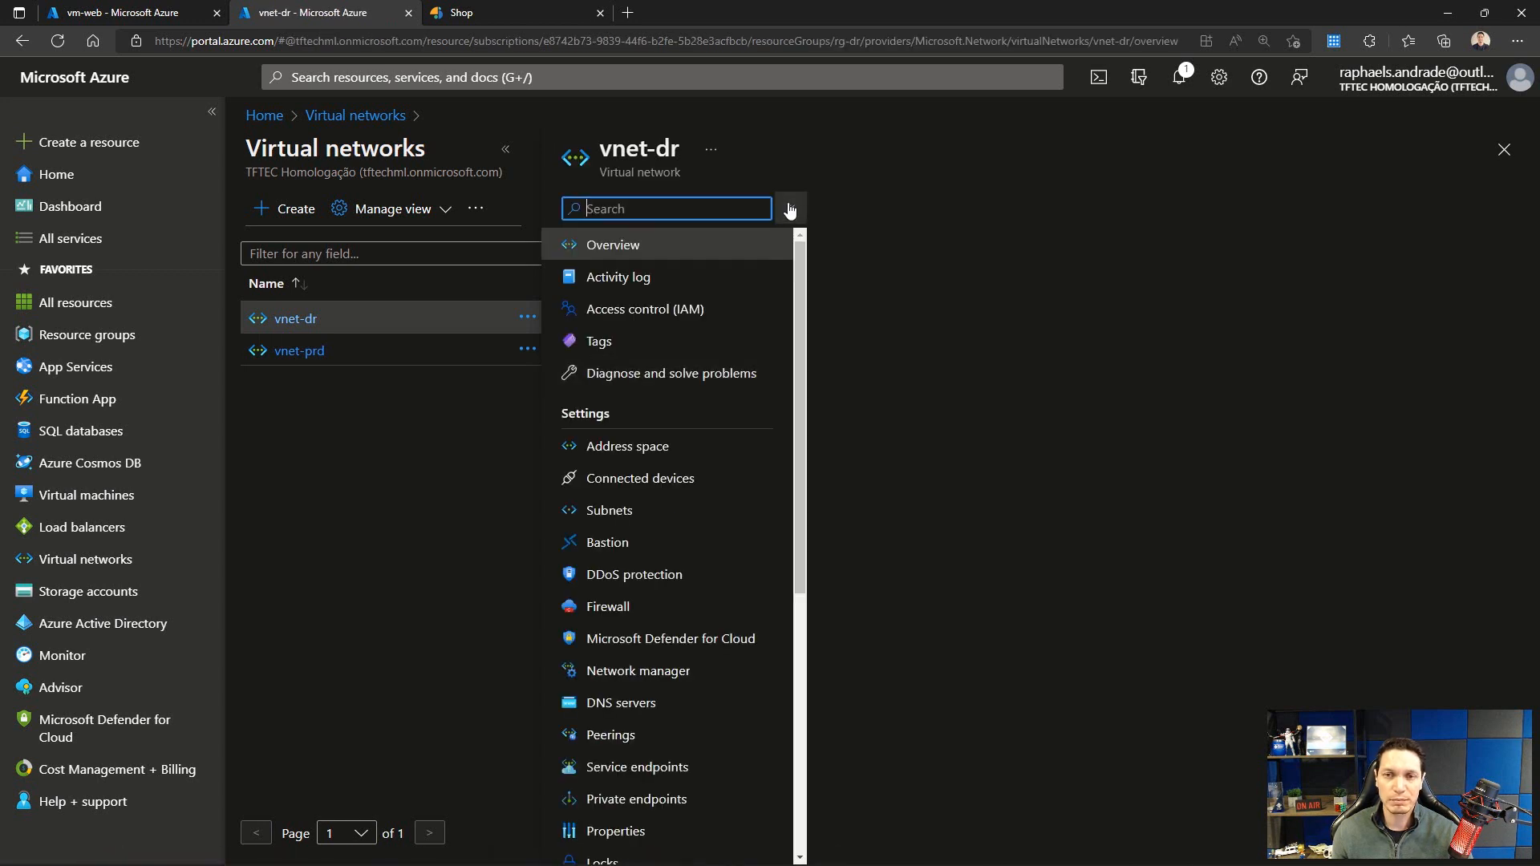
click(597, 509)
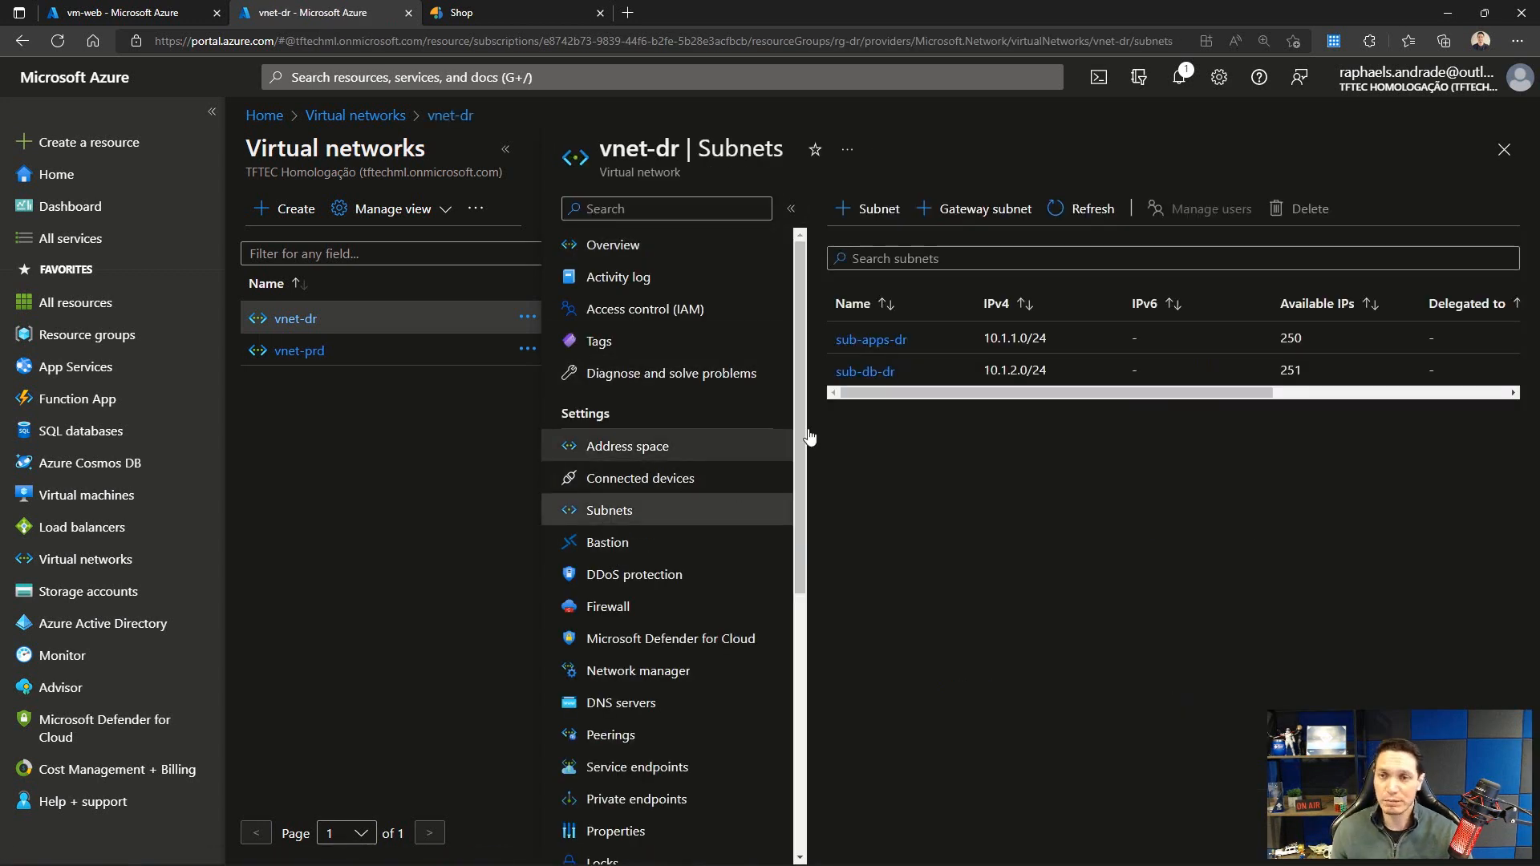
click(875, 343)
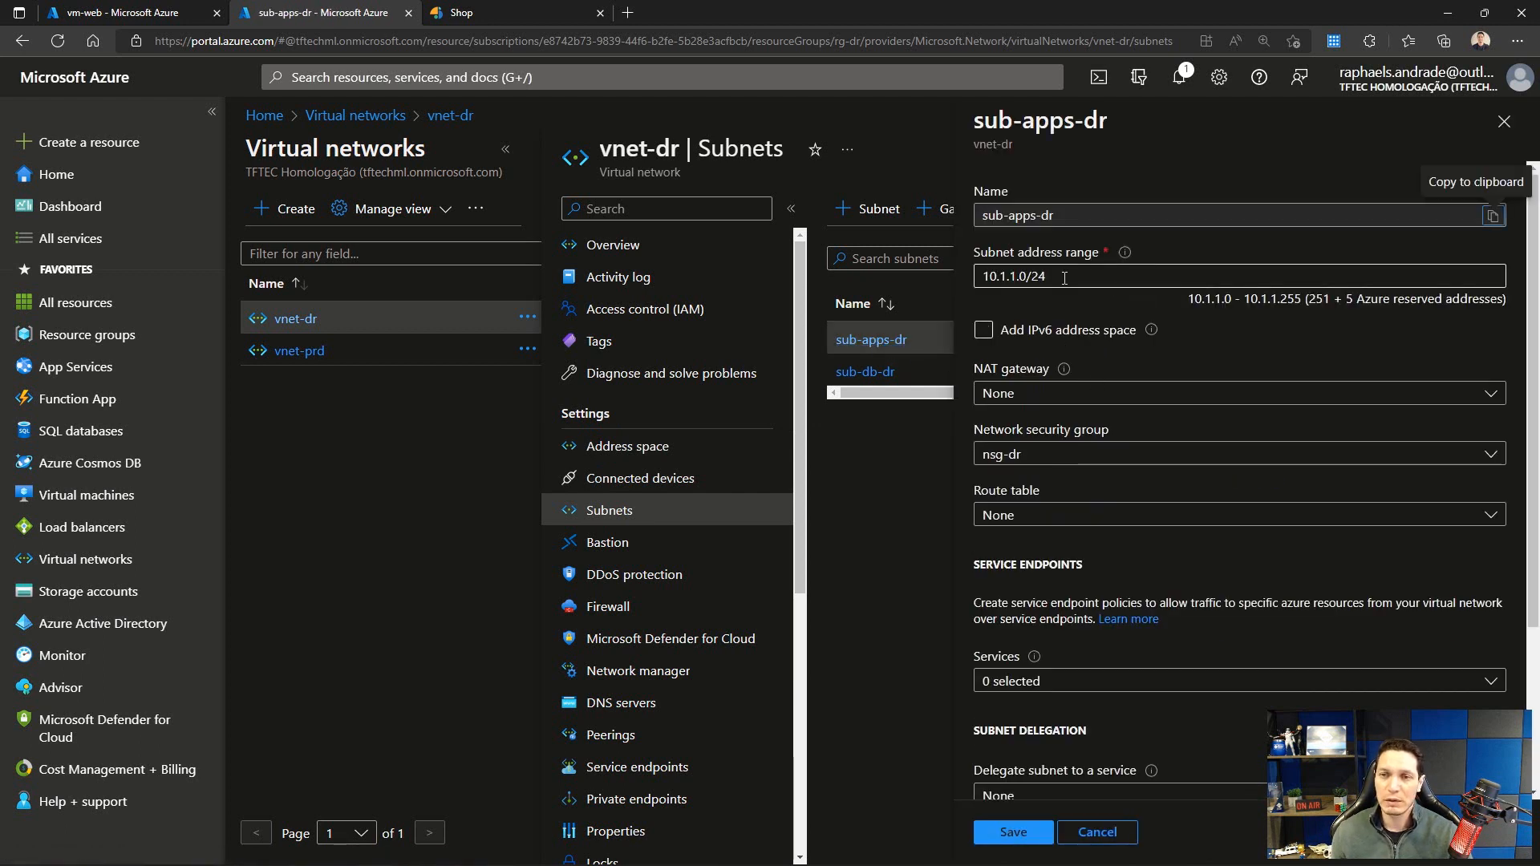
click(1064, 277)
drag(1064, 277, 971, 289)
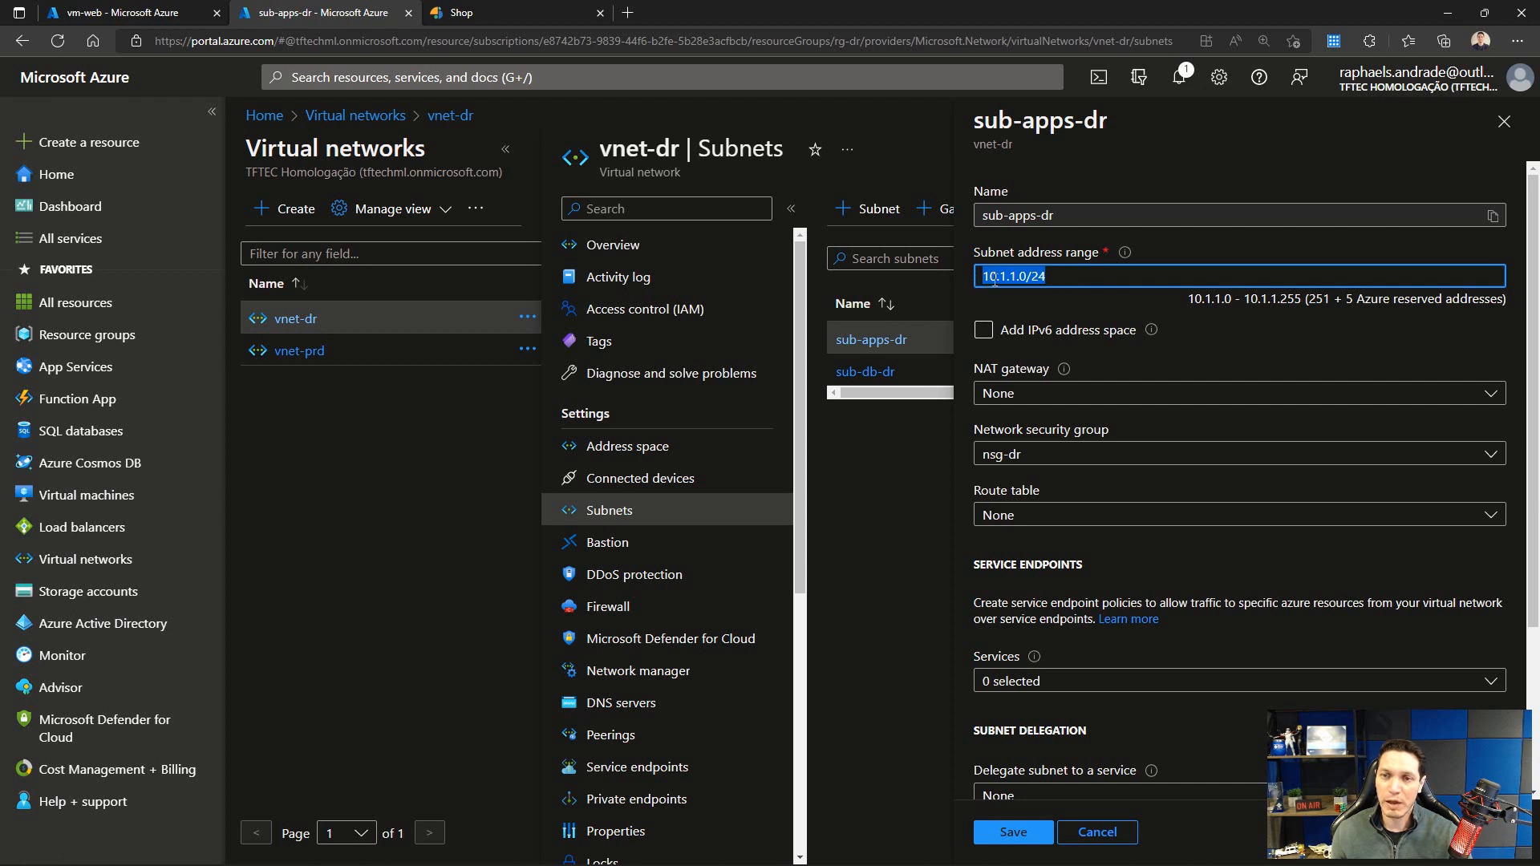
click(1043, 281)
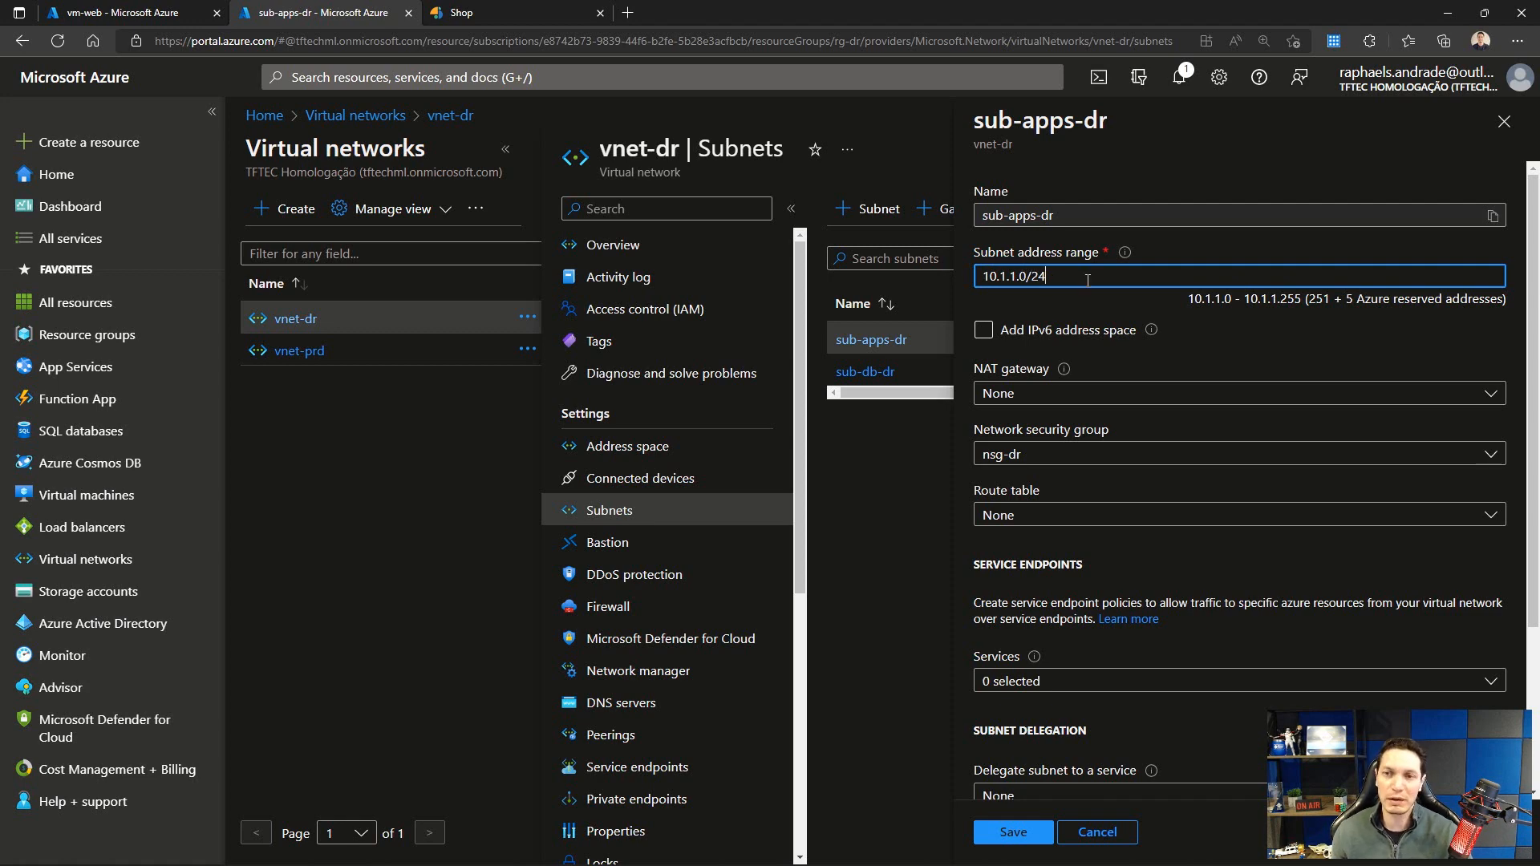
drag(1091, 276, 969, 279)
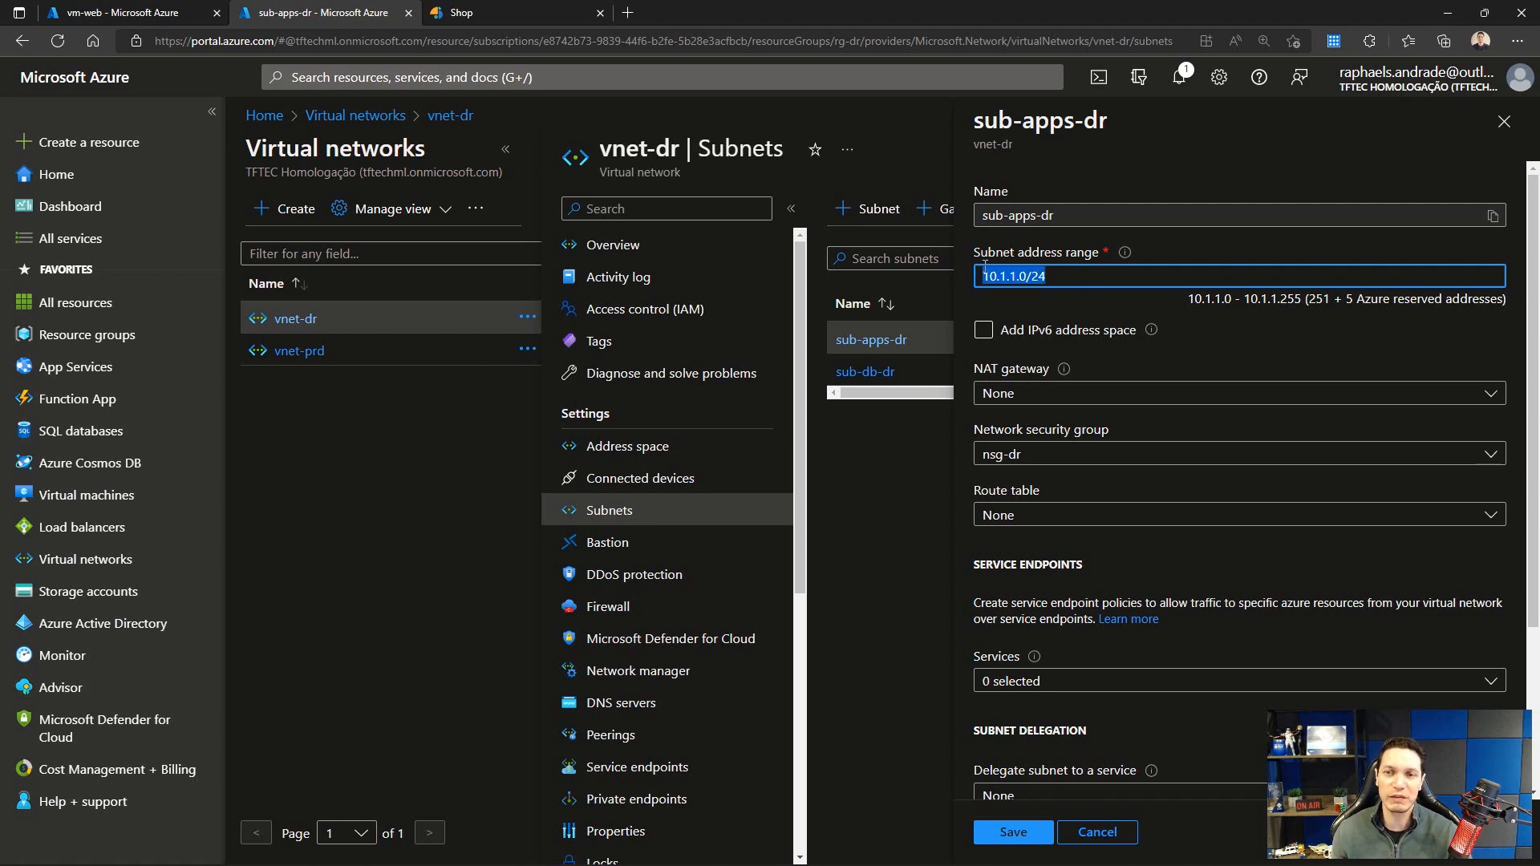
key(End)
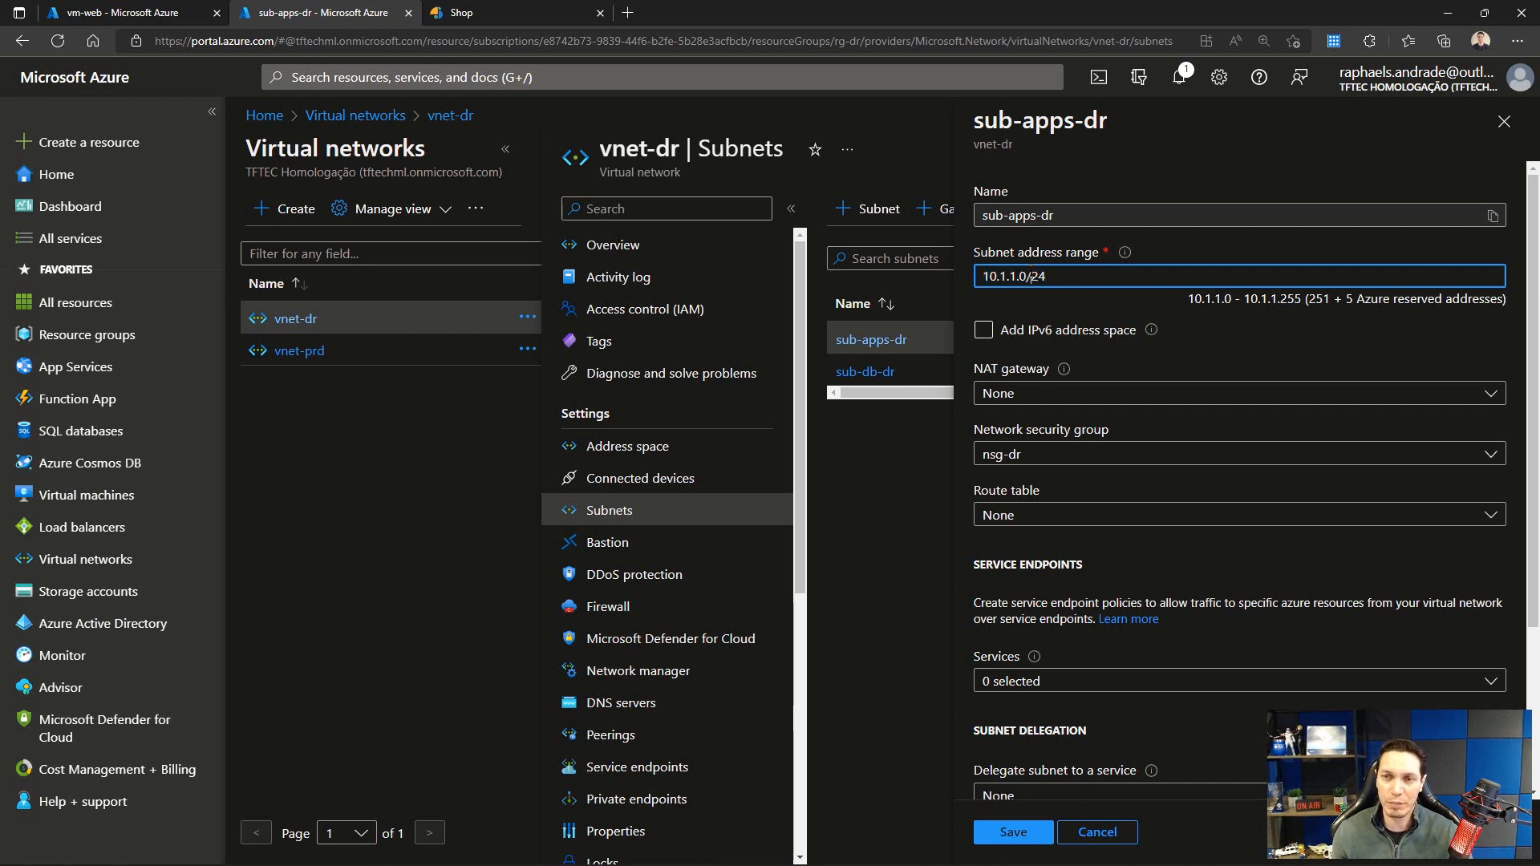
drag(1031, 276, 987, 275)
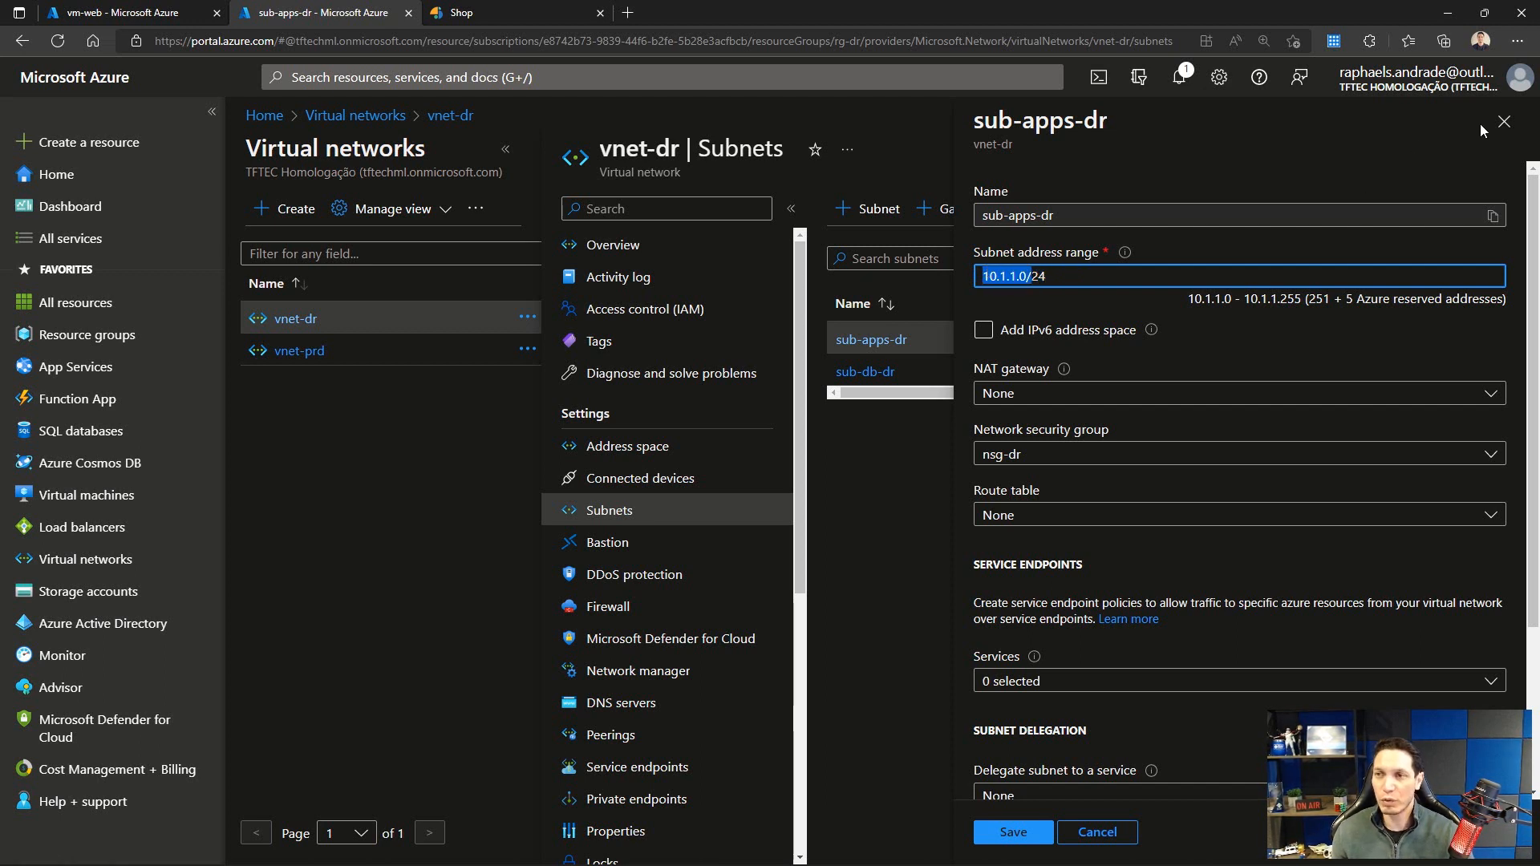
click(1504, 121)
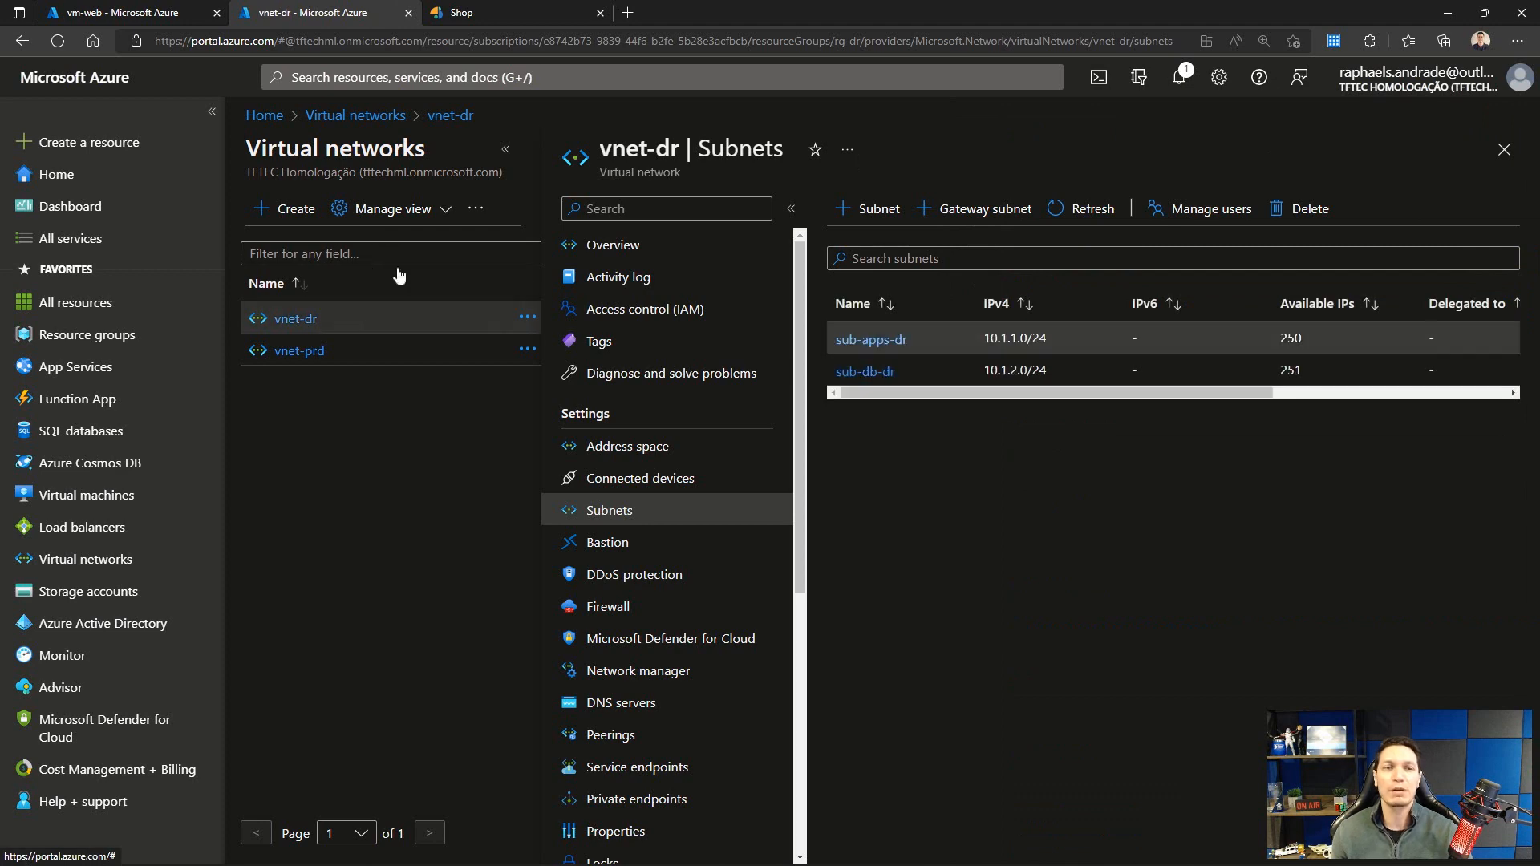
Step: Search for nsg, go to the network security groups, and open the inbound security rules of nsg-dr
click(543, 80)
text(nsg)
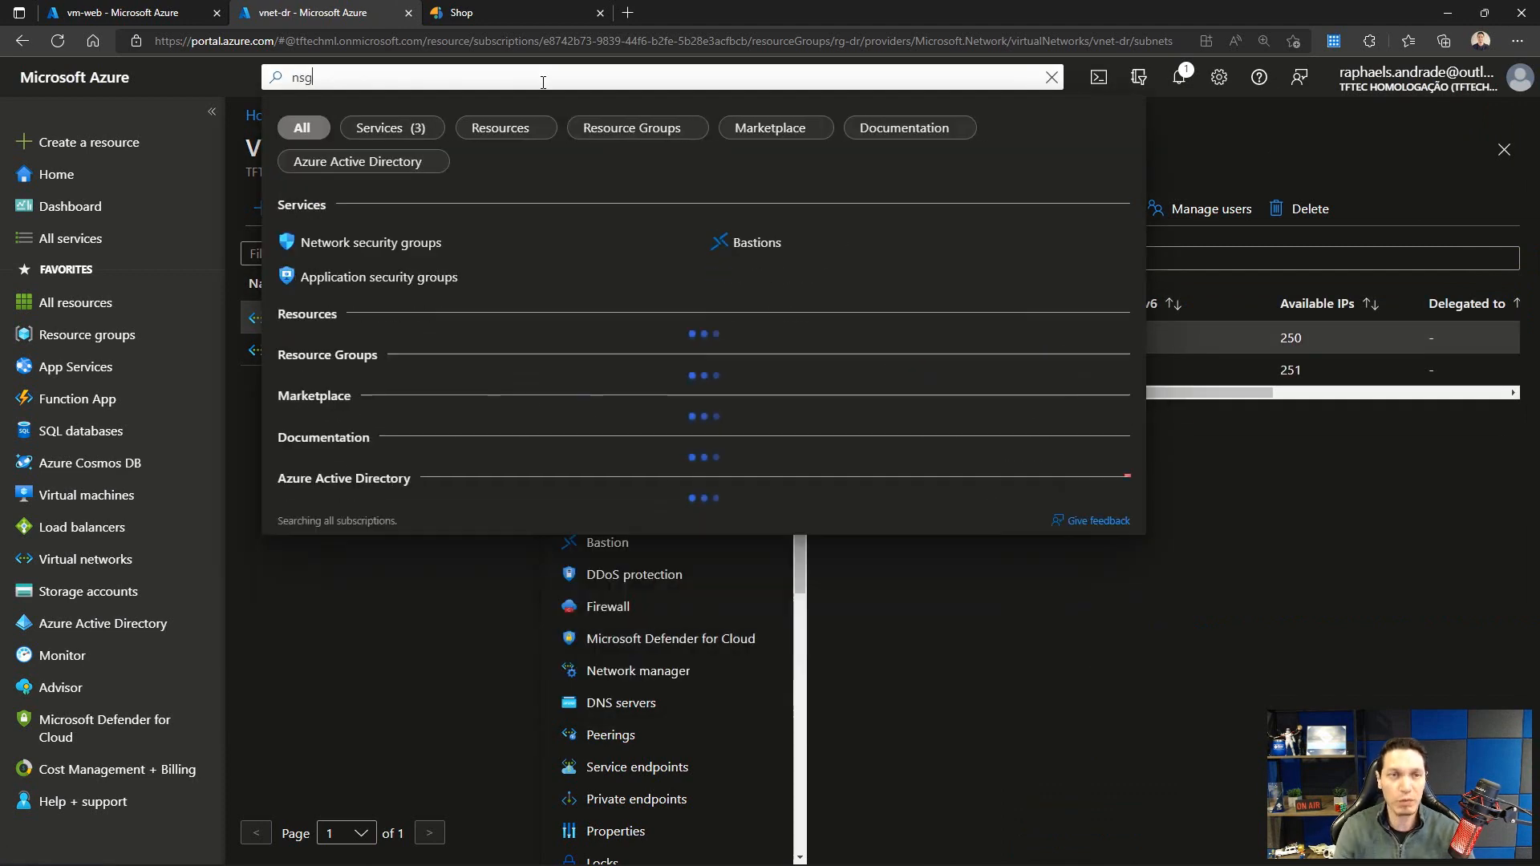
click(393, 242)
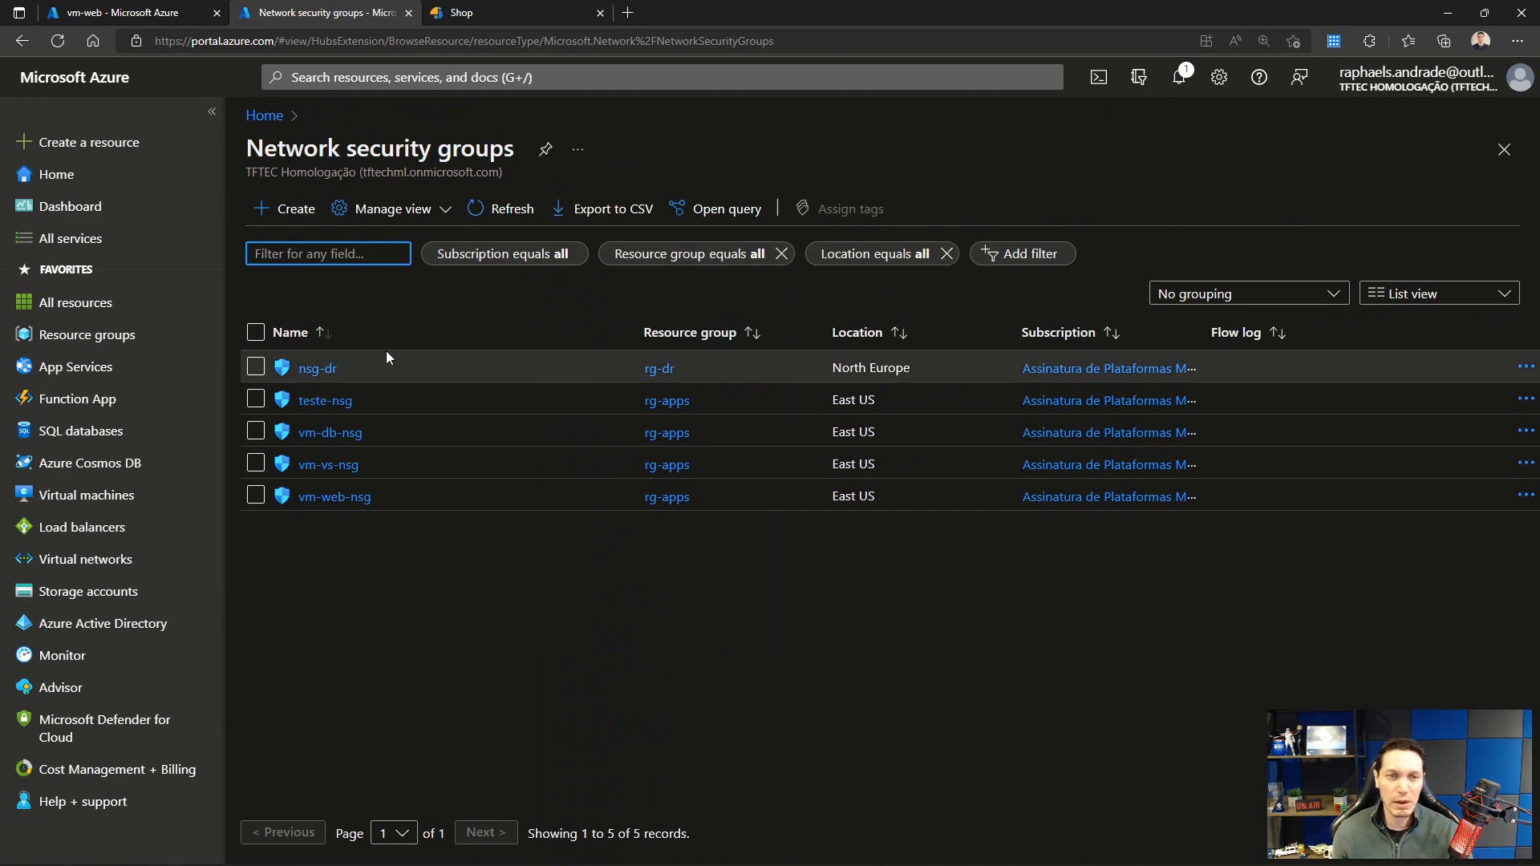
click(305, 369)
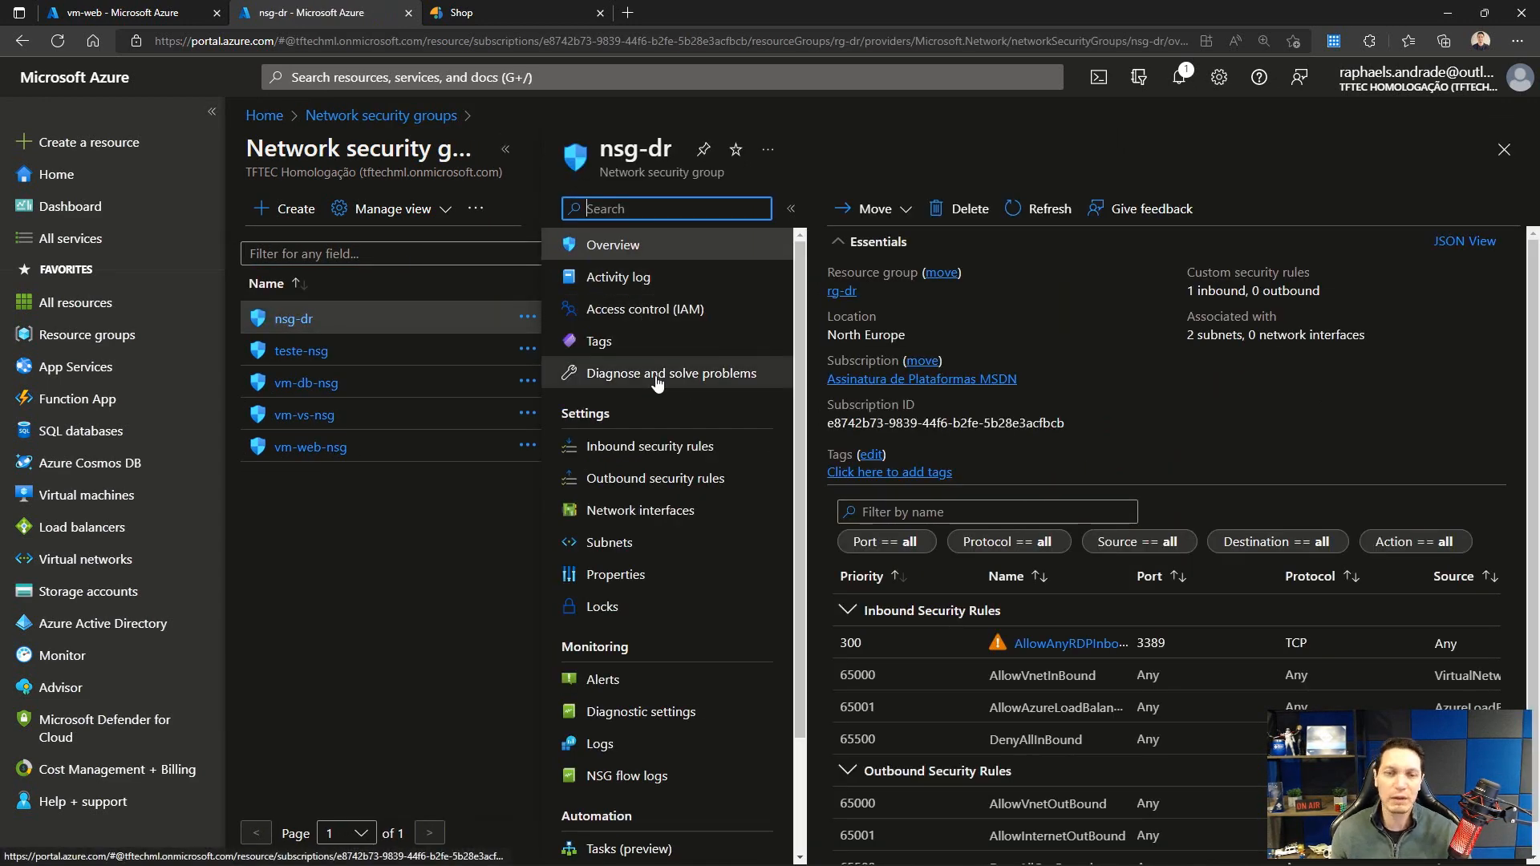
click(625, 450)
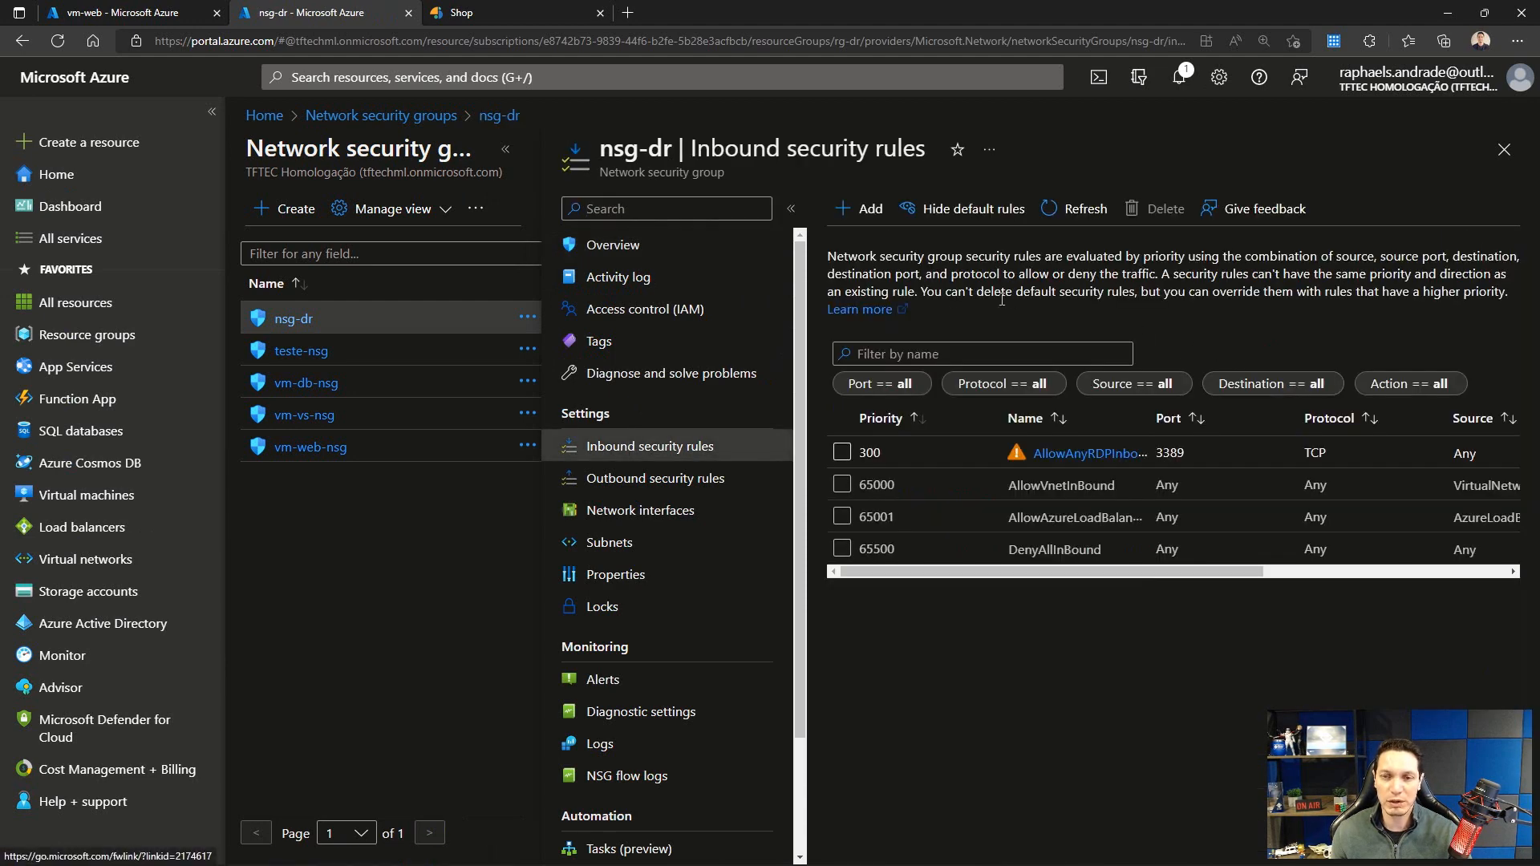
Step: Add an inbound rule to nsg-dr allowing HTTP from any source to destination IP address 10.1.1.4
click(872, 213)
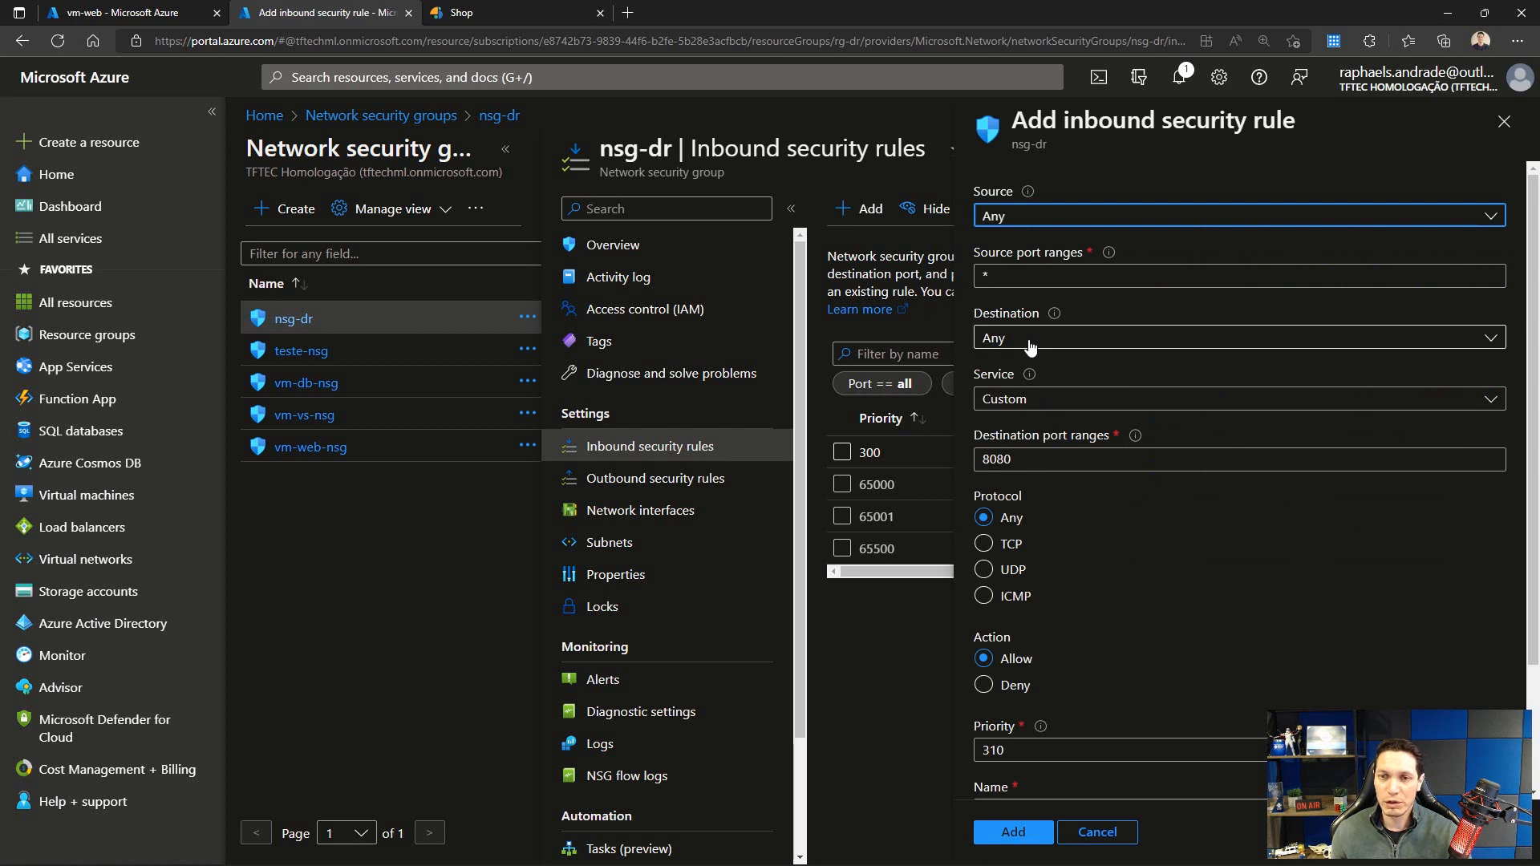
click(1031, 347)
click(1022, 393)
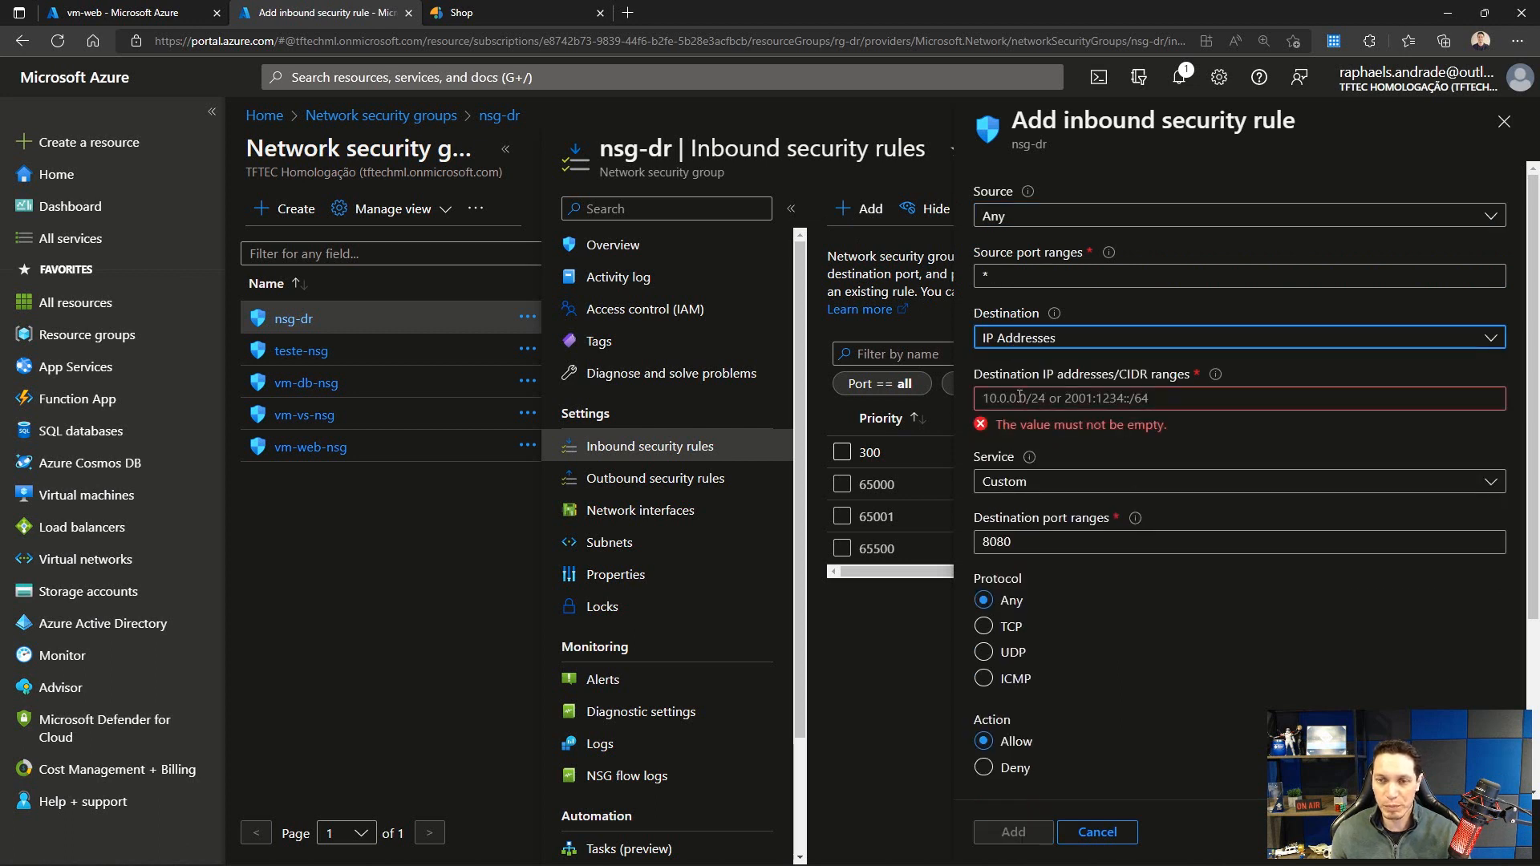
click(1020, 396)
text(10.1.1.0)
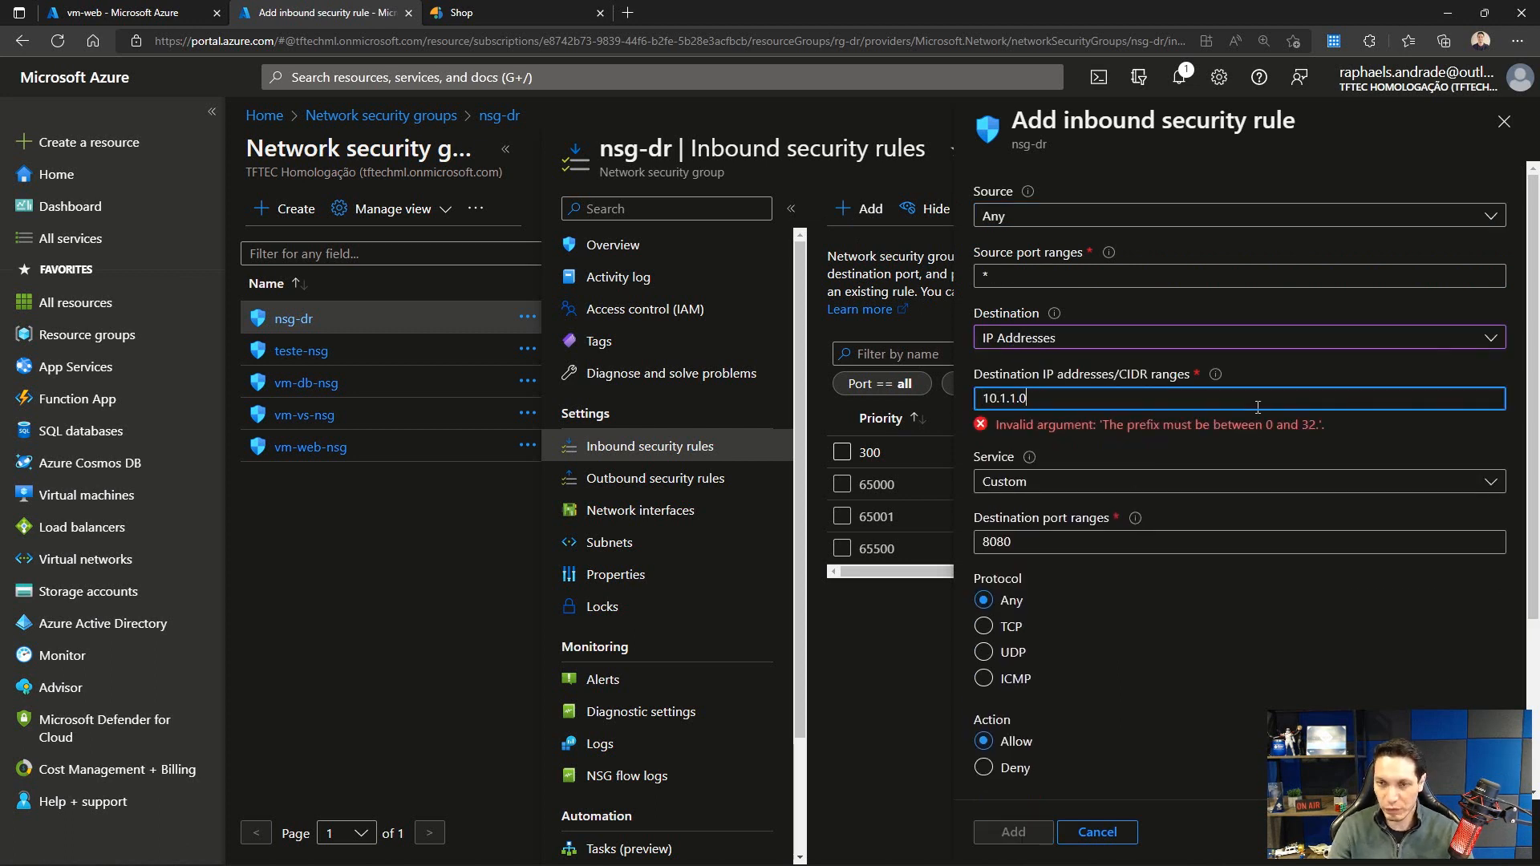
text(/4)
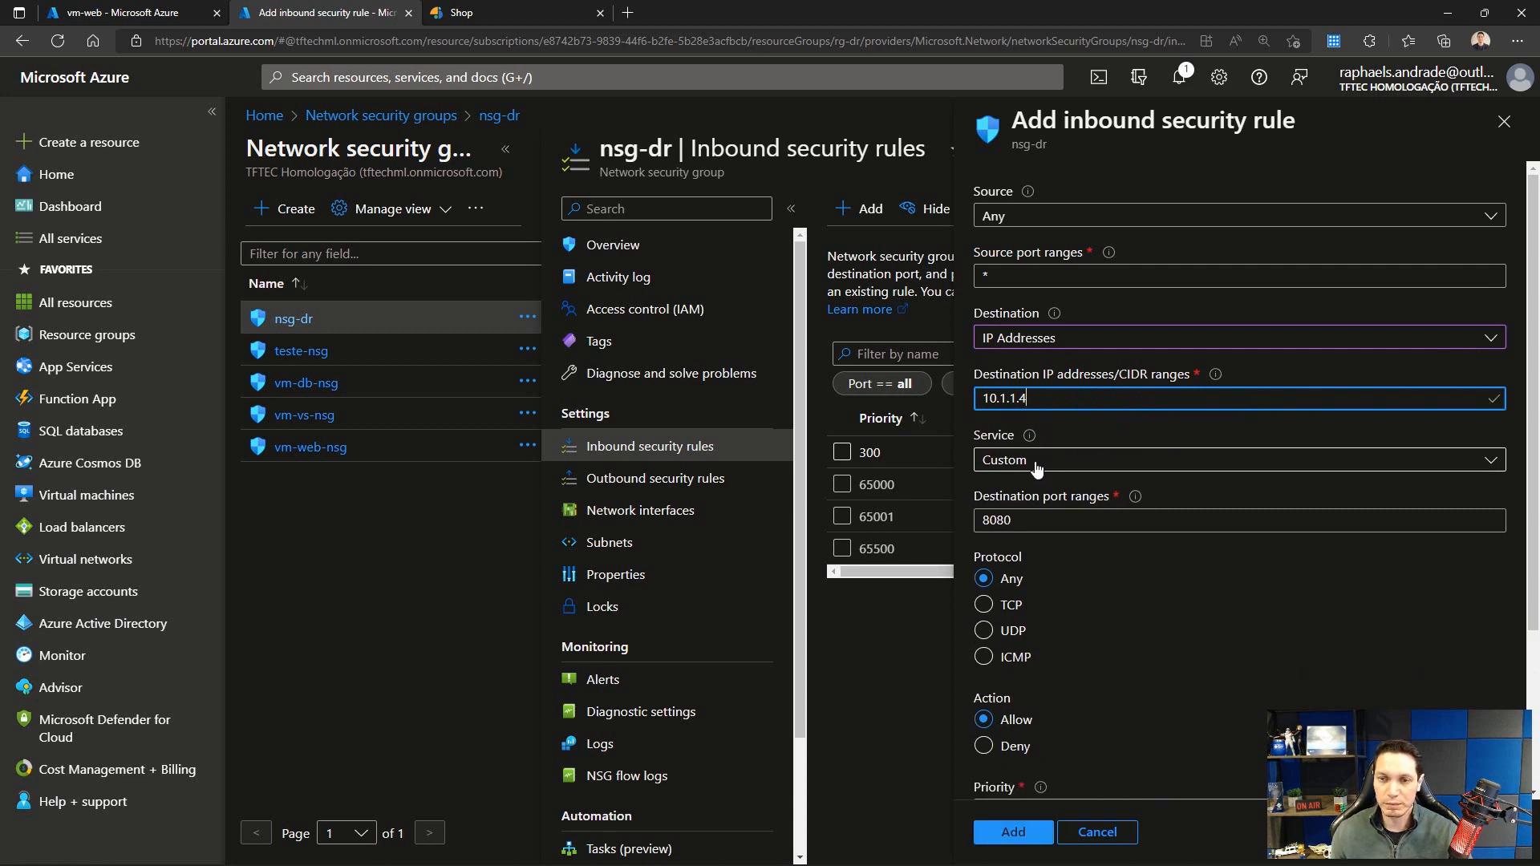
click(1027, 462)
click(1028, 490)
scroll(1030, 562, down, 3)
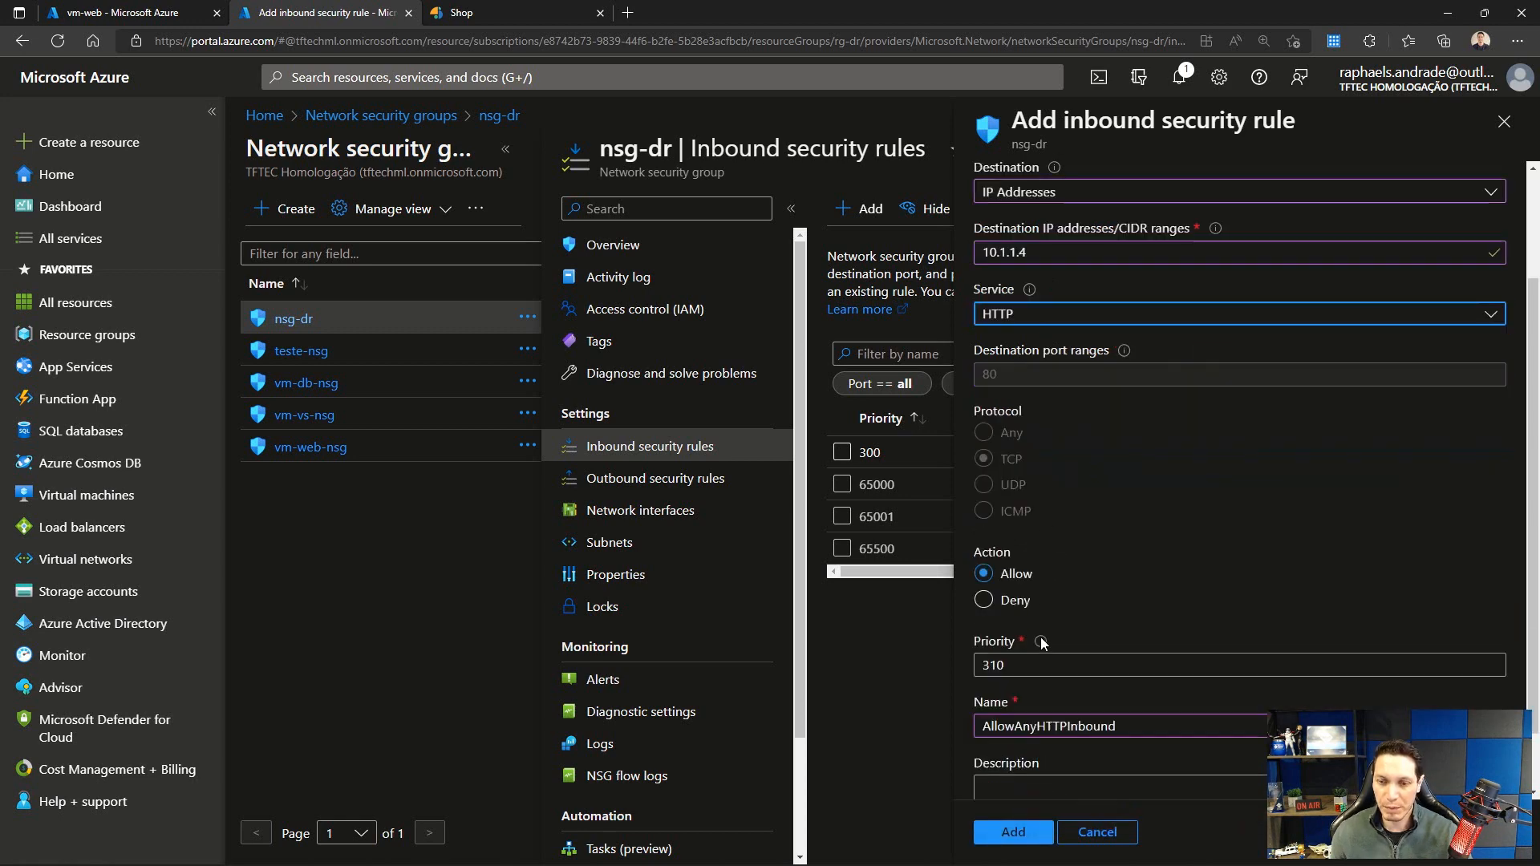
click(1013, 832)
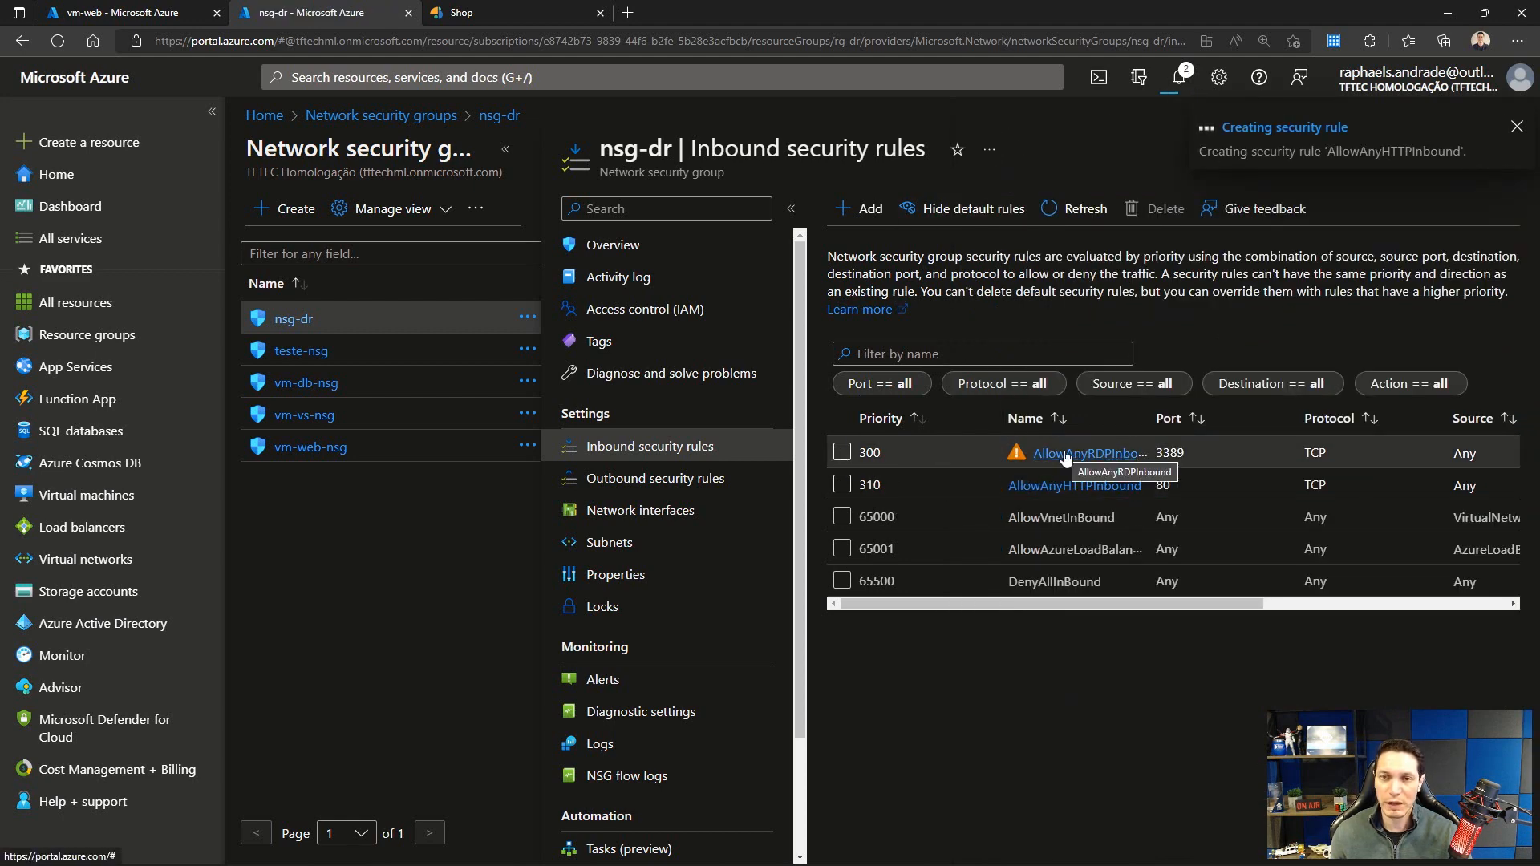
Step: Delete the AllowAnyRDPInbound rule from nsg-dr and check the destination of the remaining HTTP rule
click(842, 453)
click(1155, 209)
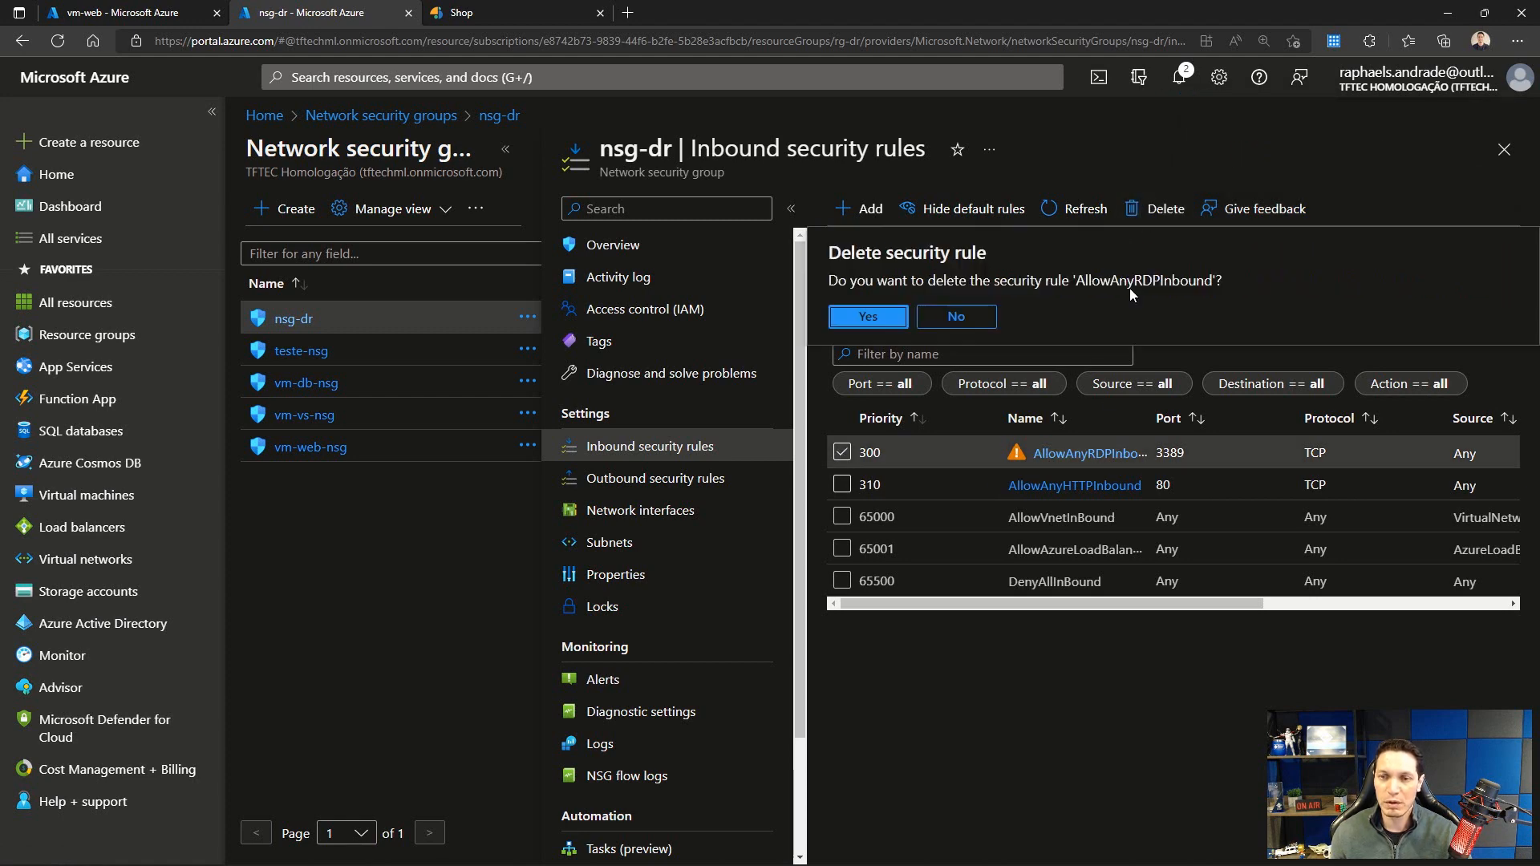
click(869, 316)
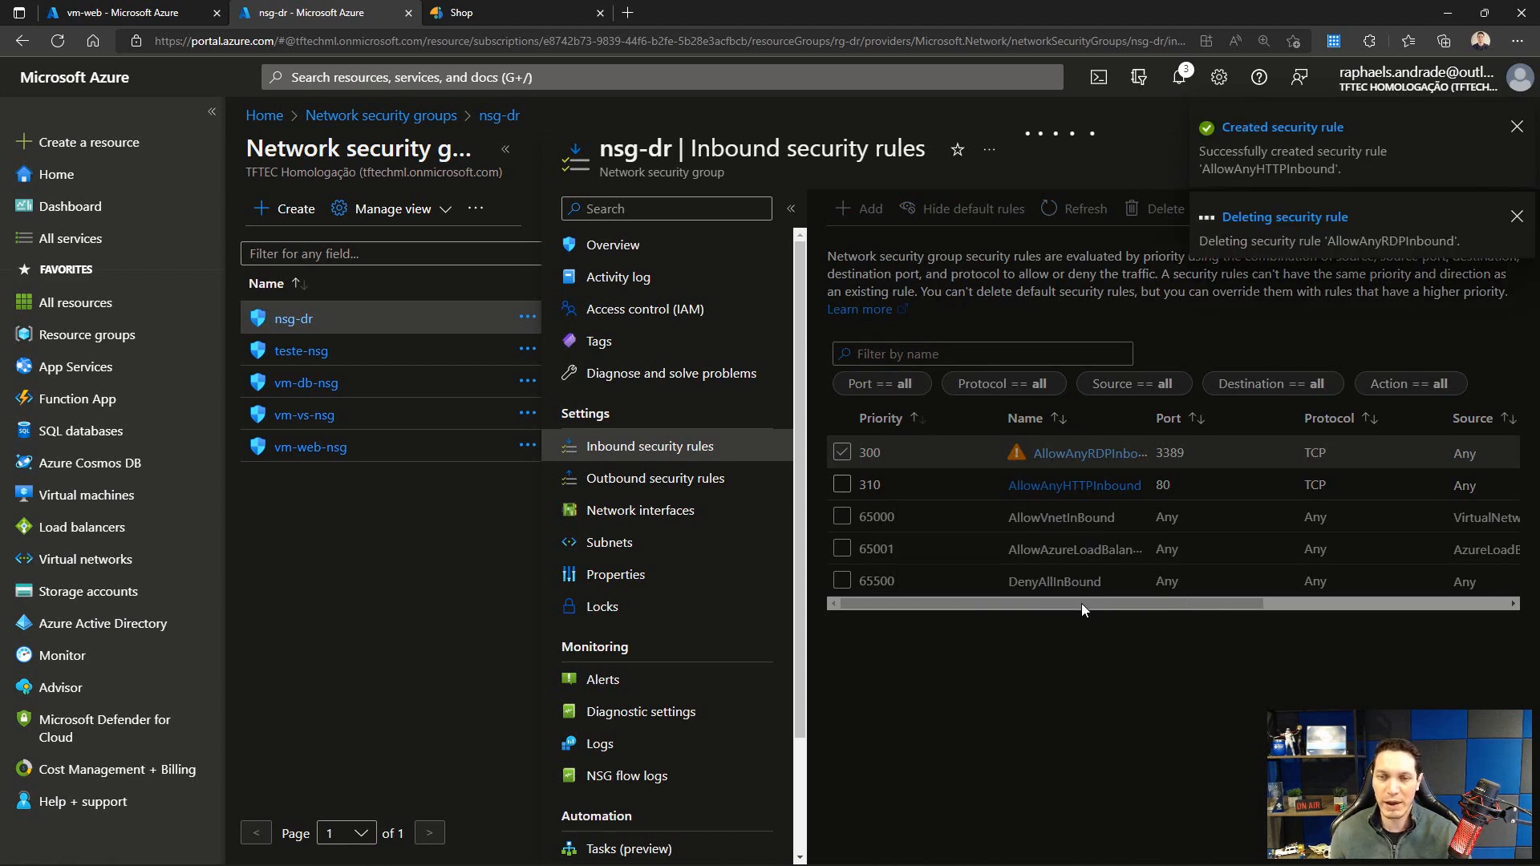
drag(1052, 569, 1298, 570)
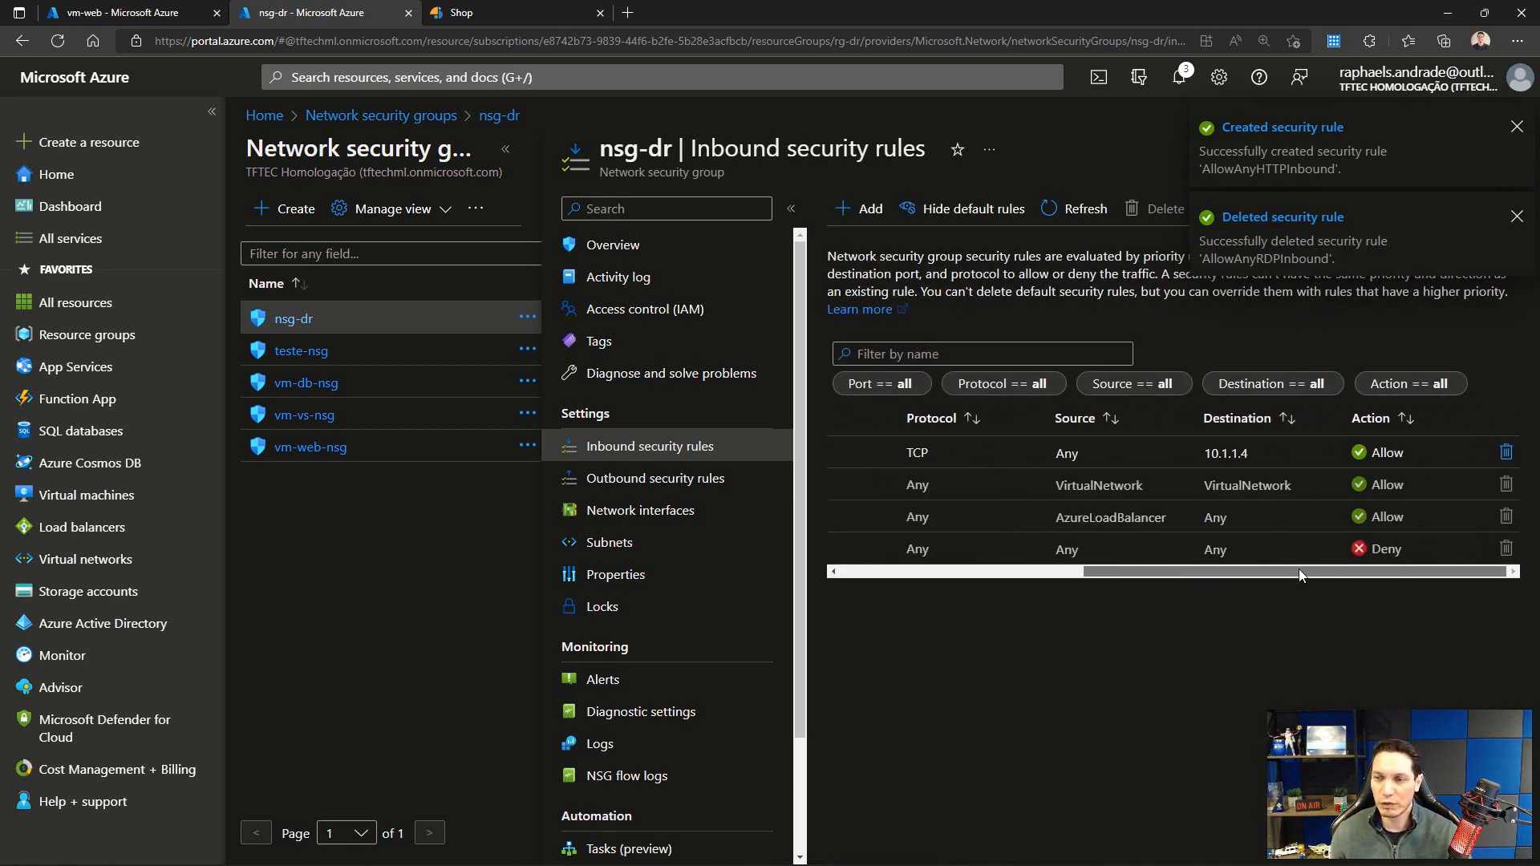
drag(1252, 452, 1208, 453)
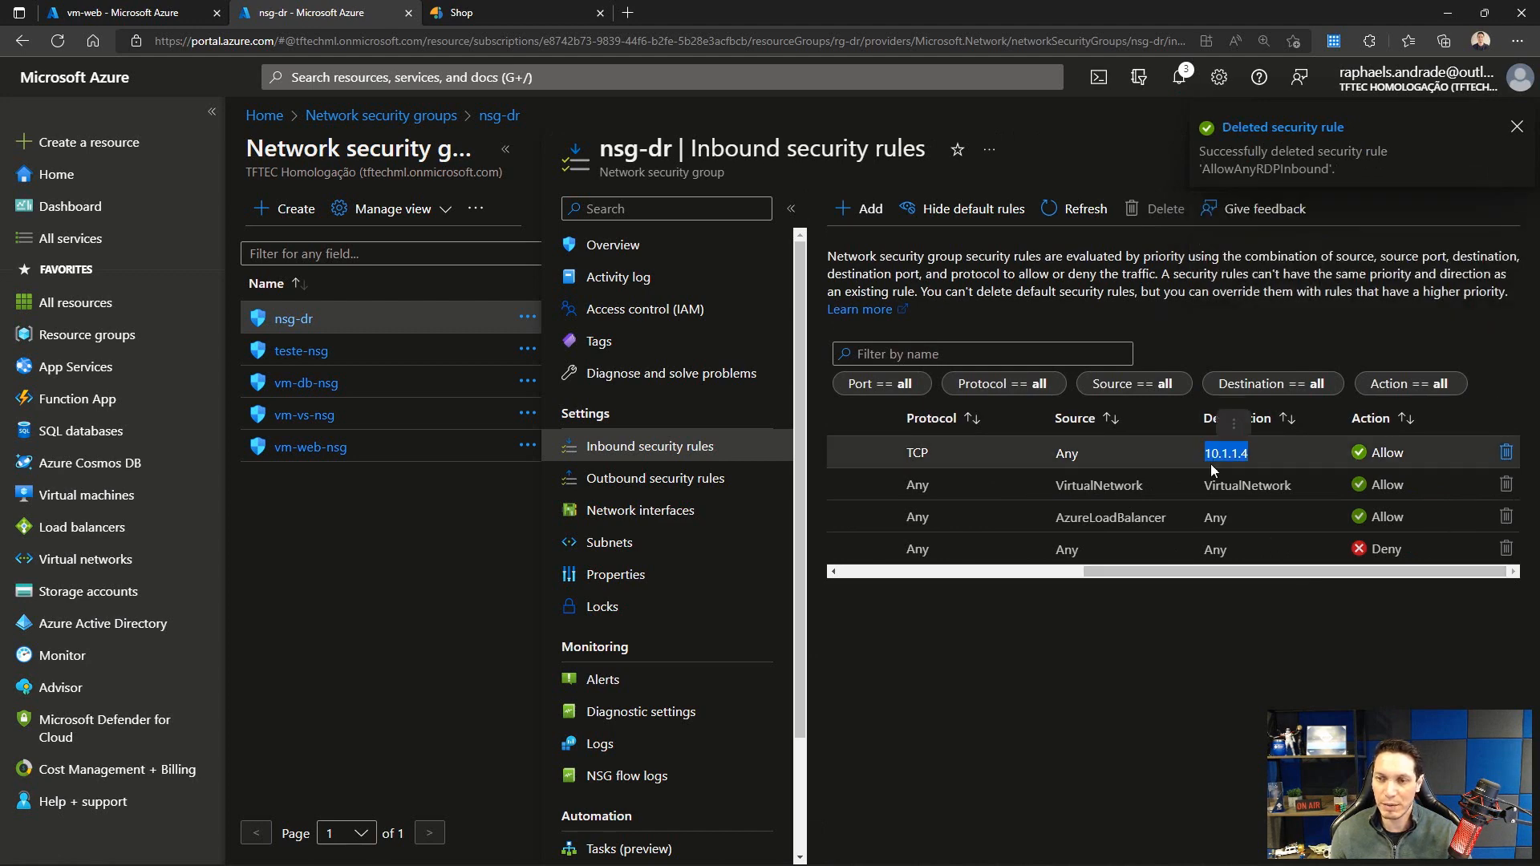
Step: Return to the vm-web replicated item and refresh its overview to check the test failover cleanup status
click(100, 23)
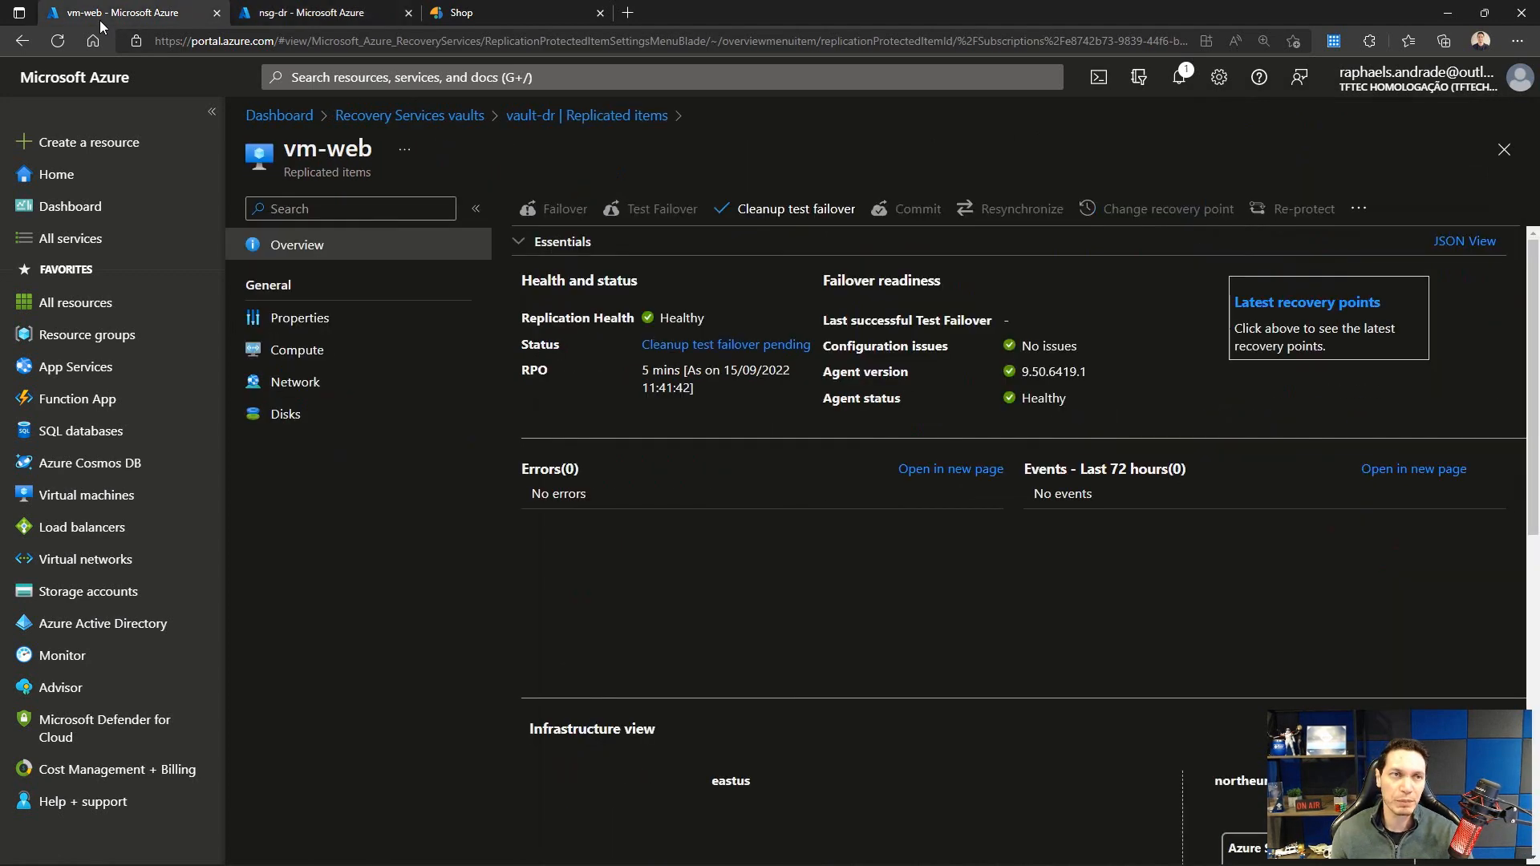
click(1359, 207)
click(1364, 302)
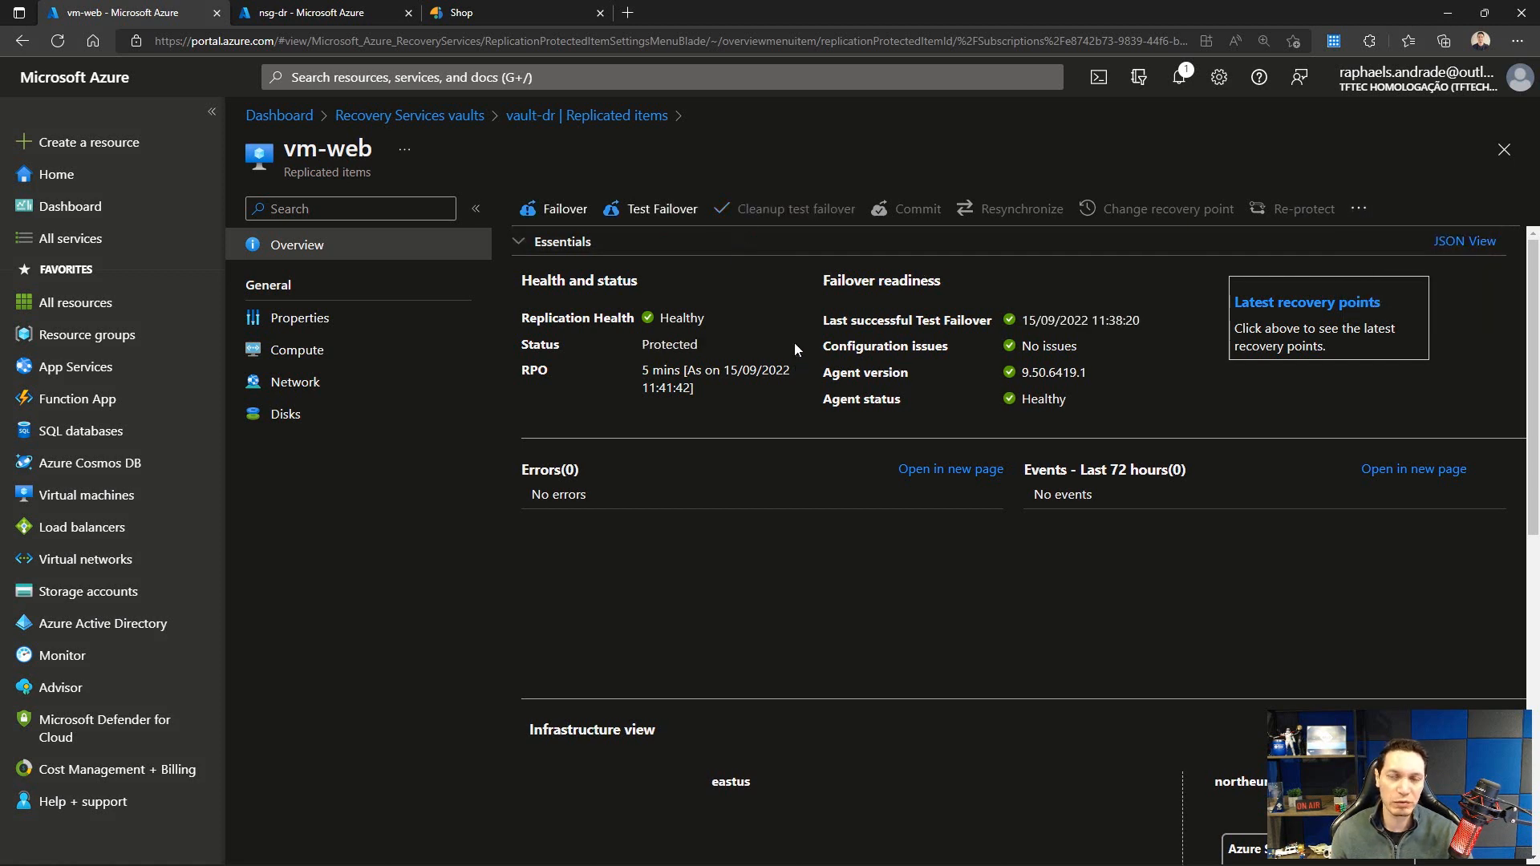
Step: Open vm-web's replication network settings for editing and reset the test failover network to the unselected option
click(296, 382)
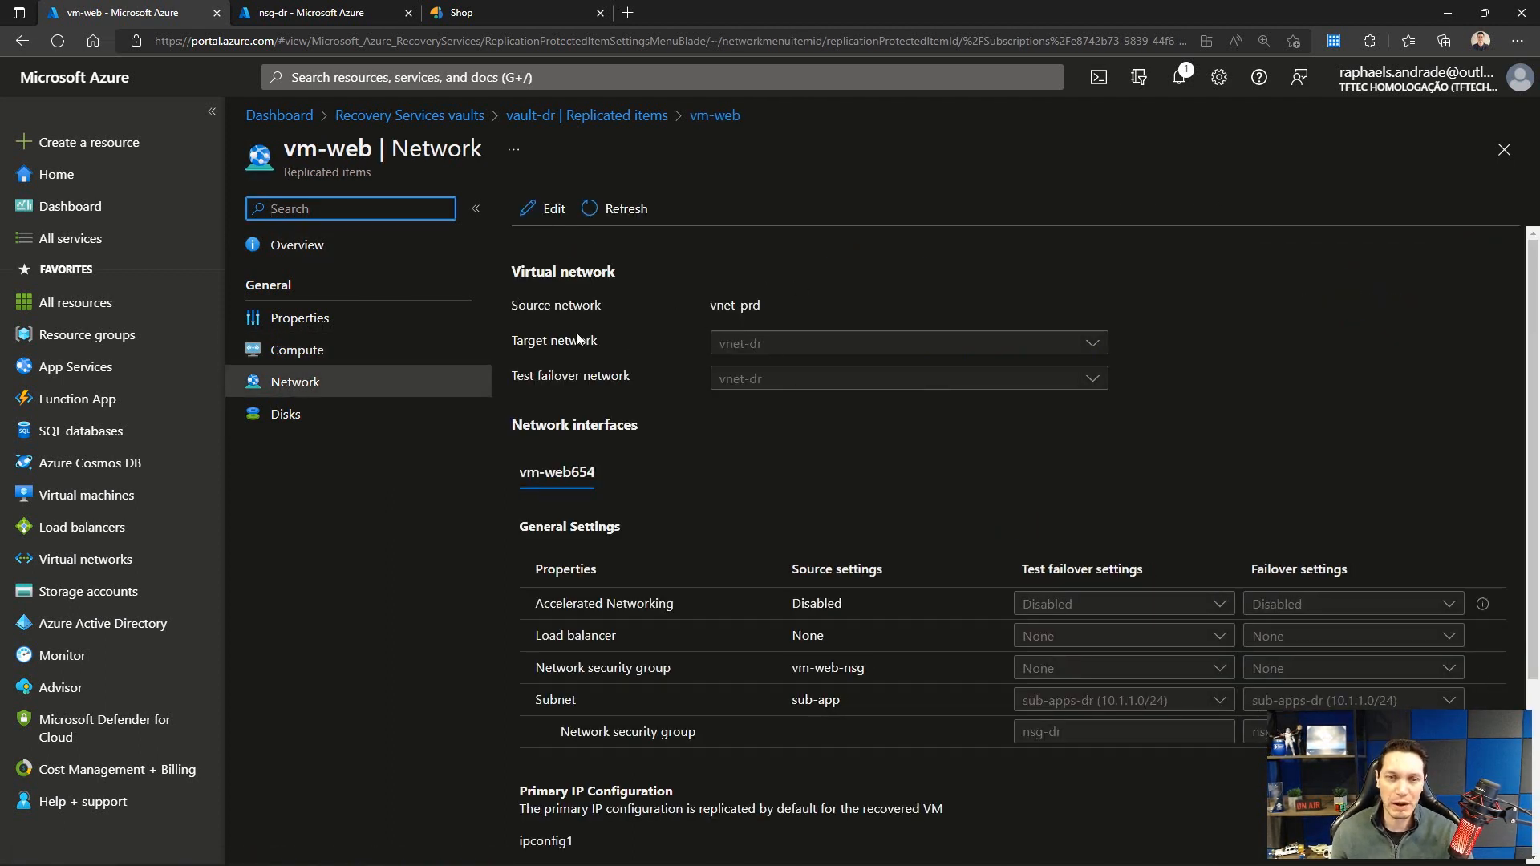
click(544, 209)
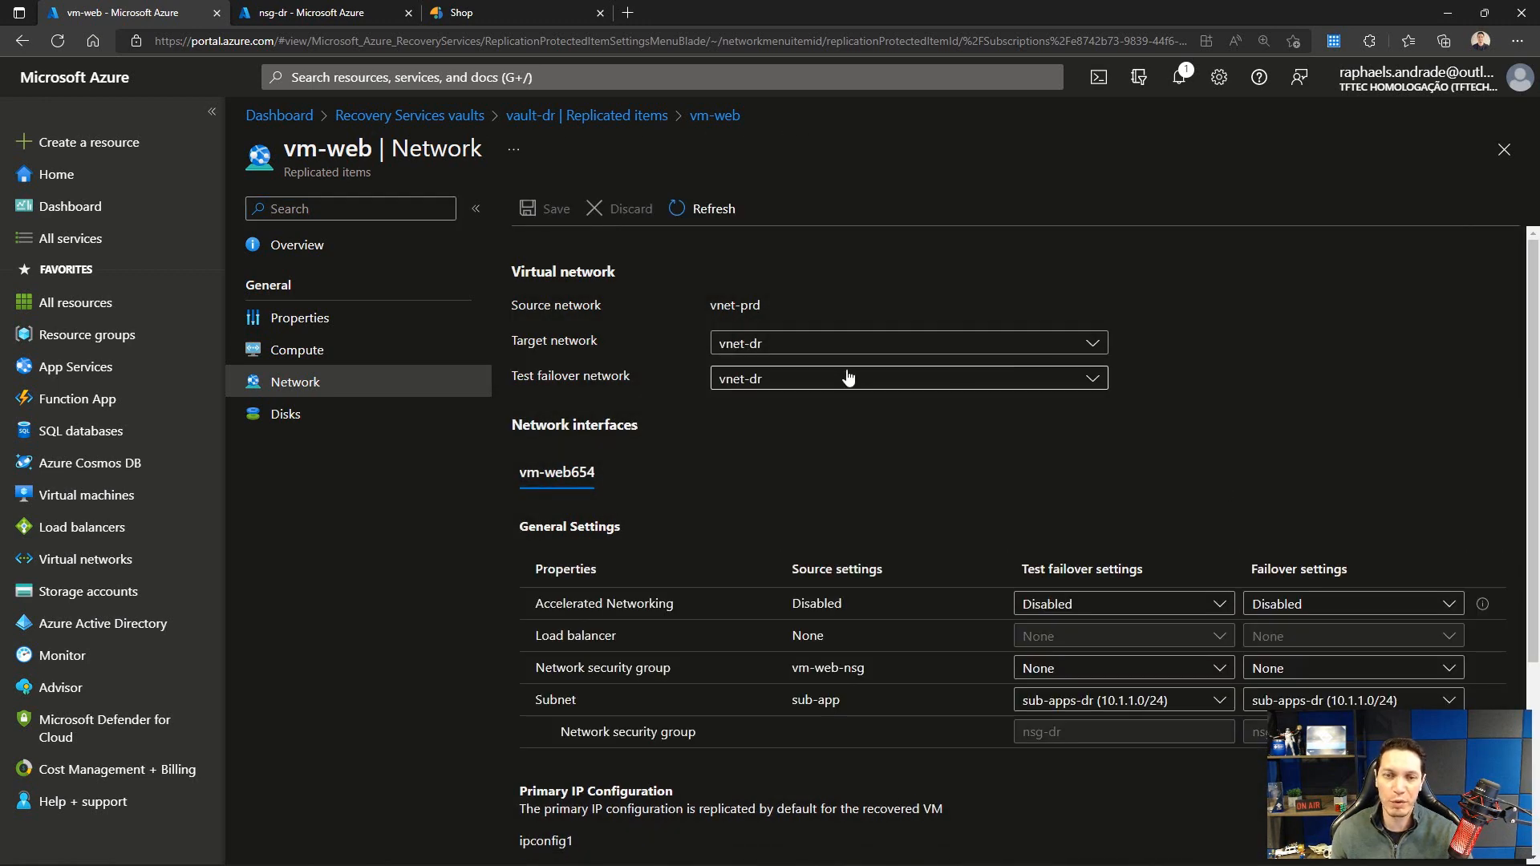
click(828, 380)
click(835, 407)
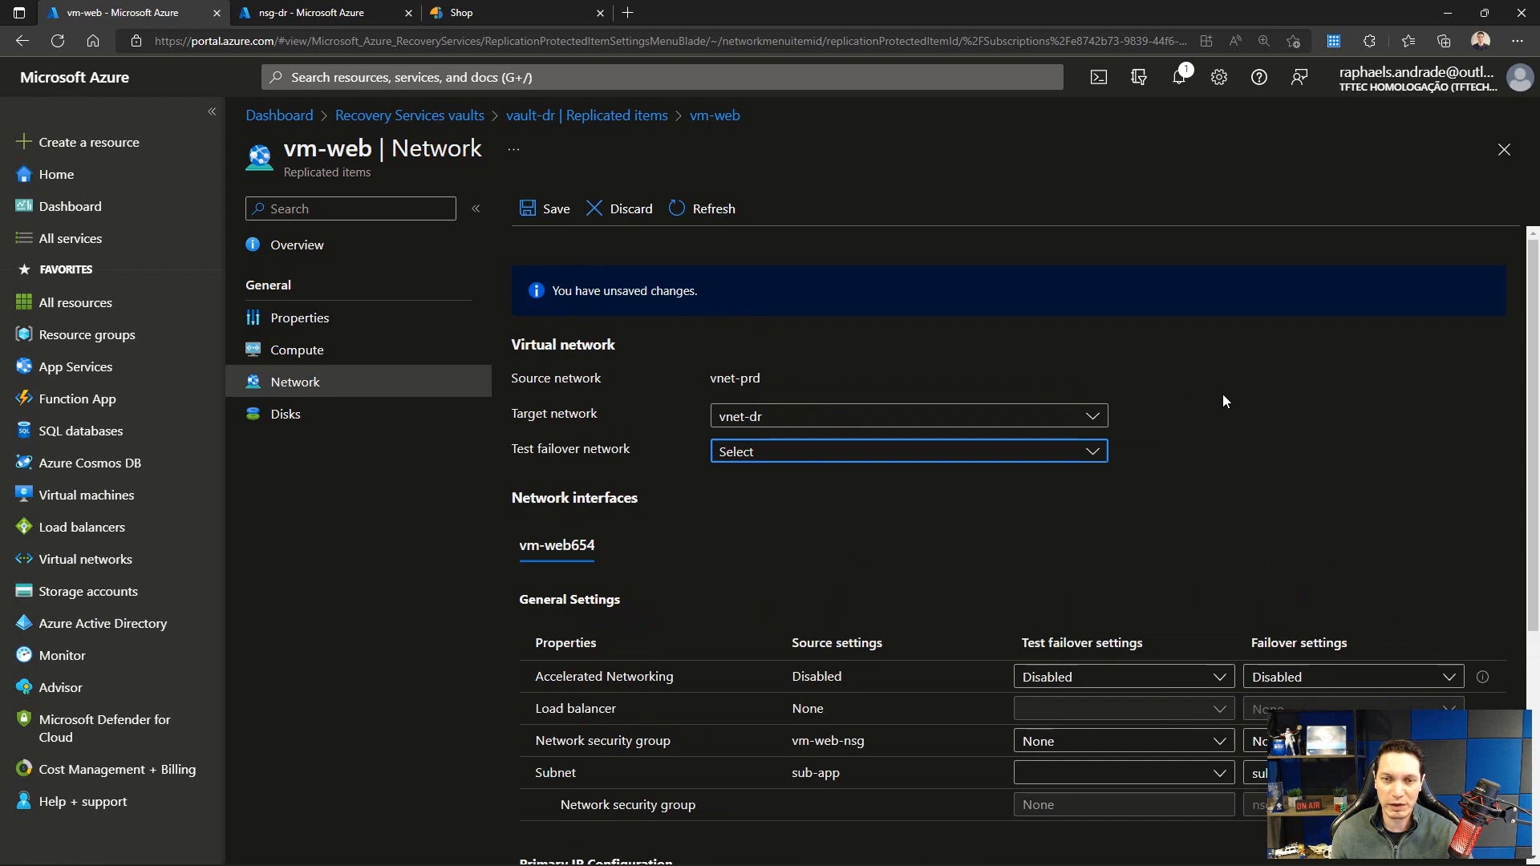
Step: Set vm-web's failover private IP to 10.1.1.4 and public IP to pip-vm-web-dr, then save and refresh the network settings
scroll(1223, 397, down, 2)
scroll(1223, 393, down, 2)
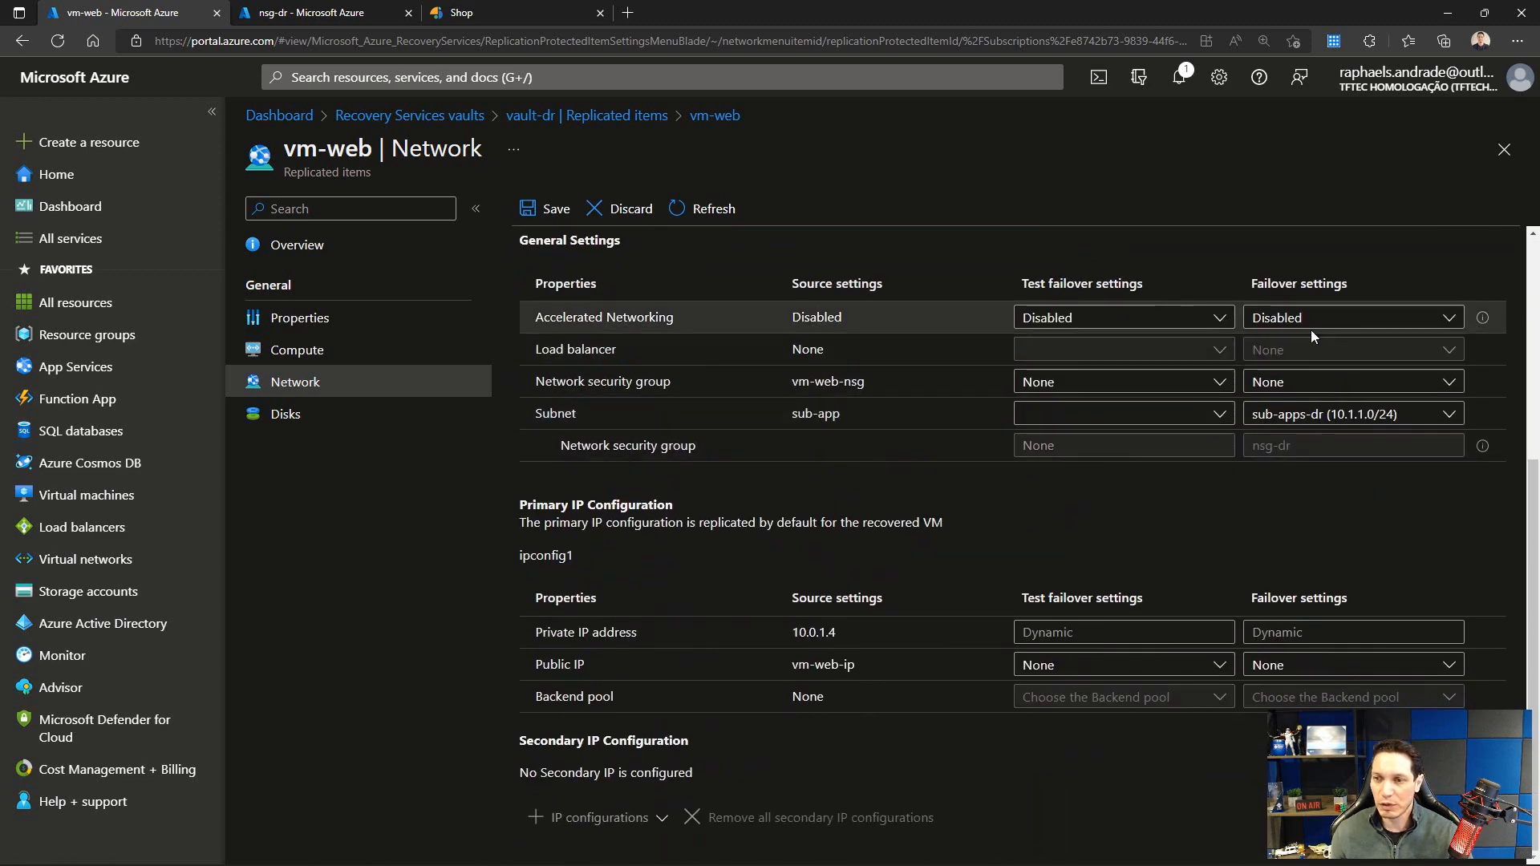
click(1274, 385)
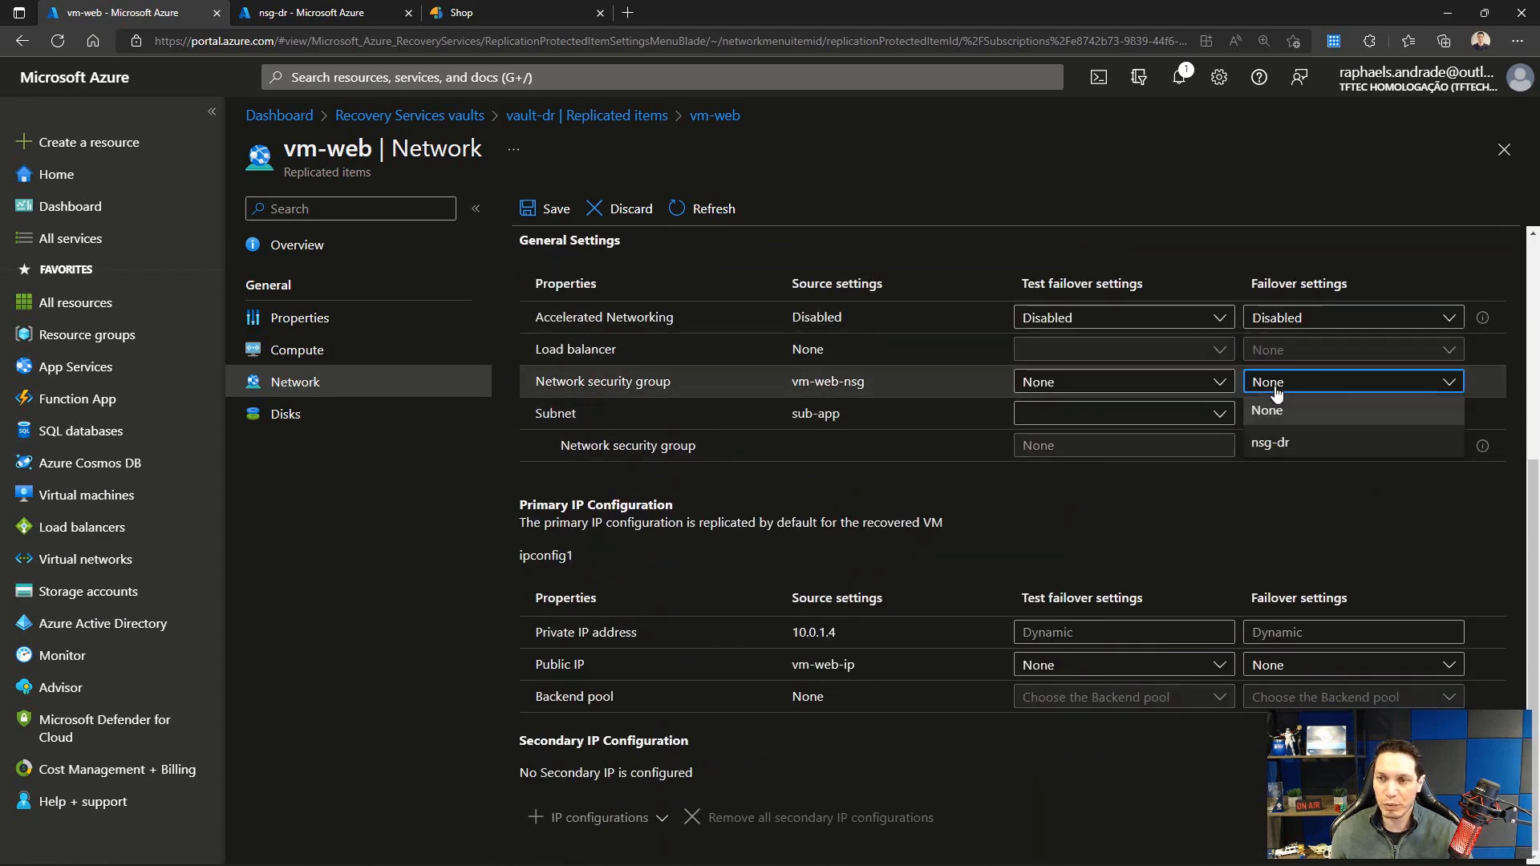
click(1275, 388)
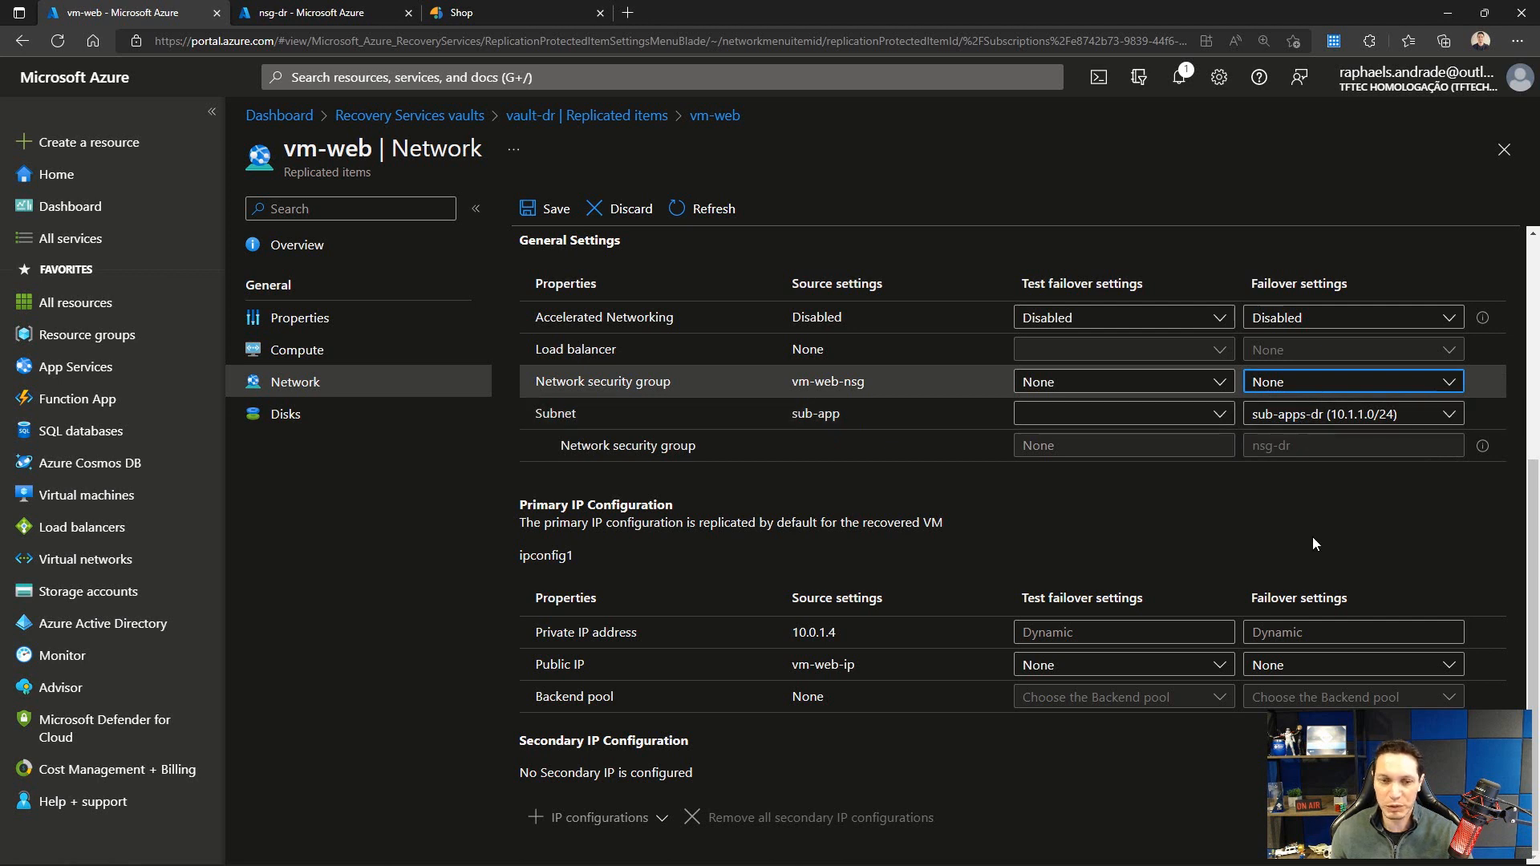
click(1284, 633)
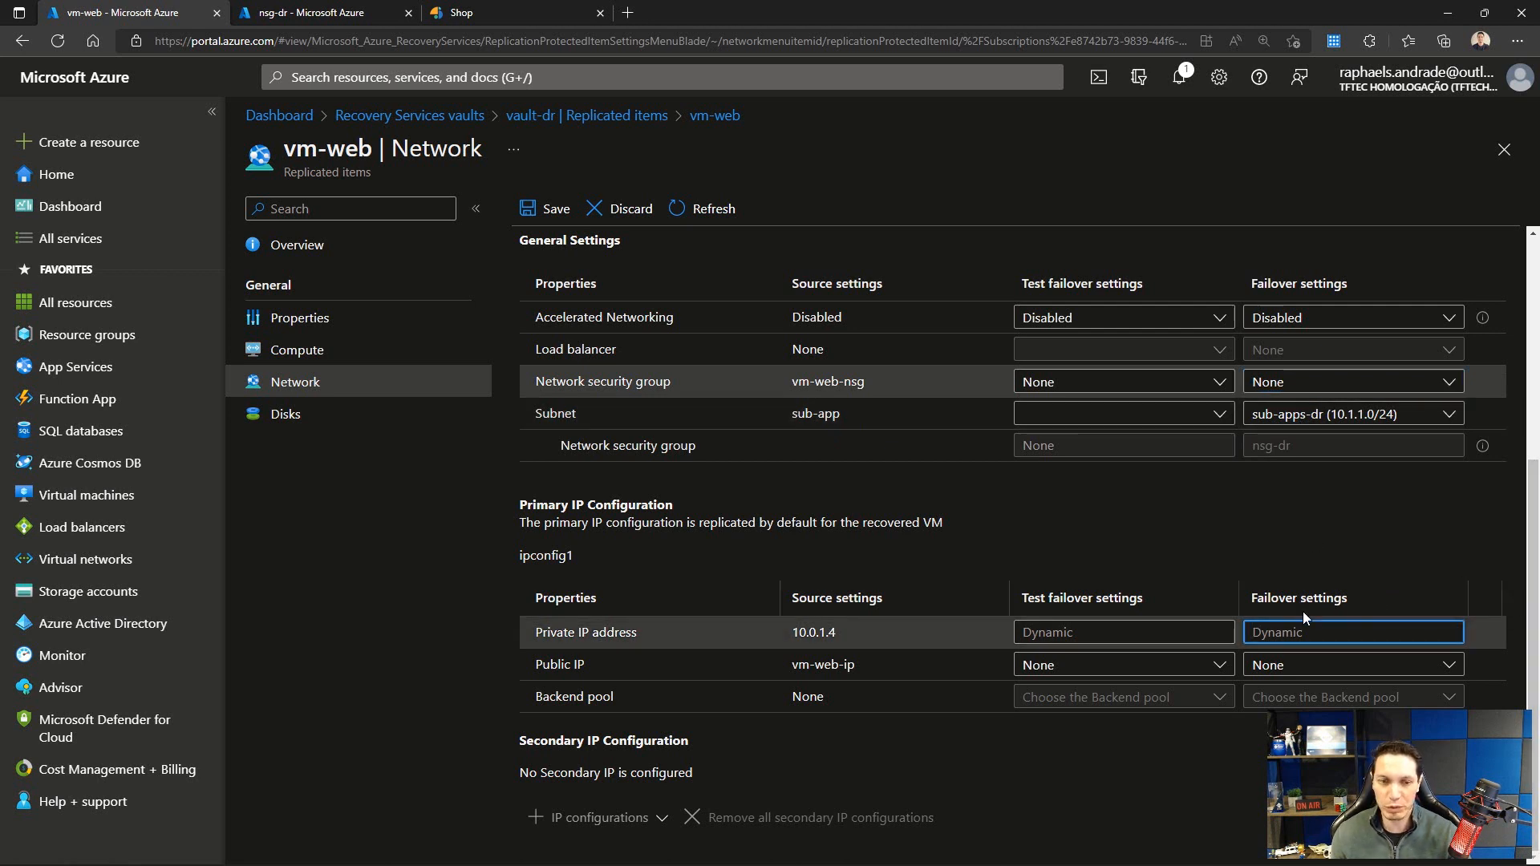
text(10.1.1.4)
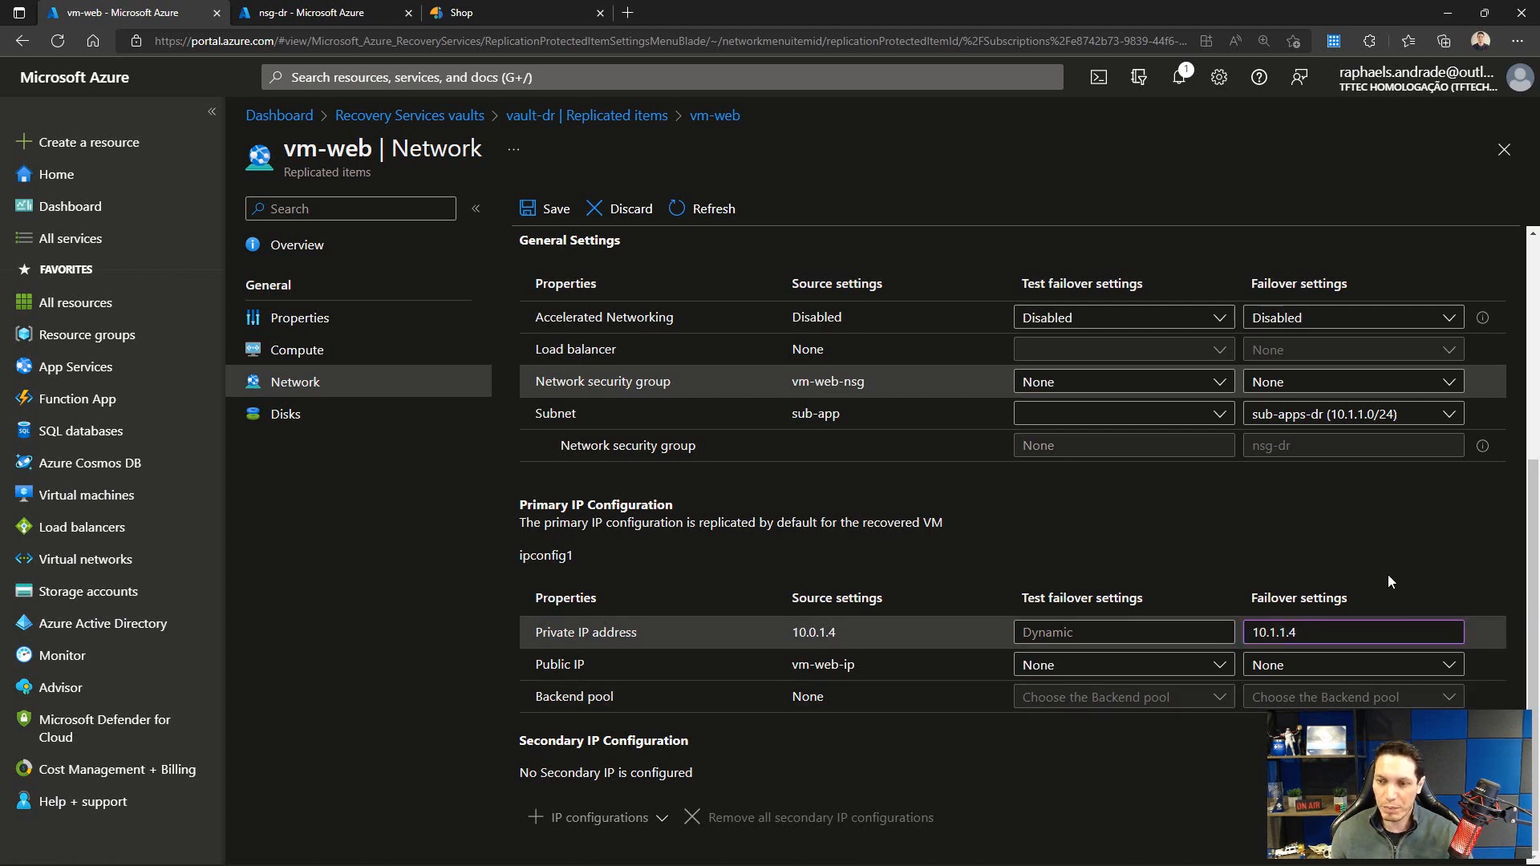
click(1314, 664)
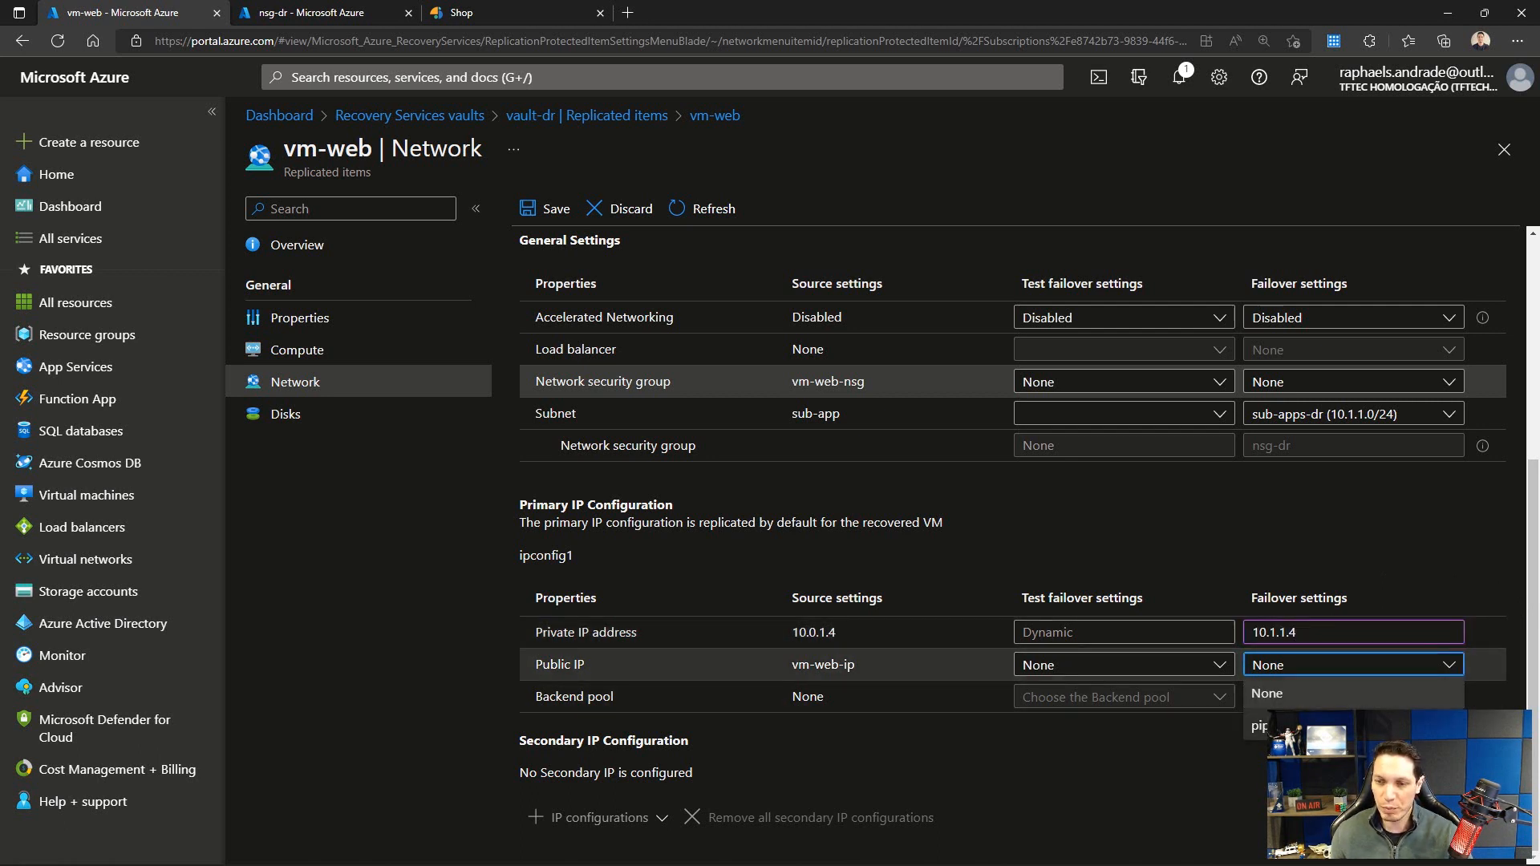
click(1260, 726)
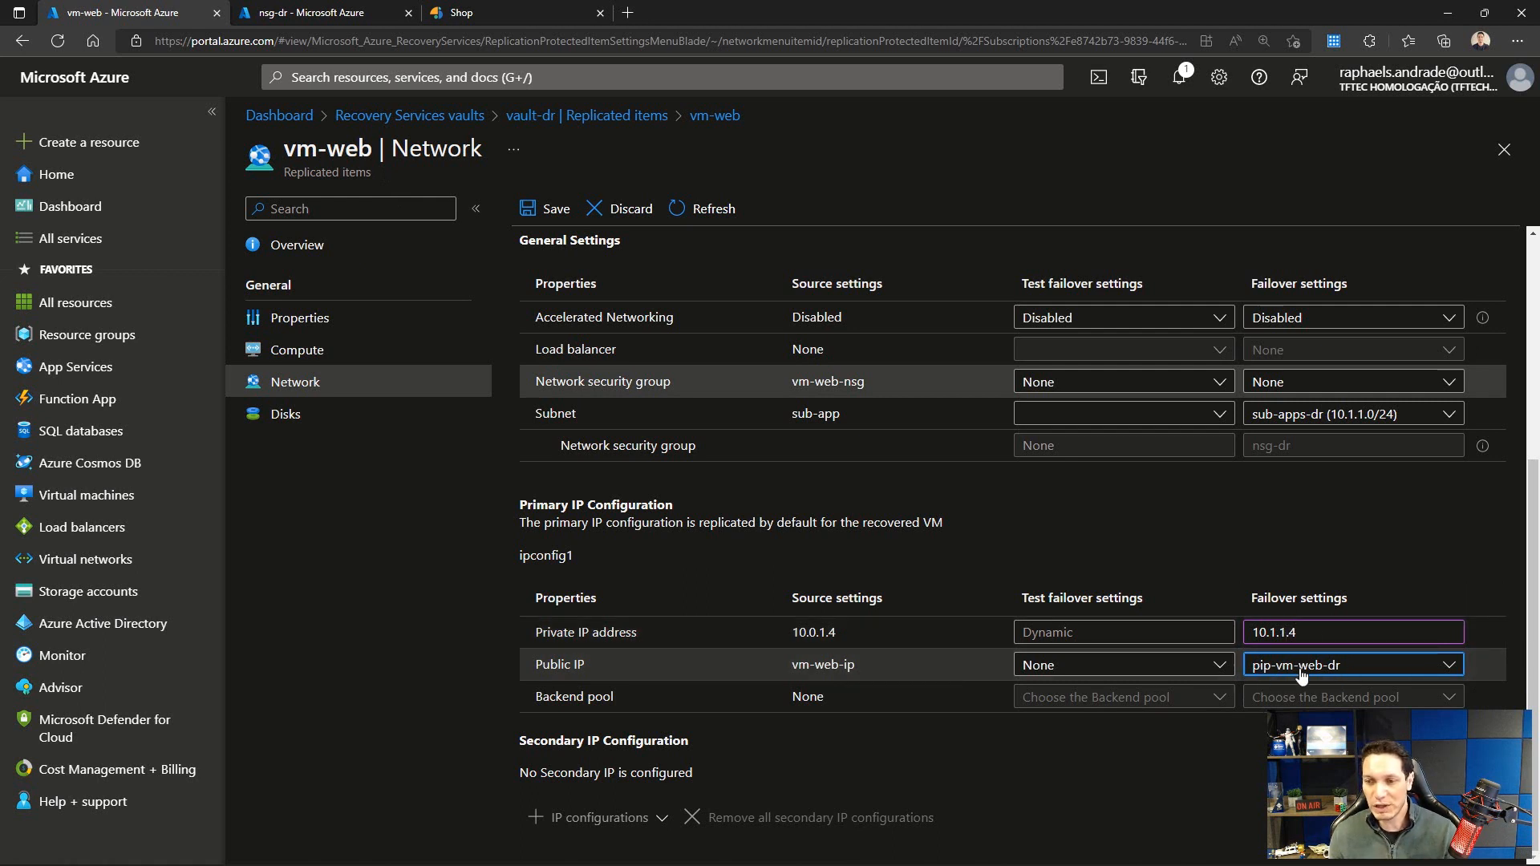
double_click(1276, 632)
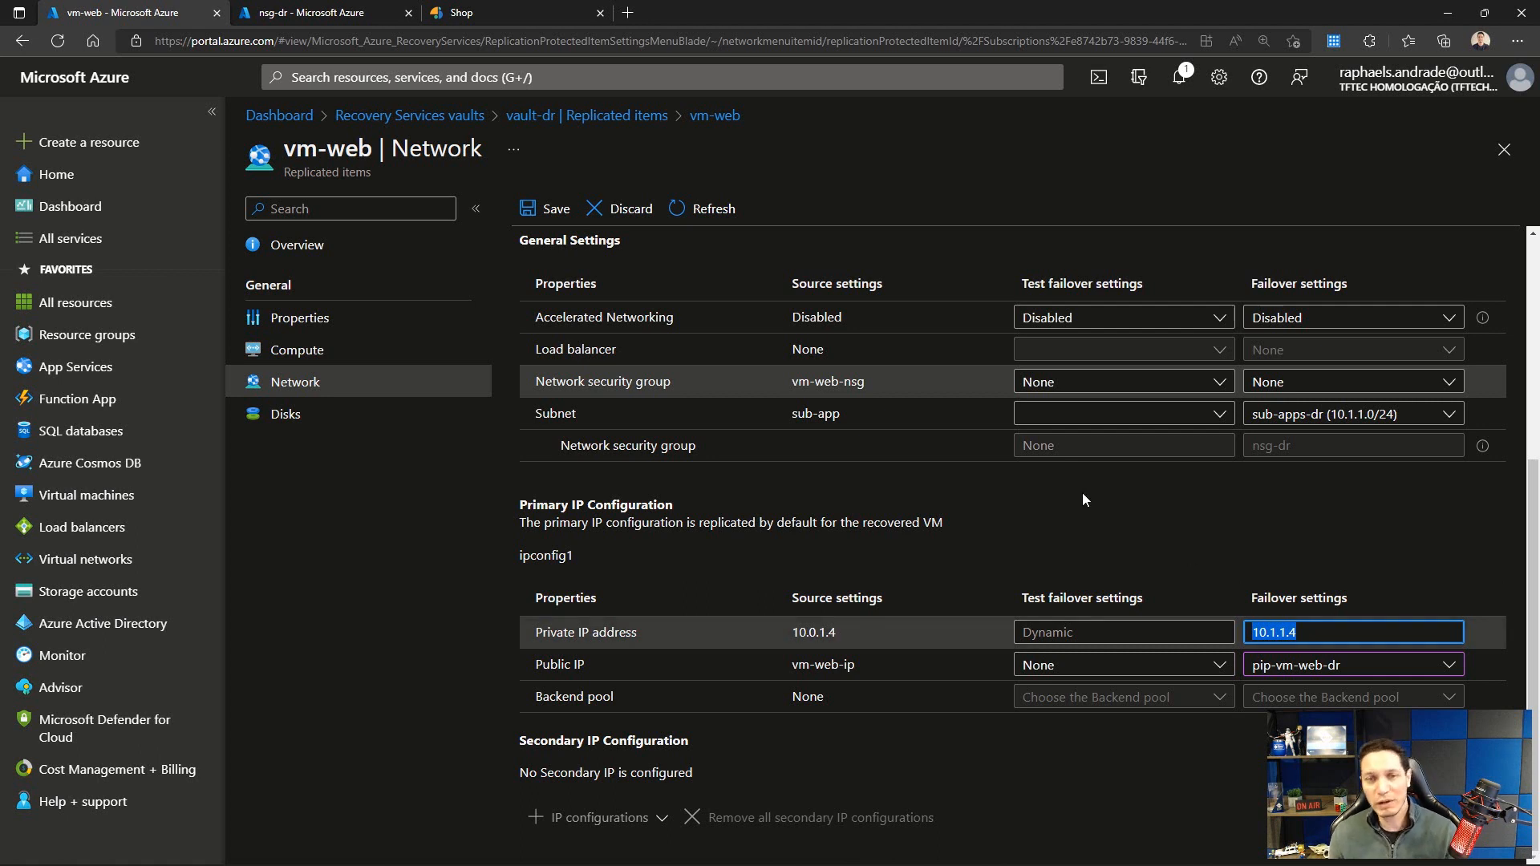
click(536, 210)
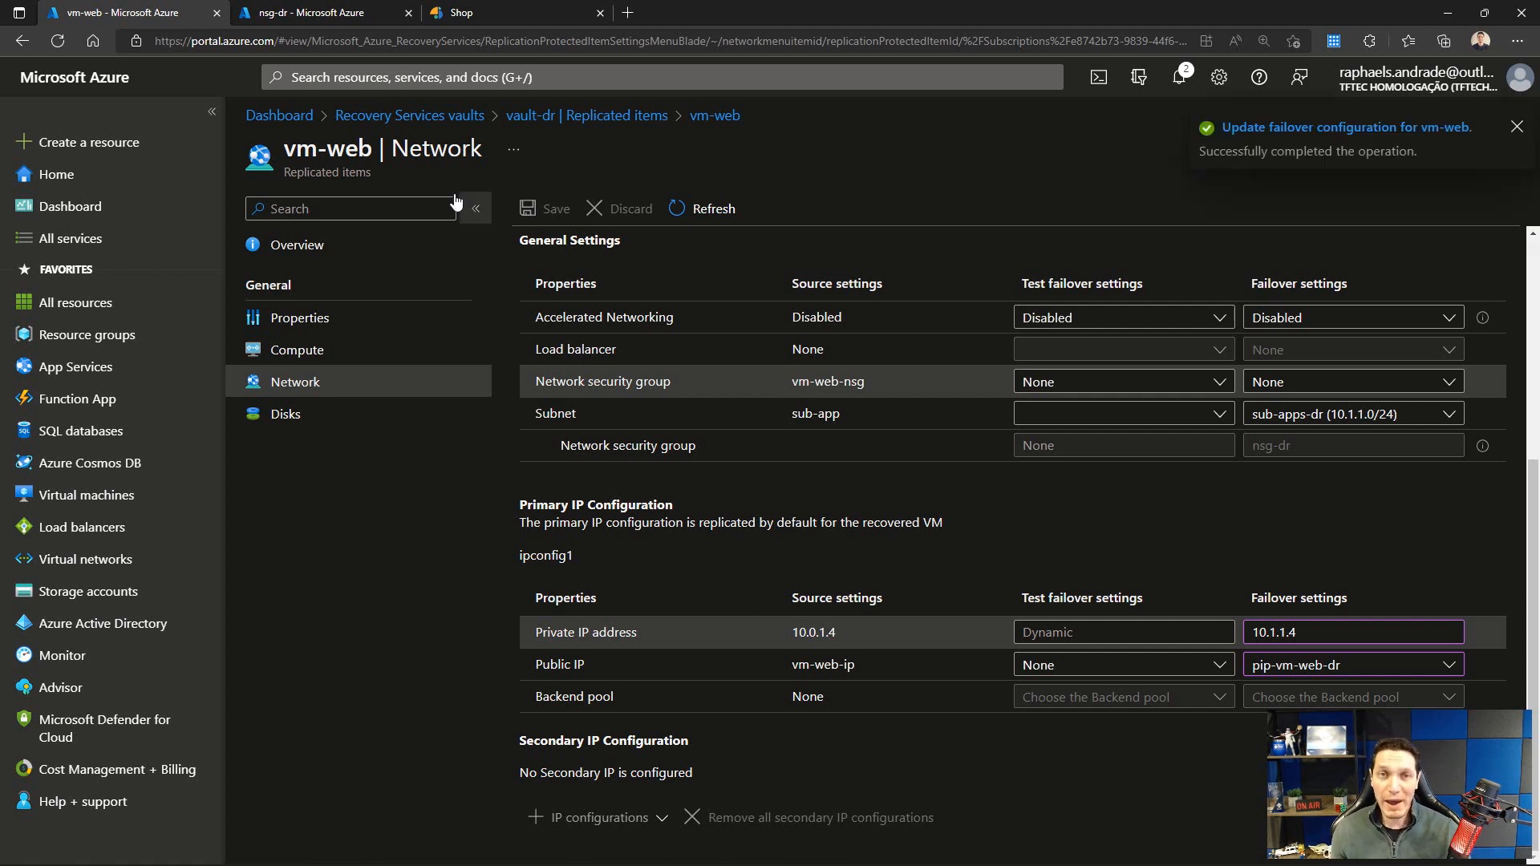
click(743, 208)
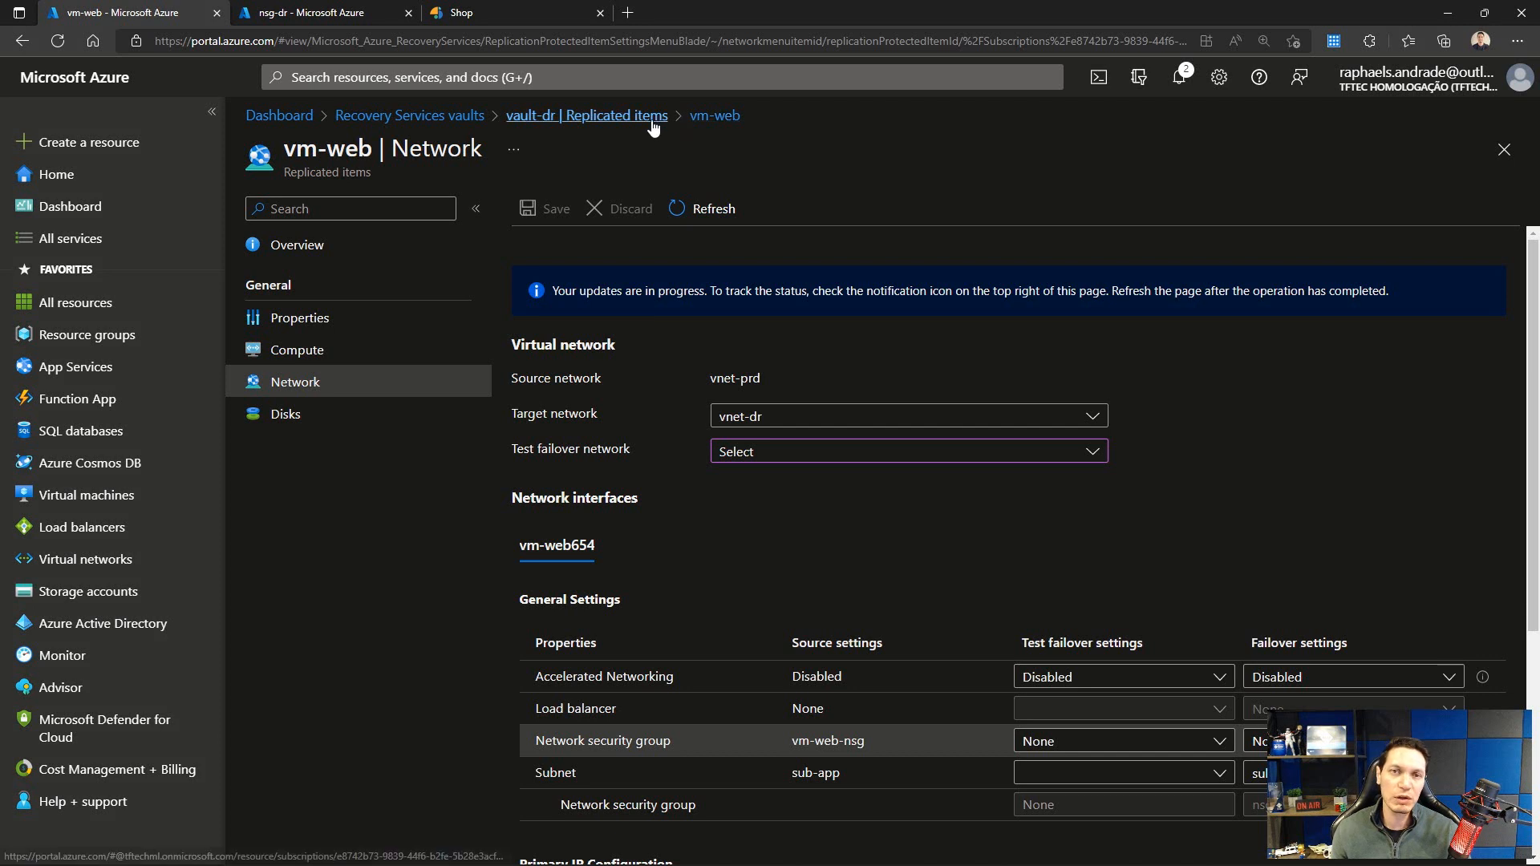
Step: Go to vault-dr's replicated items, view the vm-db overview, and return to the replicated items list
click(617, 115)
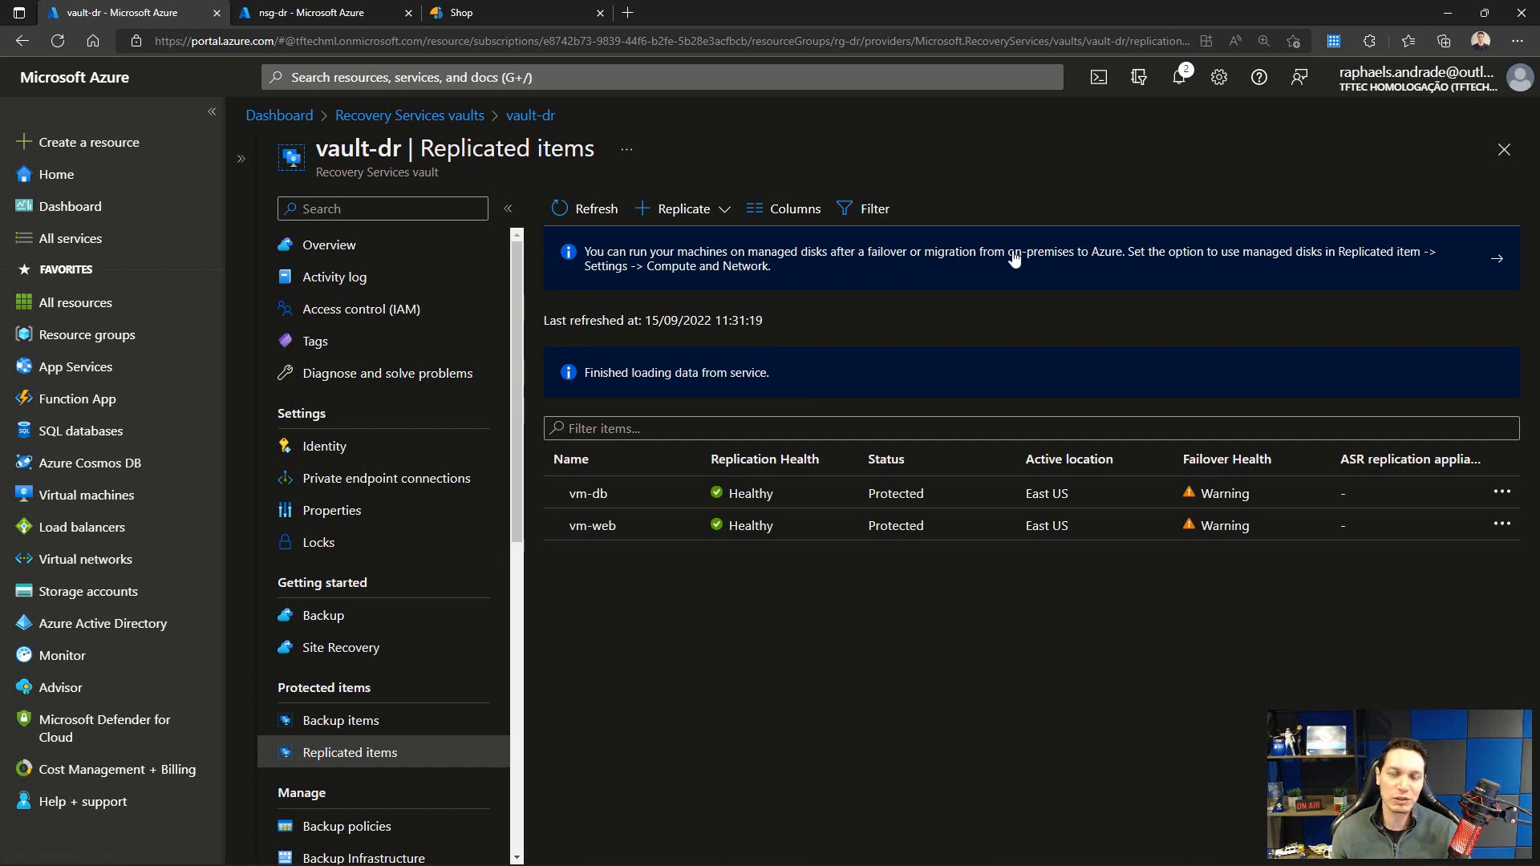
click(595, 497)
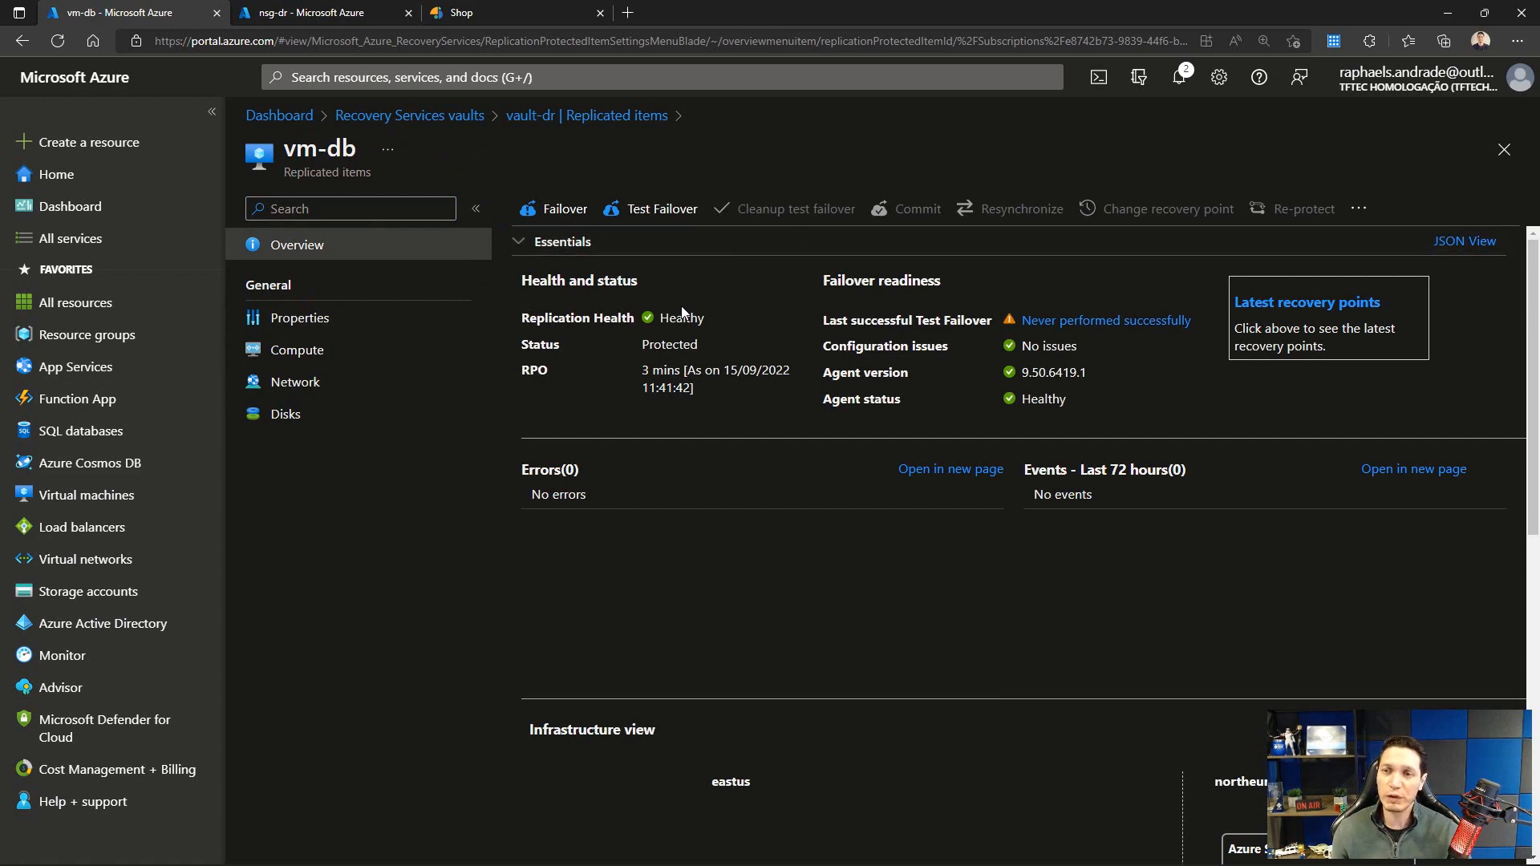
click(589, 116)
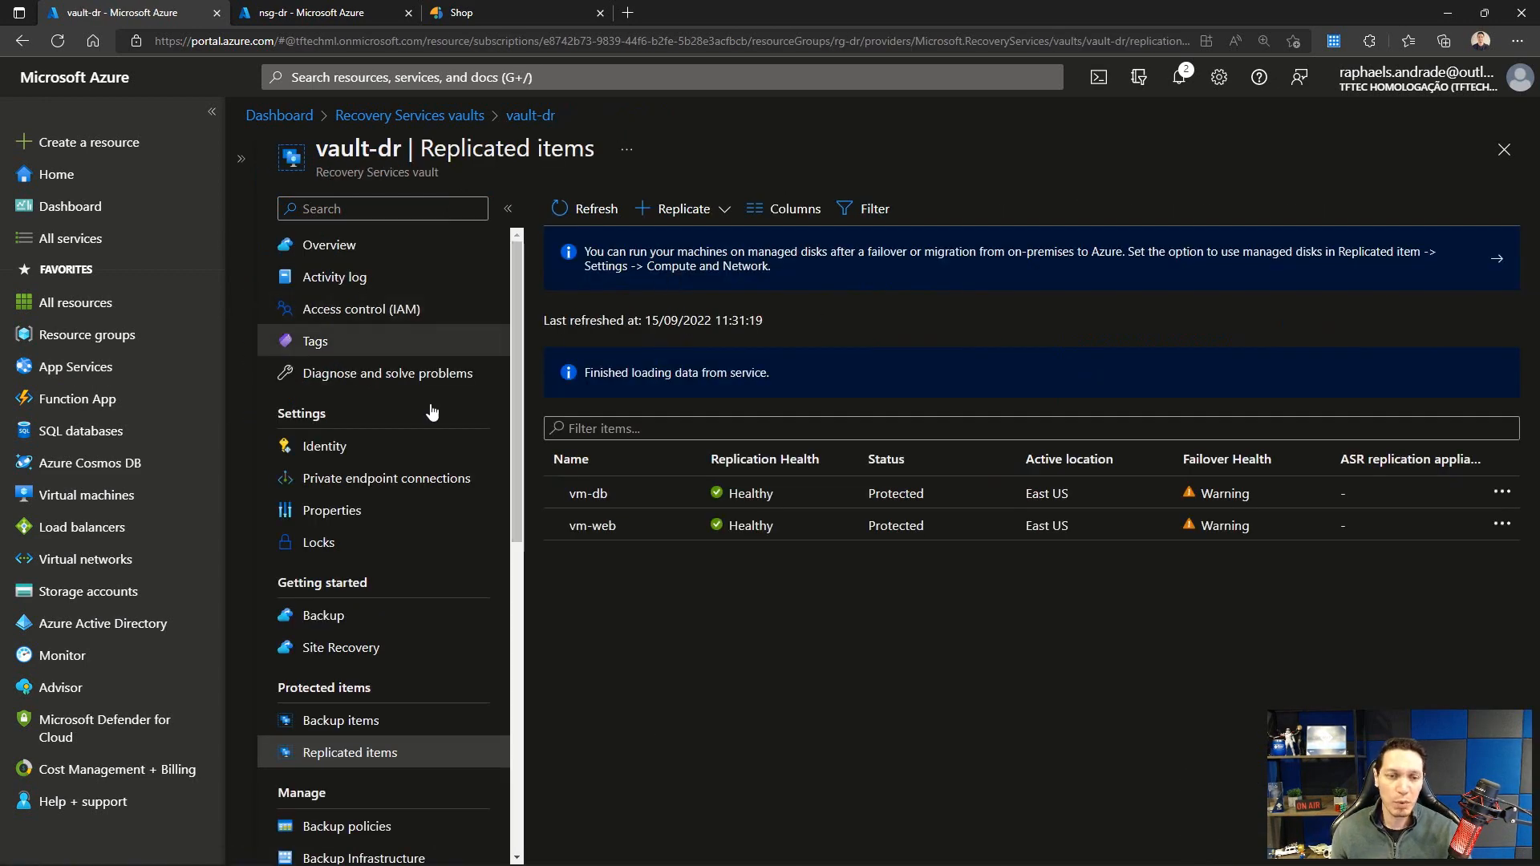
Step: Examine the recovery plan creation form in vault-dr and leave it without creating a plan
scroll(432, 411, down, 4)
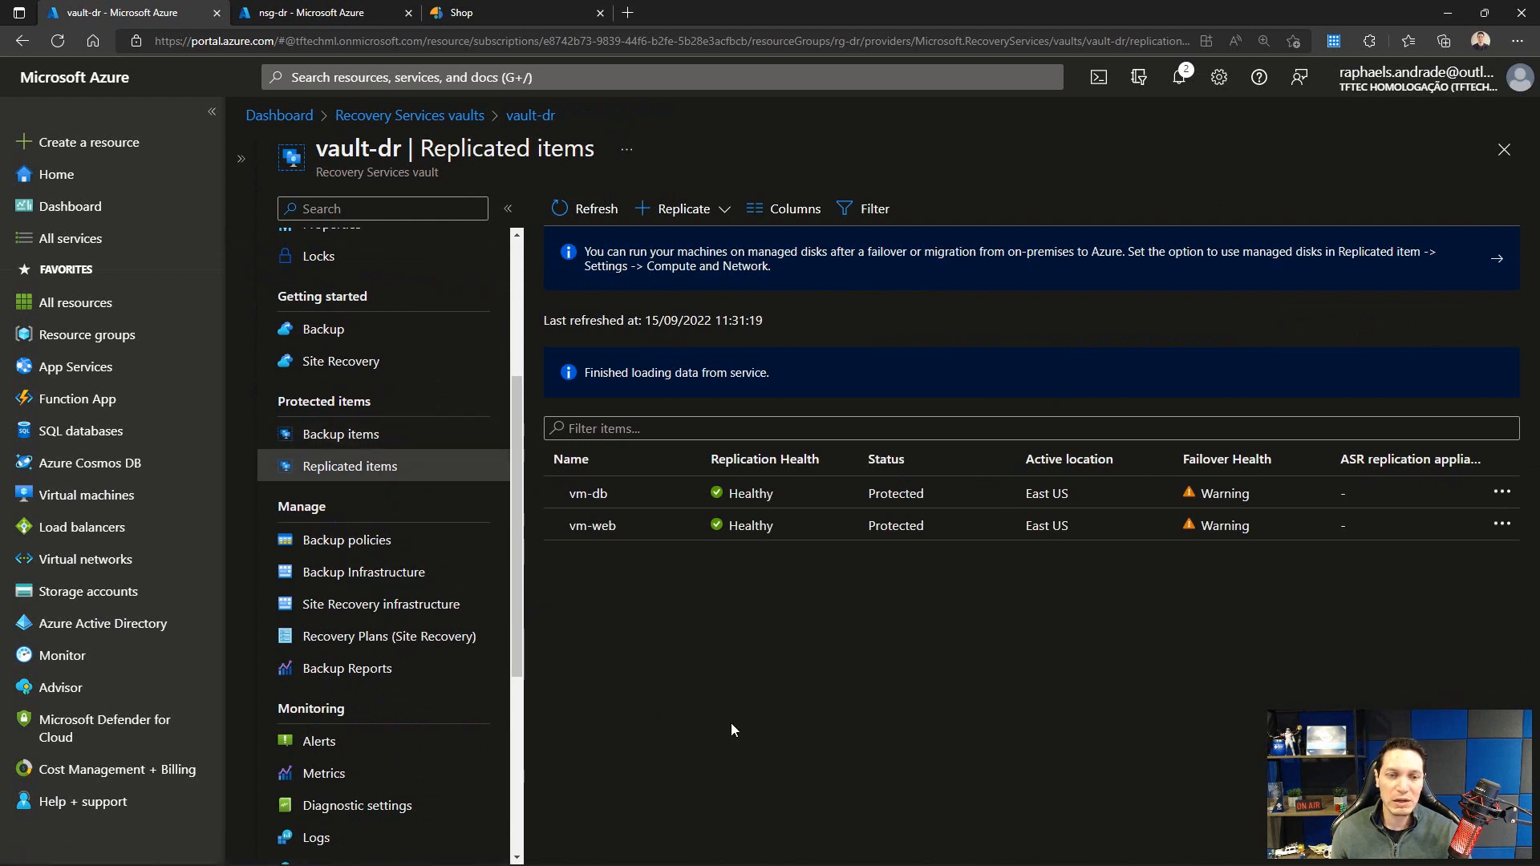
click(325, 636)
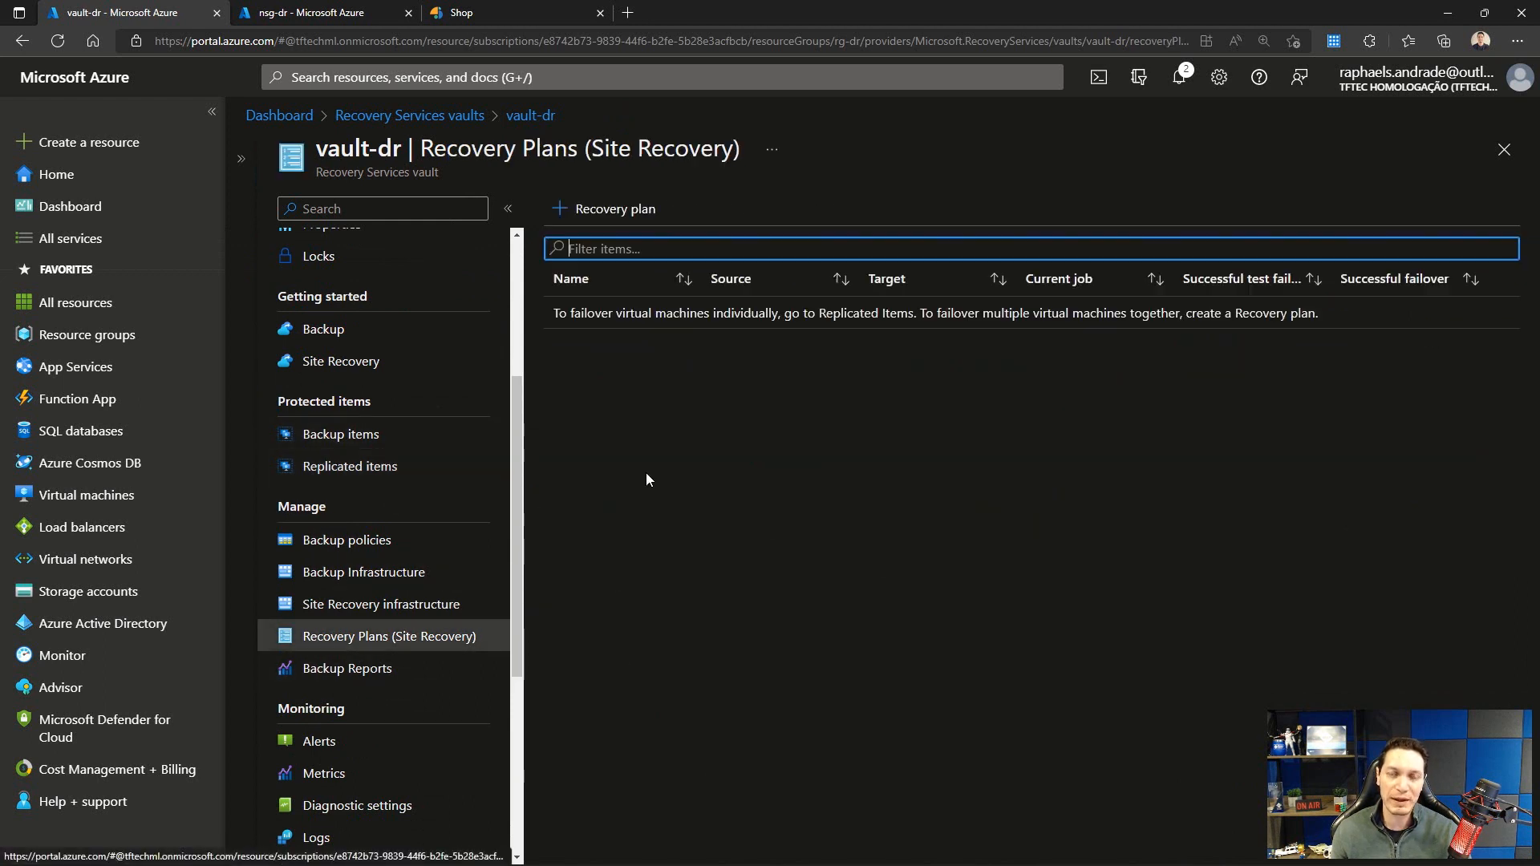
click(608, 210)
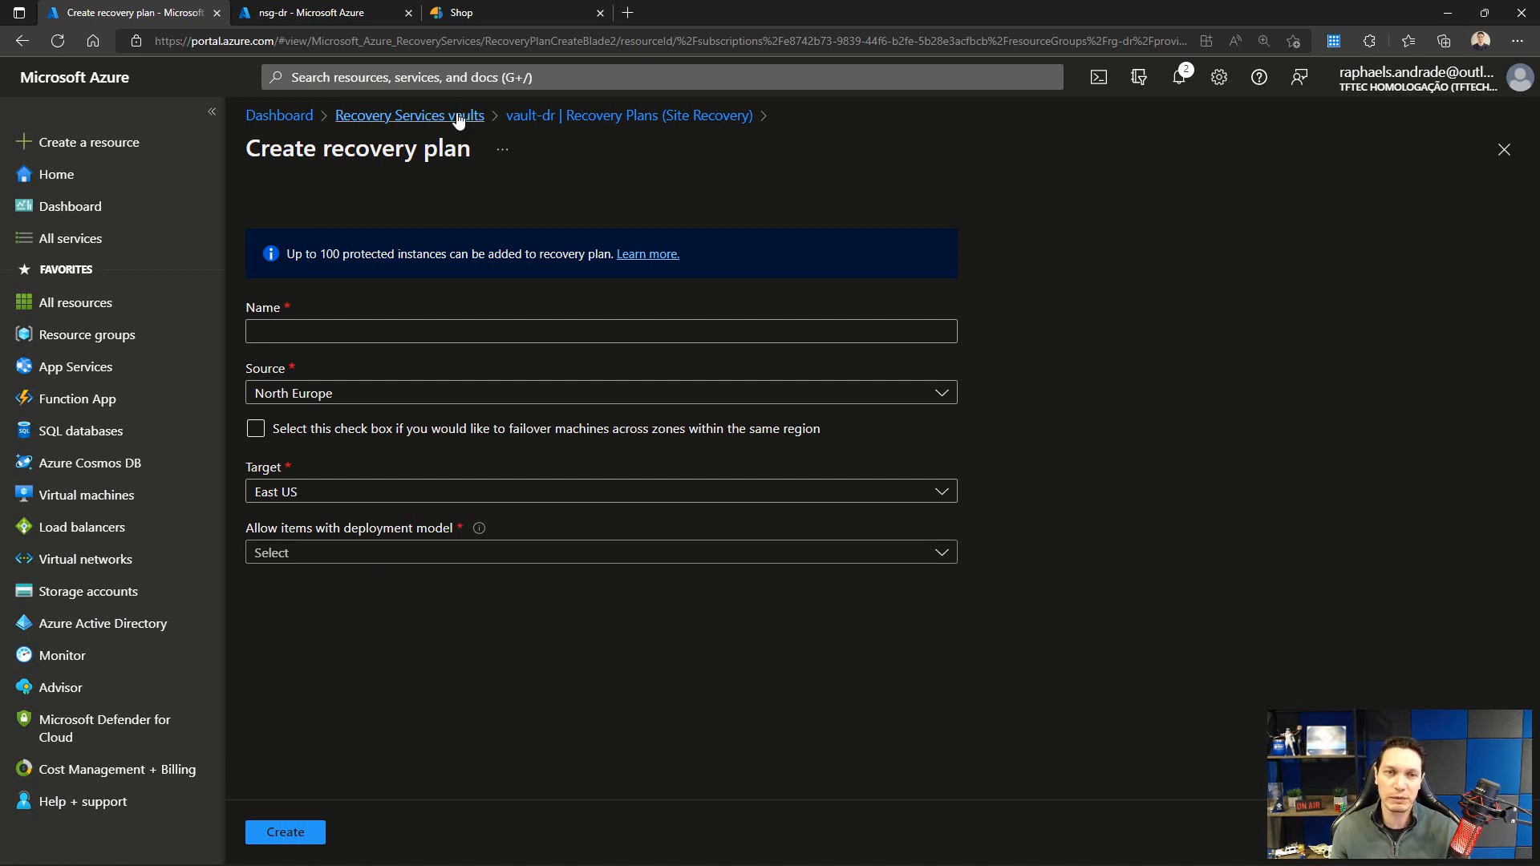
drag(464, 117, 558, 114)
click(558, 114)
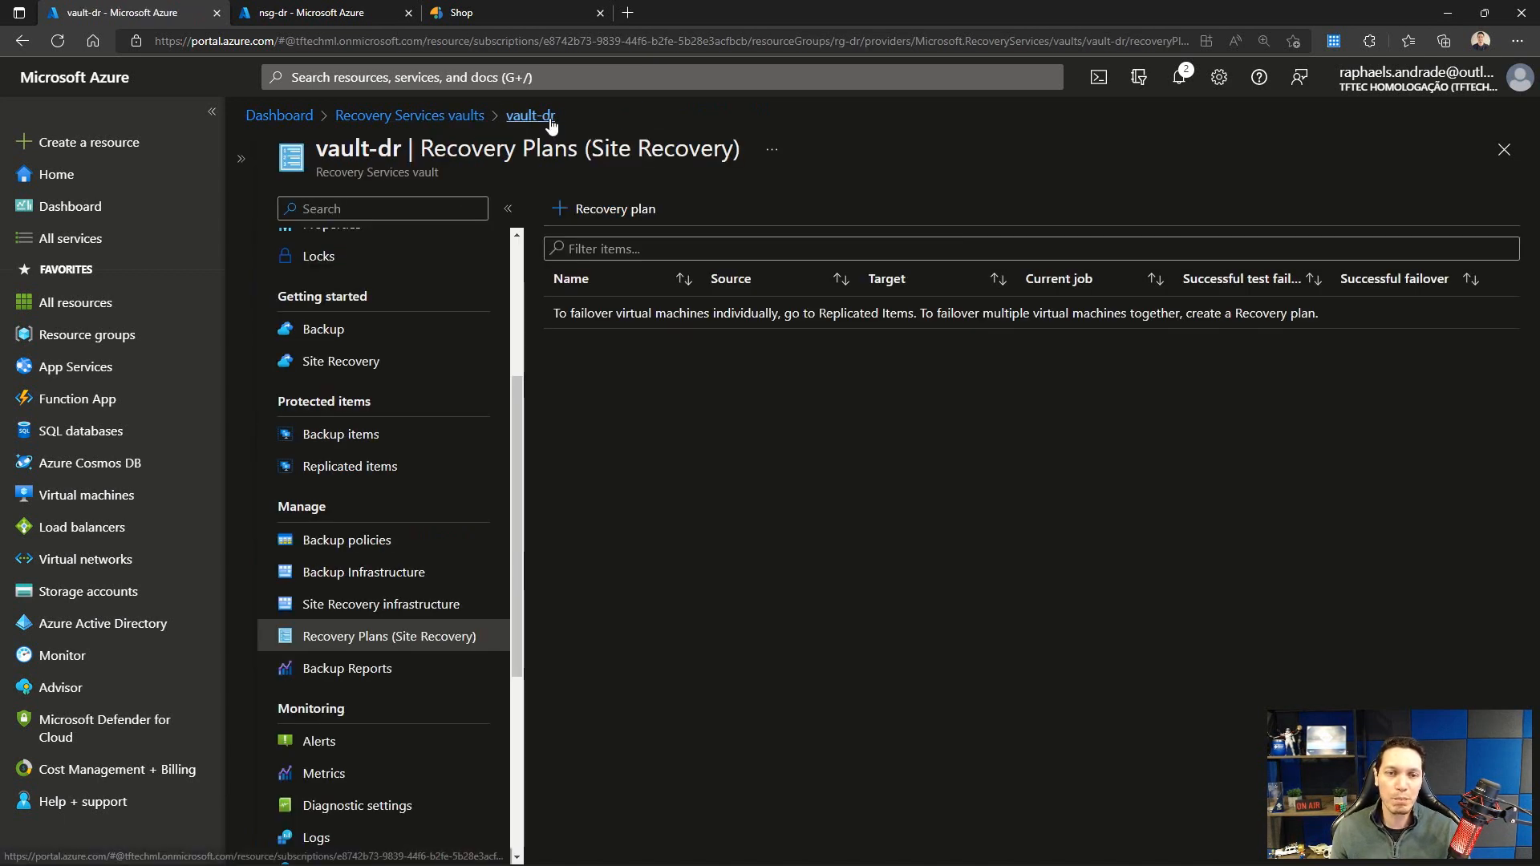
Step: Start the failover of replicated item vm-db from East US to North Europe, accepting the risk and keeping the latest processed recovery point
click(348, 468)
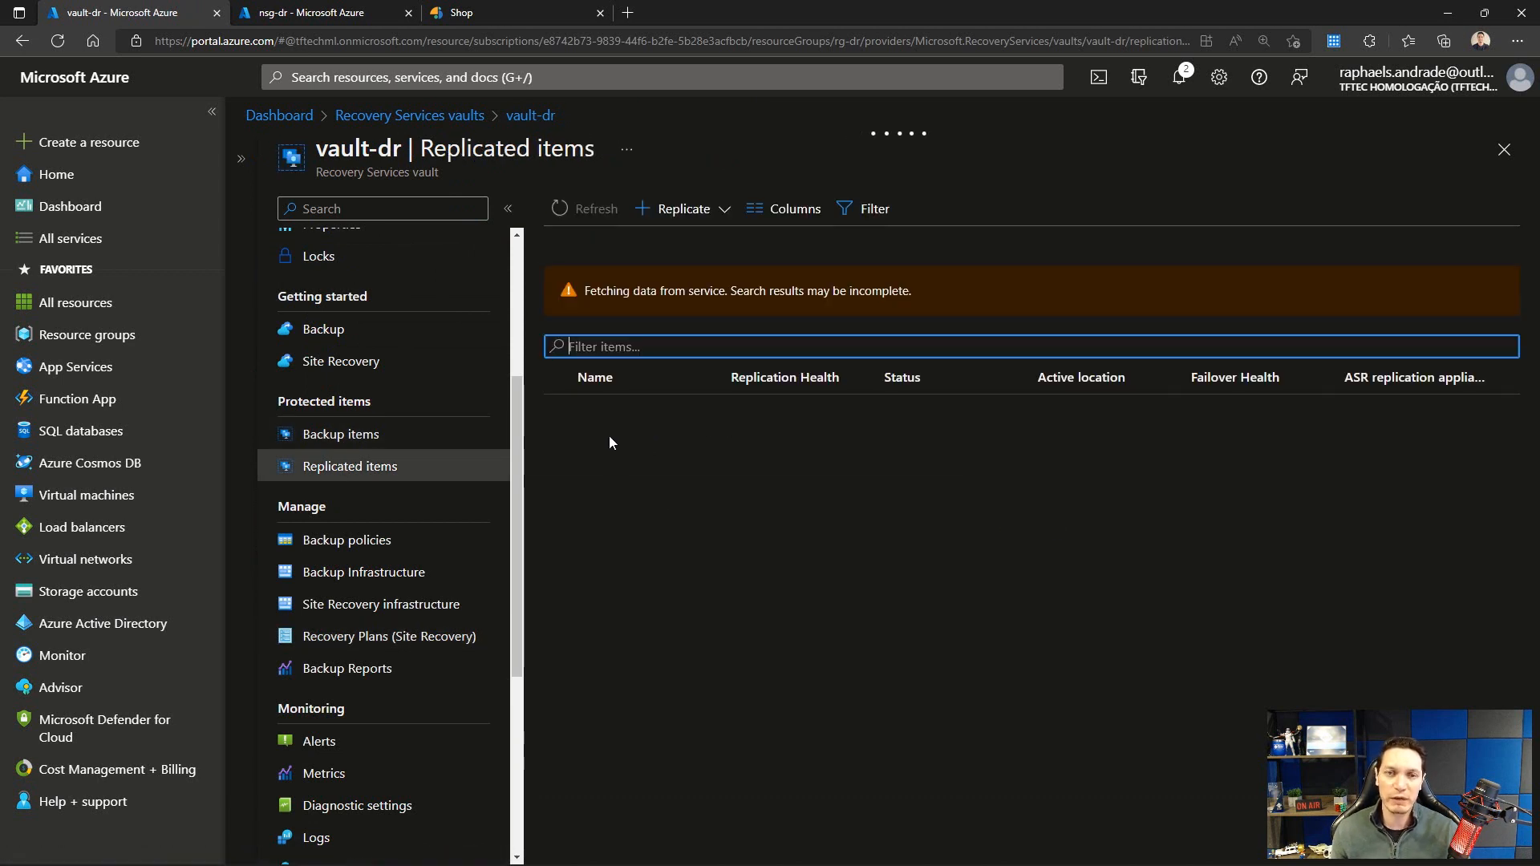
click(635, 497)
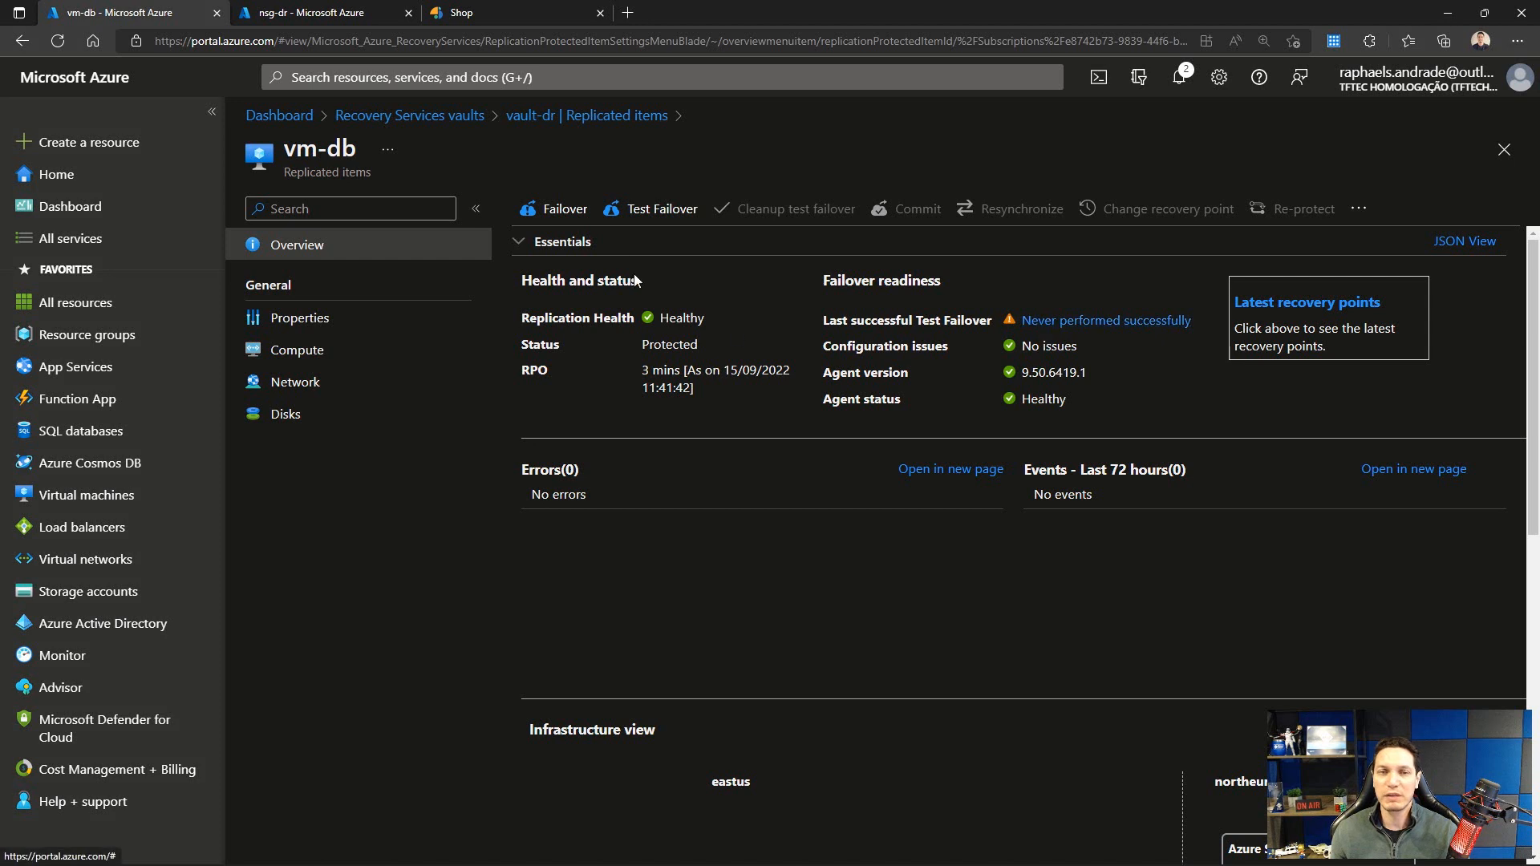
click(563, 209)
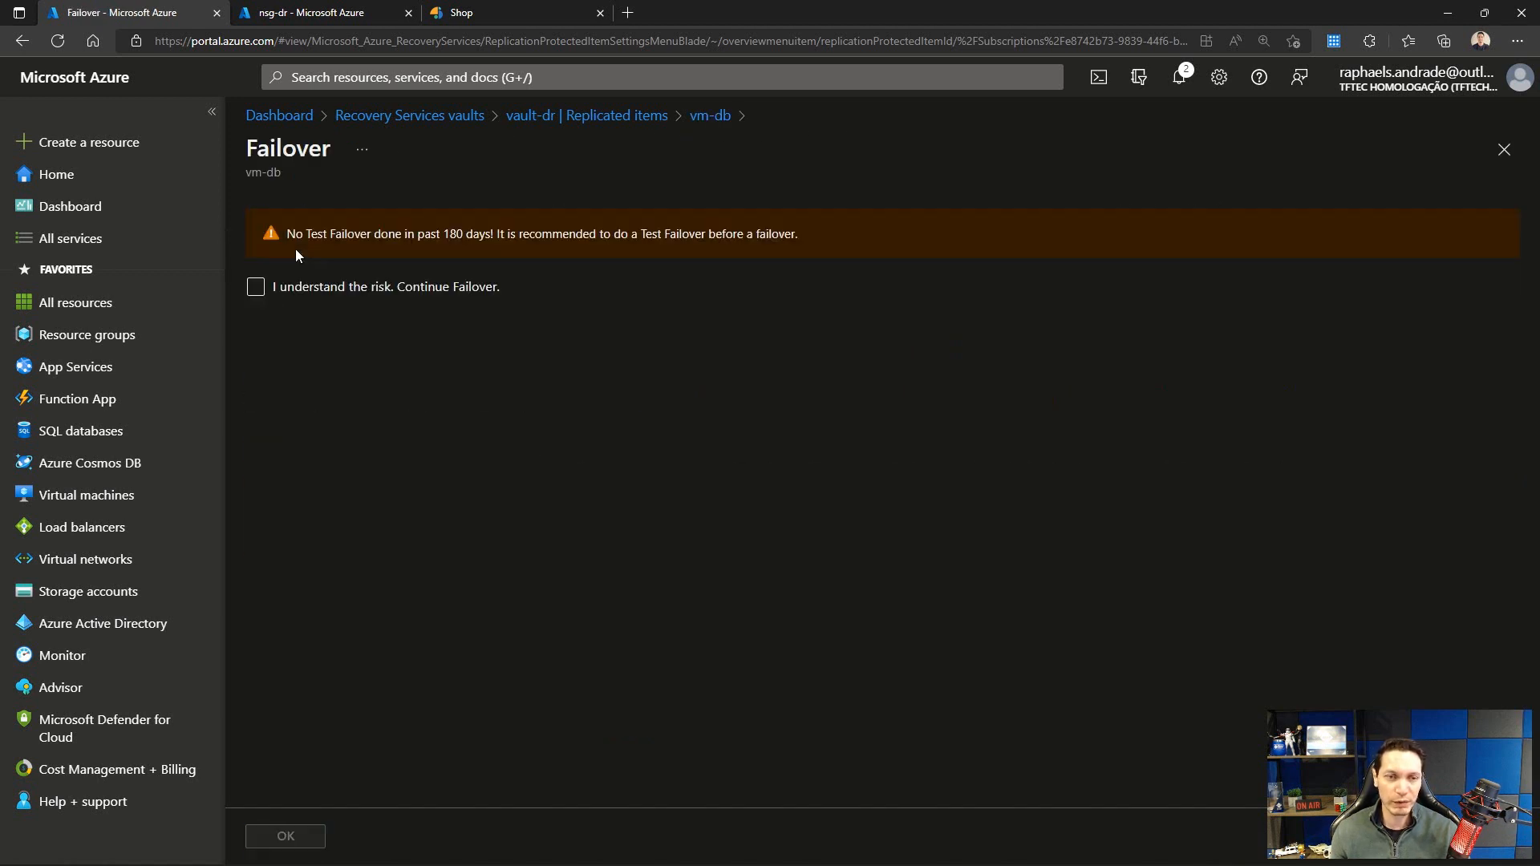
click(256, 288)
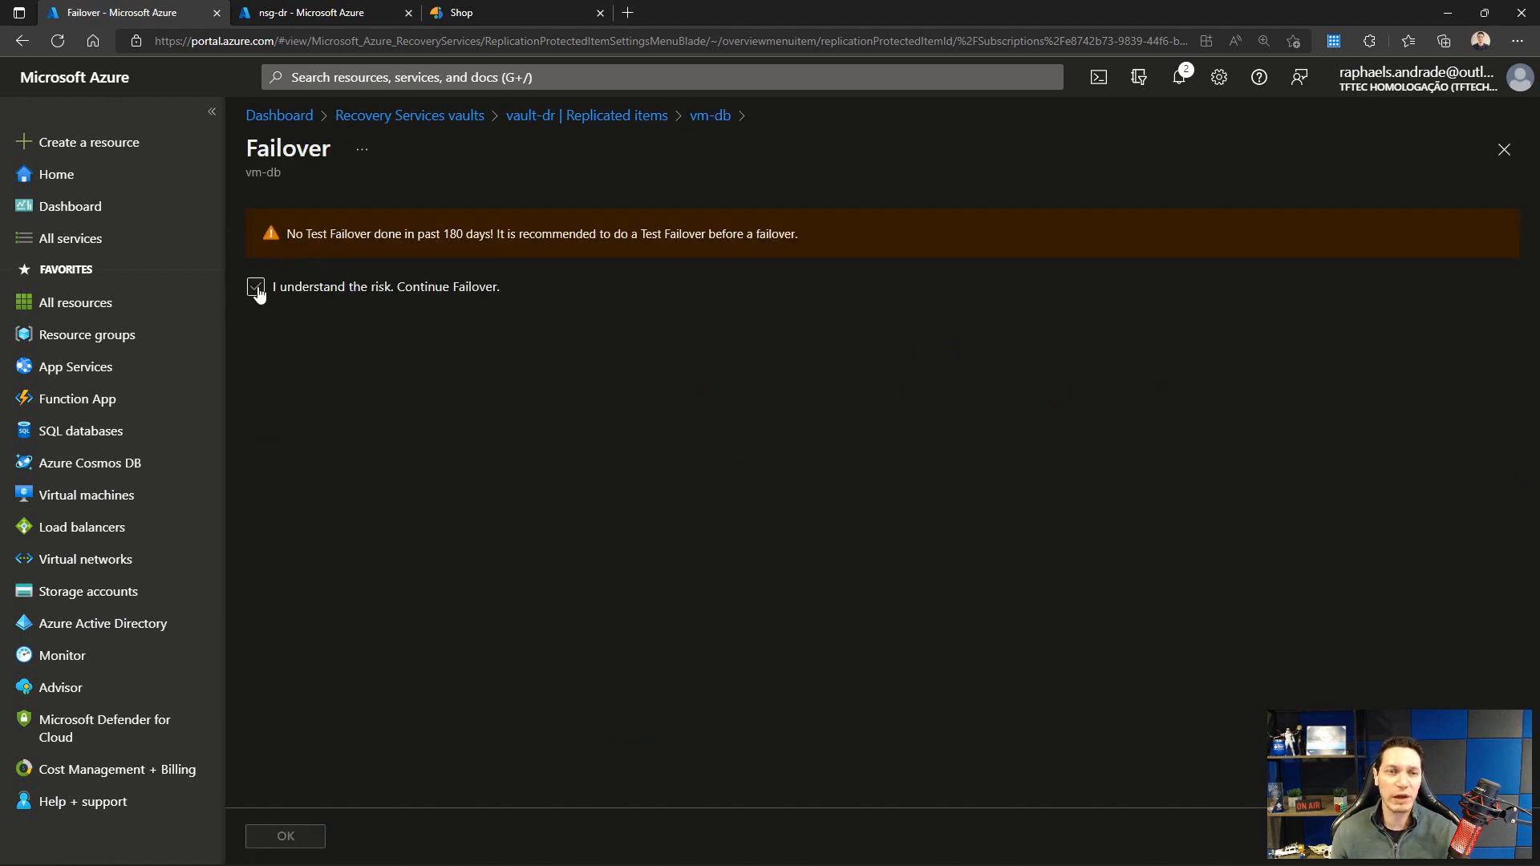
click(264, 287)
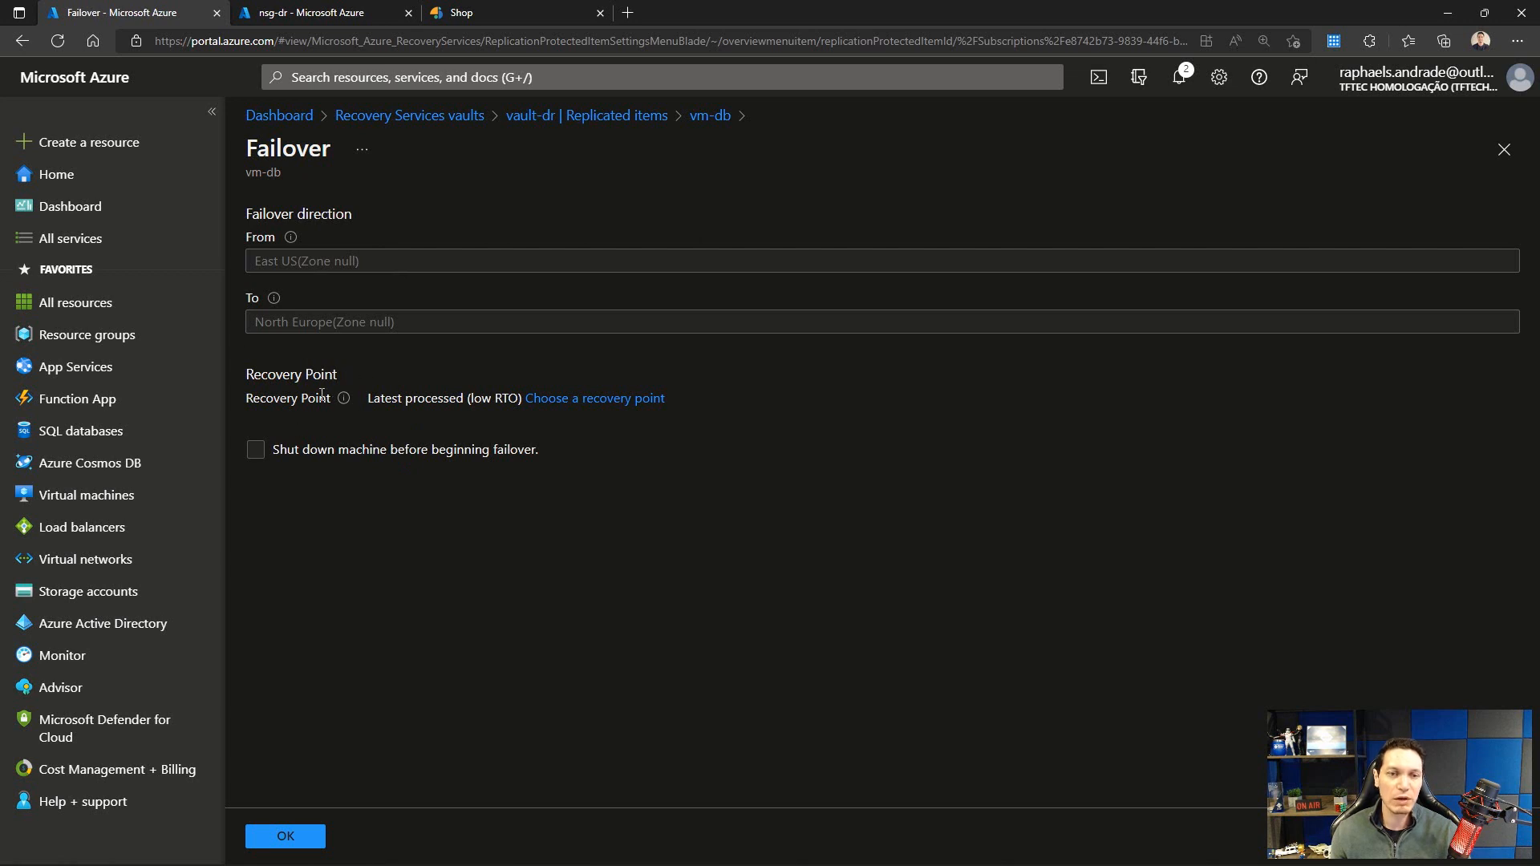
click(578, 400)
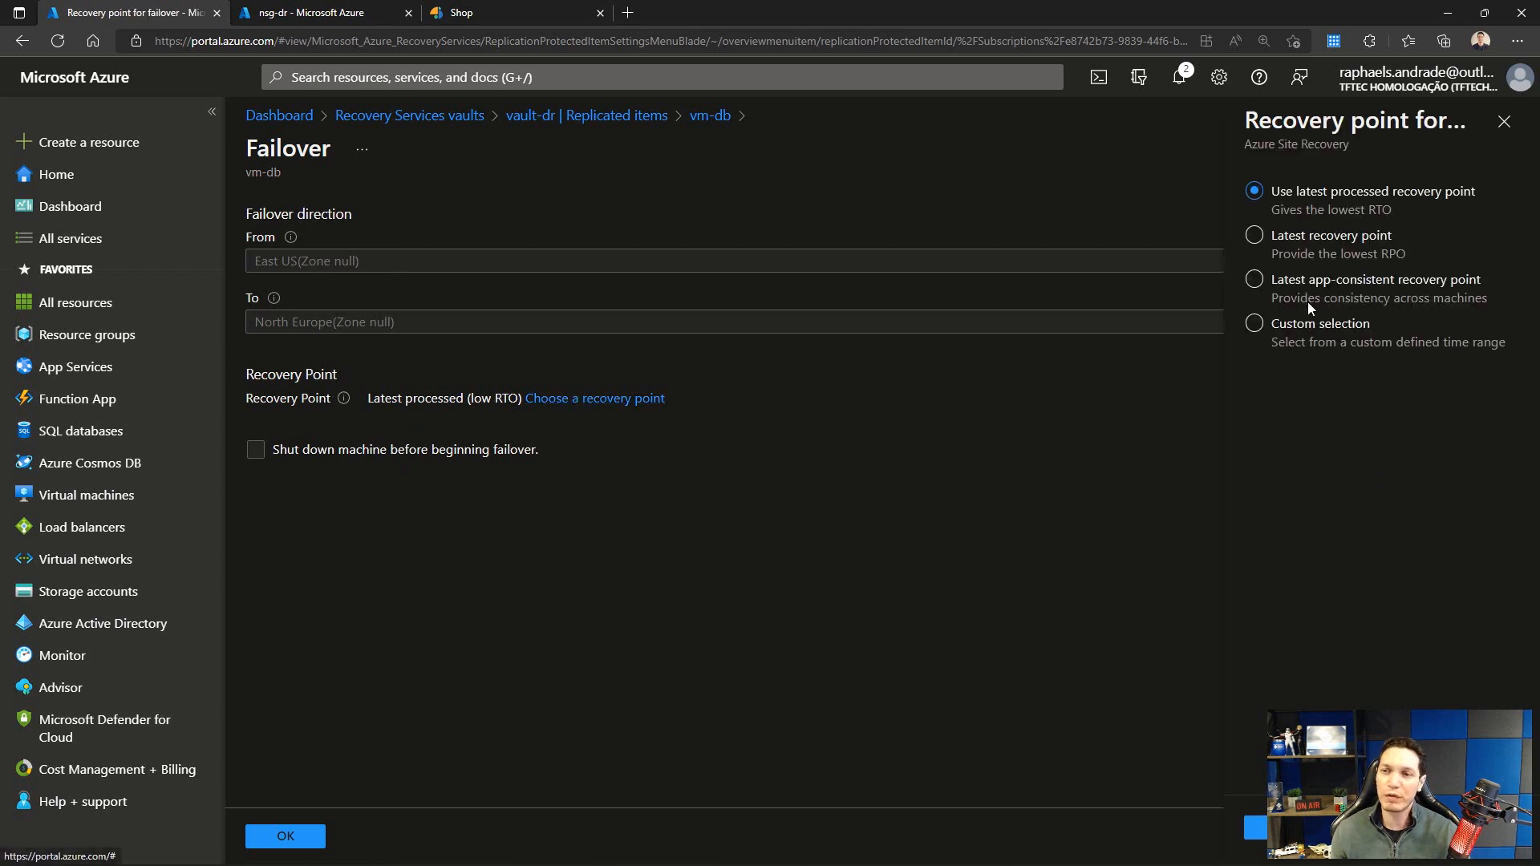
click(1503, 126)
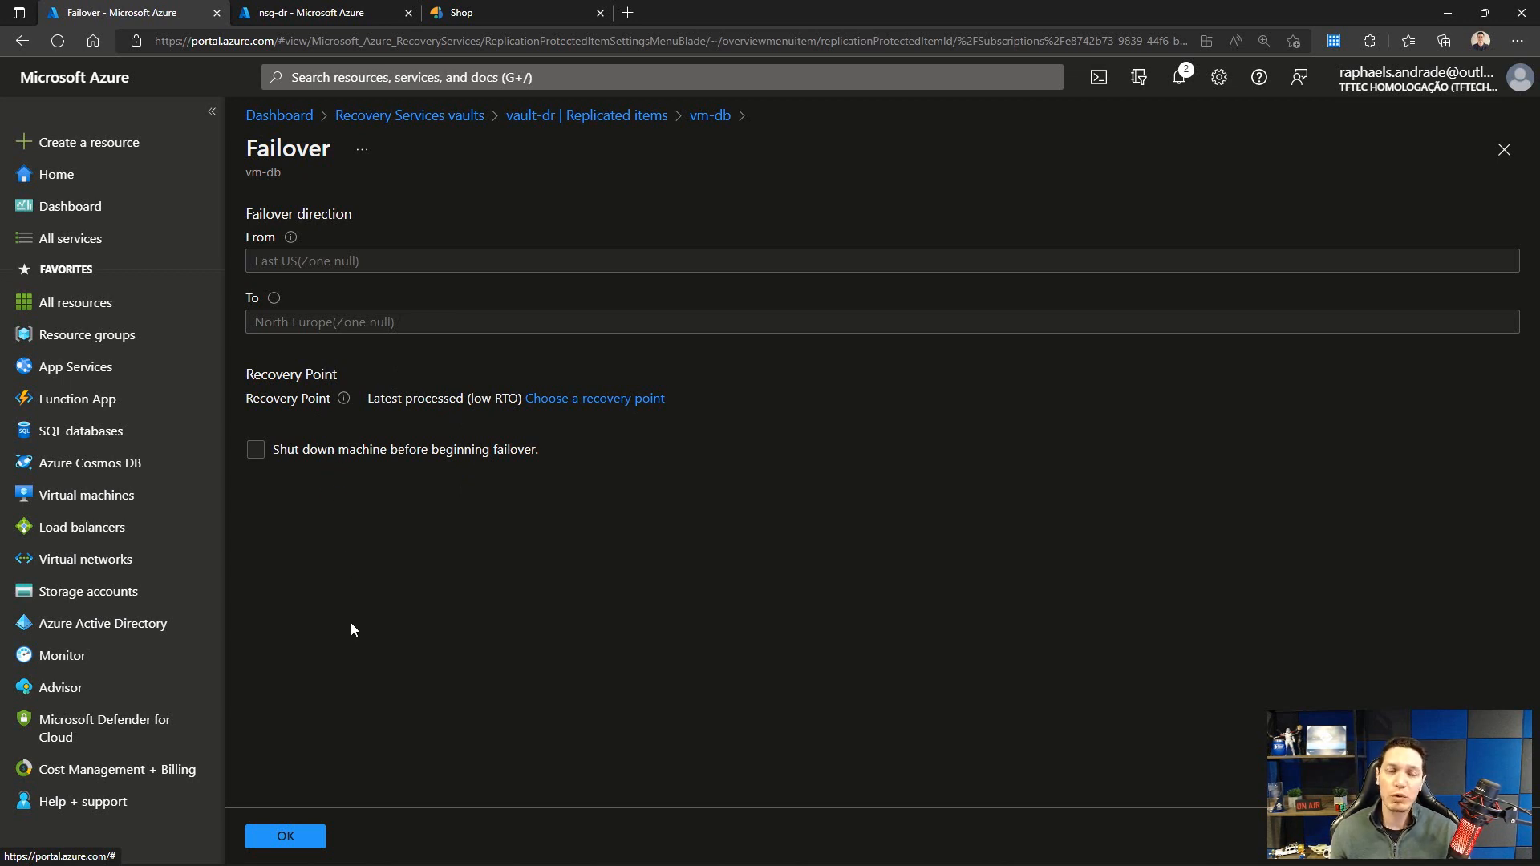
click(285, 836)
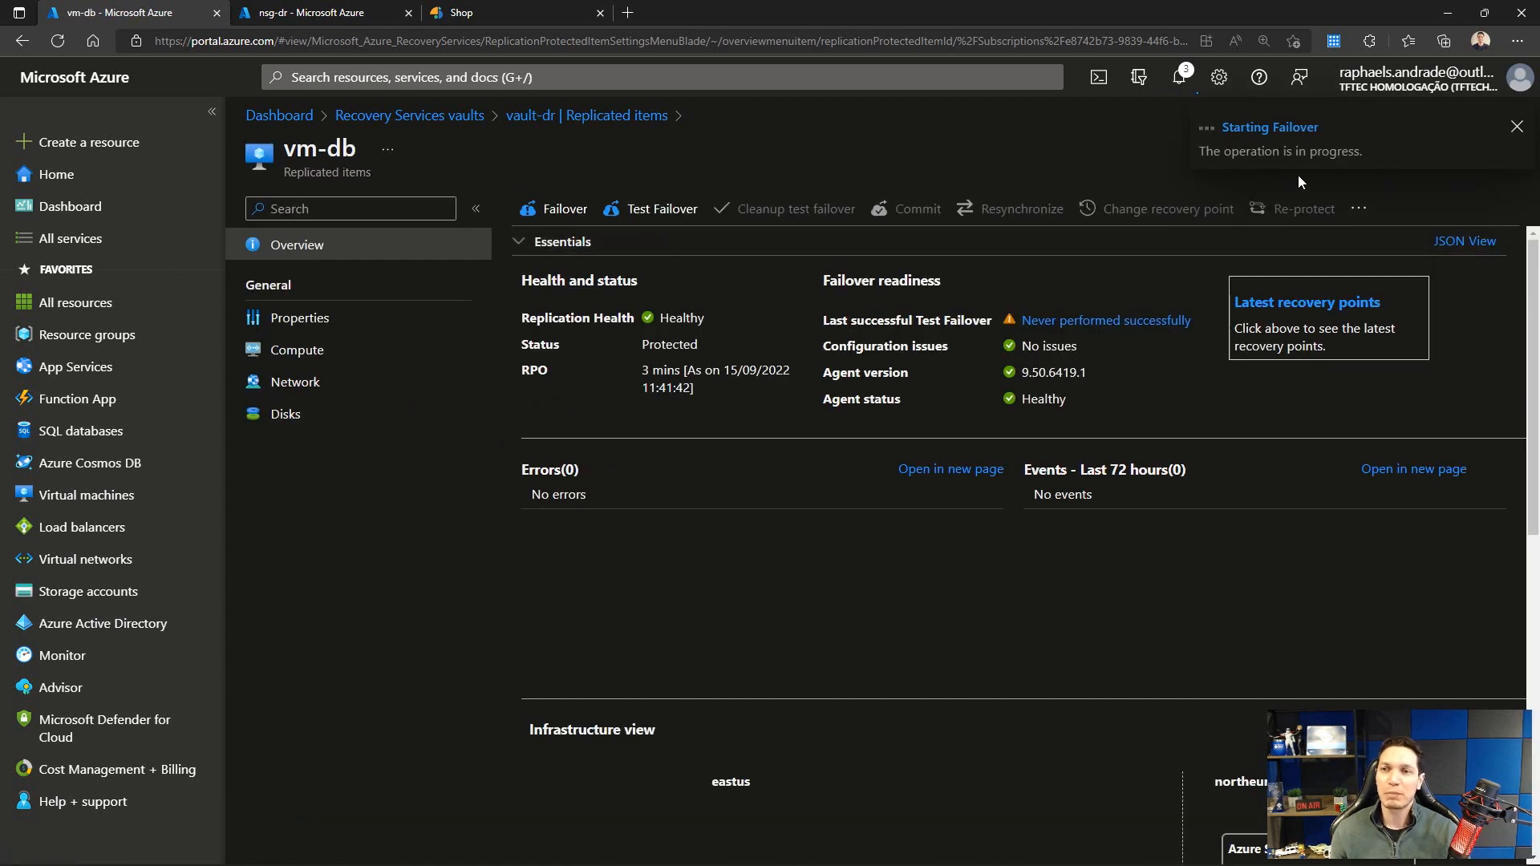
Step: Monitor the vm-db failover by checking the refreshed virtual machines list and the portal notifications
click(333, 9)
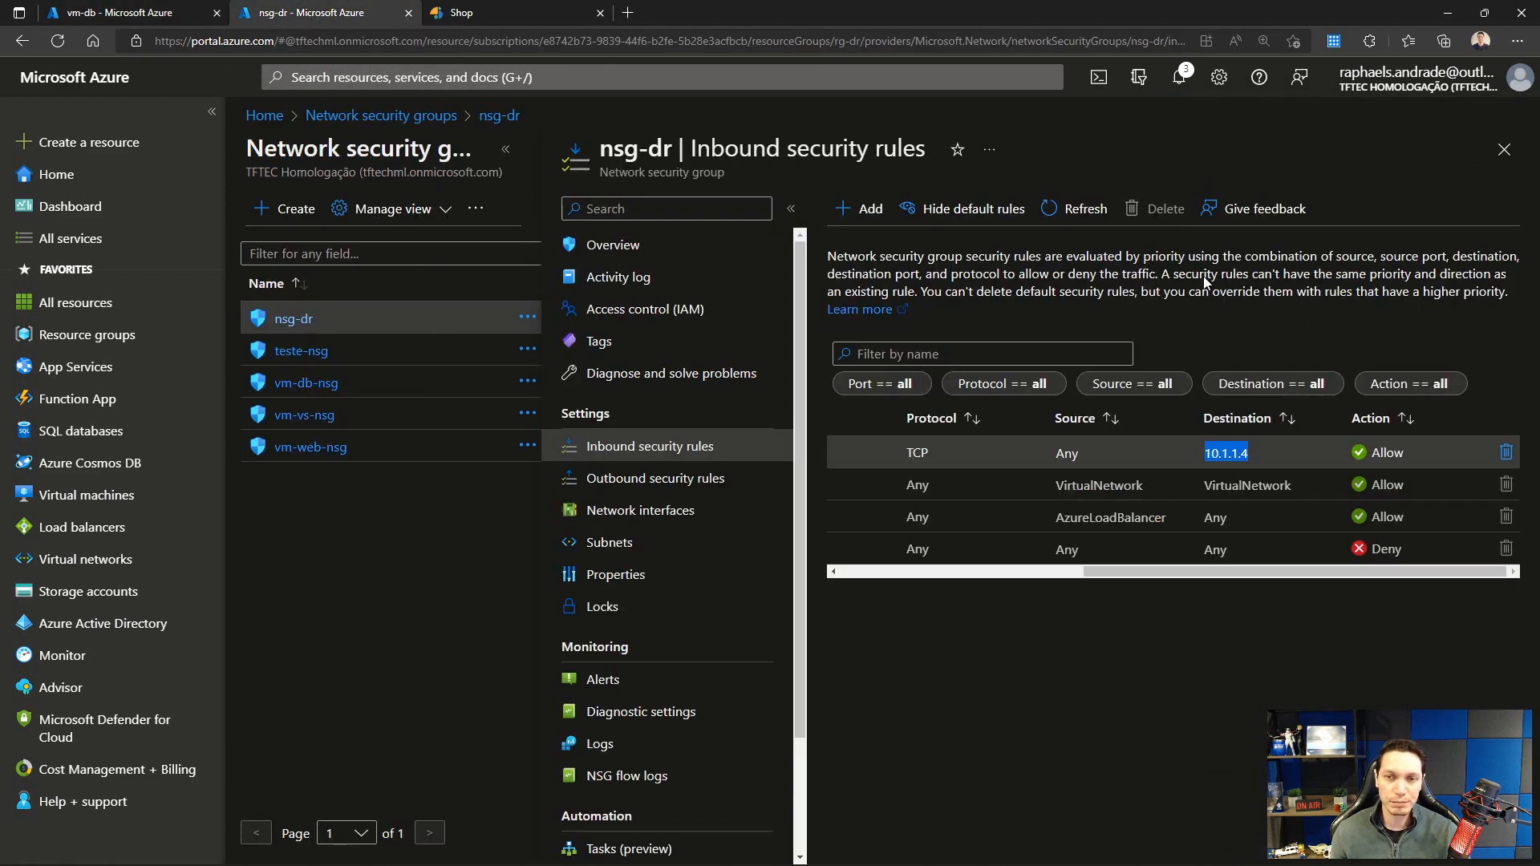
click(36, 501)
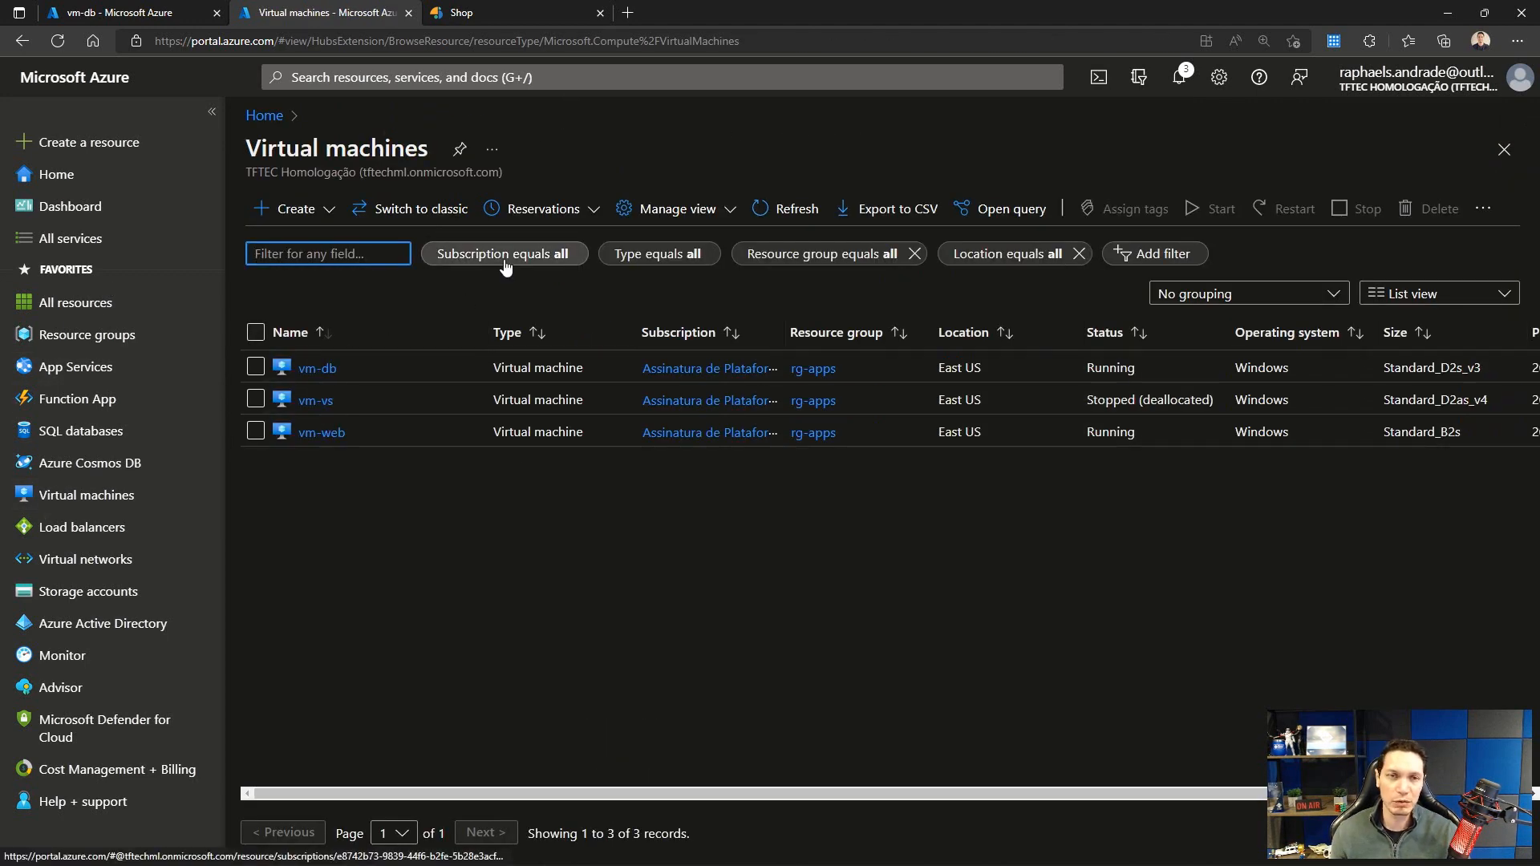
click(759, 210)
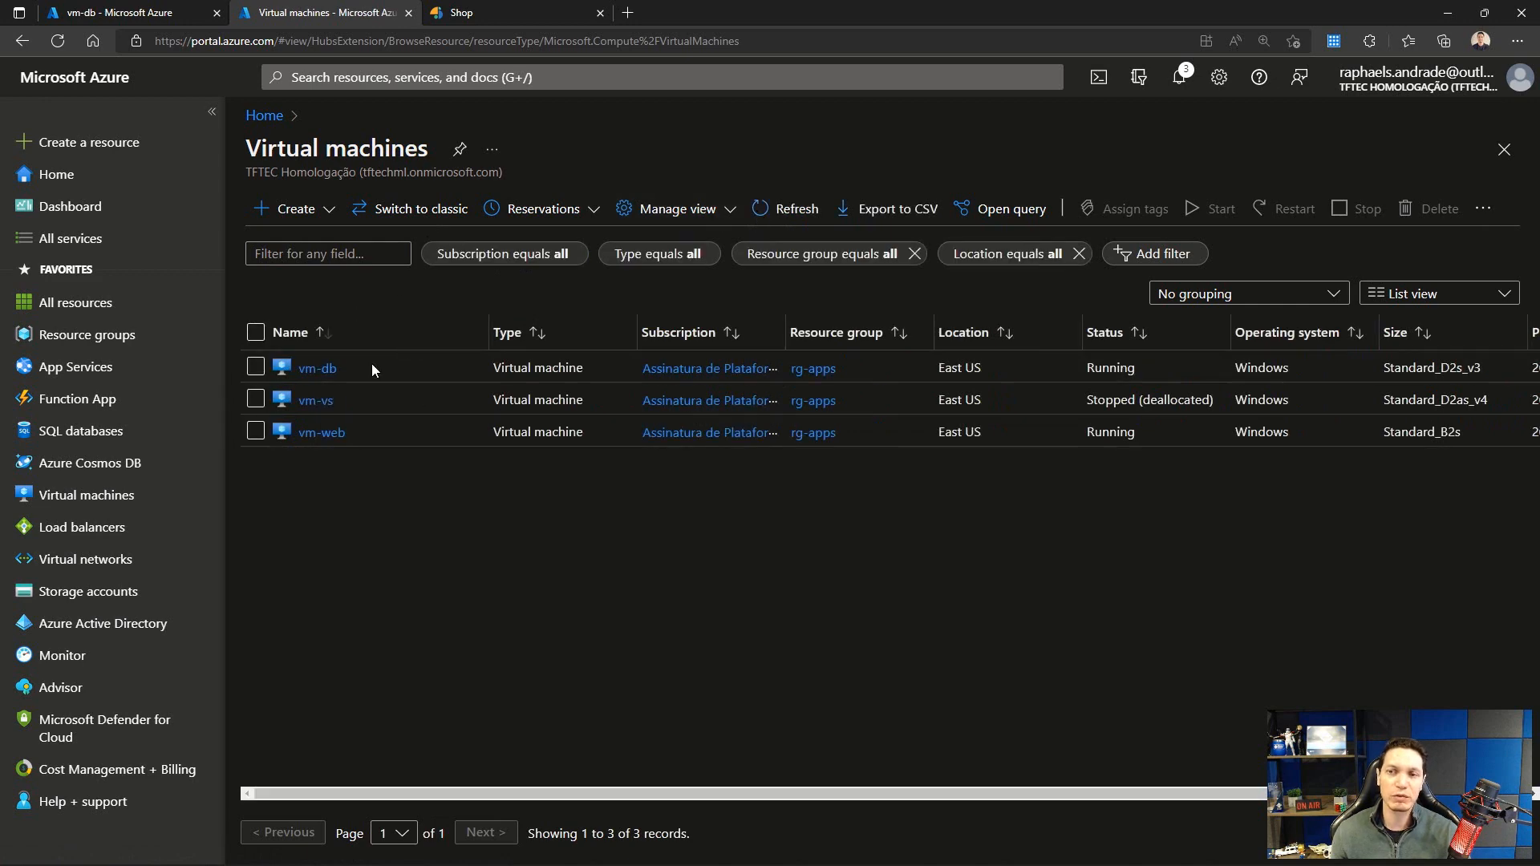
click(188, 12)
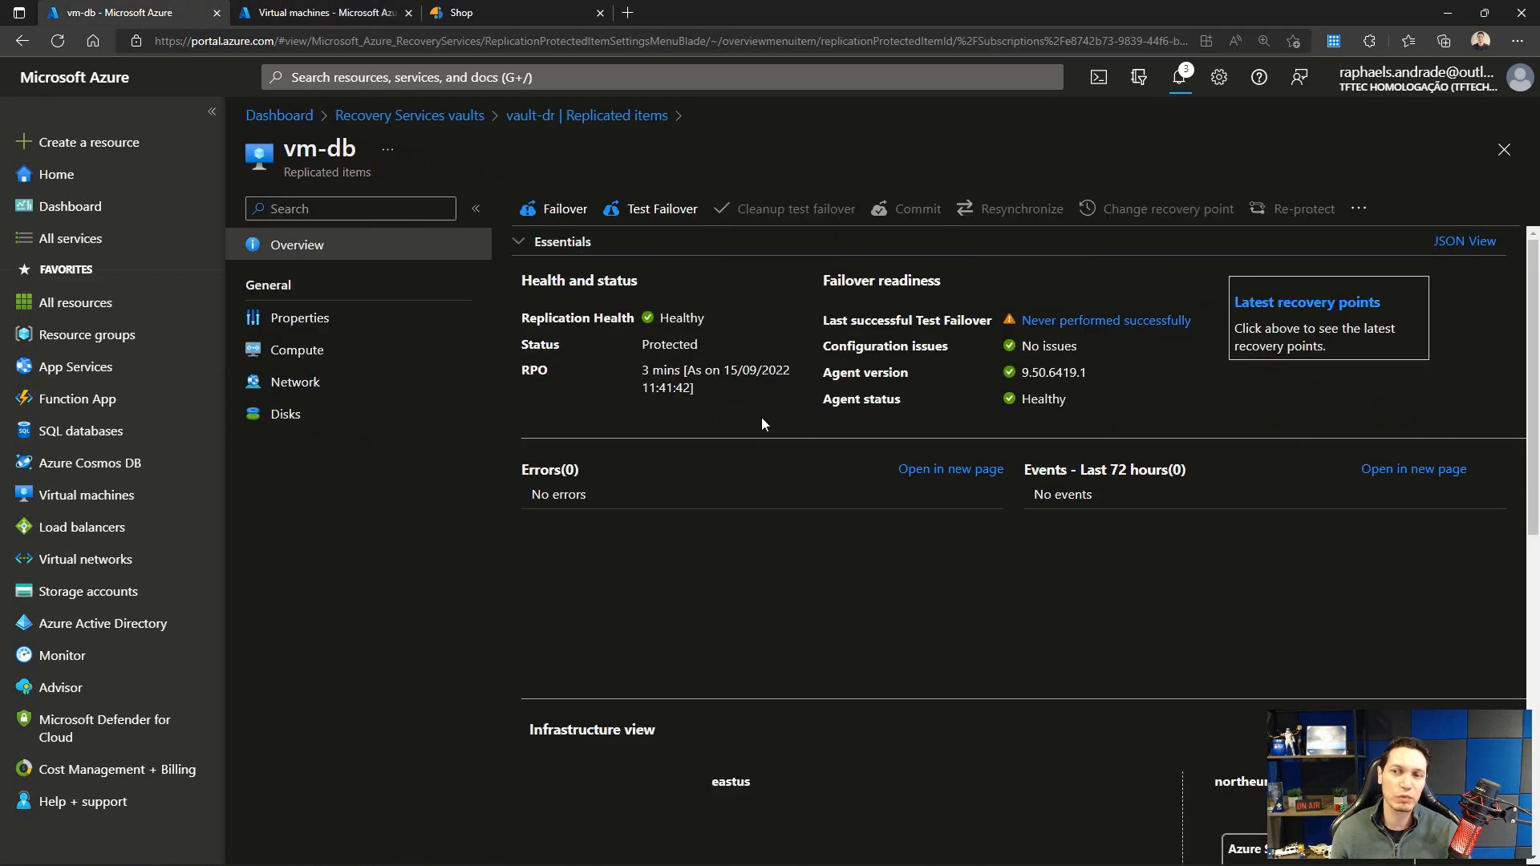
click(1176, 78)
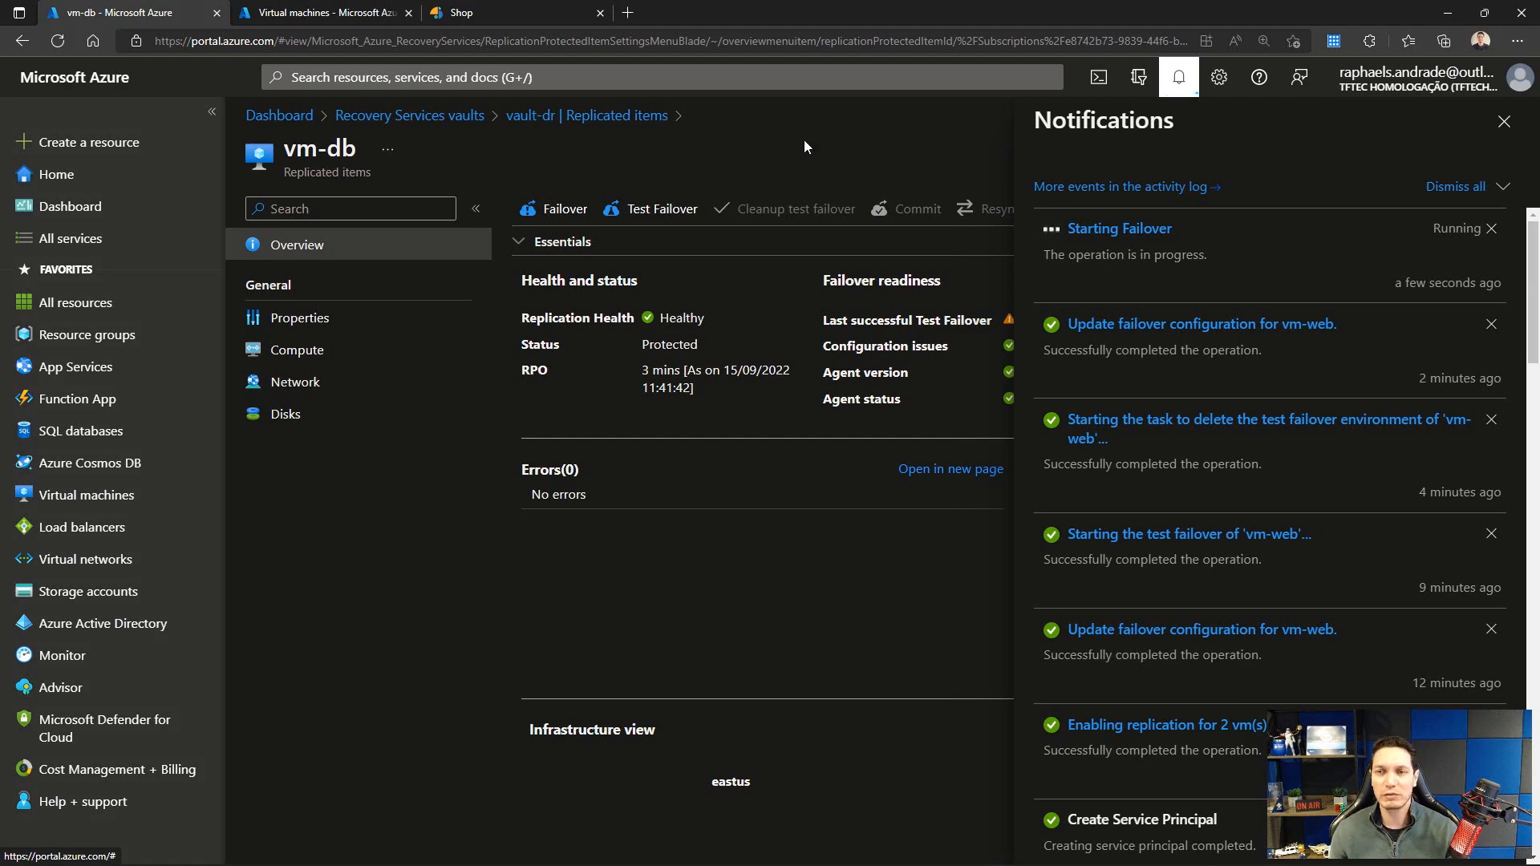
click(325, 12)
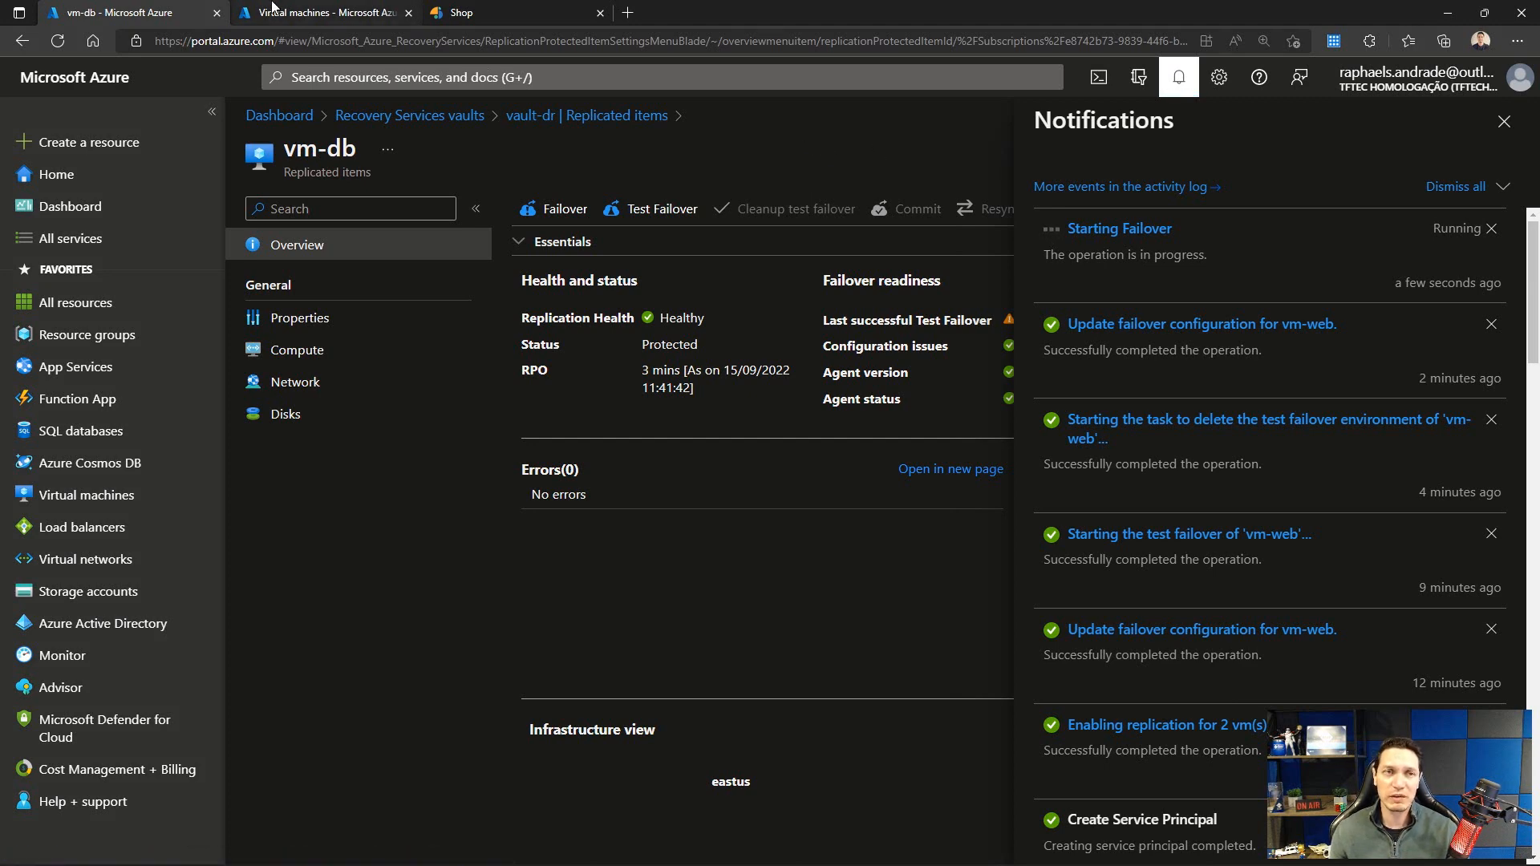
click(788, 209)
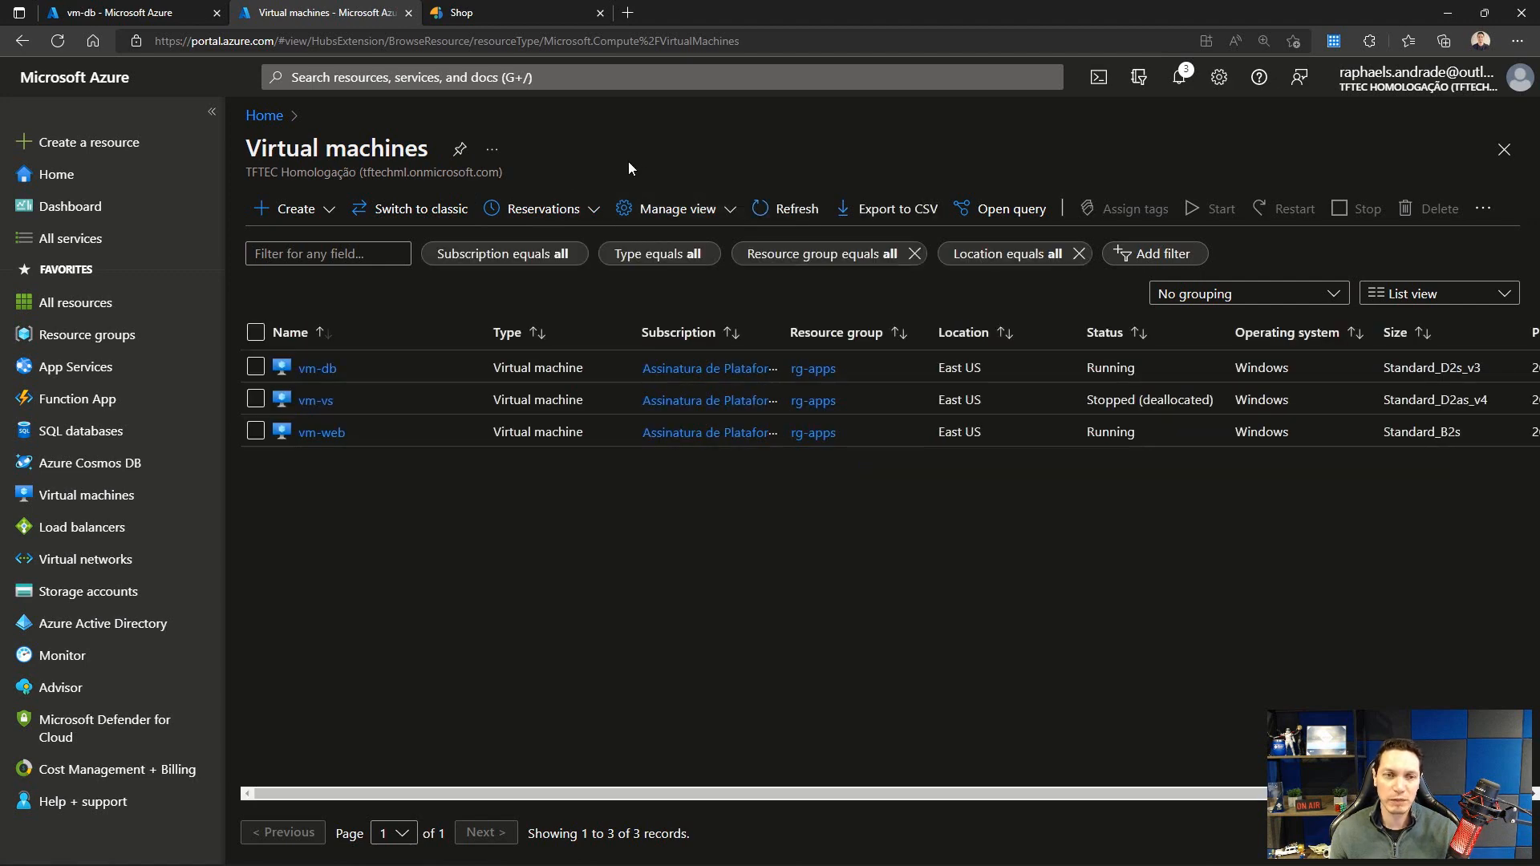
click(168, 12)
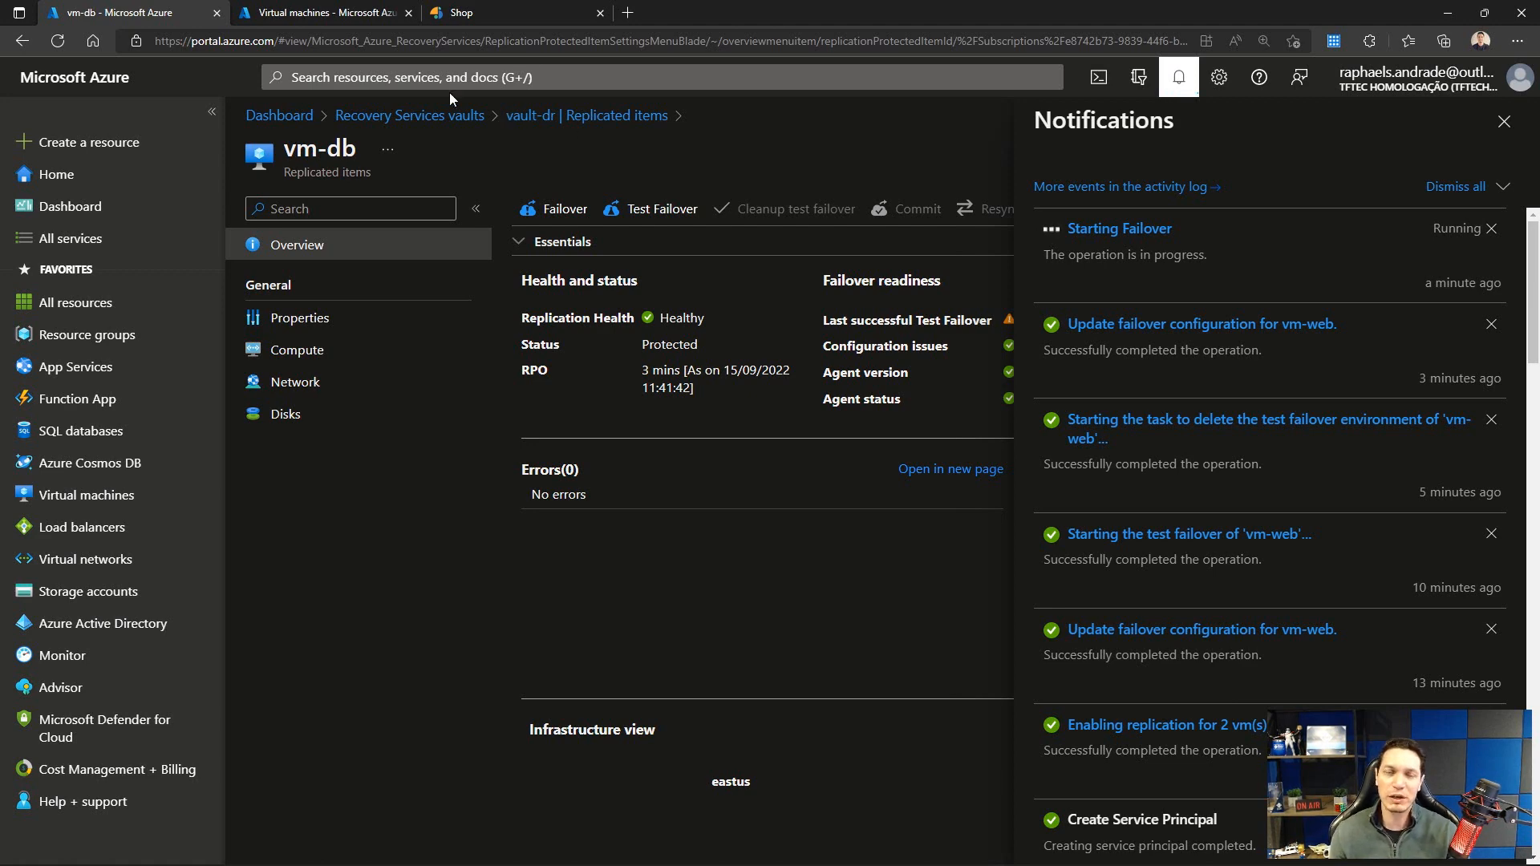
click(325, 12)
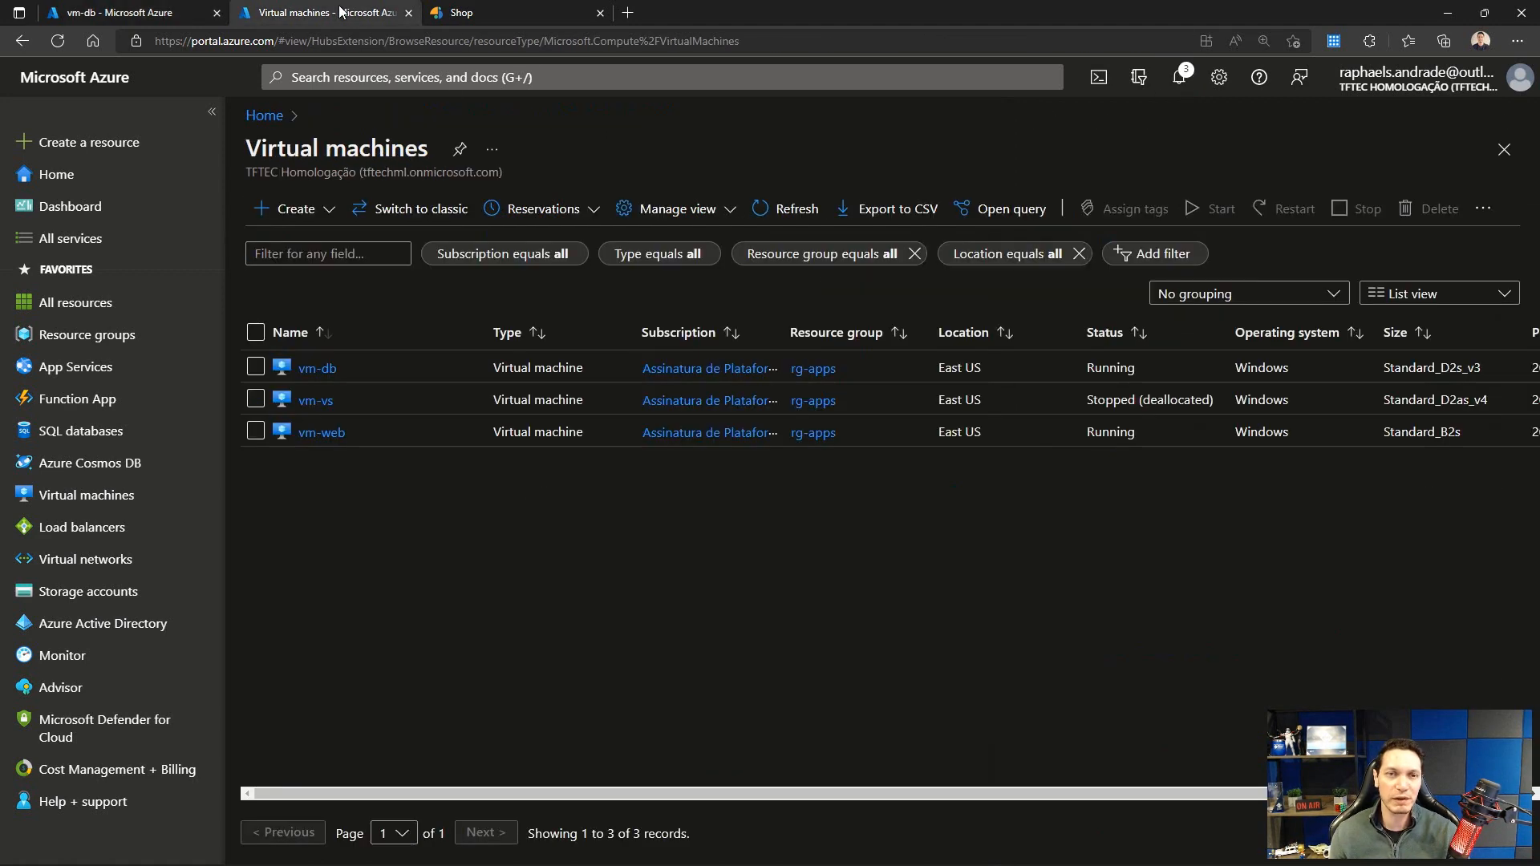
click(779, 208)
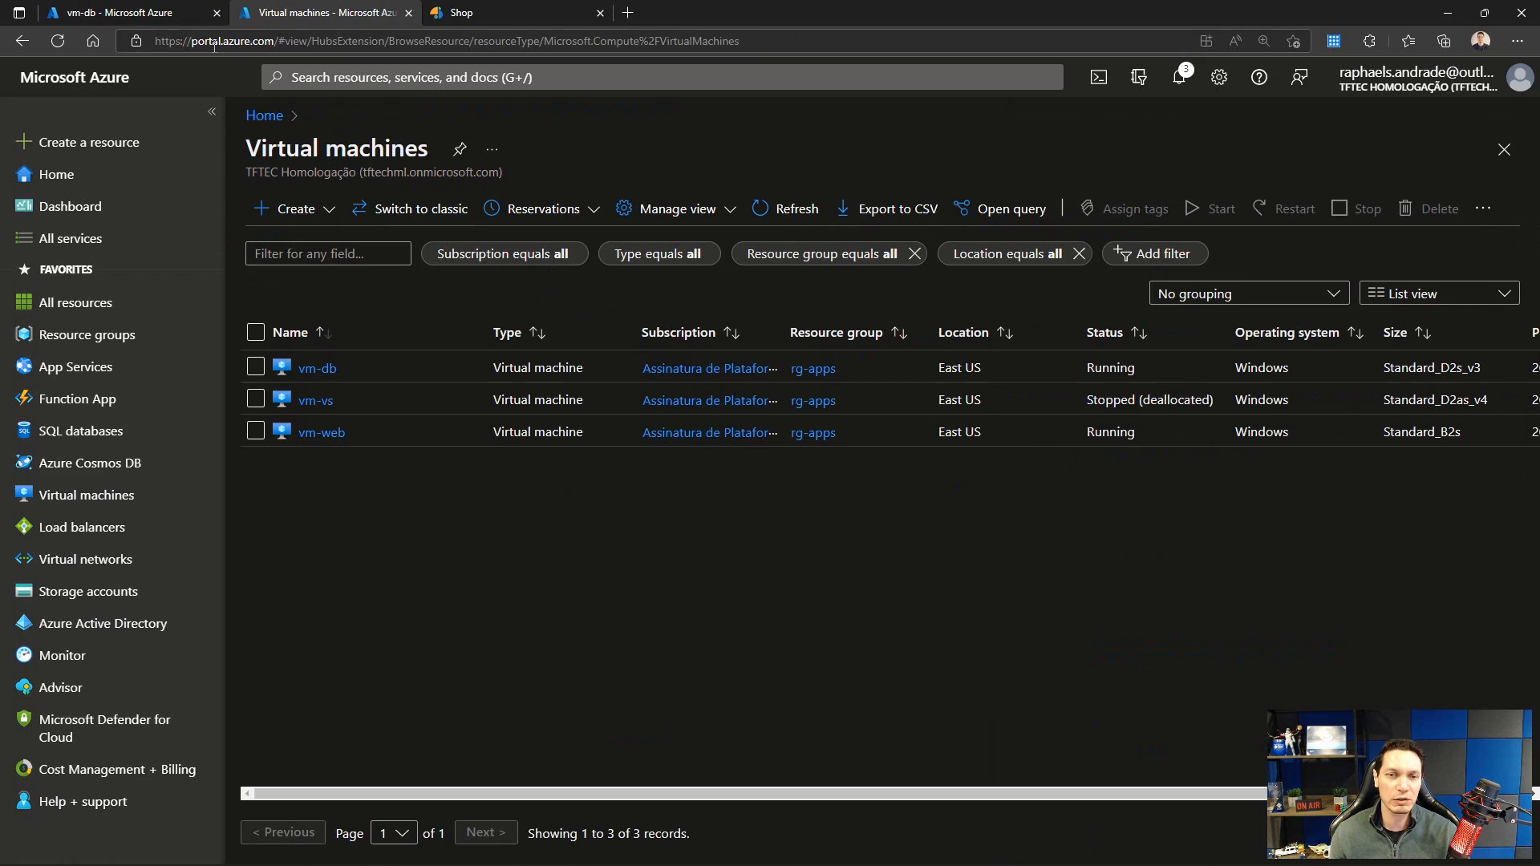
Step: Refresh vault-dr's replicated items, inspect the vm-db failover job details, and return to the replicated items list
click(98, 15)
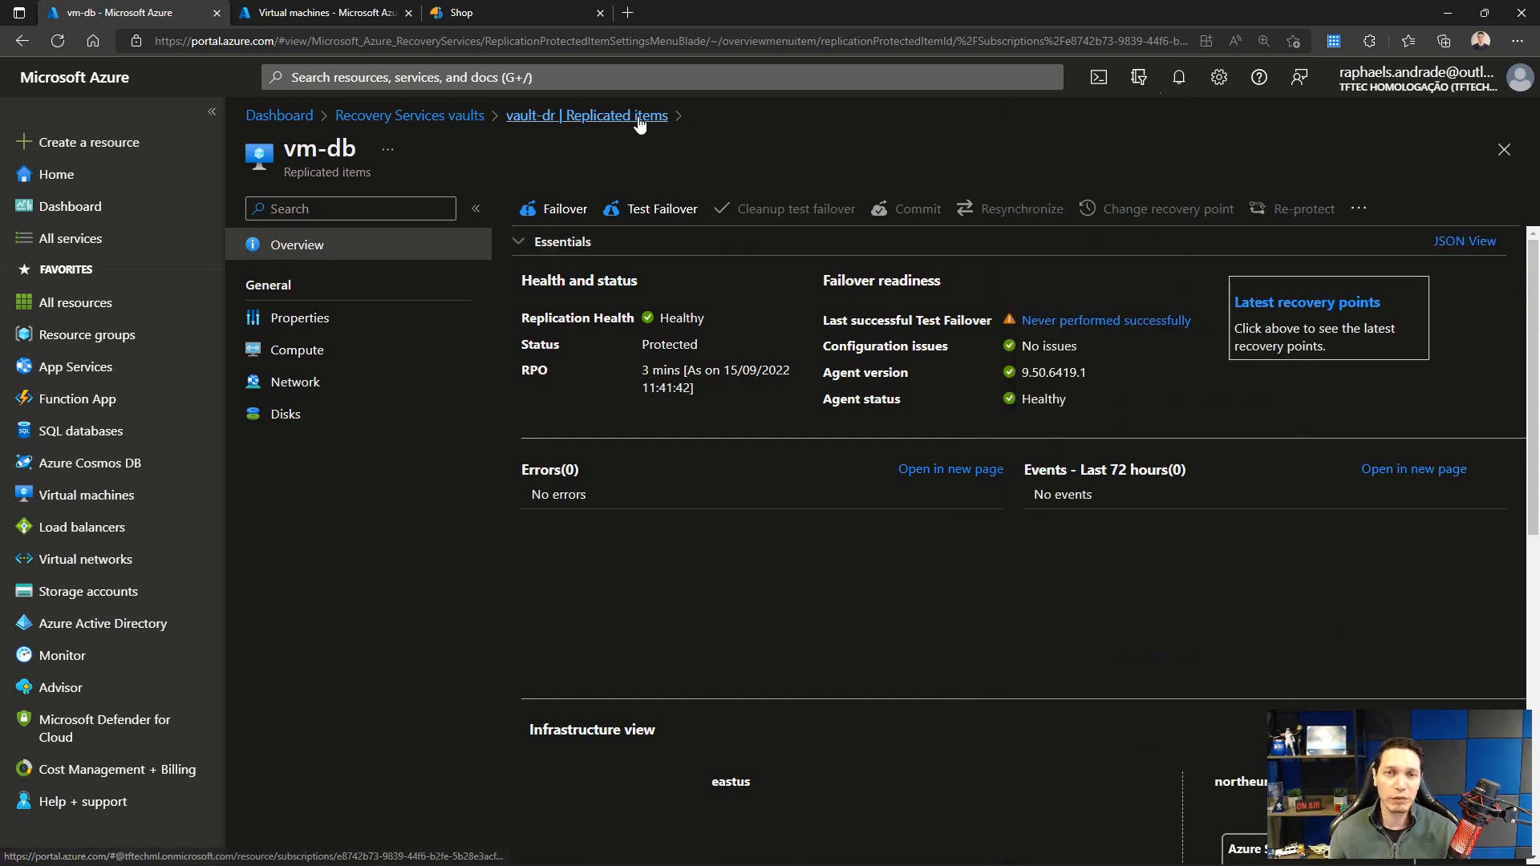
click(1505, 122)
click(608, 118)
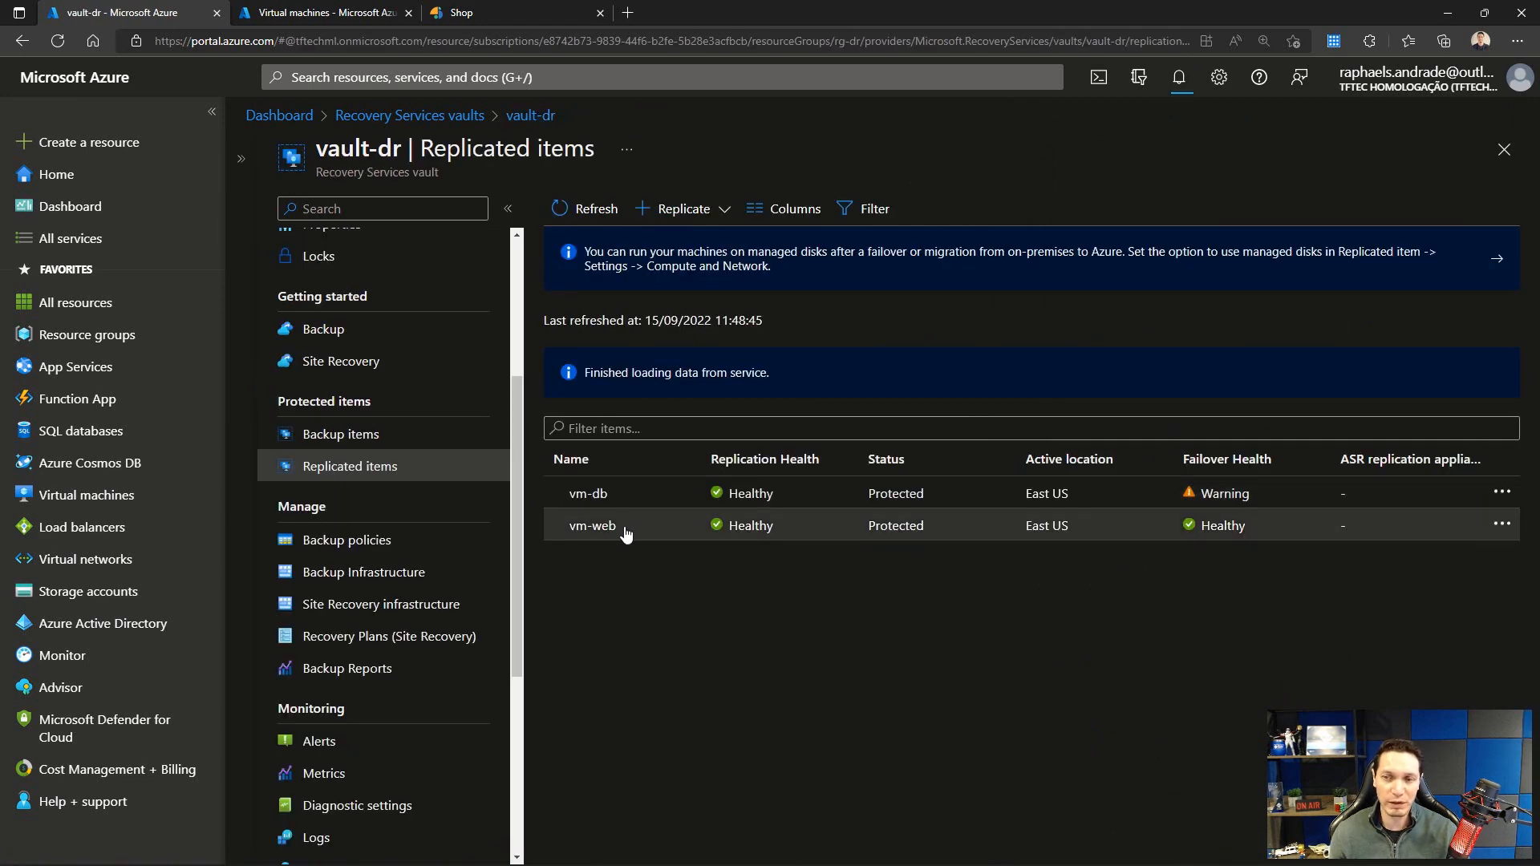
click(585, 209)
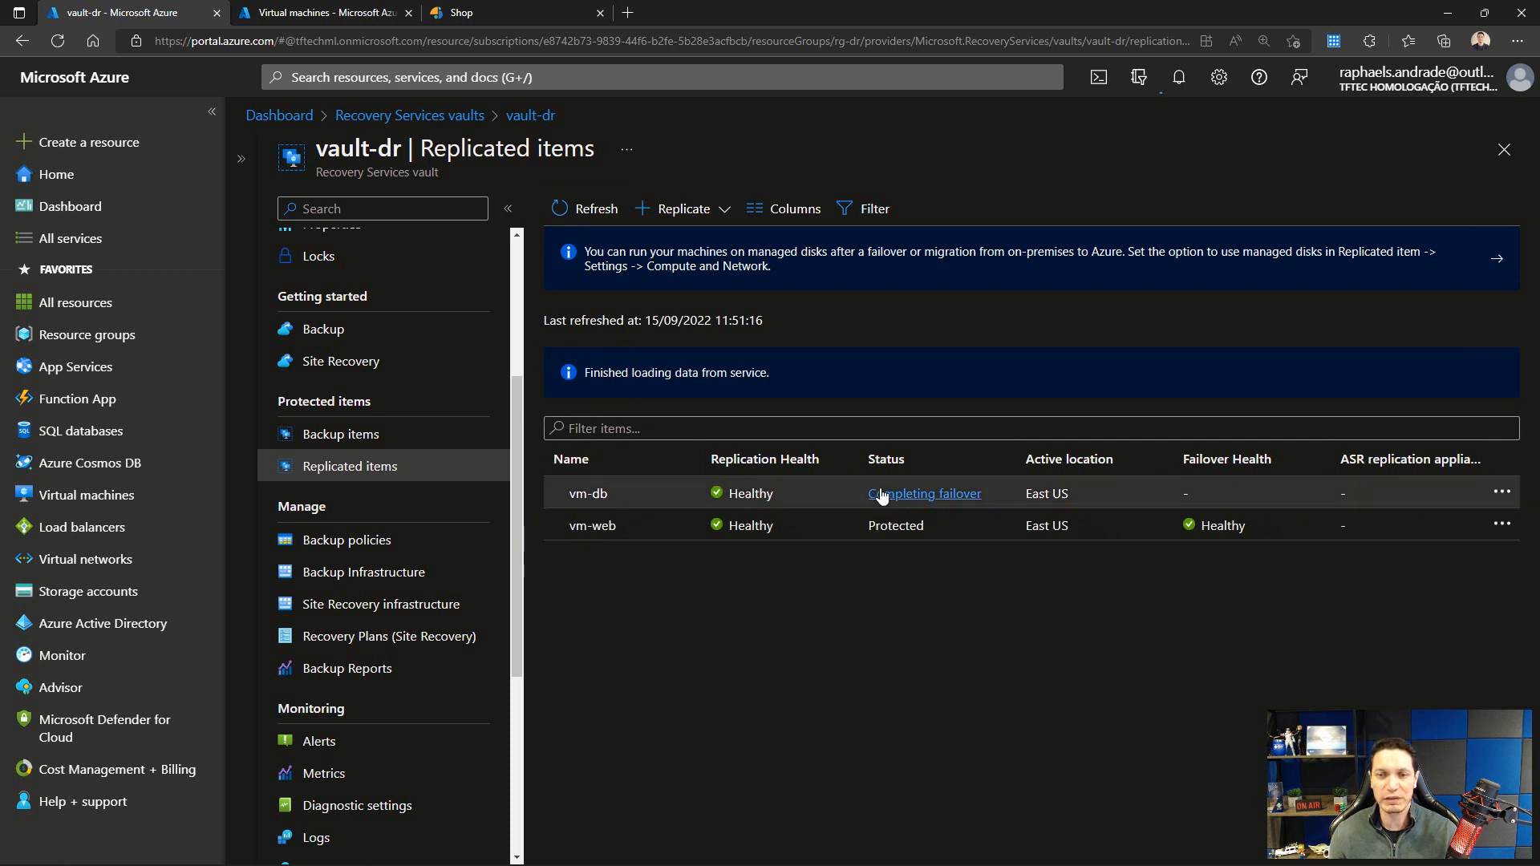
click(913, 496)
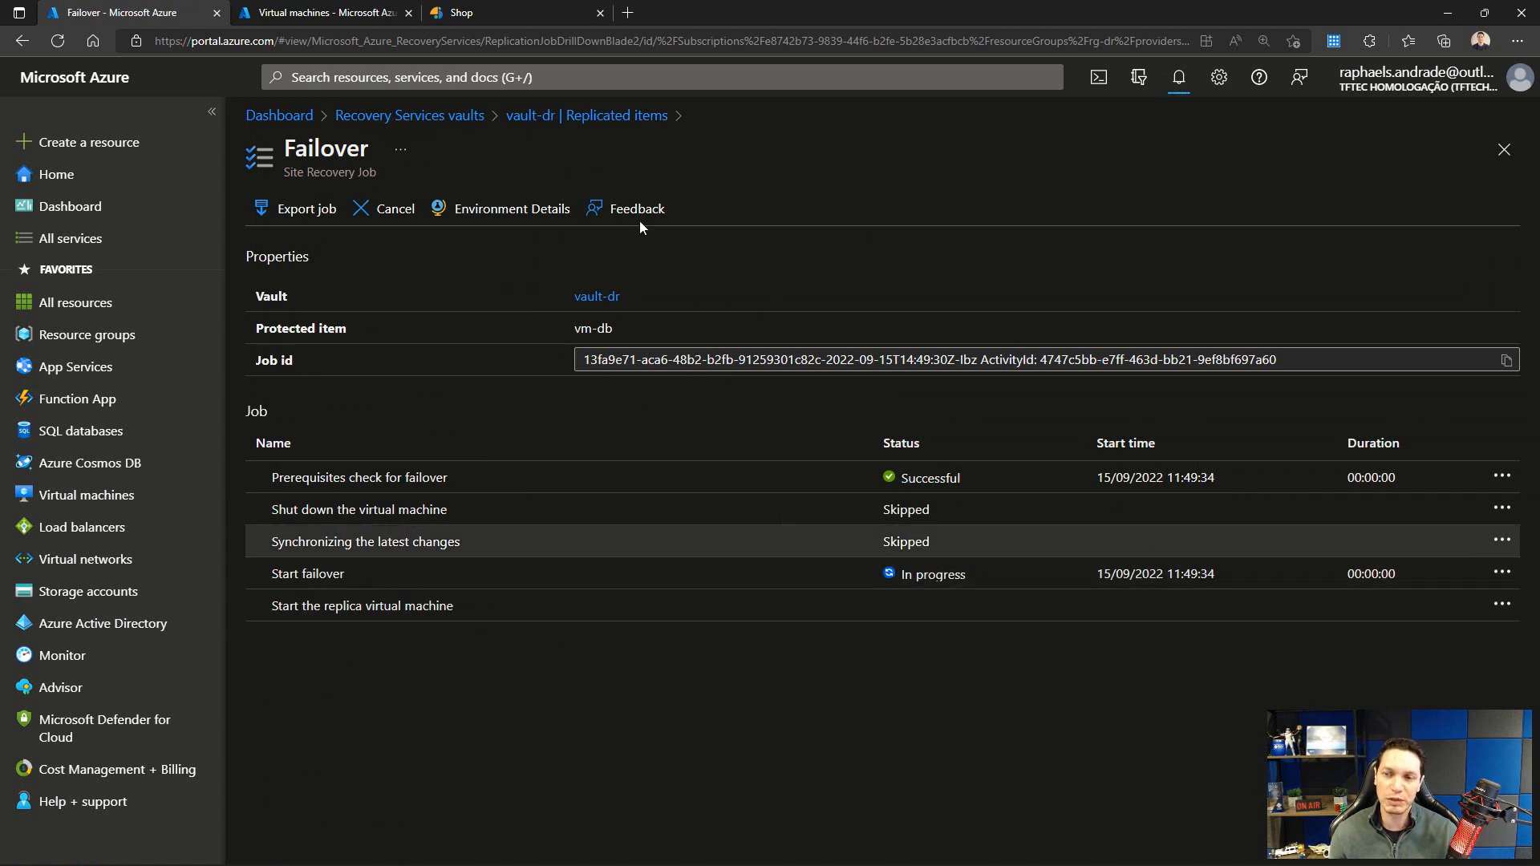
click(592, 117)
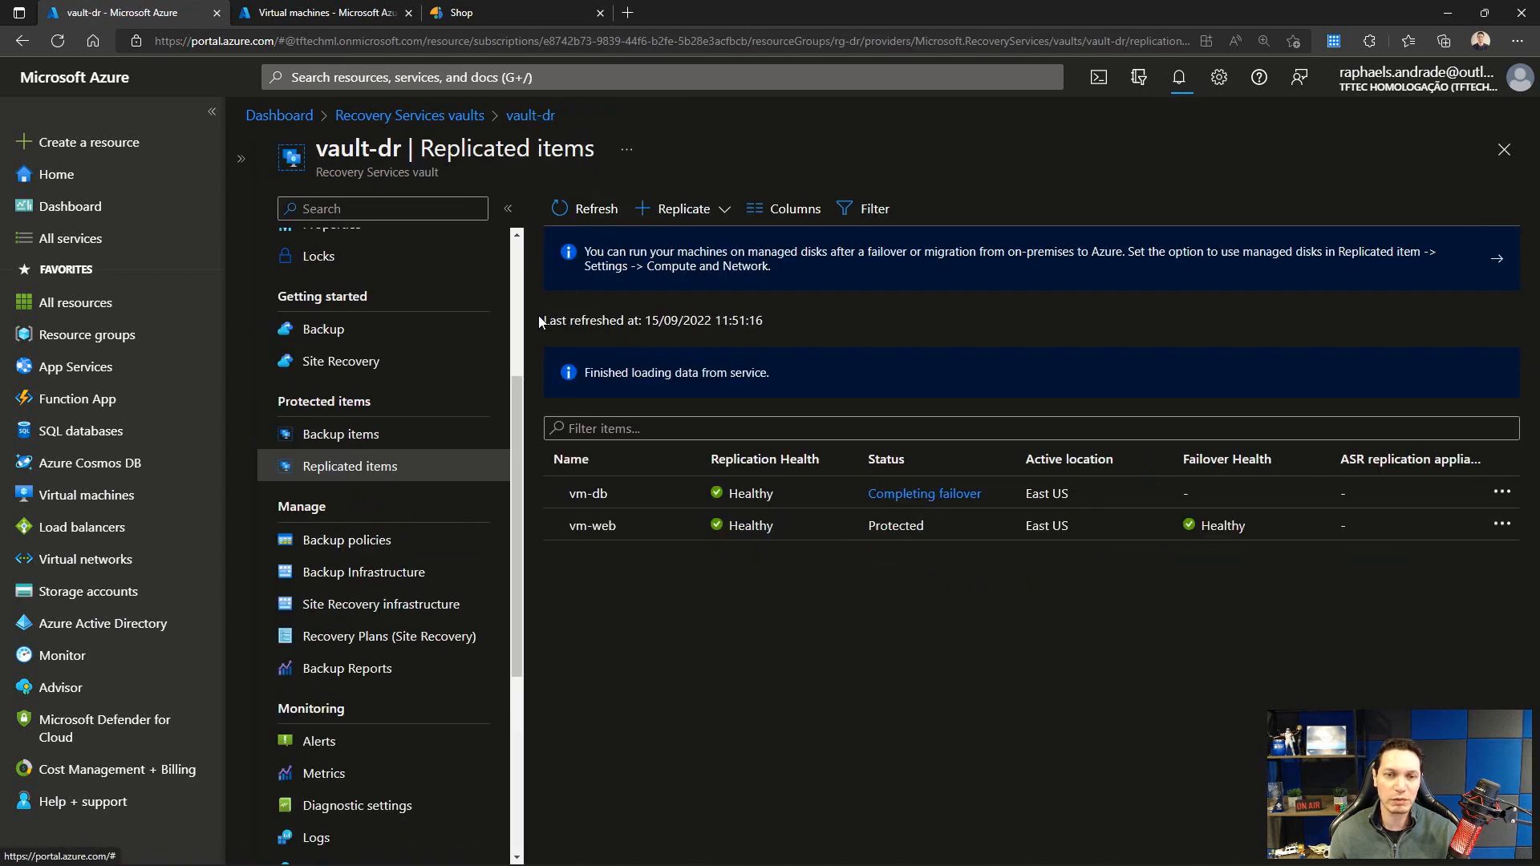
Step: Start the failover of vm-web to North Europe with the latest processed recovery point, and refresh vault-dr's replicated items
click(591, 525)
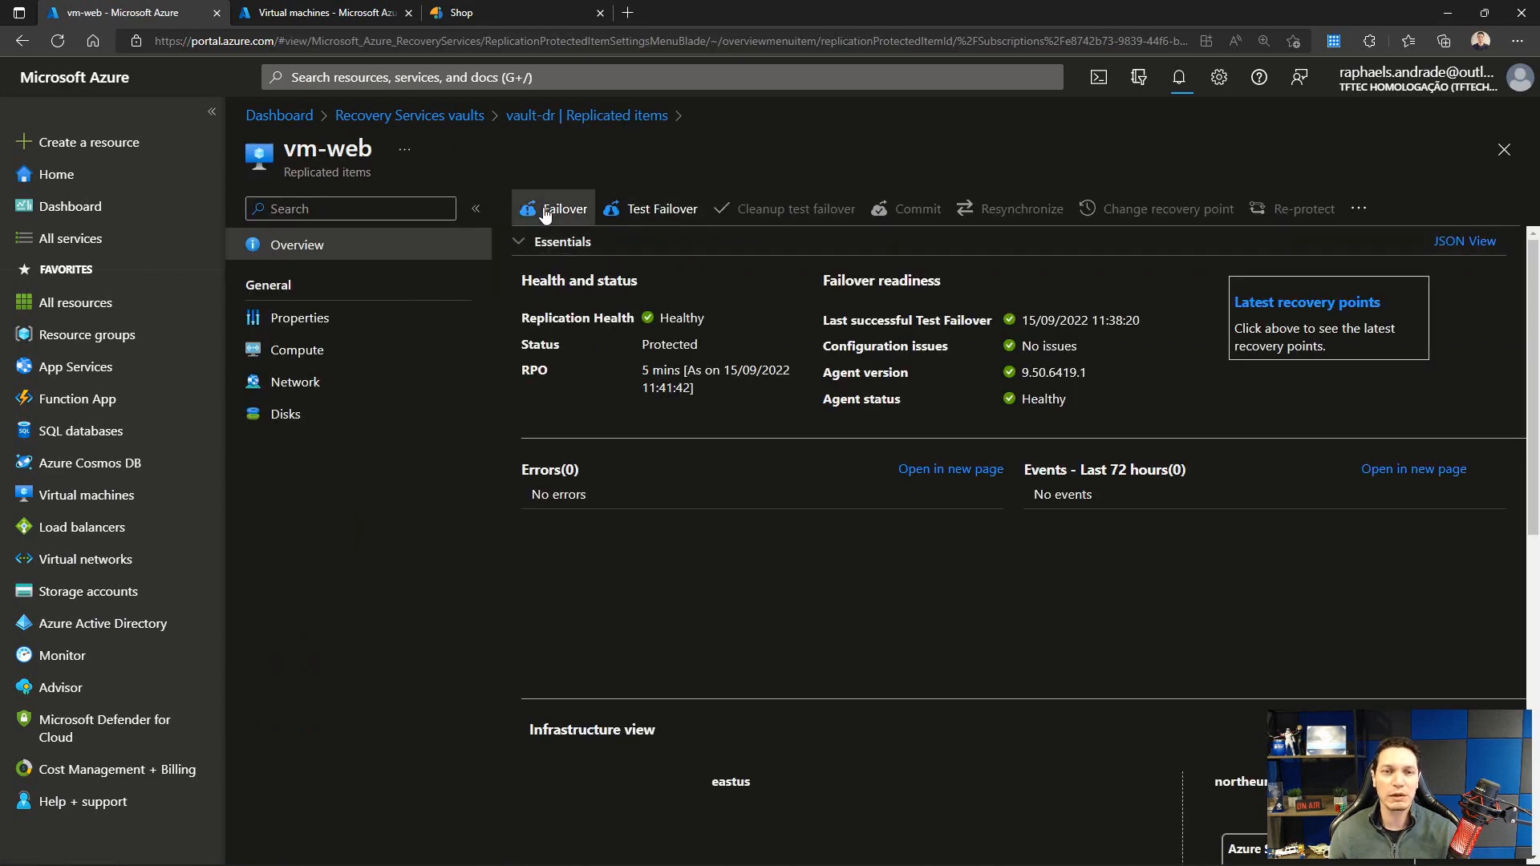
click(545, 211)
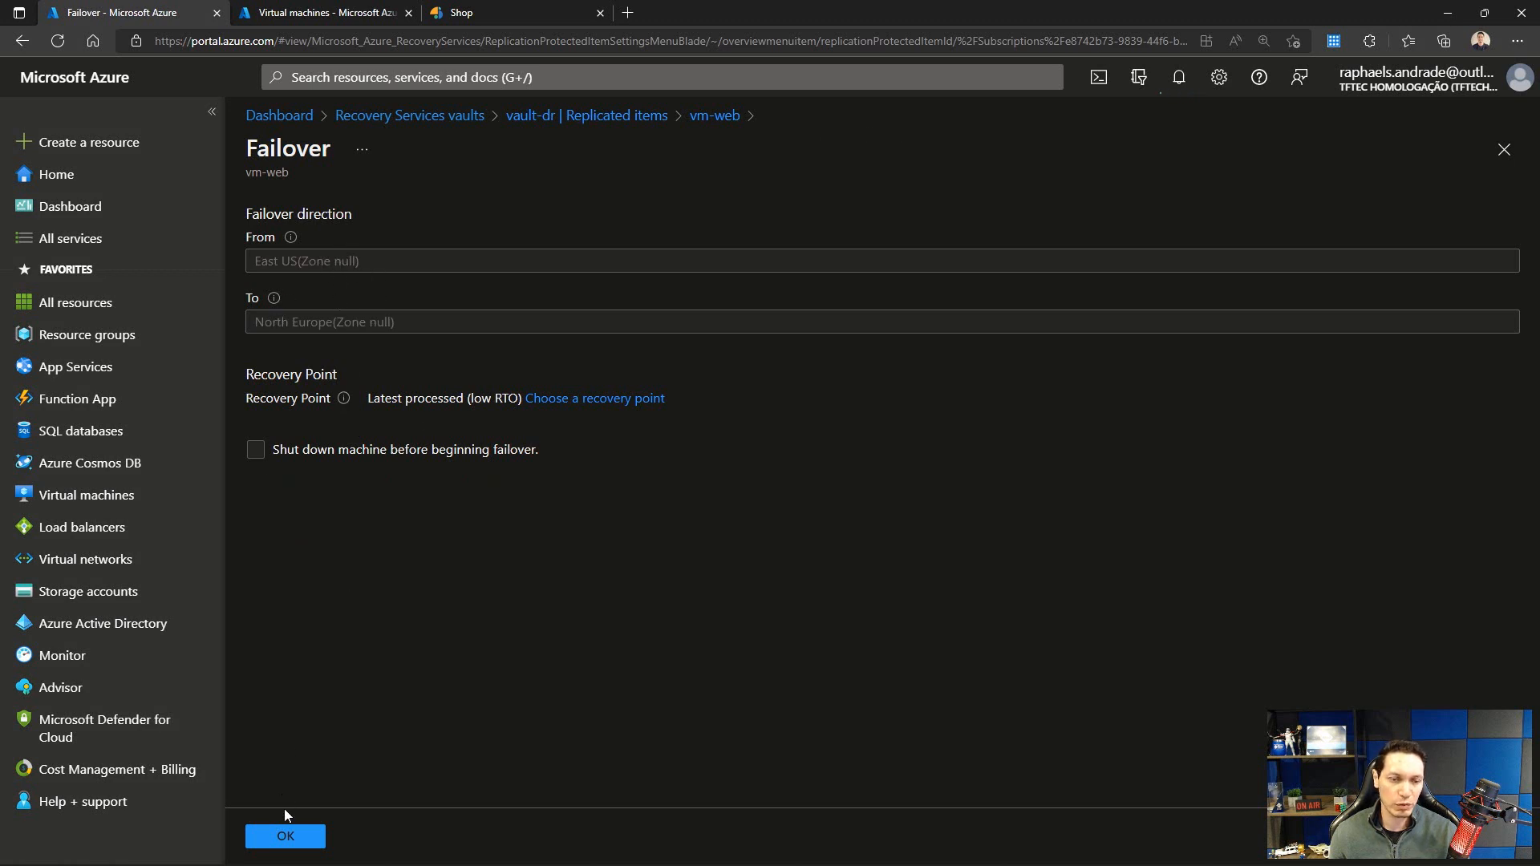
click(289, 836)
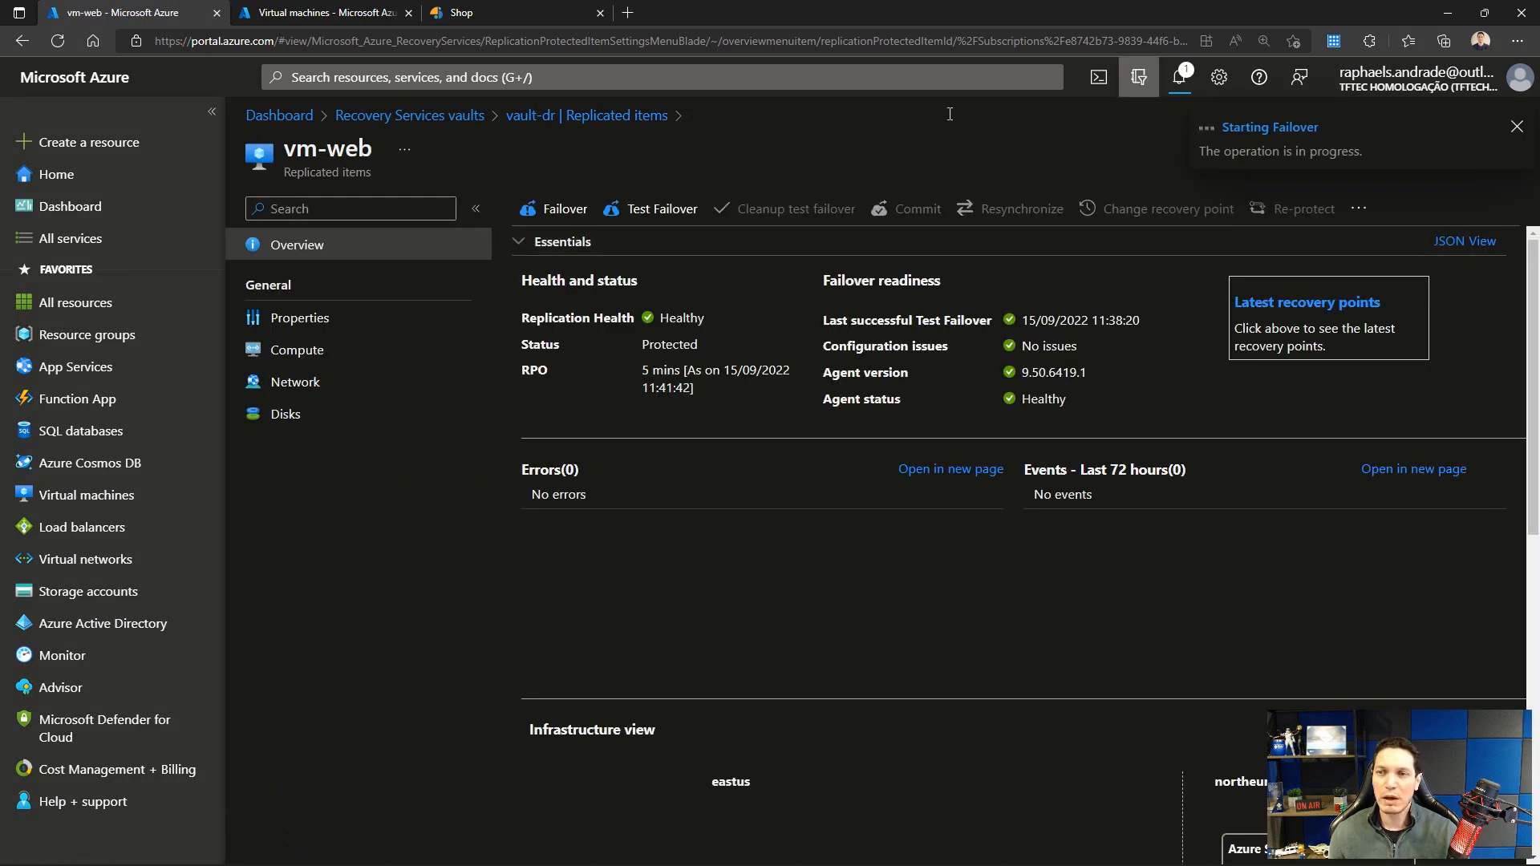
click(549, 117)
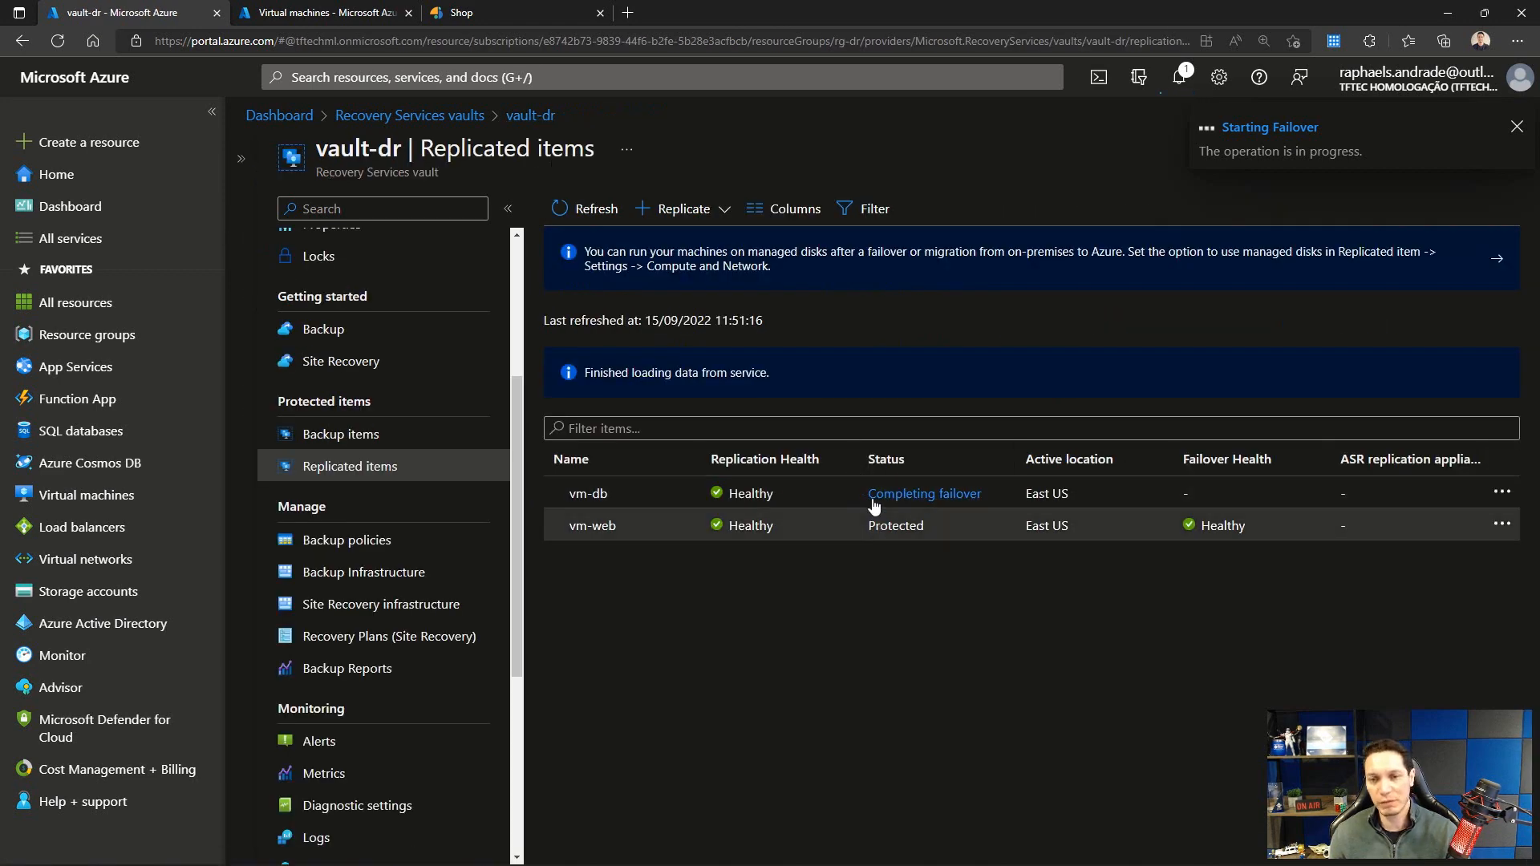
click(587, 209)
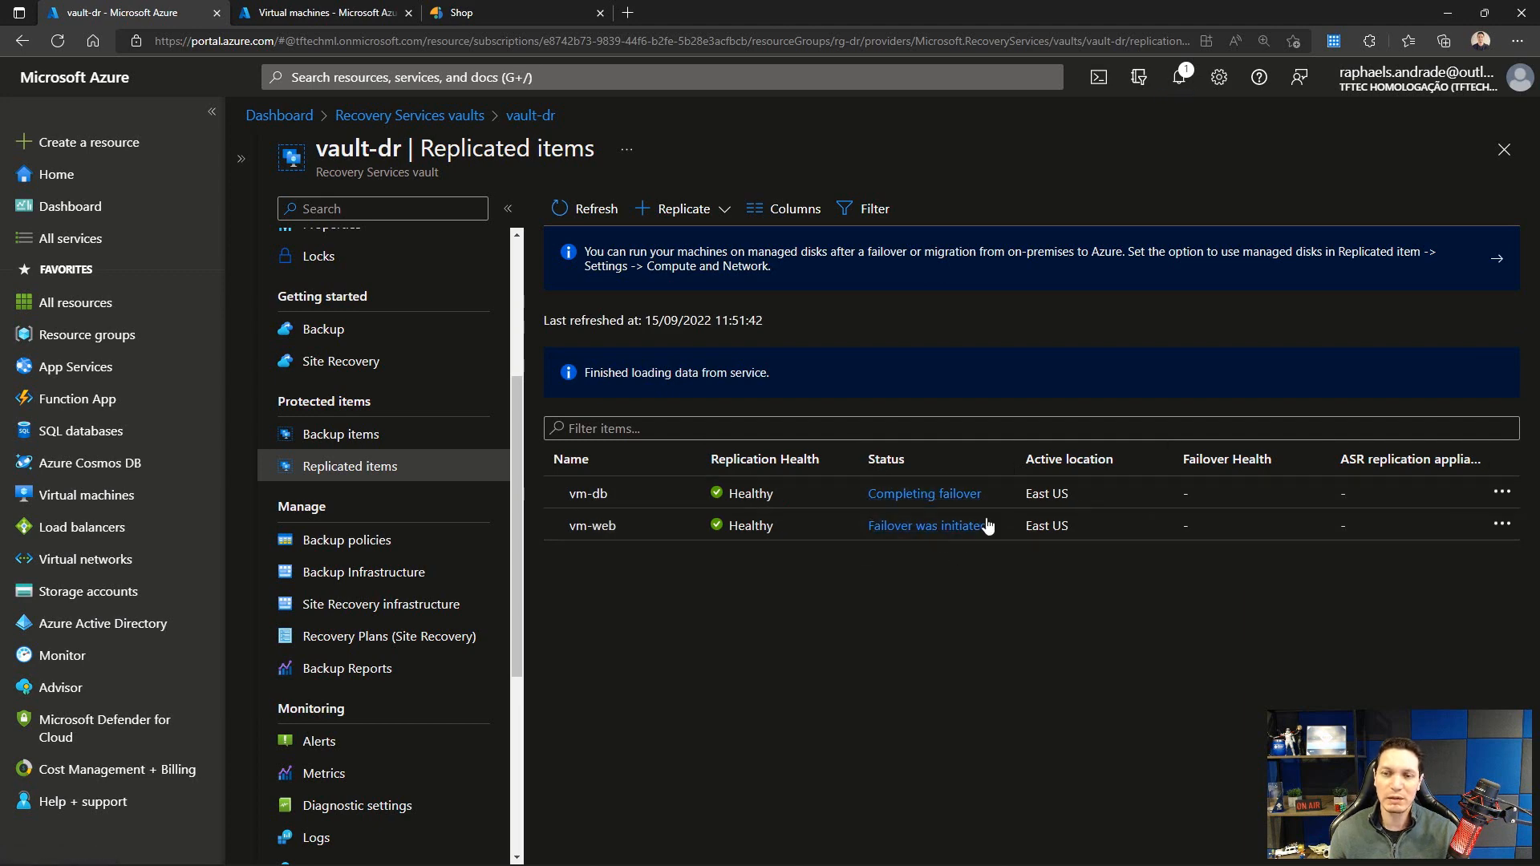
Step: Refresh the virtual machines list and check it for the failed-over copies of vm-db and vm-web
click(297, 13)
click(804, 210)
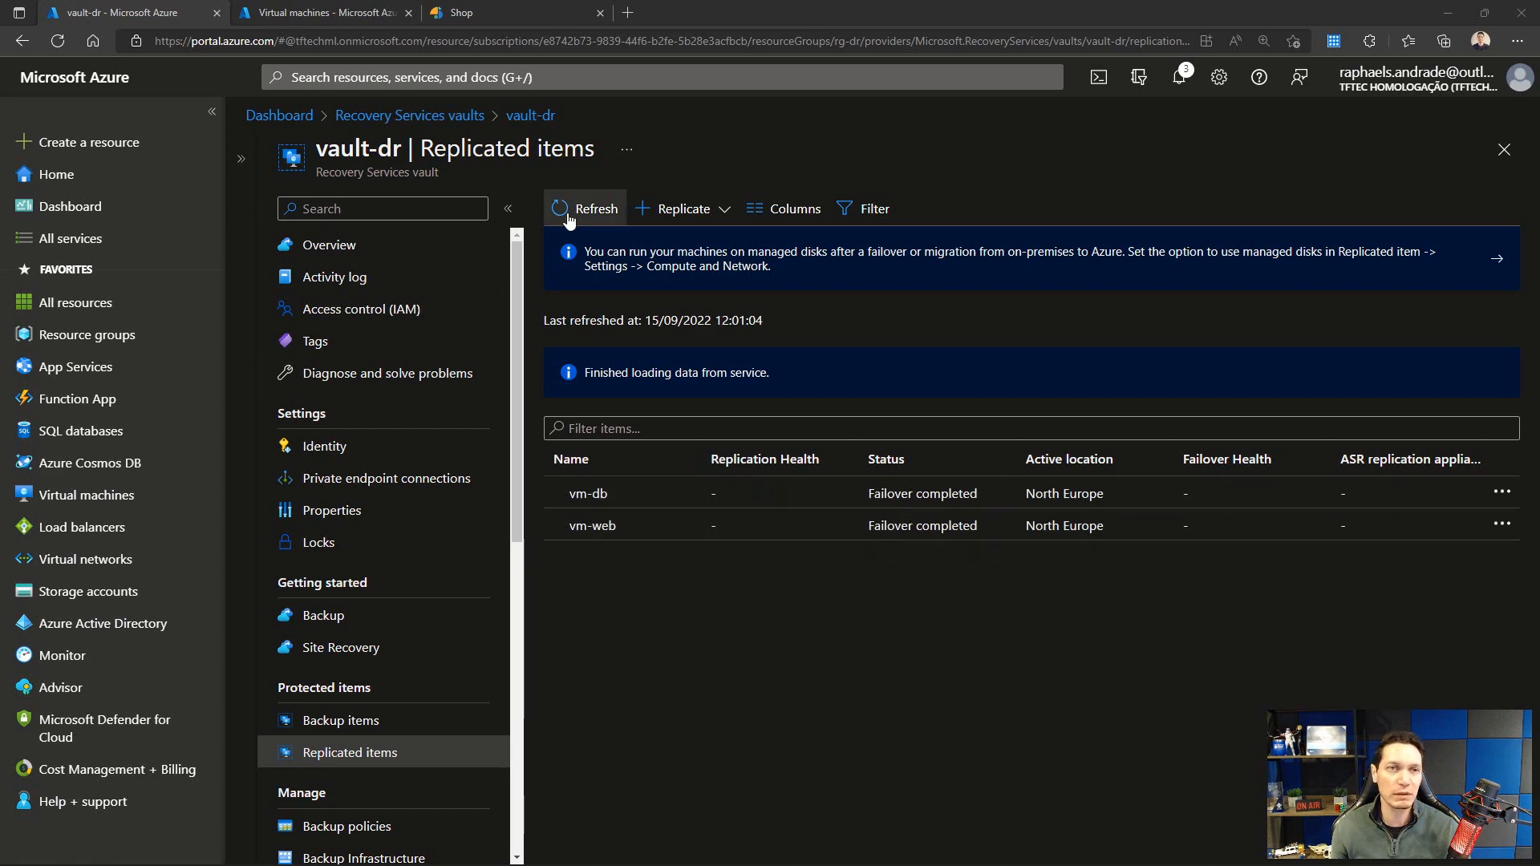
click(258, 10)
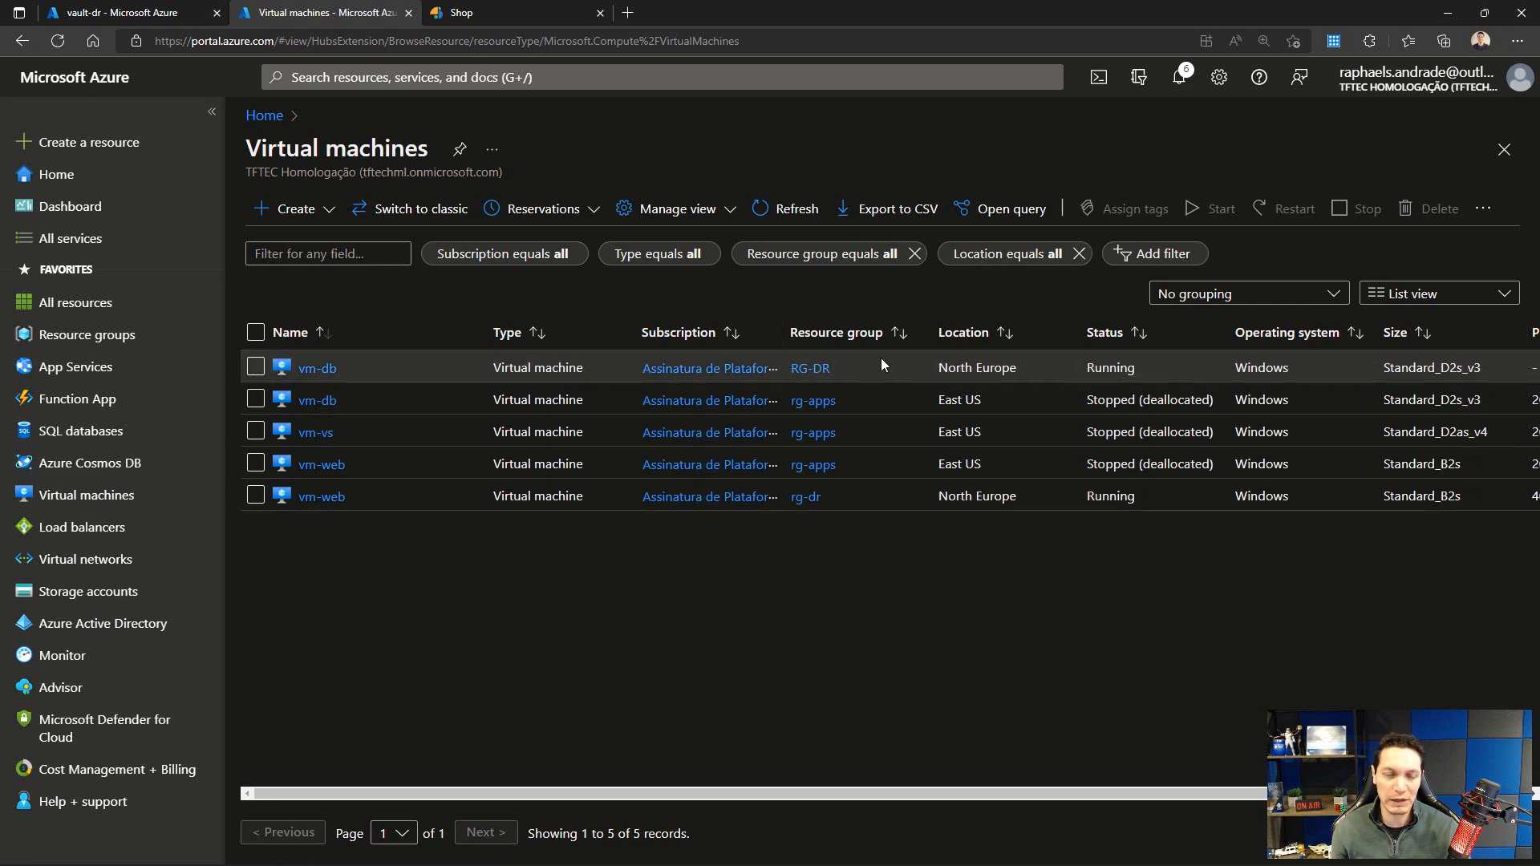
Step: Copy the public IP address of the North Europe vm-web in rg-dr, review its private IP address, and return to the virtual machines list
click(313, 498)
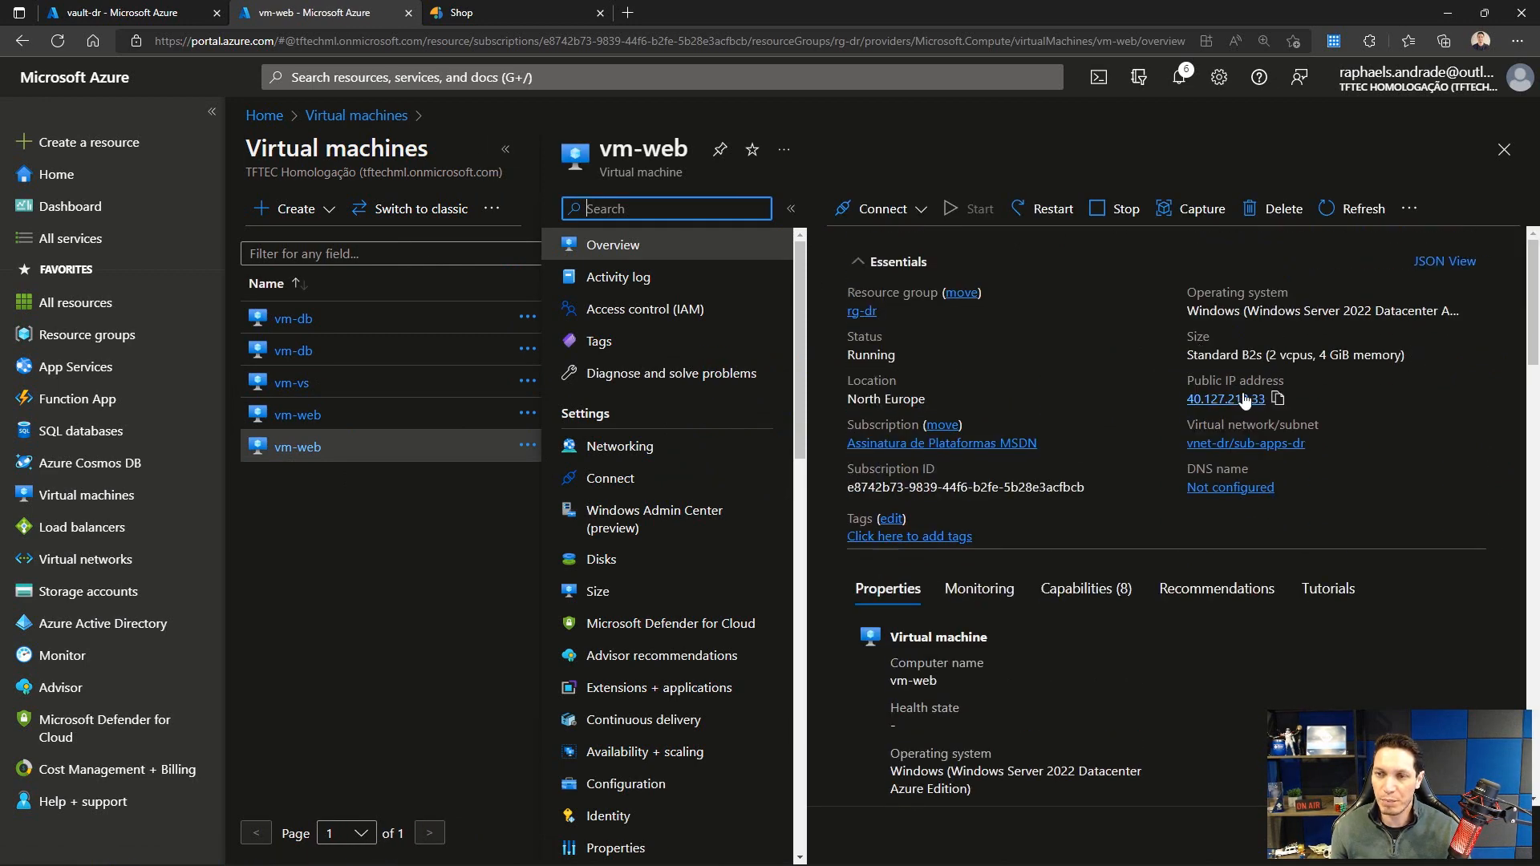
click(1278, 399)
scroll(1167, 427, down, 6)
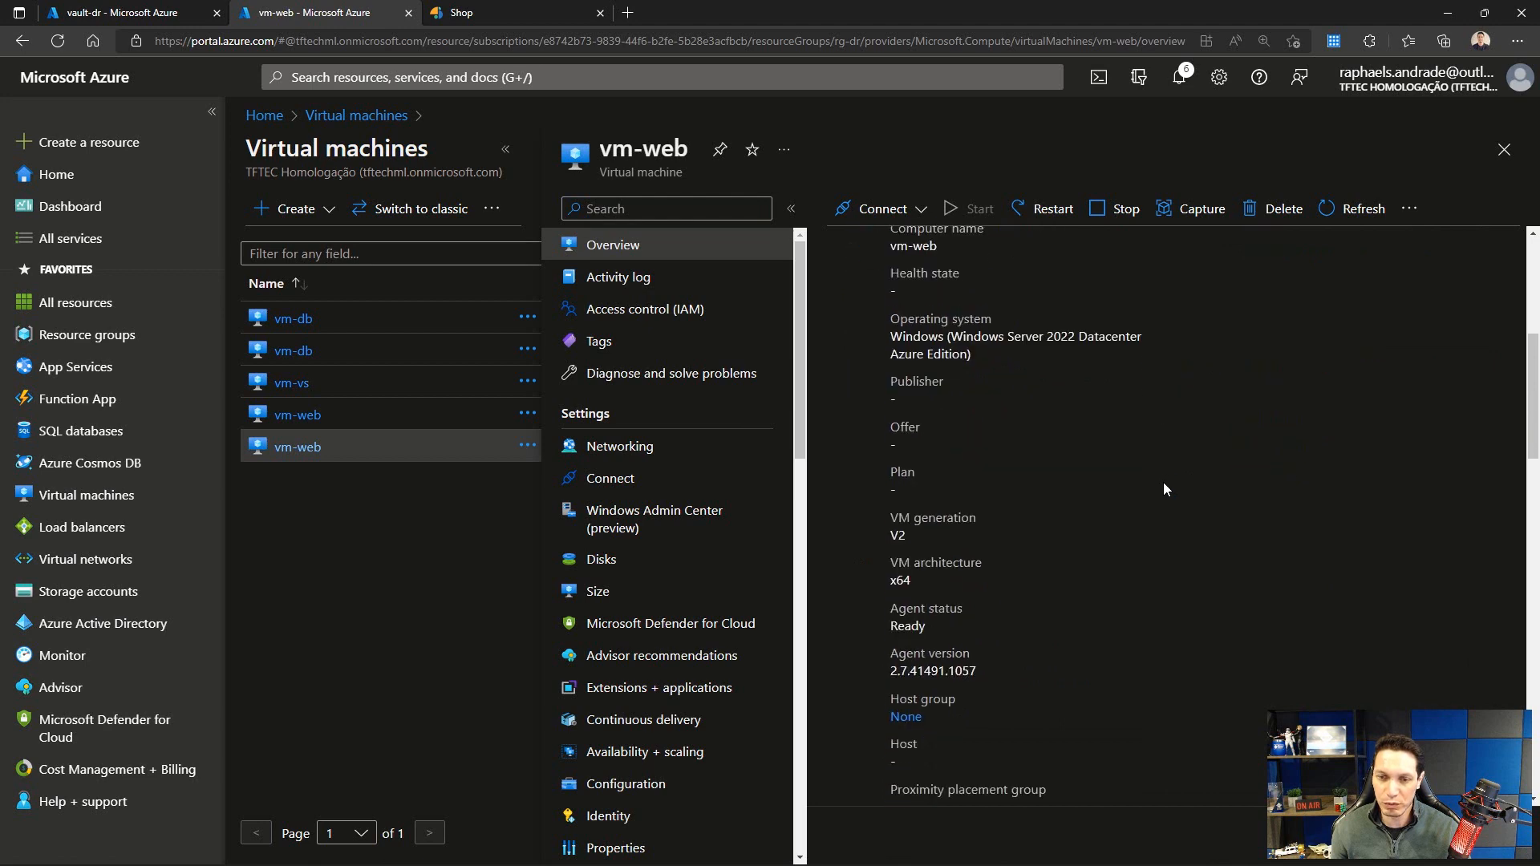
scroll(1157, 540, down, 10)
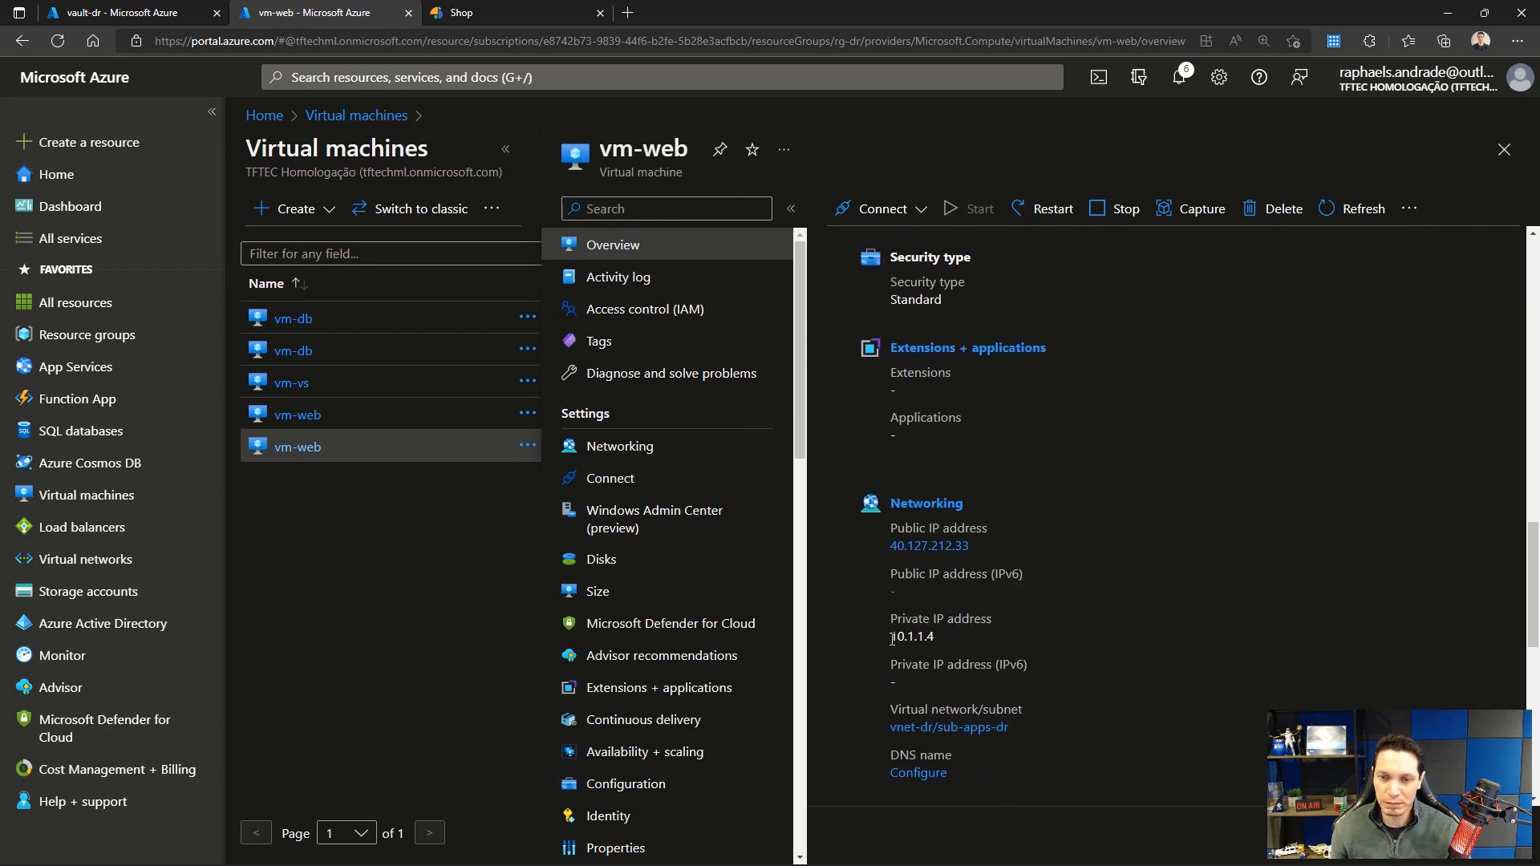
scroll(1188, 426, up, 8)
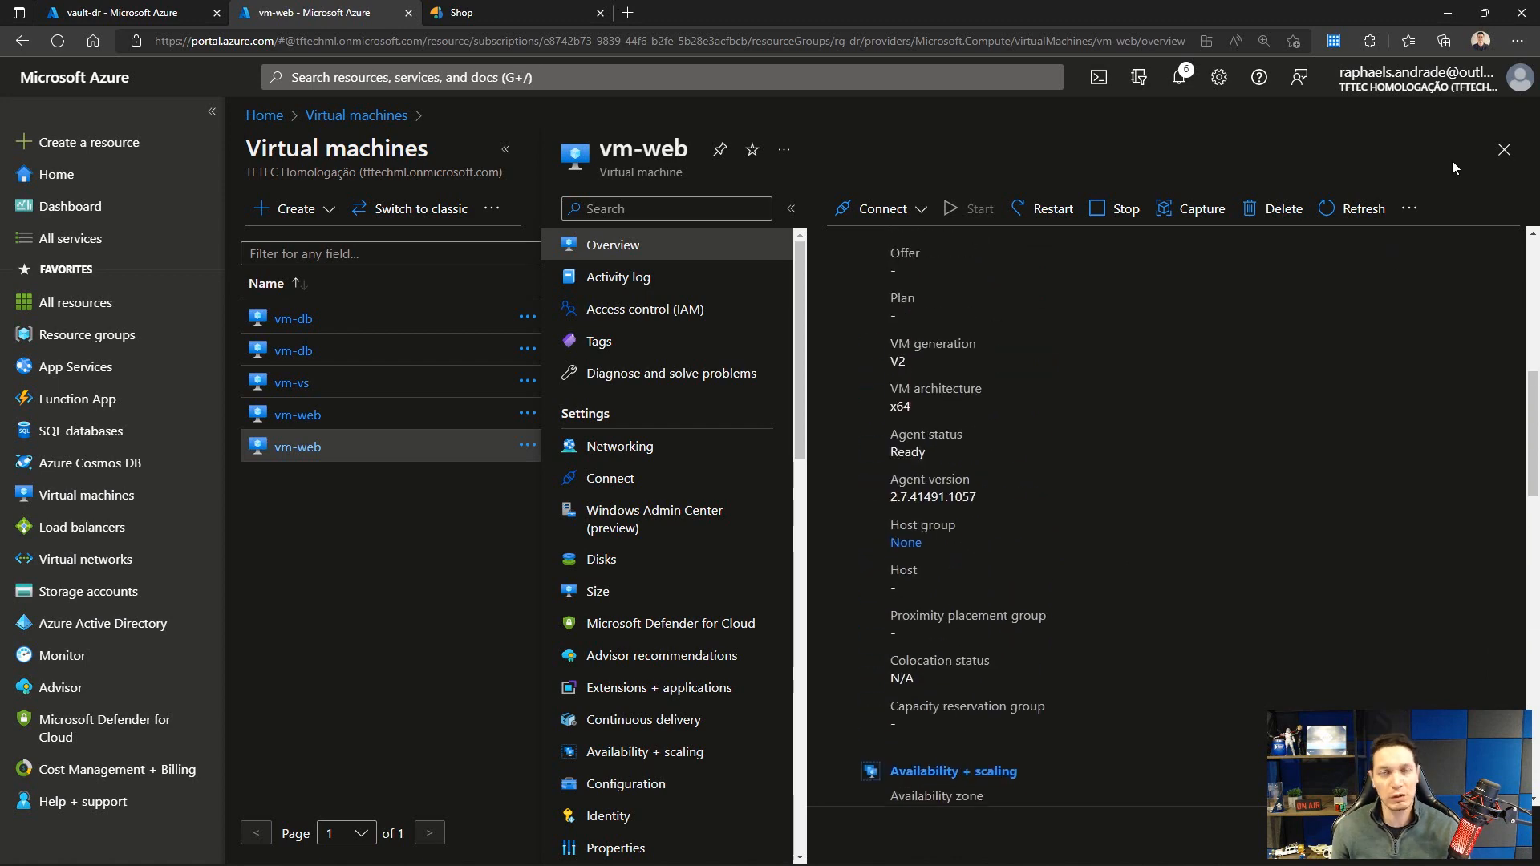
click(1505, 151)
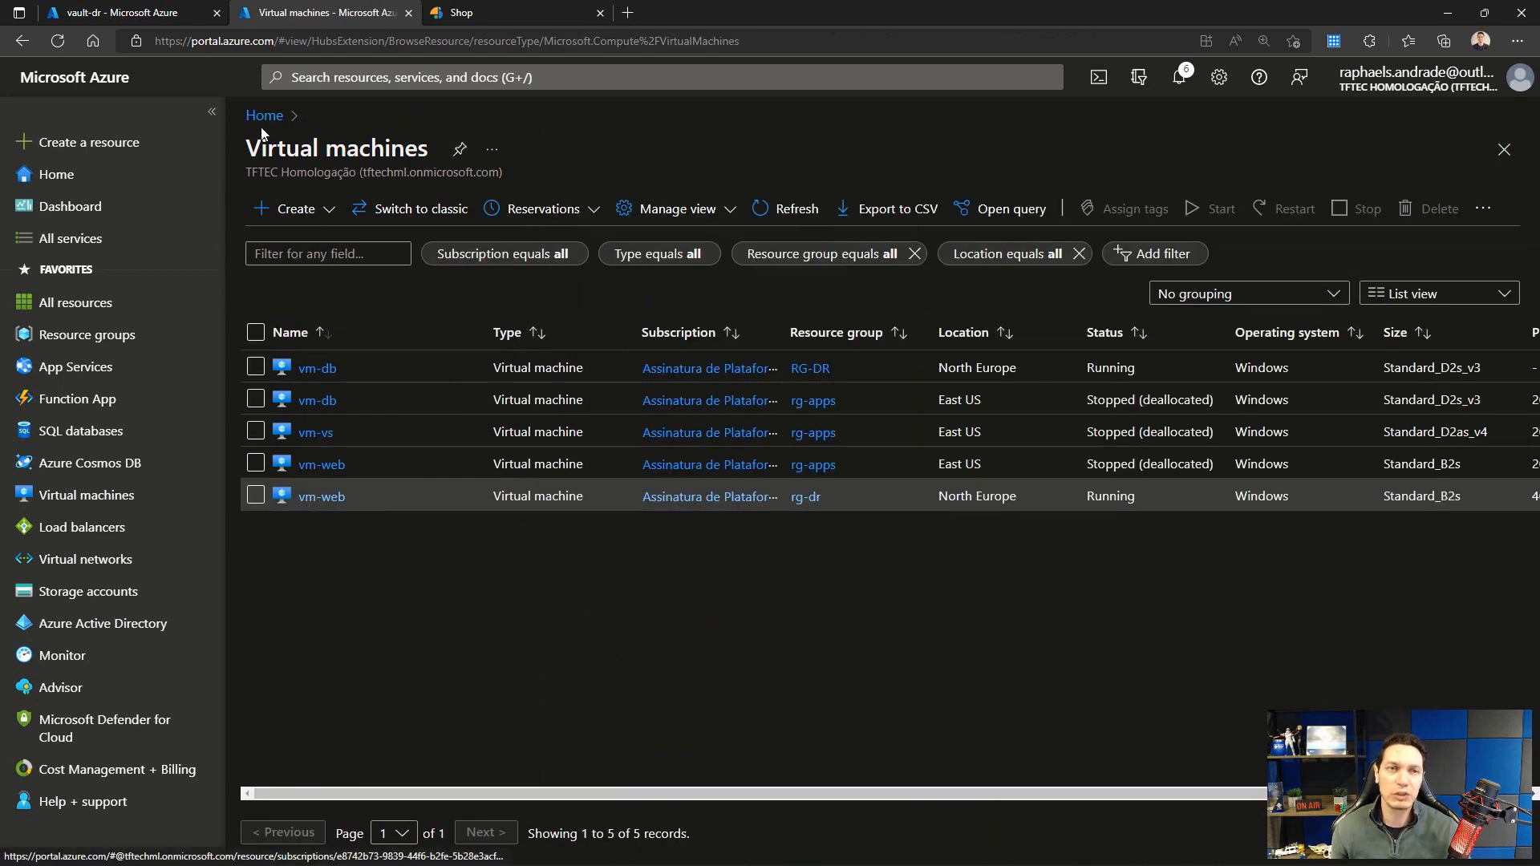
Step: Load the failed-over web server's address 40.127.212.33 in a new browser tab
click(628, 13)
key(ctrl+v)
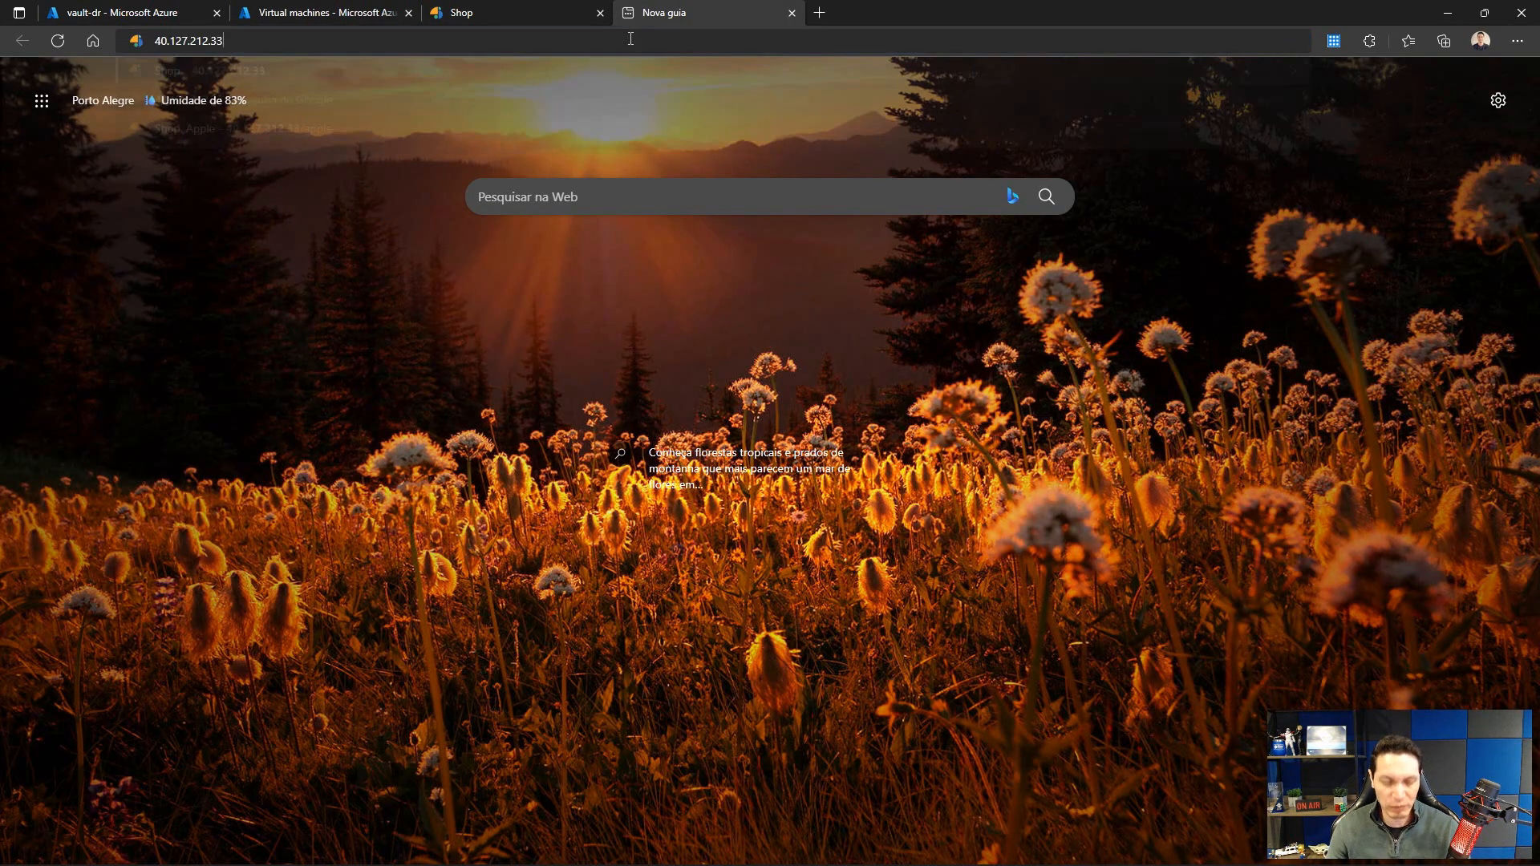
key(Return)
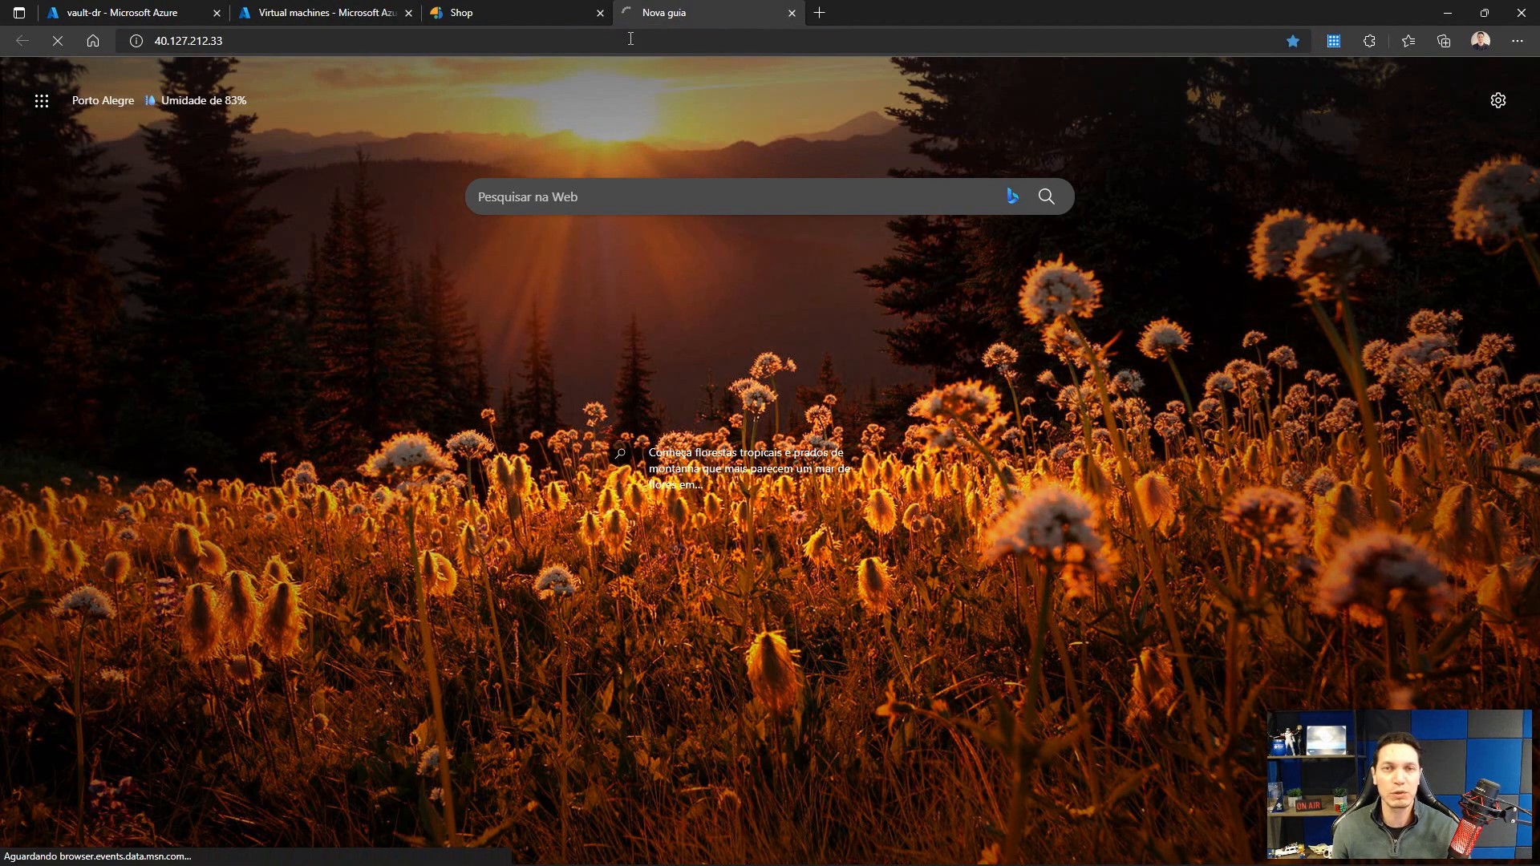
Step: Reload the original shop site at 20.185.183.179 and return to the page loading 40.127.212.33
click(434, 14)
click(349, 38)
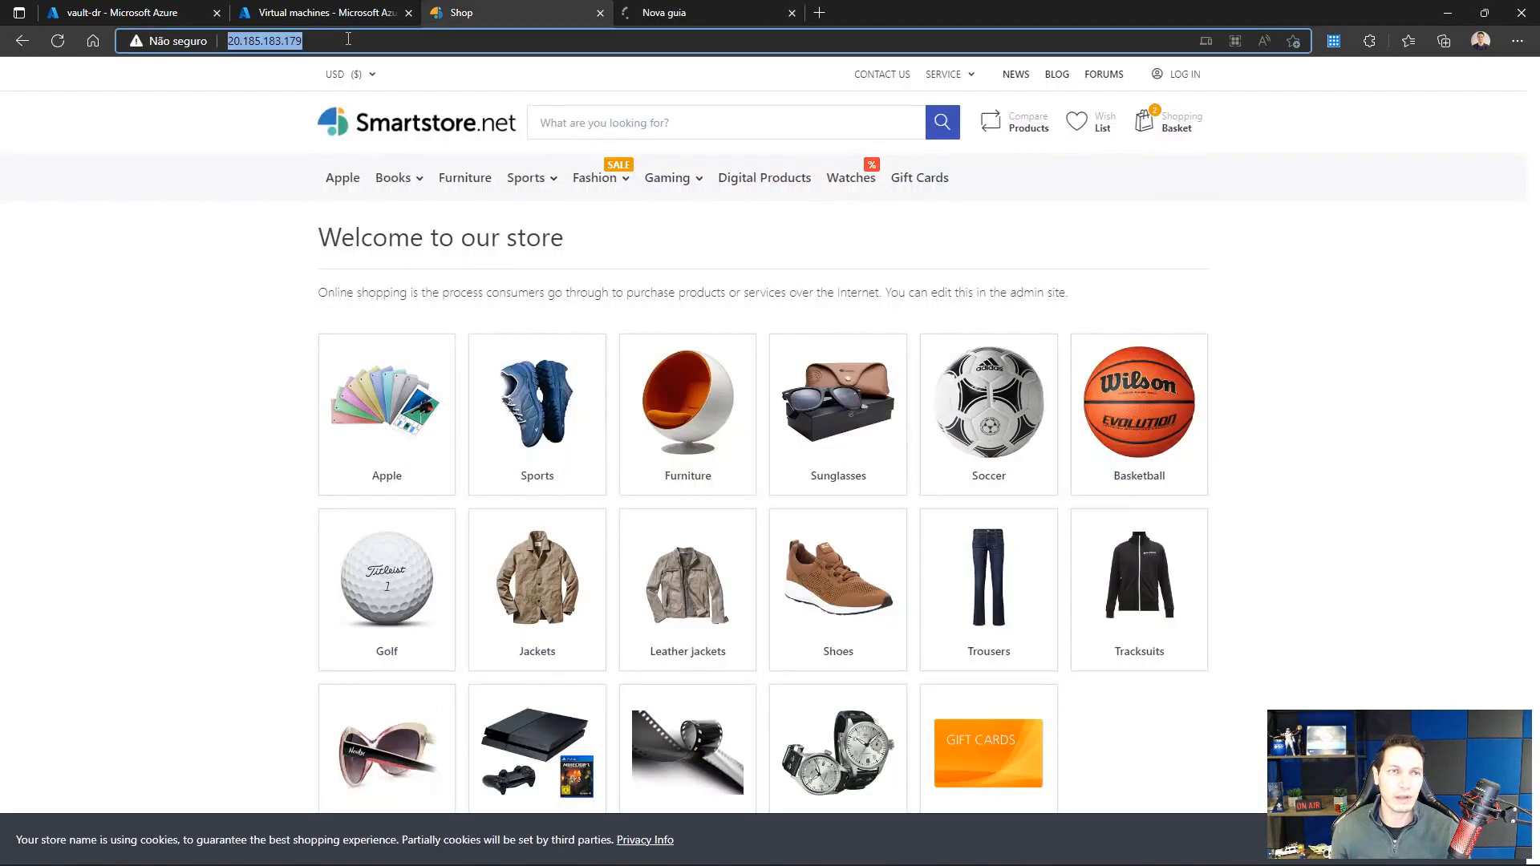
key(Return)
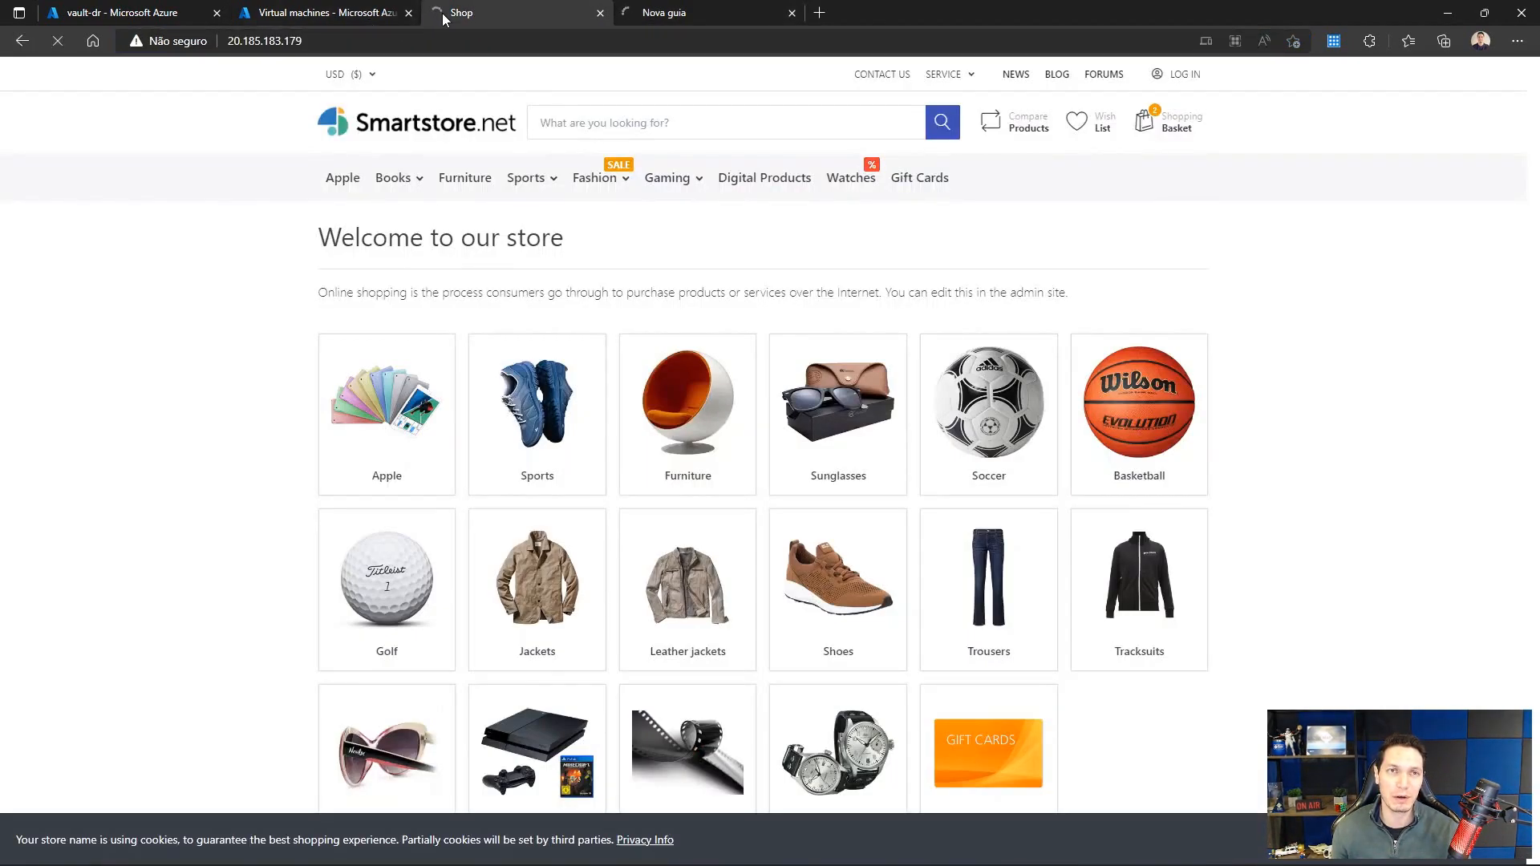
click(655, 14)
click(666, 43)
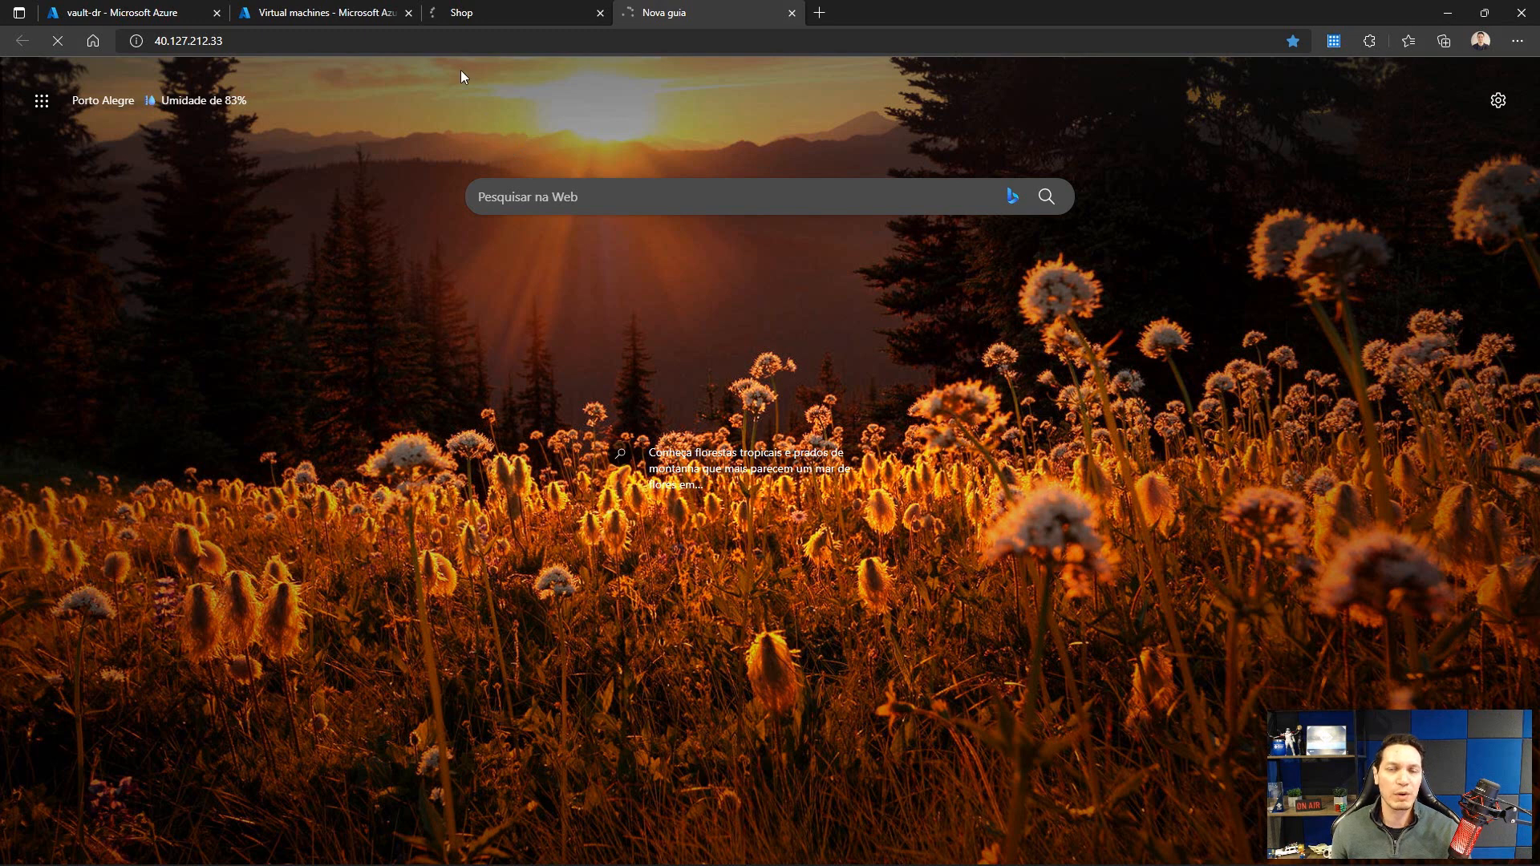
Step: Open vm-db from vault-dr's replicated items and review the additional actions offered for it
click(124, 9)
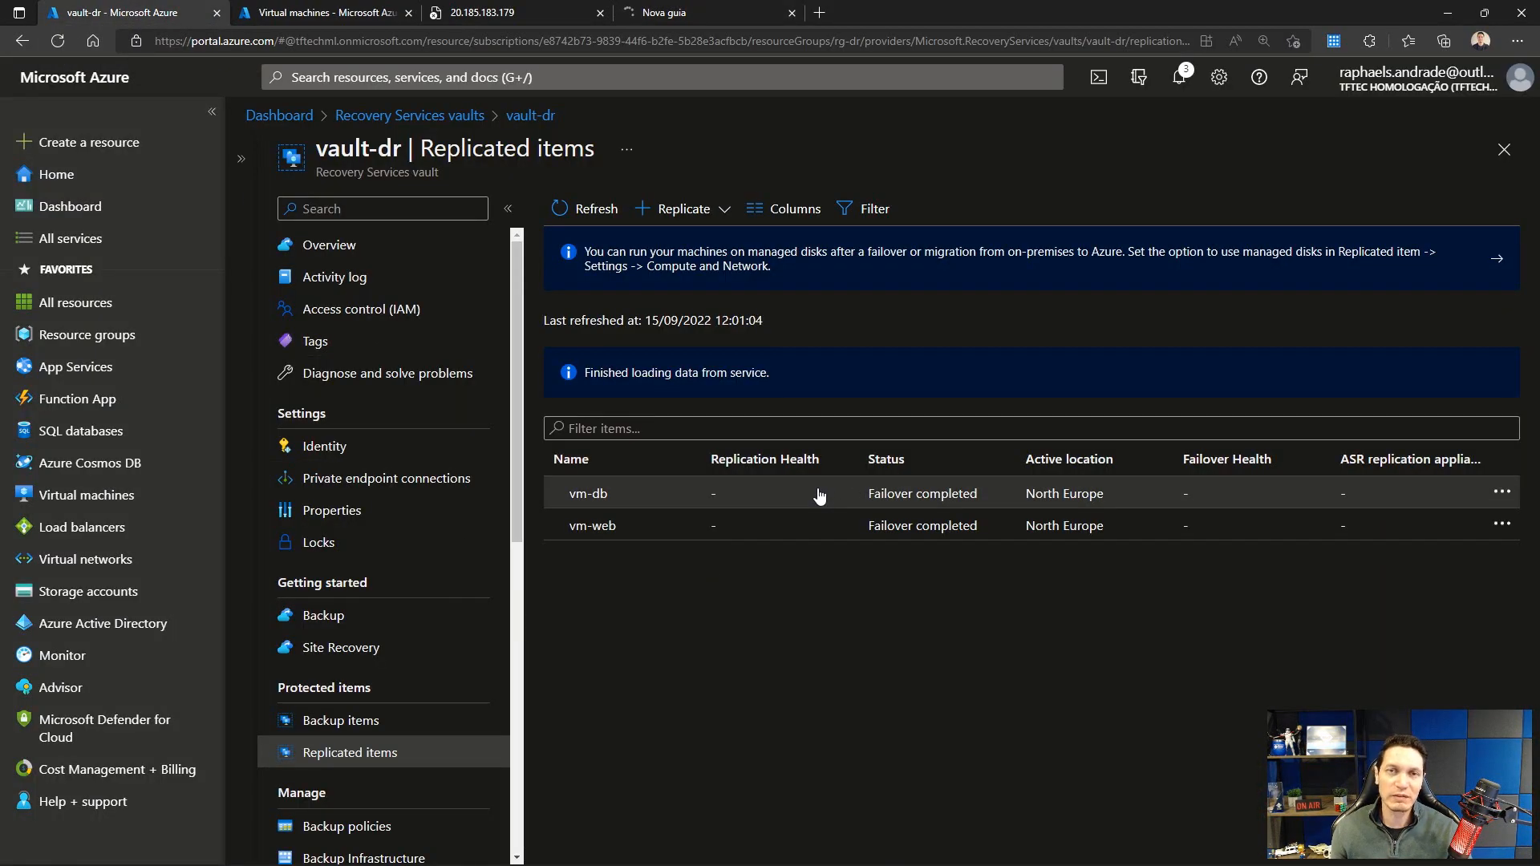
click(588, 492)
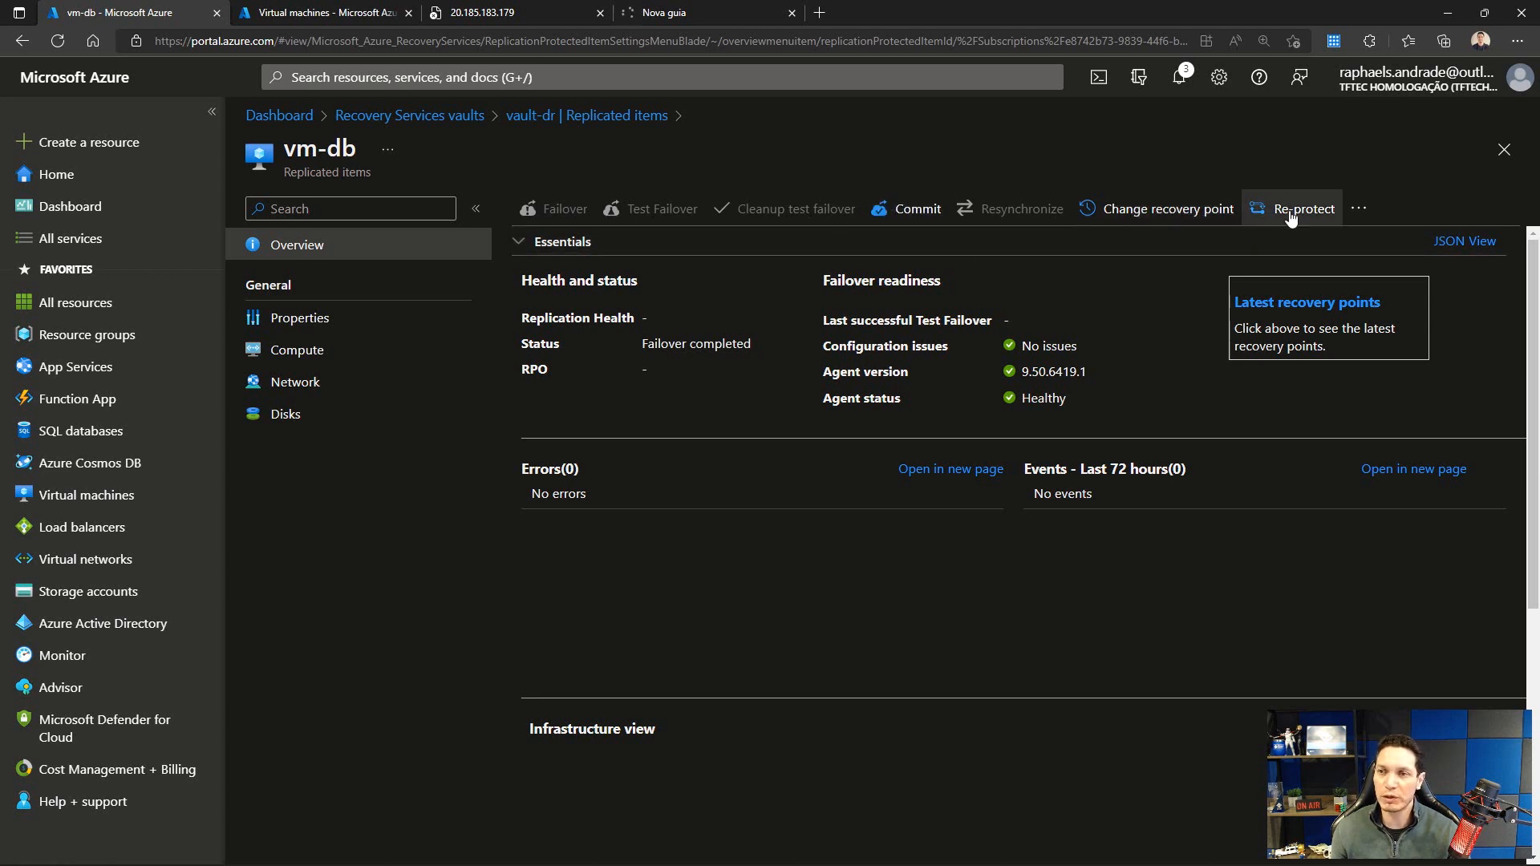
click(1358, 208)
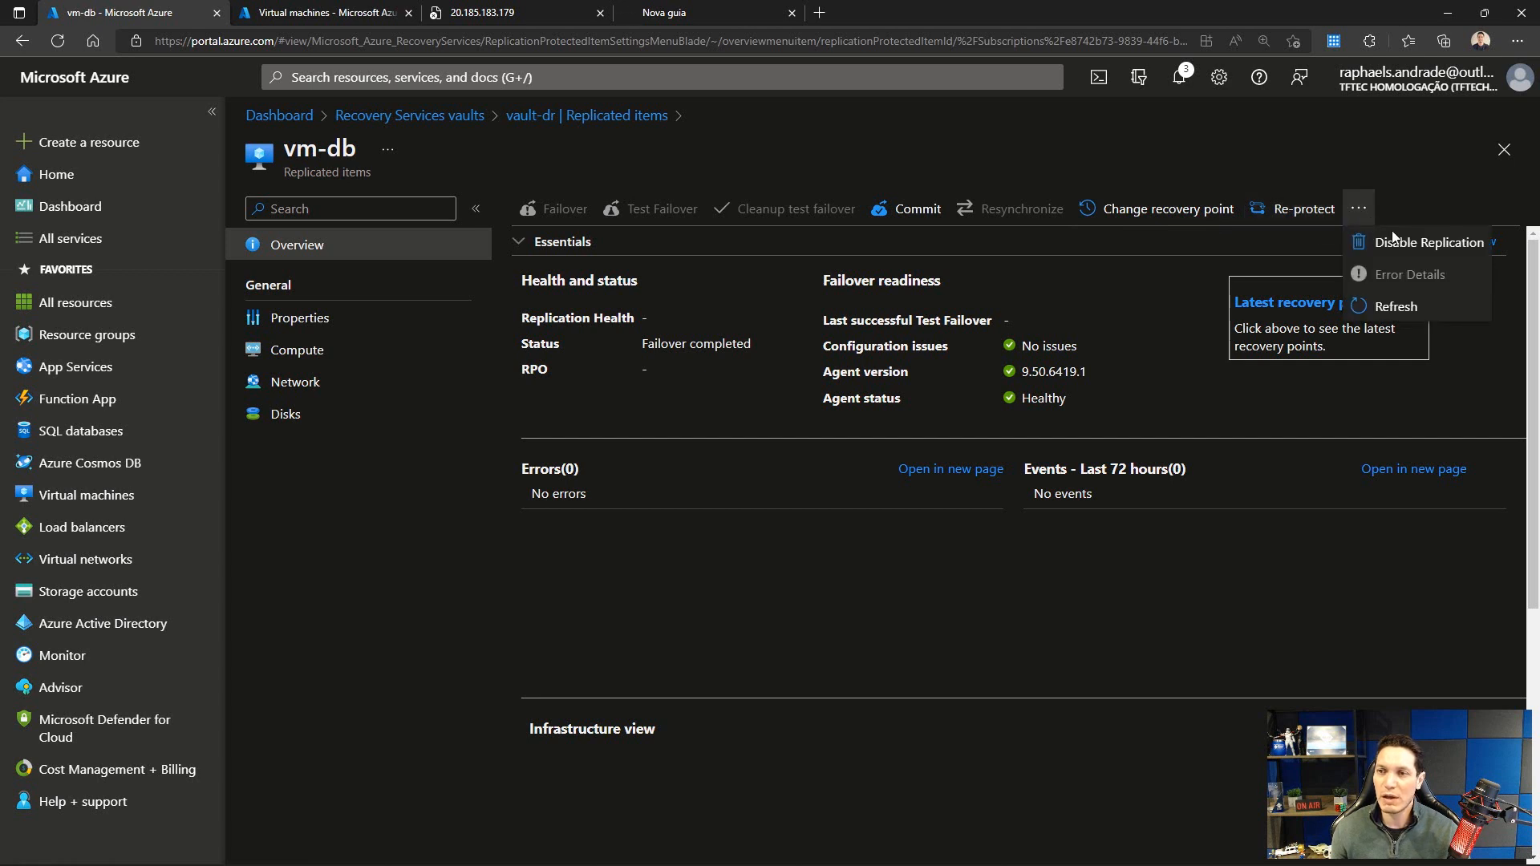
click(1225, 143)
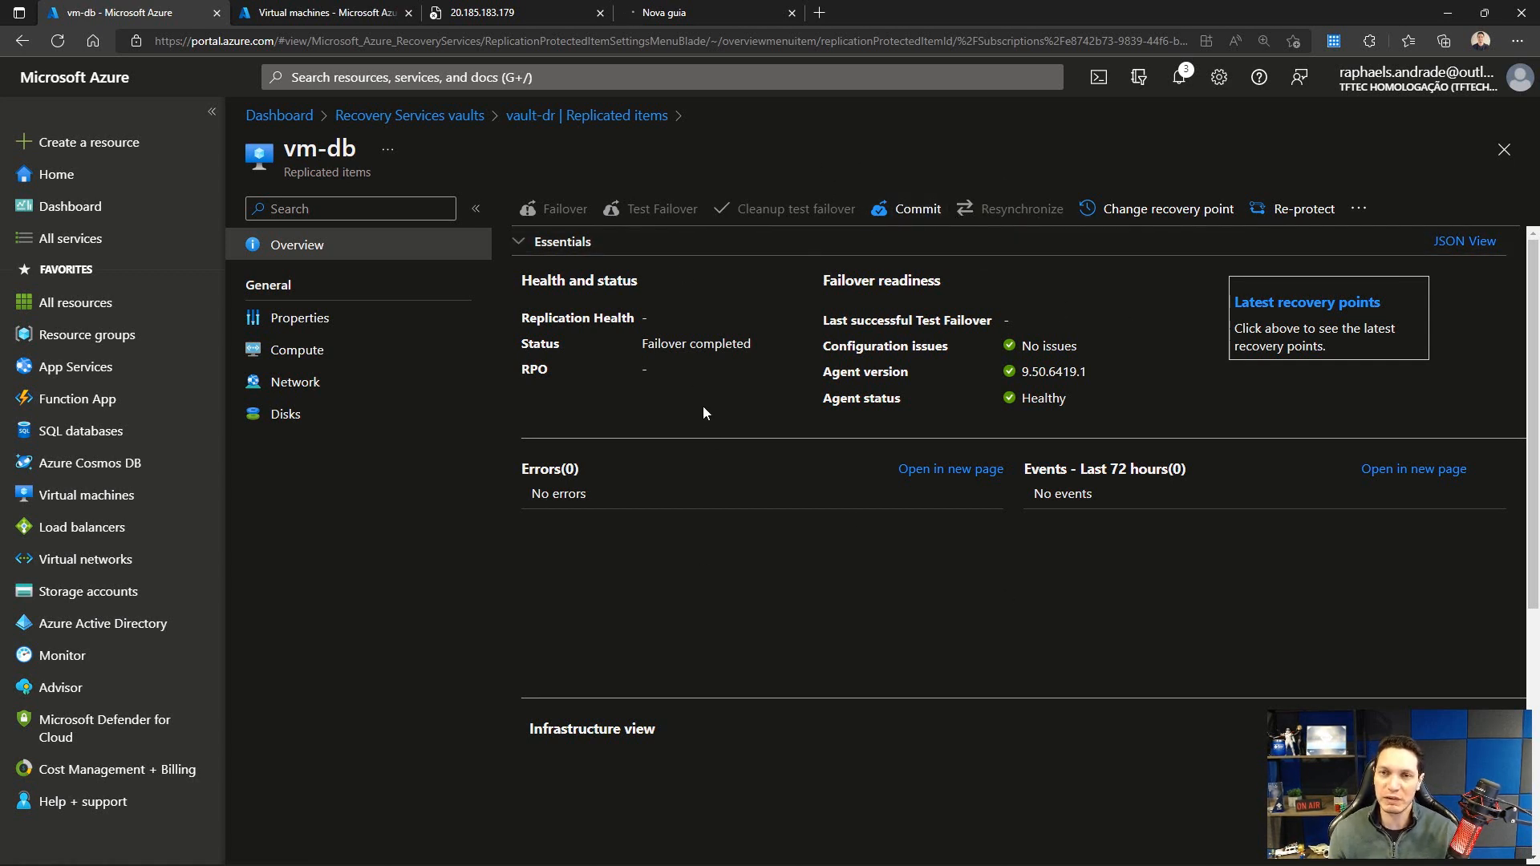
Step: Review the recovery points available for changing vm-db's recovery point, and return to its overview without applying a change
click(1112, 210)
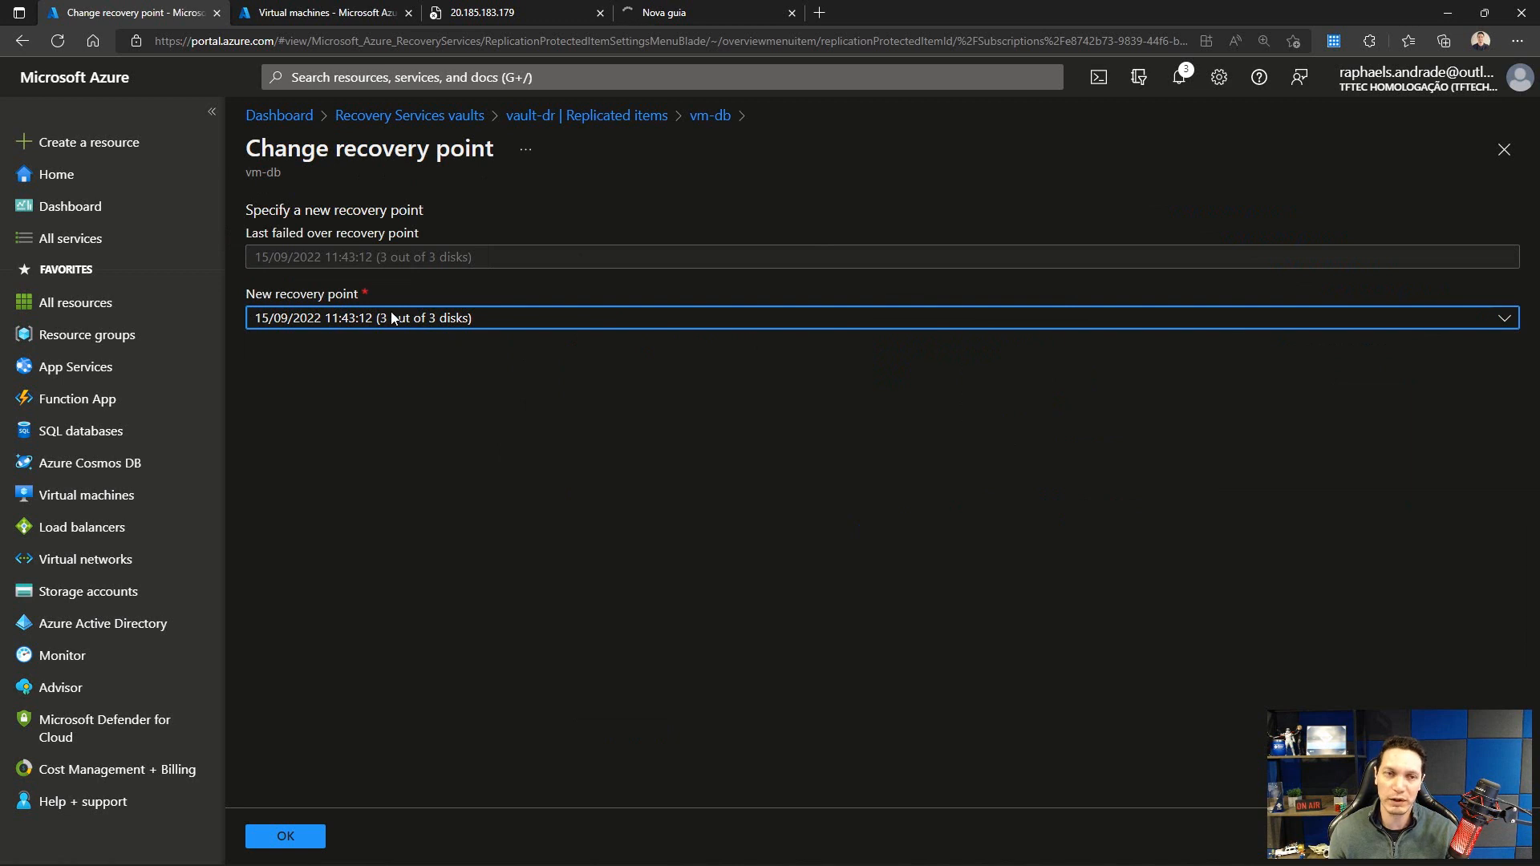
click(475, 318)
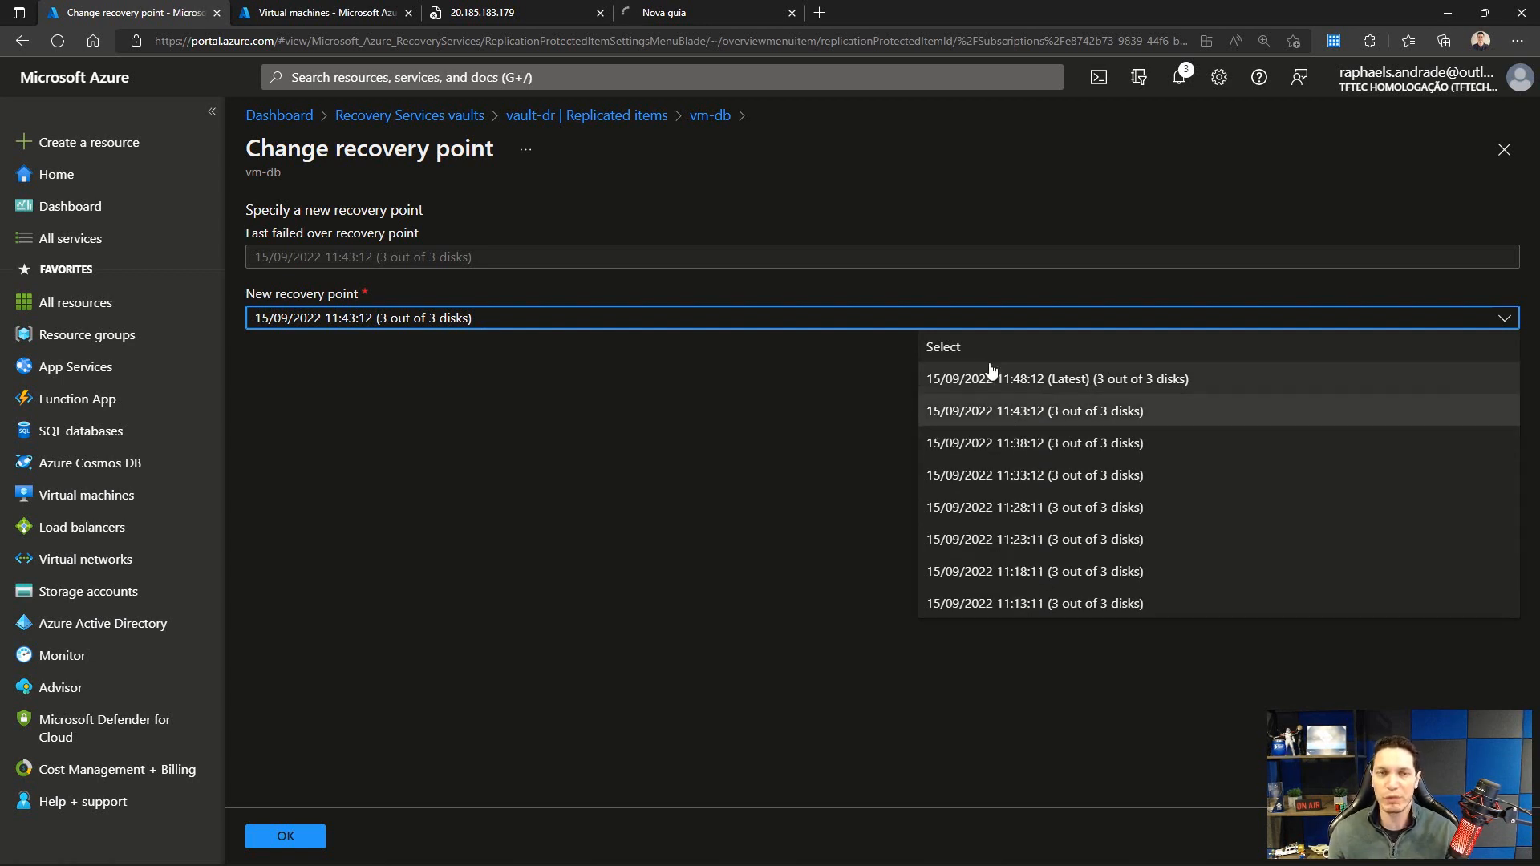
click(741, 484)
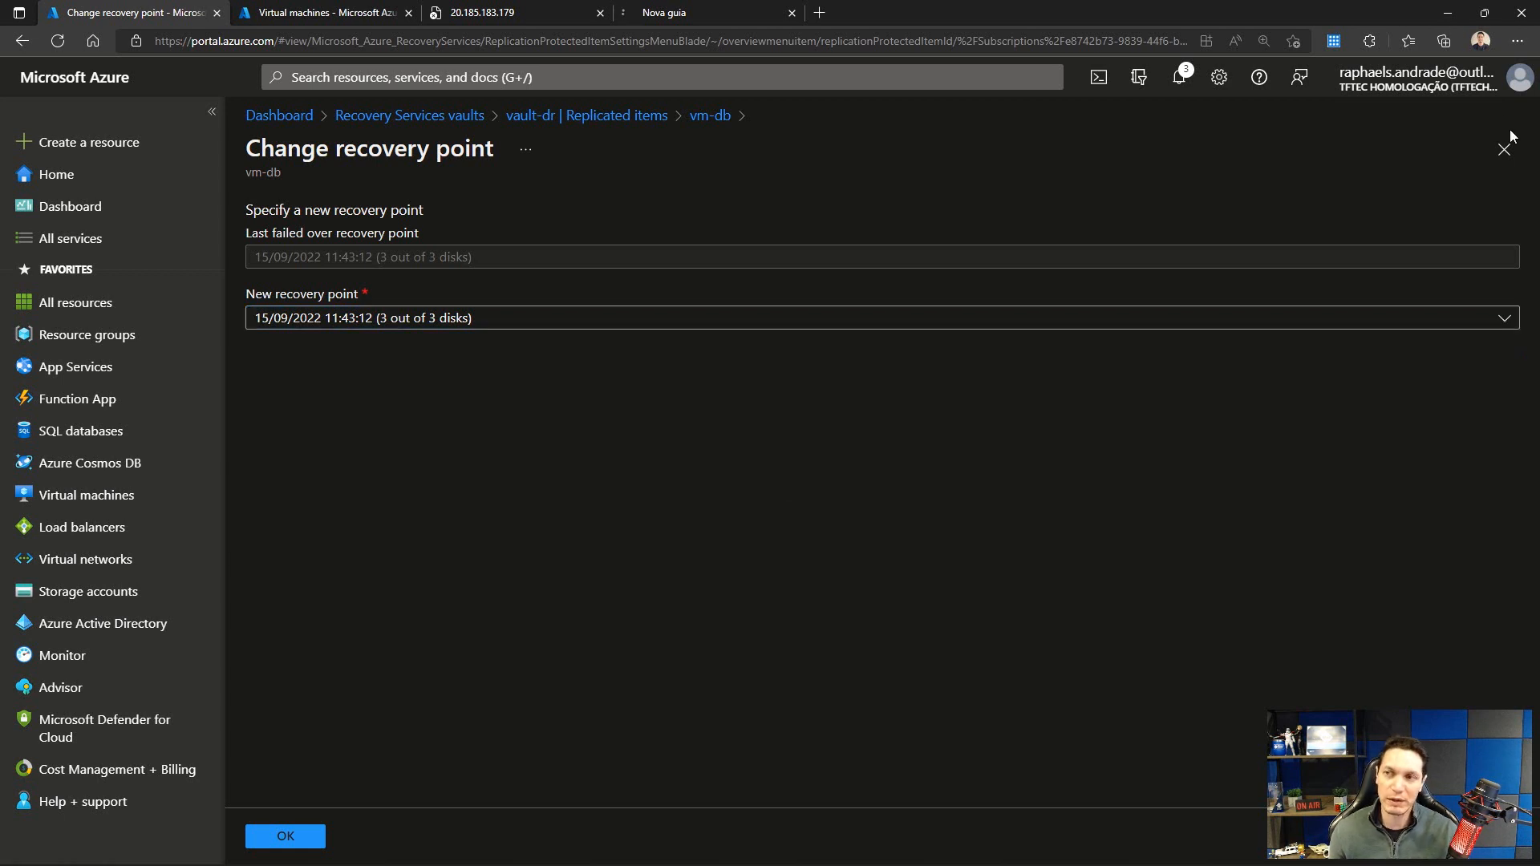
click(710, 114)
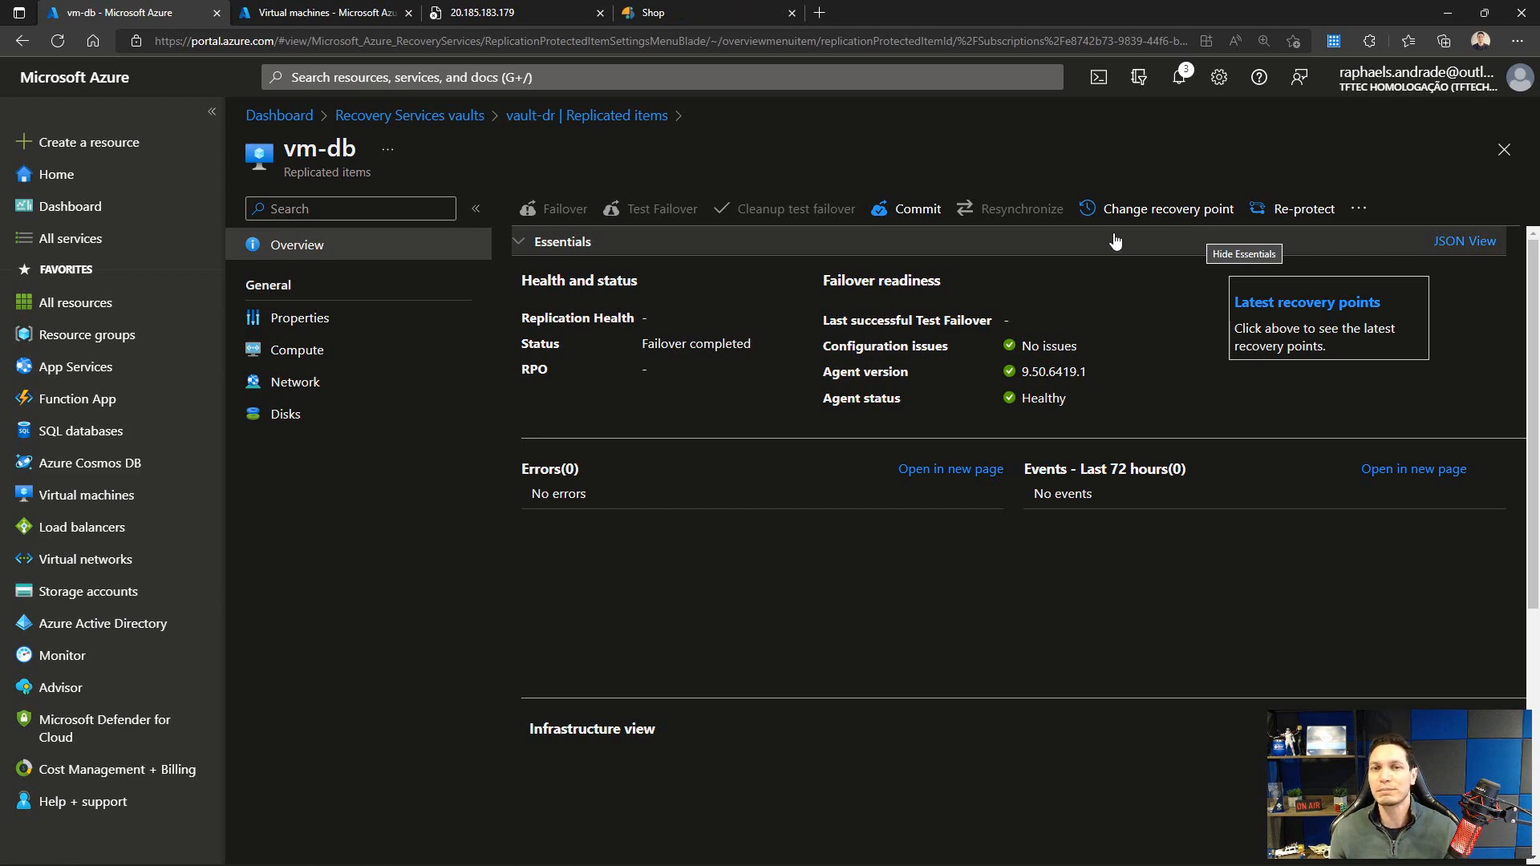
Step: Check the shop at 40.127.212.33 against the original site at 20.185.183.179, and open the DR shop's Apple category
click(674, 13)
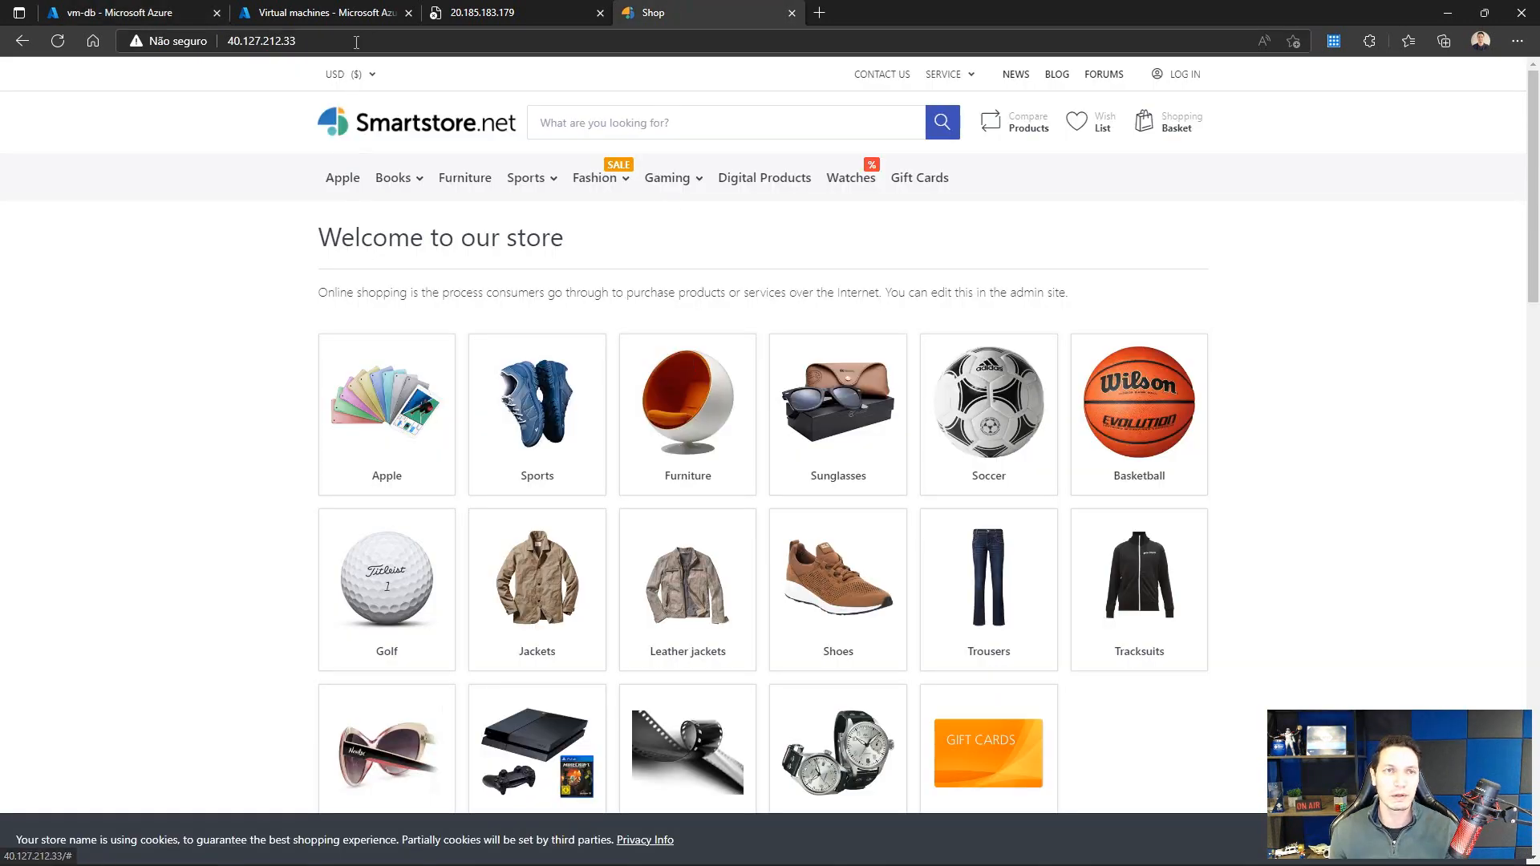
click(449, 12)
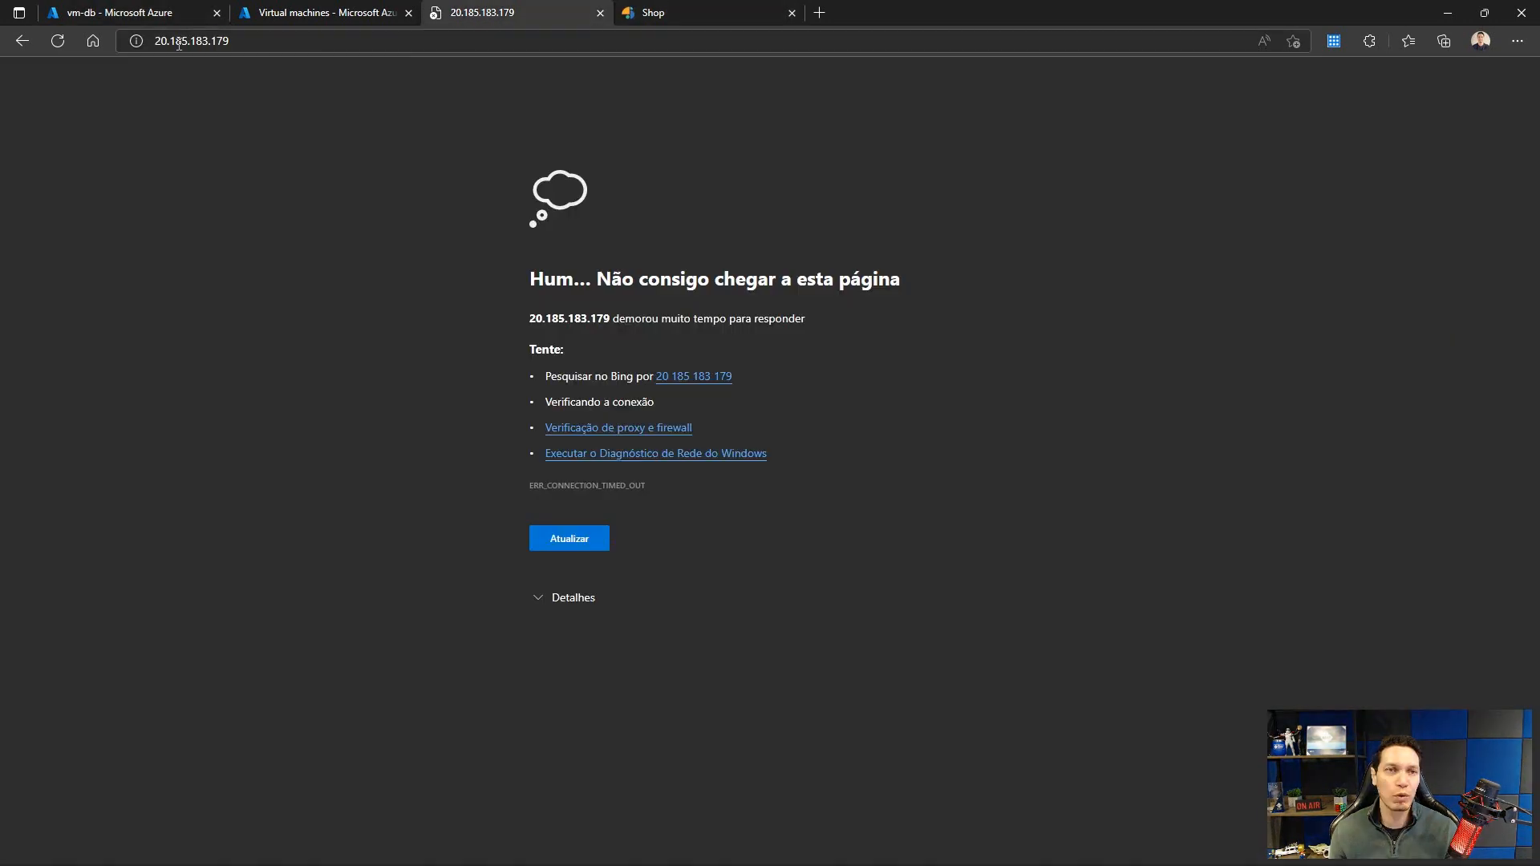
click(706, 12)
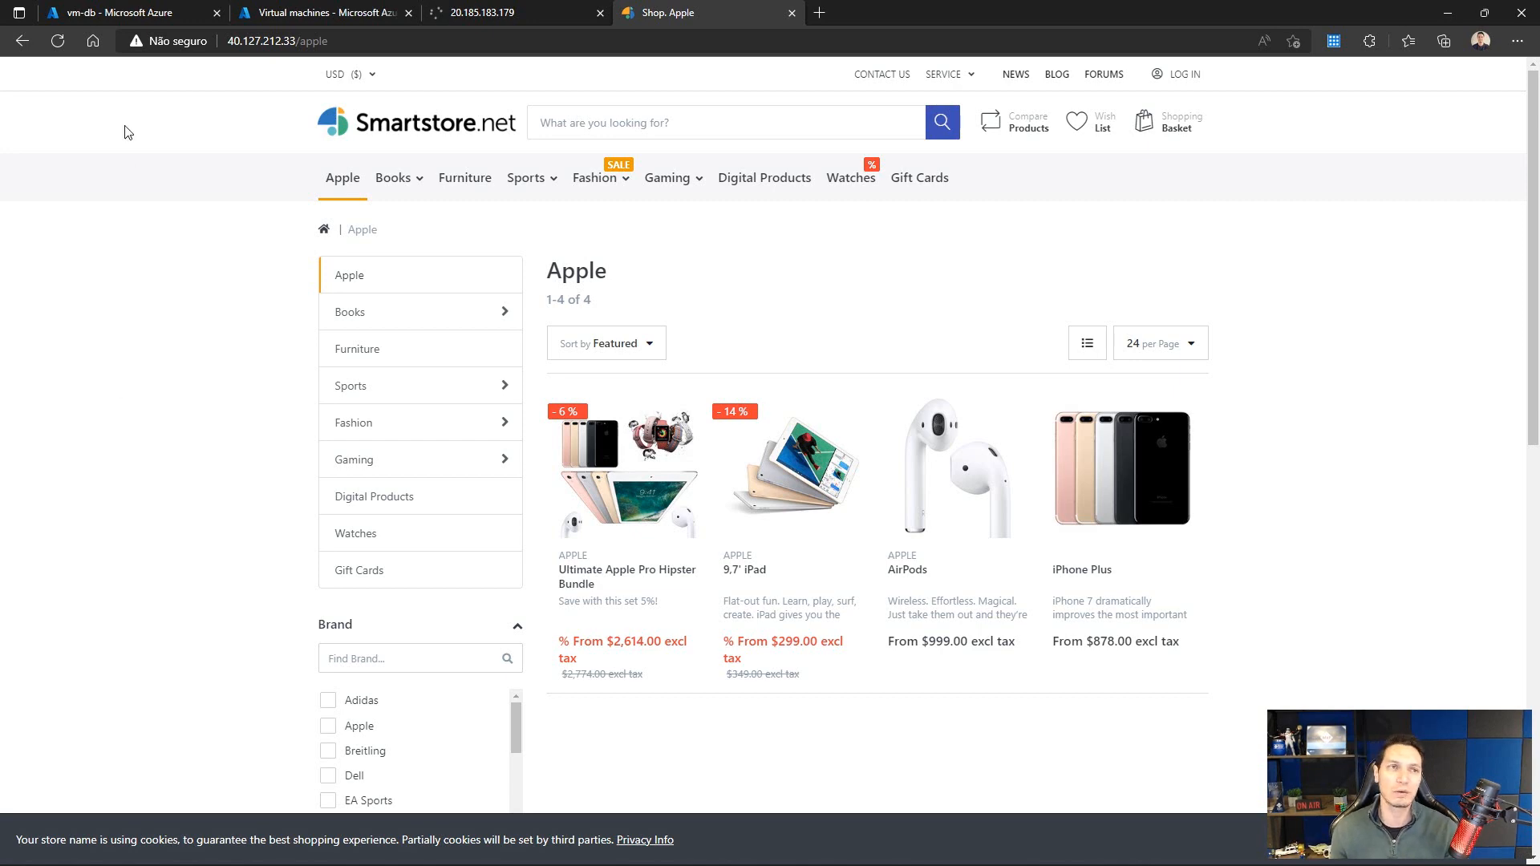
Step: Return to the vm-db replicated item, read the commit warning, and commit its failover
click(147, 15)
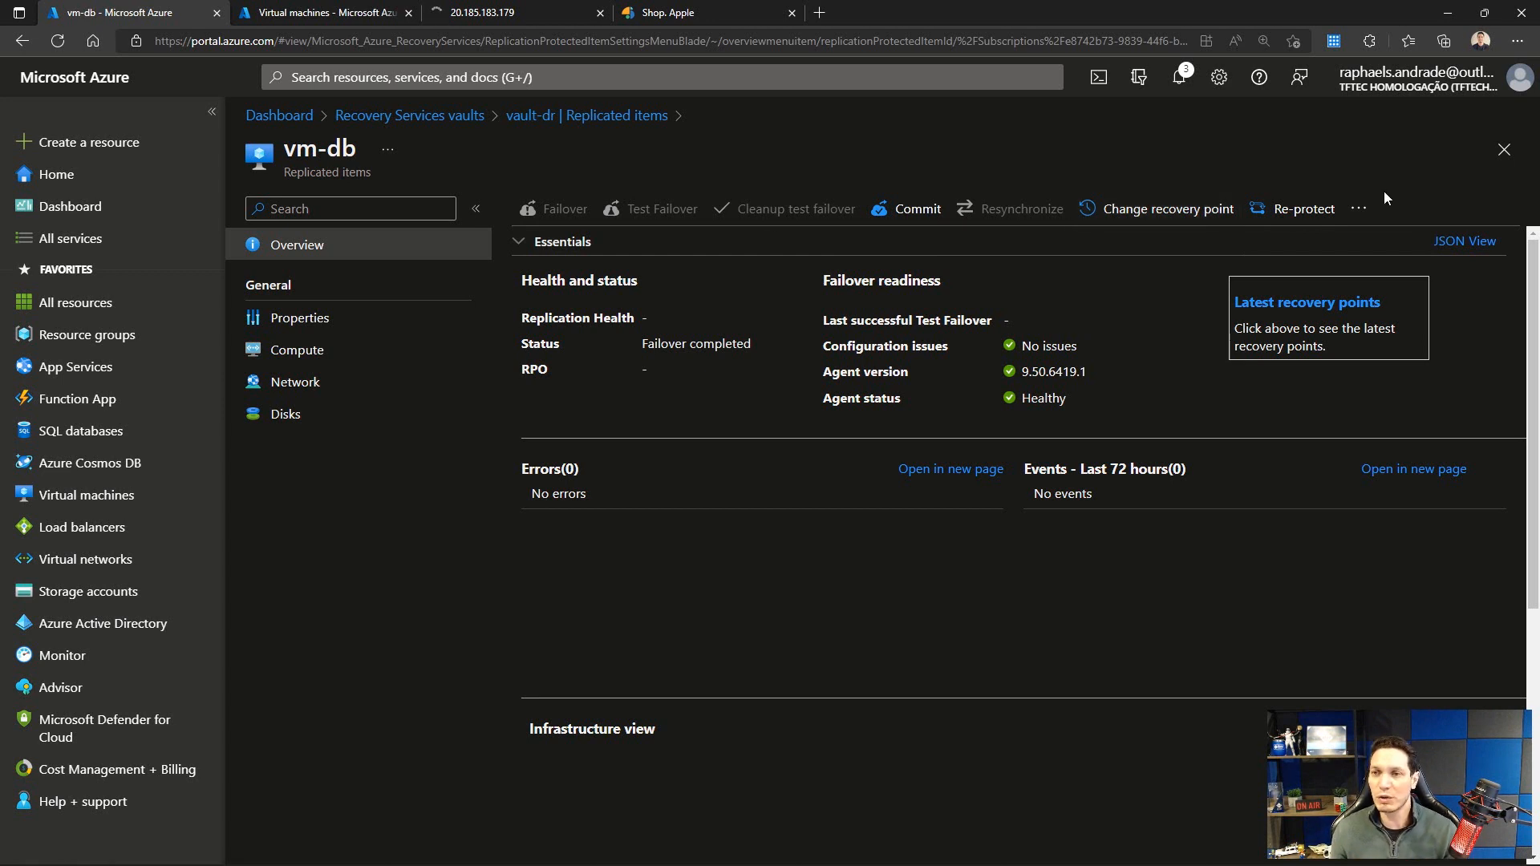
click(1358, 208)
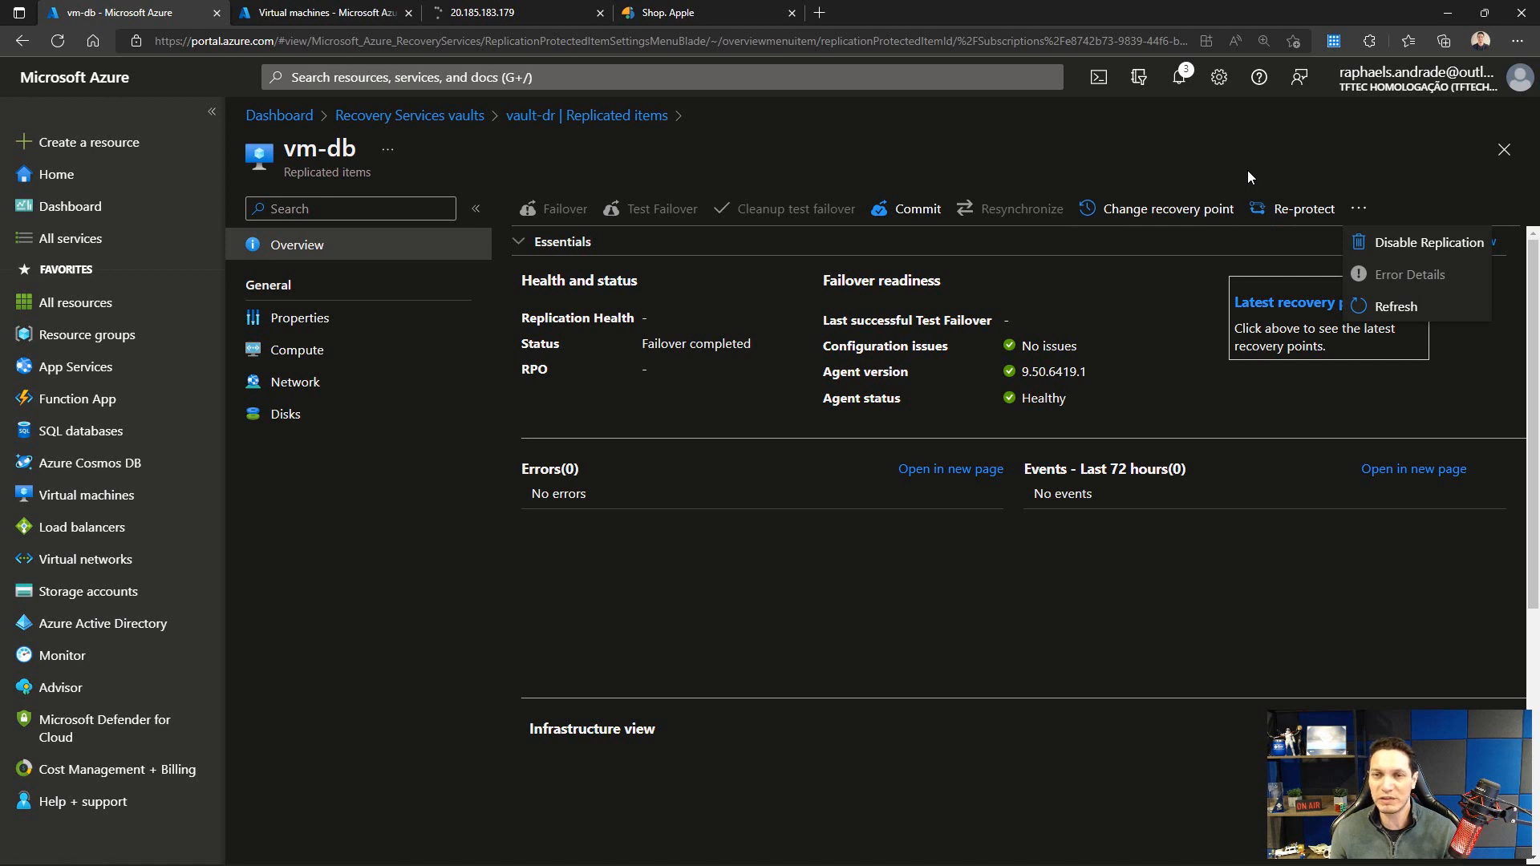
click(1248, 170)
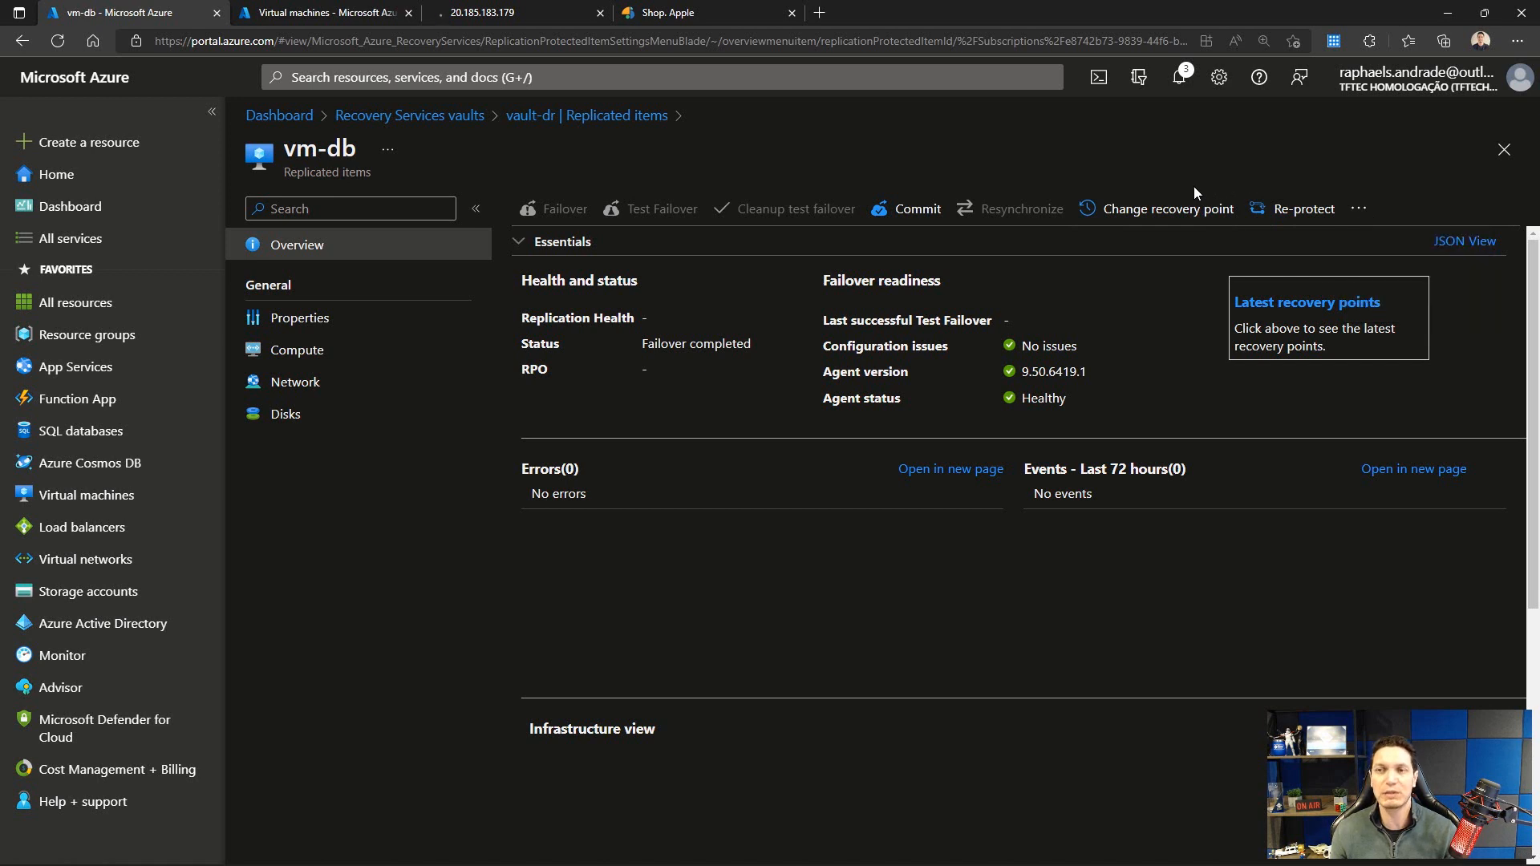
click(923, 205)
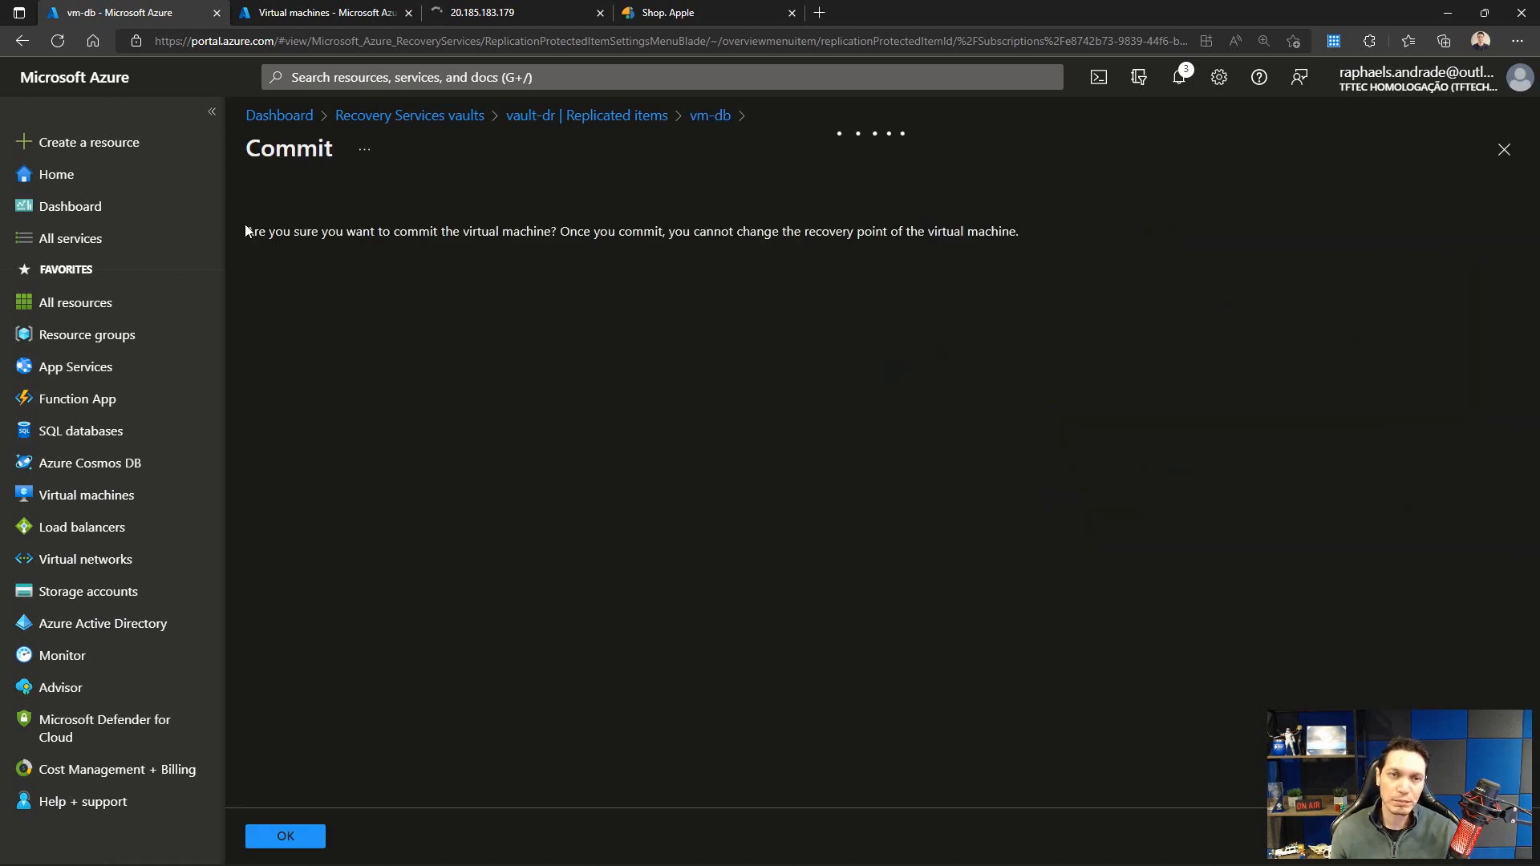
drag(252, 231, 875, 247)
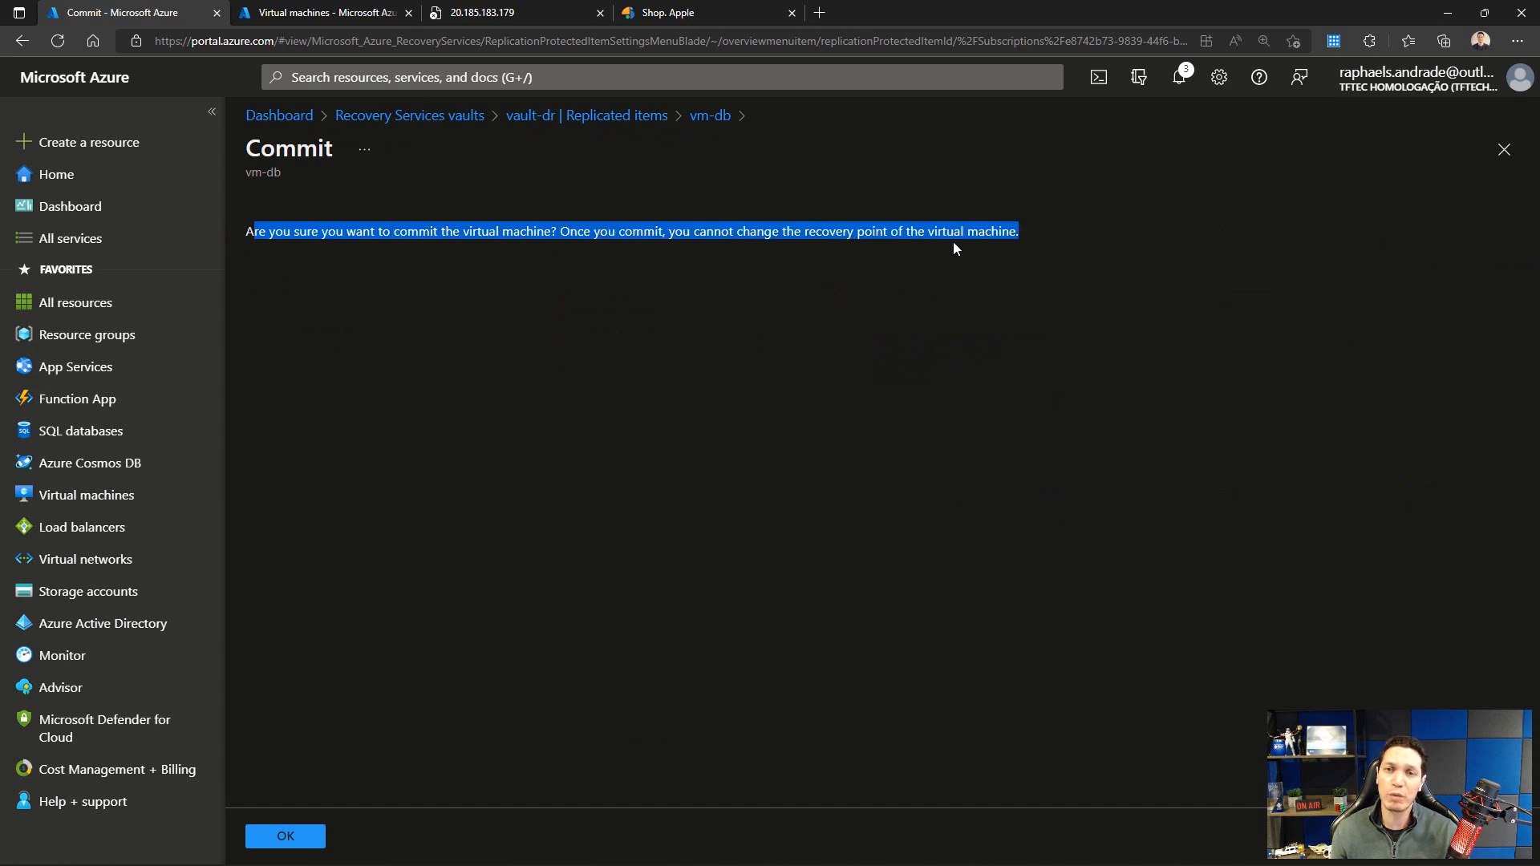
click(824, 348)
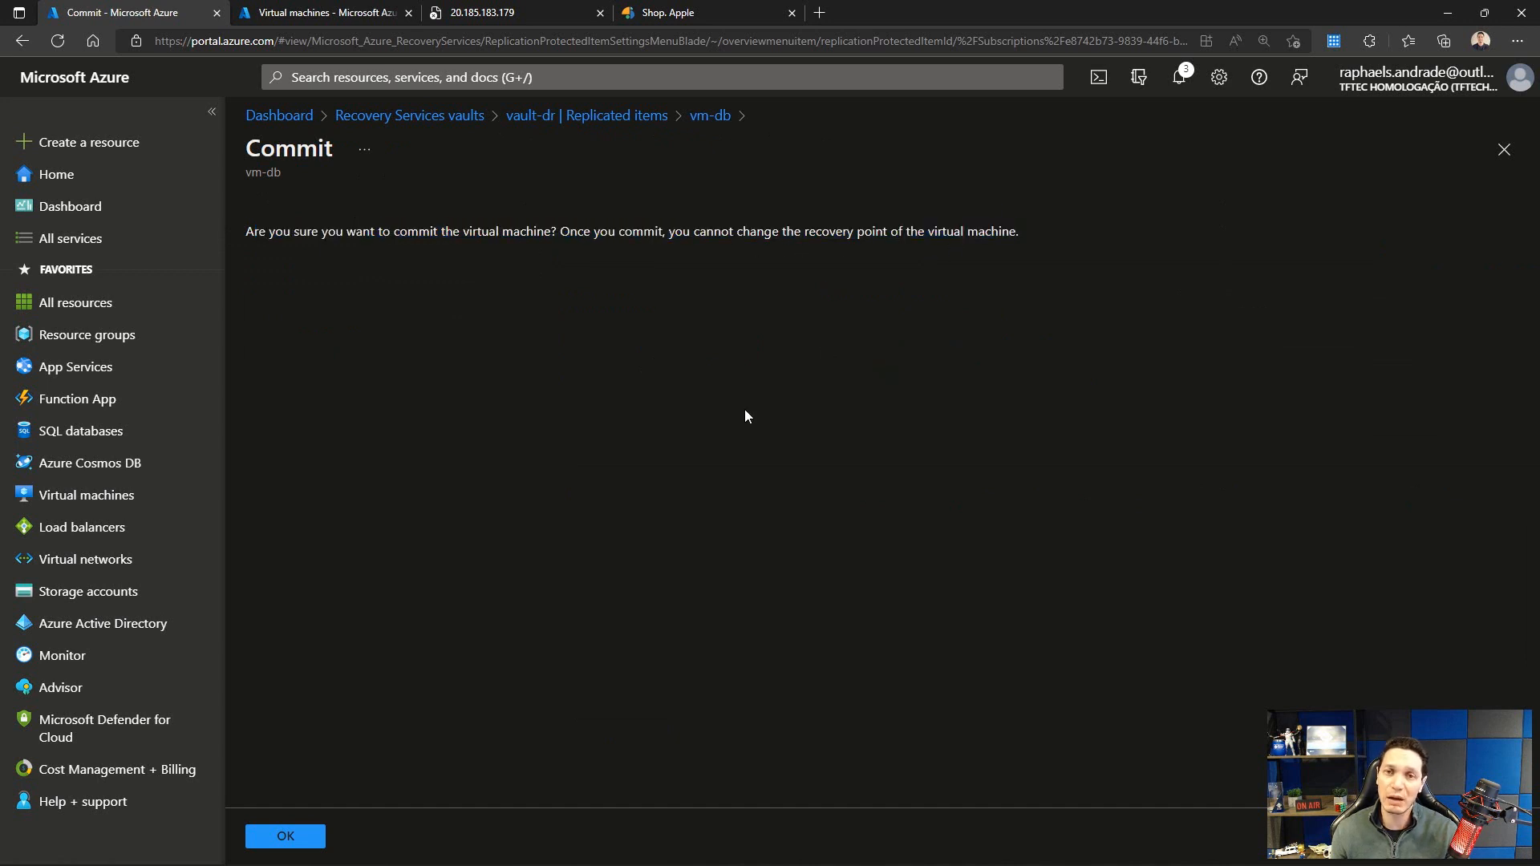
click(275, 836)
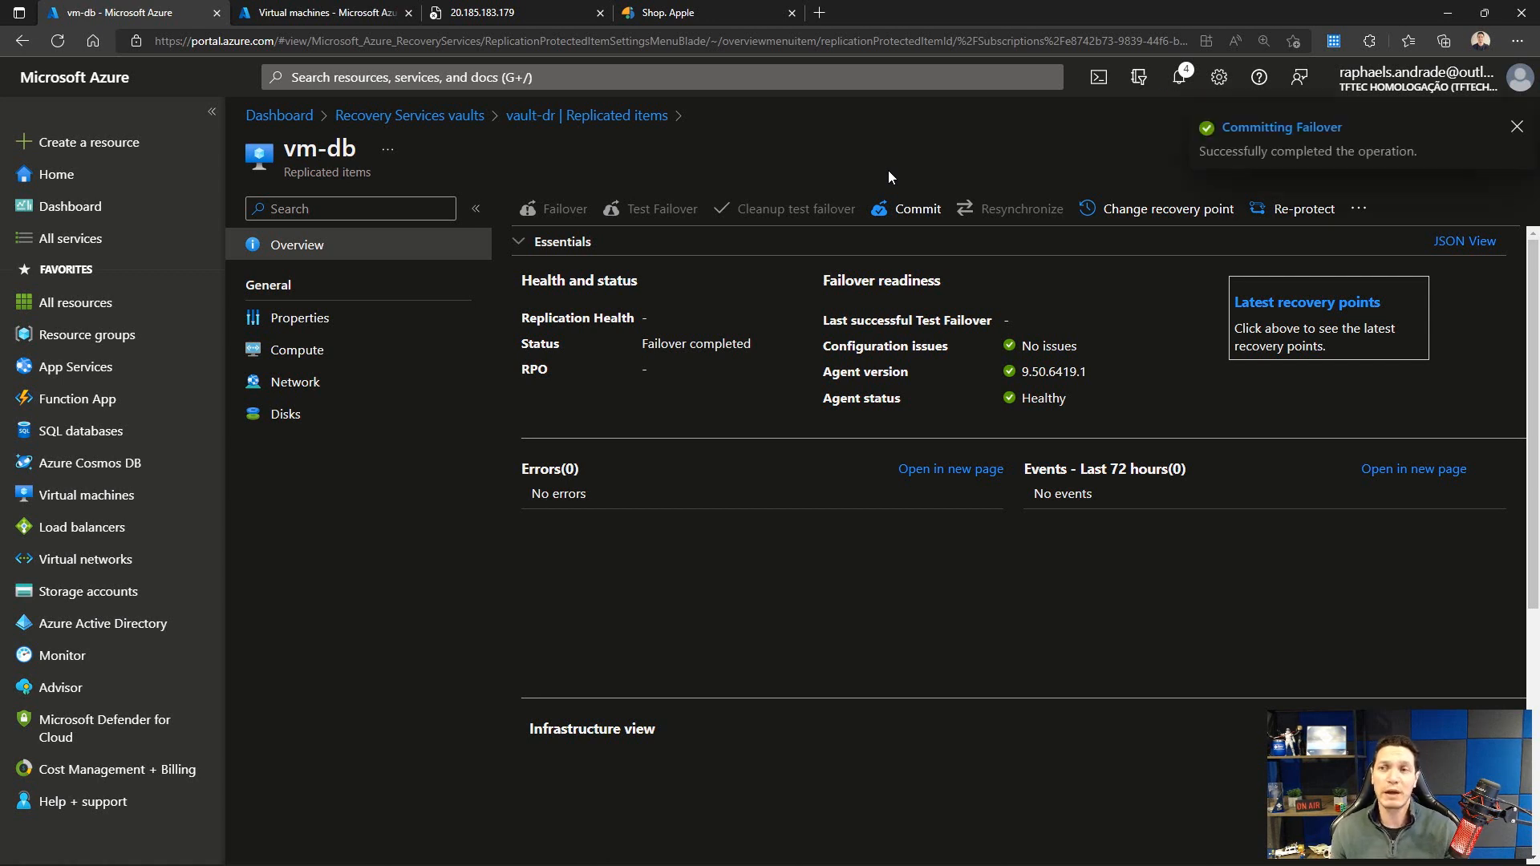
Step: Dismiss the commit notification, refresh vm-db's replicated item details, and review its status and additional actions
click(1517, 127)
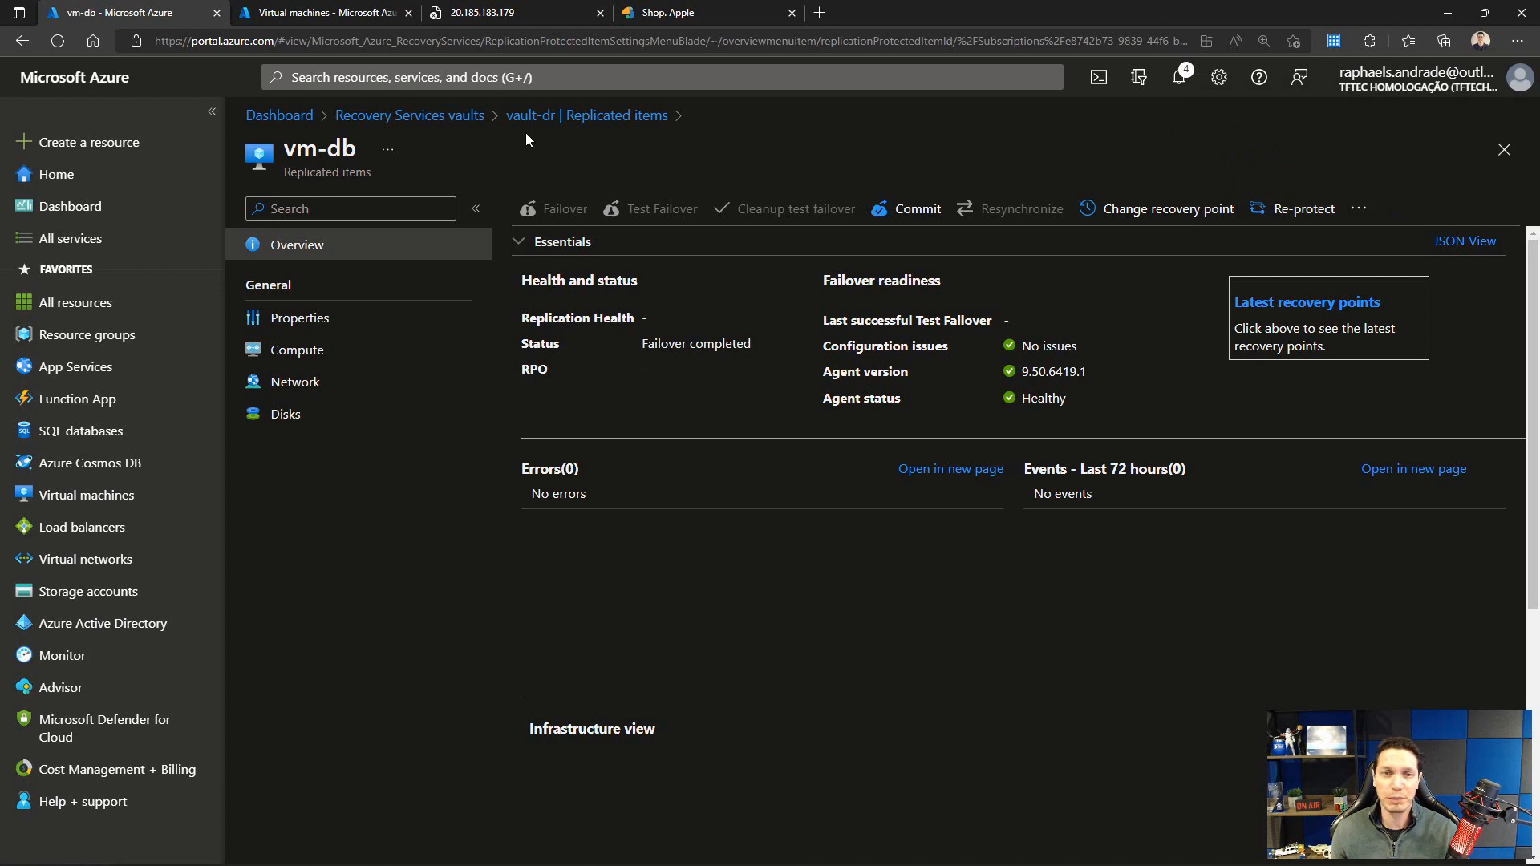
click(1359, 208)
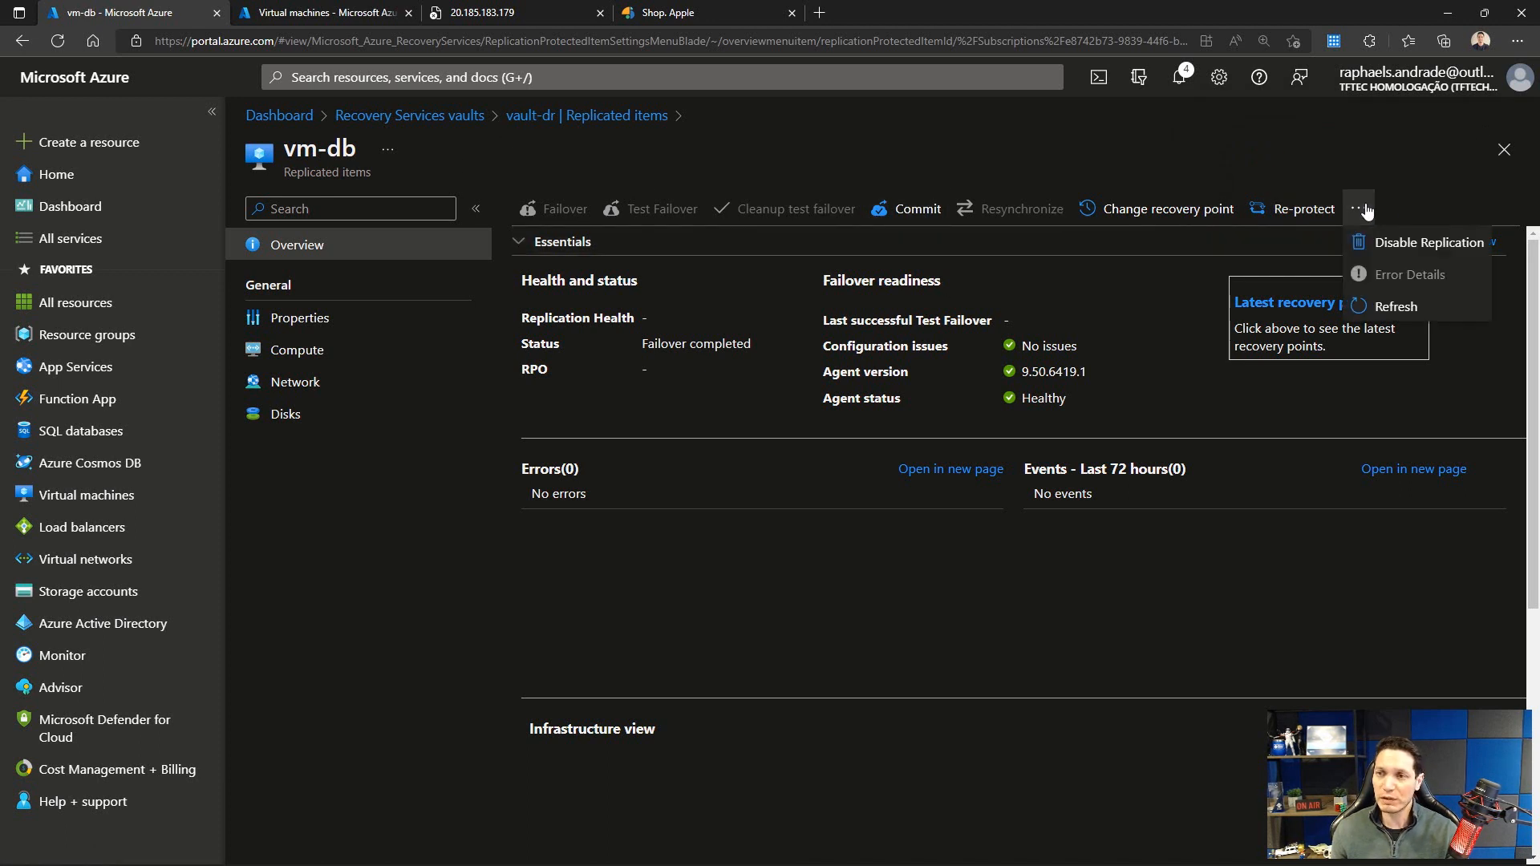
click(1391, 305)
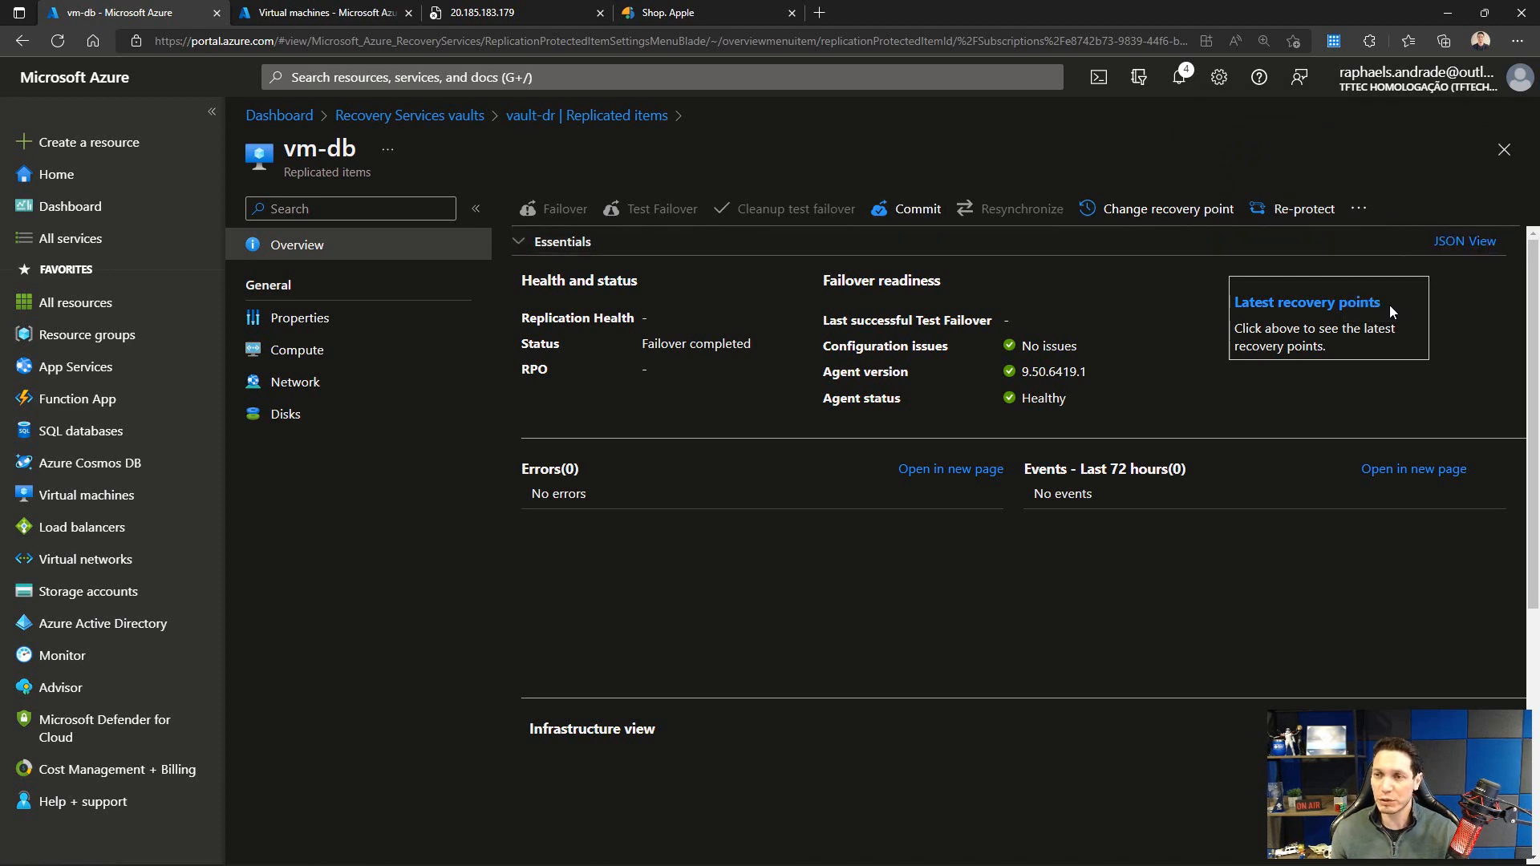
click(1358, 209)
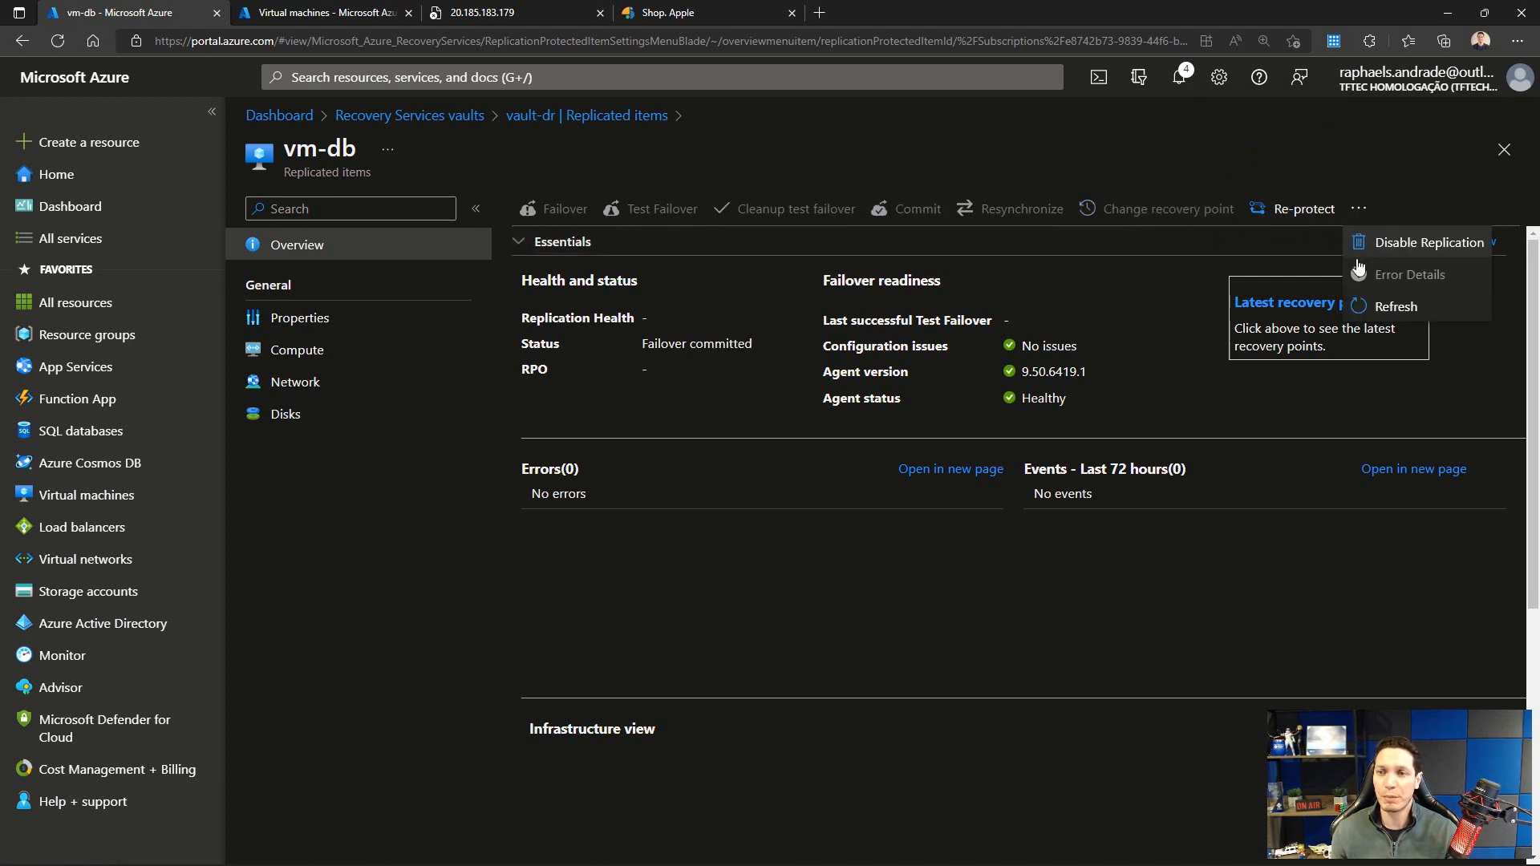
click(1380, 311)
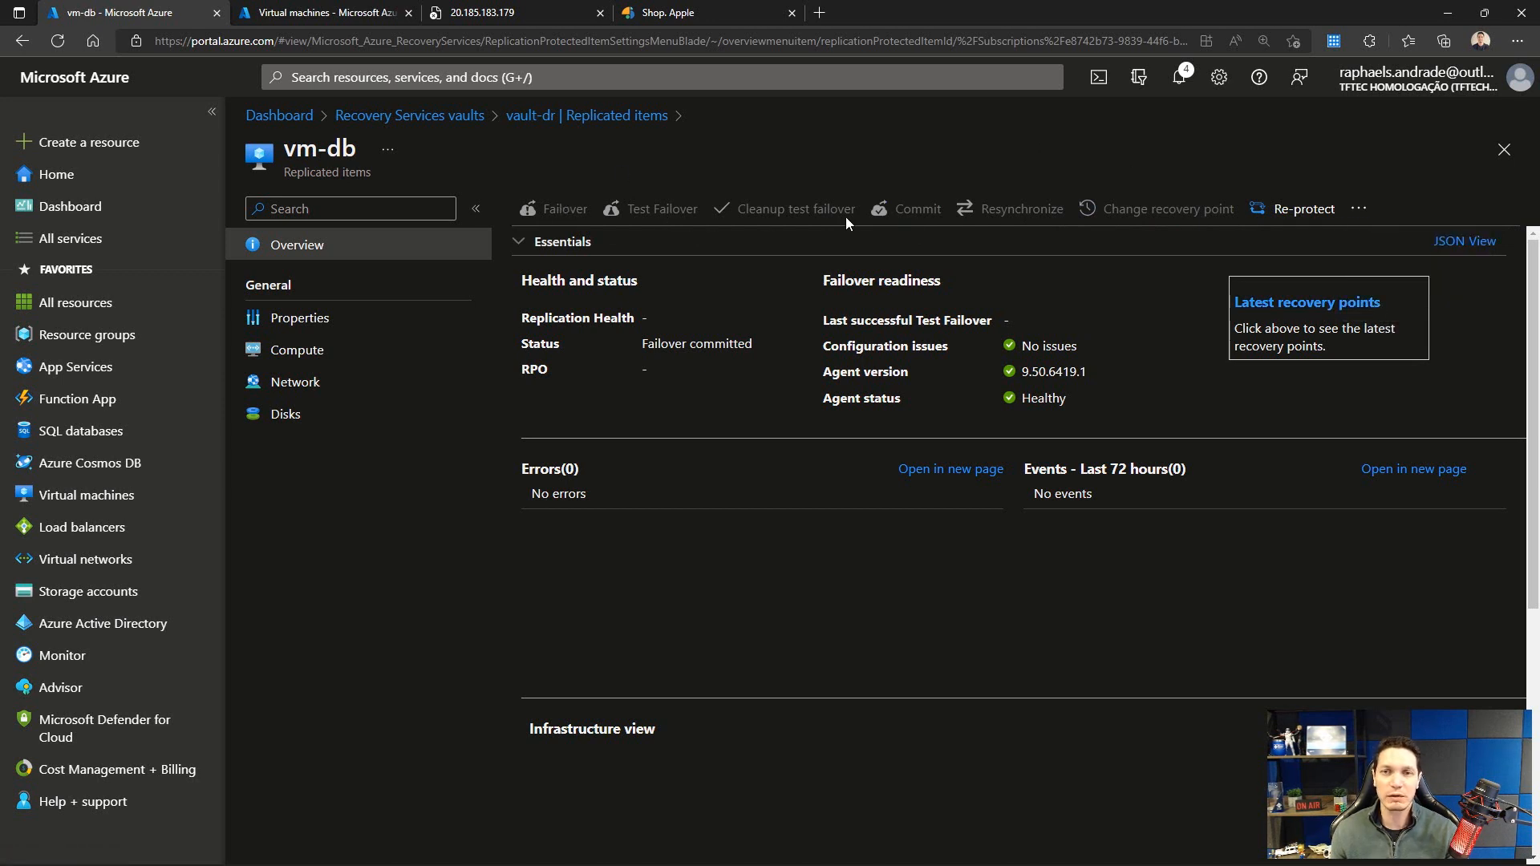
click(1358, 209)
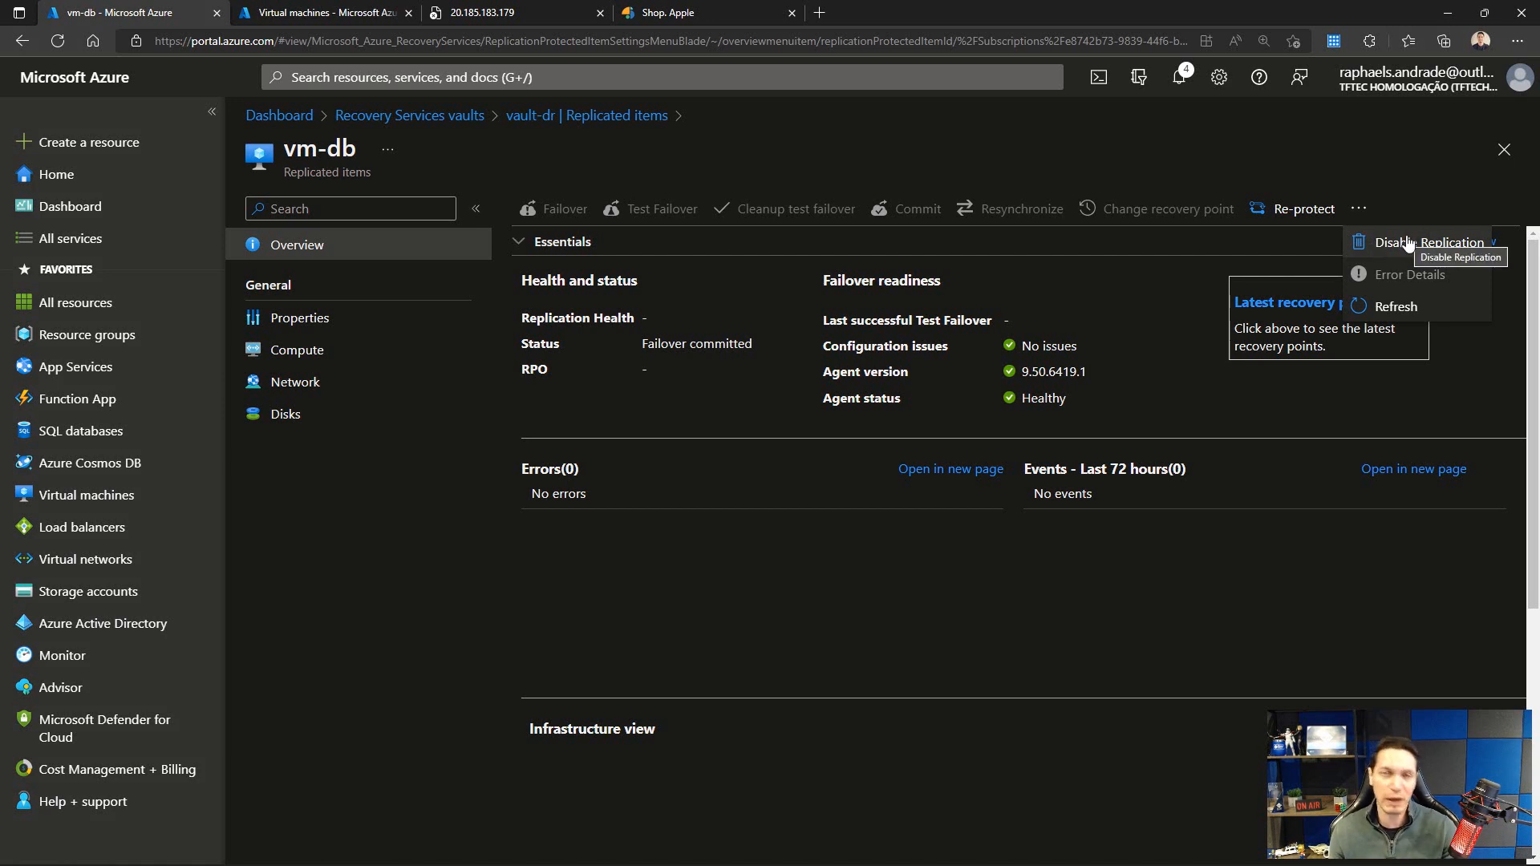
click(1221, 147)
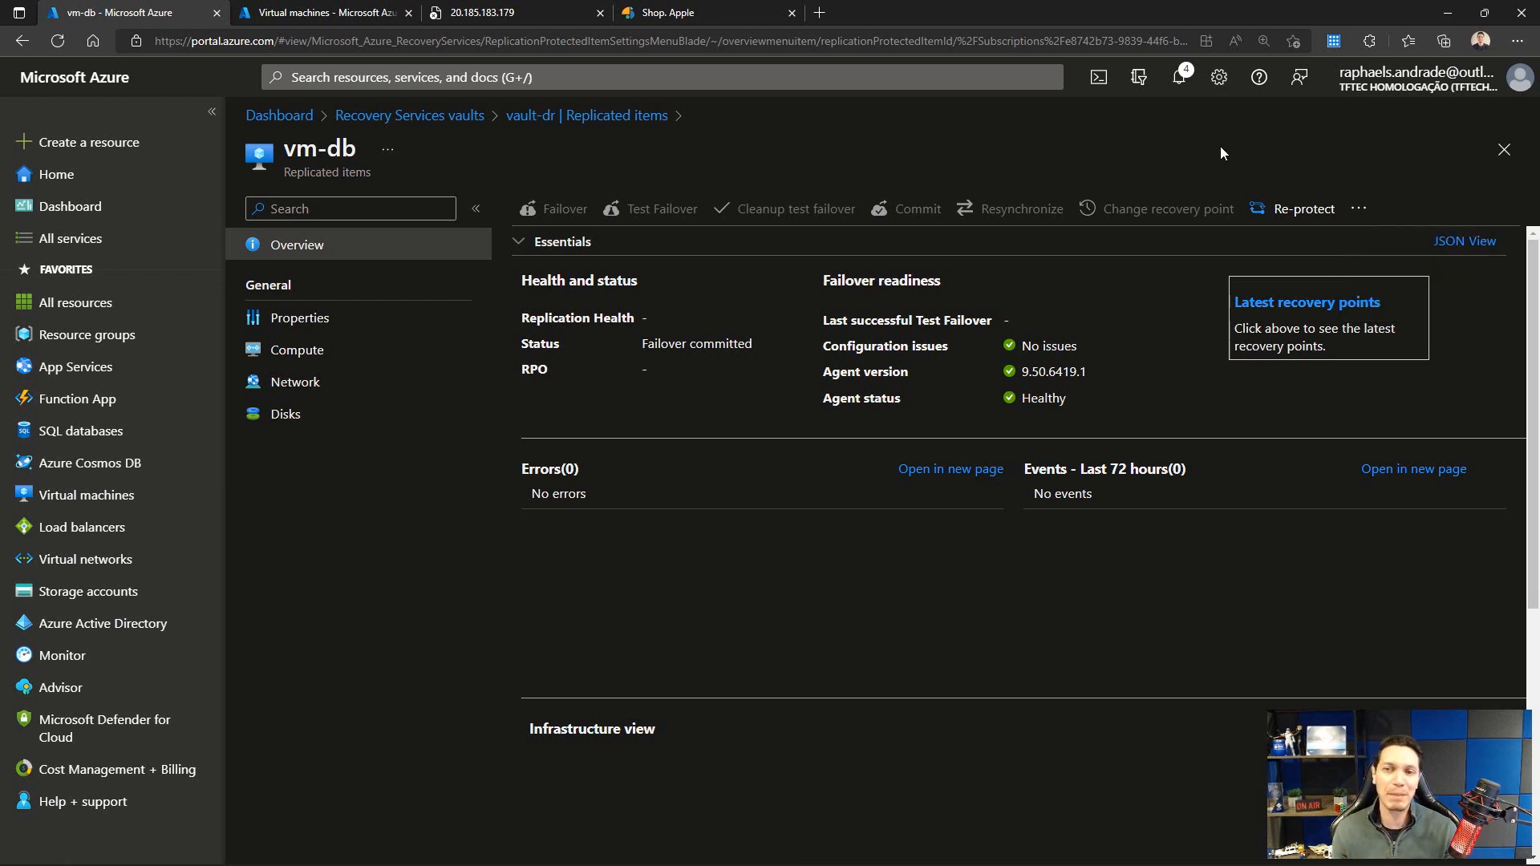
Step: Re-protect vm-db from North Europe to East US with target resource group rg-apps and virtual network vnet-prd
click(1283, 210)
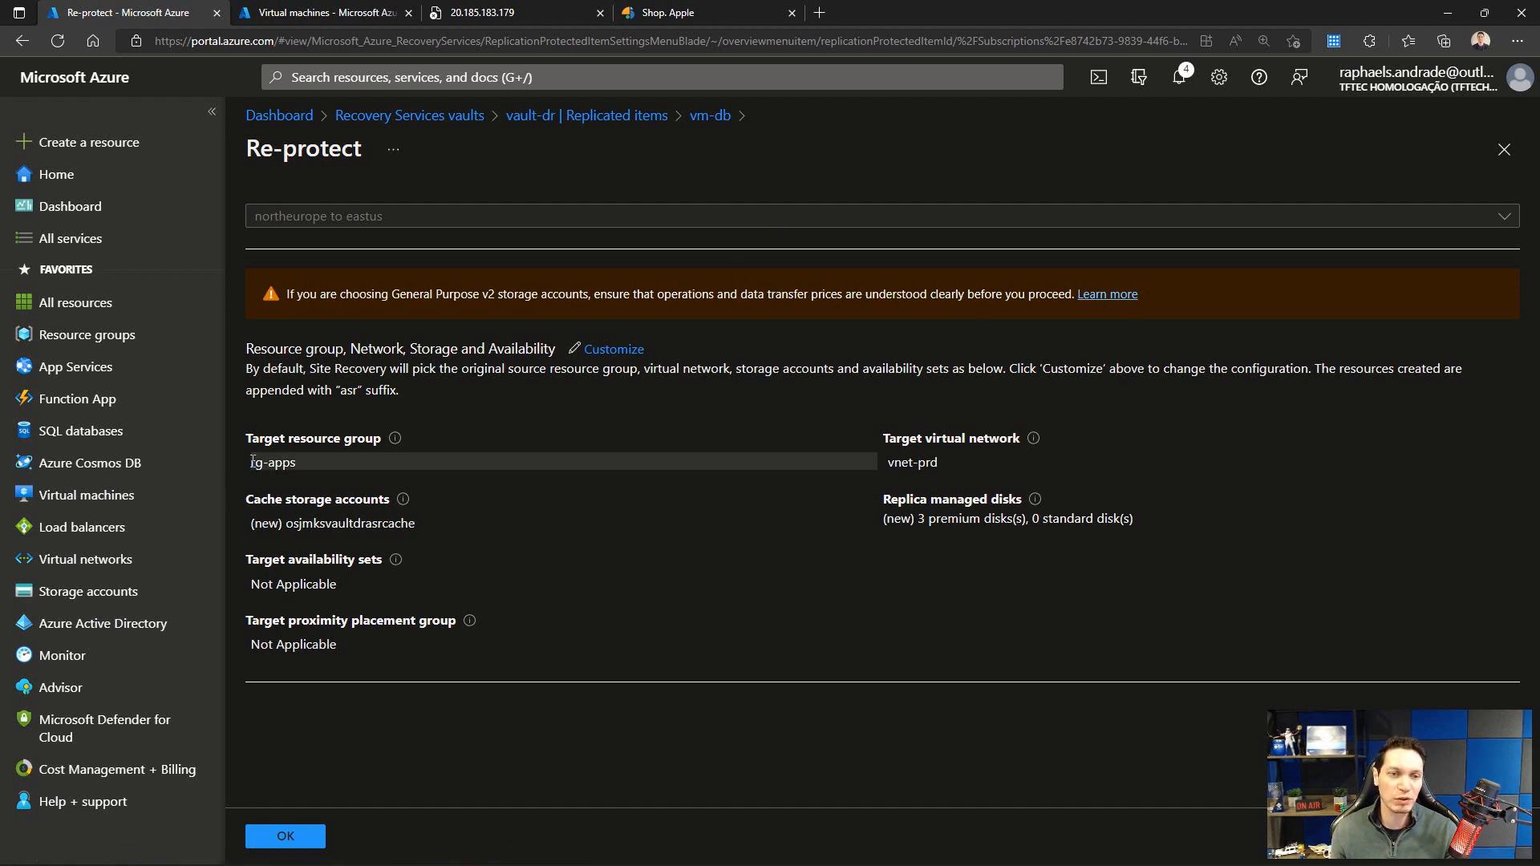
drag(253, 462, 302, 467)
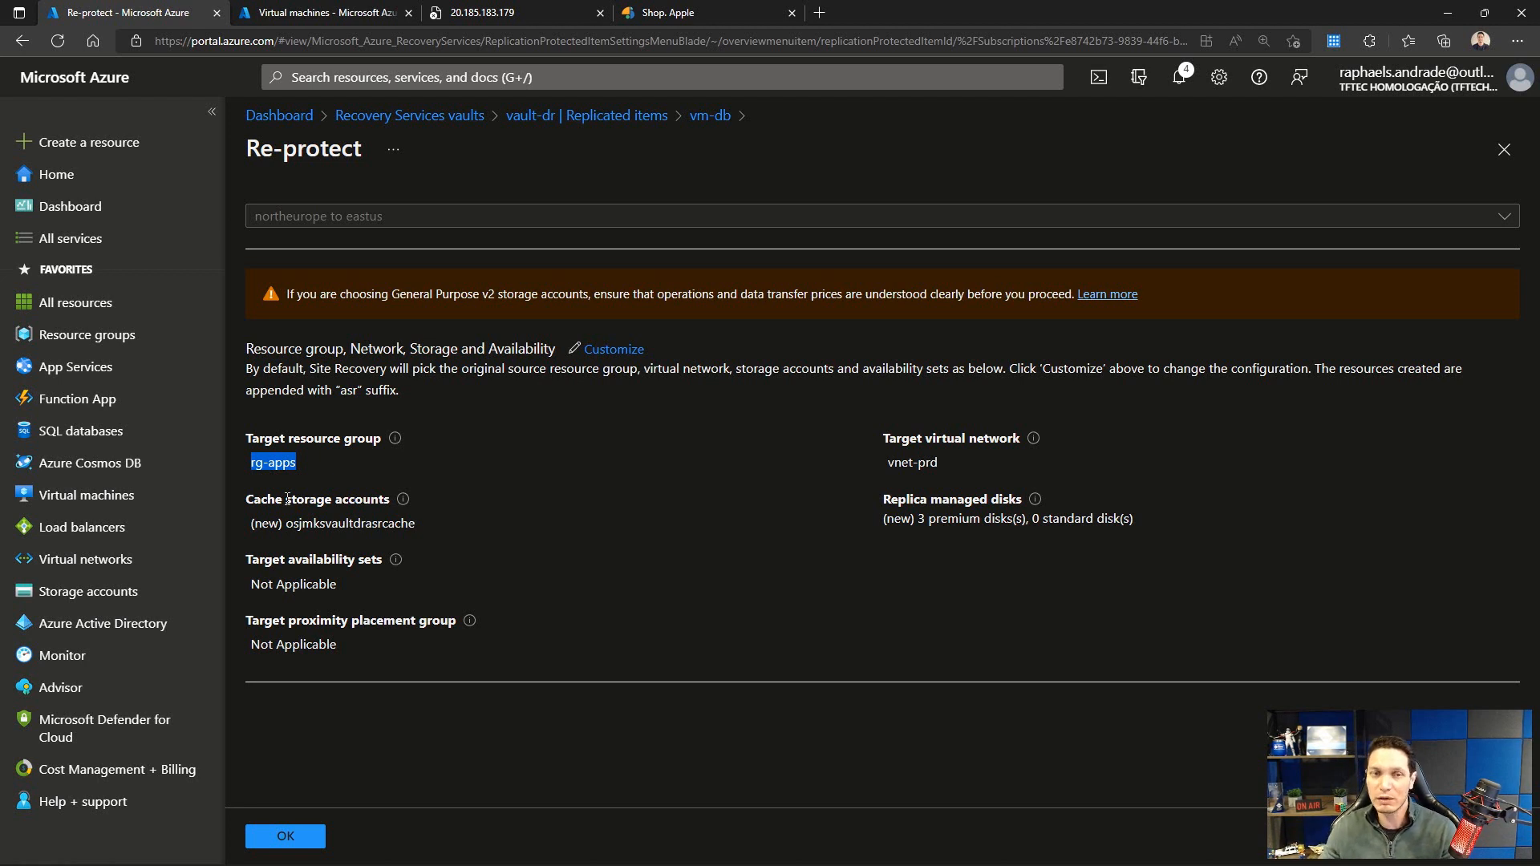
click(281, 834)
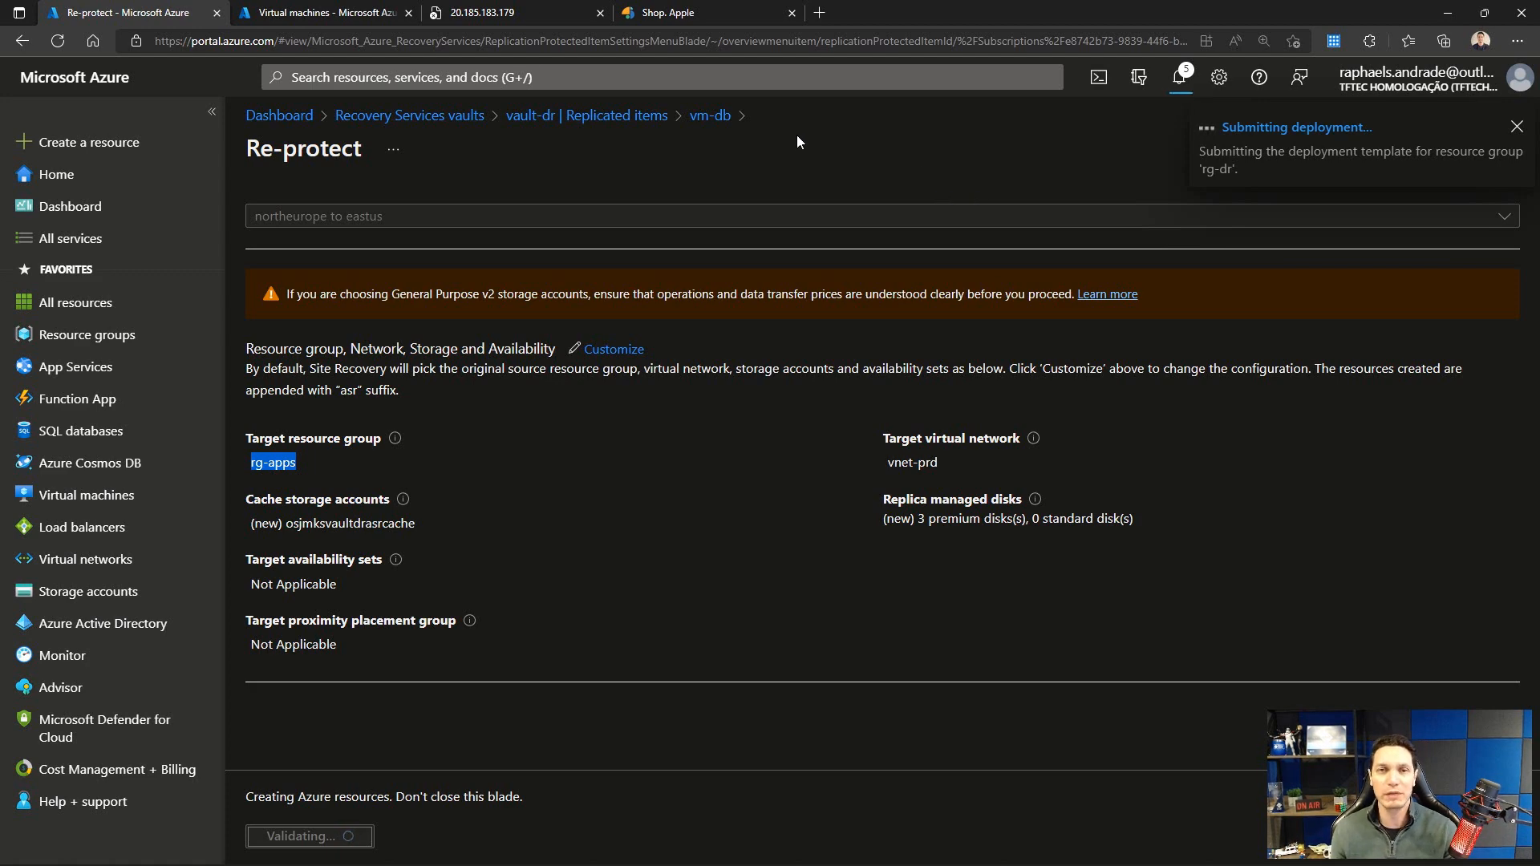
Step: Open vm-web from vault-dr's replicated items, refresh its details, and commit its failover
click(562, 116)
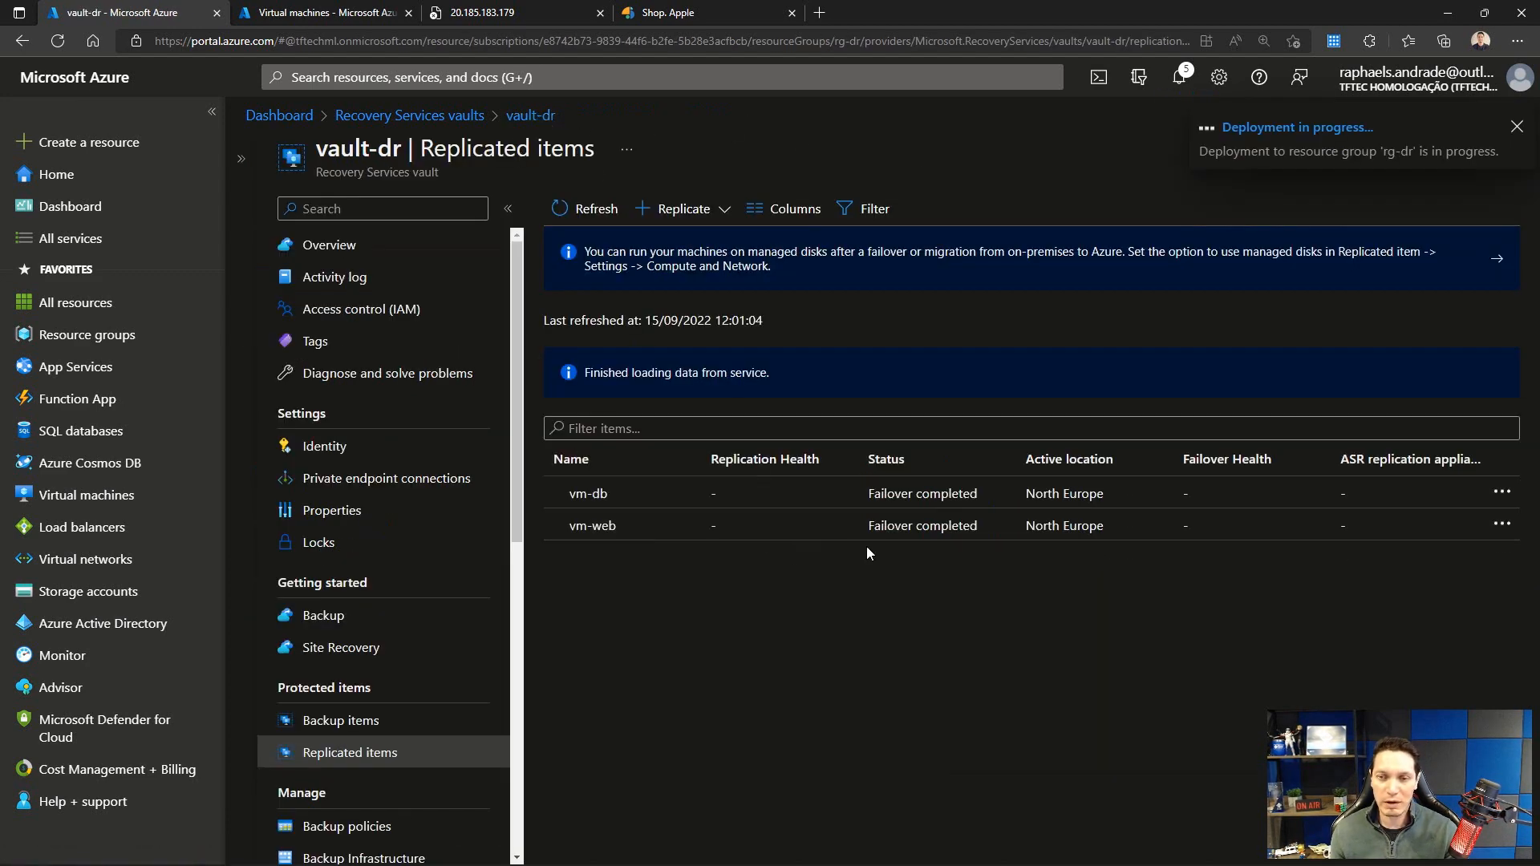
click(592, 526)
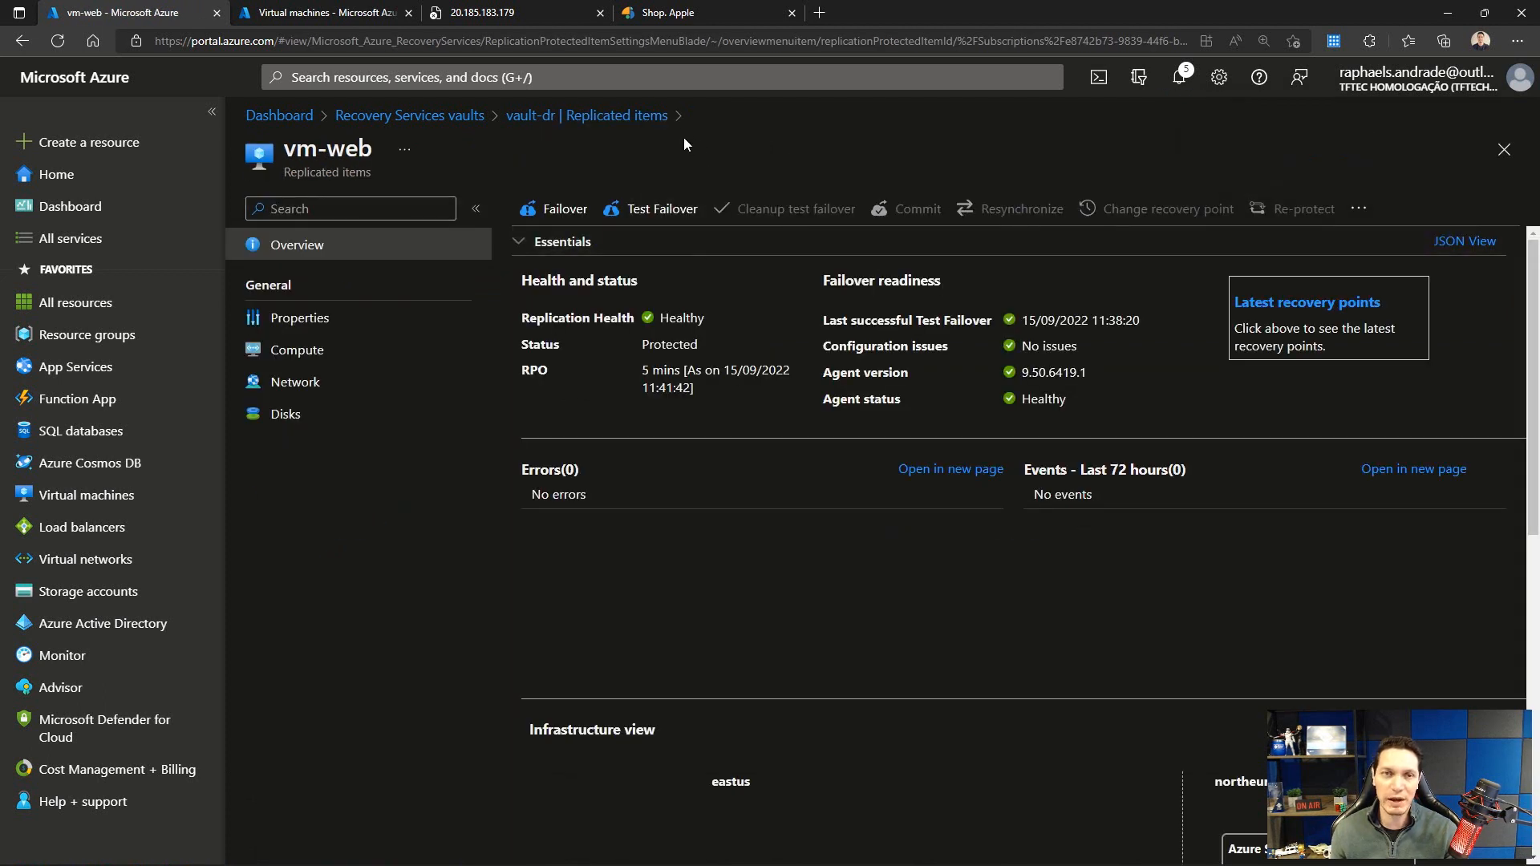
click(1359, 209)
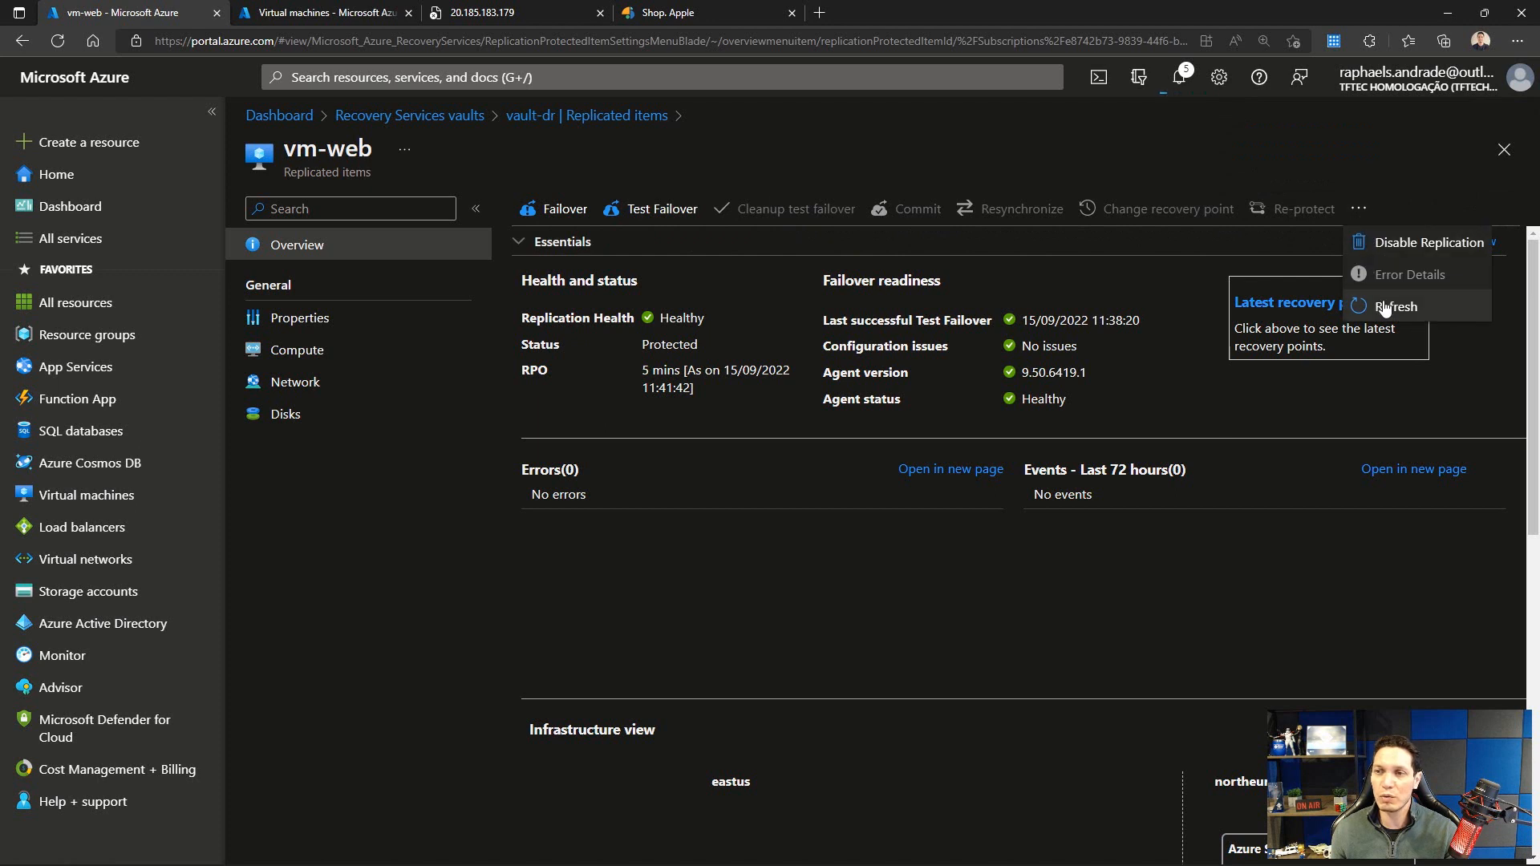
click(1374, 303)
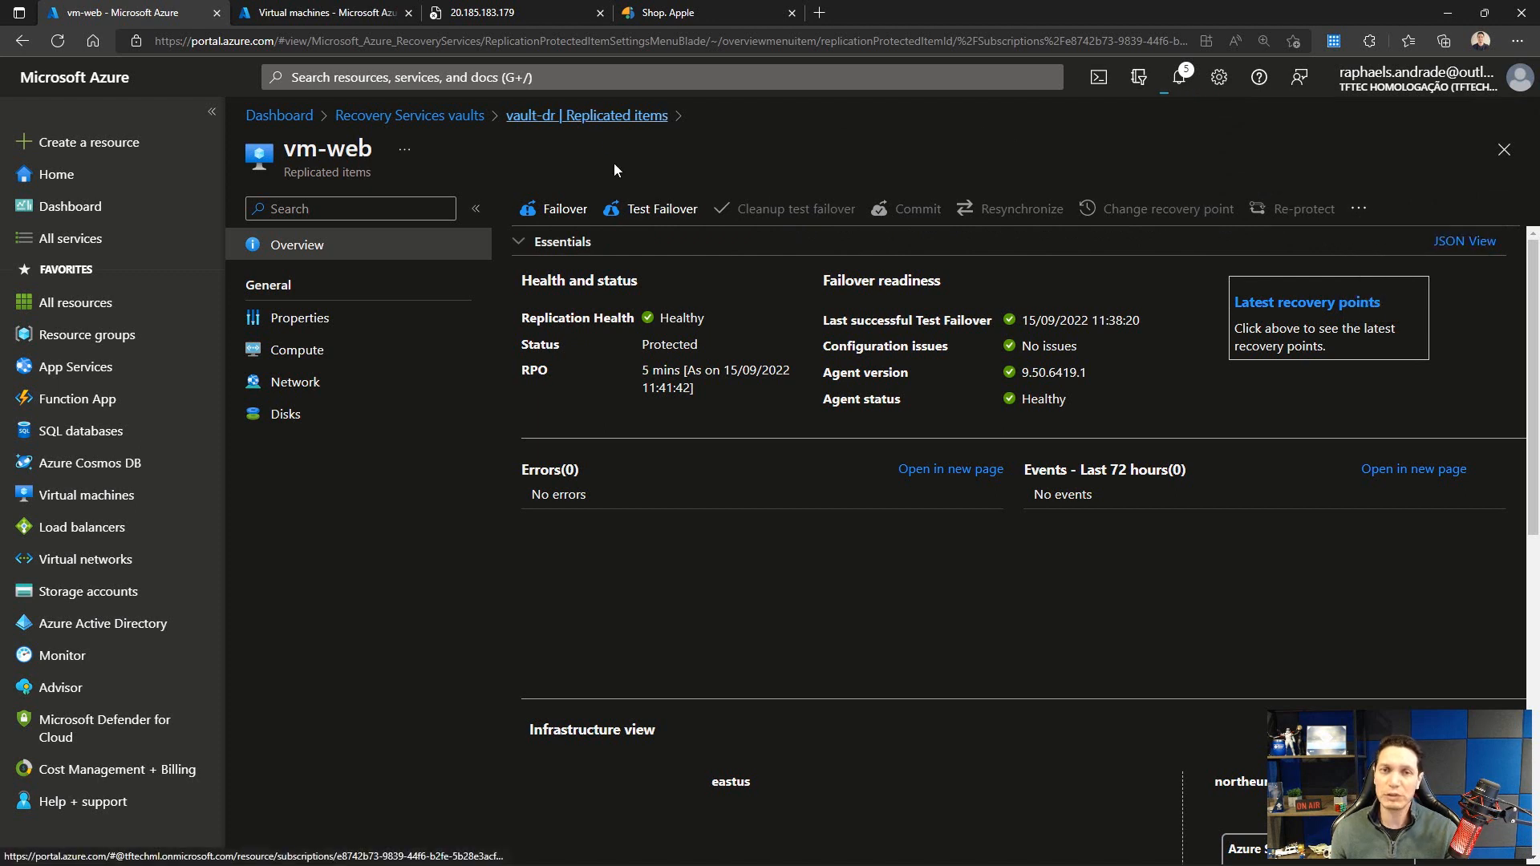
click(1359, 213)
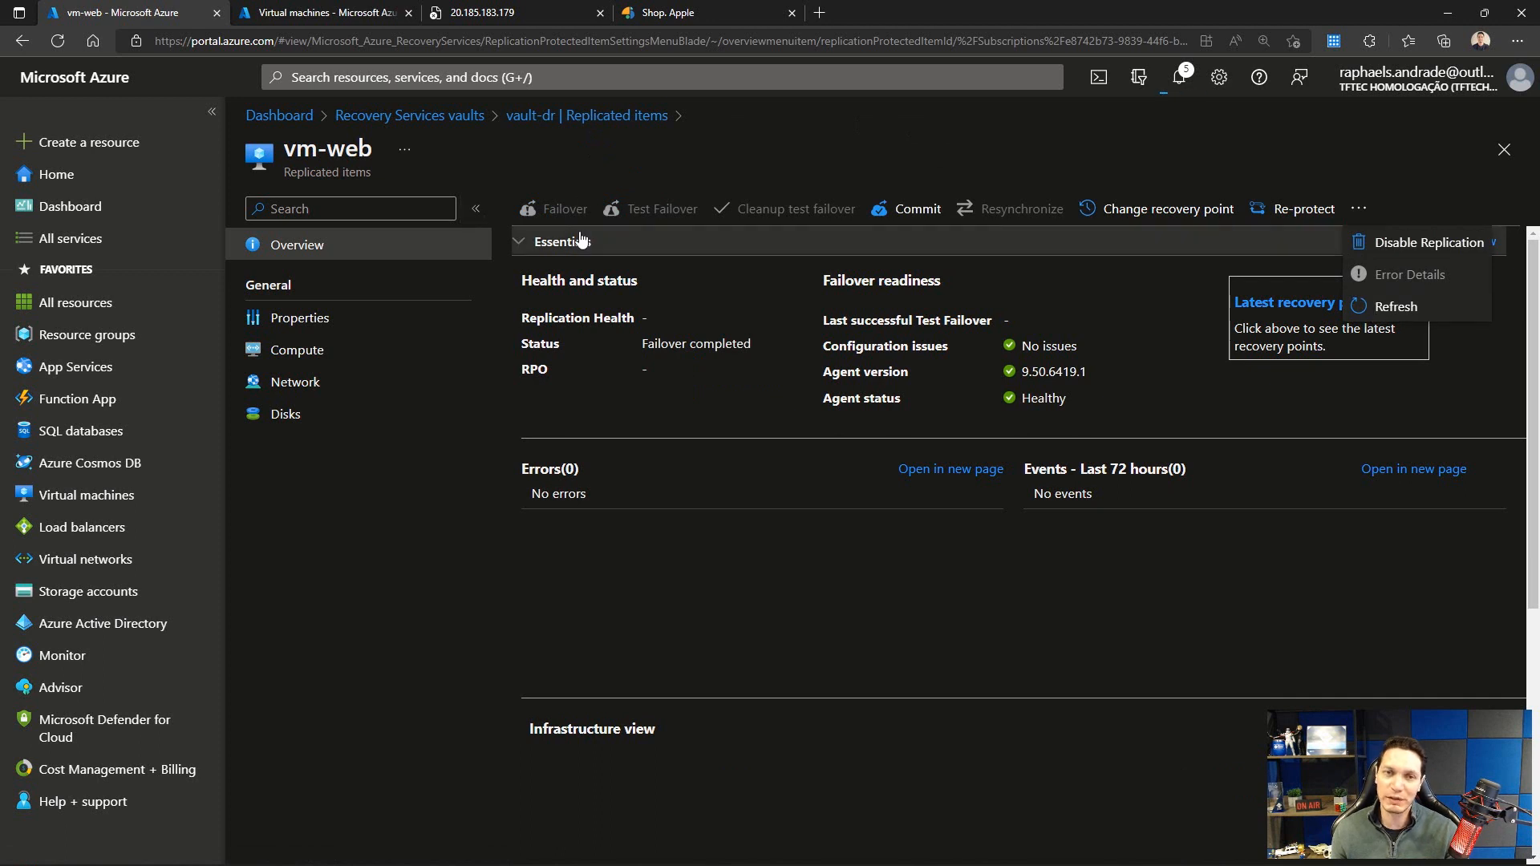
click(702, 161)
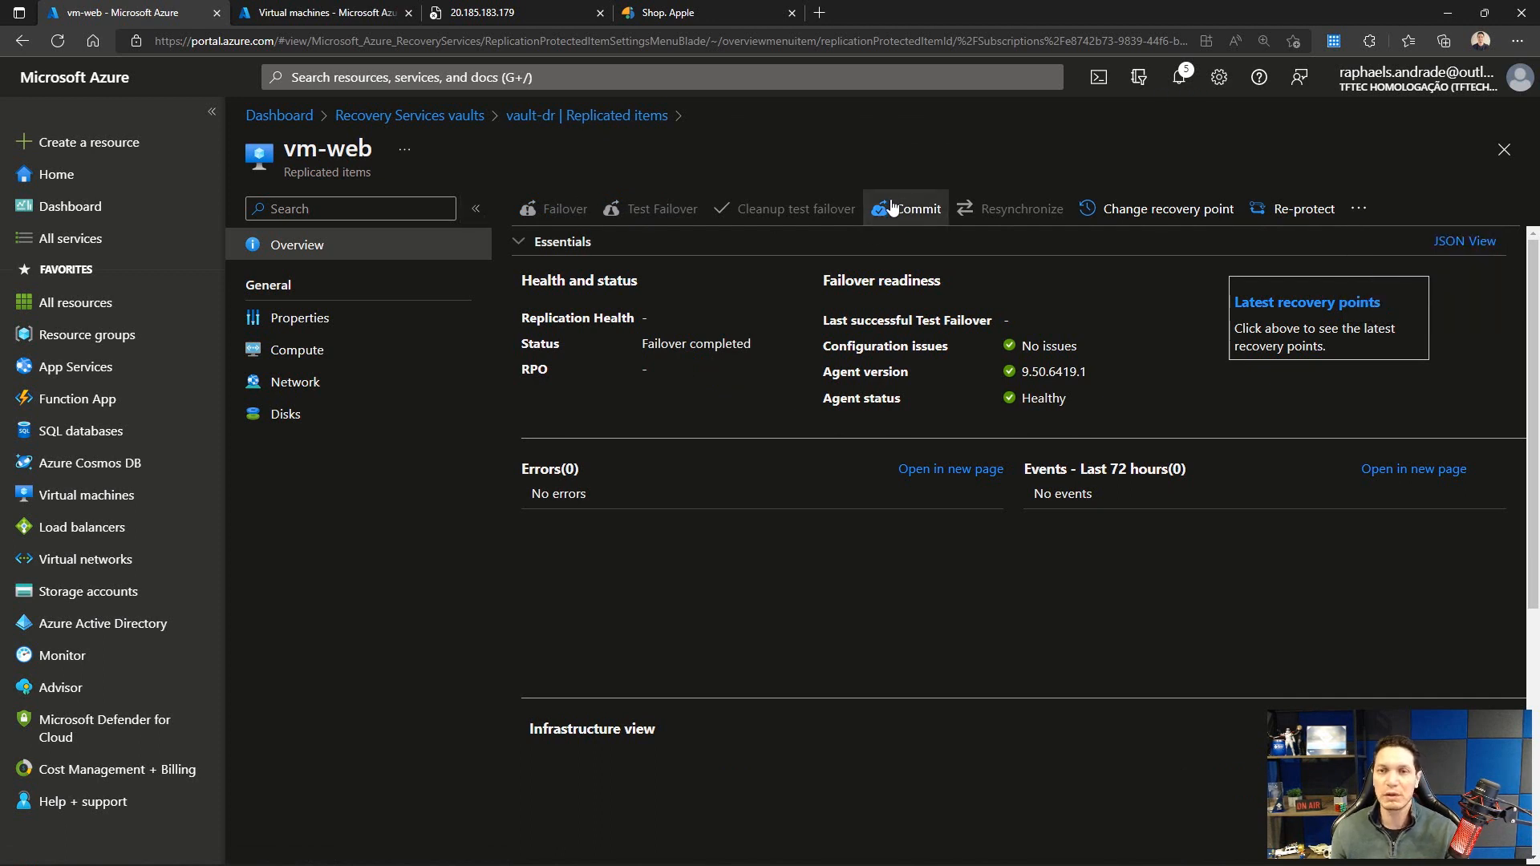
click(893, 207)
click(286, 836)
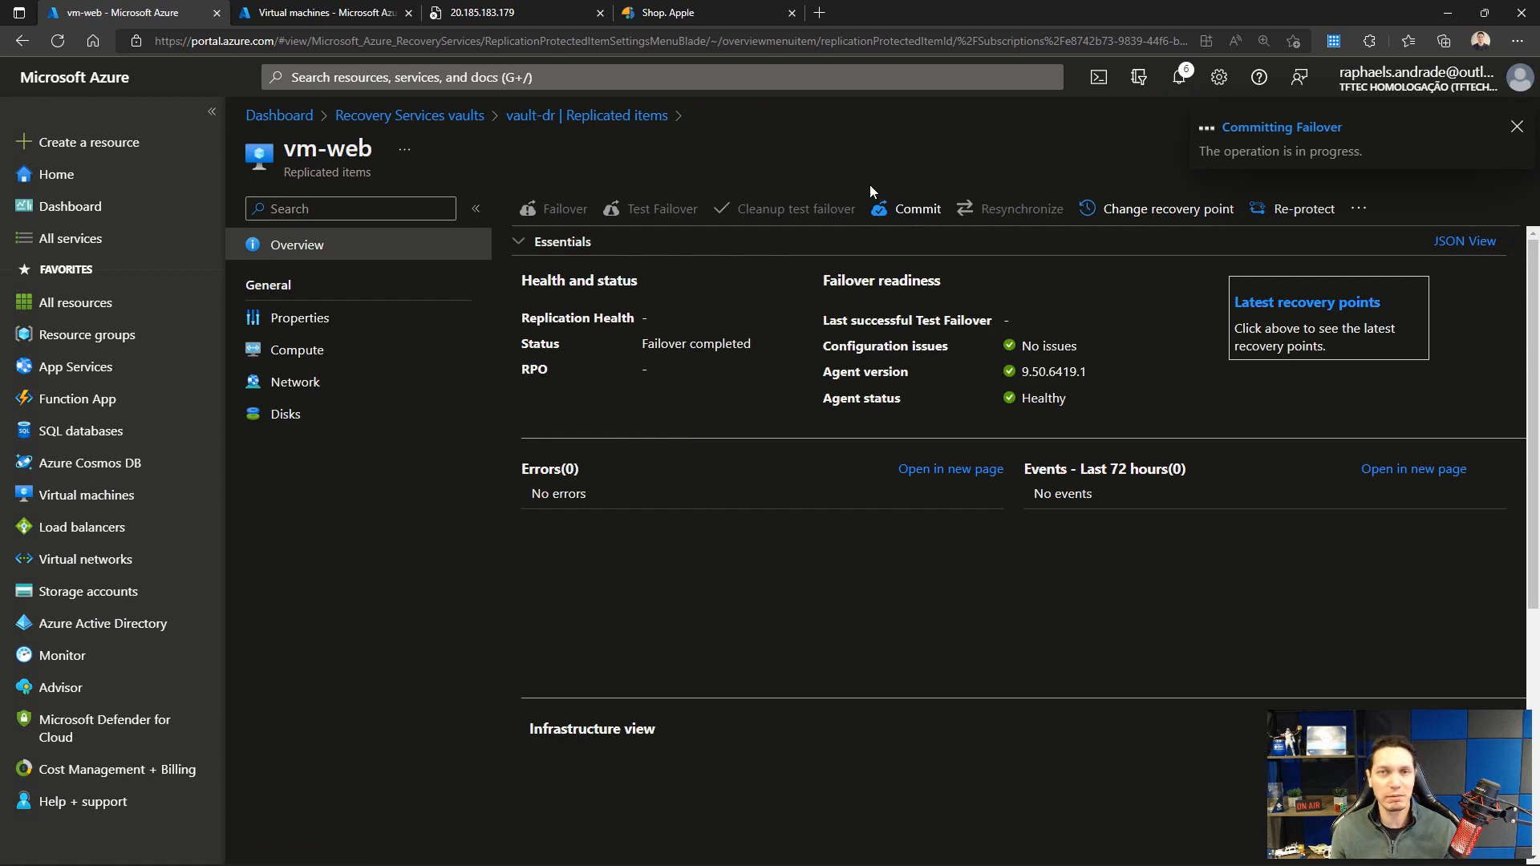
Step: Reload the DR shop's Apple category page at 40.127.212.33, and return to vm-web's replicated item in the Azure portal
click(680, 12)
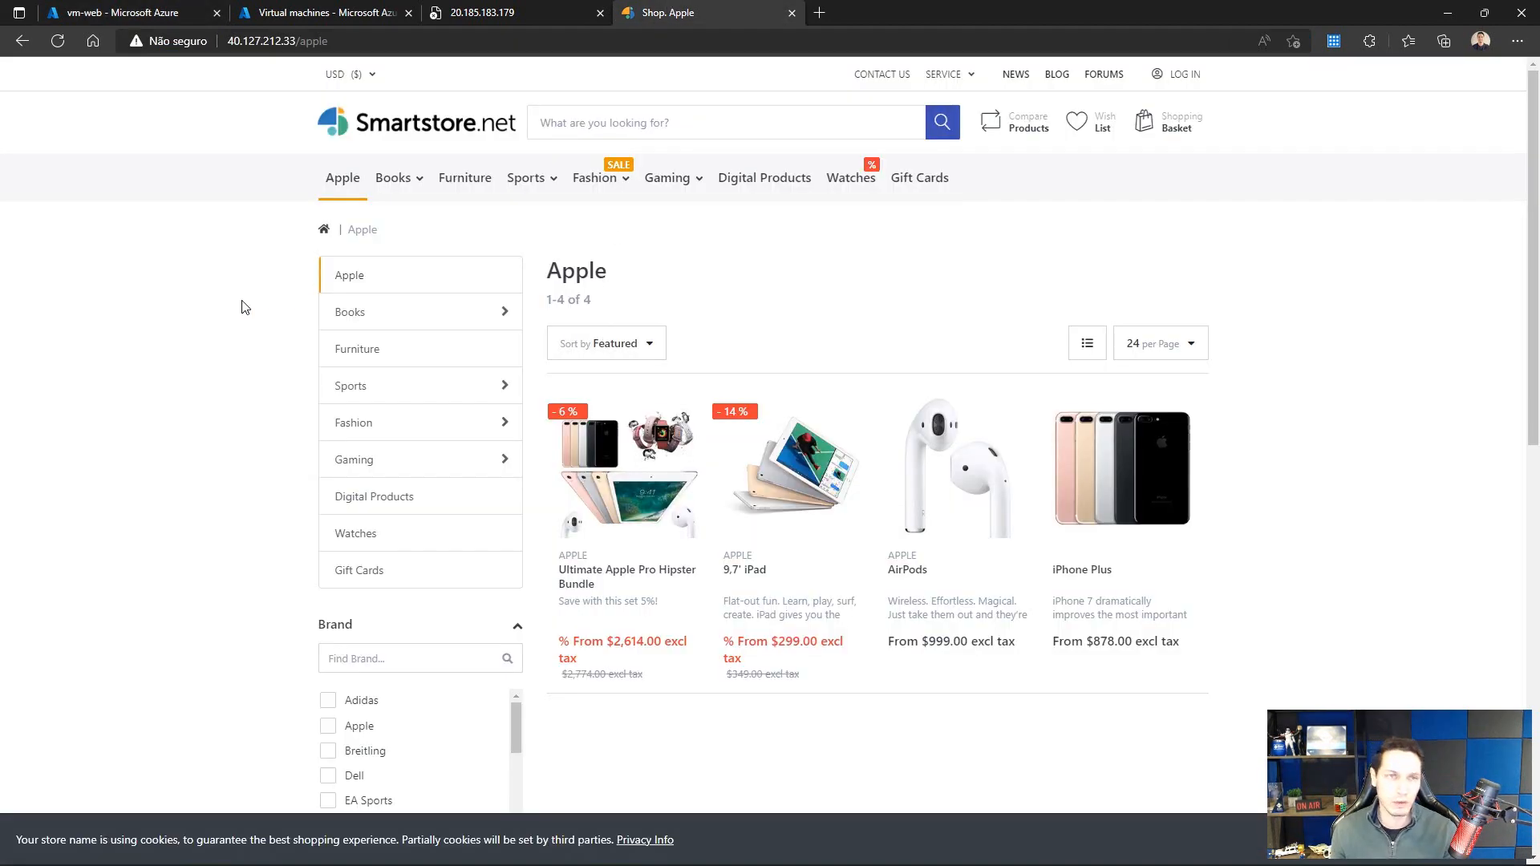
key(F5)
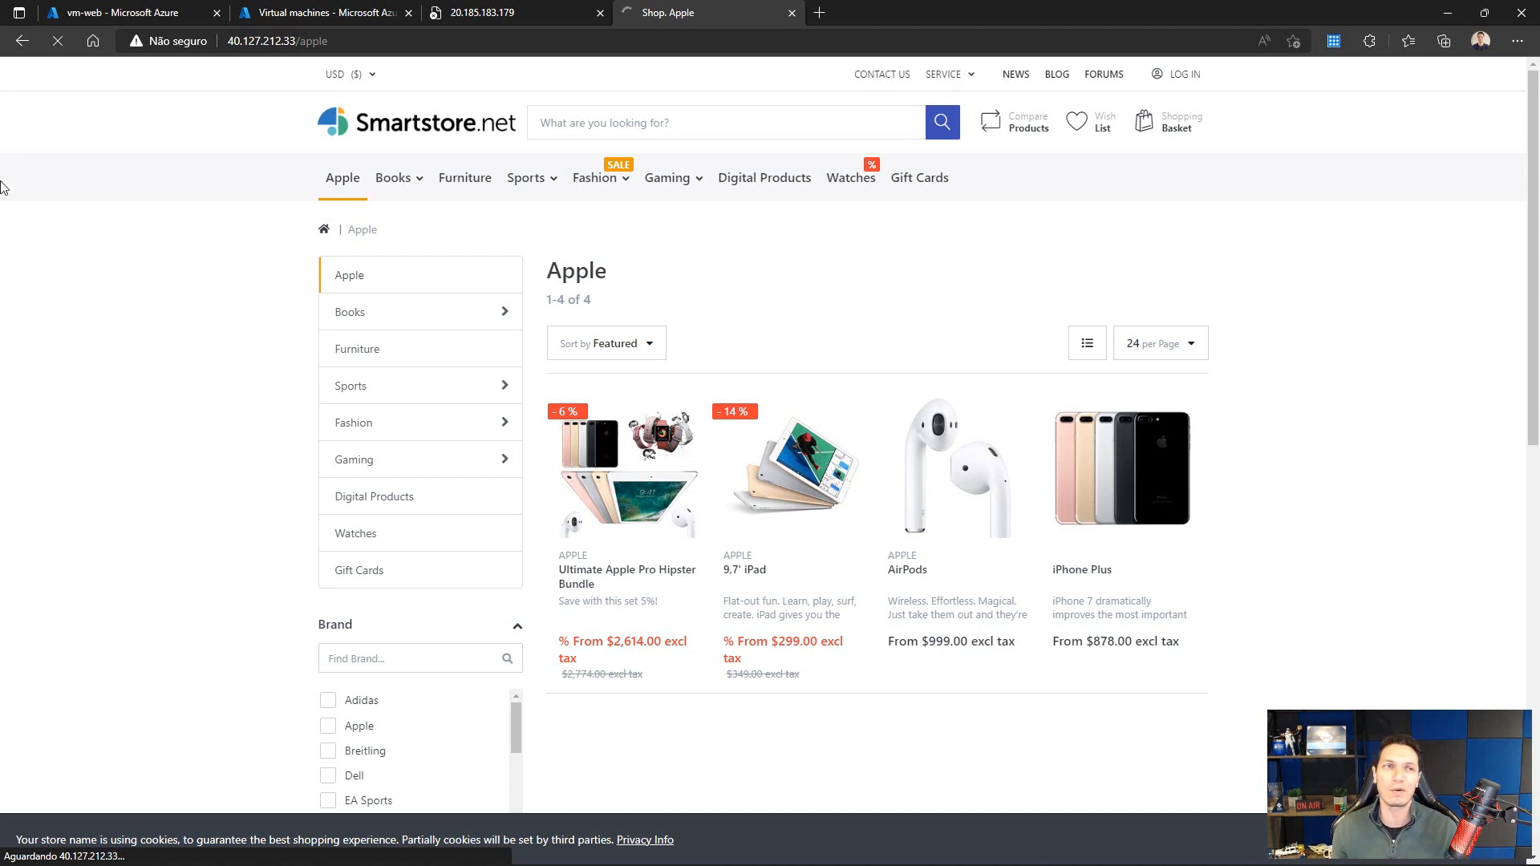
click(128, 17)
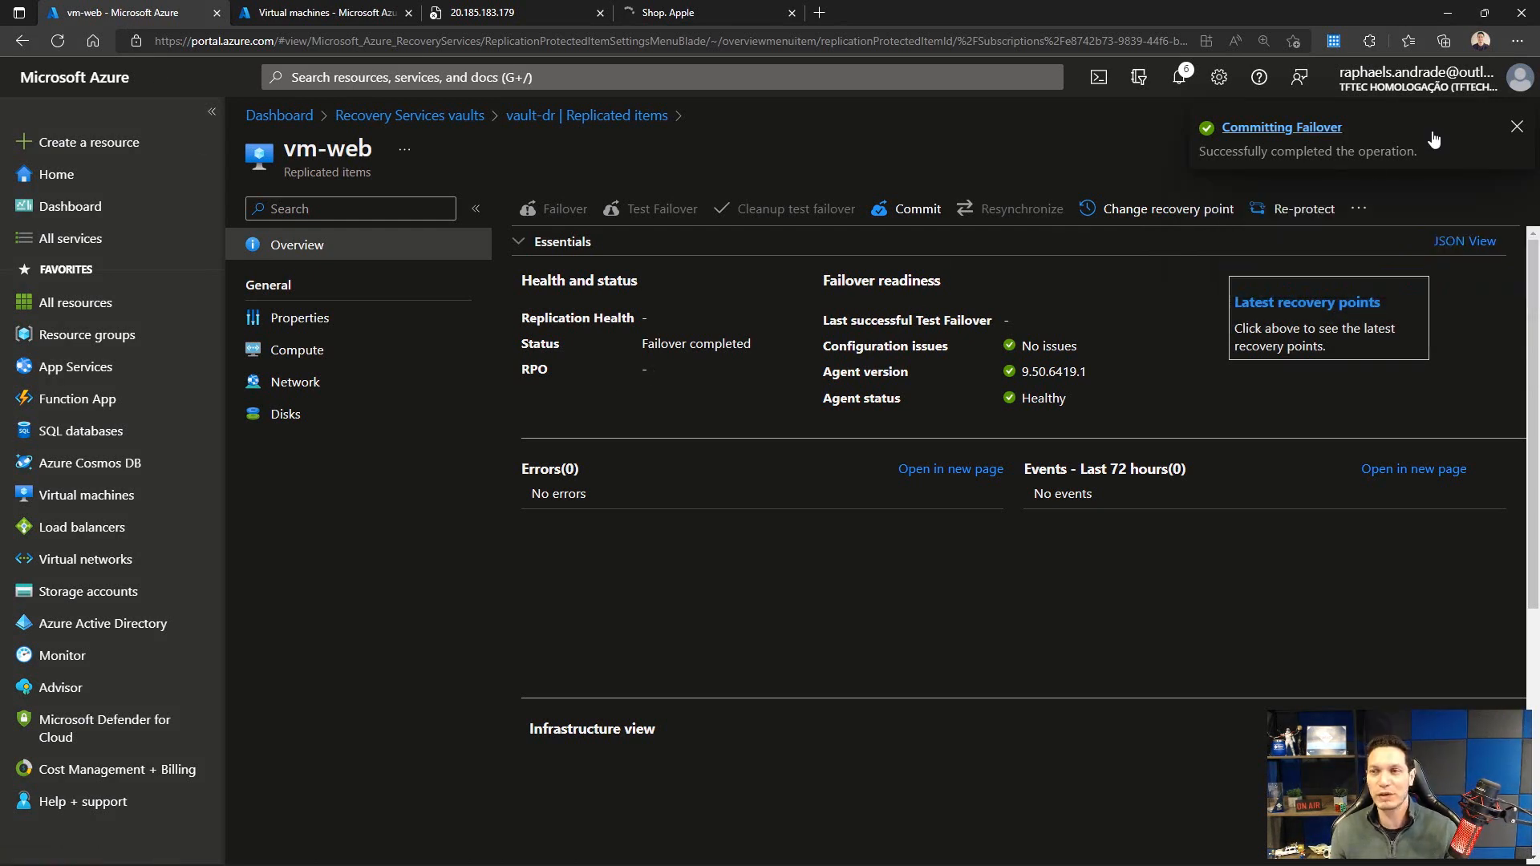
Step: Refresh vm-web's replicated item details and re-protect it with target resource group rg-apps and virtual network vnet-prd
click(1516, 128)
click(1360, 209)
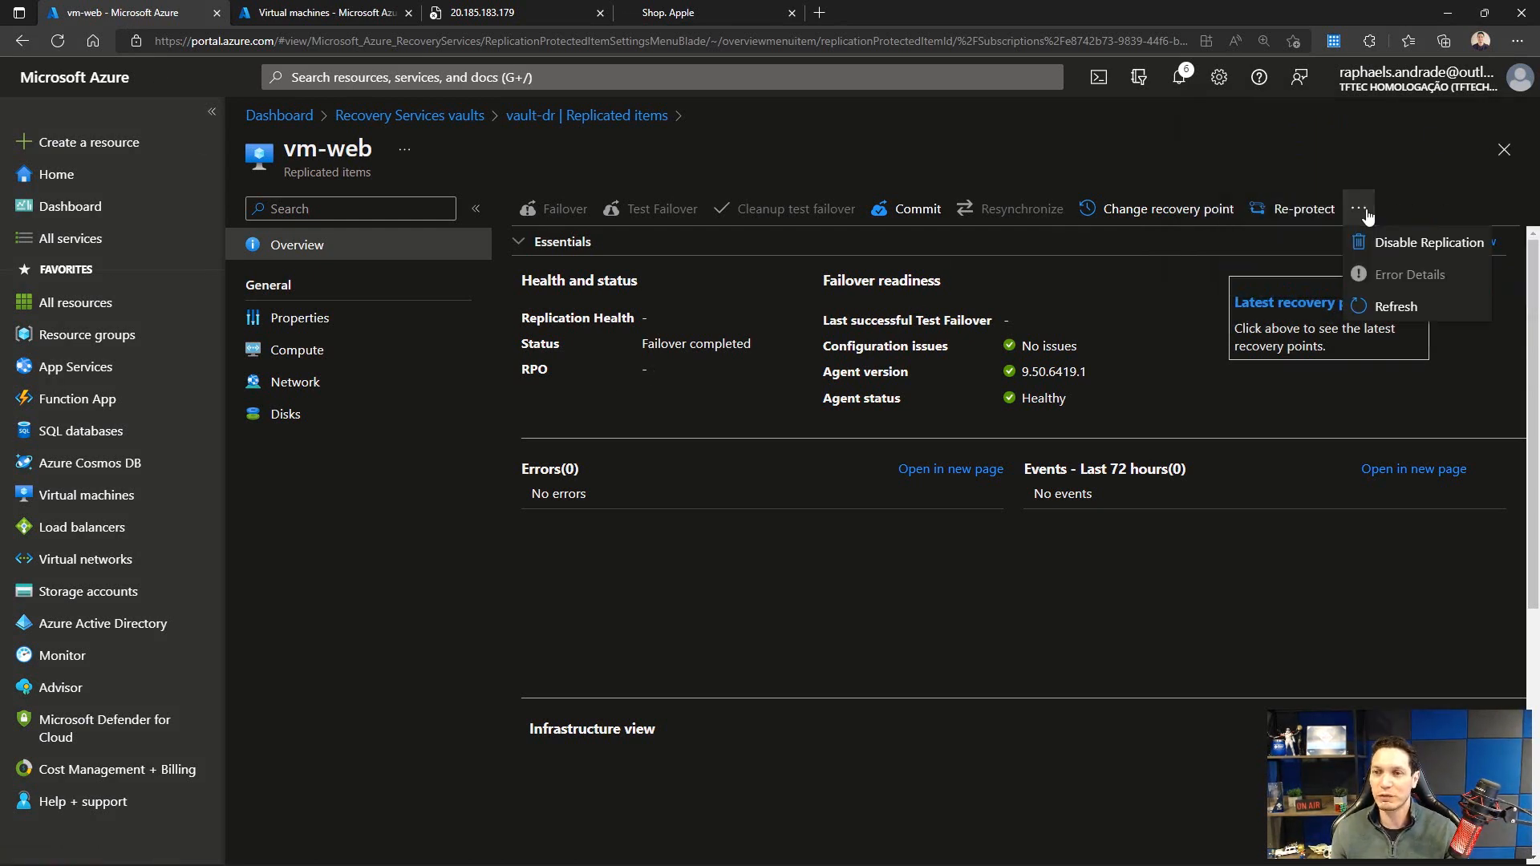
click(1382, 309)
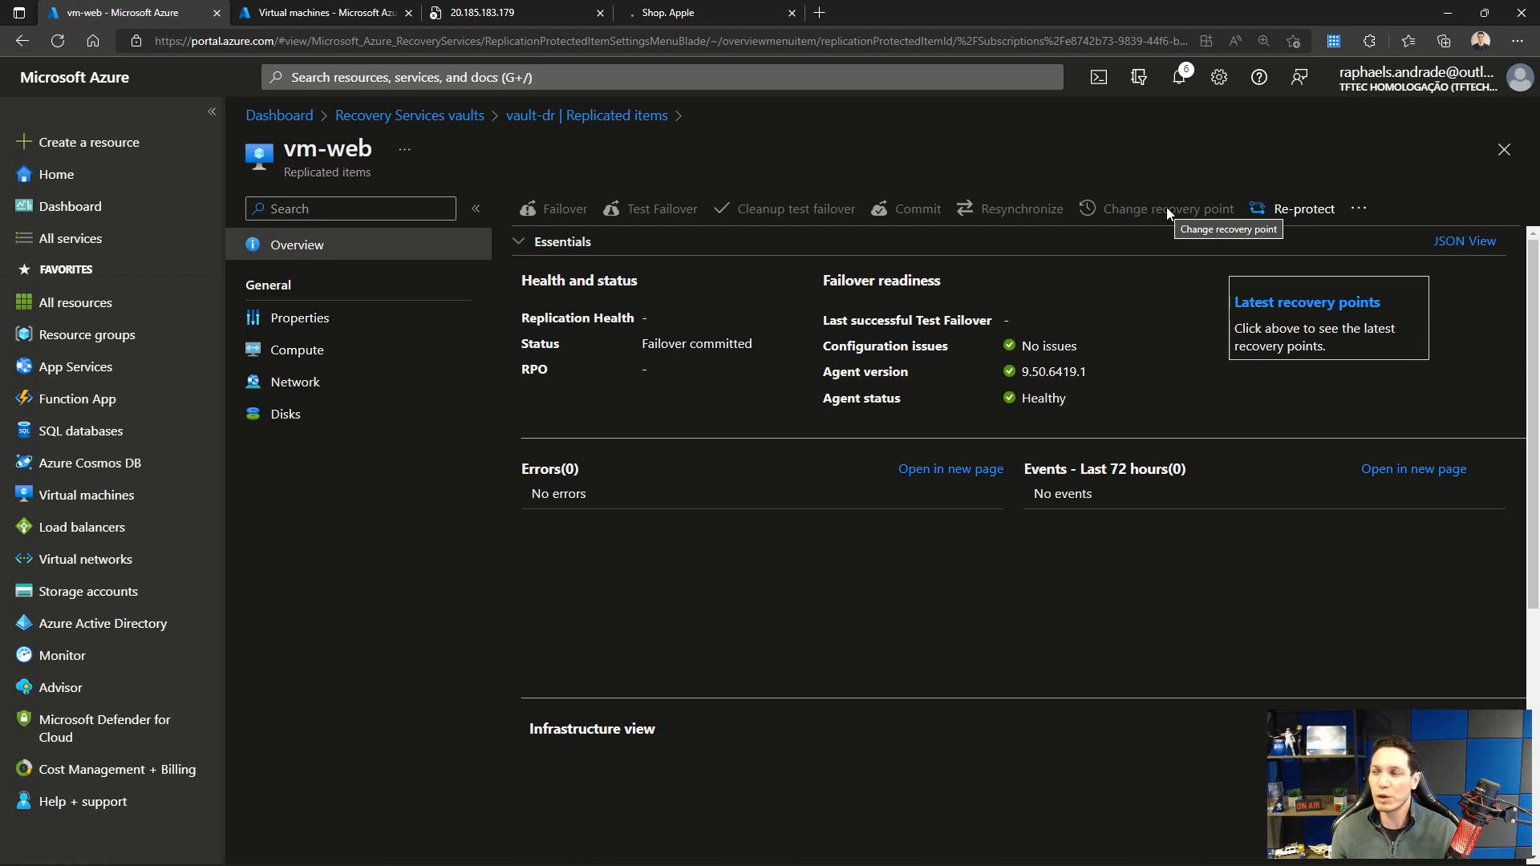
click(1301, 207)
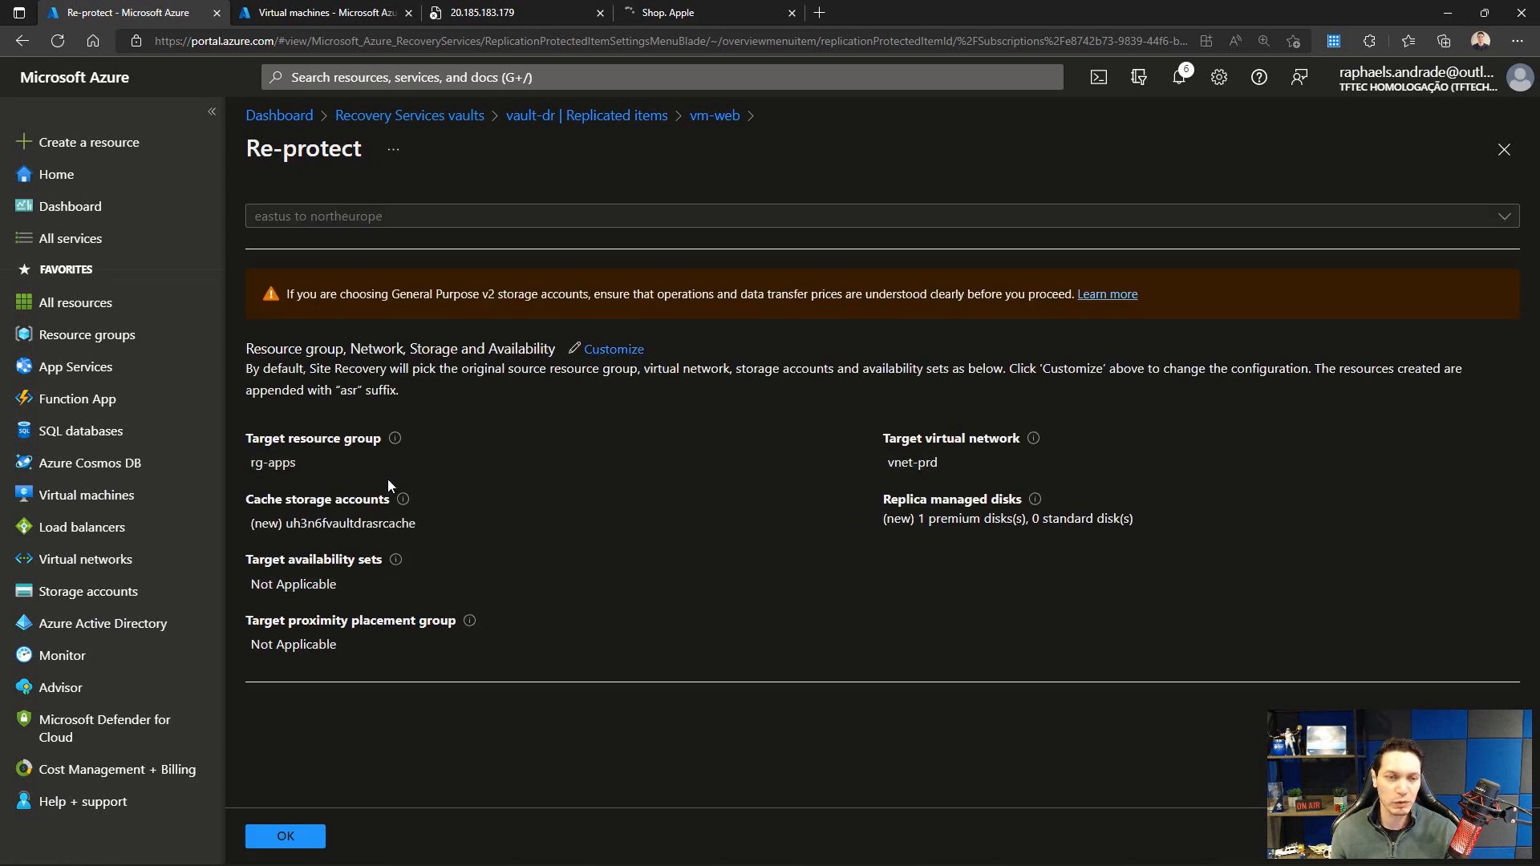
click(303, 834)
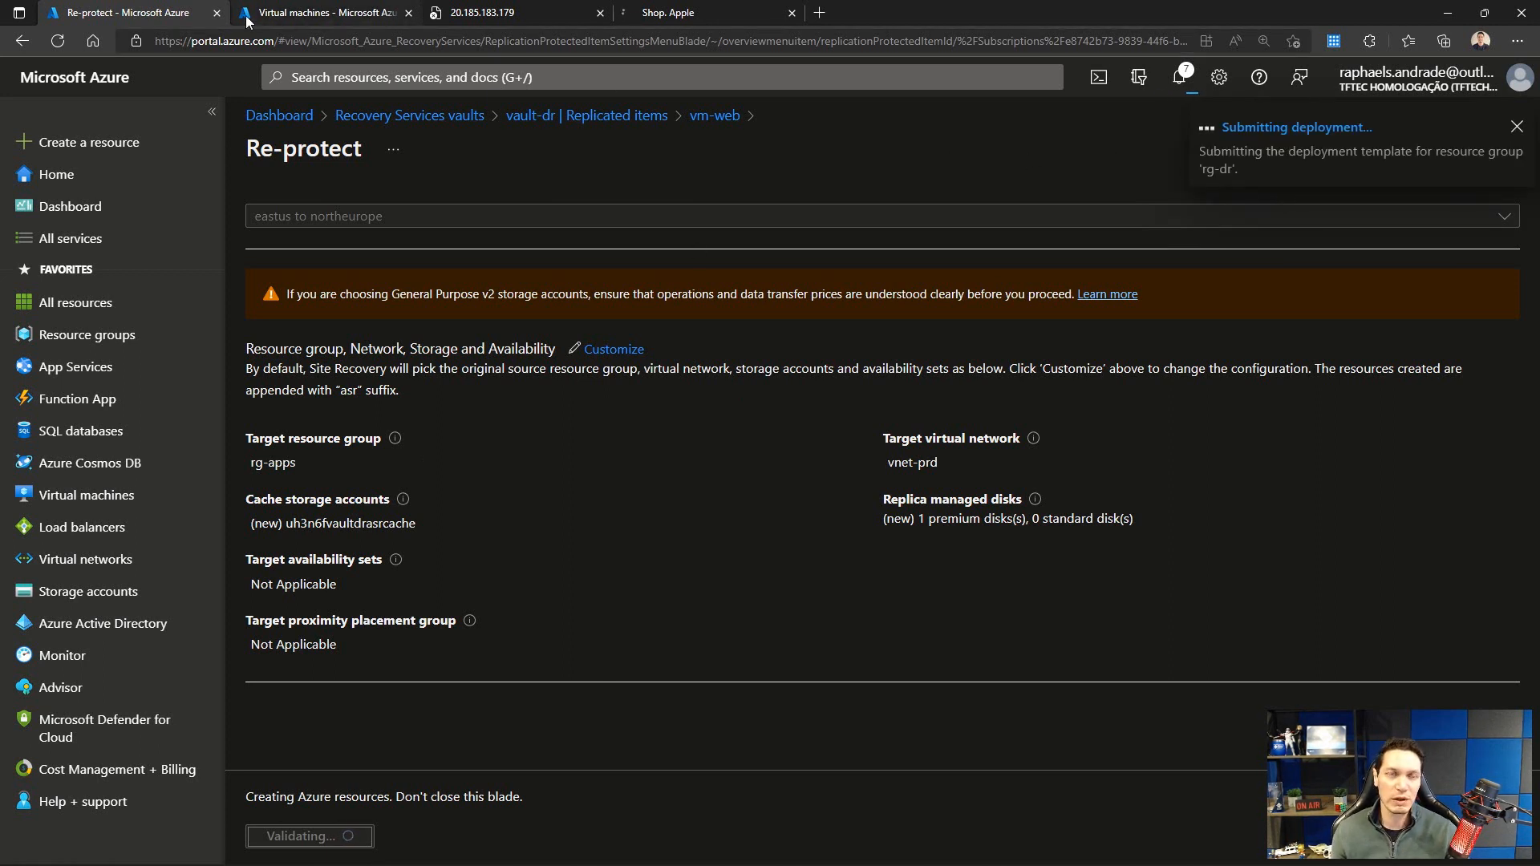
Step: Return to vault-dr's replicated items, check the deployment notifications, and refresh the list to review both machines' status
click(645, 117)
click(591, 207)
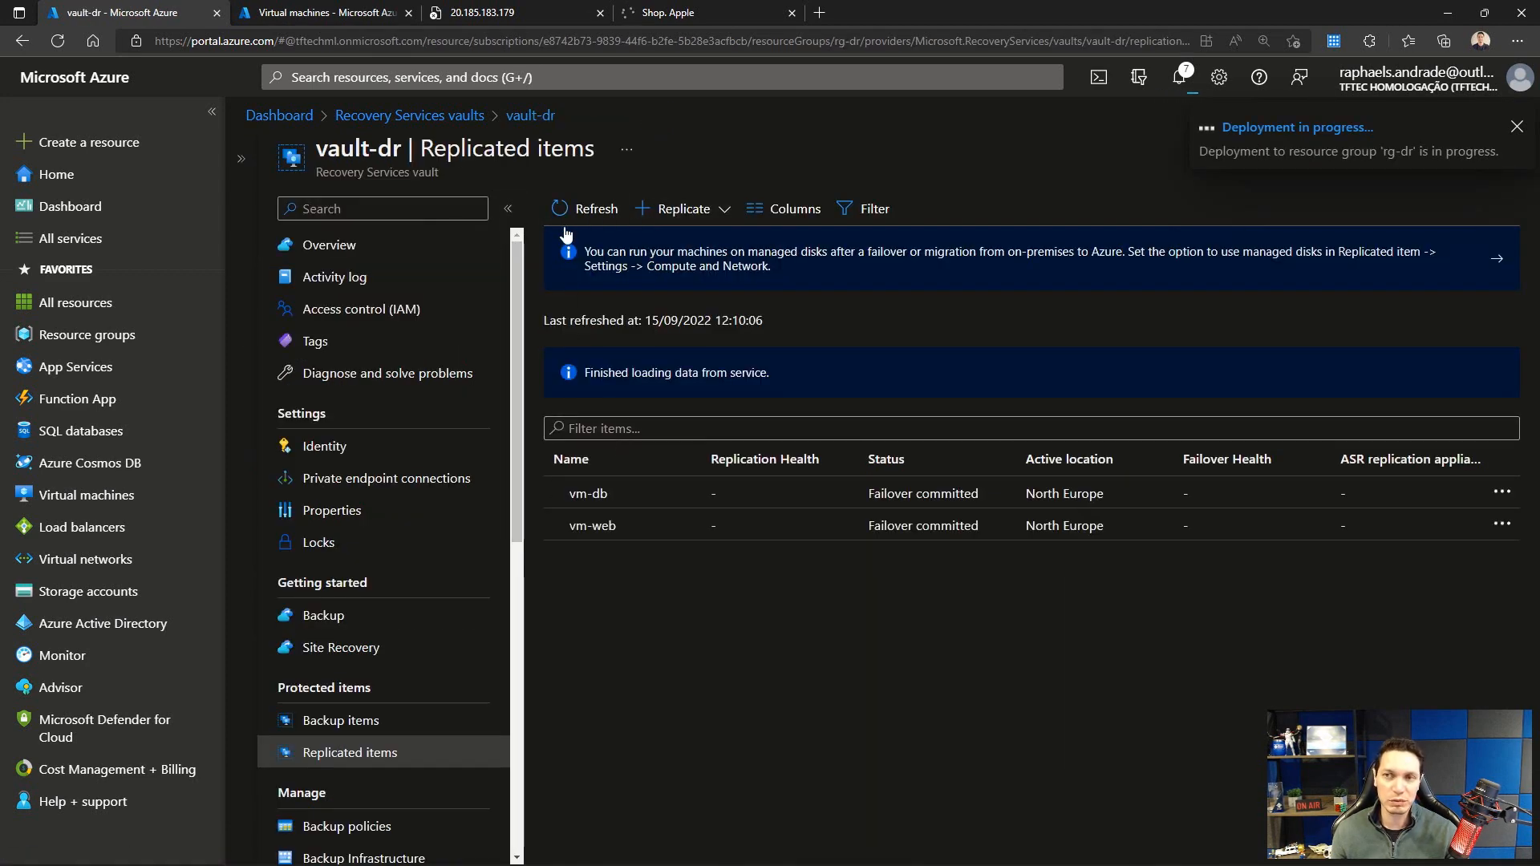
click(1192, 71)
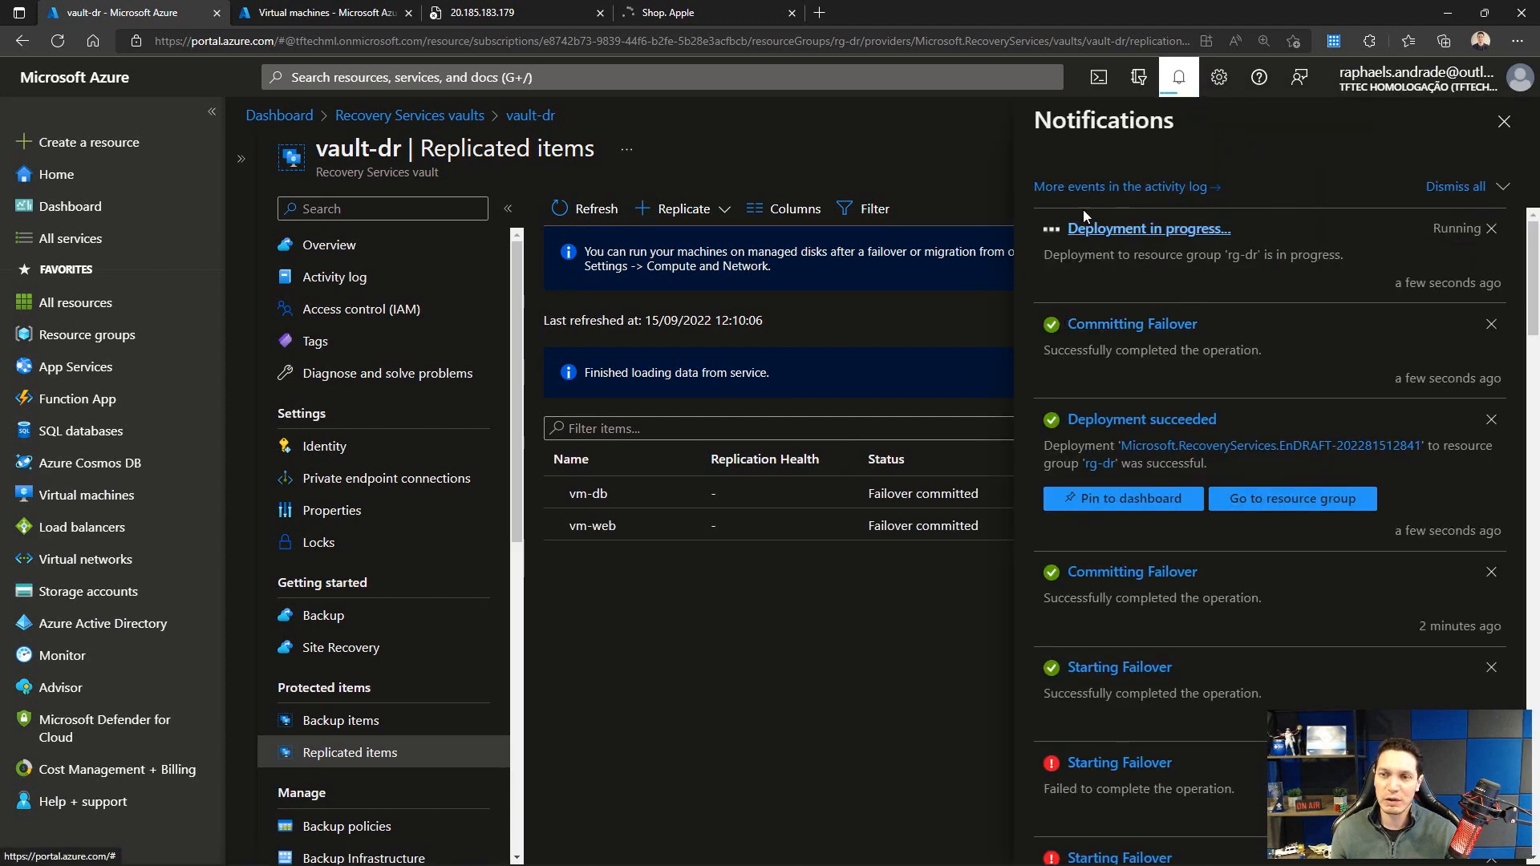
click(1504, 122)
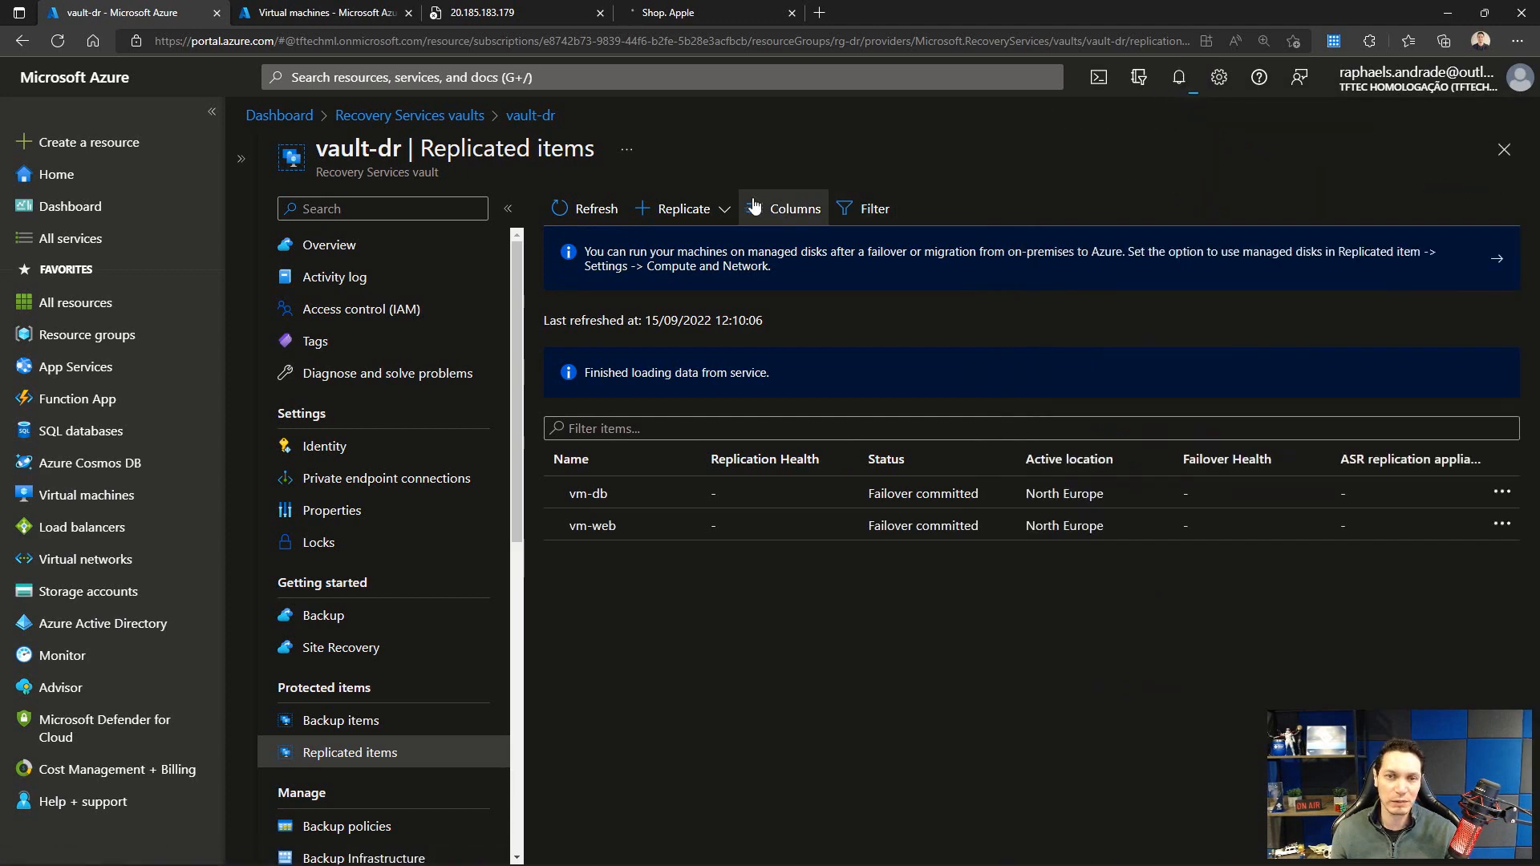
click(605, 210)
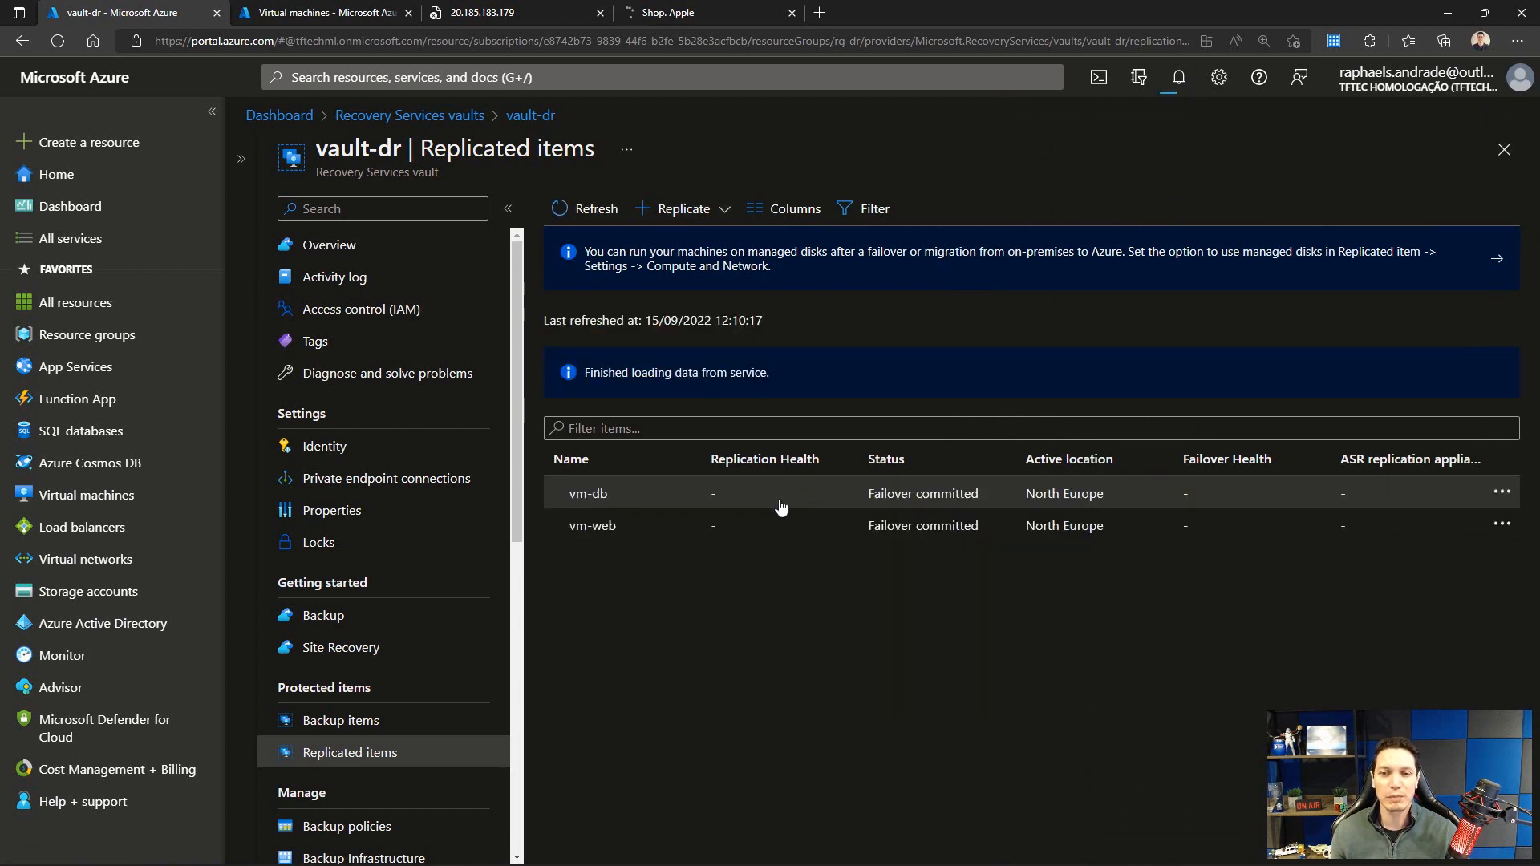
Step: Open vm-db's replicated item, dismiss the deployment notification, and refresh the details to check its re-protection status
click(589, 495)
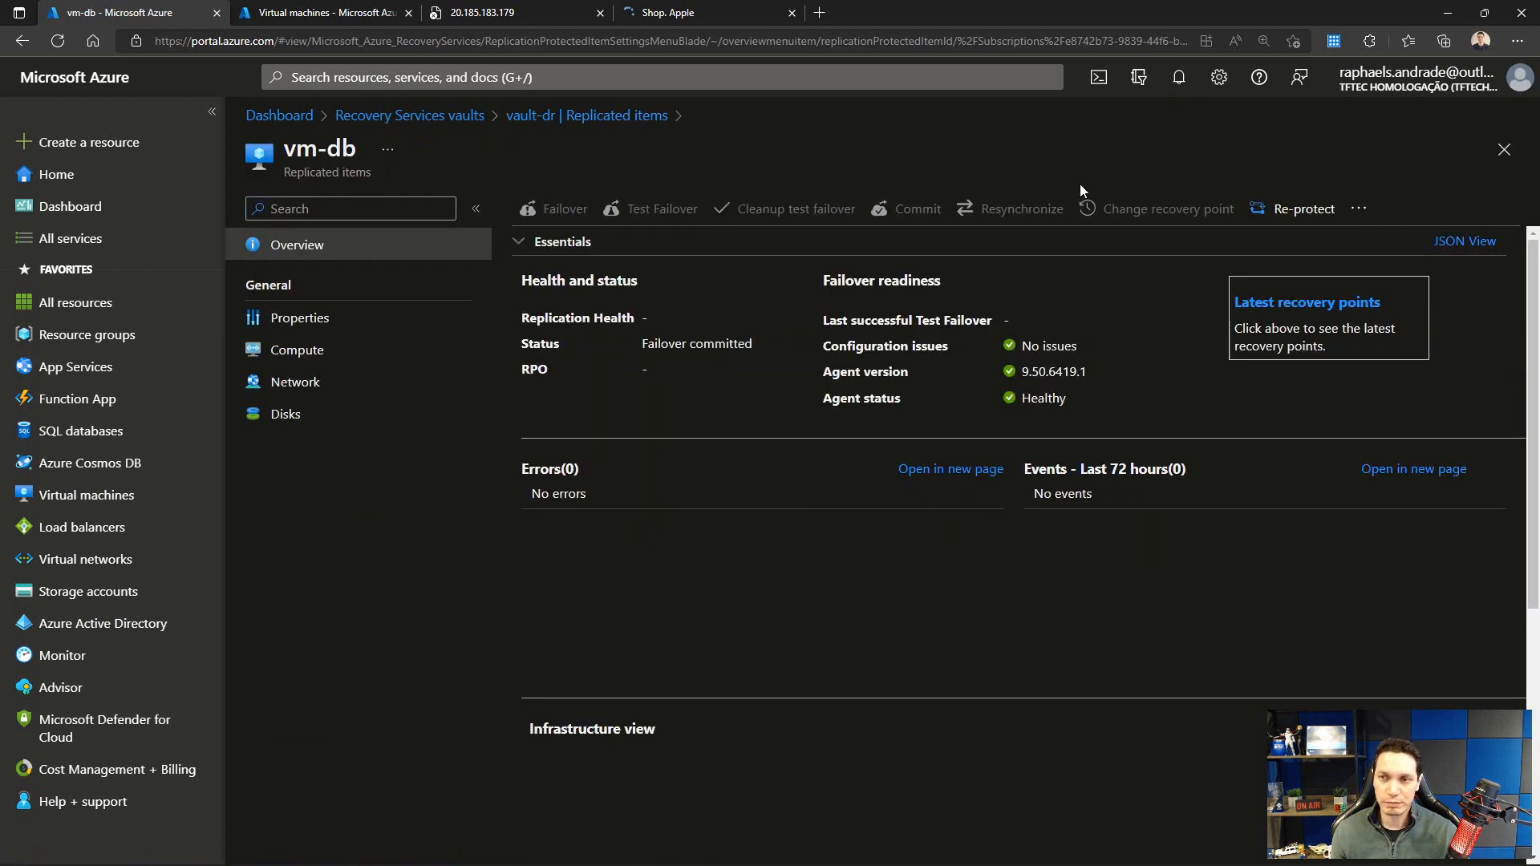
click(1360, 212)
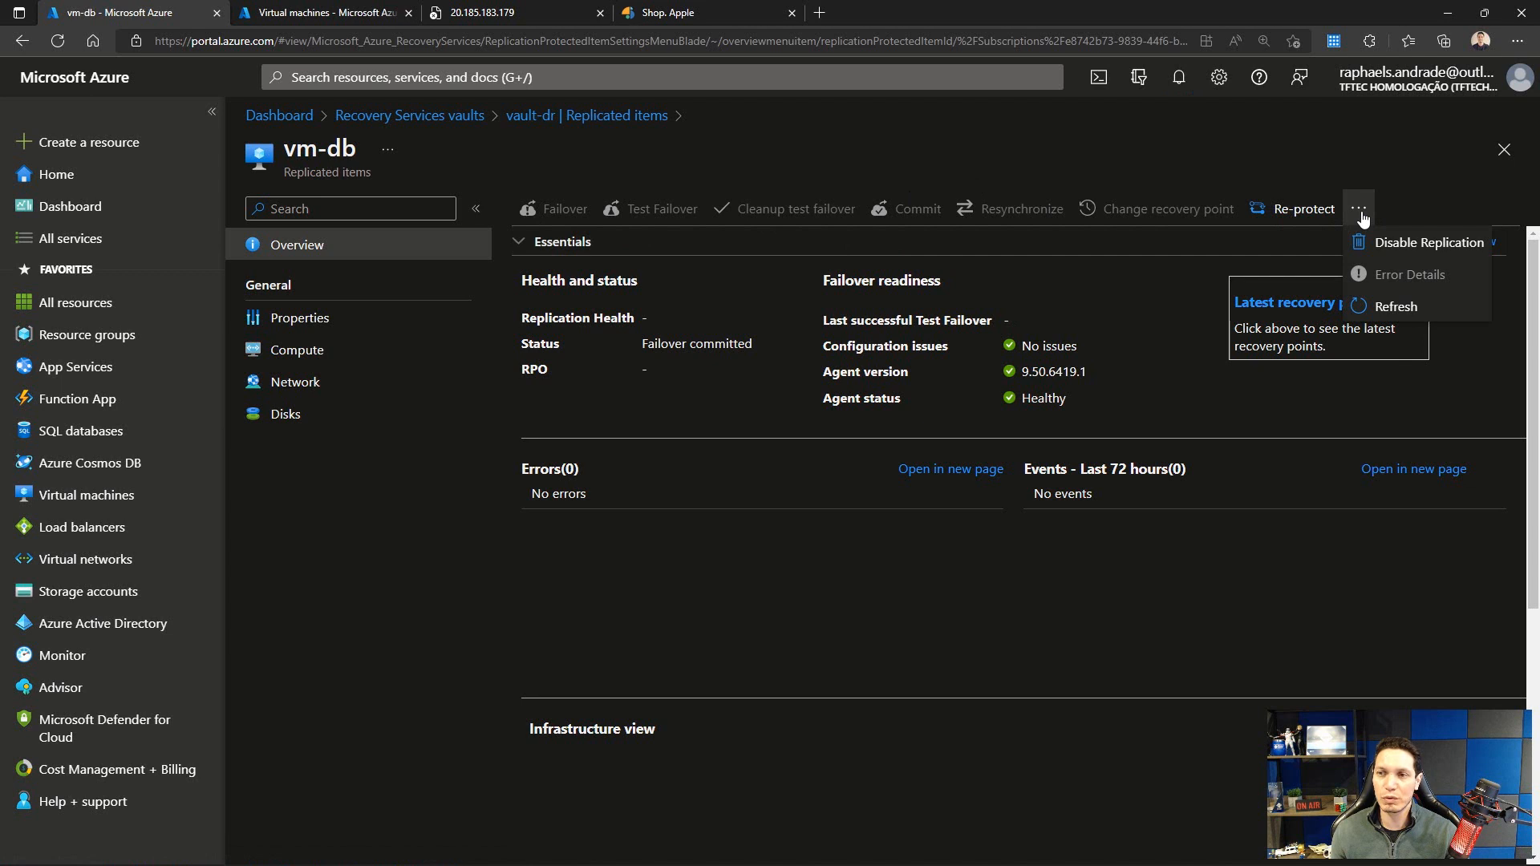
click(1139, 159)
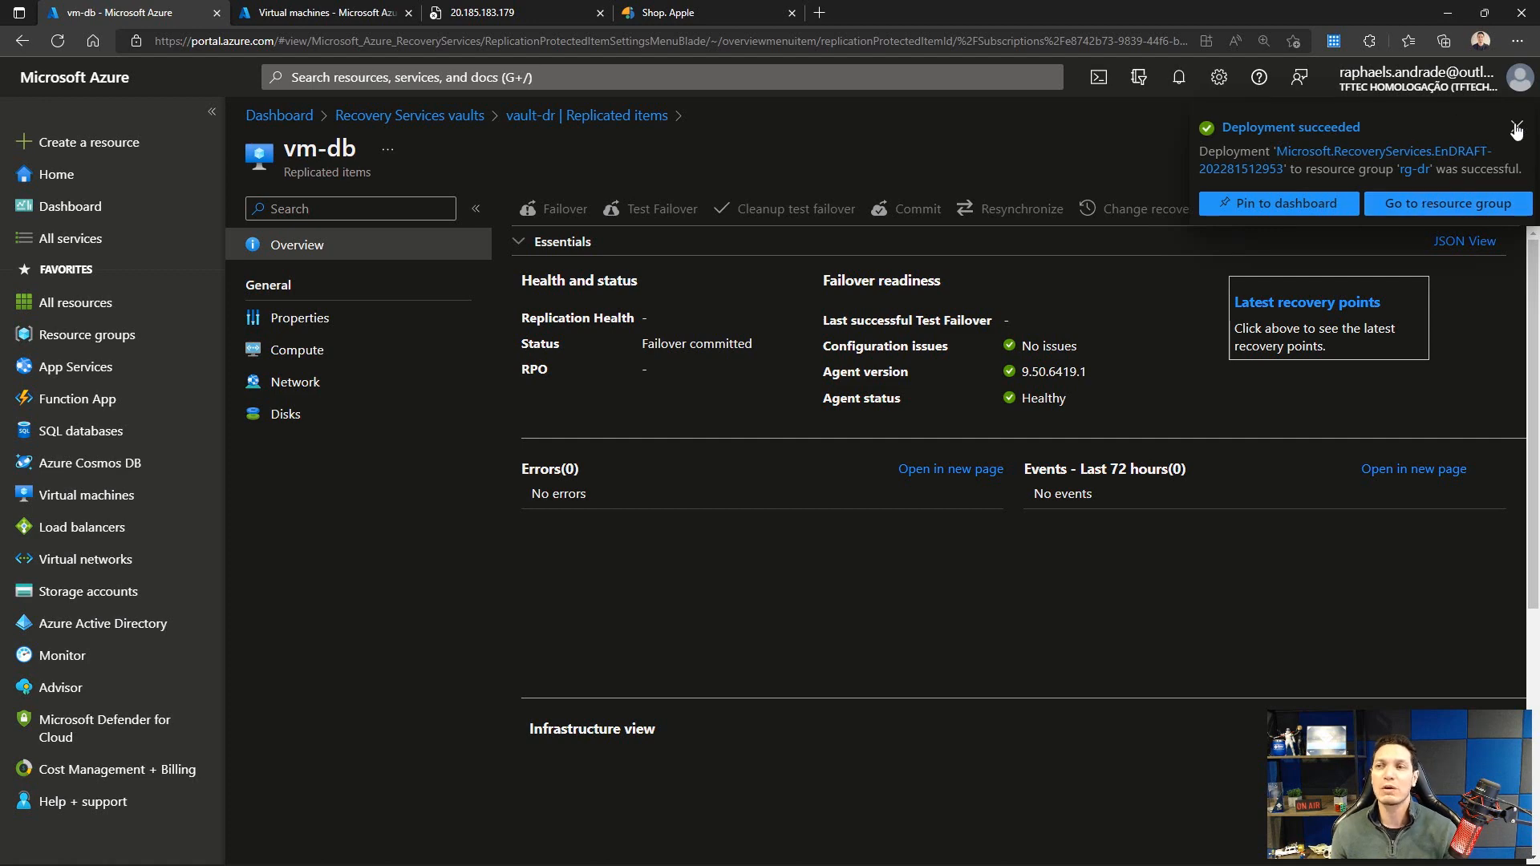
click(1516, 128)
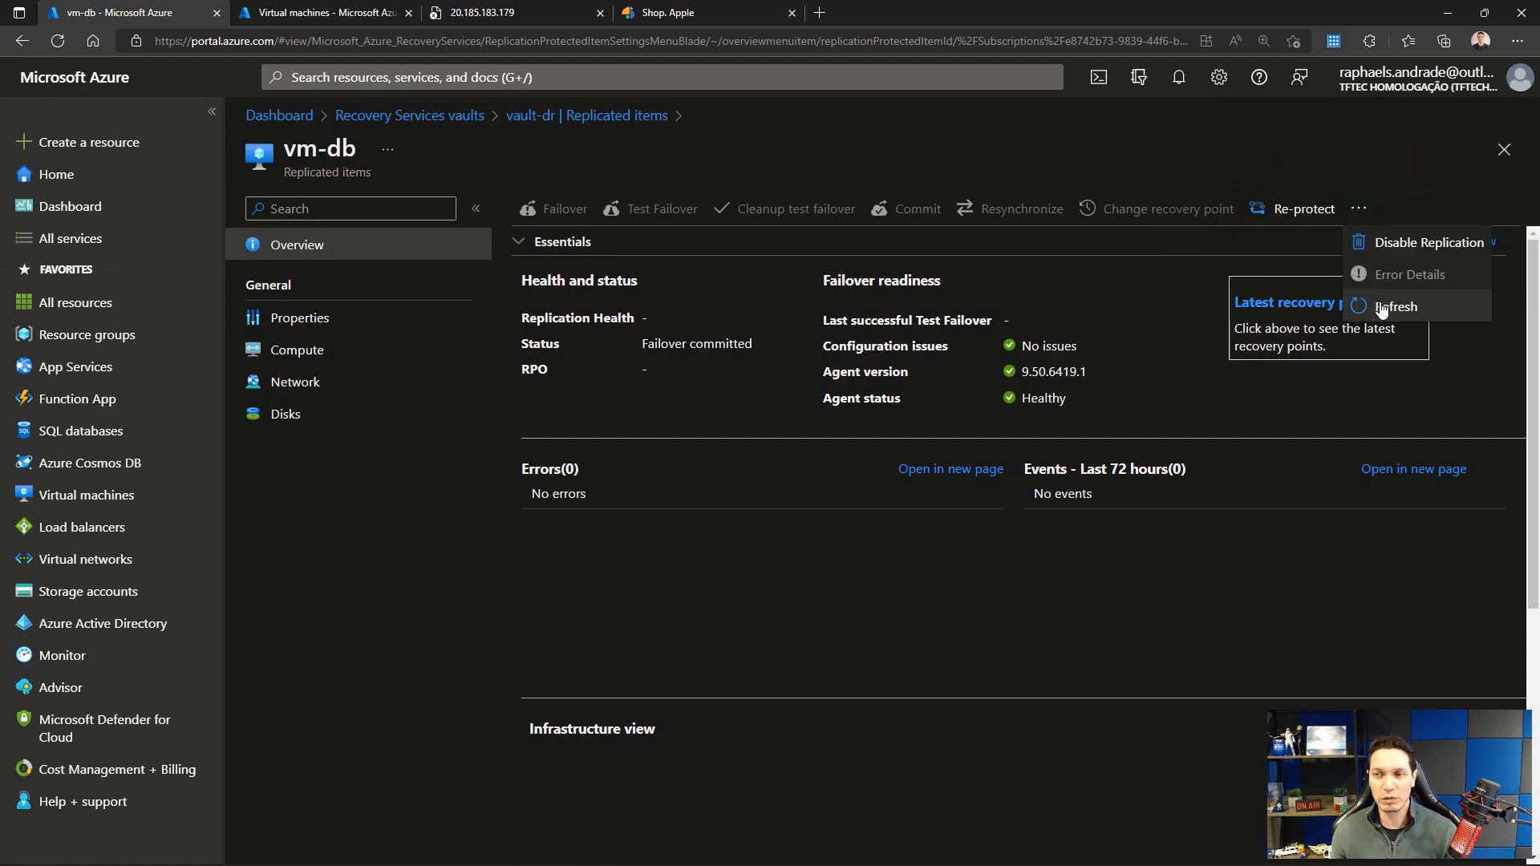
click(1382, 306)
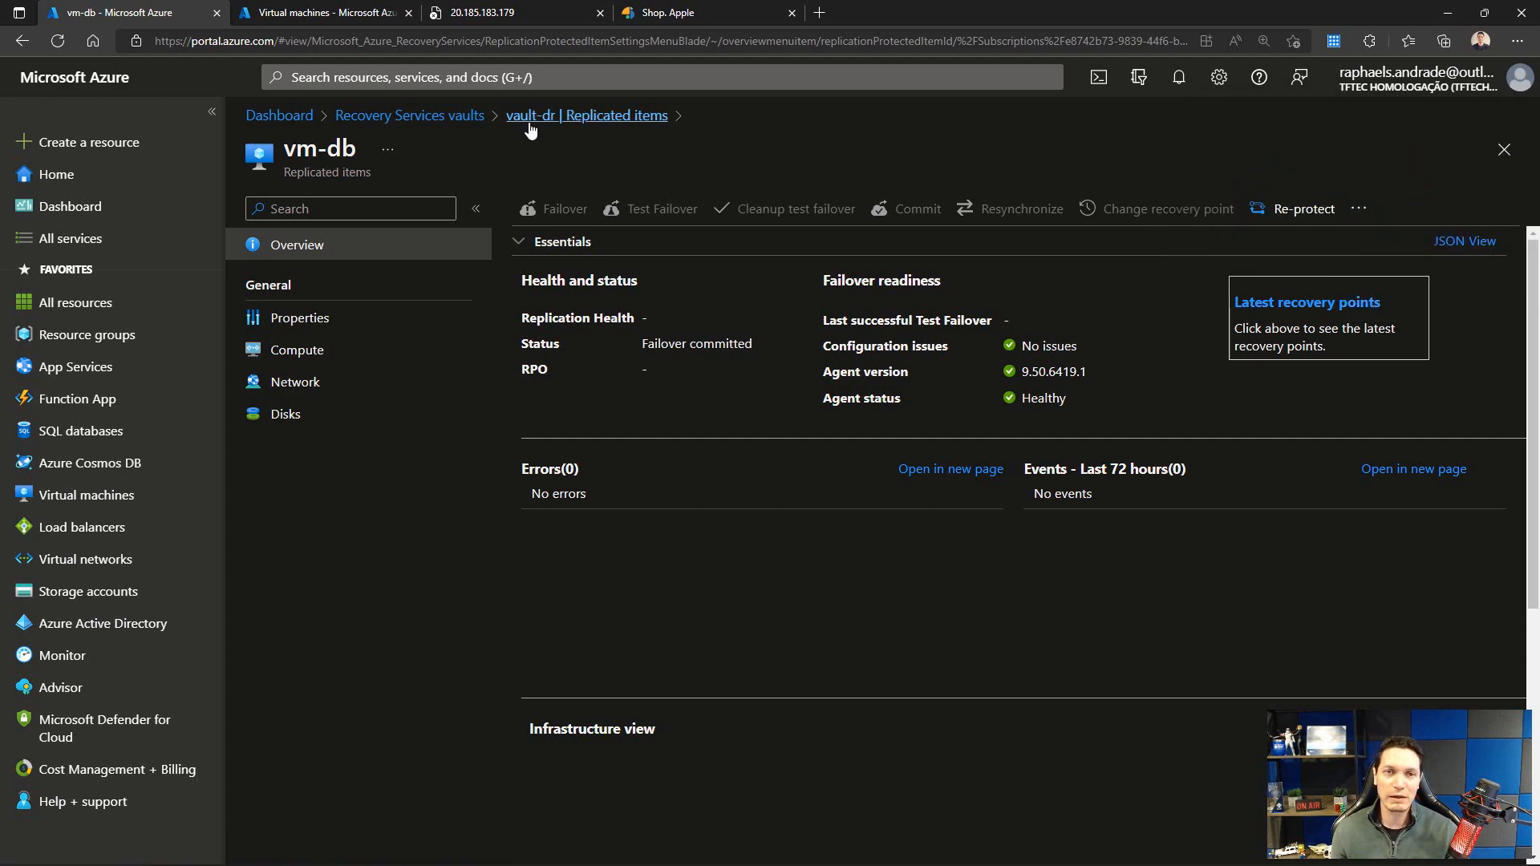
Step: Refresh vault-dr's replicated items list and review the actions available for vm-db
click(594, 116)
click(574, 200)
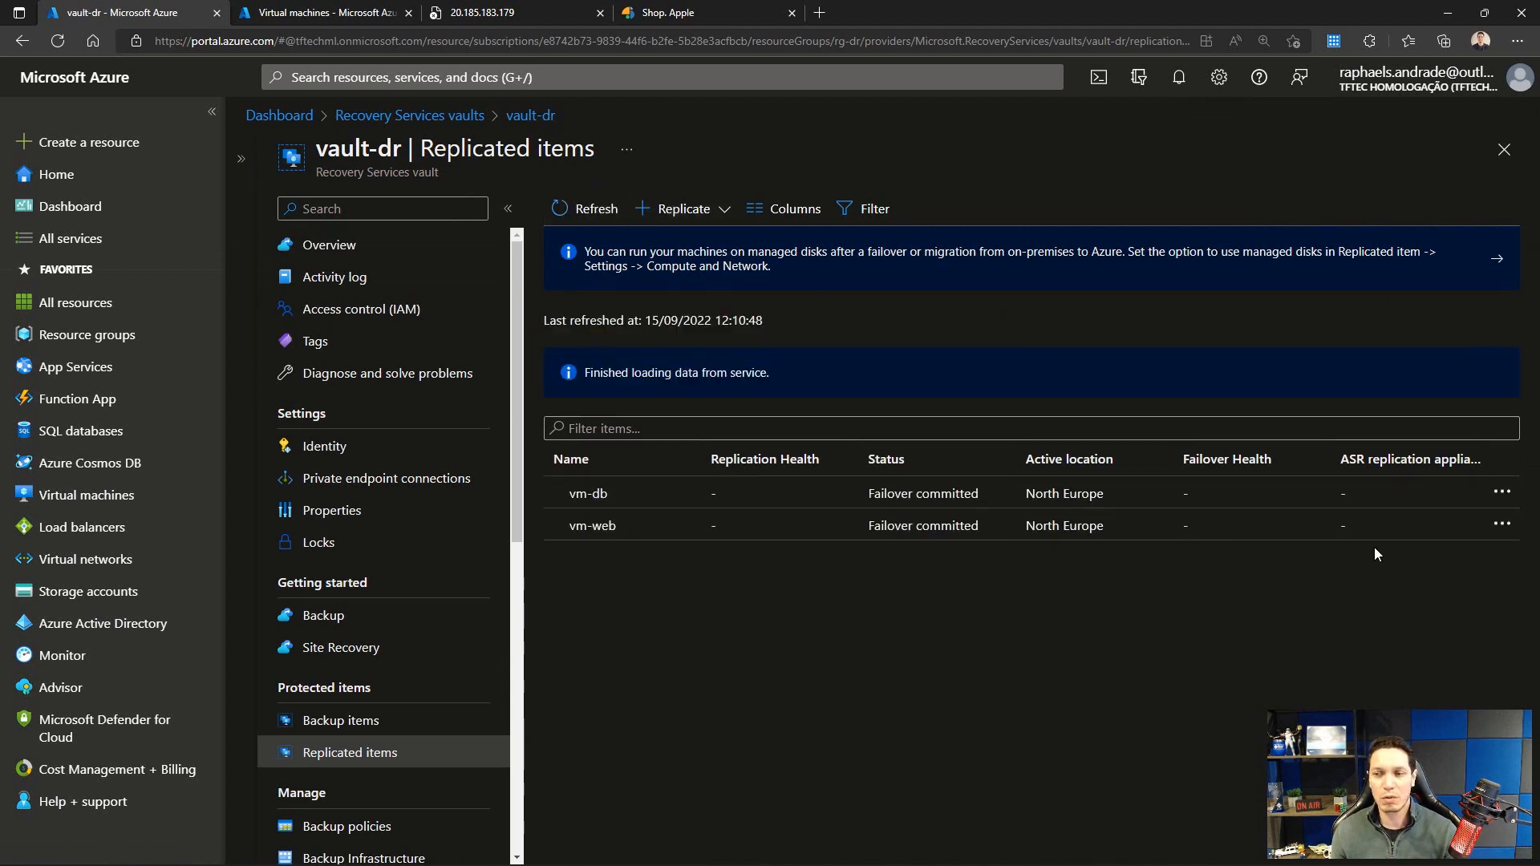
click(1500, 493)
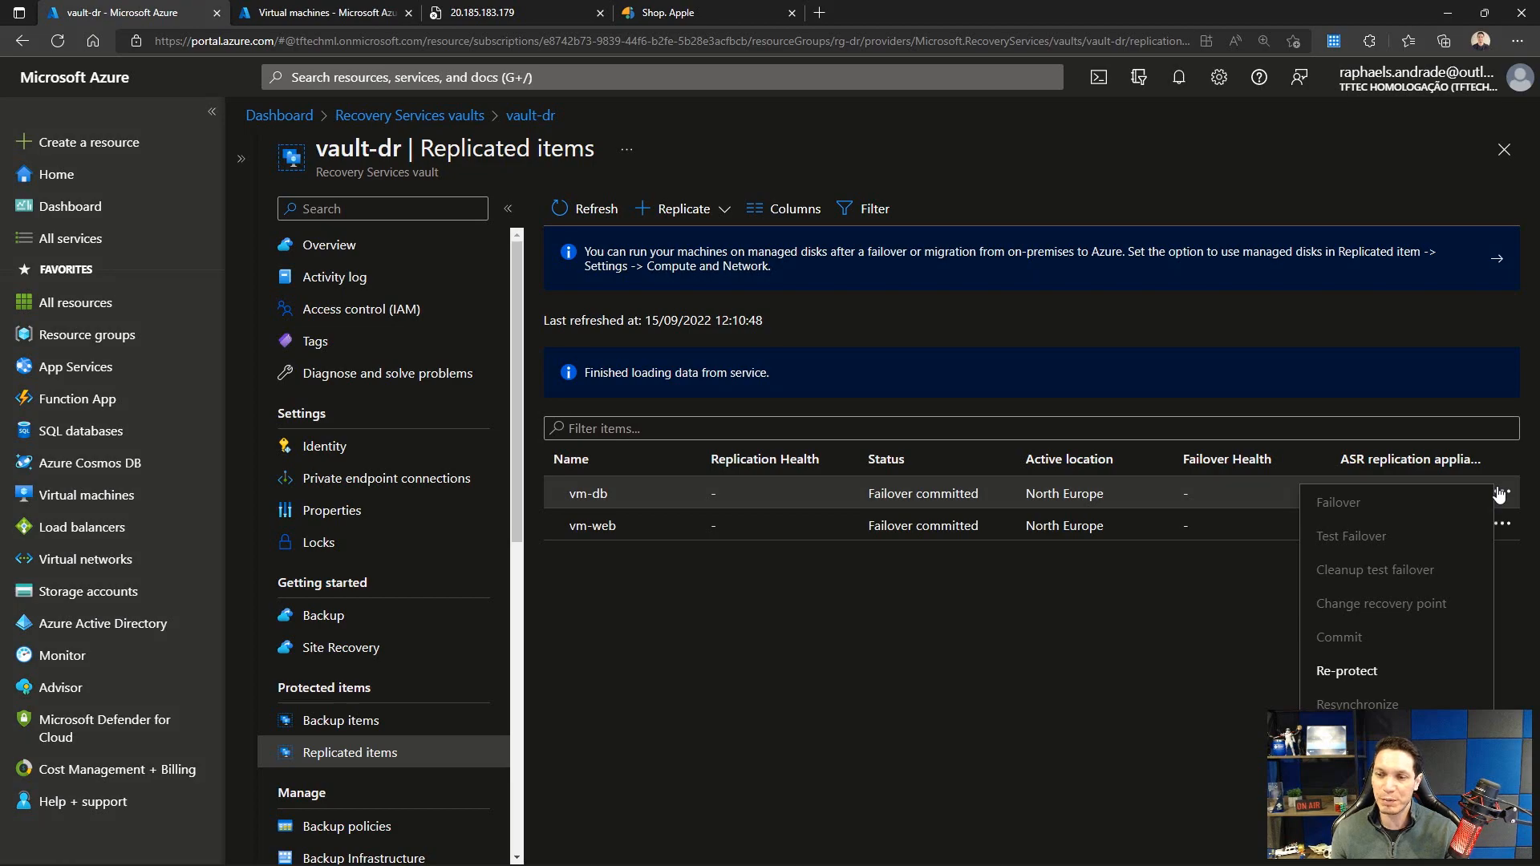
click(1097, 642)
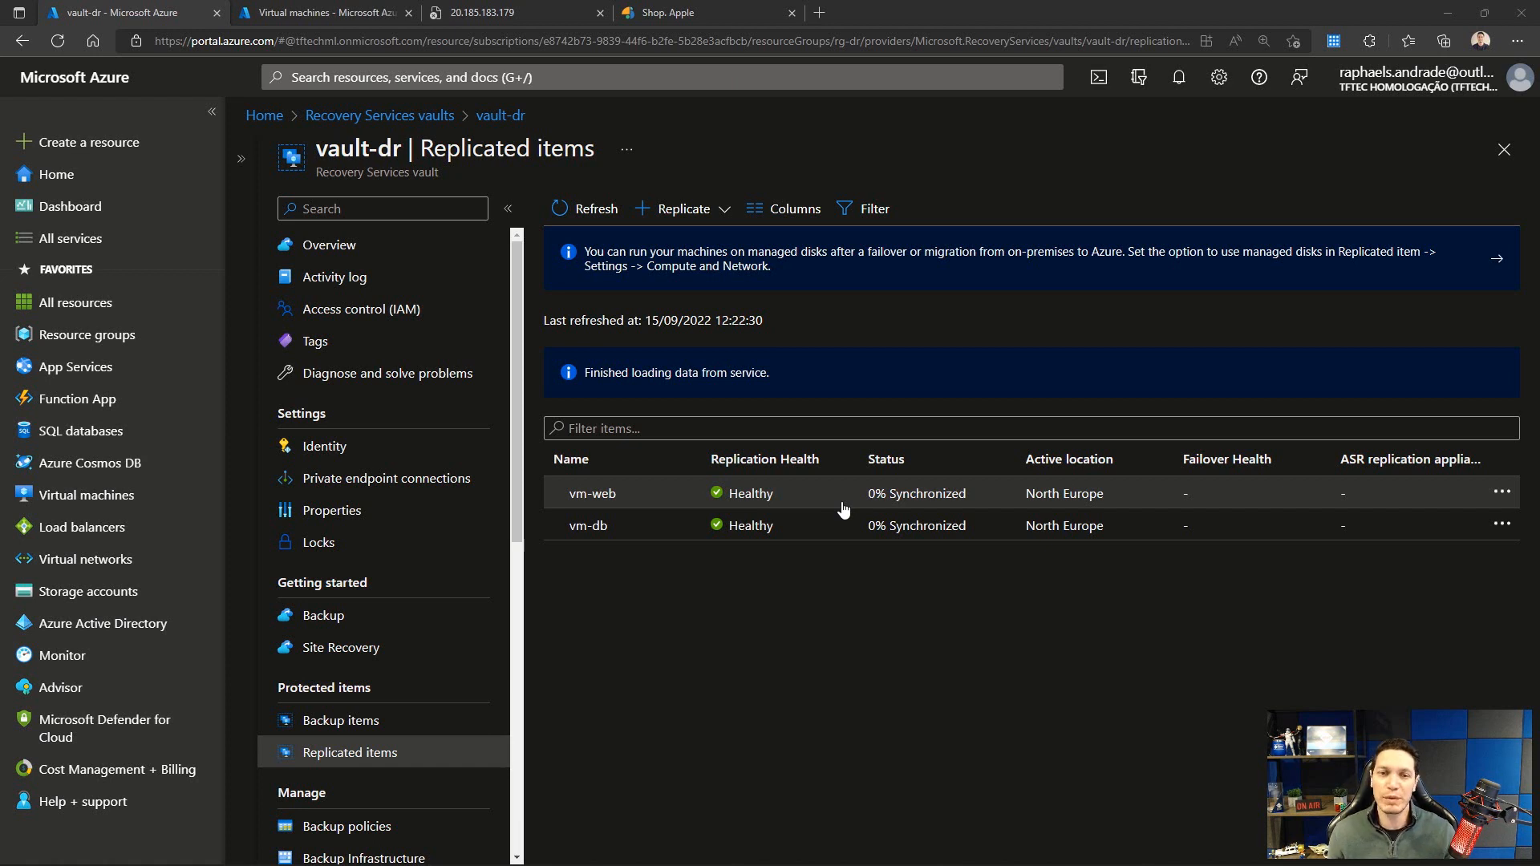
Step: Open vm-web's replicated item to examine its synchronization status
click(909, 504)
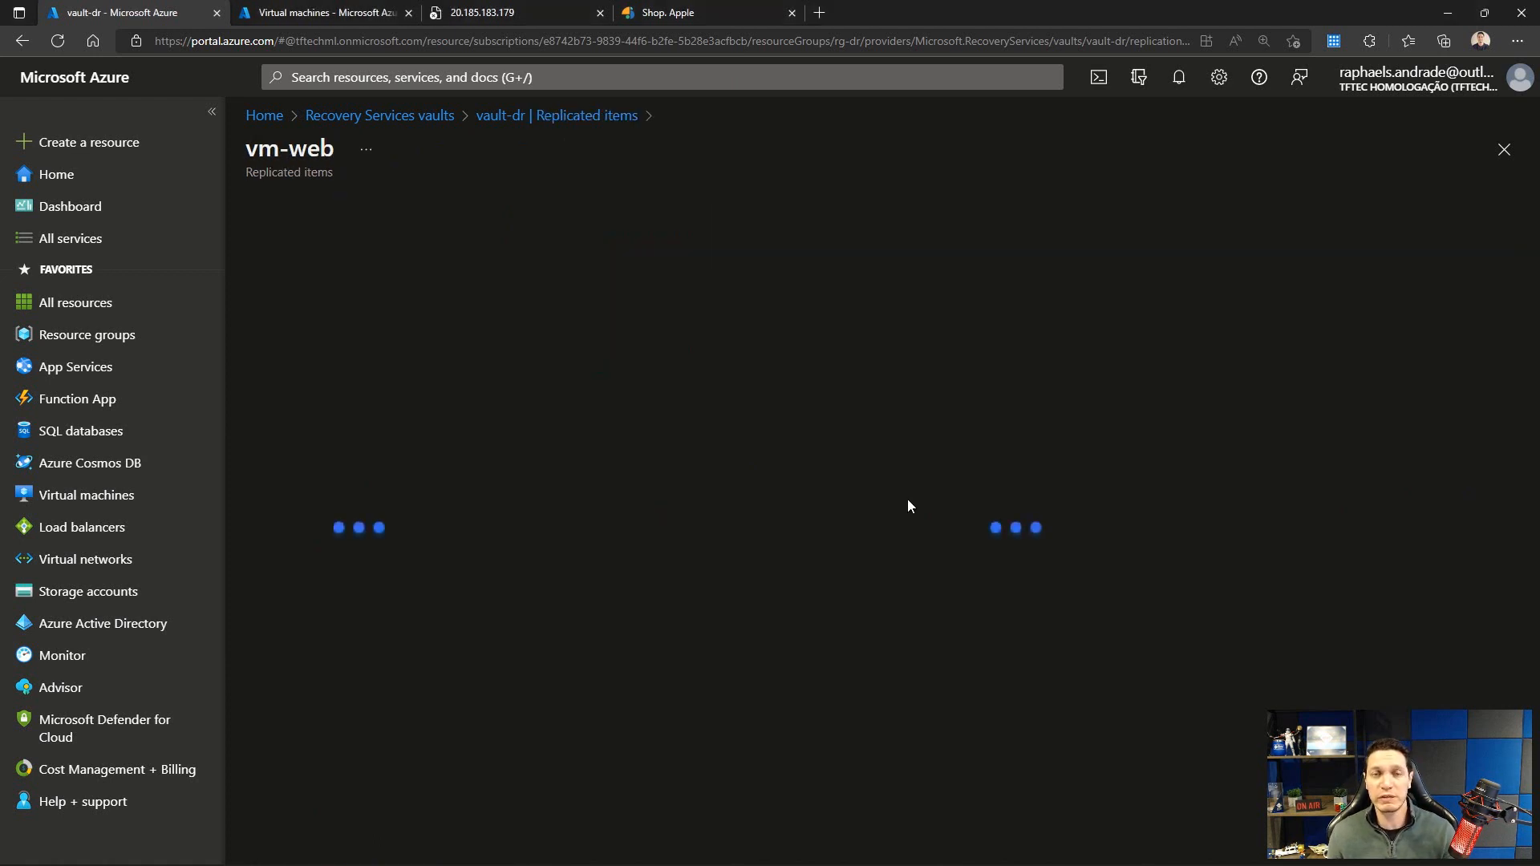